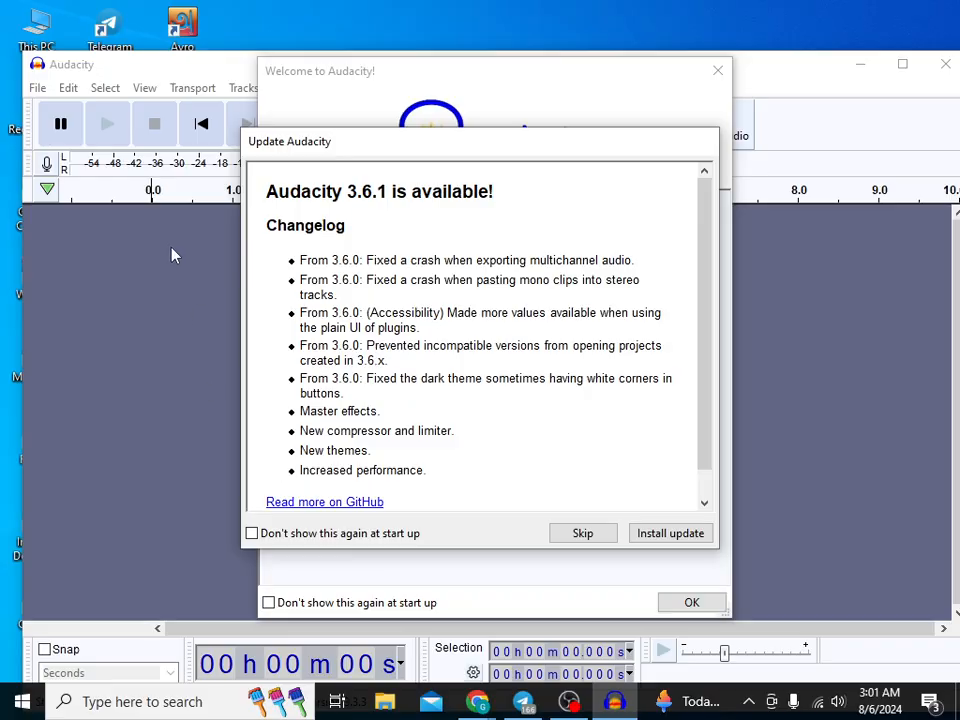
- Skip the Audacity 3.6.1 update and close the welcome window to reach the empty project
left_click(603, 540)
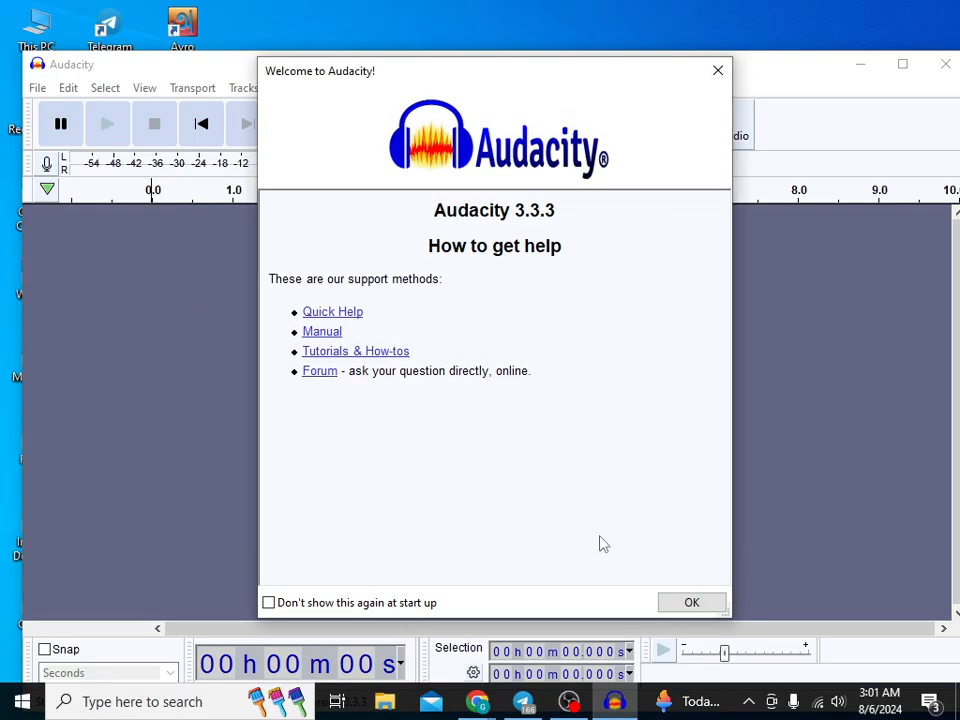
left_click(706, 77)
left_click_drag(553, 71, 540, 48)
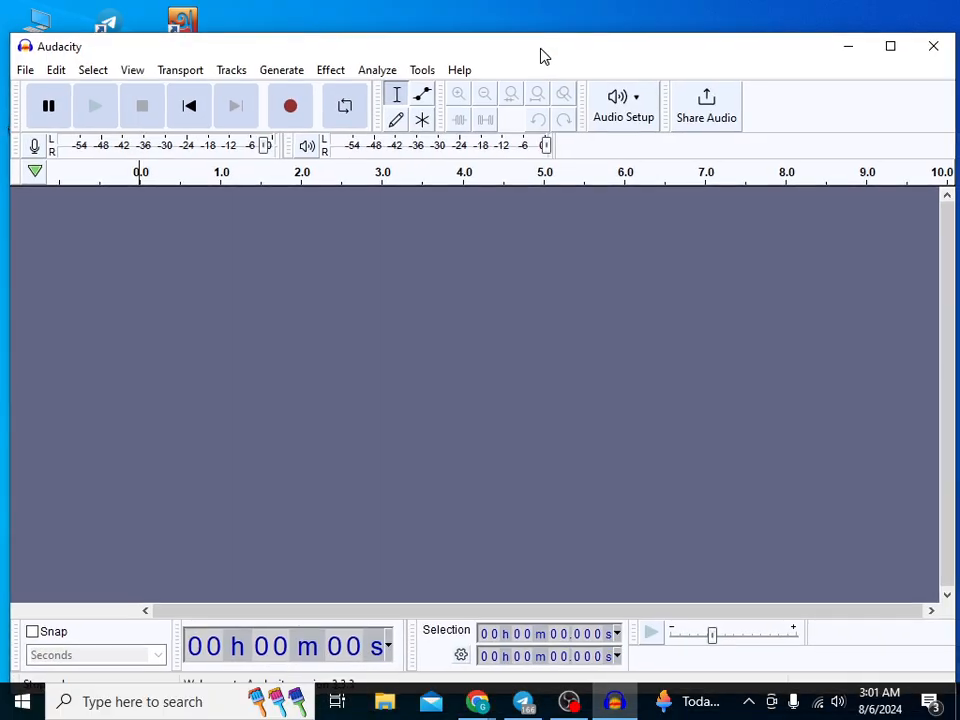
left_click(890, 43)
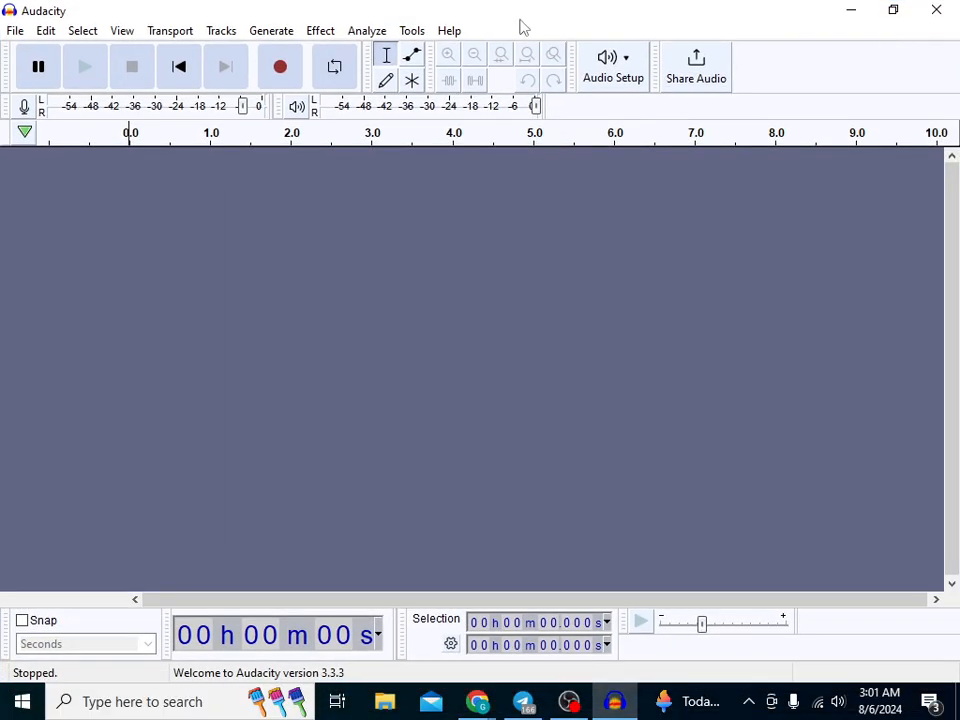
left_click(896, 11)
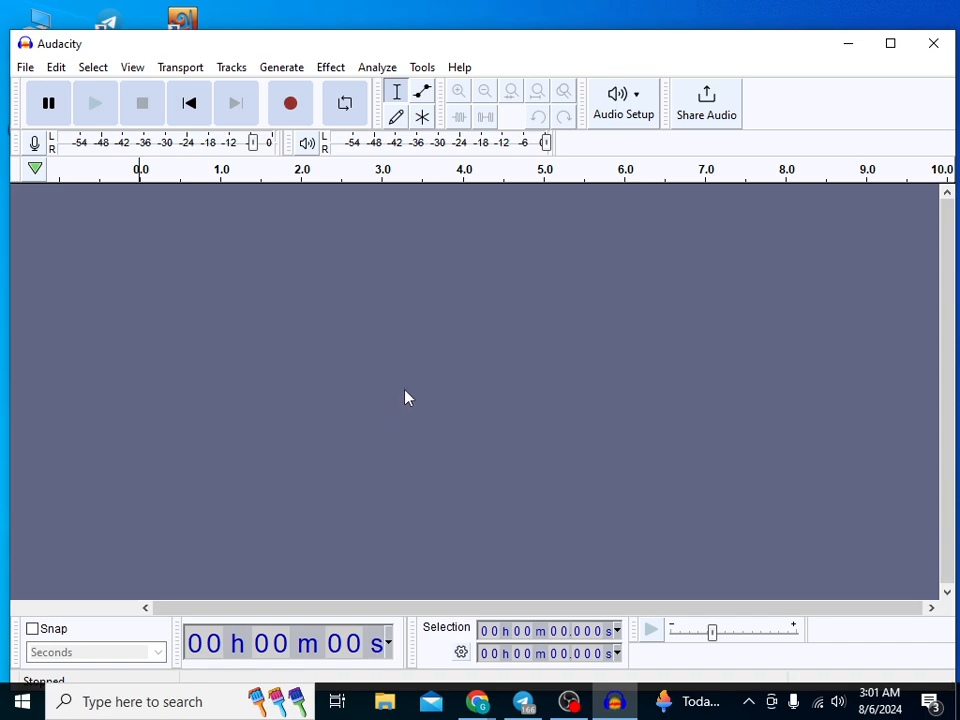
- Switch to Chrome, open YouTube and search for "boya m1 microphone bangla"
mouse_move(477, 702)
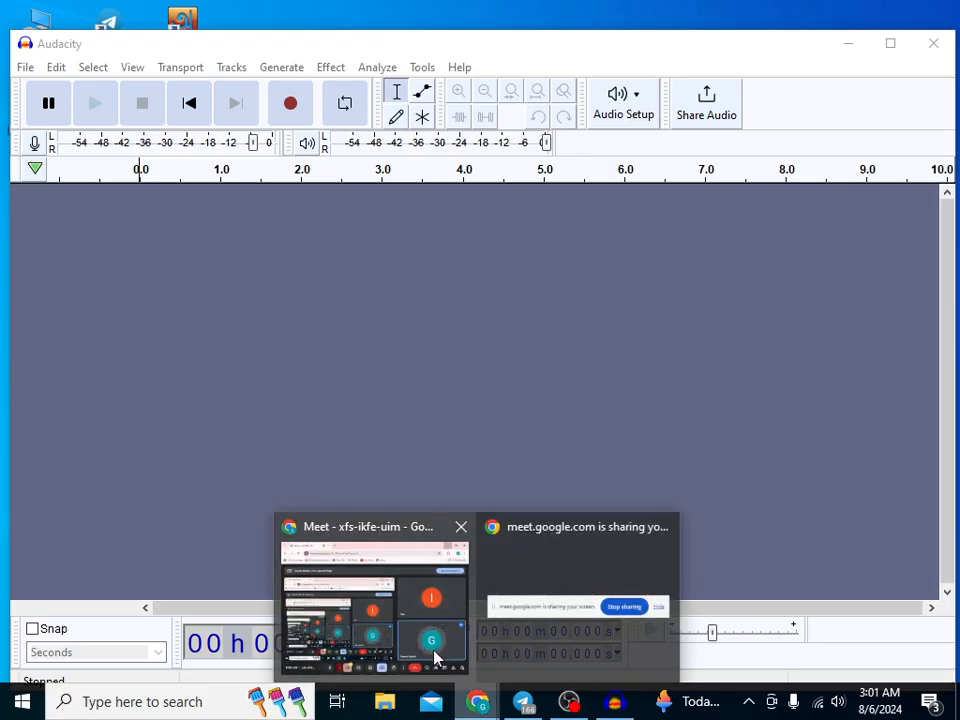
left_click(436, 660)
left_click(271, 18)
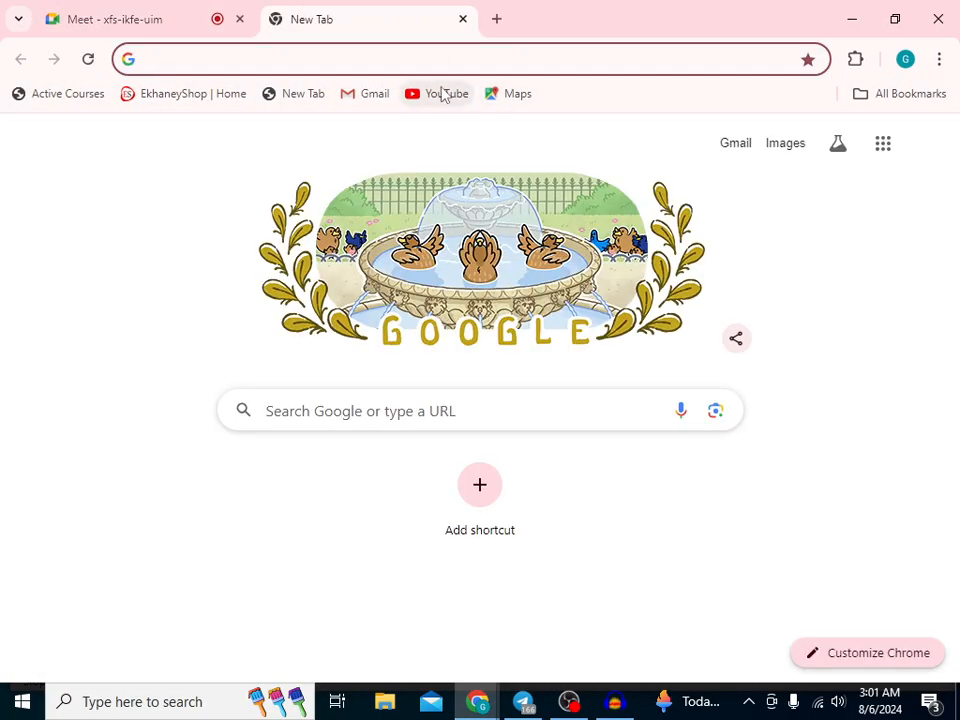
left_click(446, 93)
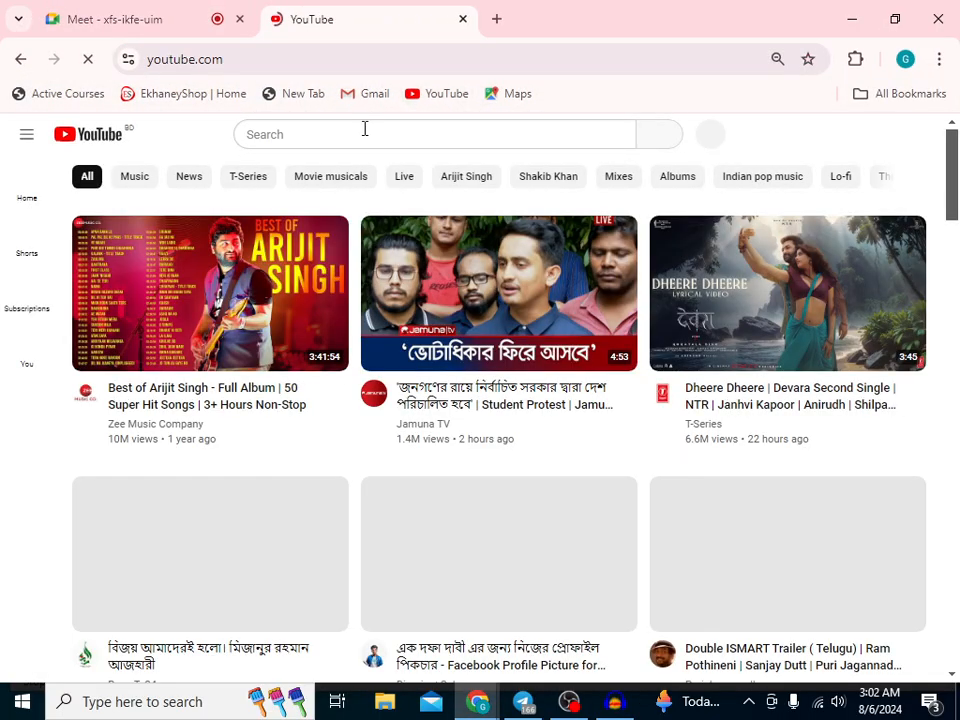
left_click(362, 133)
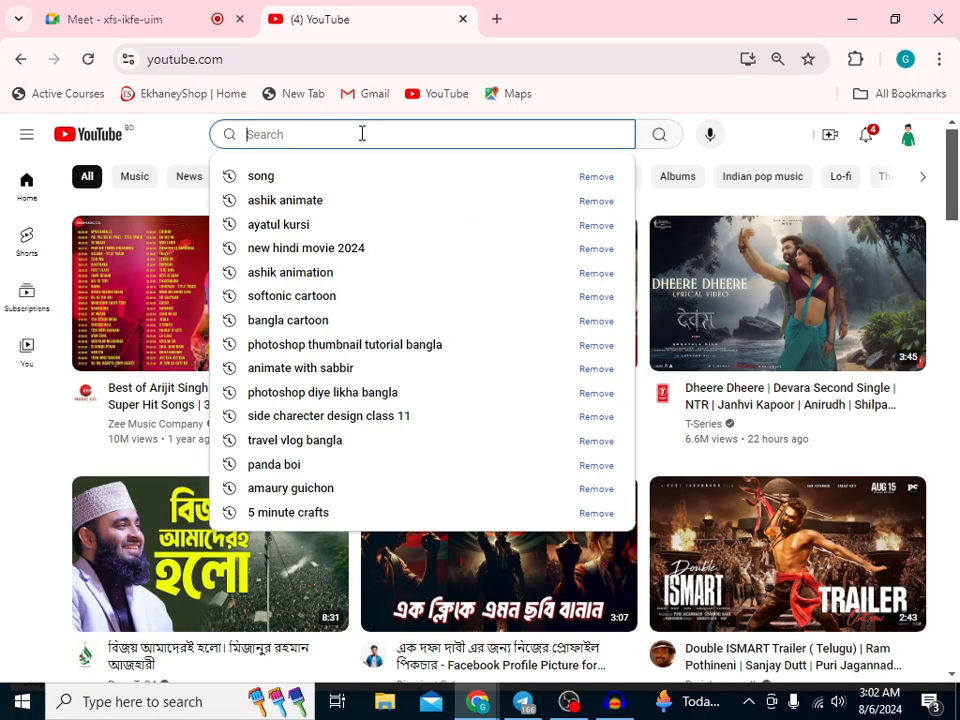
type("boyu")
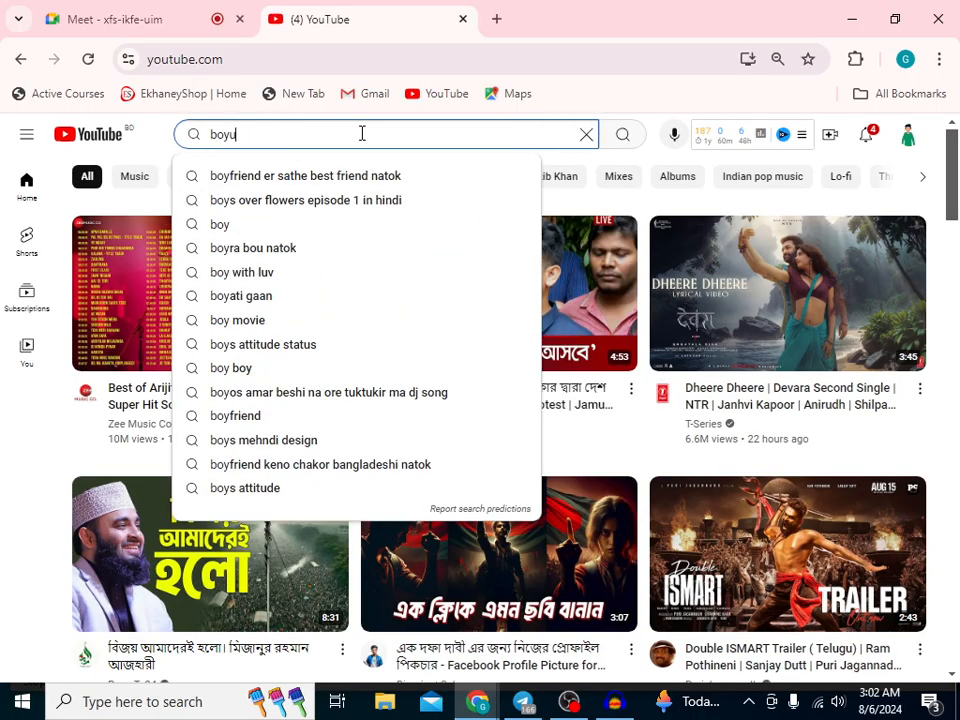
key("BackSpace")
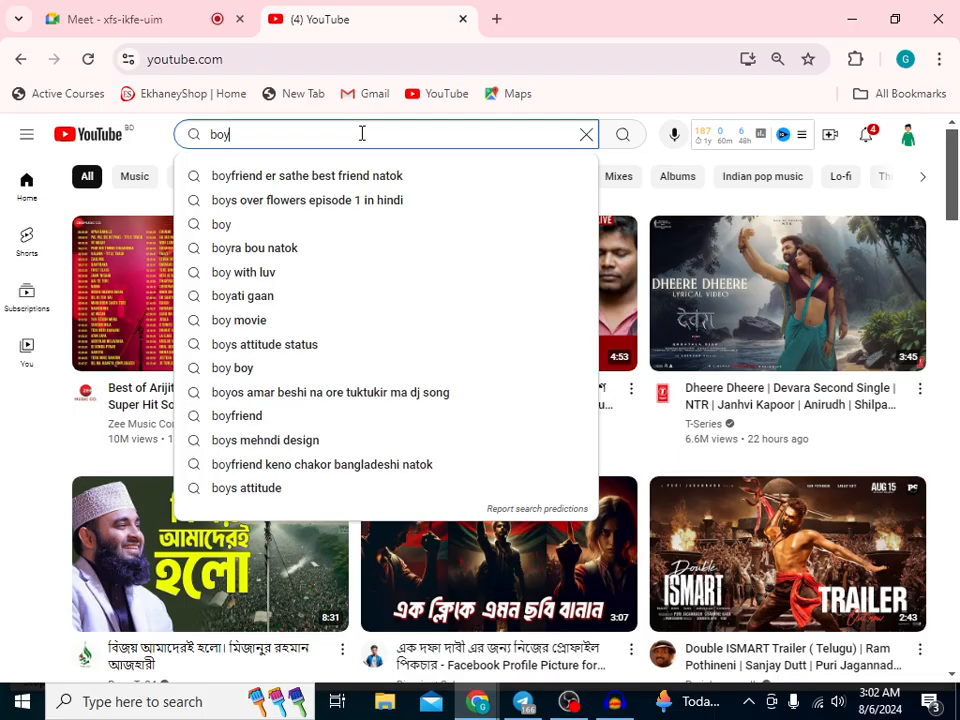
type("a")
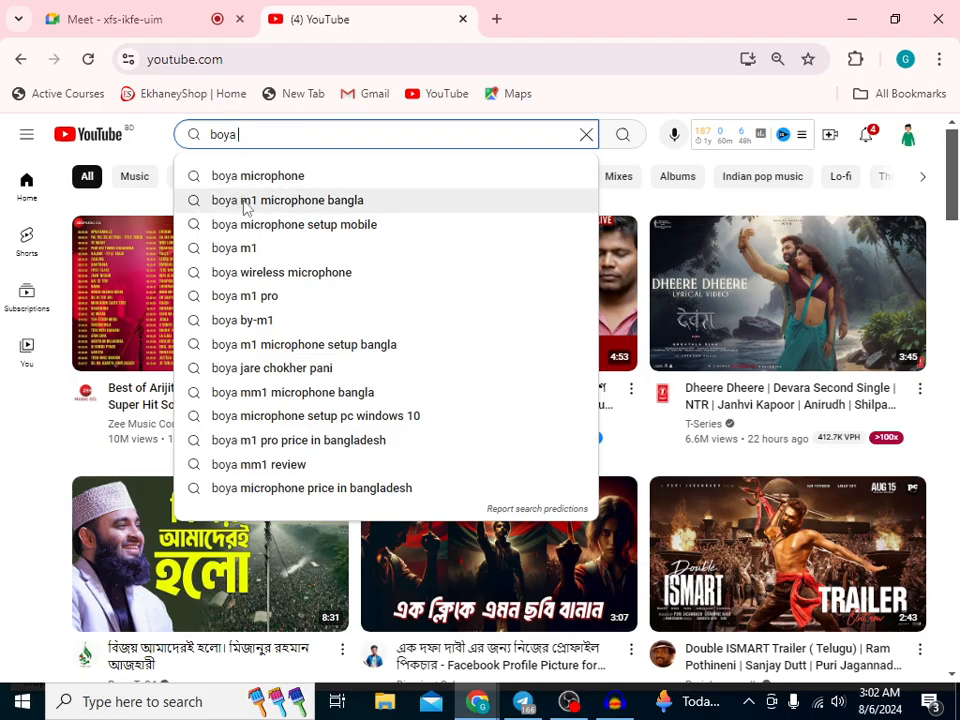
left_click(311, 200)
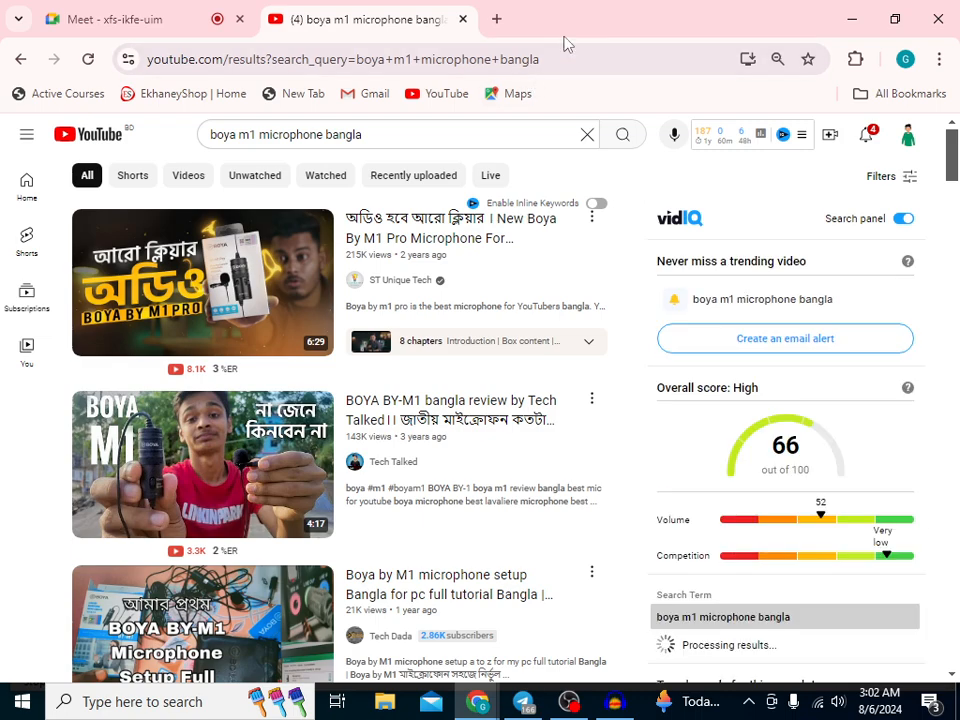
mouse_move(487, 708)
left_click(137, 20)
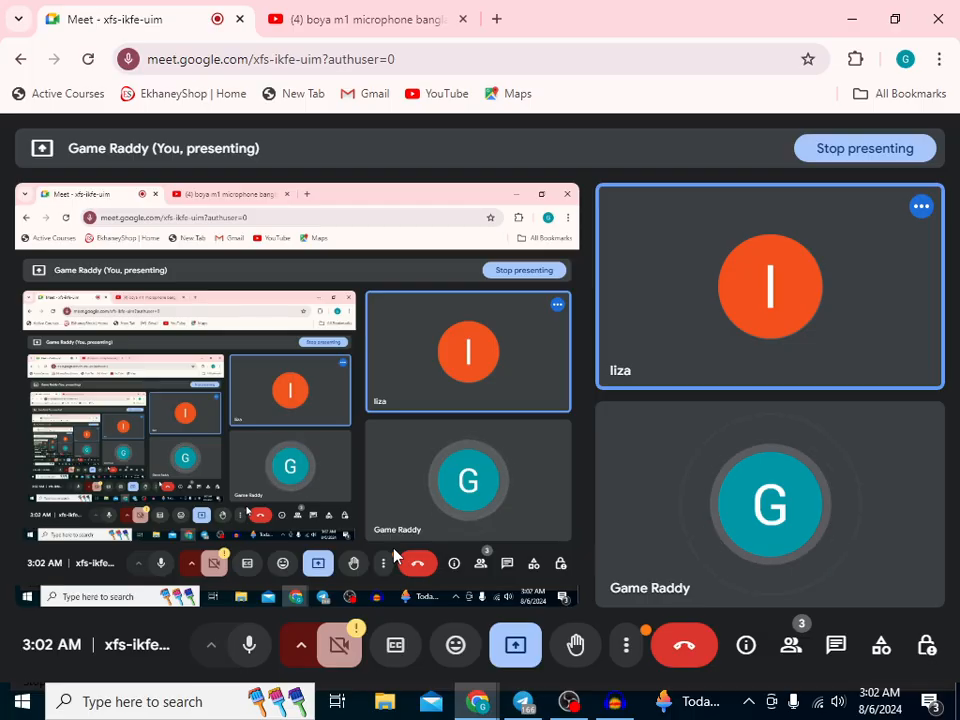
left_click(860, 21)
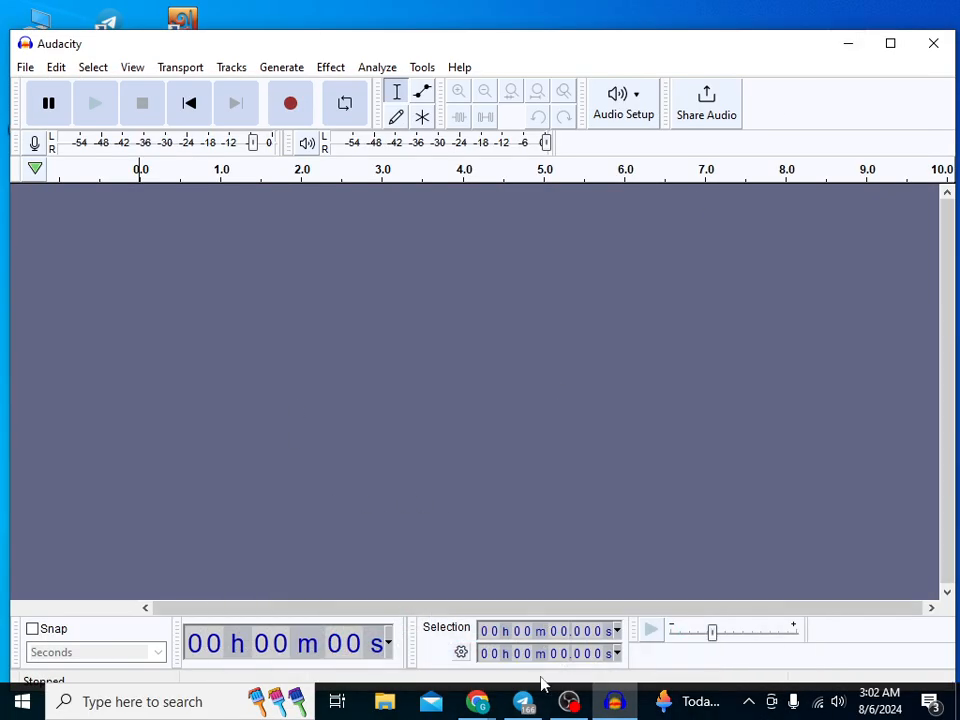
mouse_move(477, 701)
left_click(390, 602)
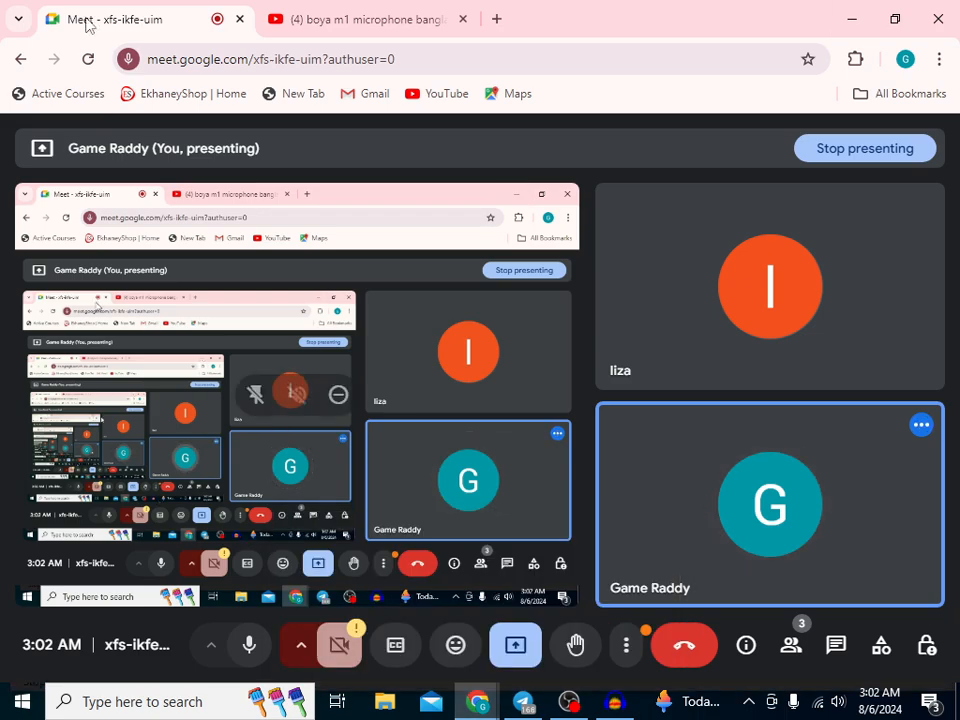
- Look through the YouTube results on the Boya M1 microphone, then return to Audacity
left_click(345, 19)
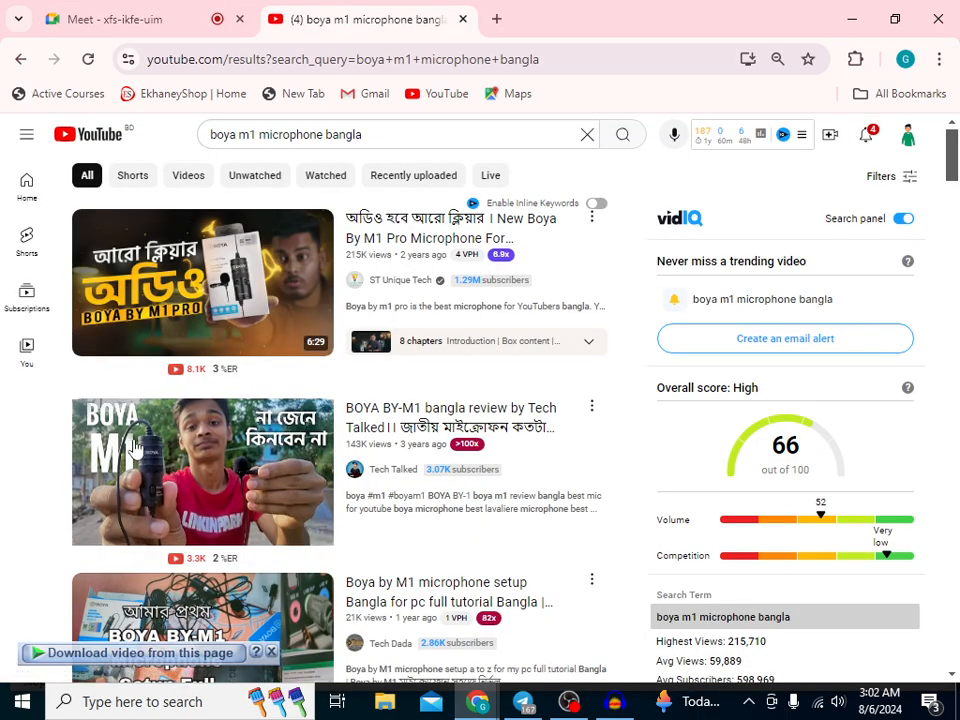
scroll(369, 499, "down", 3)
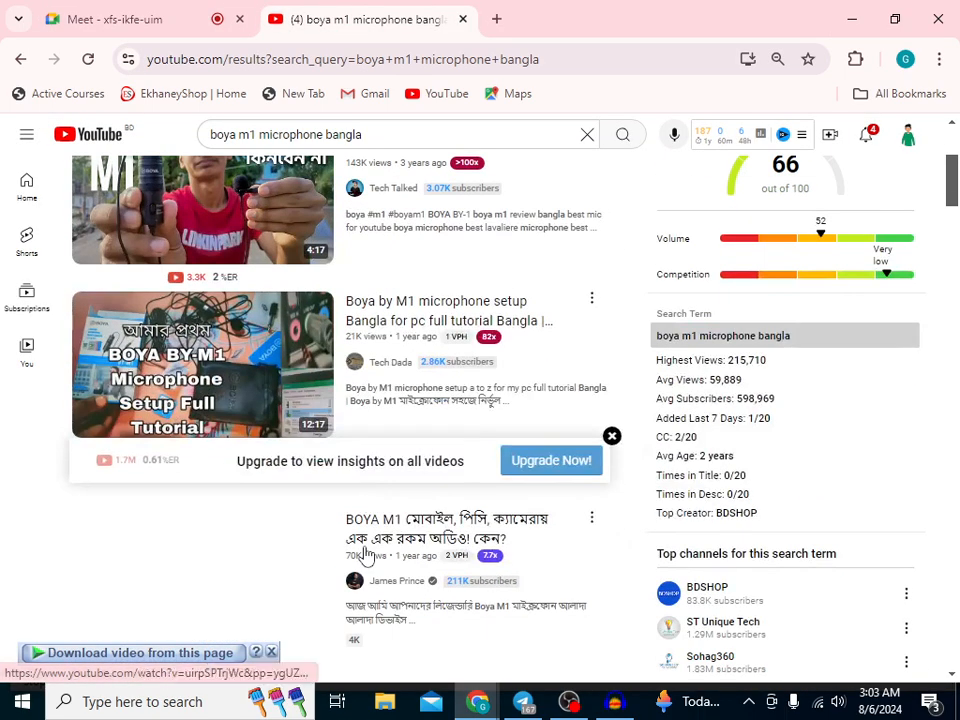
scroll(365, 553, "up", 2)
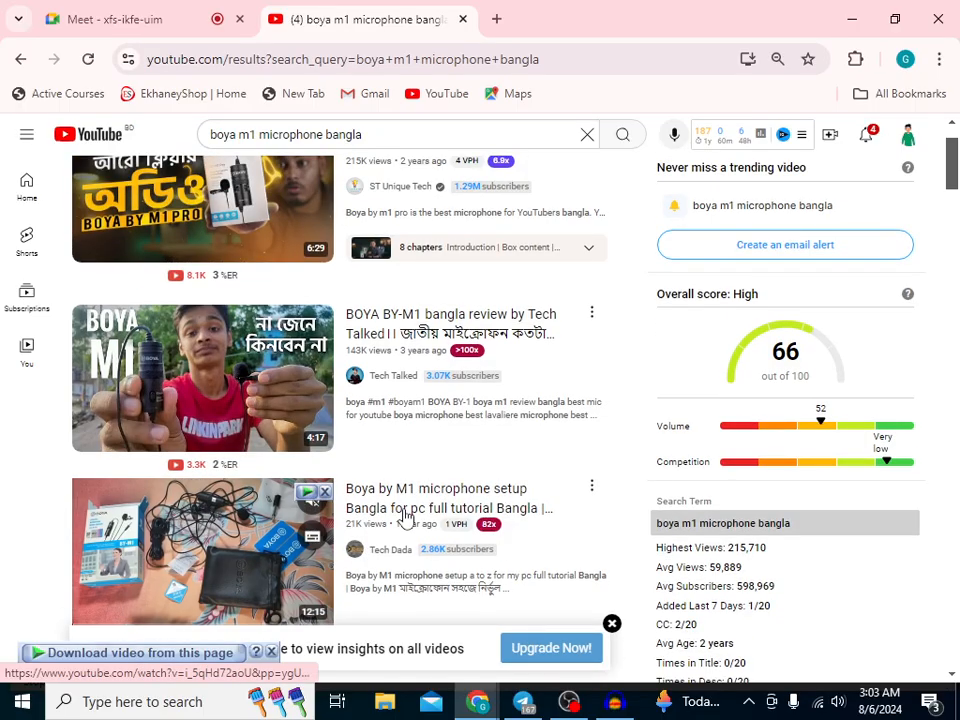
scroll(420, 518, "up", 1)
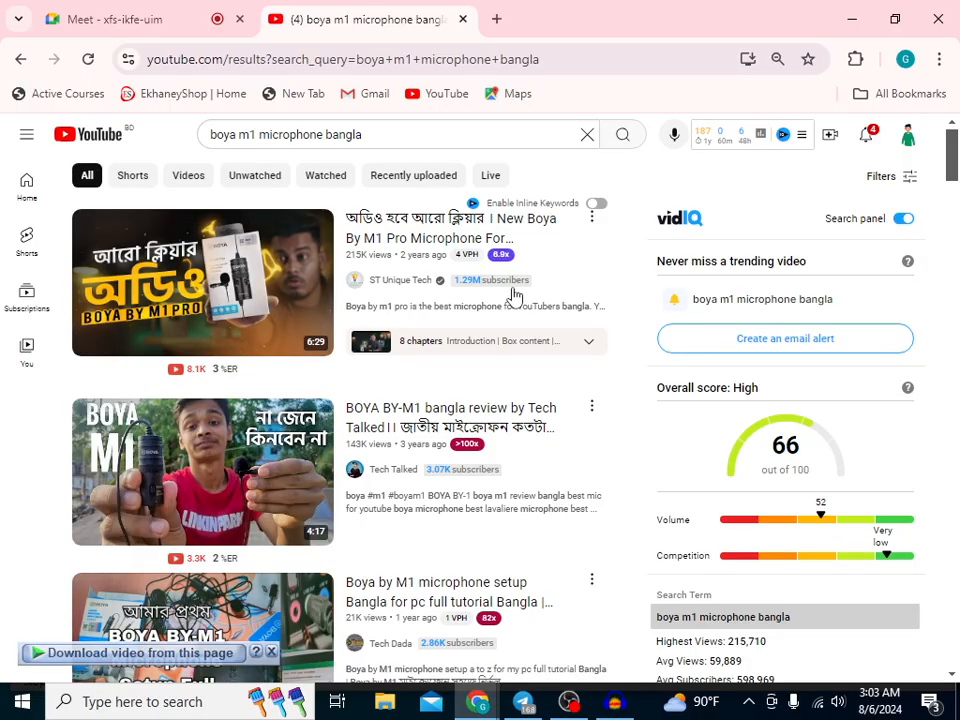
scroll(324, 450, "down", 3)
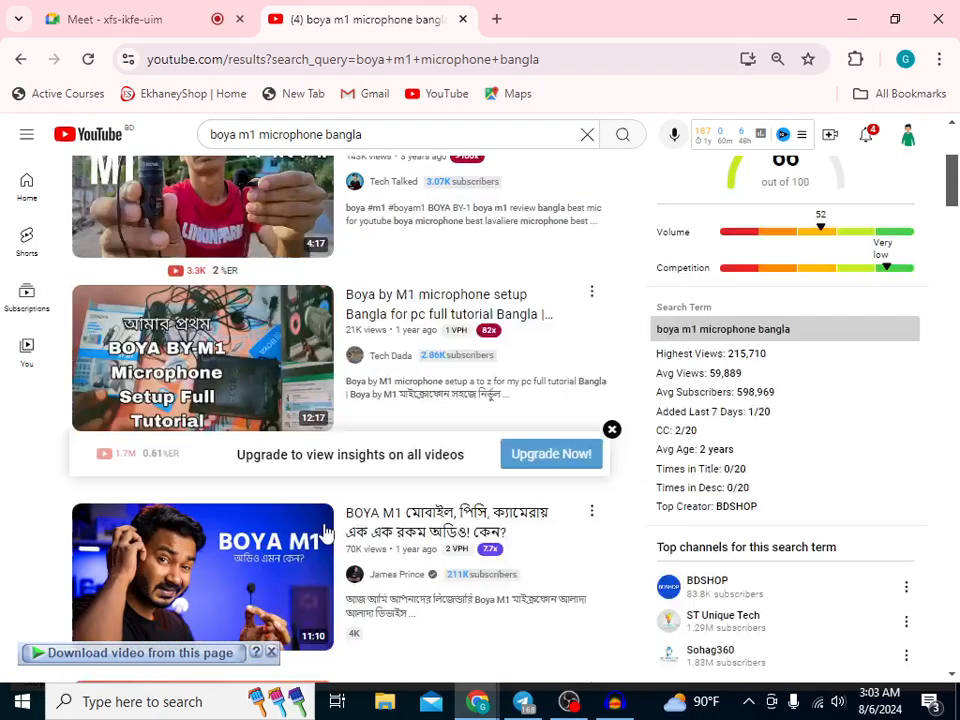
scroll(350, 470, "up", 3)
scroll(323, 455, "down", 1)
scroll(323, 455, "down", 3)
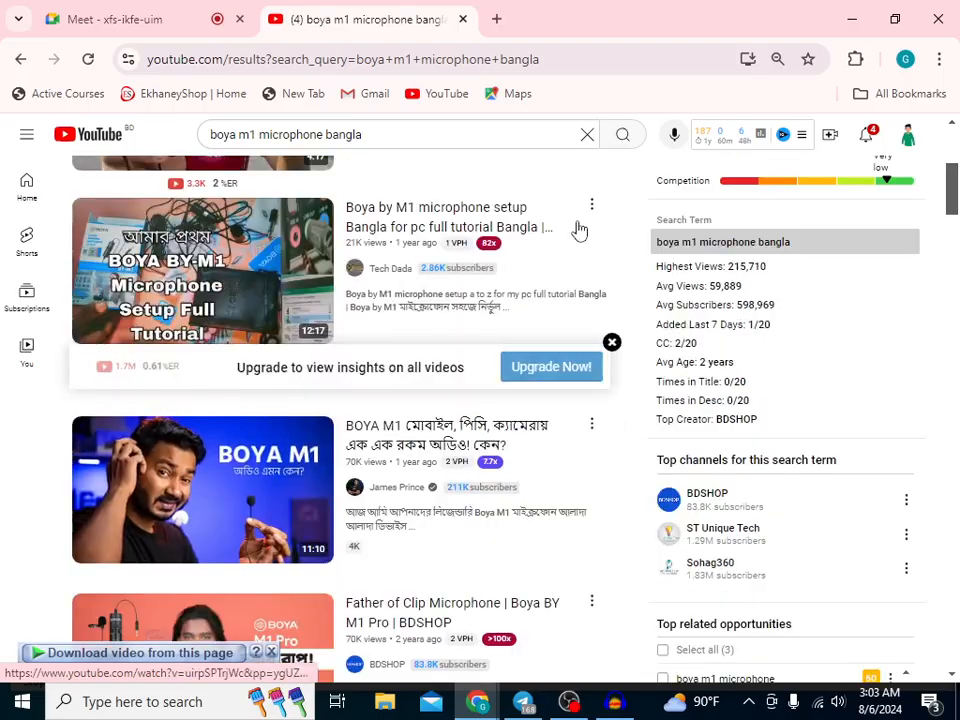
left_click(851, 18)
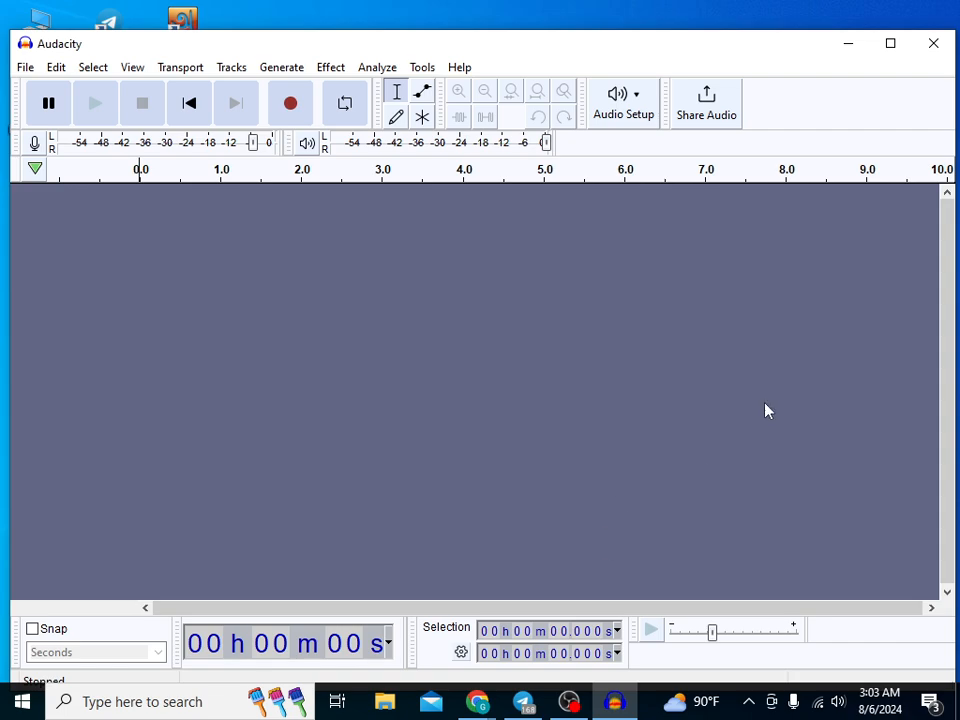
left_click(891, 44)
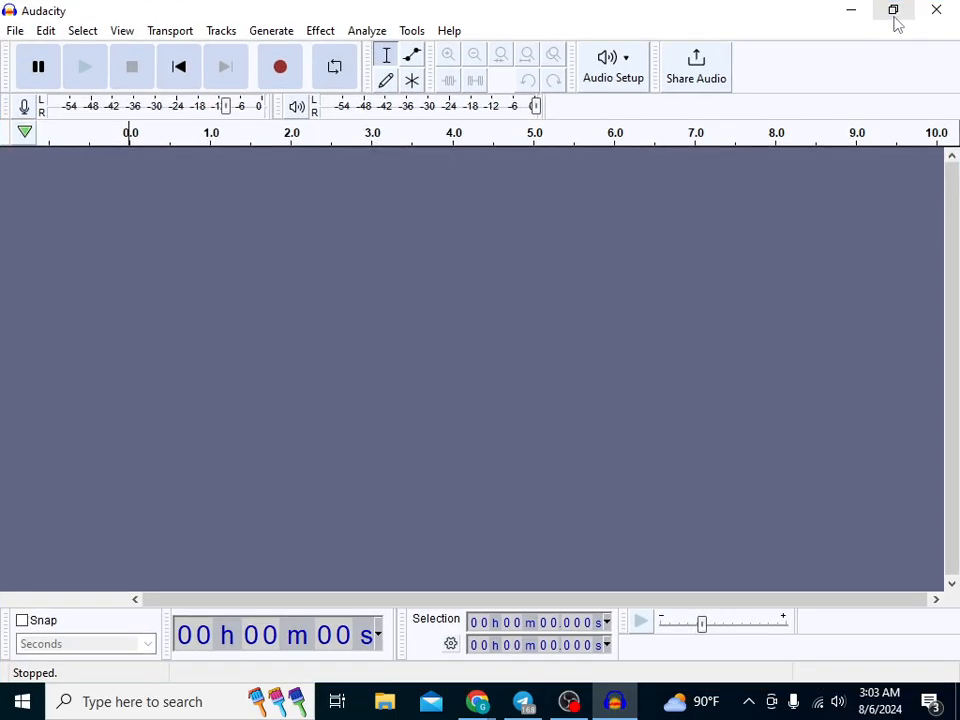
left_click(894, 14)
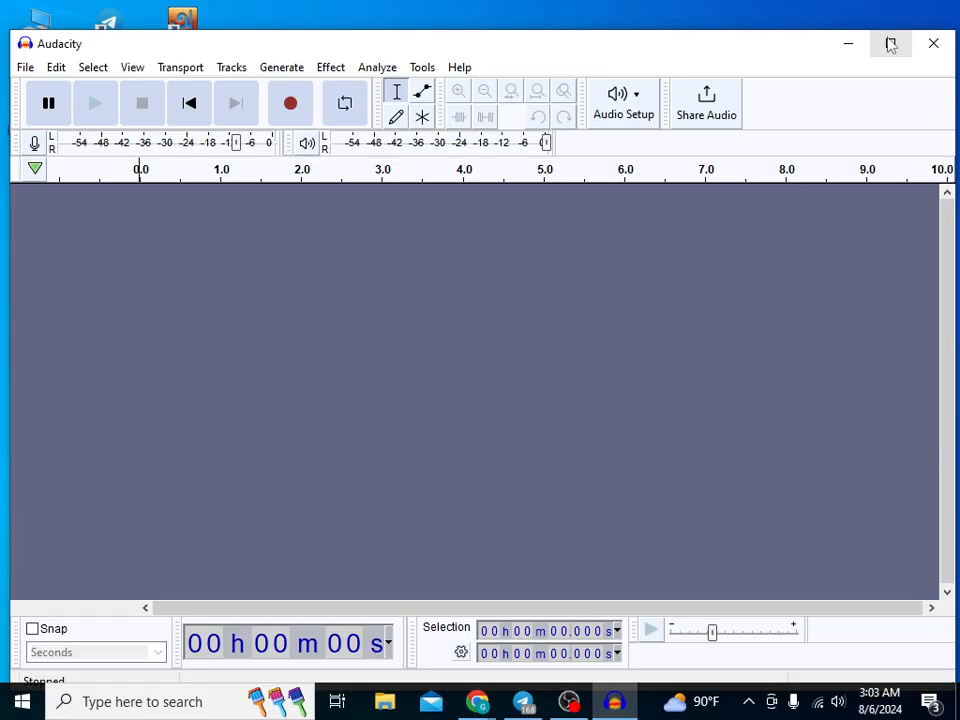
left_click(890, 45)
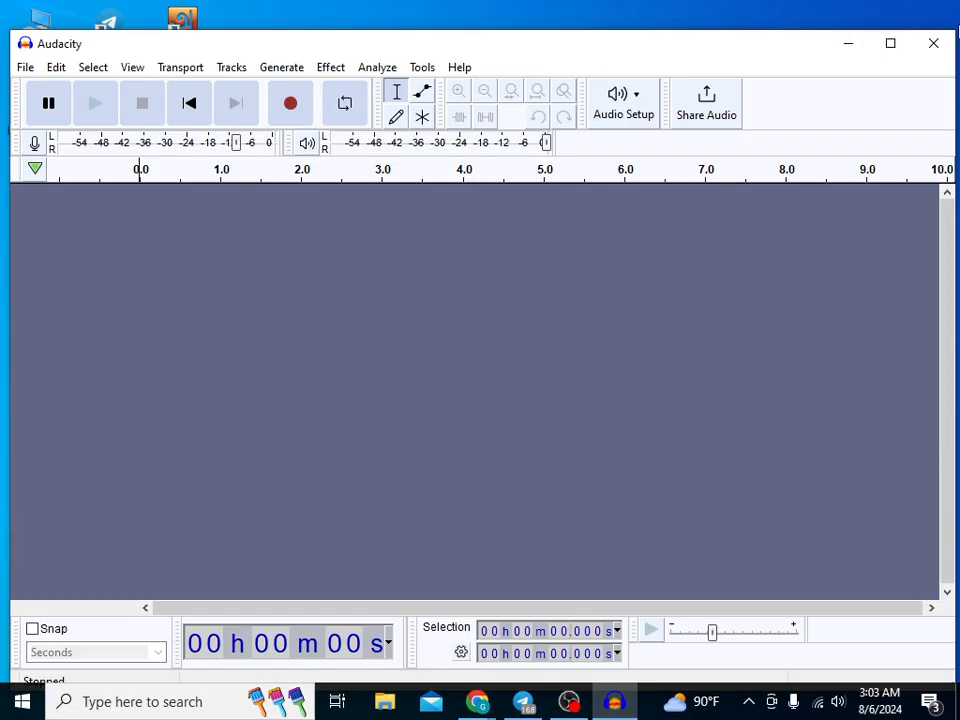
- Switch to Telegram and open the Google Docs story script link dated May 31 in the pinned chat whose last message is "ভূতের কার্টুন"
left_click(523, 701)
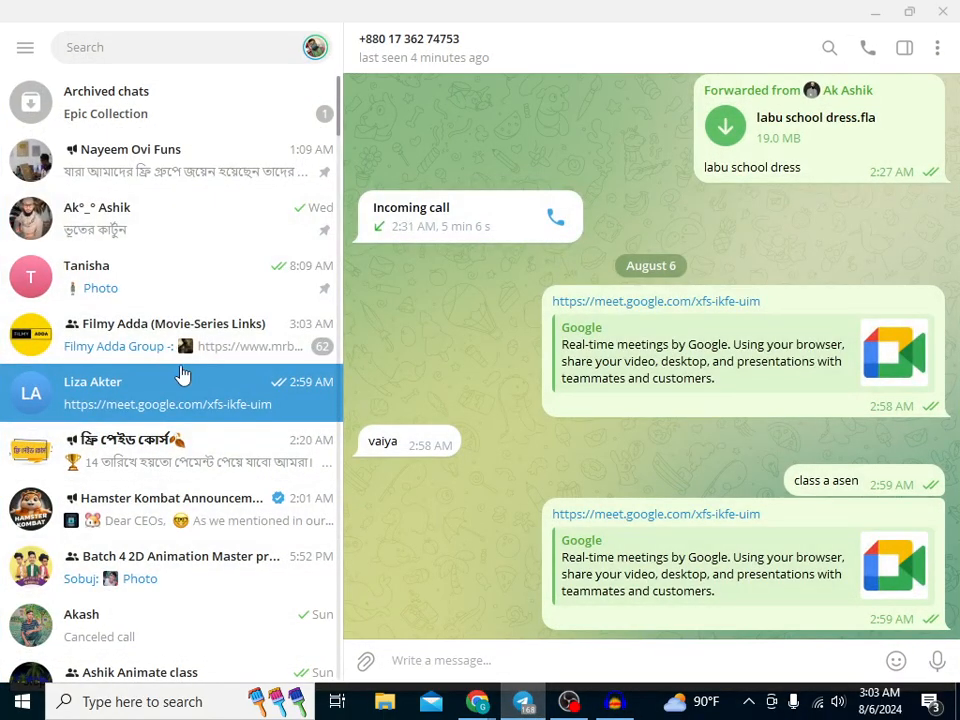
left_click(127, 231)
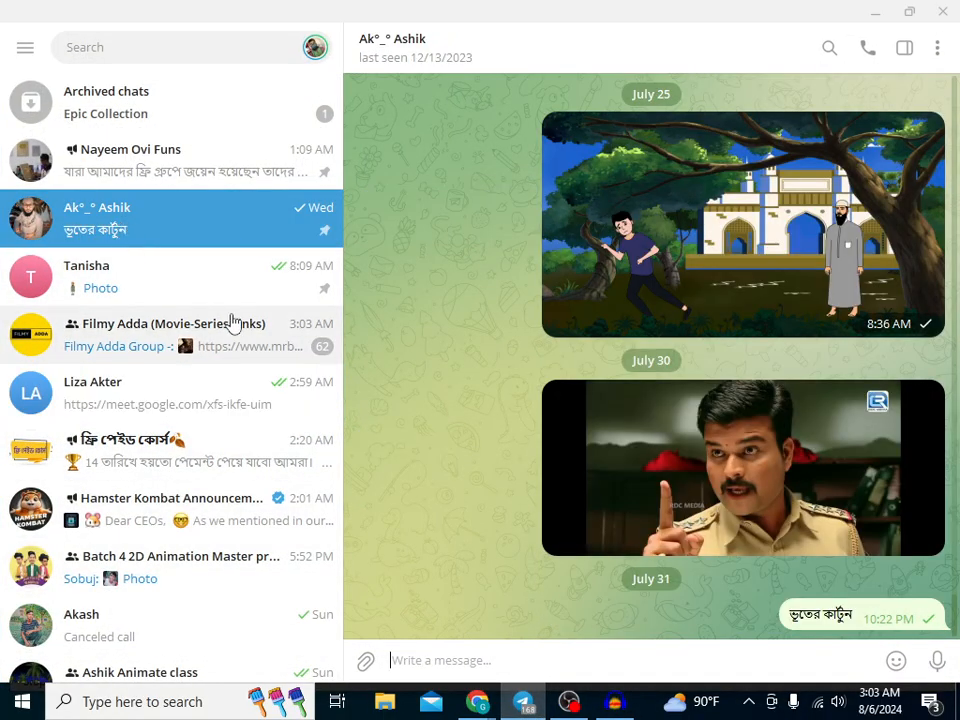
scroll(497, 471, "up", 10)
scroll(497, 474, "up", 15)
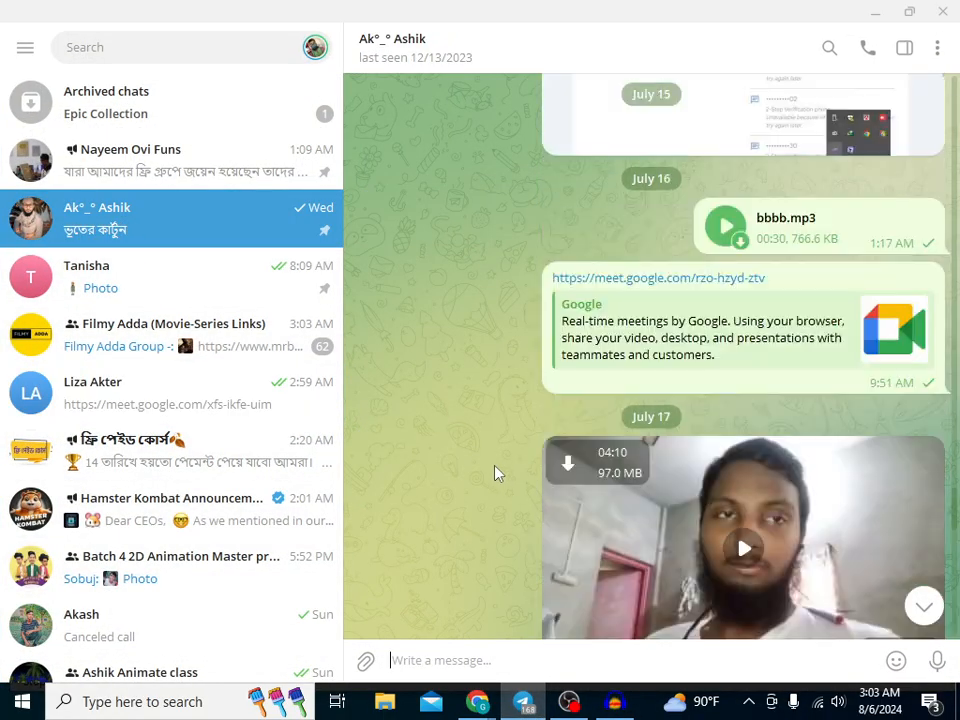
scroll(497, 474, "up", 8)
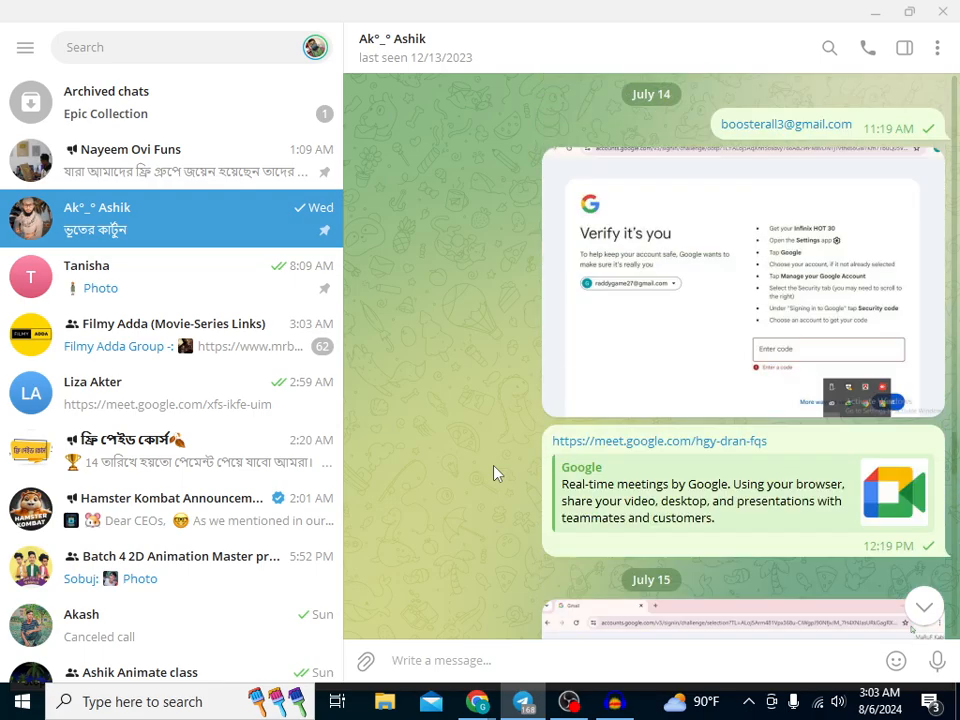
scroll(497, 474, "up", 12)
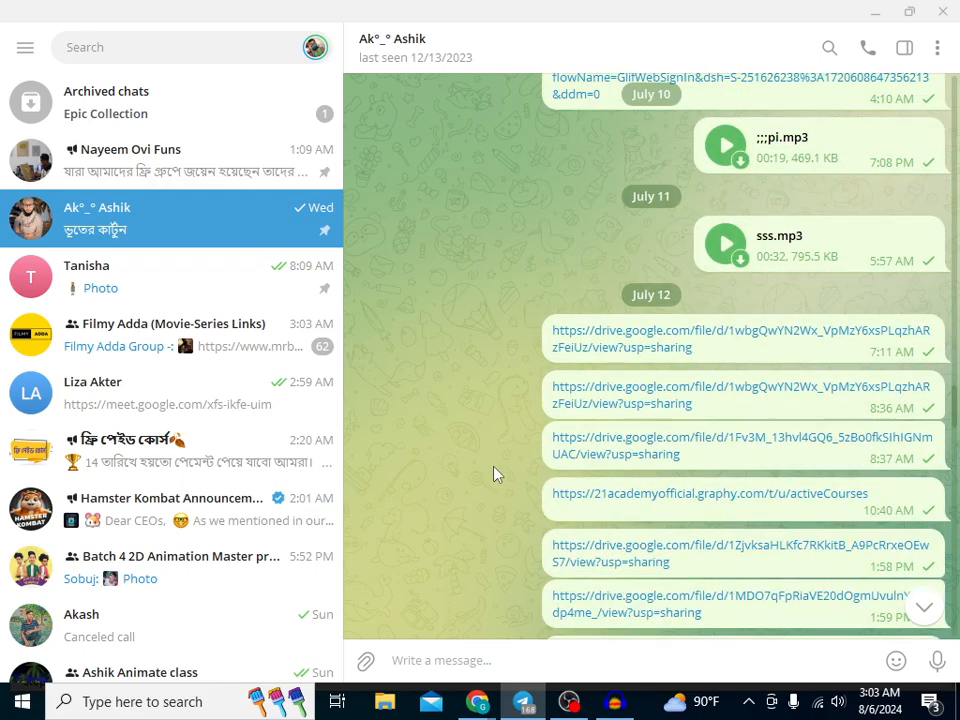
scroll(497, 474, "up", 15)
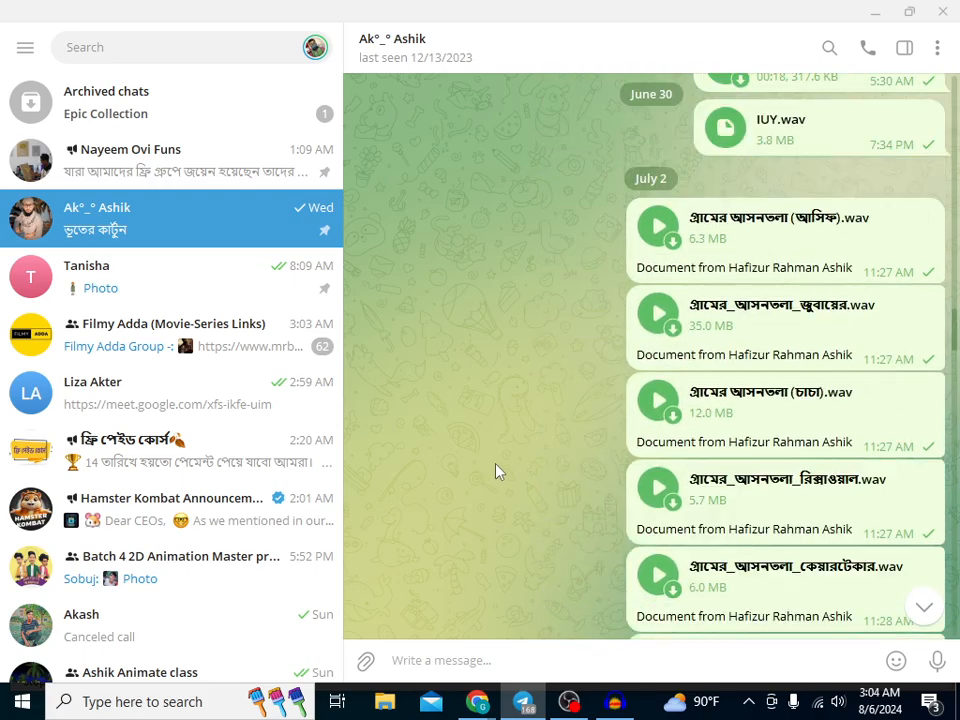
scroll(497, 470, "up", 15)
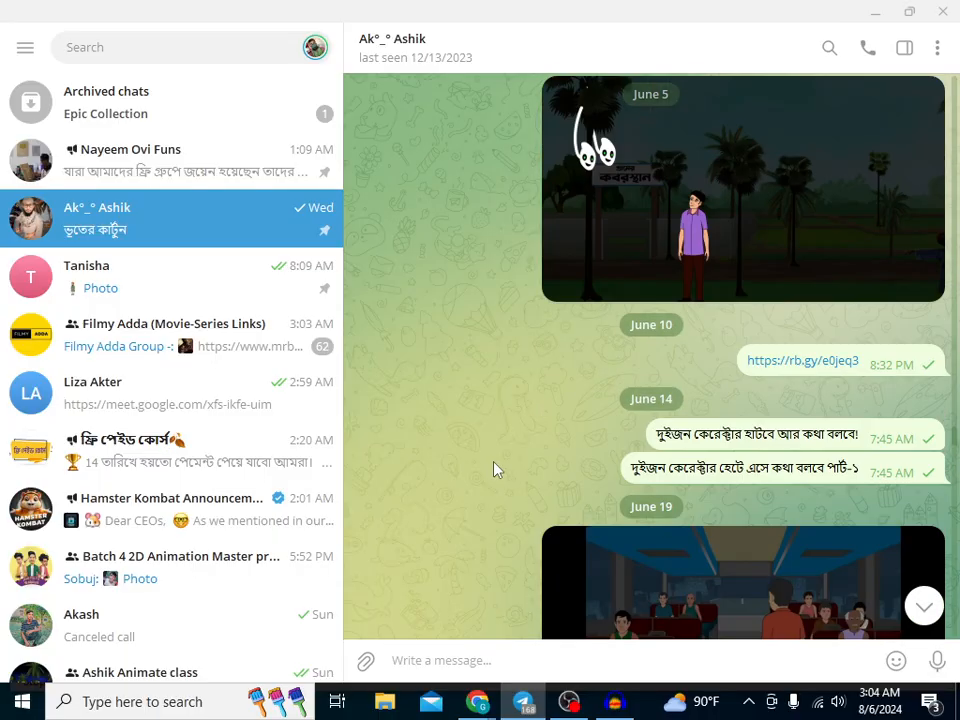
scroll(492, 472, "up", 10)
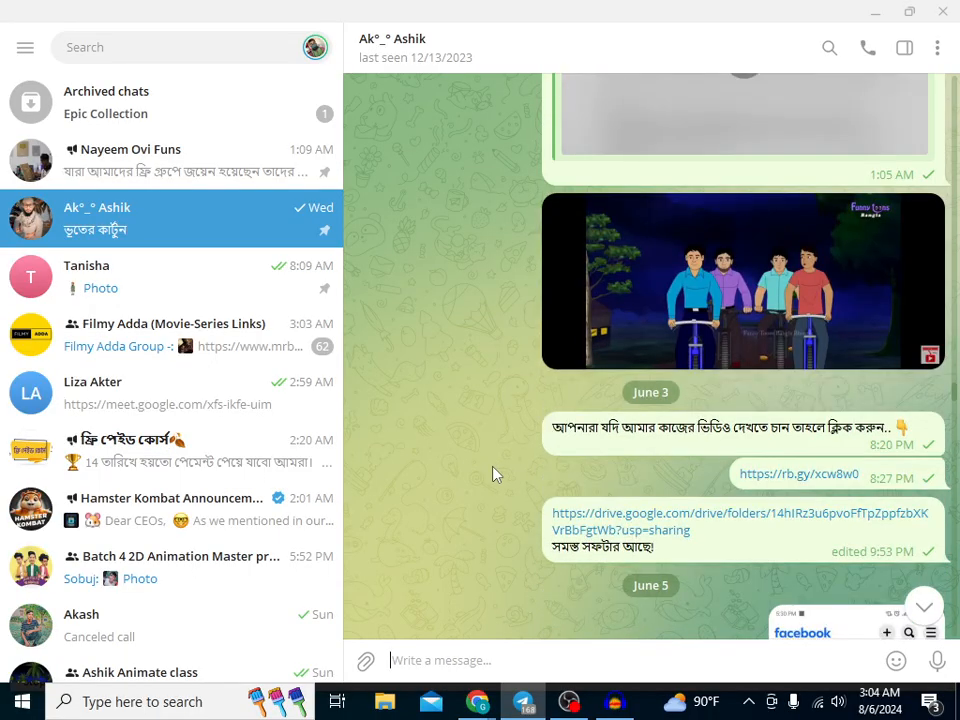
scroll(492, 474, "up", 5)
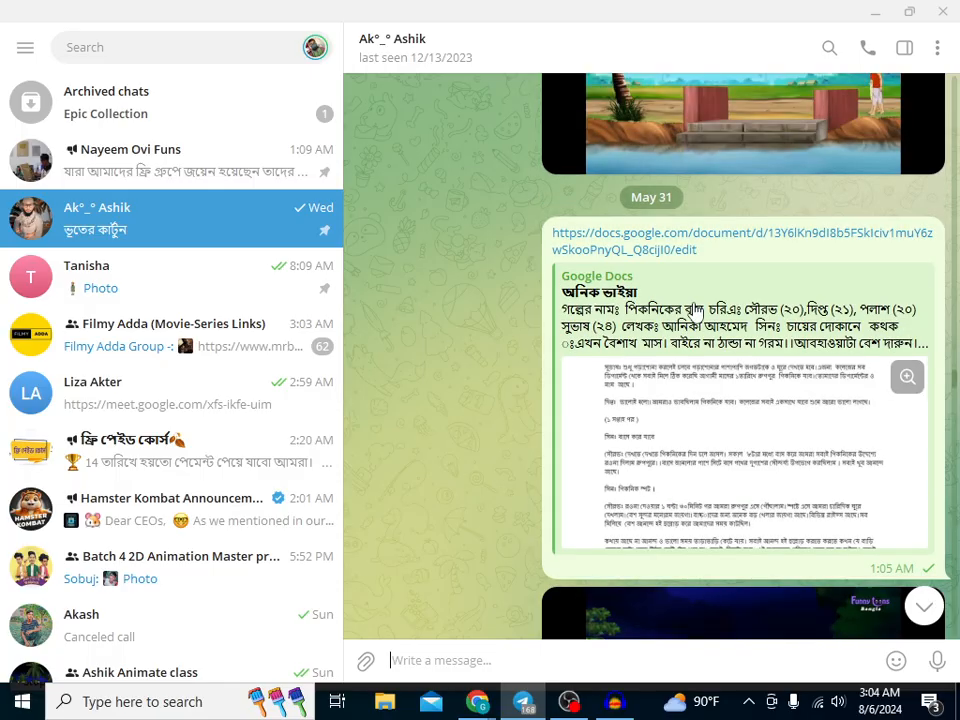
left_click(645, 238)
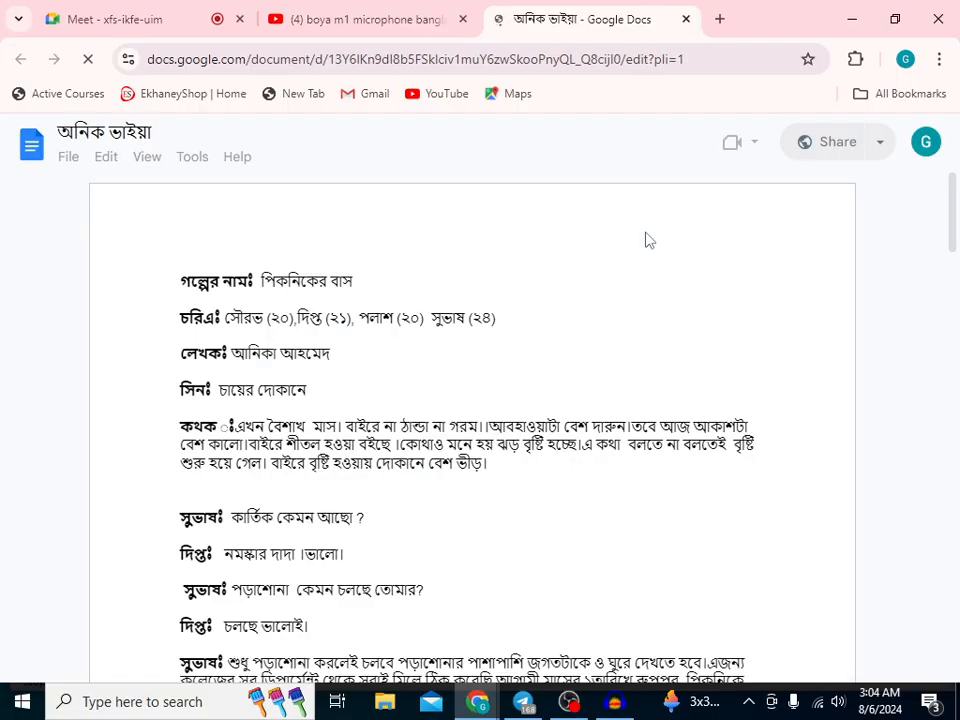
- Skim the first page of the story script and highlight the story name line
scroll(345, 530, "down", 15)
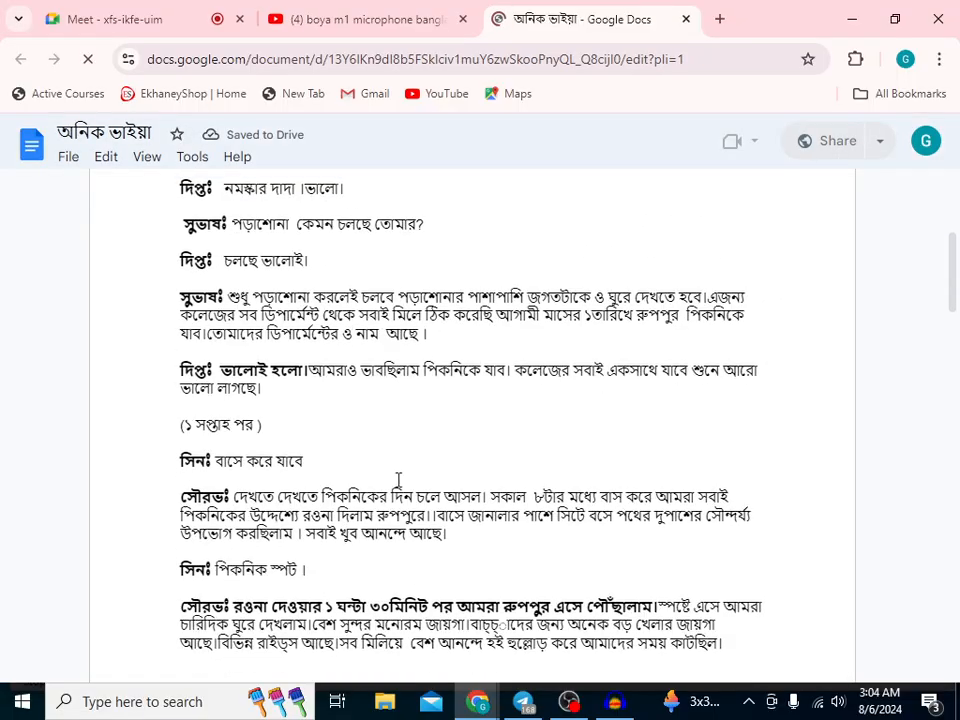
scroll(343, 538, "up", 15)
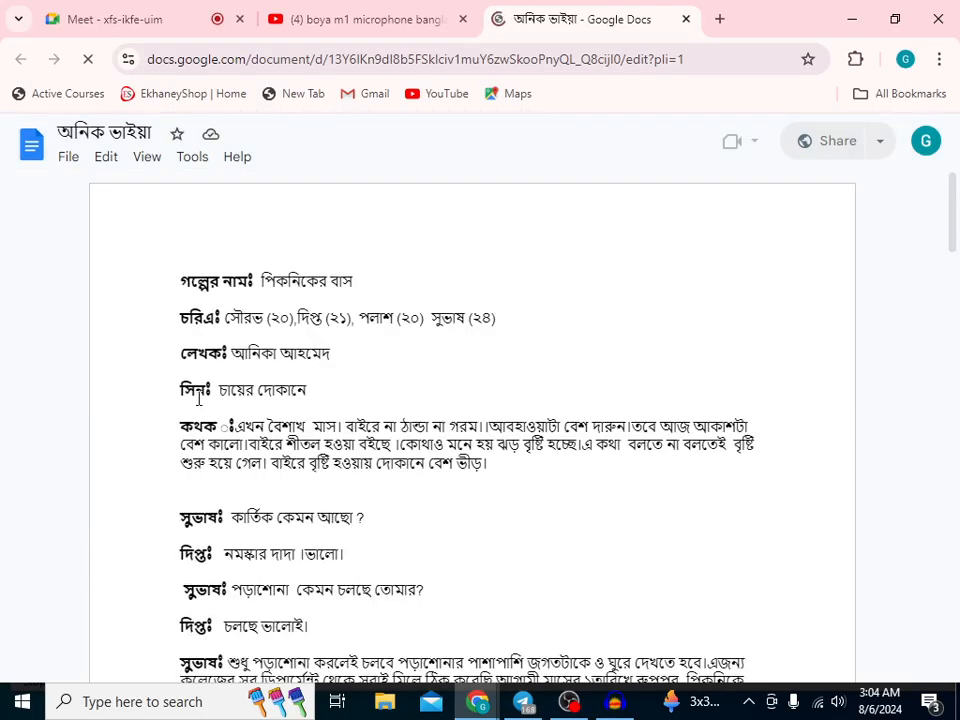
left_click_drag(208, 296, 212, 331)
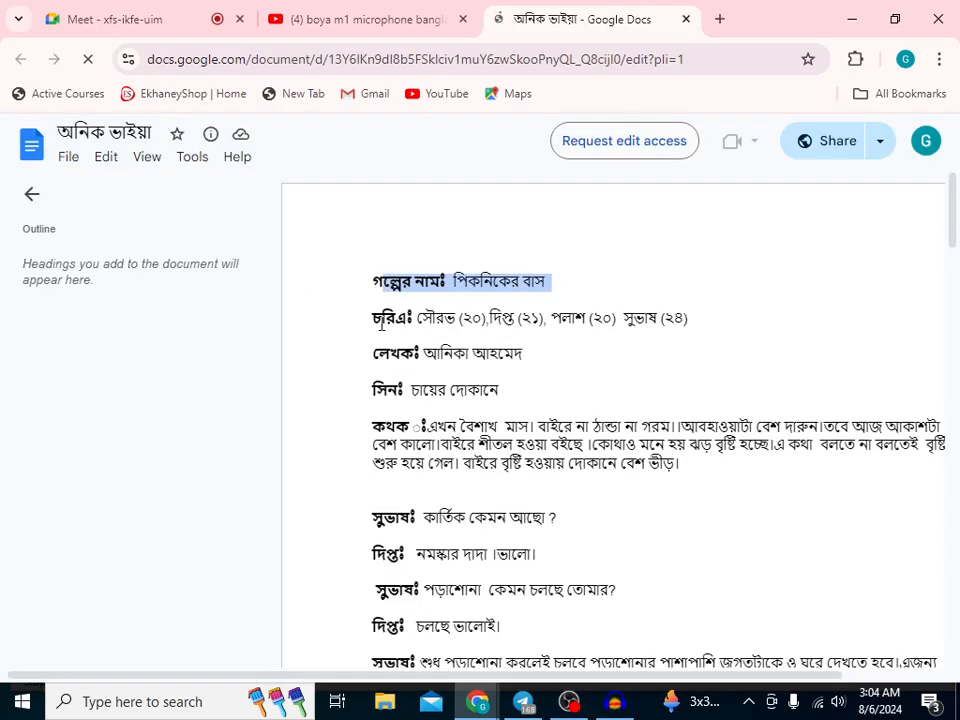
left_click(467, 300)
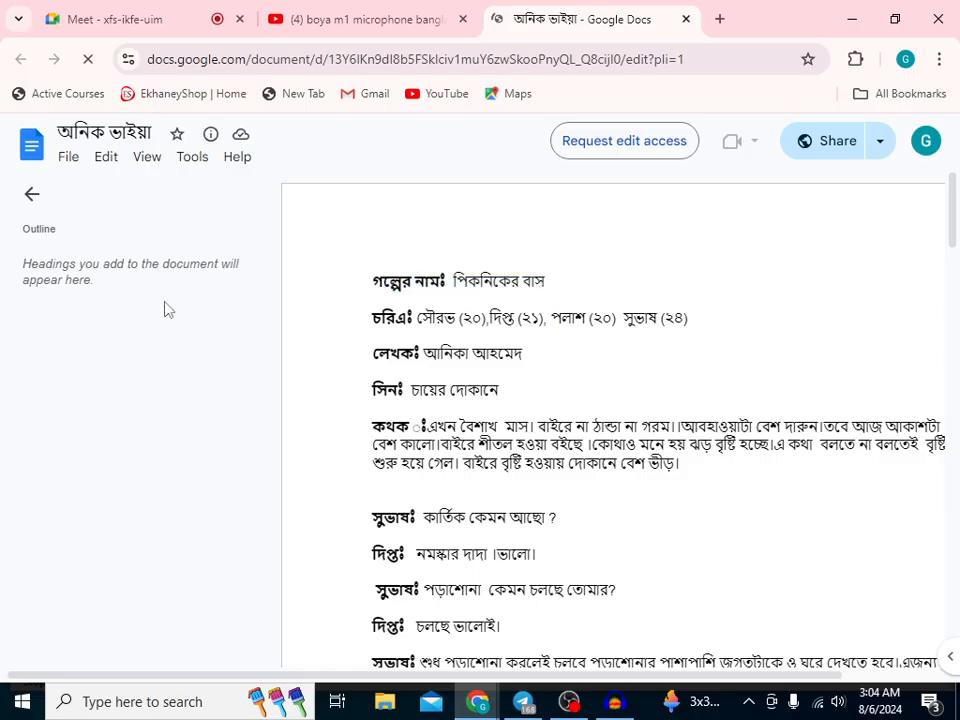
- Hide the document outline, dismiss the Meet and Docs promotion and return to the start of the script
left_click(31, 194)
scroll(268, 470, "down", 6)
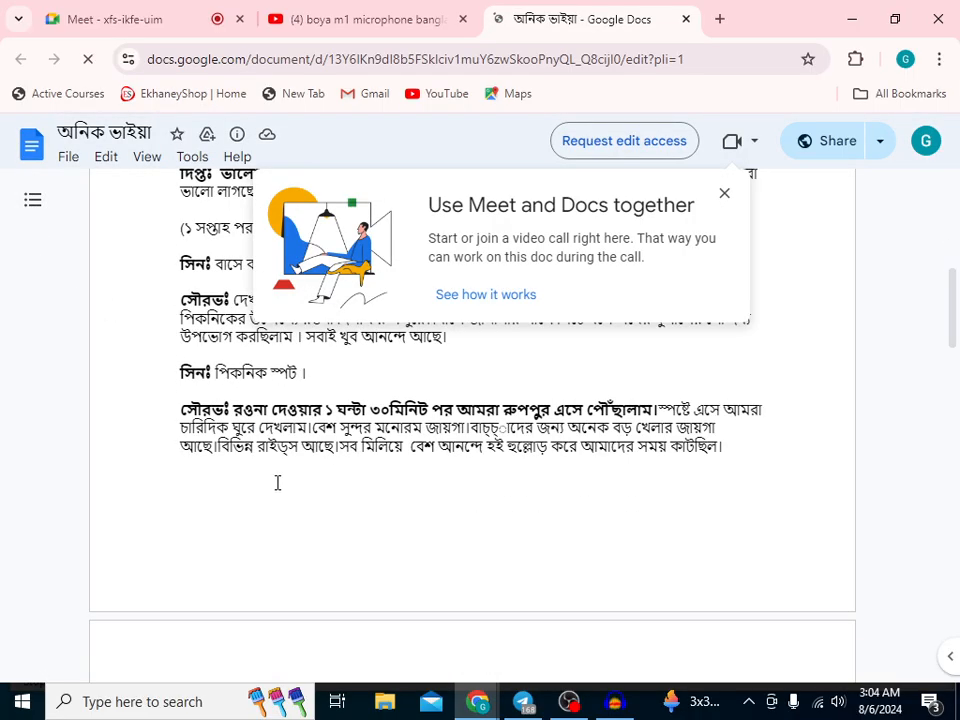
scroll(274, 480, "up", 5)
left_click(726, 197)
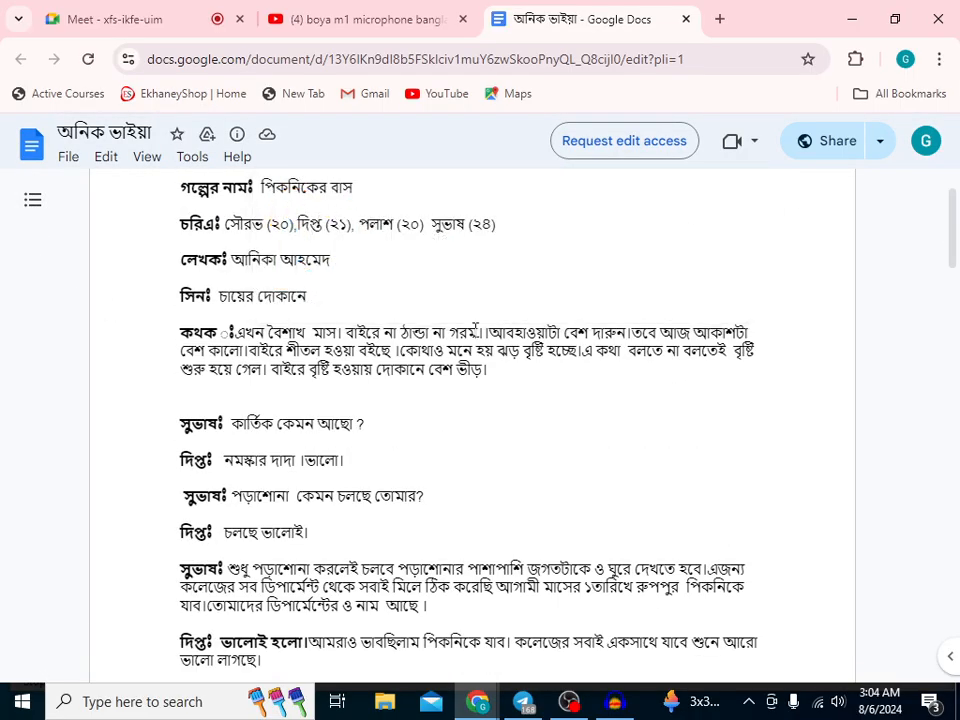
scroll(536, 332, "up", 2)
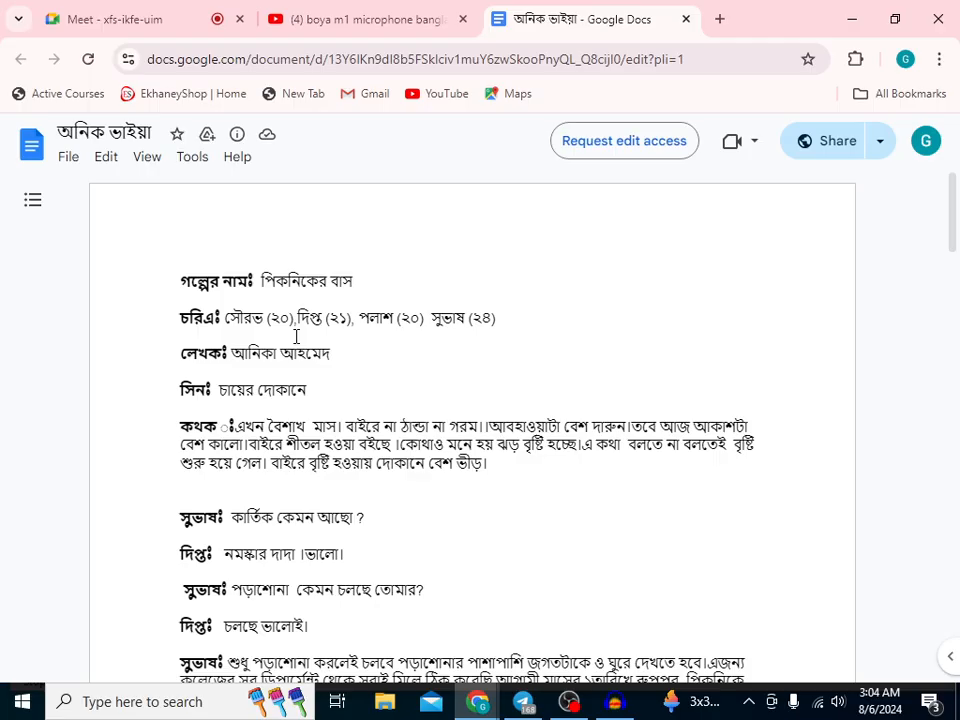
- Highlight the story name "পিকনিকের বাস" and the character names with their ages in the script header to examine them
left_click_drag(264, 284, 352, 282)
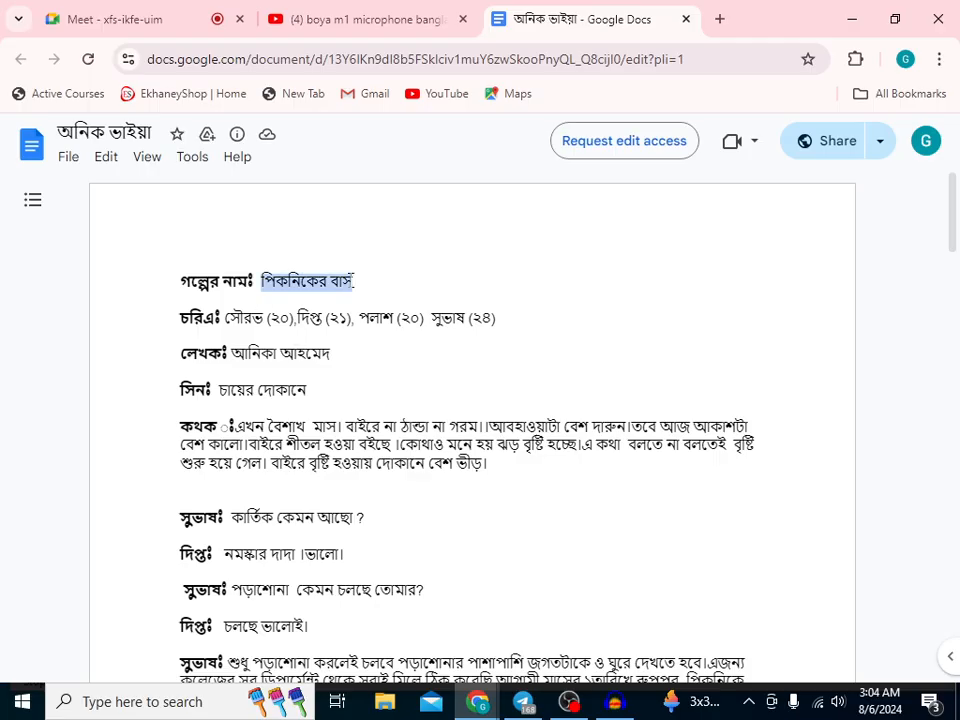
left_click(203, 323)
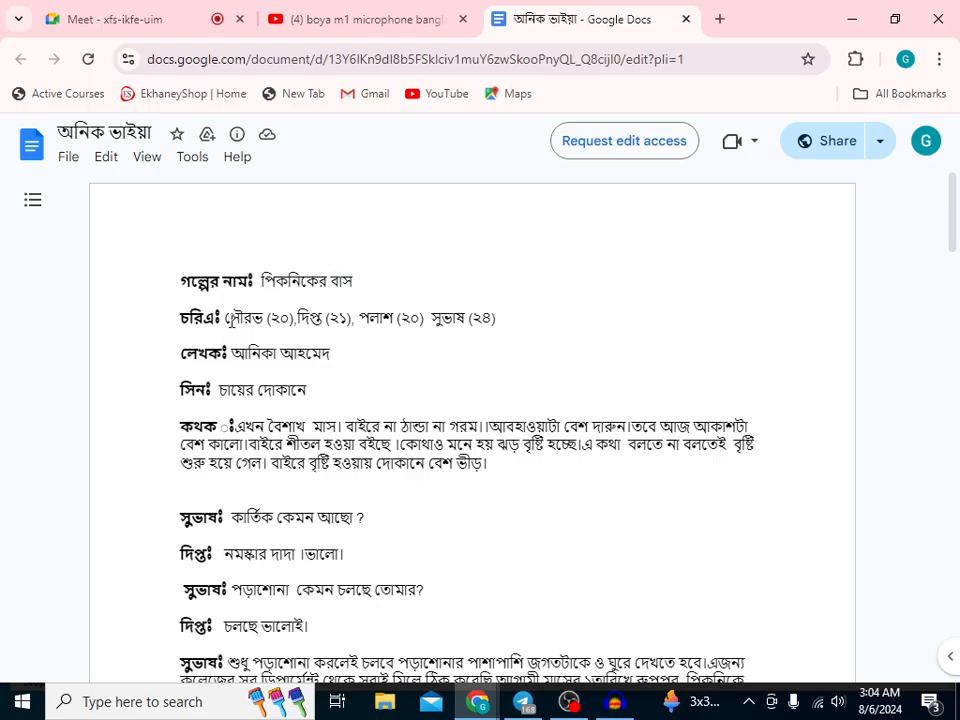
left_click_drag(227, 317, 416, 332)
left_click(400, 345)
left_click(480, 330)
left_click_drag(504, 321, 154, 317)
left_click(191, 333)
left_click_drag(224, 319, 259, 322)
left_click(251, 313)
left_click_drag(292, 318, 241, 308)
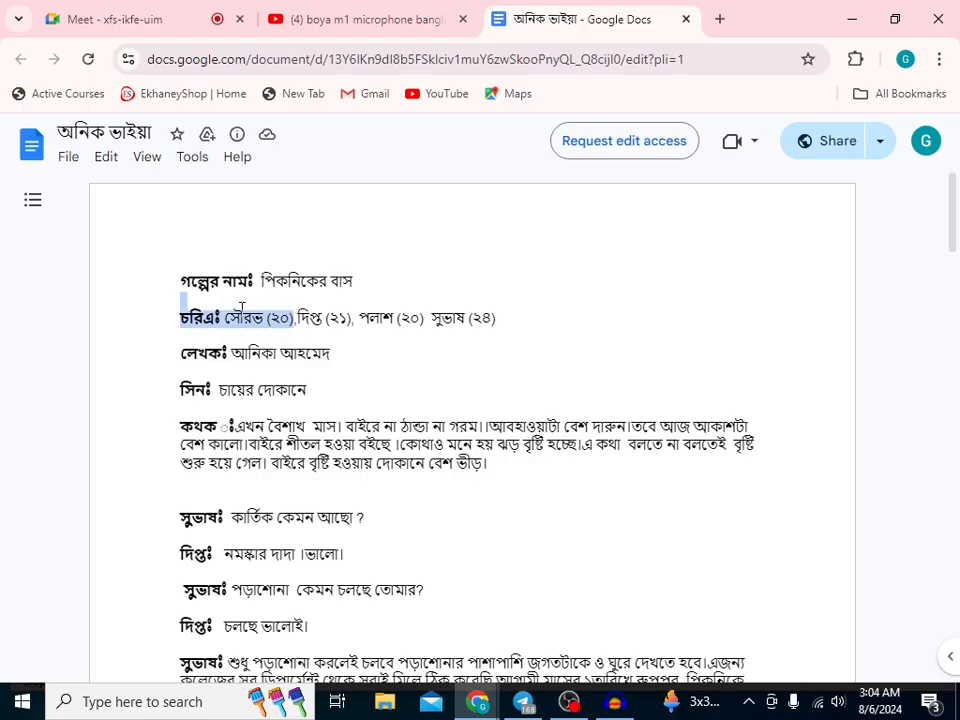
left_click(230, 316)
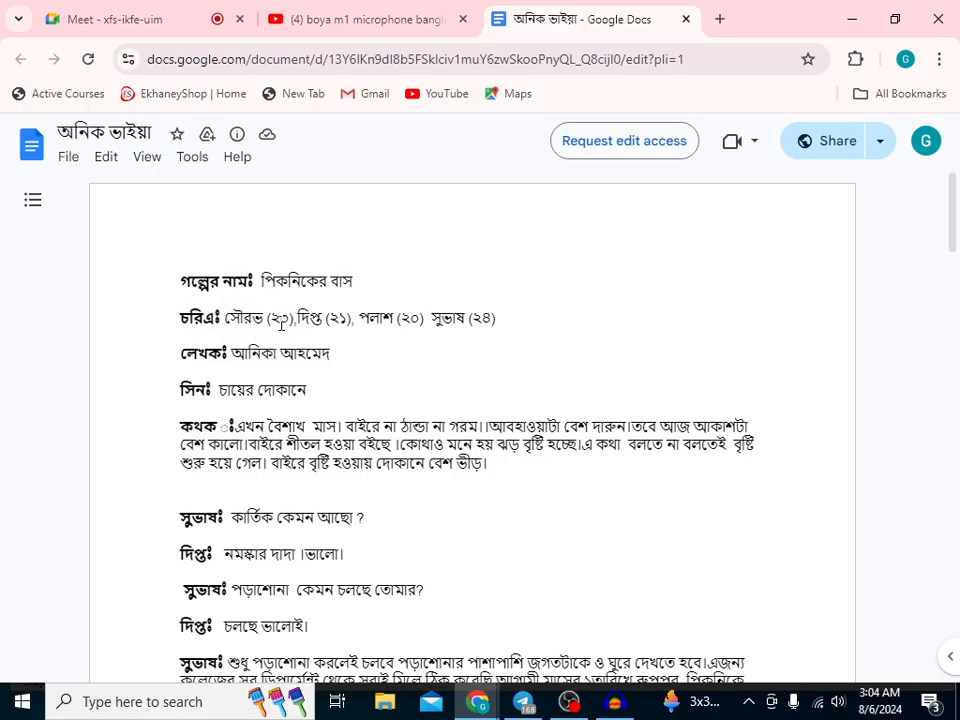
left_click_drag(297, 318, 223, 318)
left_click(285, 330)
left_click_drag(181, 281, 321, 315)
left_click(233, 318)
left_click_drag(175, 316, 452, 334)
left_click(330, 318)
left_click_drag(297, 318, 487, 323)
left_click(333, 353)
- Highlight the author label in the script header and glance over the lines below it
left_click_drag(174, 361, 228, 356)
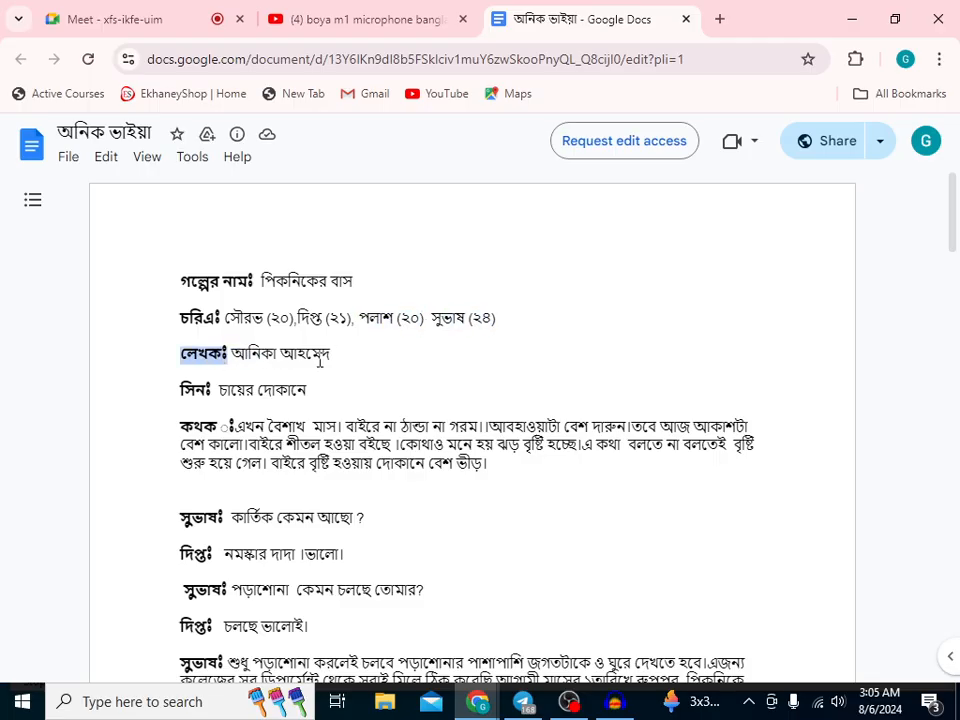
scroll(319, 359, "down", 3)
scroll(320, 358, "up", 1)
left_click(359, 315)
scroll(228, 279, "down", 1)
scroll(230, 288, "up", 2)
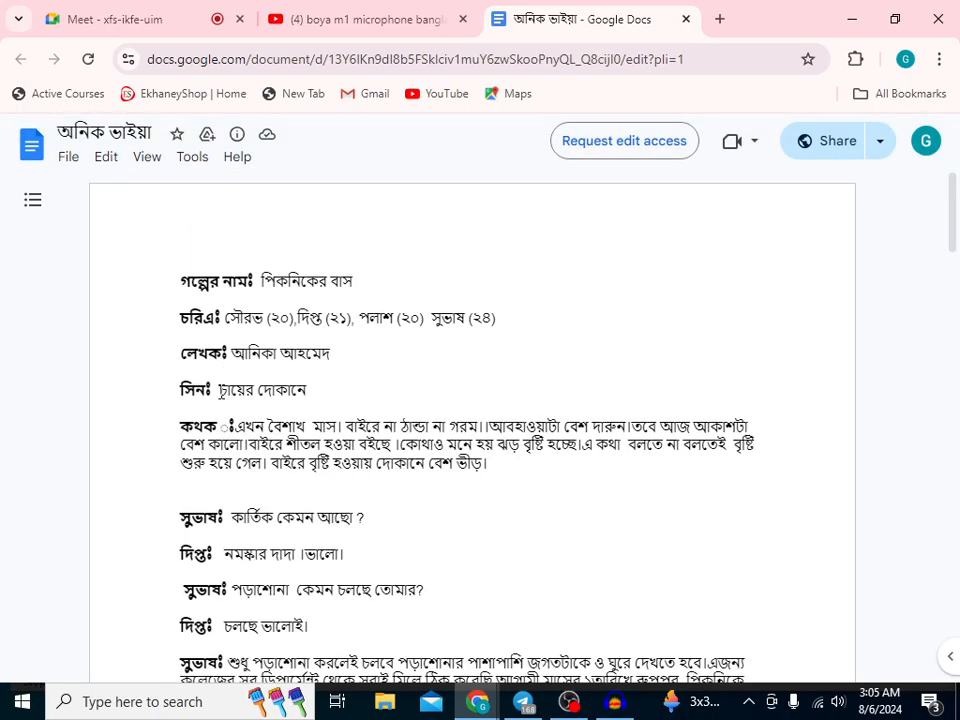
- Highlight the scene line "সিনঃ চায়ের দোকানে" to examine how the script names each scene's location
left_click_drag(216, 386, 179, 389)
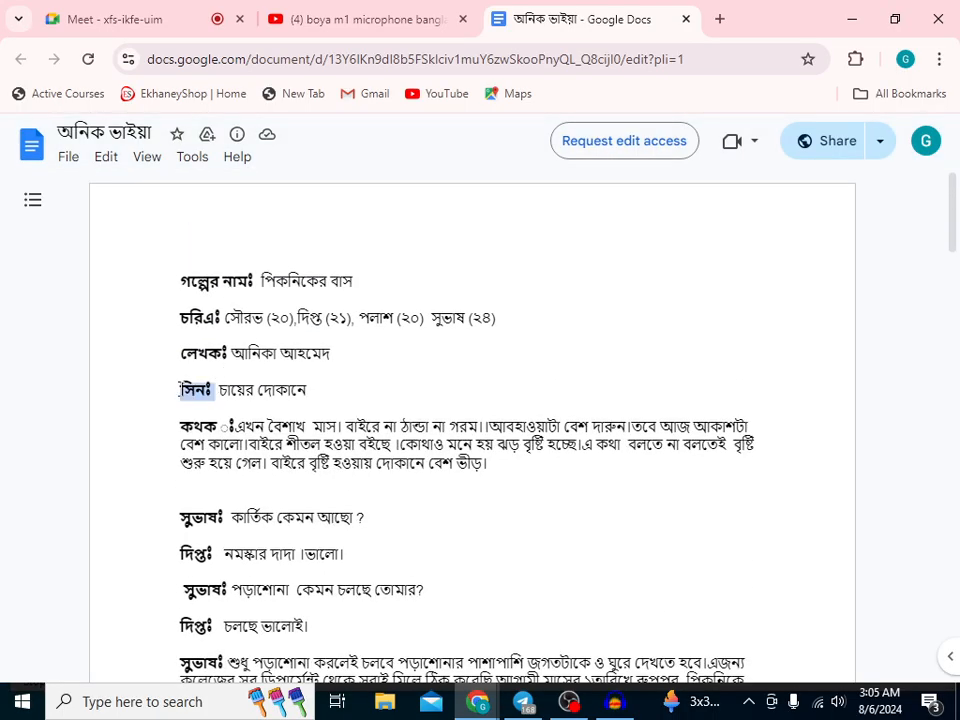
left_click(181, 397)
triple_click(191, 397)
left_click(197, 390)
left_click_drag(174, 376, 221, 390)
left_click(212, 393)
left_click_drag(179, 389, 324, 396)
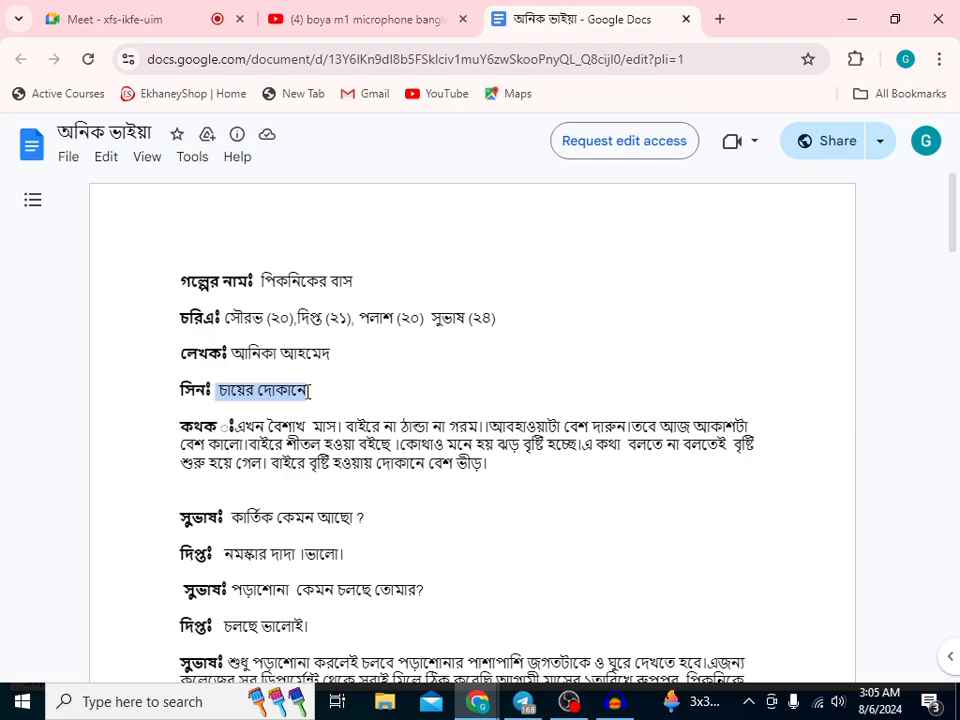
left_click(356, 385)
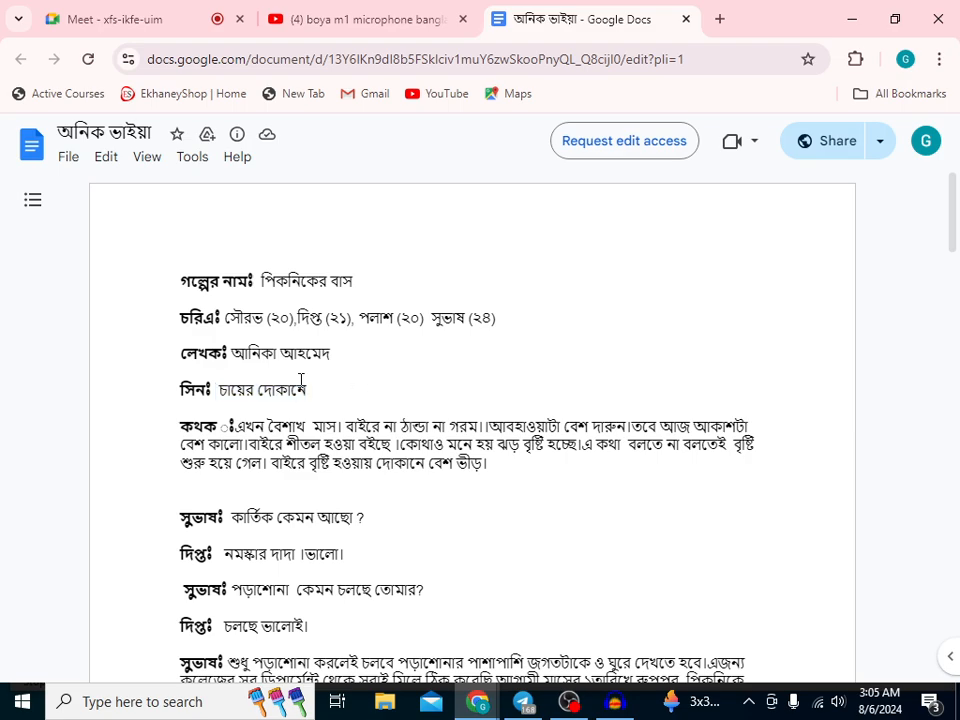
left_click_drag(178, 389, 292, 390)
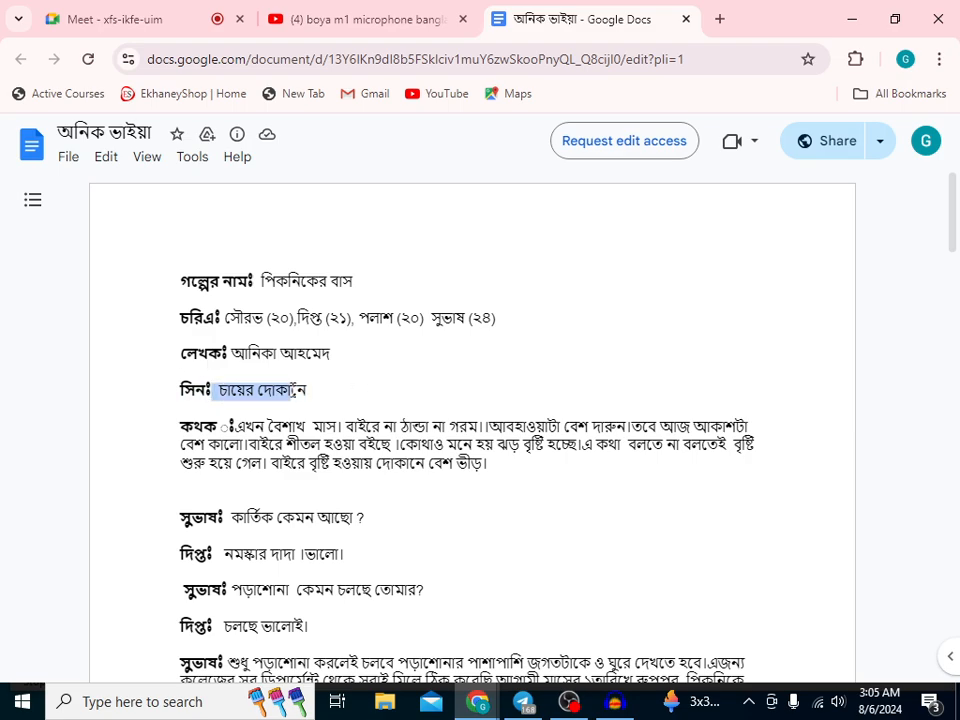
left_click(359, 390)
left_click_drag(176, 391, 390, 394)
left_click(390, 394)
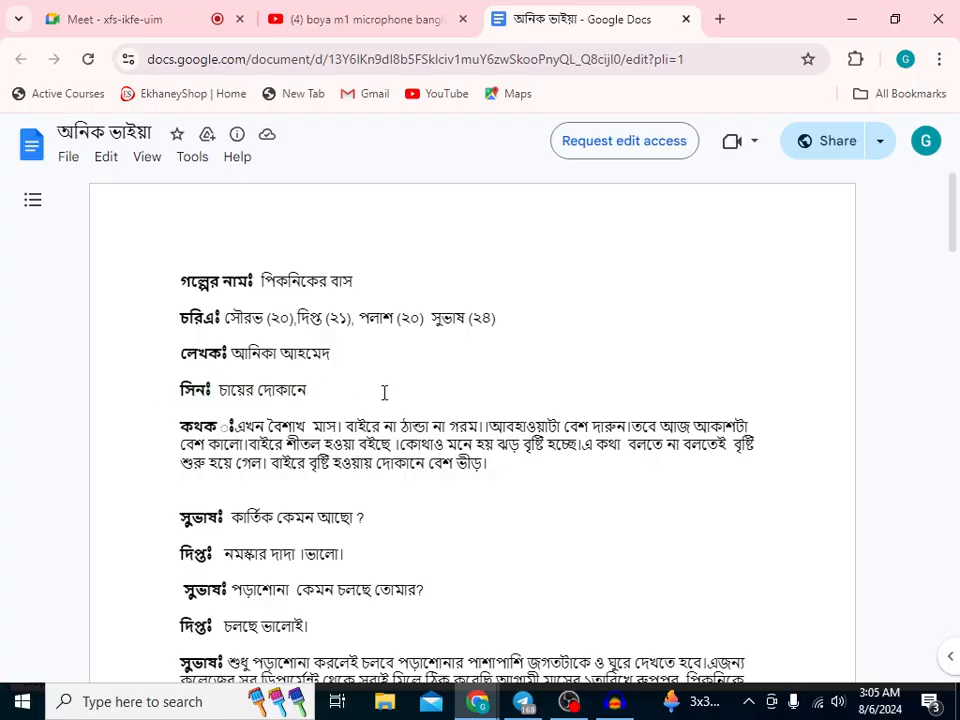
- Minimise Chrome, Telegram and Audacity, then open the Tree folder on drive D: in File Explorer
left_click(867, 22)
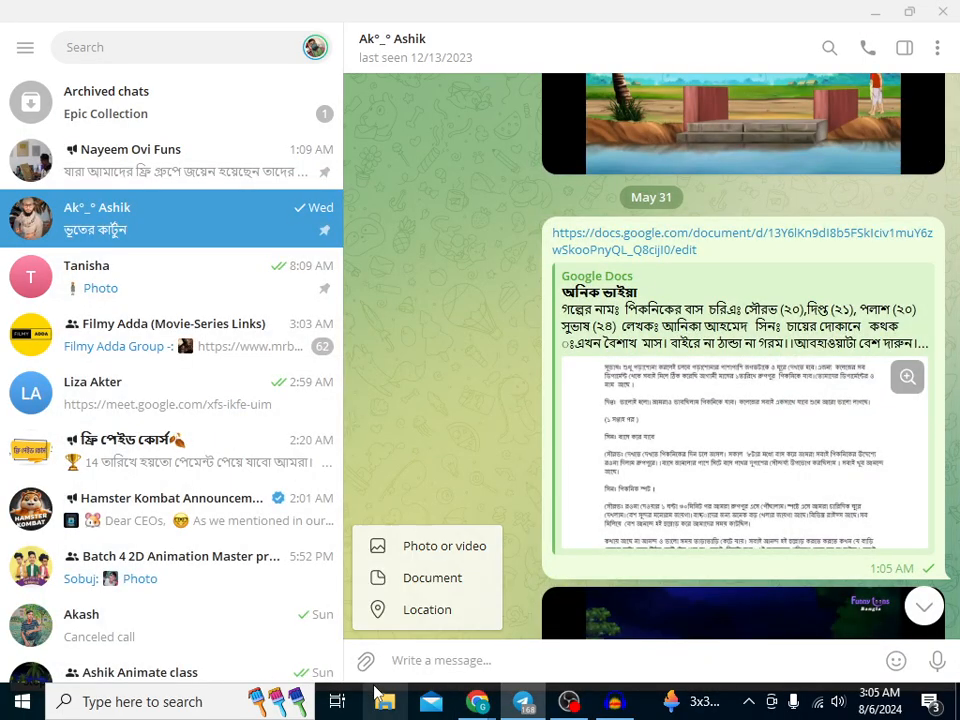
left_click(876, 11)
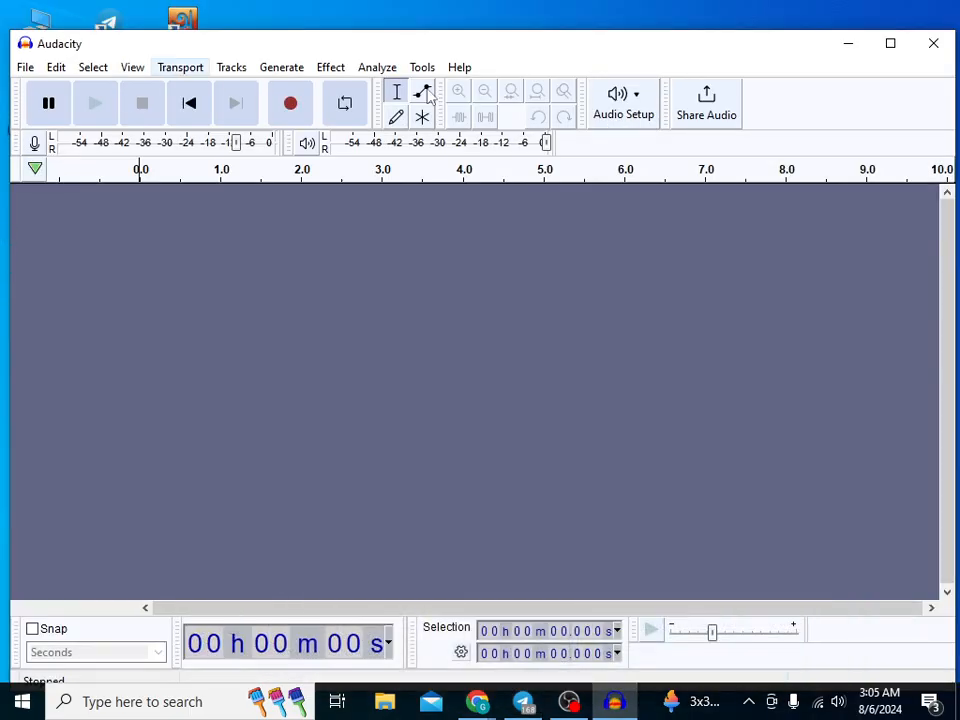
left_click(848, 43)
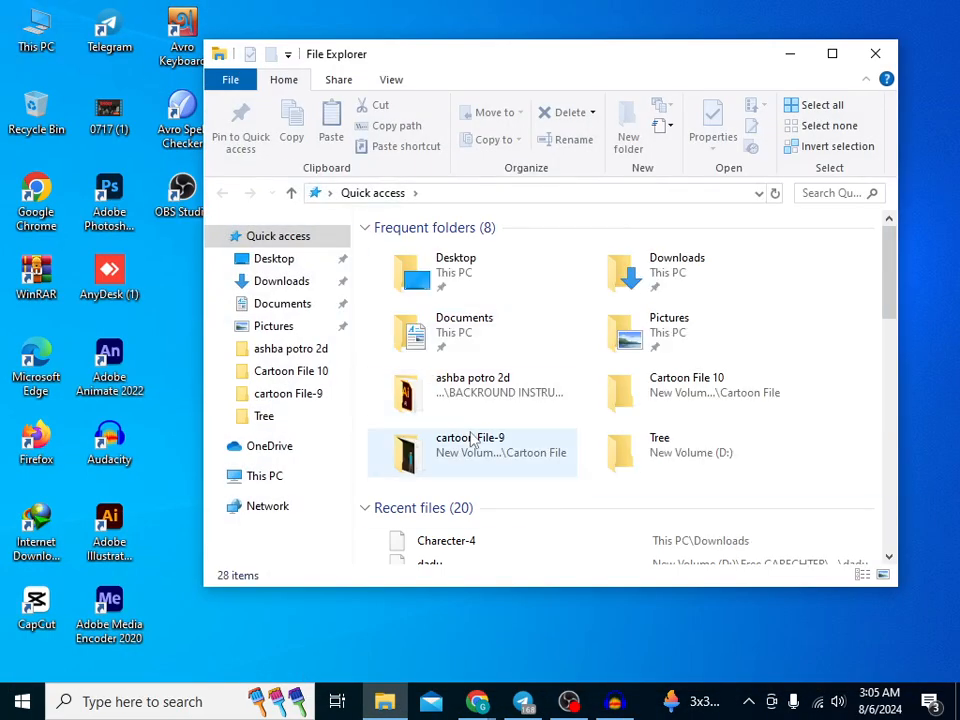
left_click(268, 477)
left_click(268, 415)
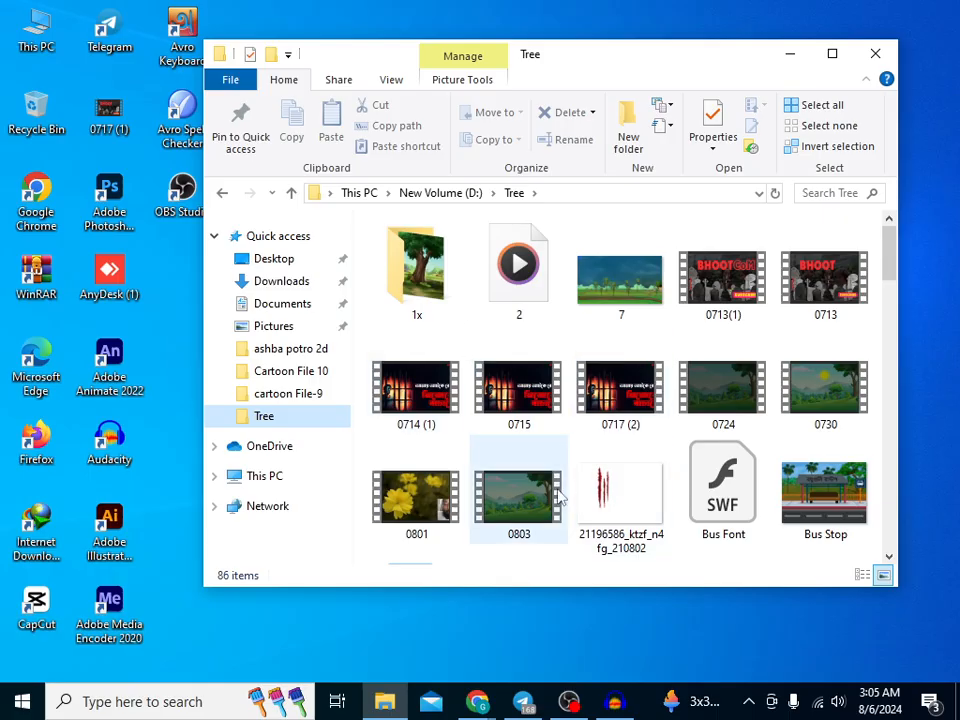
- Find the mathhh image in the Tree folder, view its shop background and minimise the viewer
scroll(615, 424, "down", 5)
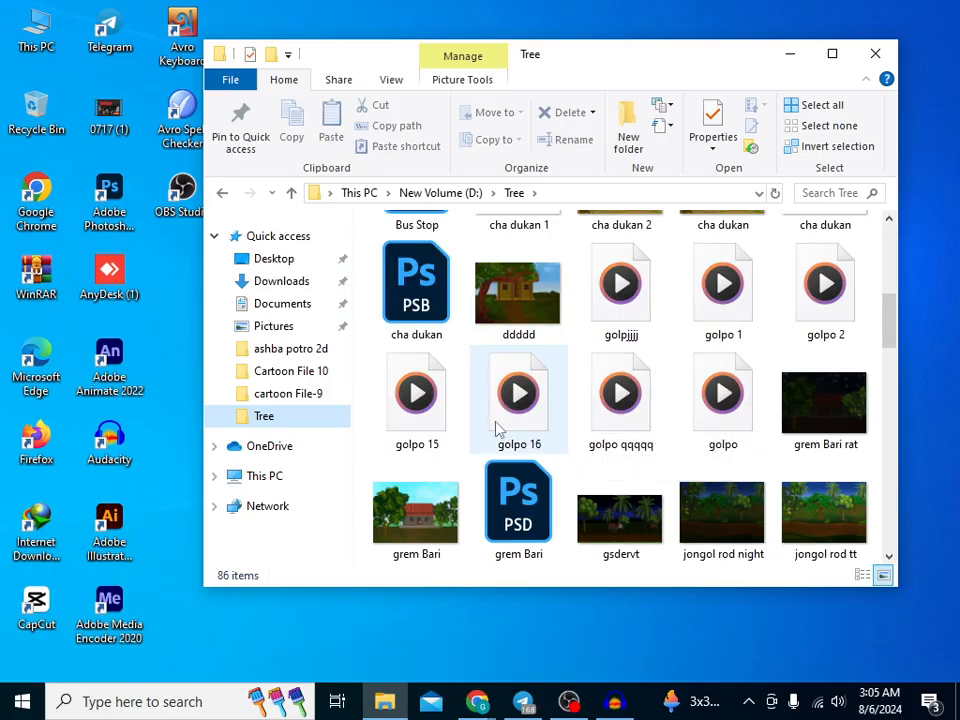
scroll(578, 500, "down", 3)
double_click(815, 416)
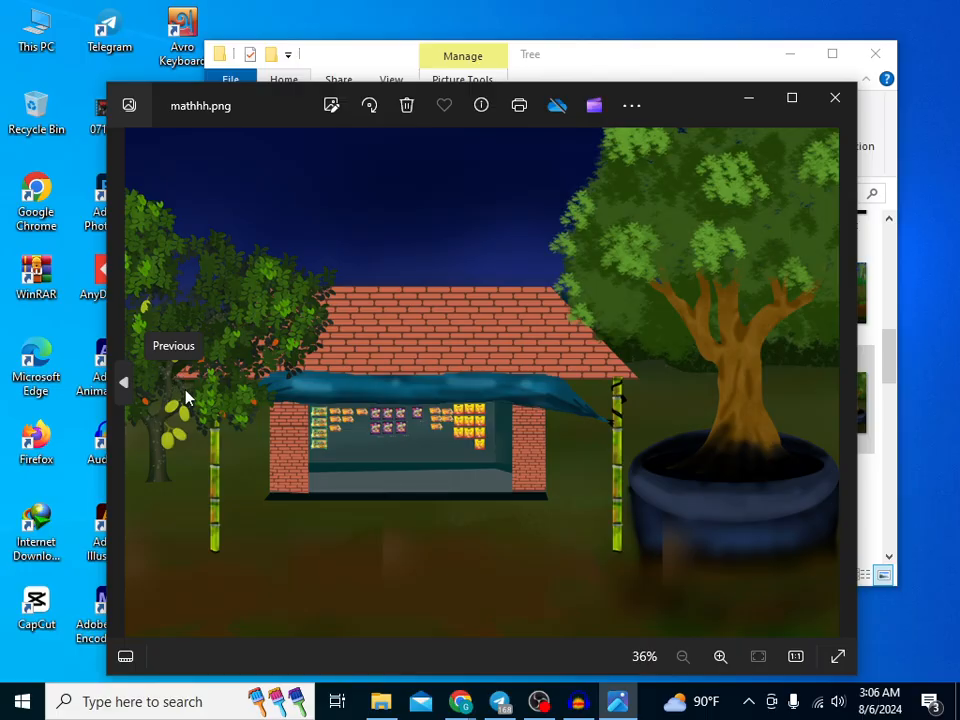
left_click(752, 99)
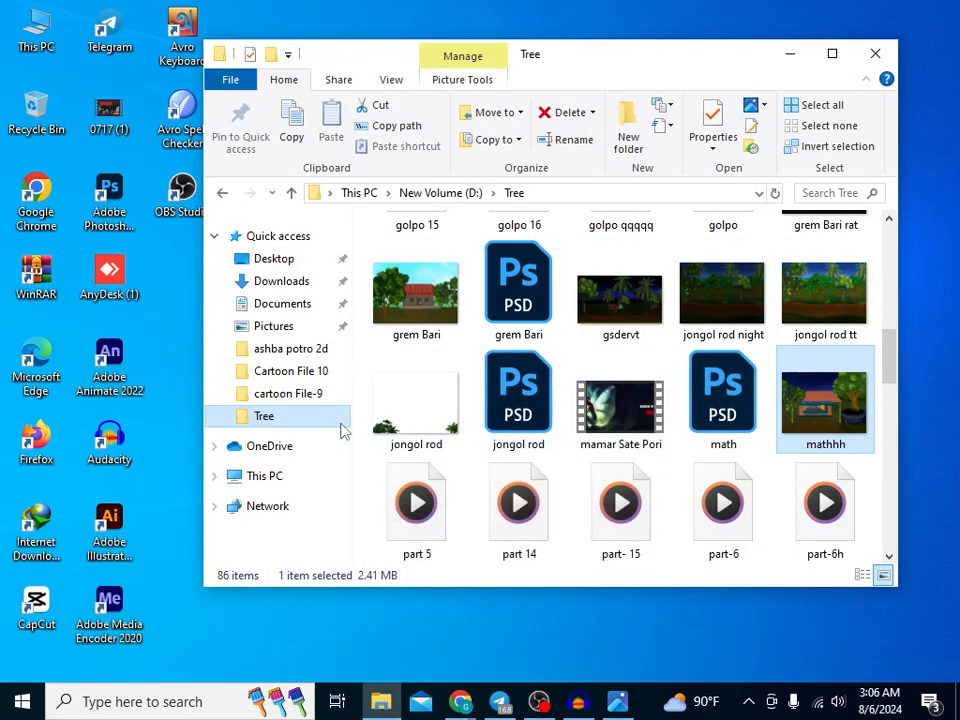
- Switch to Telegram, open the chat whose last message is a Google Meet link and start attaching a file
left_click(503, 705)
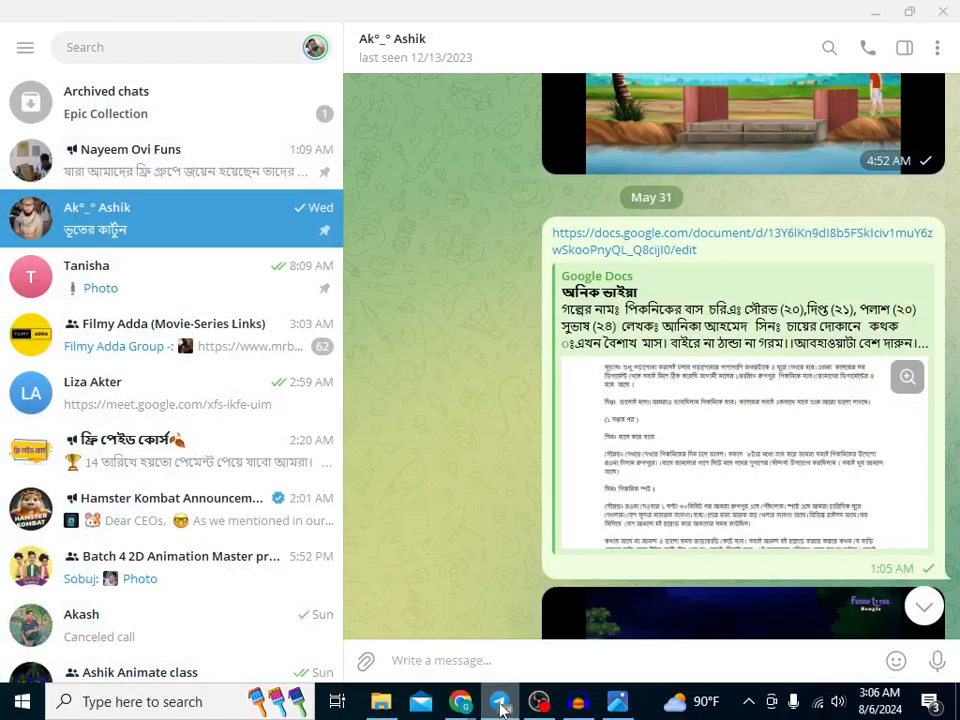
left_click(500, 705)
left_click(500, 705)
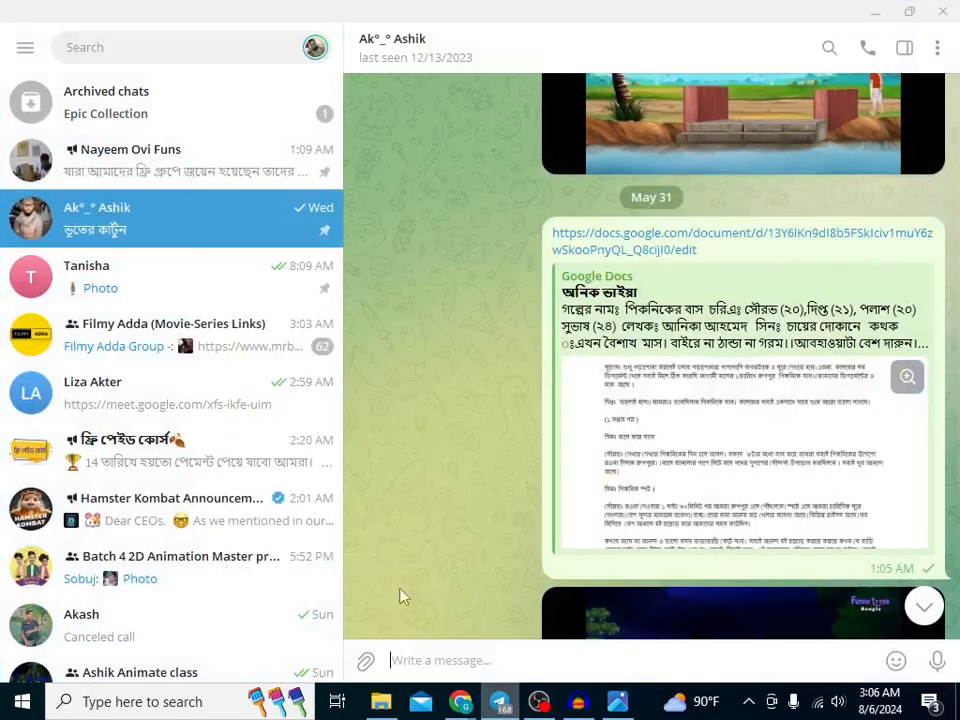
scroll(420, 630, "down", 5)
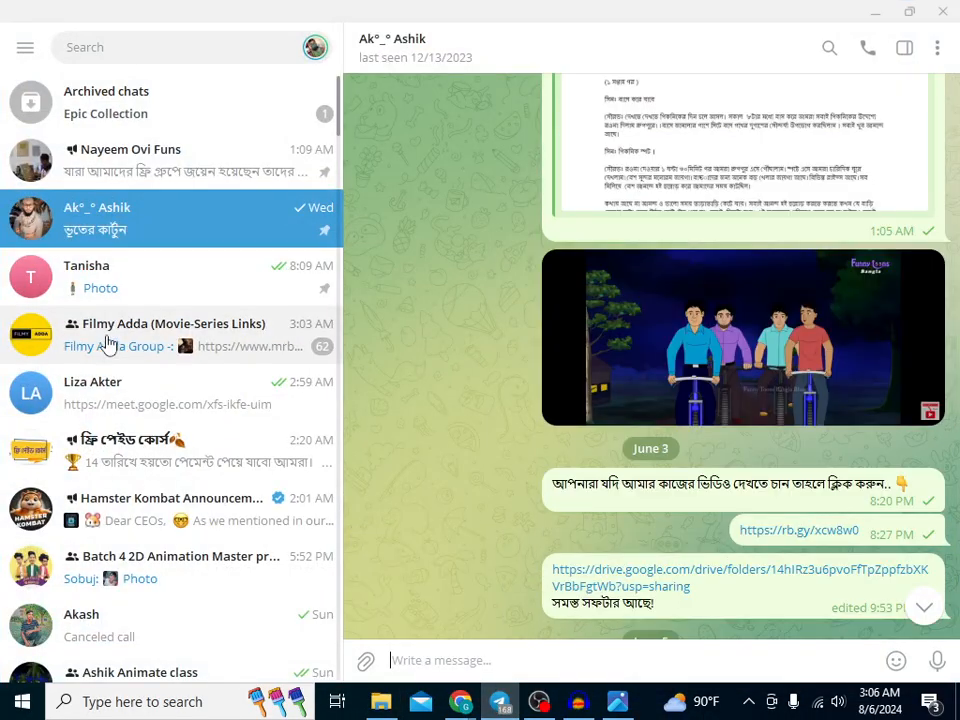
left_click(103, 412)
left_click(368, 672)
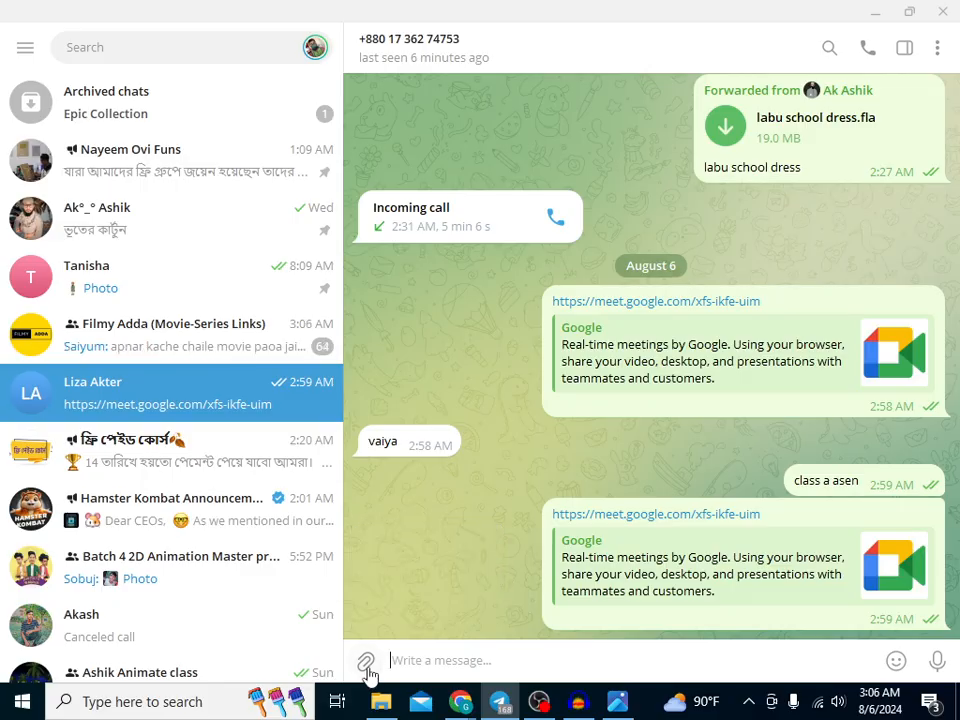
- Browse the attachment dialog to drive D: and open the BACKROUND INSTRUMENT folder inside bagrawond's 4 বনাস ব্যাগরাউন্ড folder
scroll(185, 365, "down", 5)
scroll(185, 365, "down", 3)
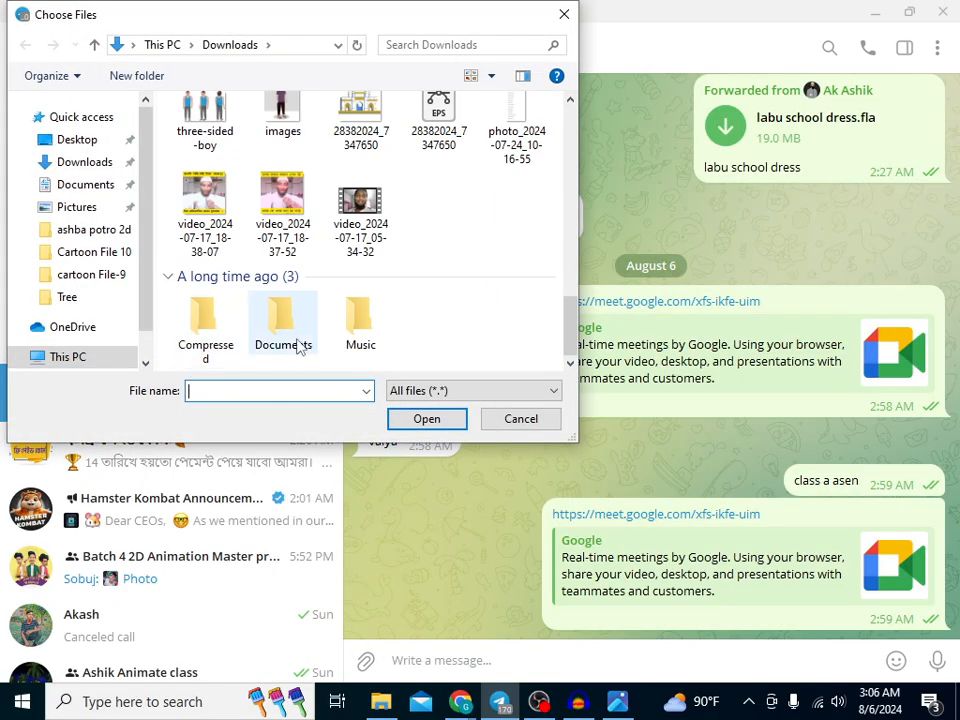
scroll(95, 310, "down", 1)
left_click(87, 328)
scroll(236, 298, "down", 3)
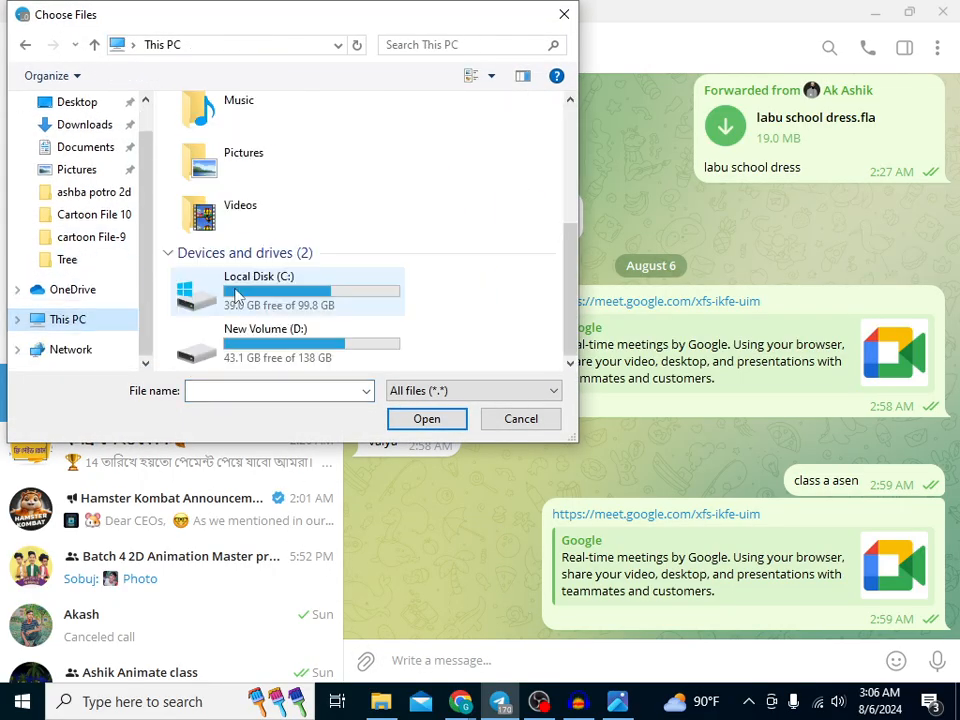
double_click(293, 336)
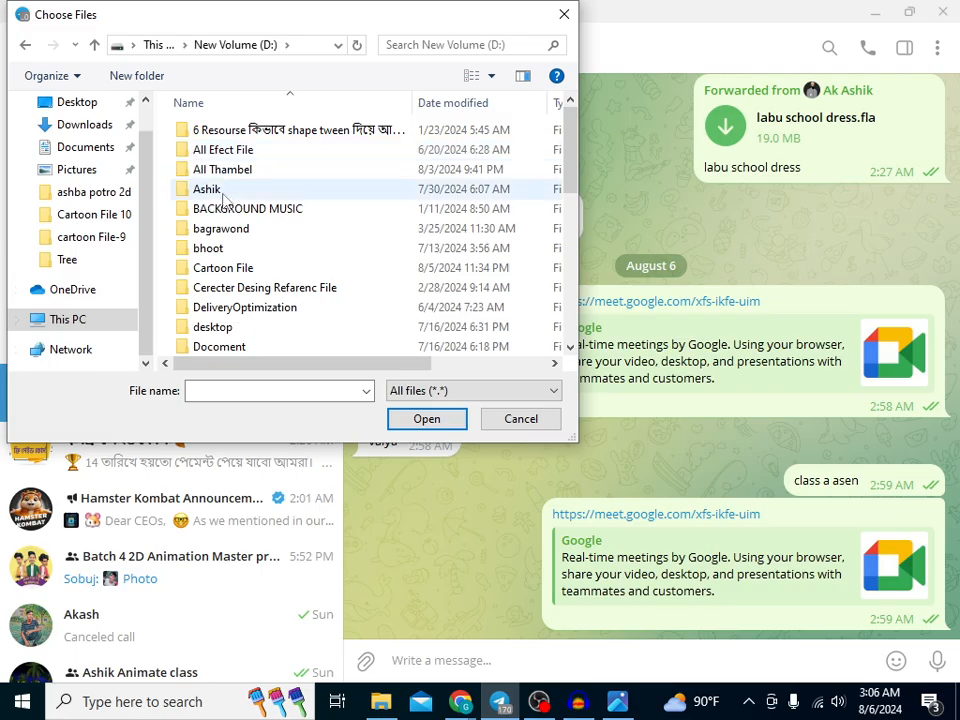
double_click(221, 228)
double_click(228, 135)
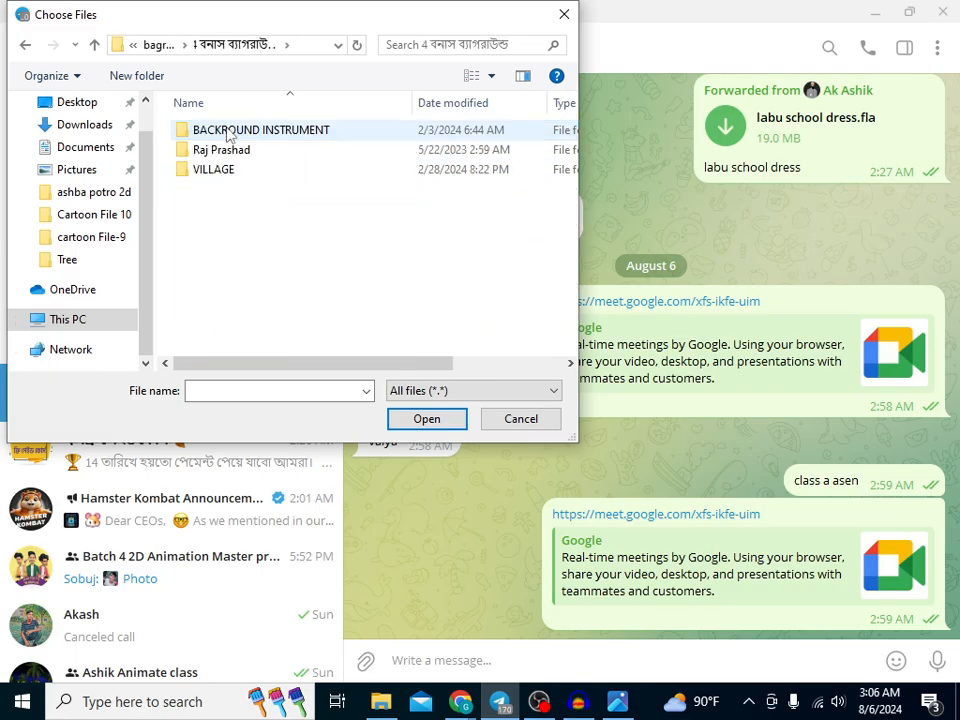
double_click(249, 133)
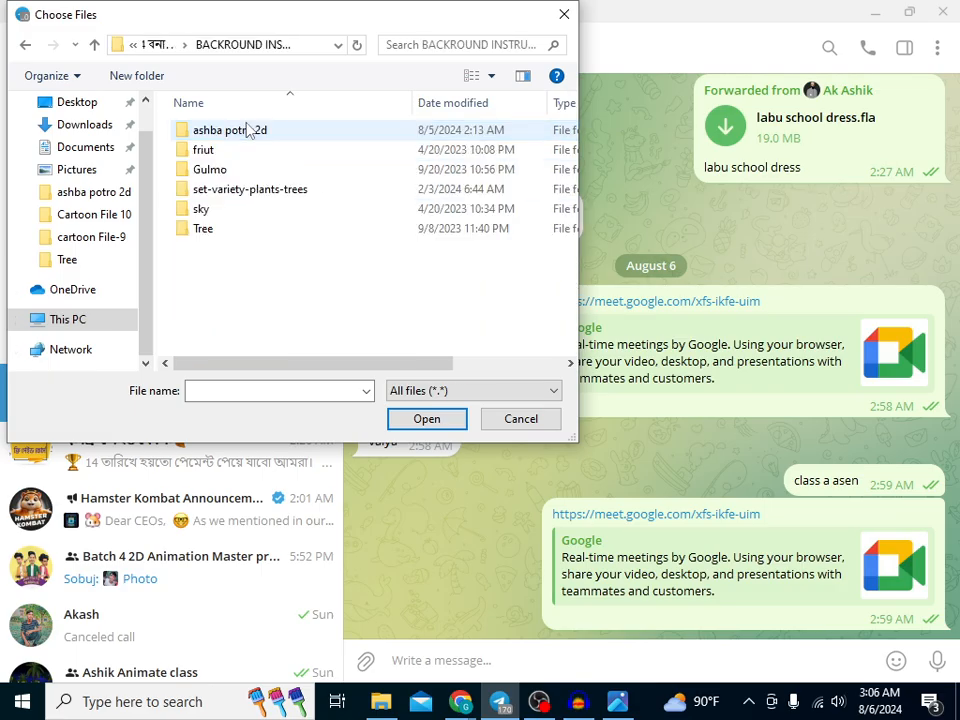
- Open the ashba potro 2d folder and look through its images of household objects
double_click(255, 131)
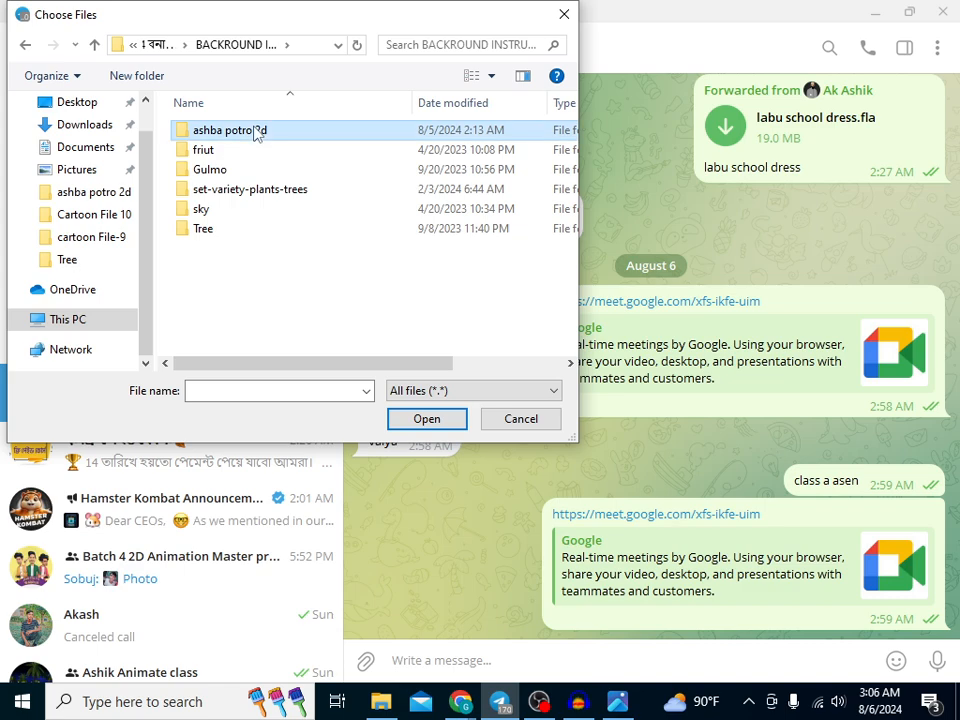
scroll(360, 215, "down", 5)
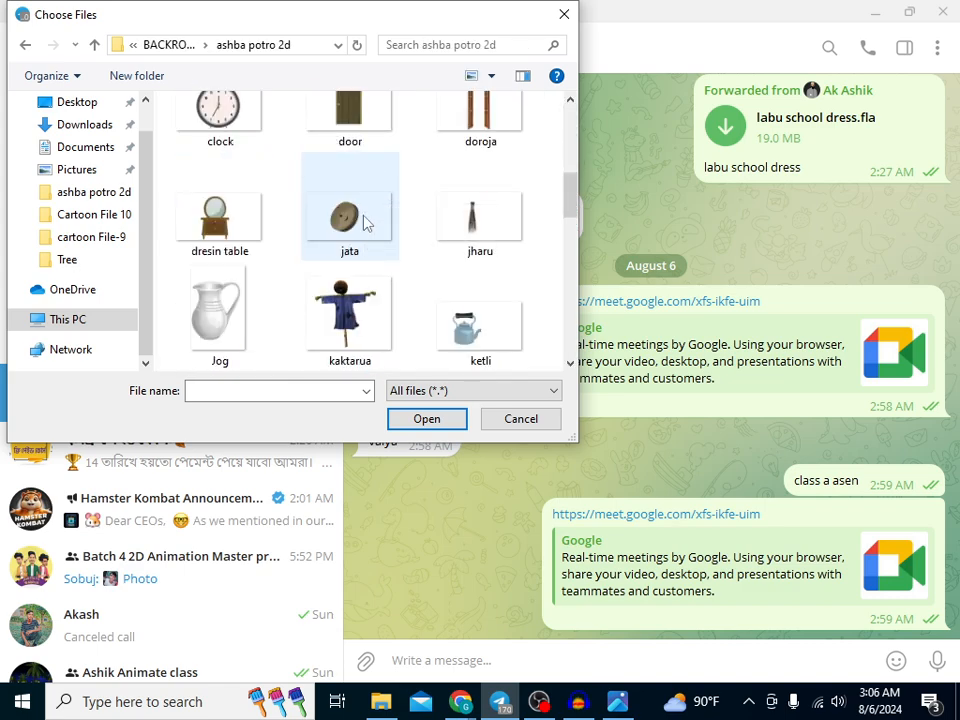
scroll(249, 200, "up", 5)
scroll(480, 265, "down", 1)
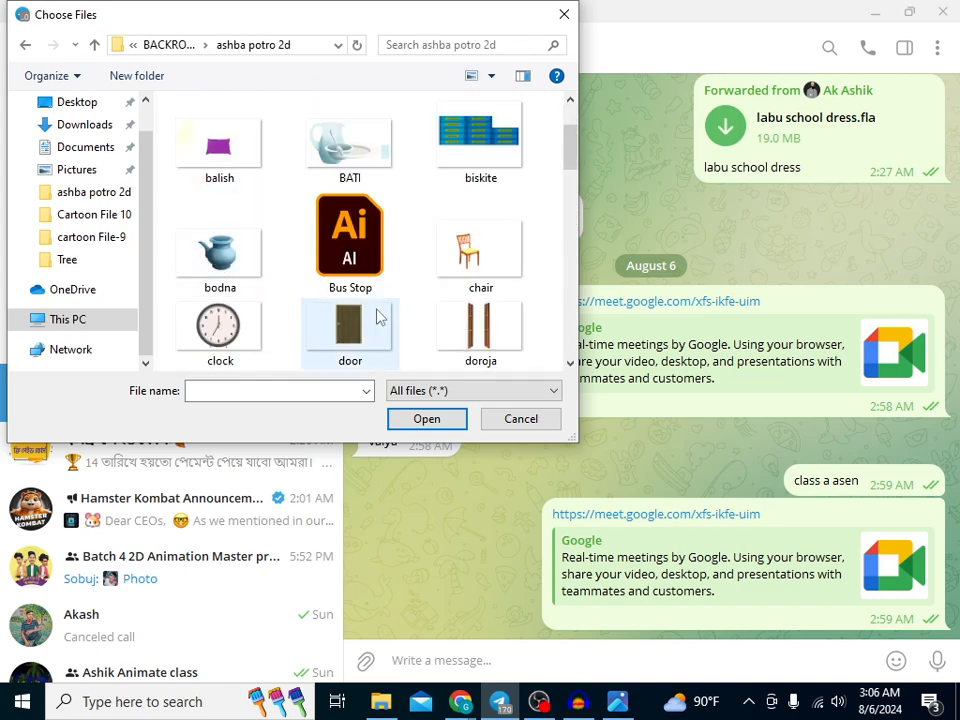
scroll(458, 300, "down", 1)
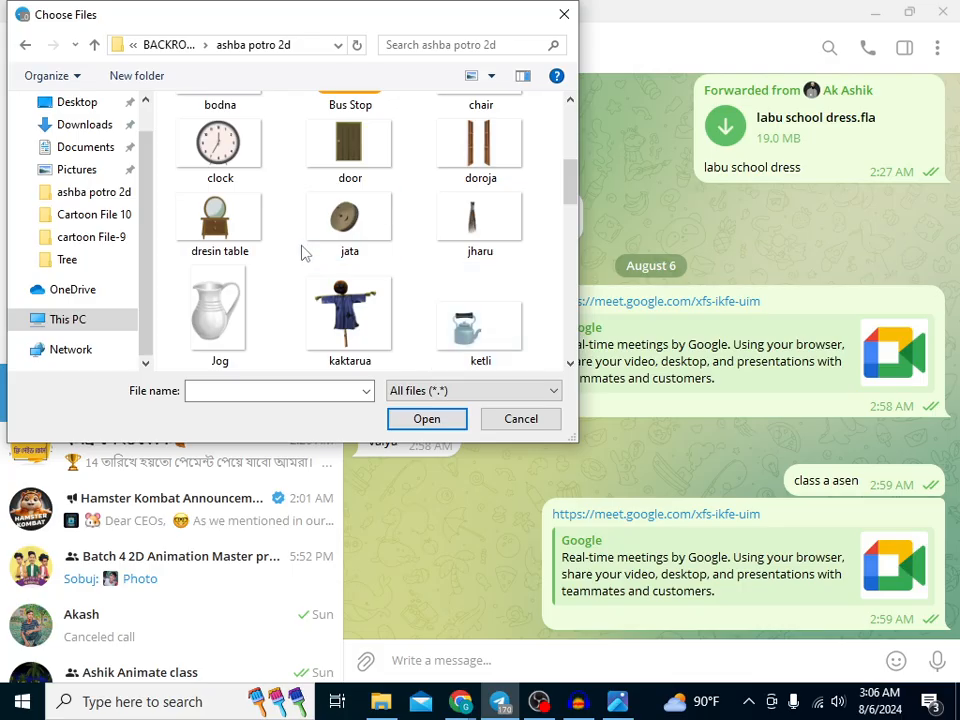
scroll(356, 315, "down", 2)
scroll(368, 320, "down", 6)
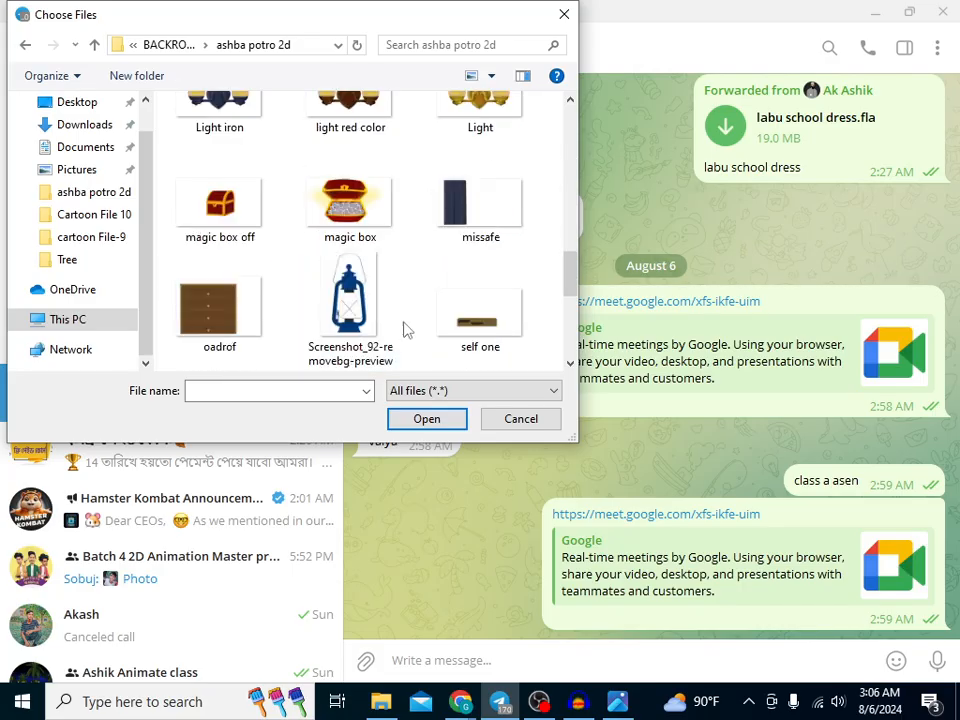
scroll(318, 333, "up", 10)
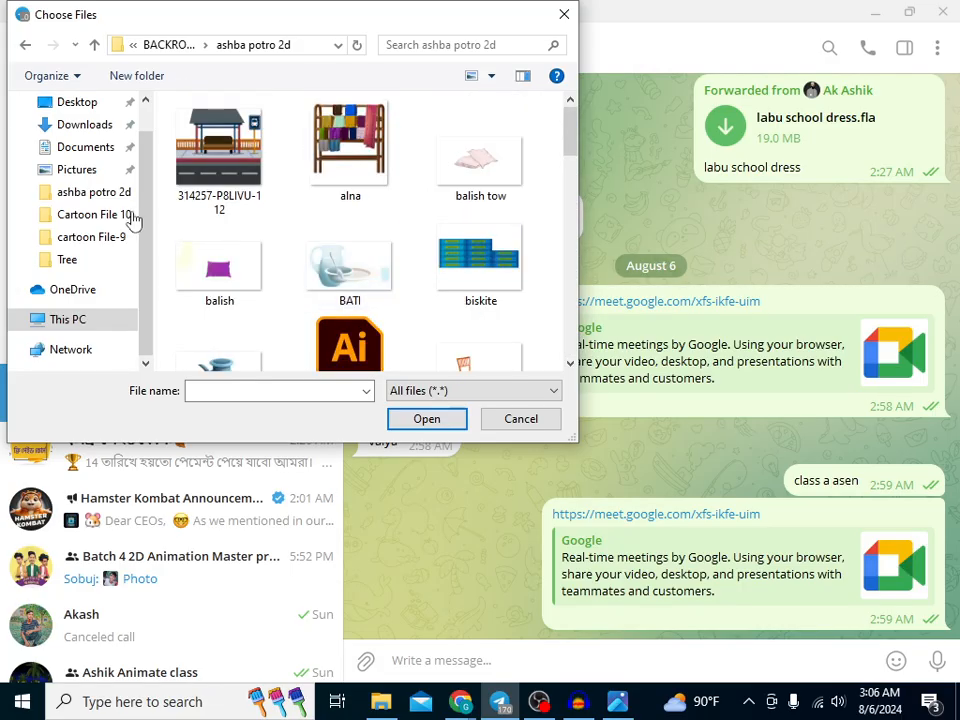
- Look at the contents of the friut folder and return to BACKROUND INSTRUMENT
left_click(26, 46)
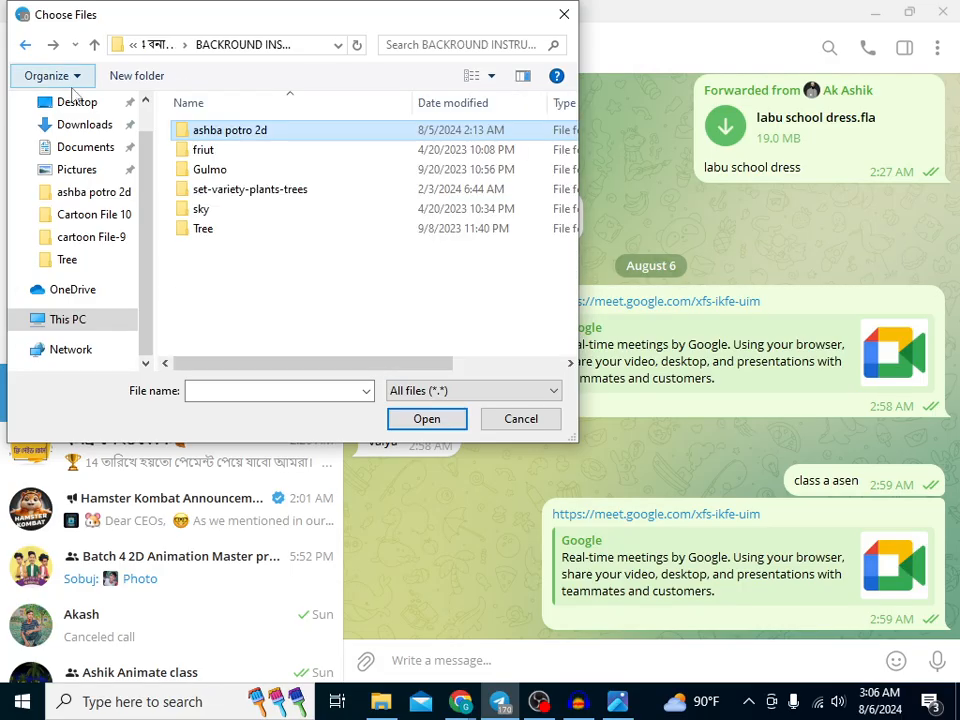
double_click(222, 151)
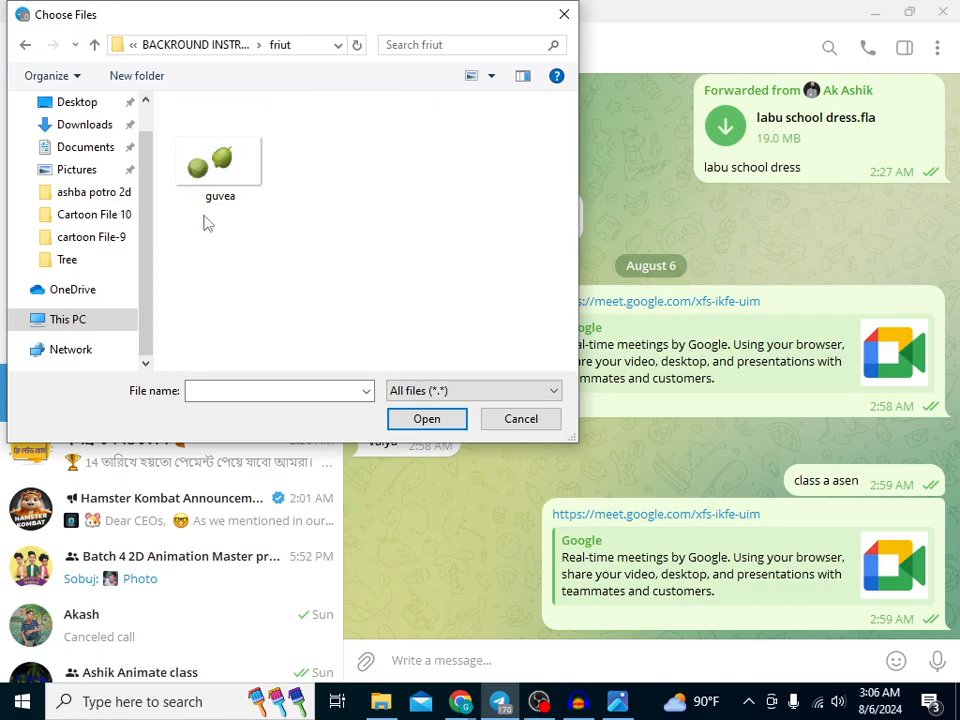
left_click(26, 46)
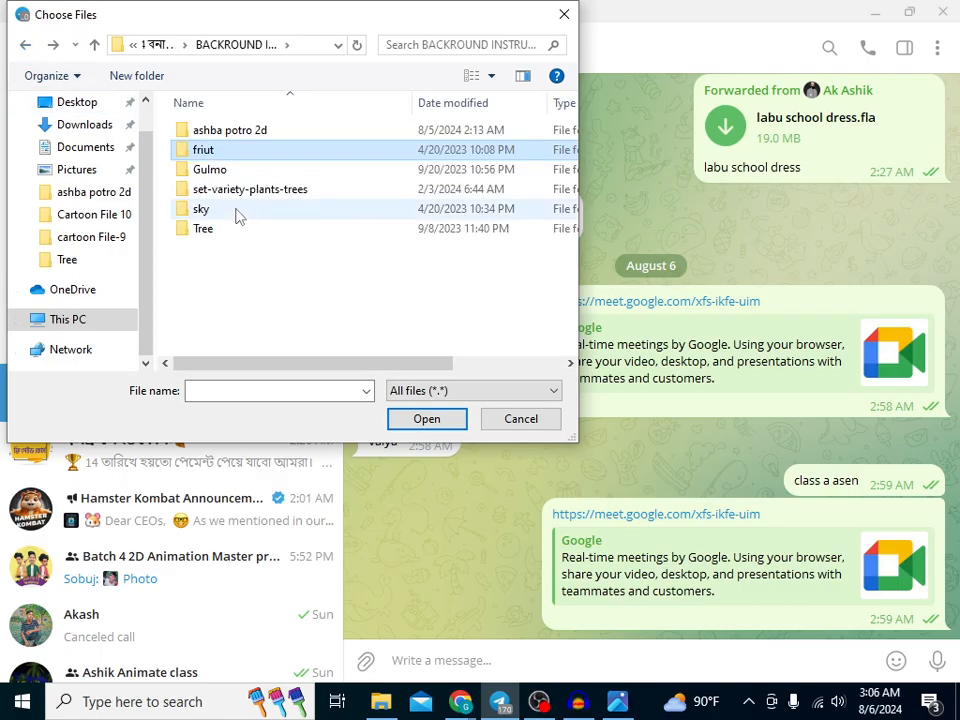
- Open the Gulmo folder and look at the plant images in its Hatirshure tree and jhopjhar subfolders
double_click(216, 167)
double_click(224, 141)
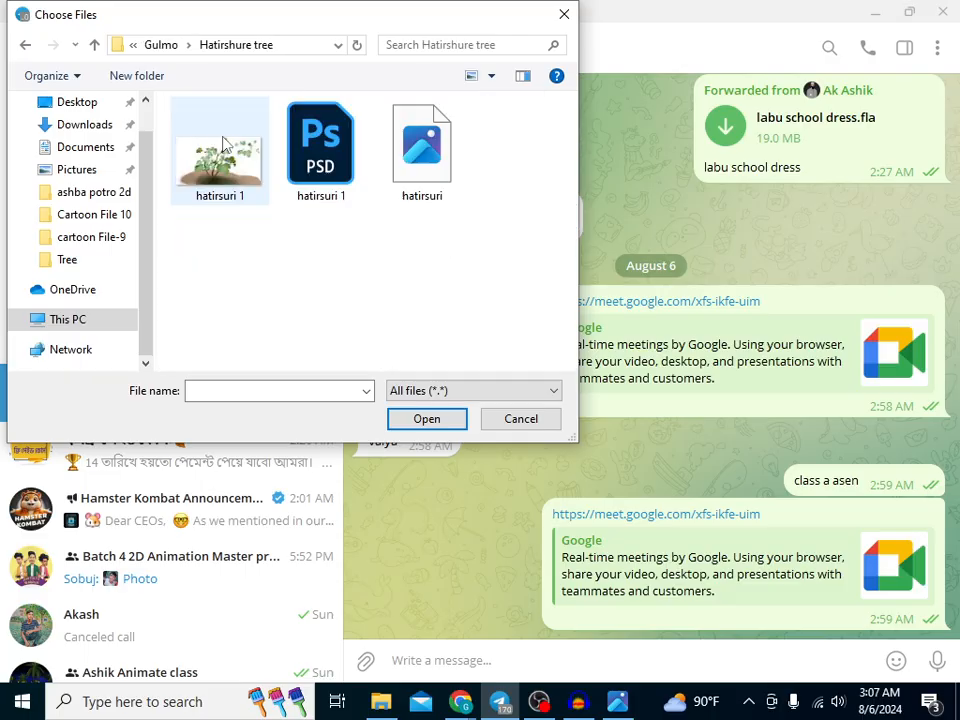
left_click(26, 46)
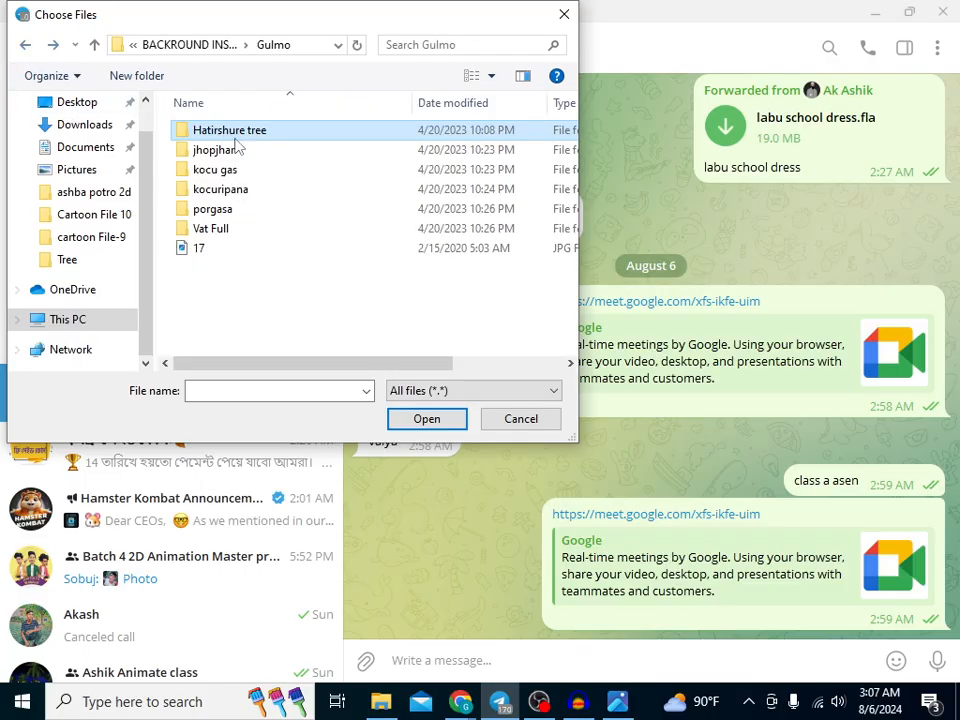
double_click(215, 144)
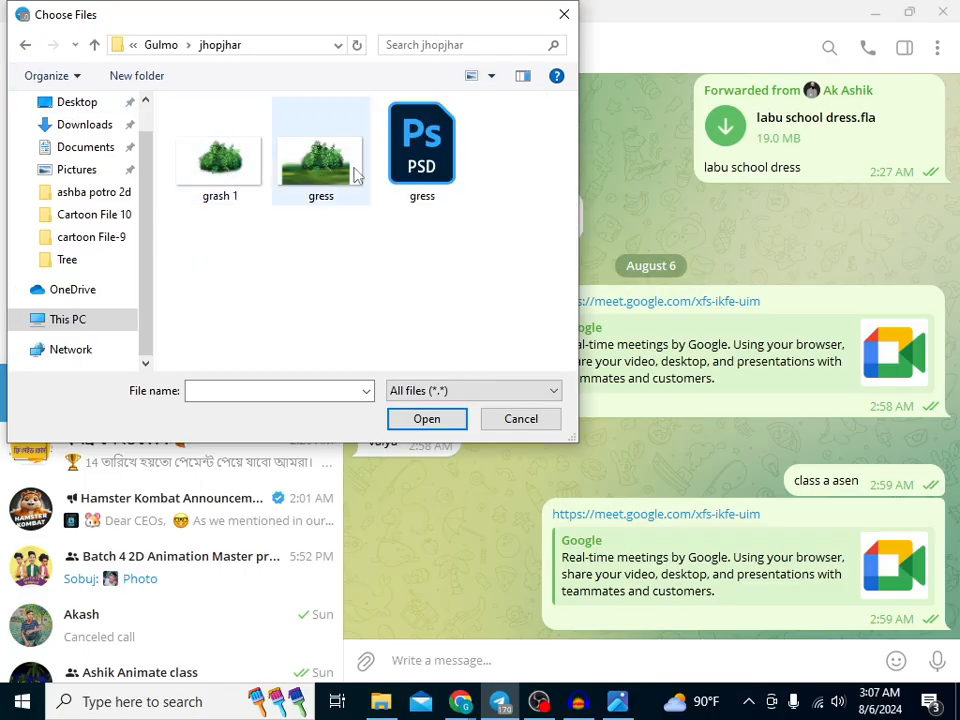
left_click(27, 45)
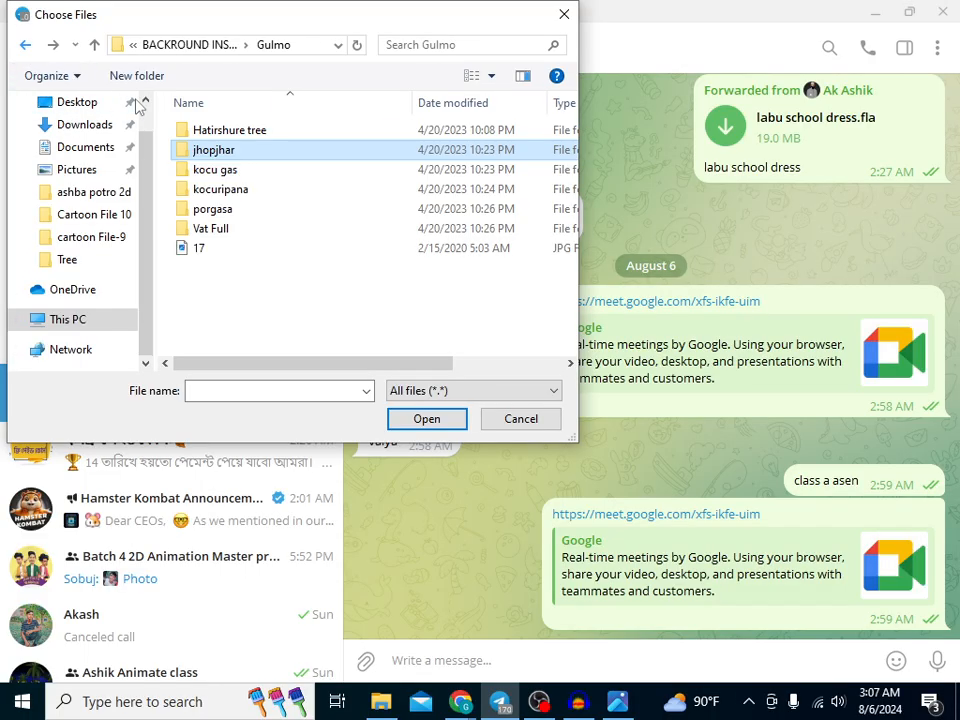
- Choose the kocu gas one image from the kocu gas folder to view its send preview, then cancel sending
double_click(250, 170)
double_click(230, 174)
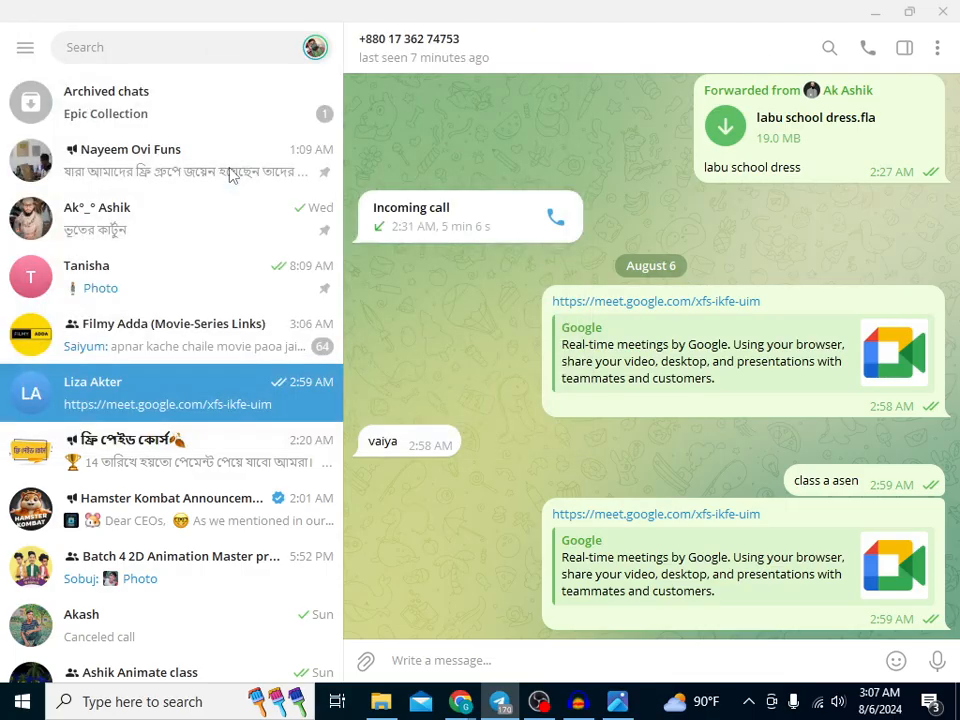
left_click(540, 523)
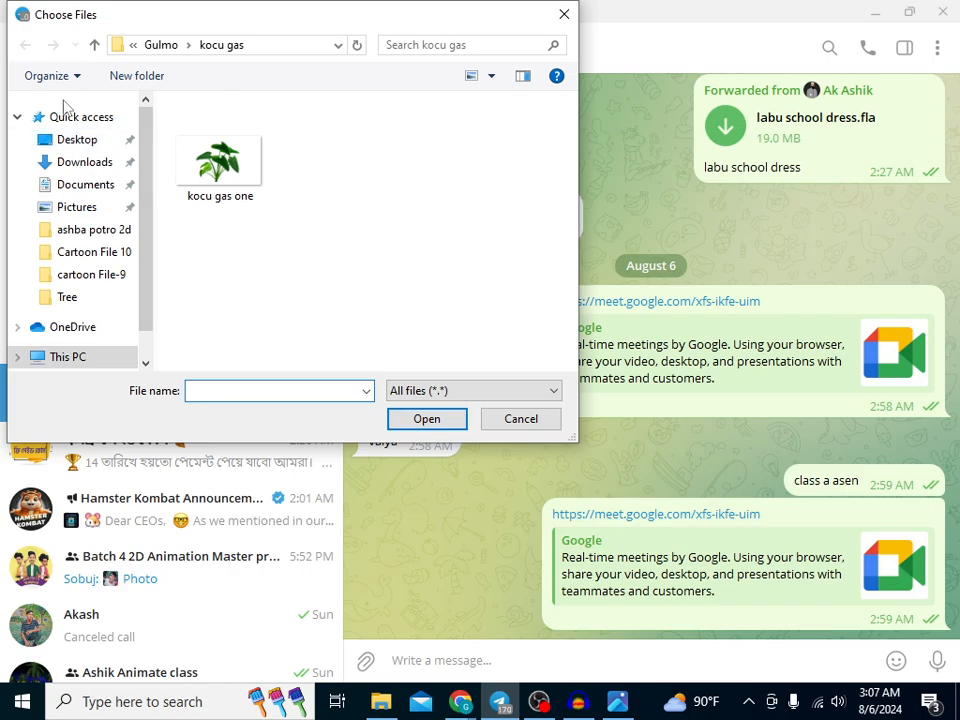
- Choose the Untitled-2 JPG from the kocuripana folder to view its send preview, then cancel sending
left_click(95, 46)
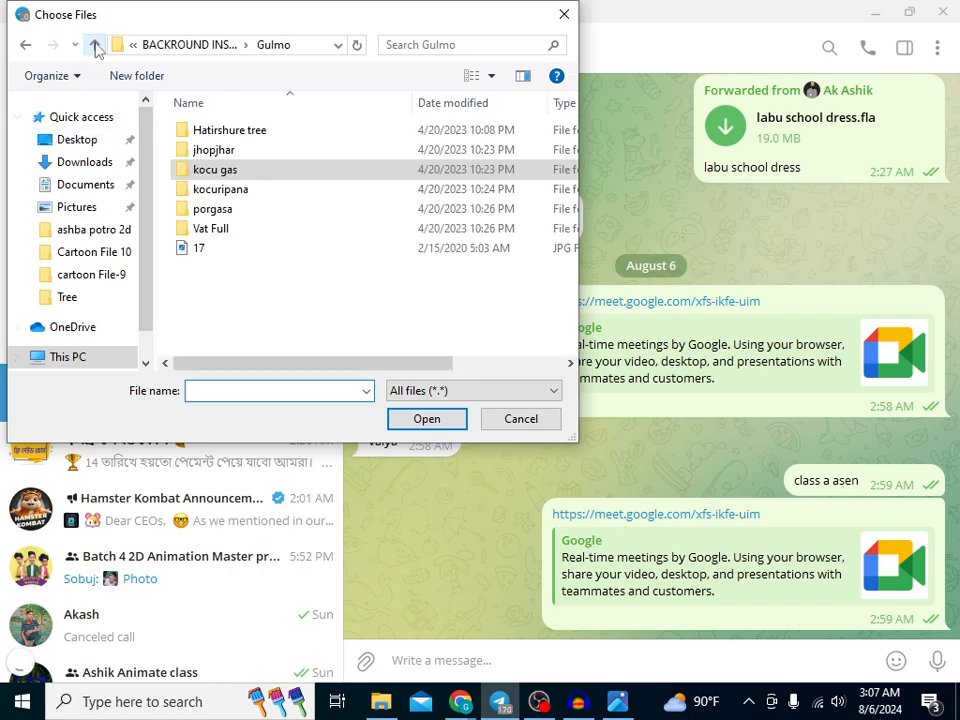
double_click(238, 190)
double_click(214, 137)
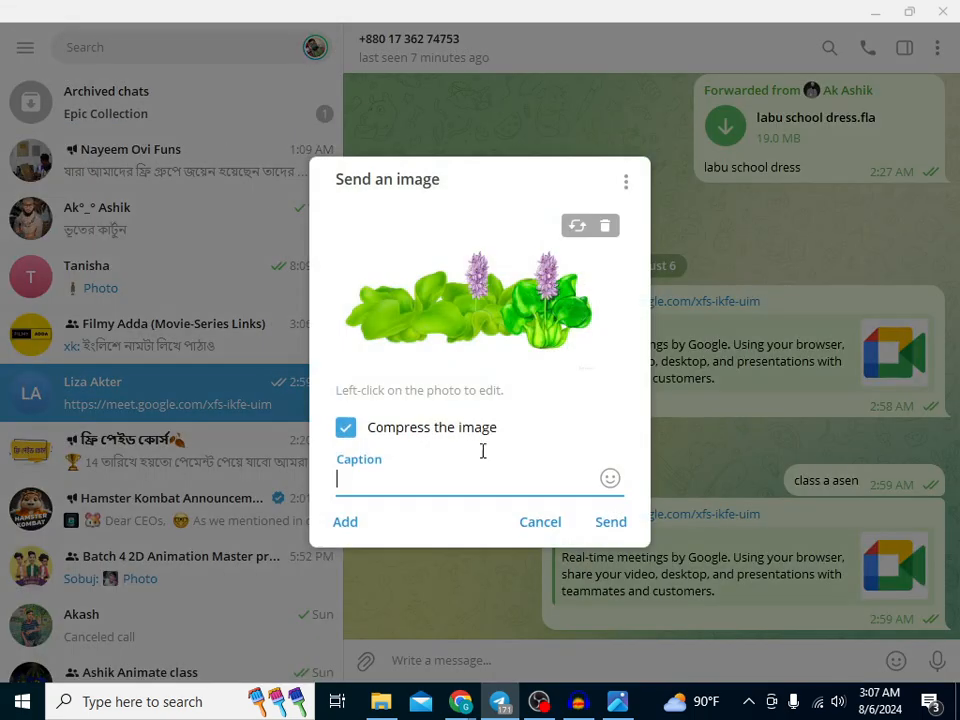
left_click(540, 524)
- Start attaching a file again and show the kocuripana folder's files as medium icons
left_click(366, 660)
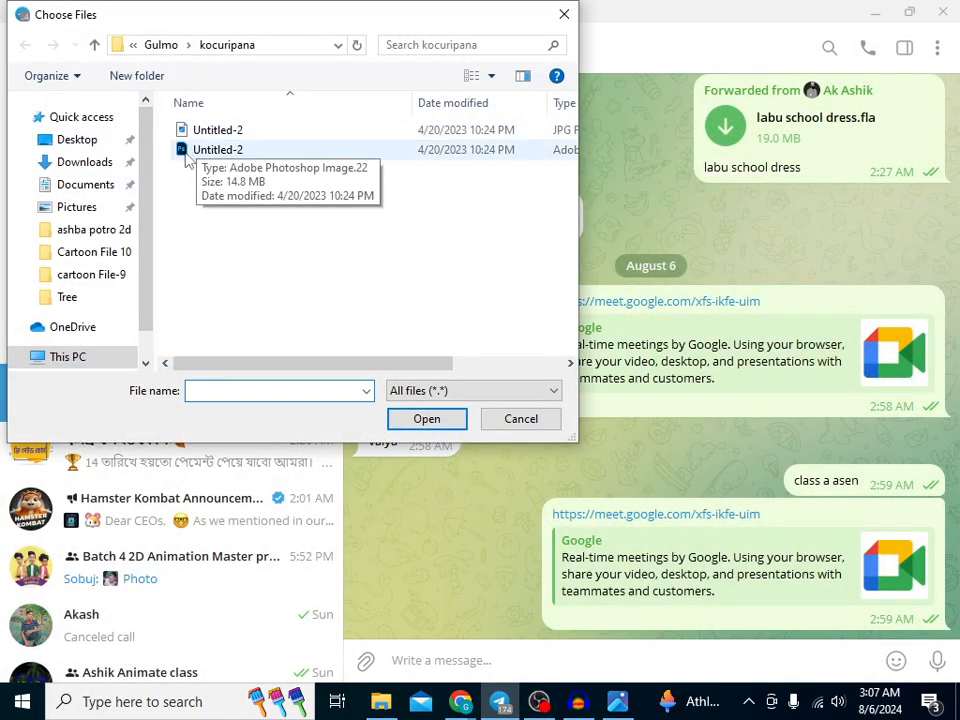
left_click(491, 78)
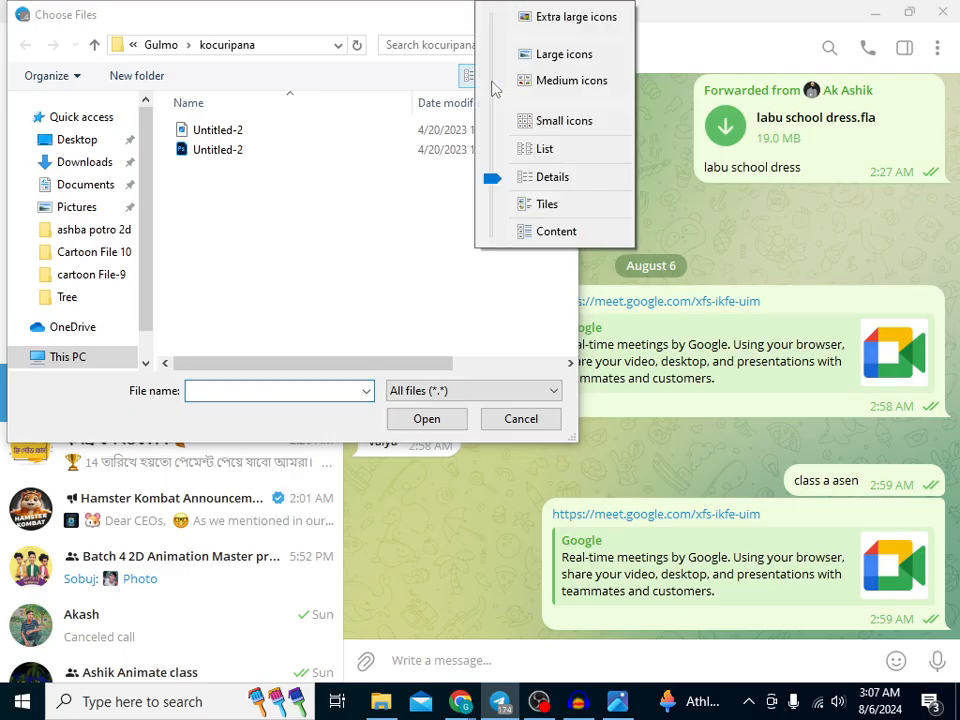
left_click(491, 86)
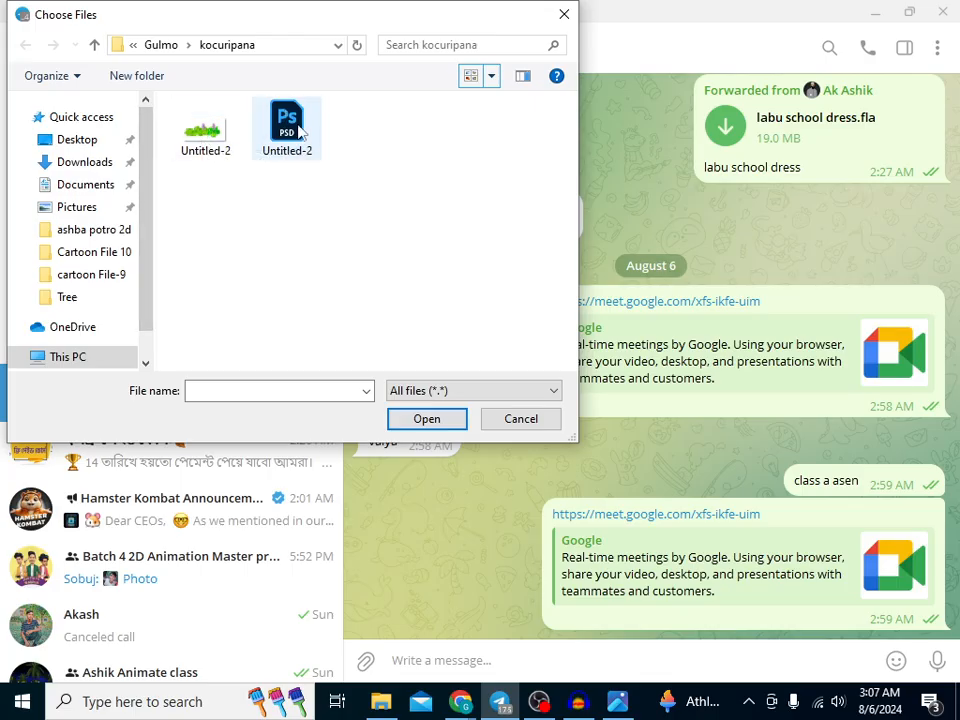
- Look at the files in Gulmo's porgasa folder and go back up to BACKROUND INSTRUMENT
left_click(95, 46)
double_click(212, 208)
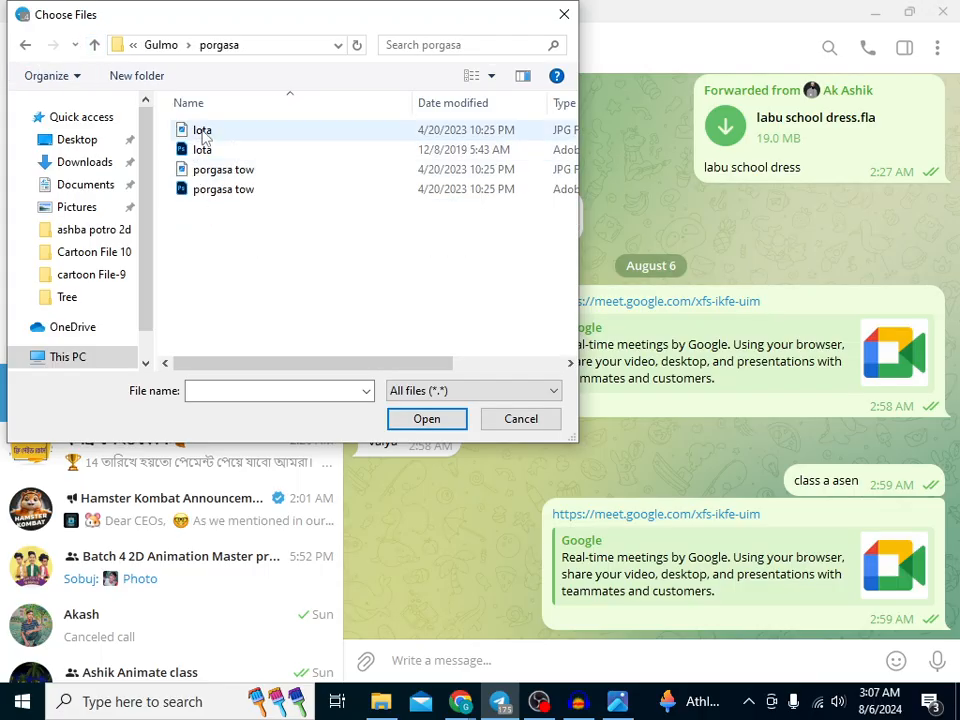
left_click(94, 44)
left_click(94, 44)
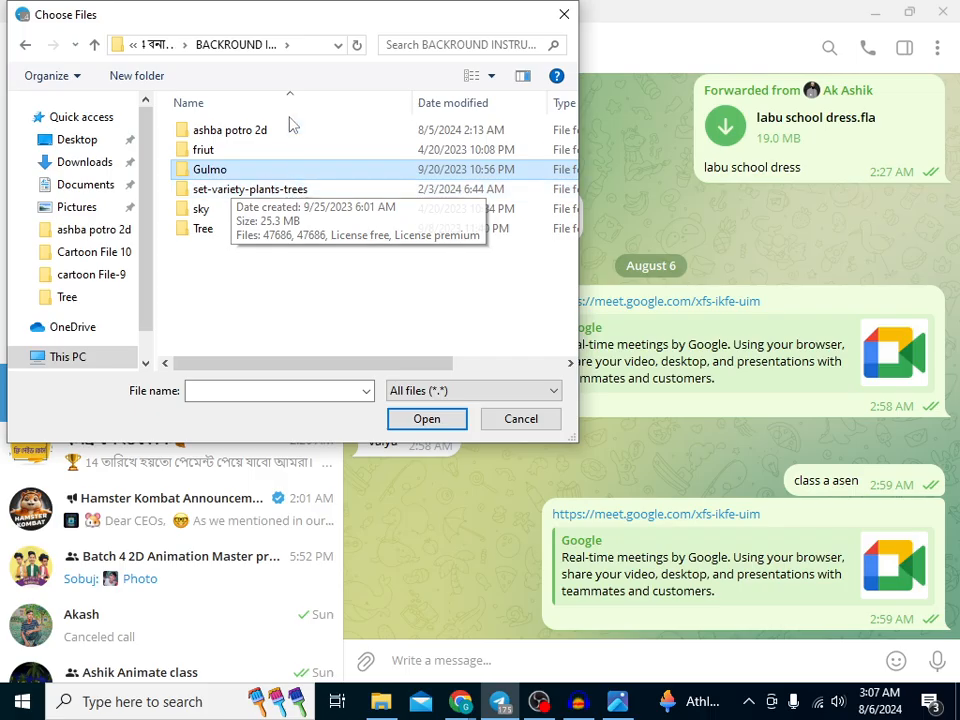
- Try to choose the whole BACKROUND INSTRUMENT folder as the attachment from its parent folder
left_click(94, 47)
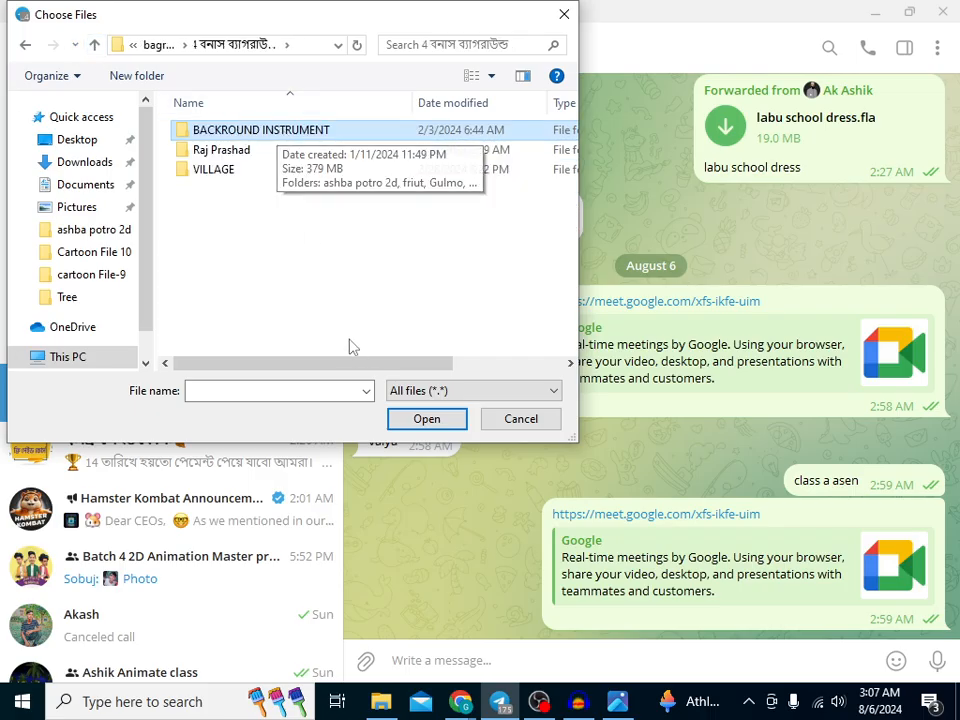
left_click(413, 421)
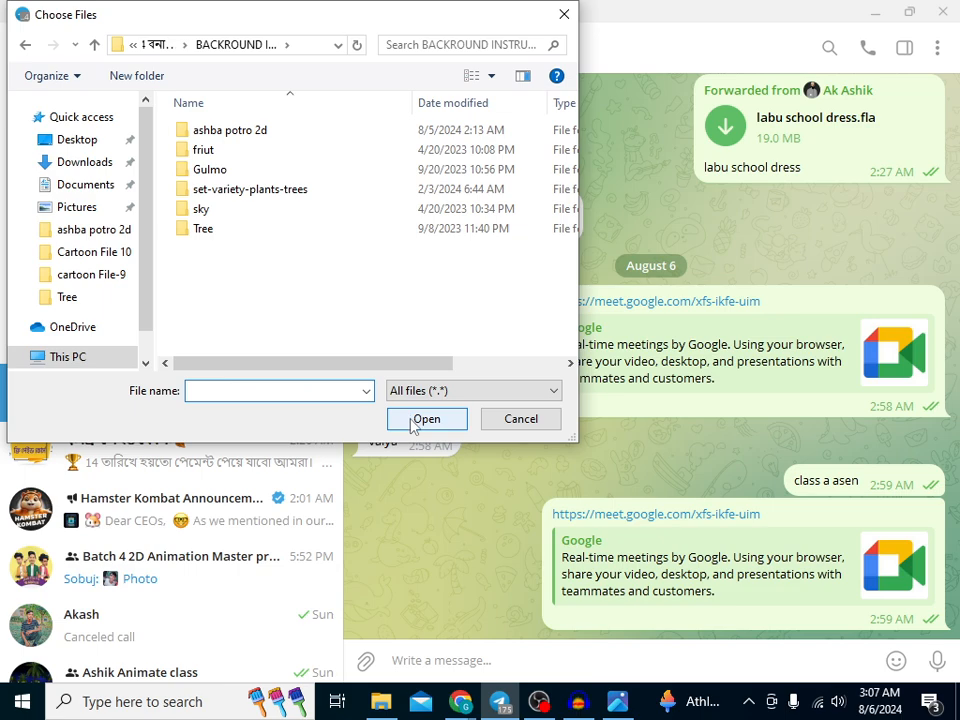
left_click(22, 45)
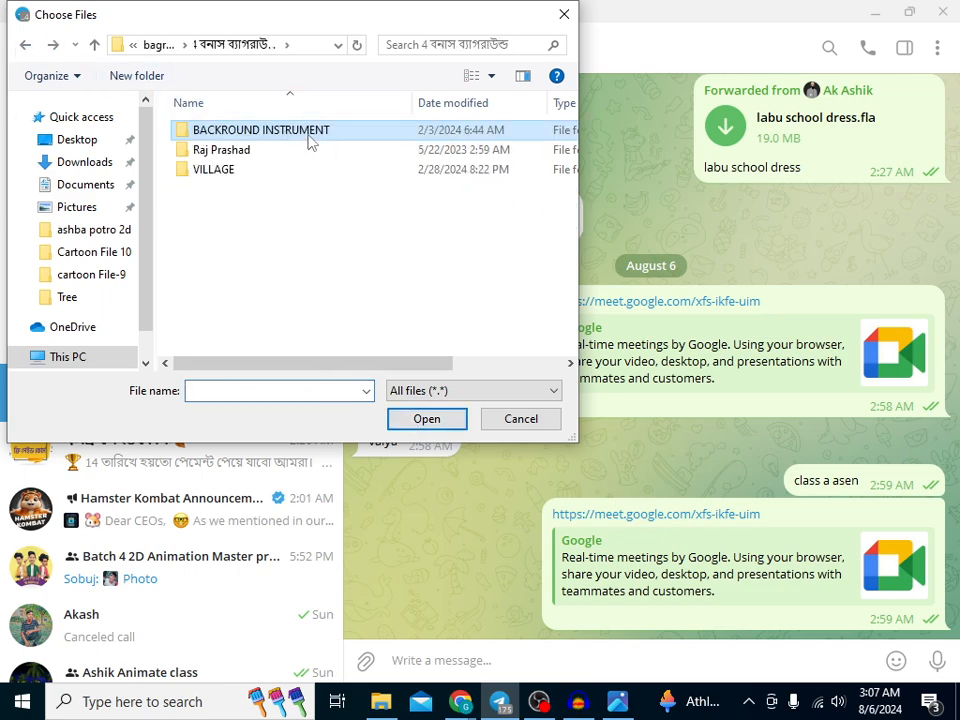
- Enter sdgr as the file name and open the BACKROUND INSTRUMENT folder
left_click(253, 390)
type("sdgr")
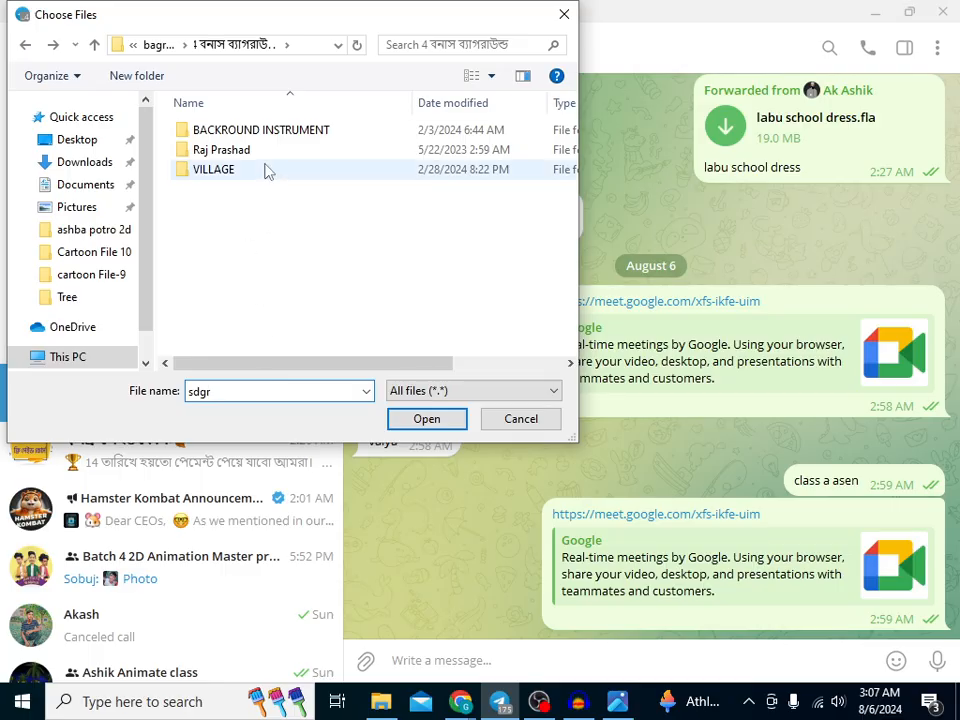
left_click(407, 424)
- Open the Tree folder in BACKROUND INSTRUMENT and look through its subfolders of tree types
left_click(212, 231)
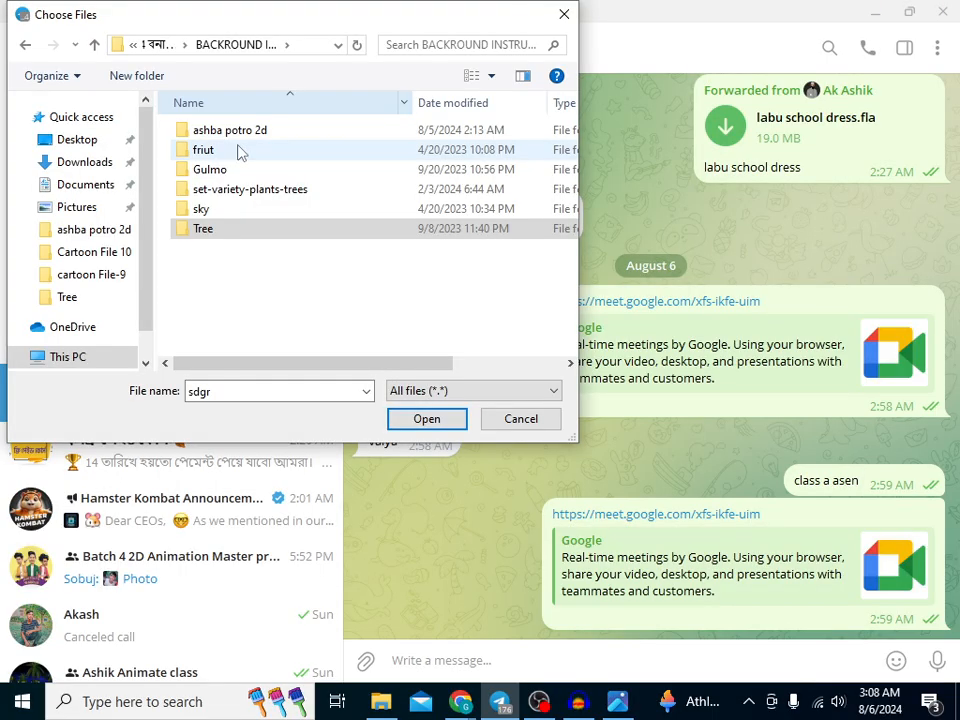
left_click(220, 277)
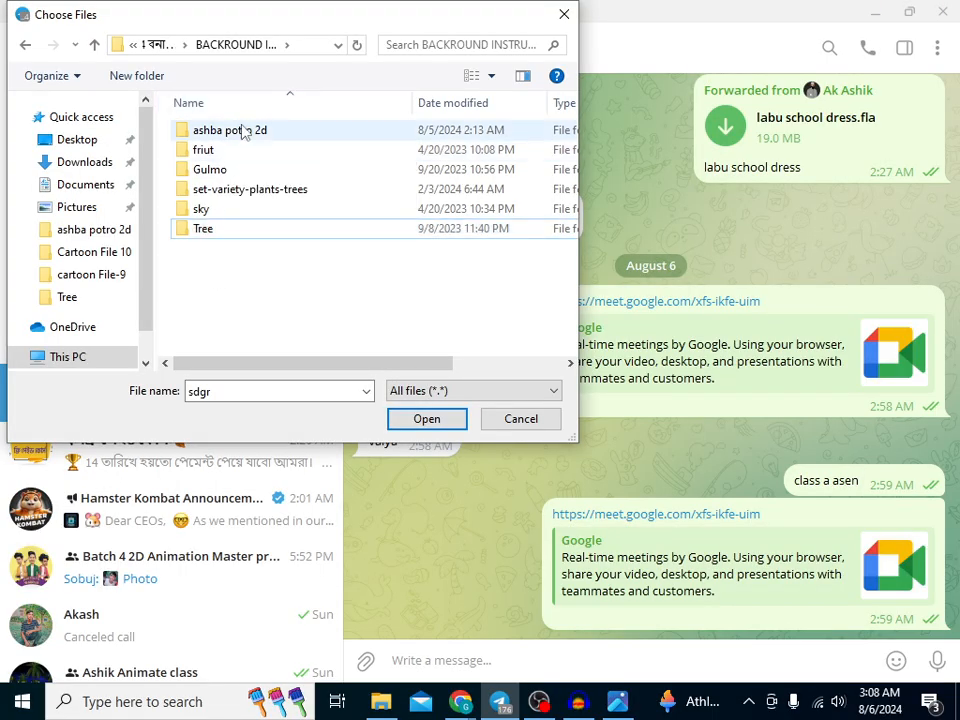
key("ctrl+a")
left_click(420, 419)
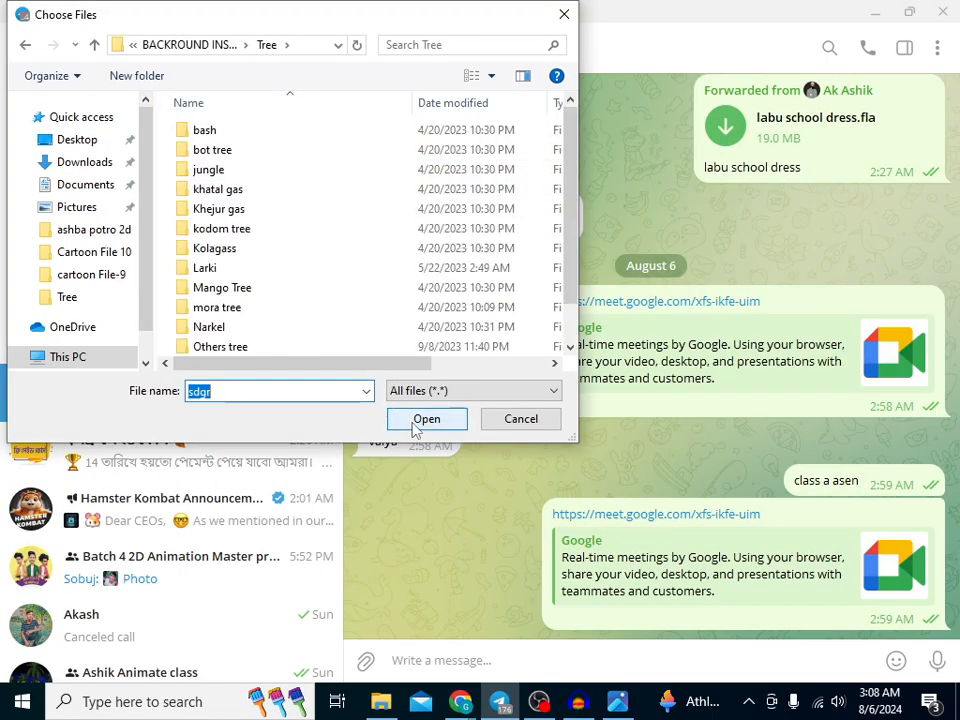
scroll(255, 288, "down", 1)
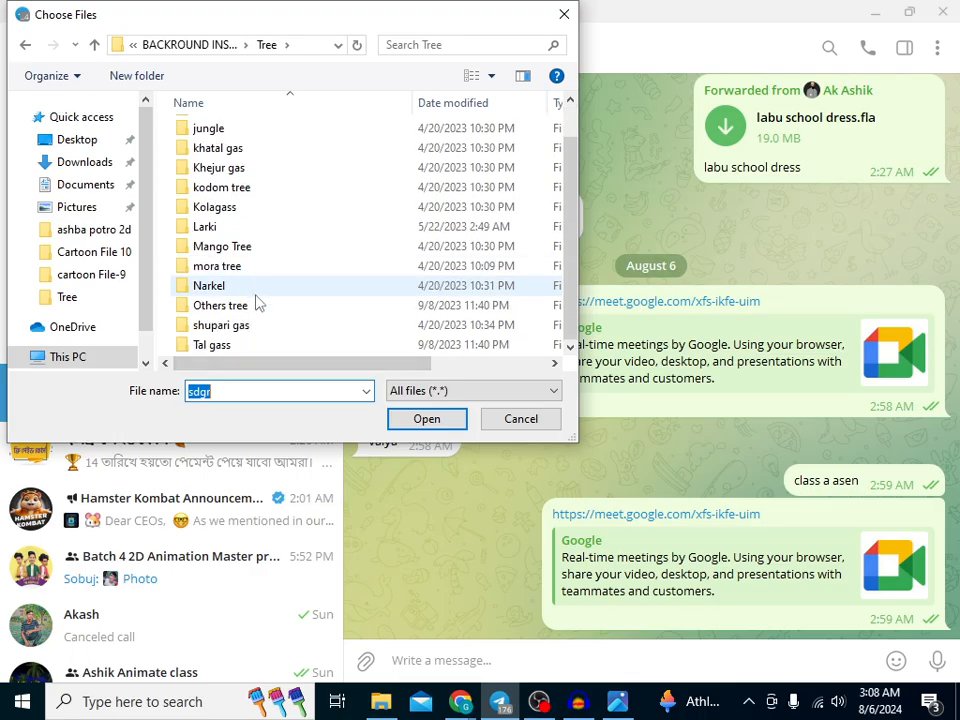
- Look through the tree-type subfolders of the Tree folder again and return to BACKROUND INSTRUMENT
scroll(258, 305, "up", 1)
scroll(260, 314, "down", 1)
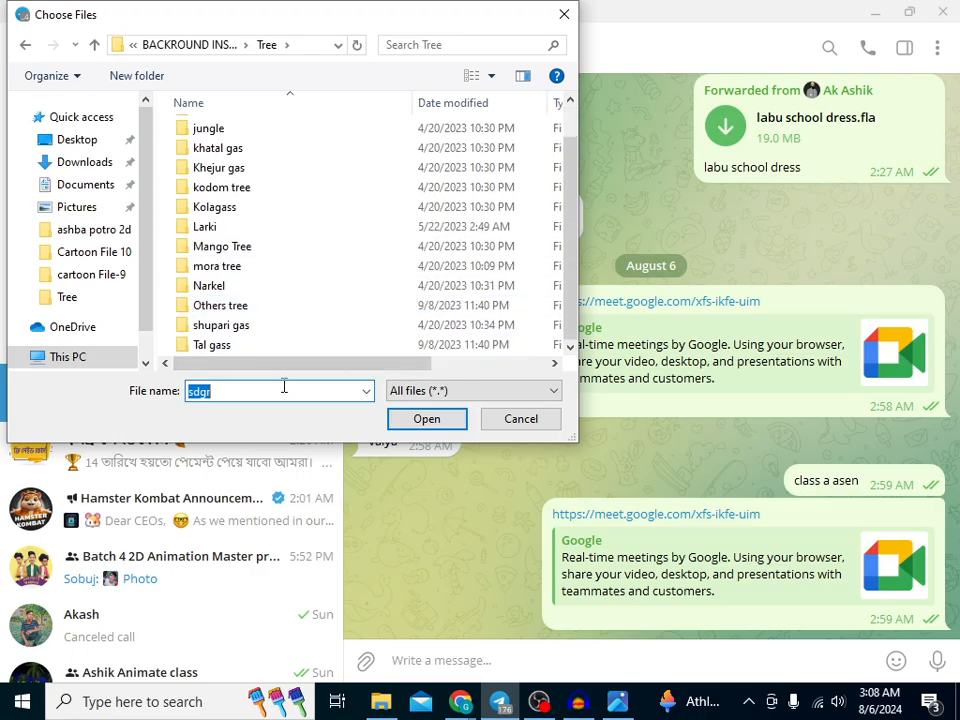
scroll(236, 280, "up", 1)
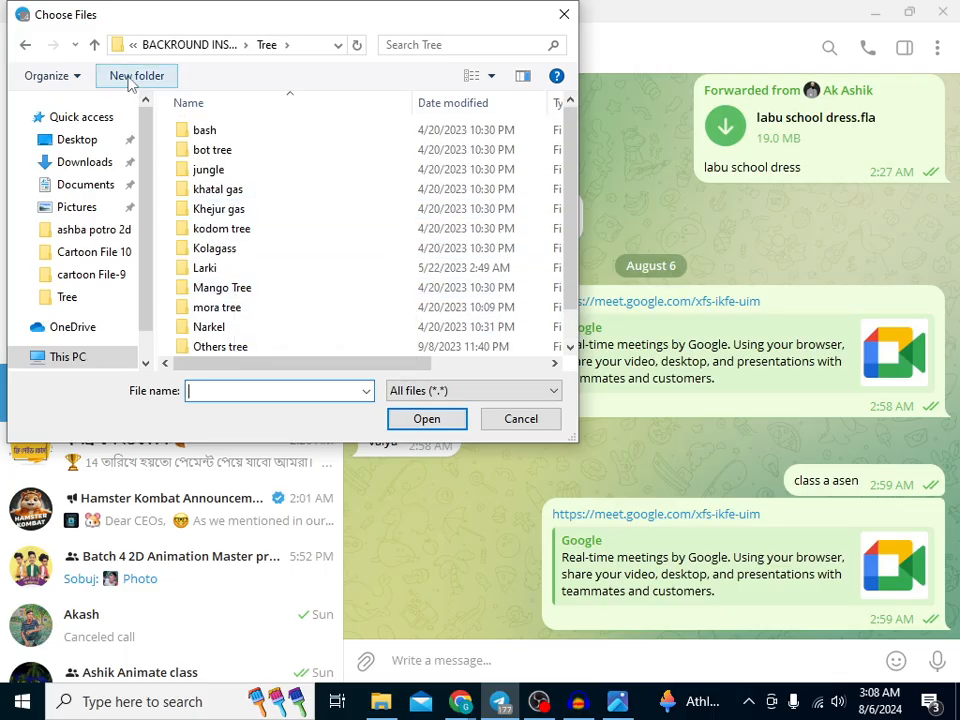
left_click(95, 45)
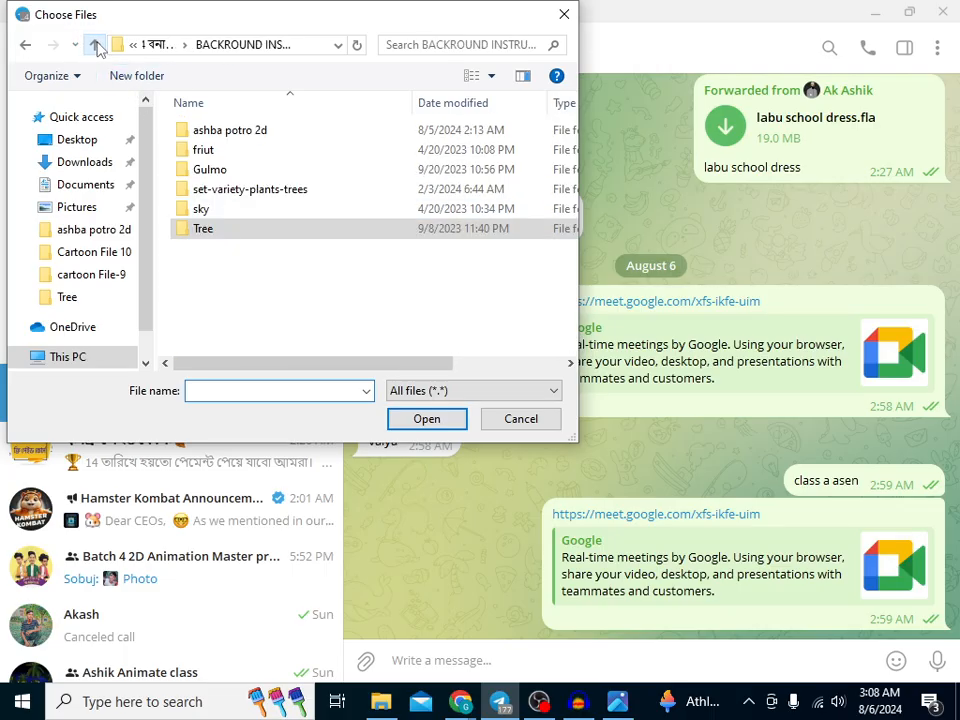
double_click(270, 230)
scroll(268, 245, "down", 1)
scroll(267, 254, "up", 1)
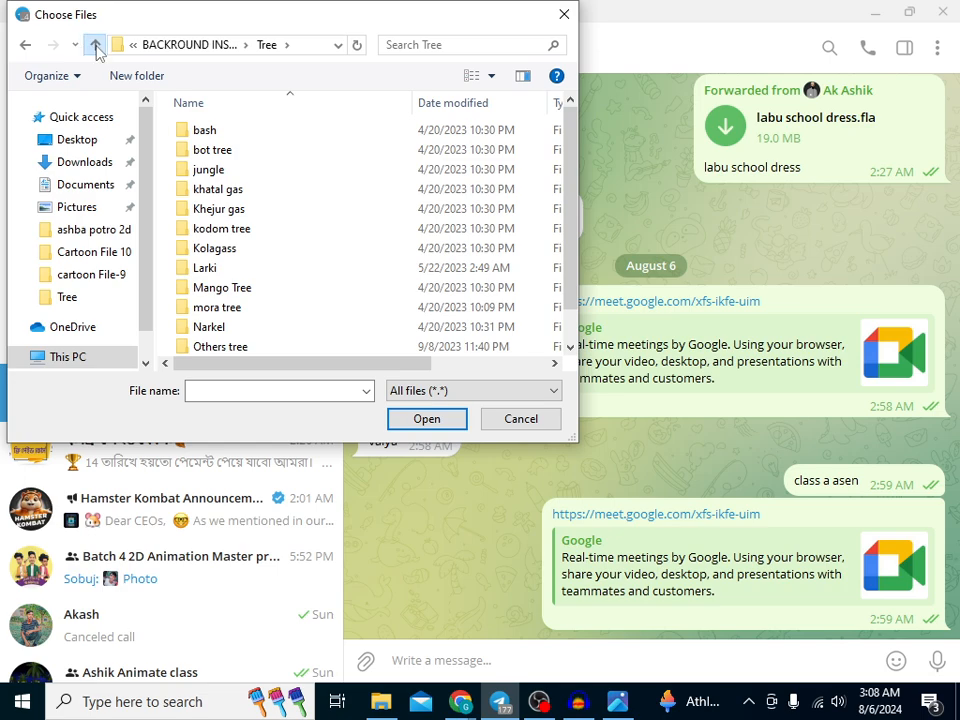
left_click(94, 45)
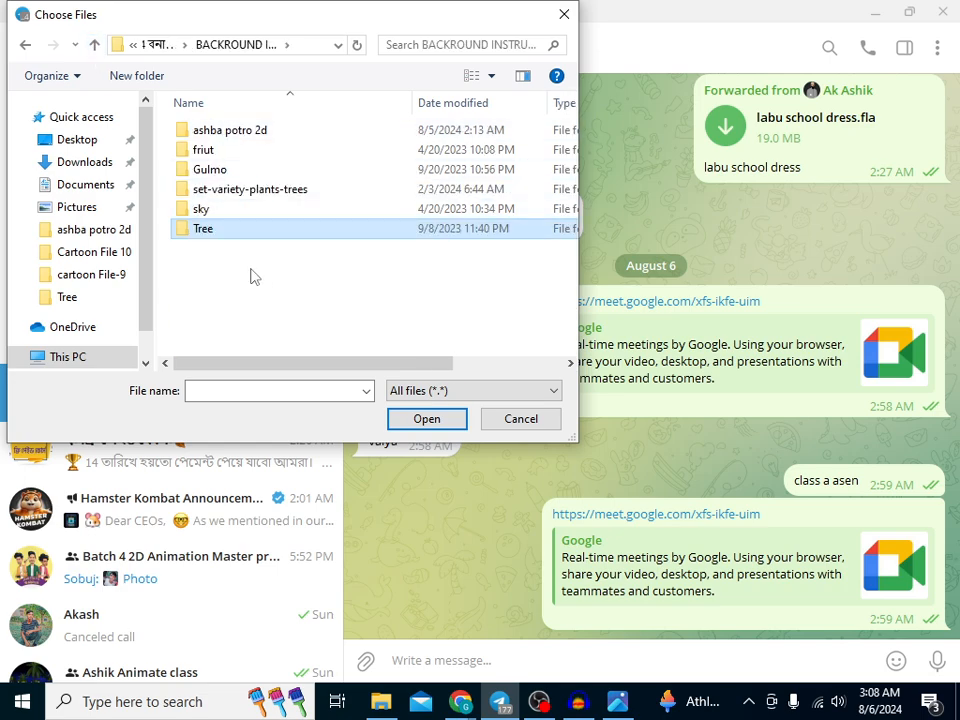
- Try to attach all the folders from ashba potro 2d through Tree at once, and close the file chooser
left_click(250, 138)
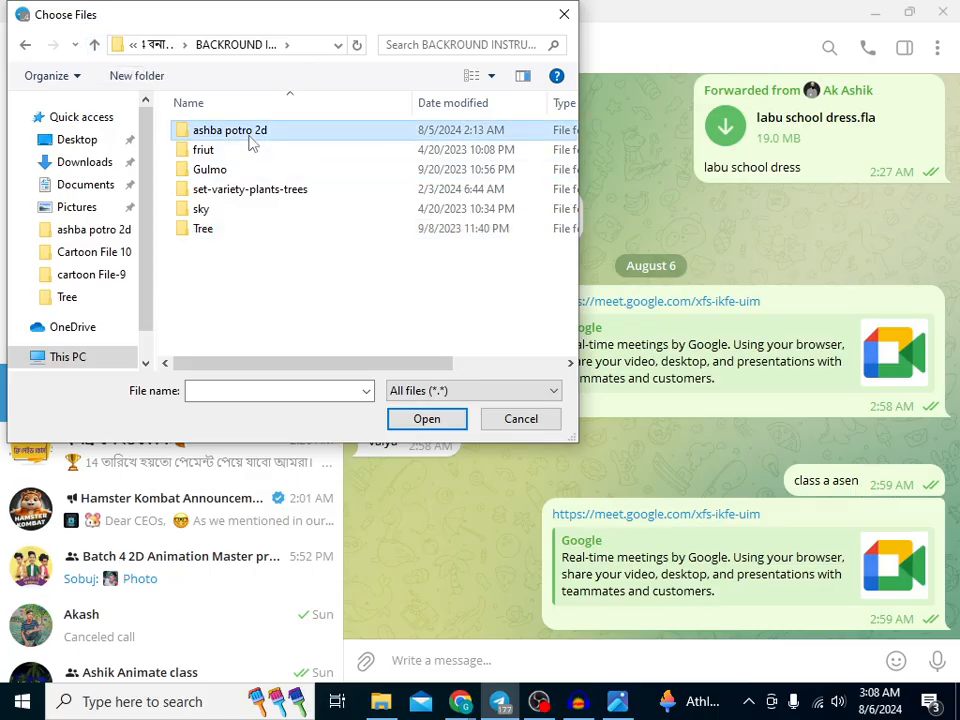
left_click(248, 232, "shift")
left_click(434, 421)
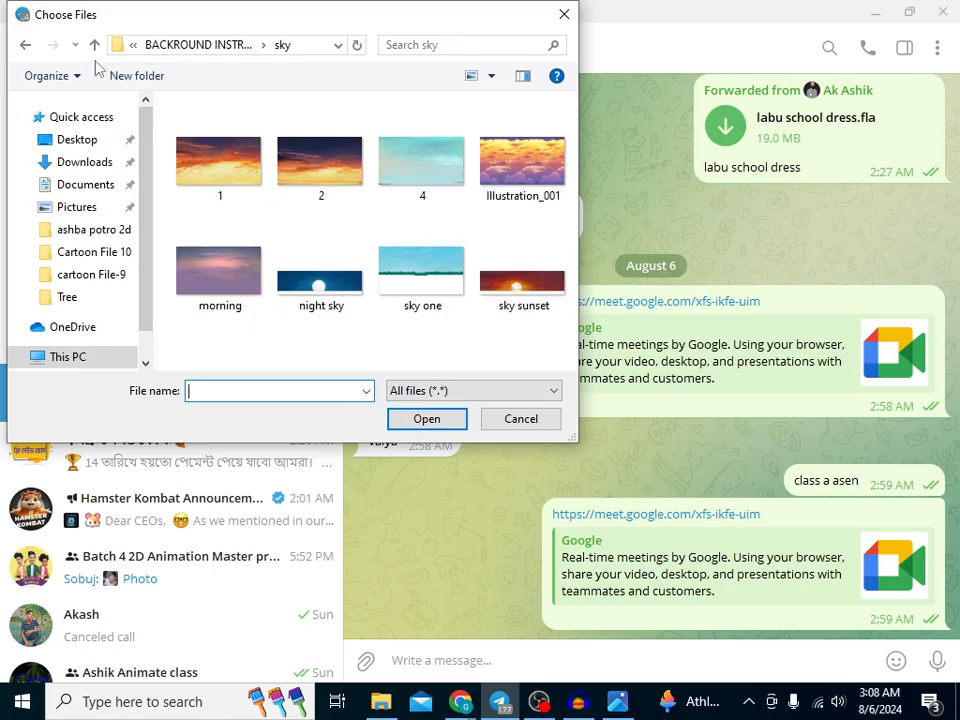
left_click(94, 44)
left_click(555, 20)
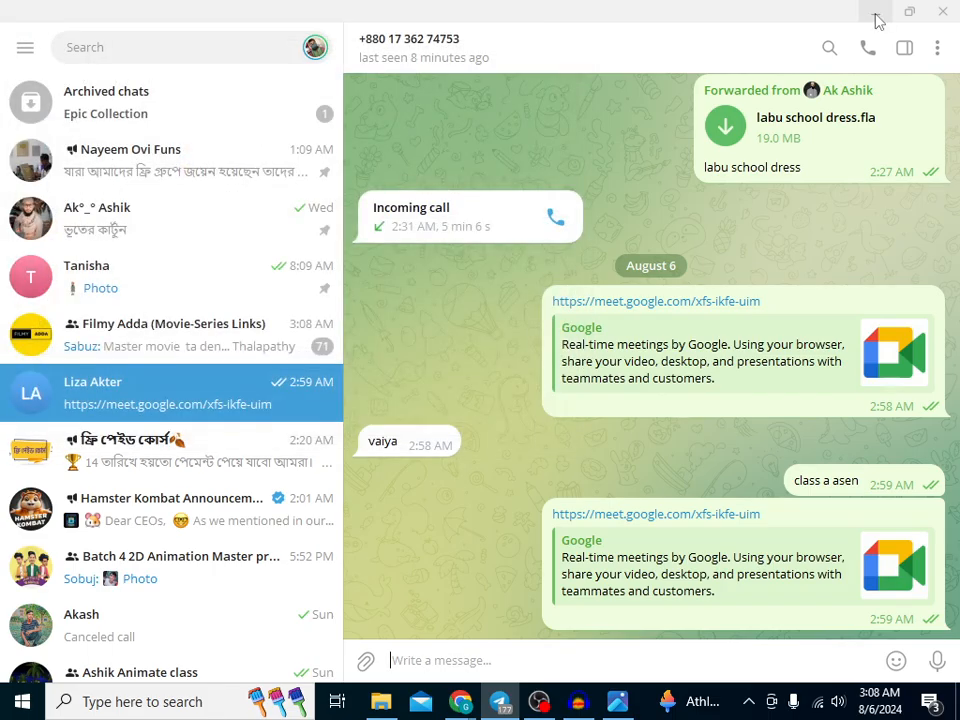
- Minimize Telegram, switch to the Chrome window with the story script, and open a window in the first of the other profiles
left_click(876, 14)
mouse_move(460, 697)
left_click(358, 610)
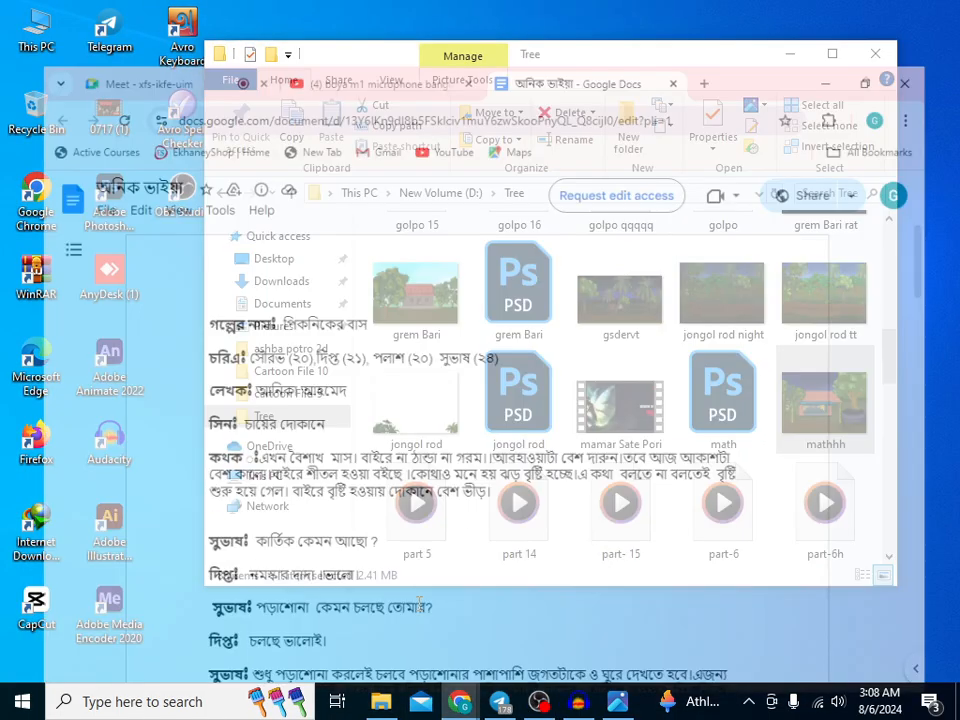
left_click(905, 60)
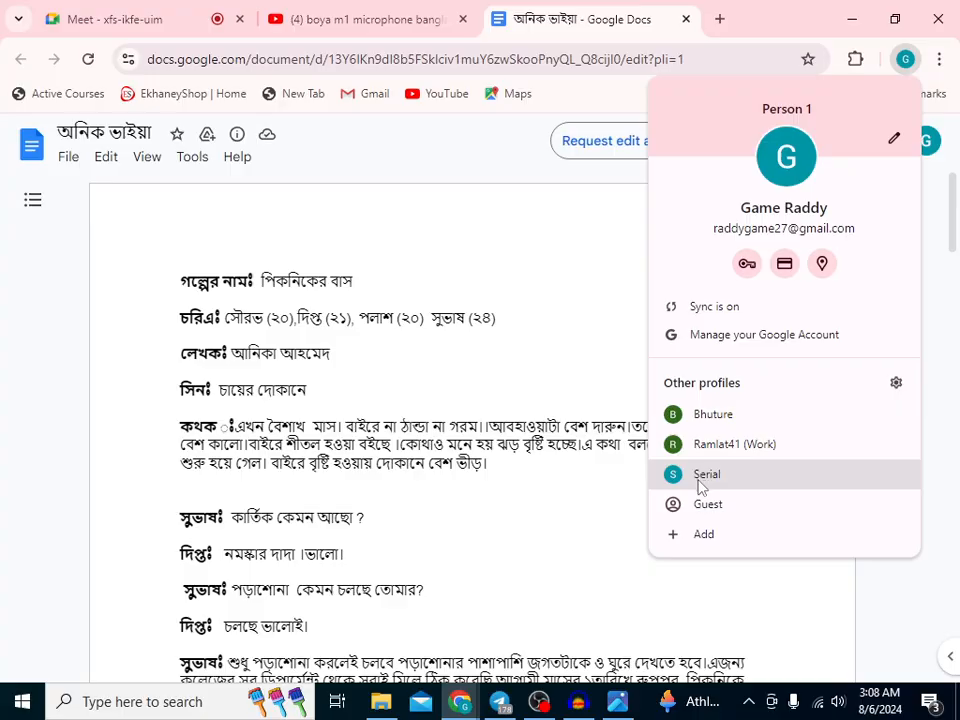
left_click(701, 413)
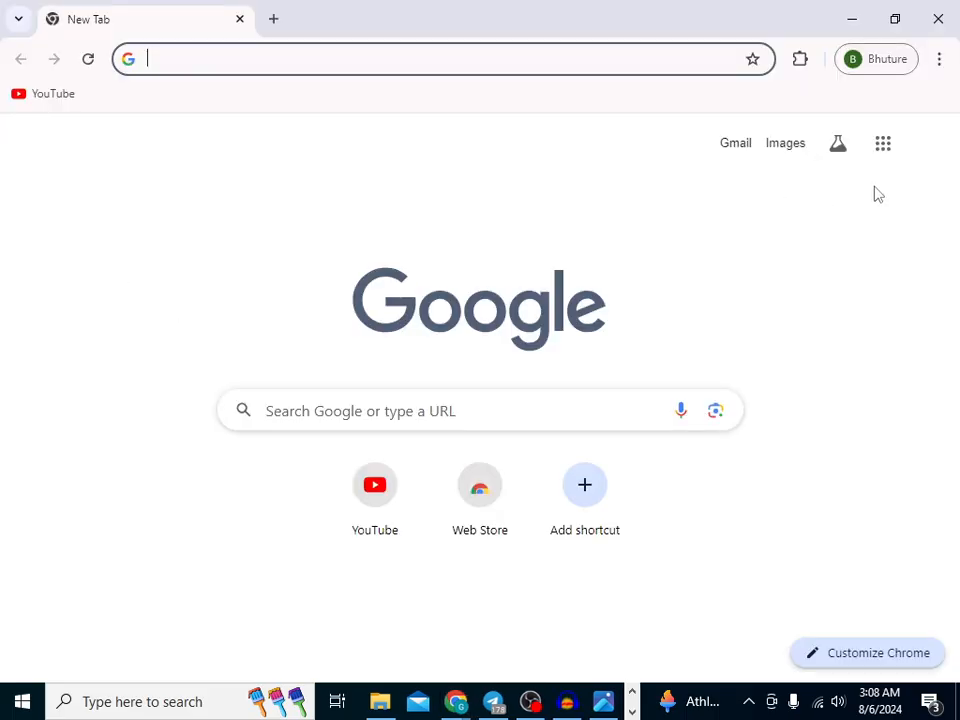
- Open Google Drive from the Google apps on the new tab page
left_click(928, 146)
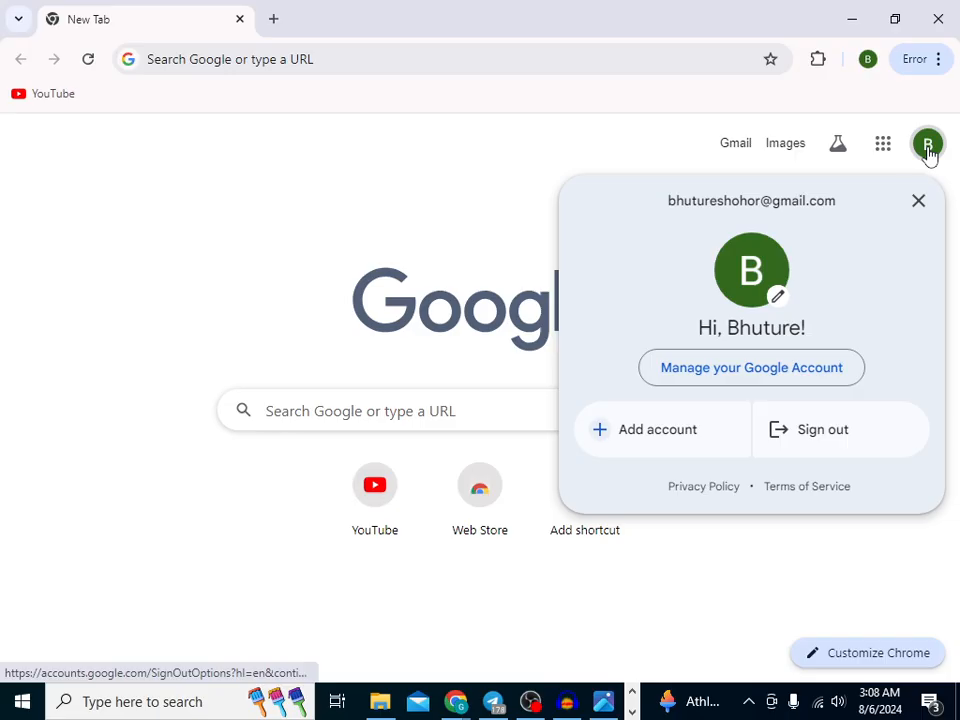
left_click(882, 152)
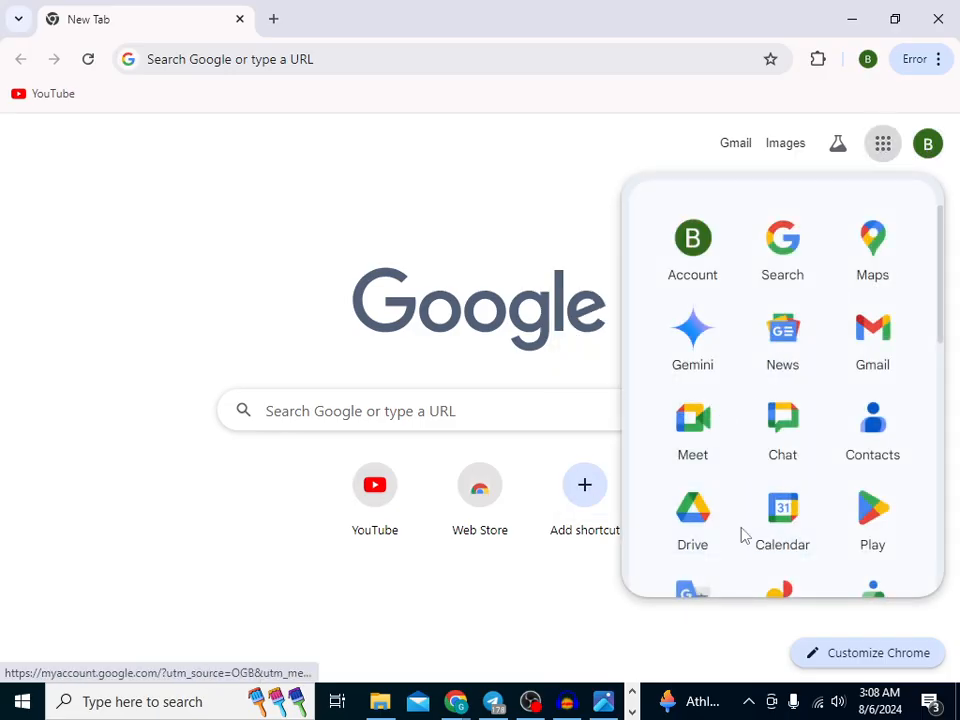
left_click(693, 535)
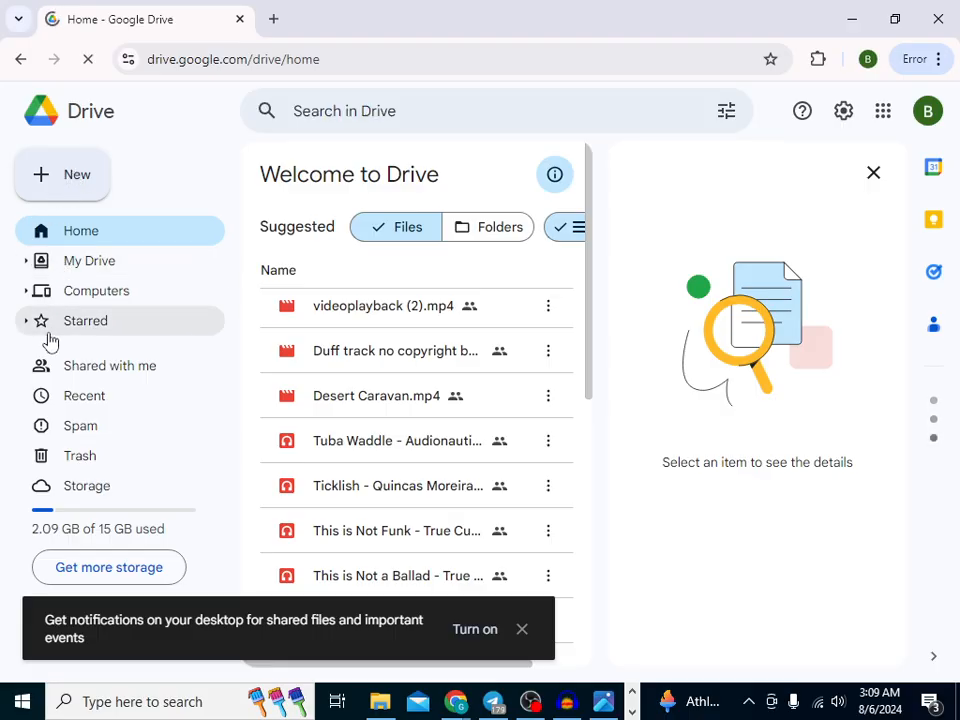
- Start a file upload in Drive and browse to BACKROUND INSTRUMENT inside bagrawond > 4 বনাস ব্যাগরাউন্ড on drive D
left_click(43, 175)
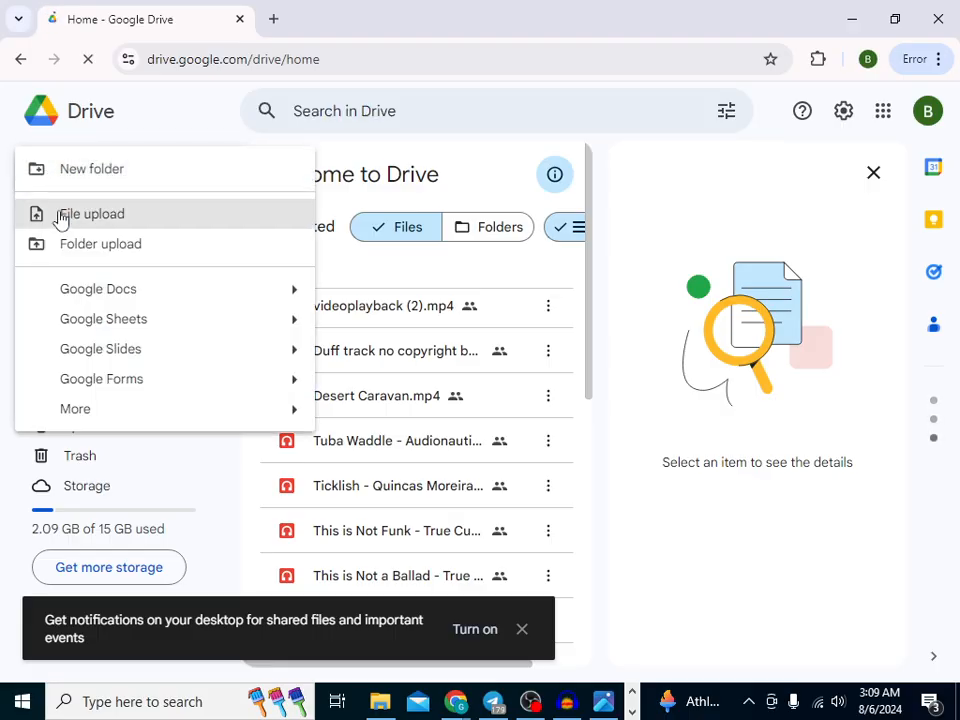
left_click(58, 216)
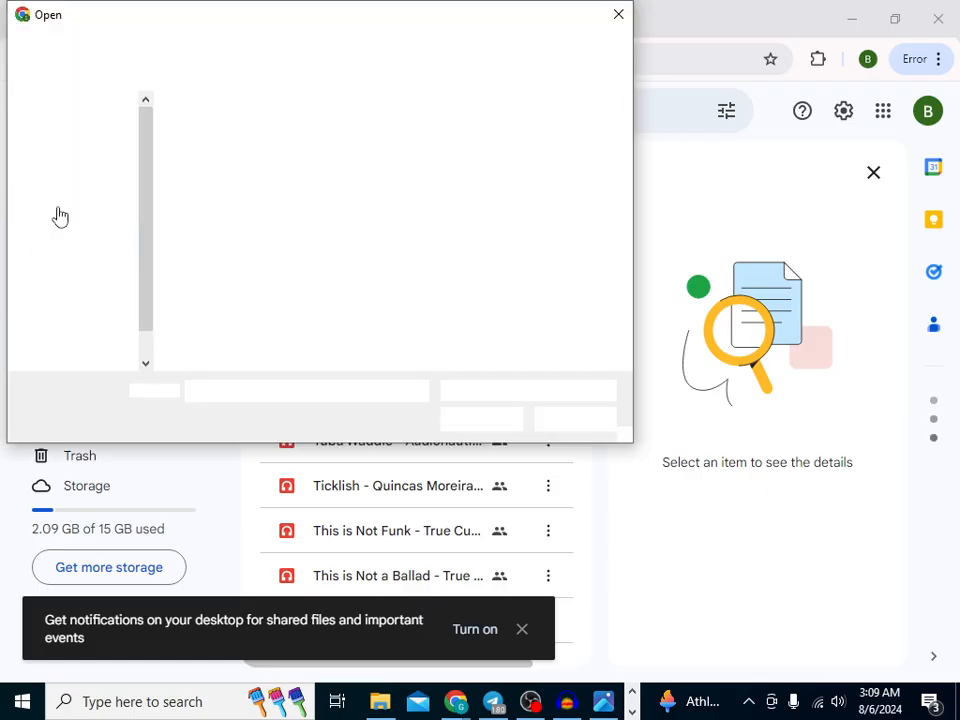
left_click(83, 366)
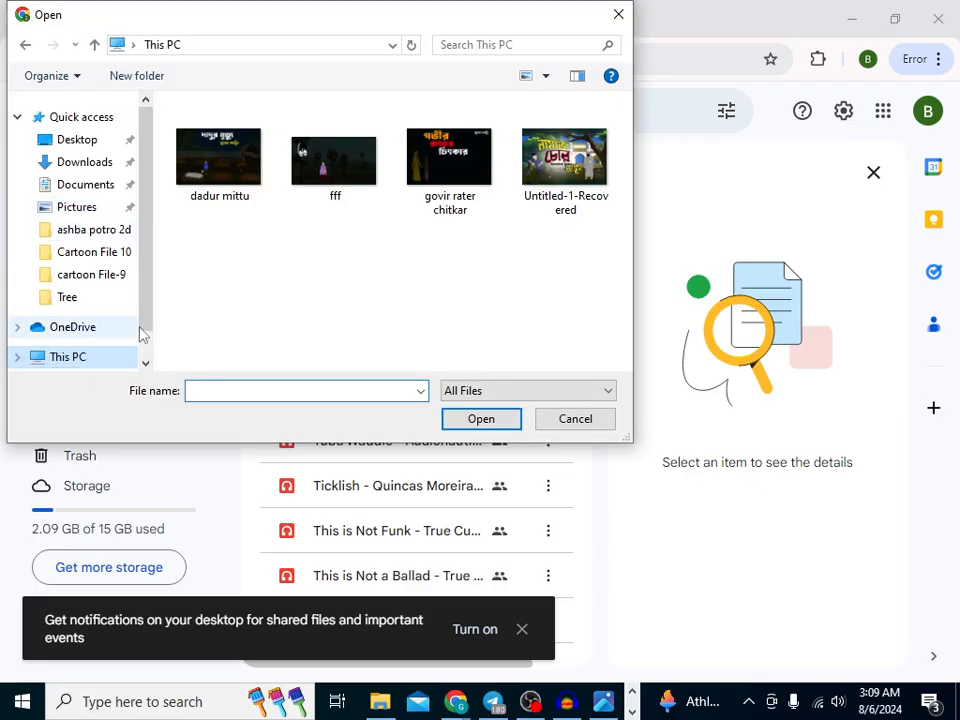
scroll(214, 300, "down", 5)
double_click(274, 355)
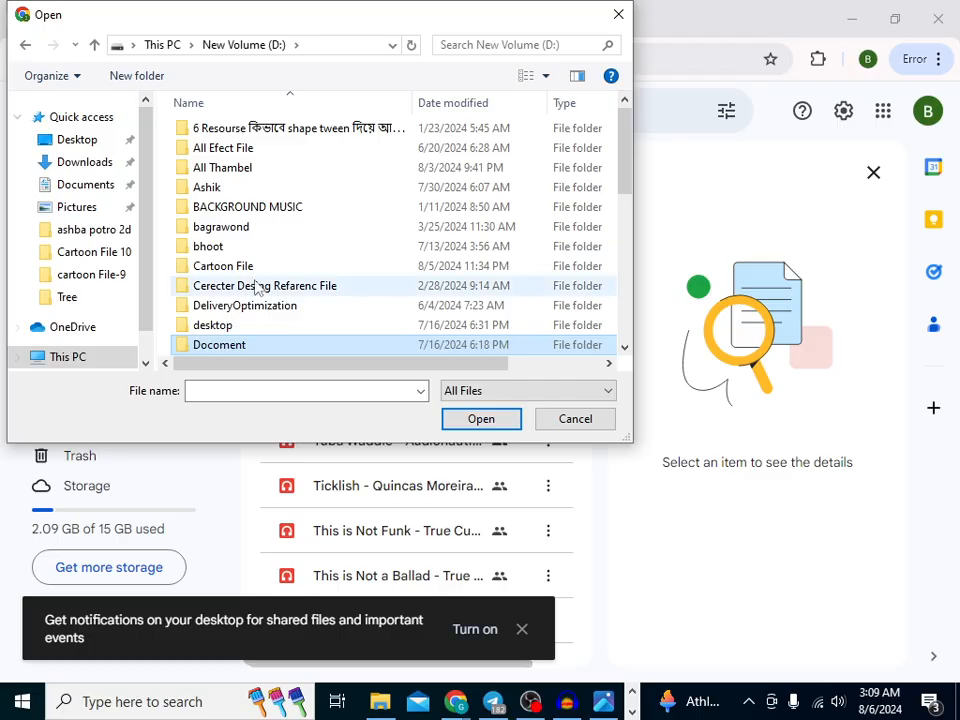
double_click(250, 229)
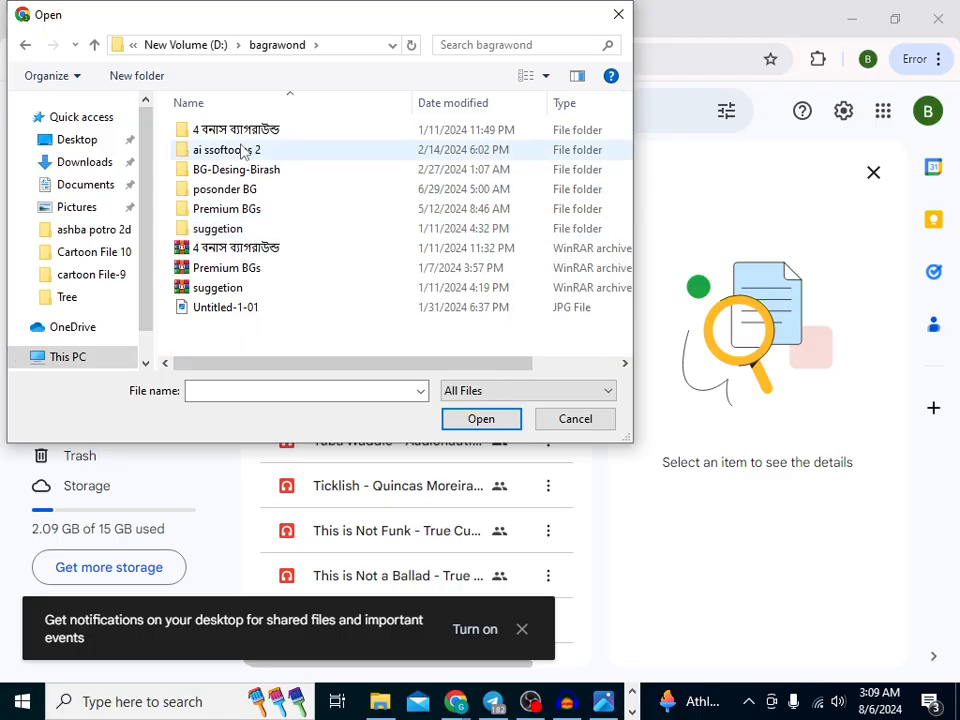
left_click(242, 132)
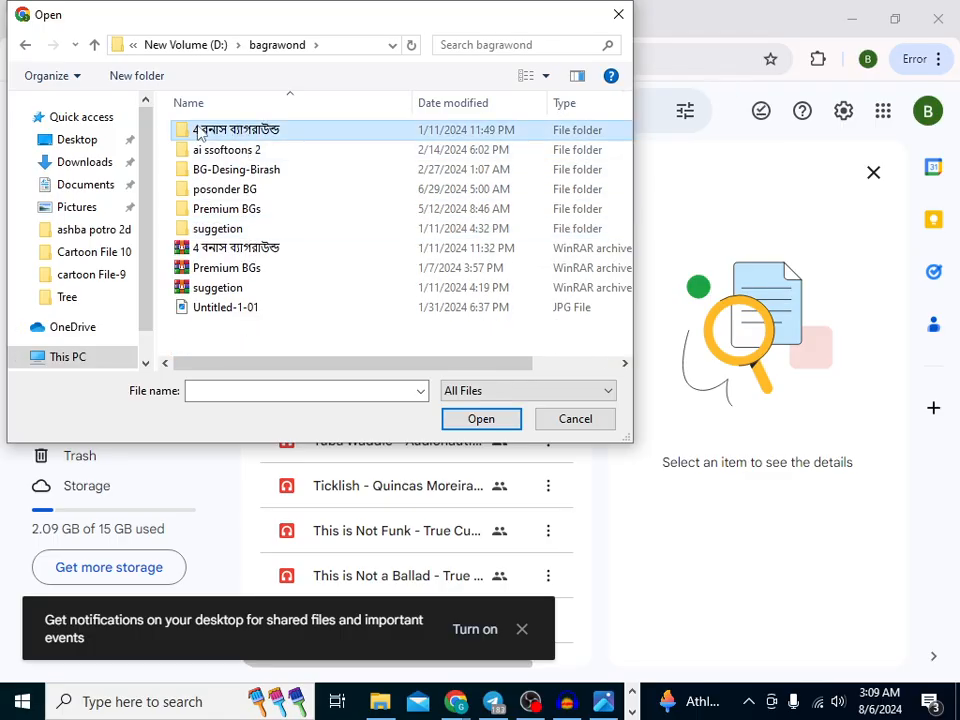
double_click(248, 133)
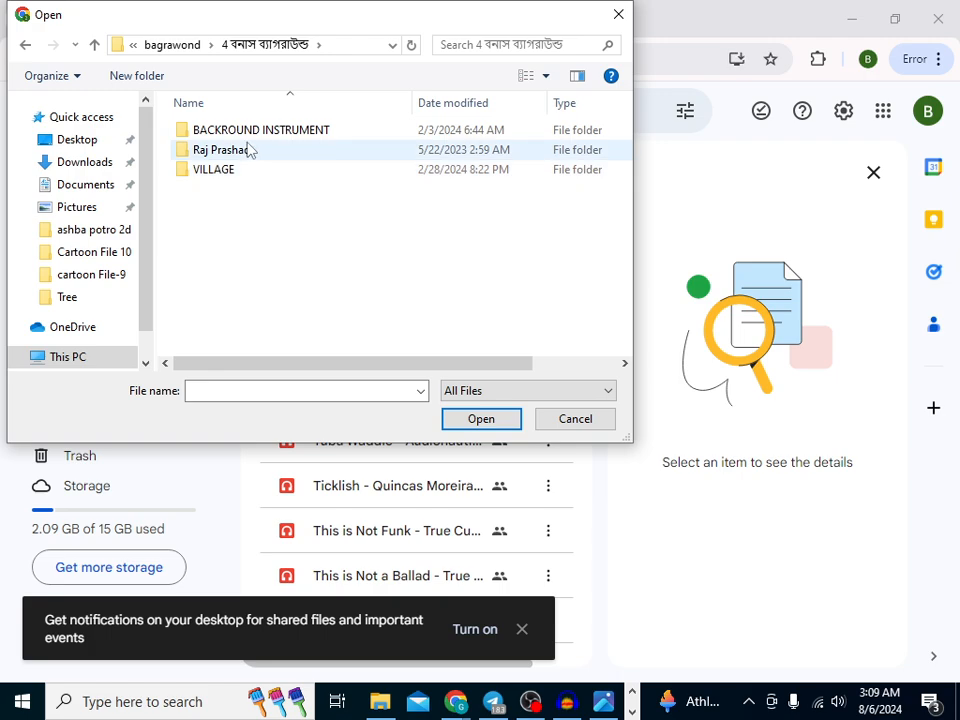
double_click(250, 129)
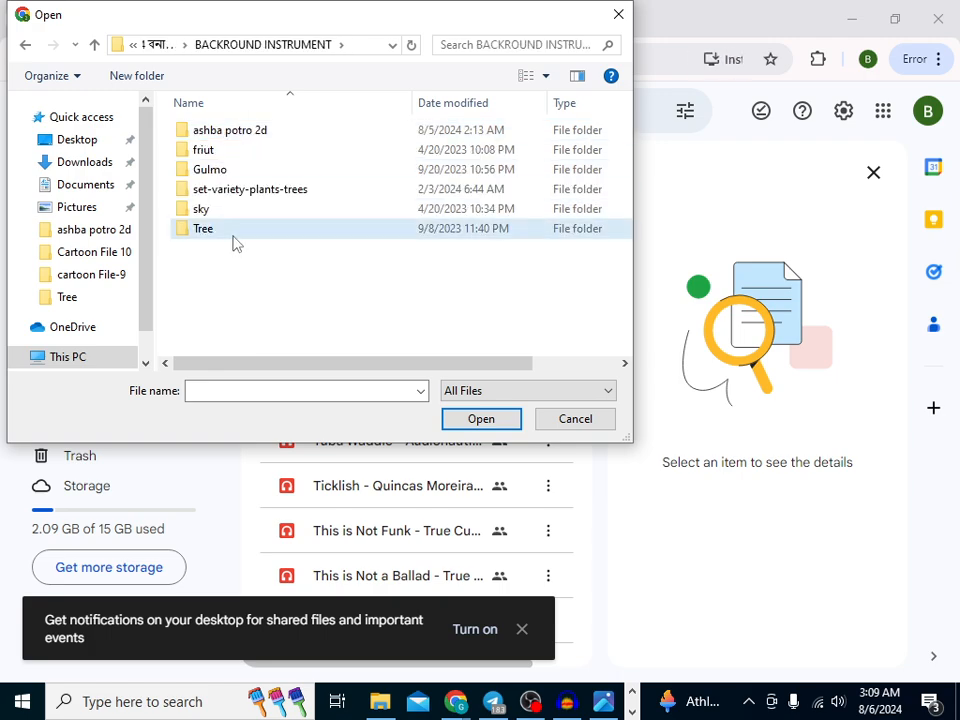
- Try to upload all the BACKROUND INSTRUMENT subfolders as files, and go back to the 4 বনাস ব্যাগরাউন্ড folder
left_click(232, 133, "shift")
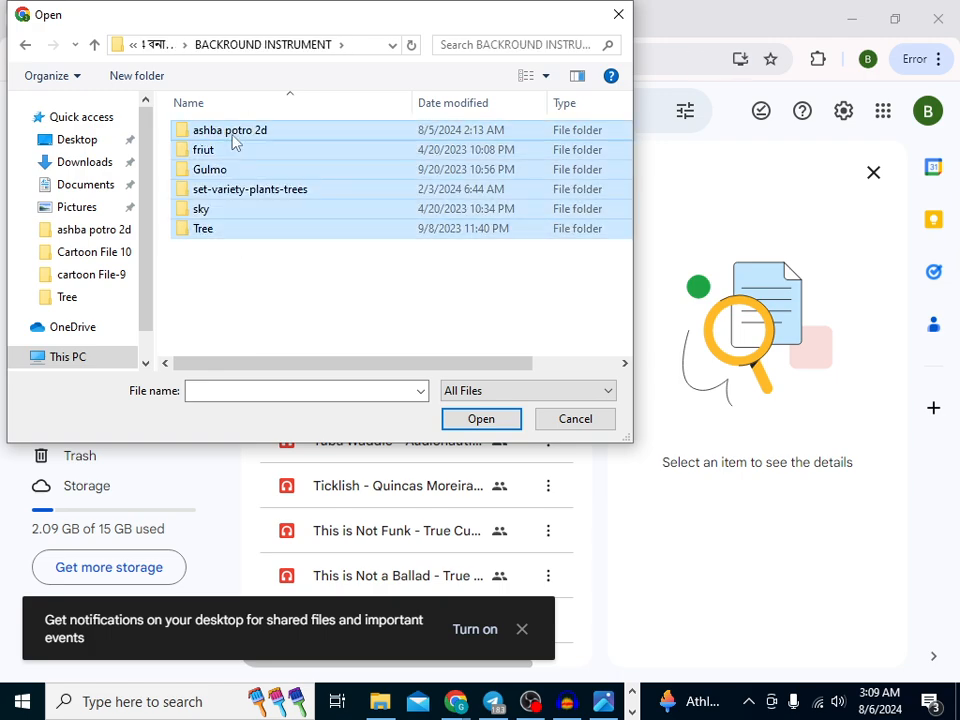
left_click(479, 419)
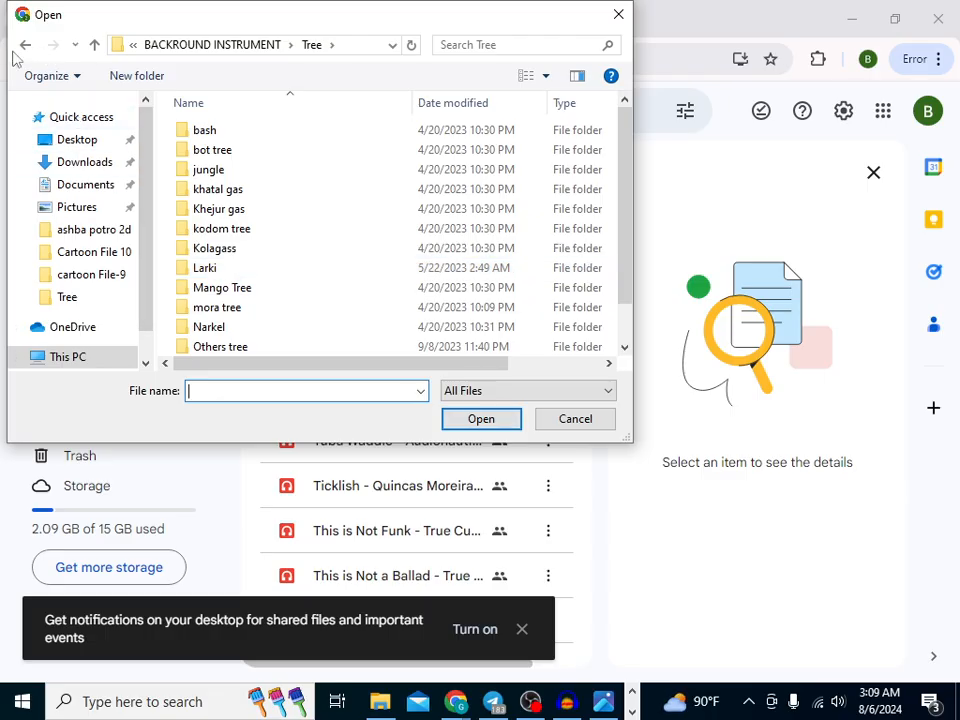
scroll(285, 250, "down", 1)
scroll(268, 264, "up", 1)
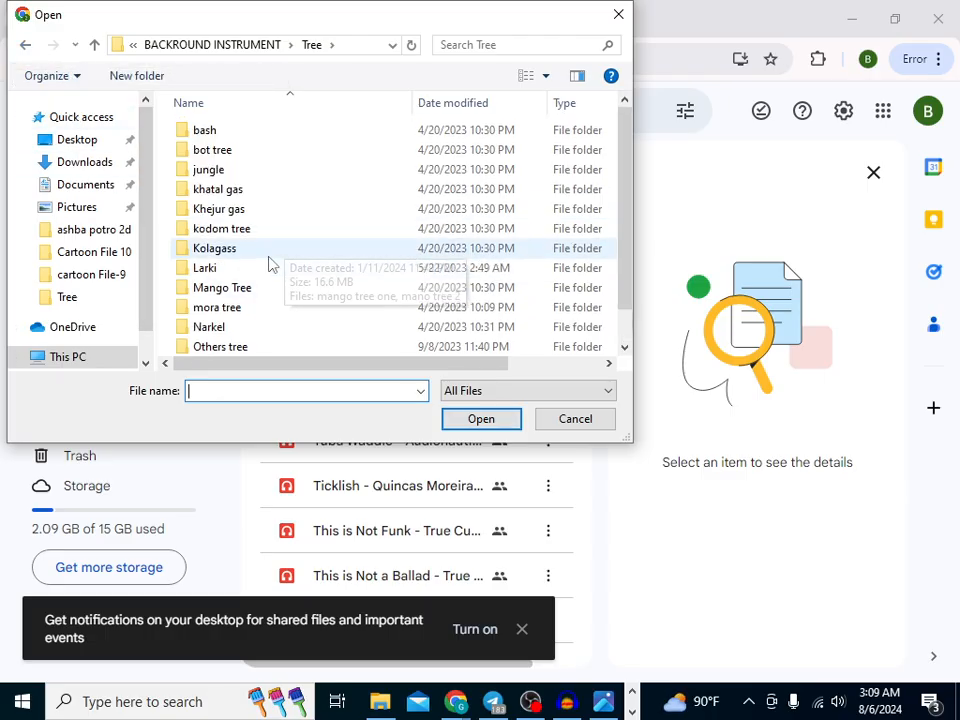
left_click(25, 45)
left_click(25, 45)
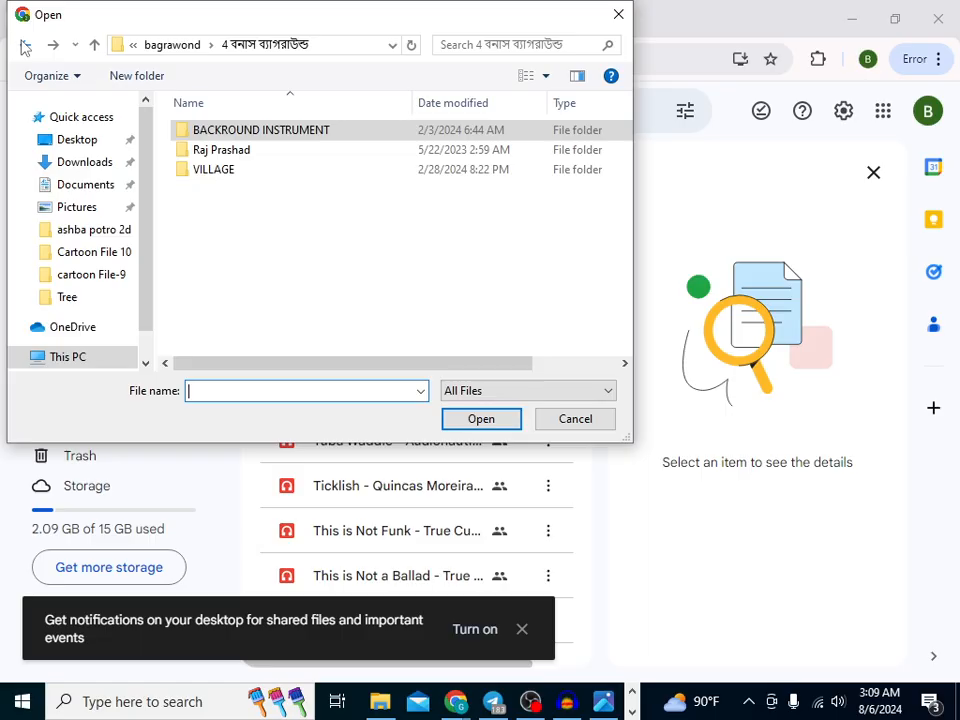
- Look through the prop images in BACKROUND INSTRUMENT's ashba potro 2d folder and cancel the file upload
double_click(264, 137)
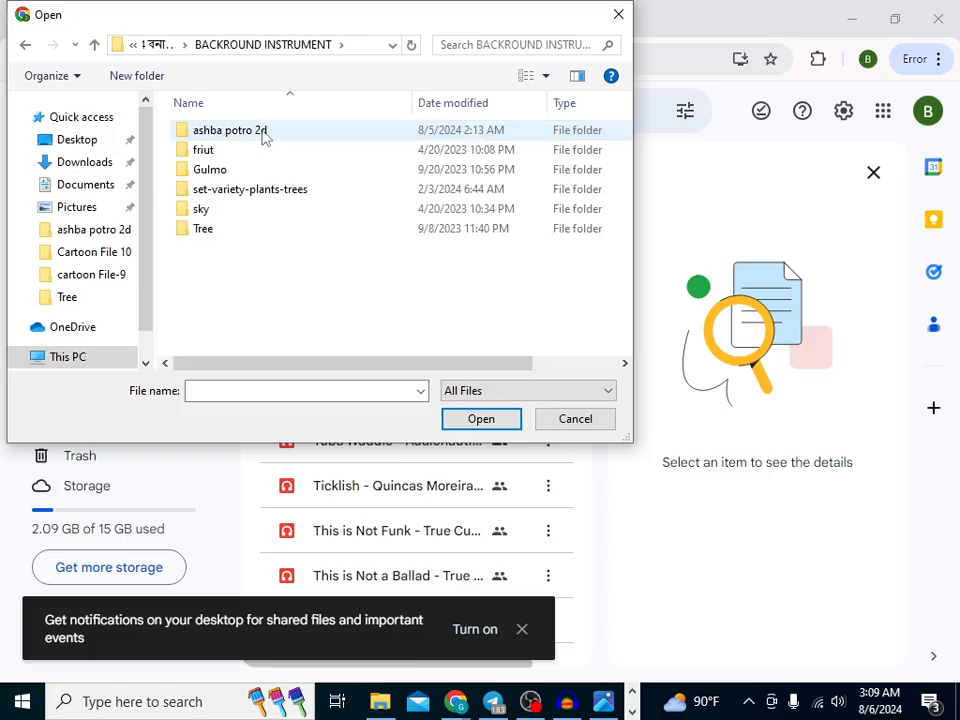
double_click(264, 137)
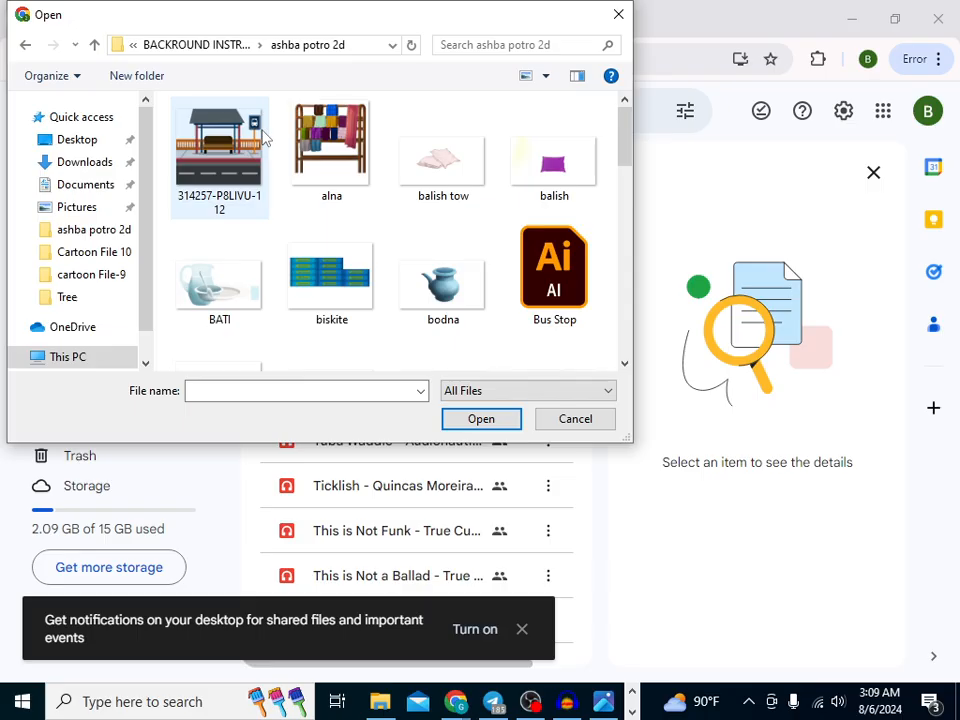
left_click(264, 137)
scroll(274, 225, "down", 5)
scroll(278, 230, "up", 5)
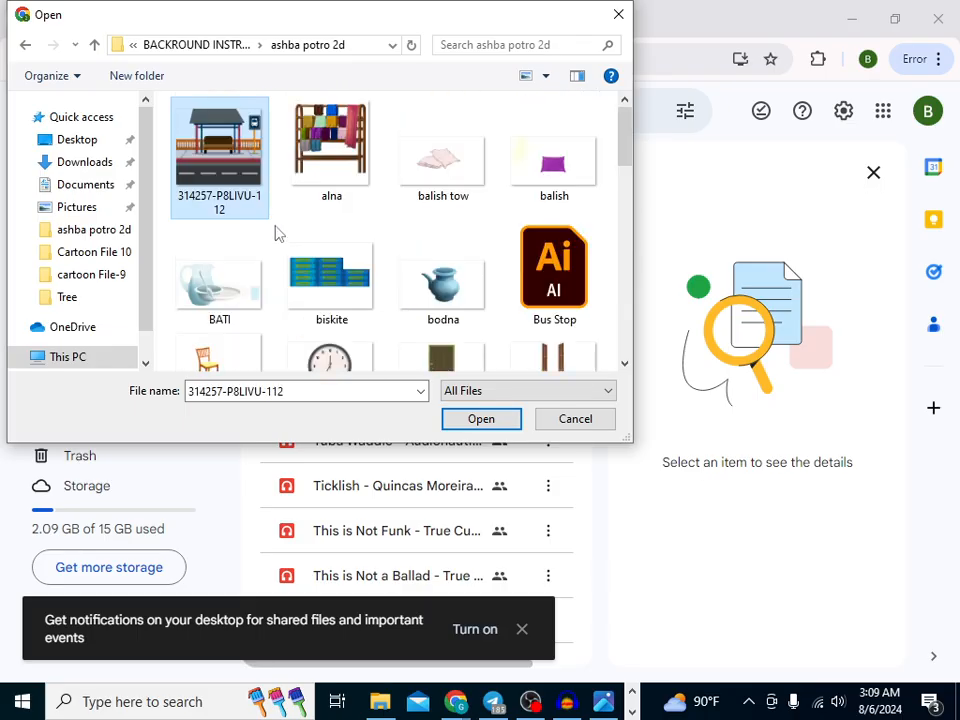
left_click(26, 46)
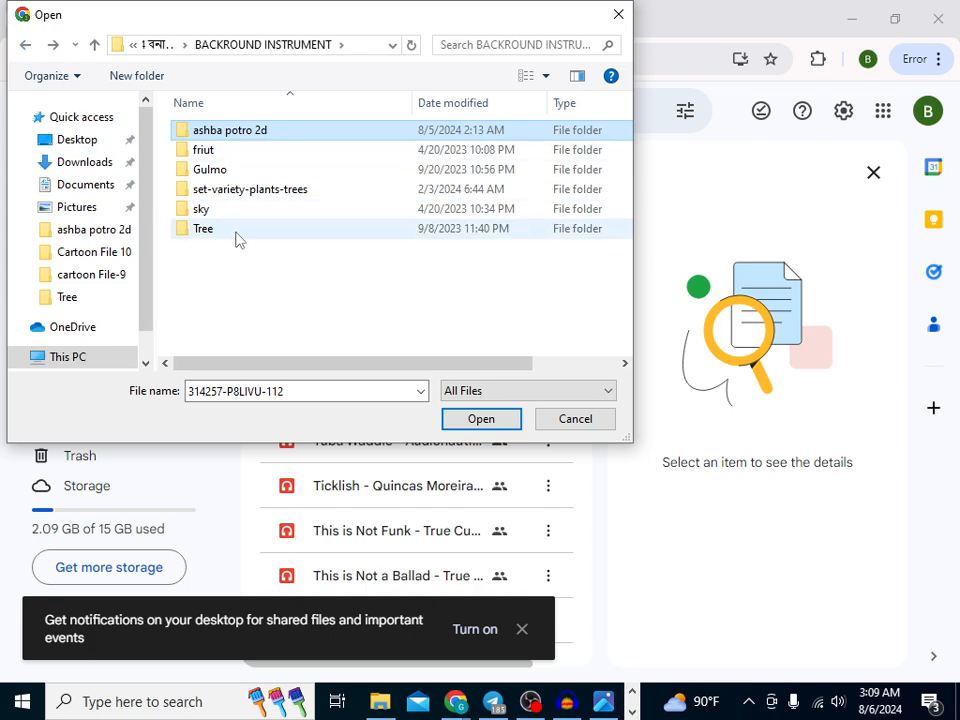
left_click(592, 426)
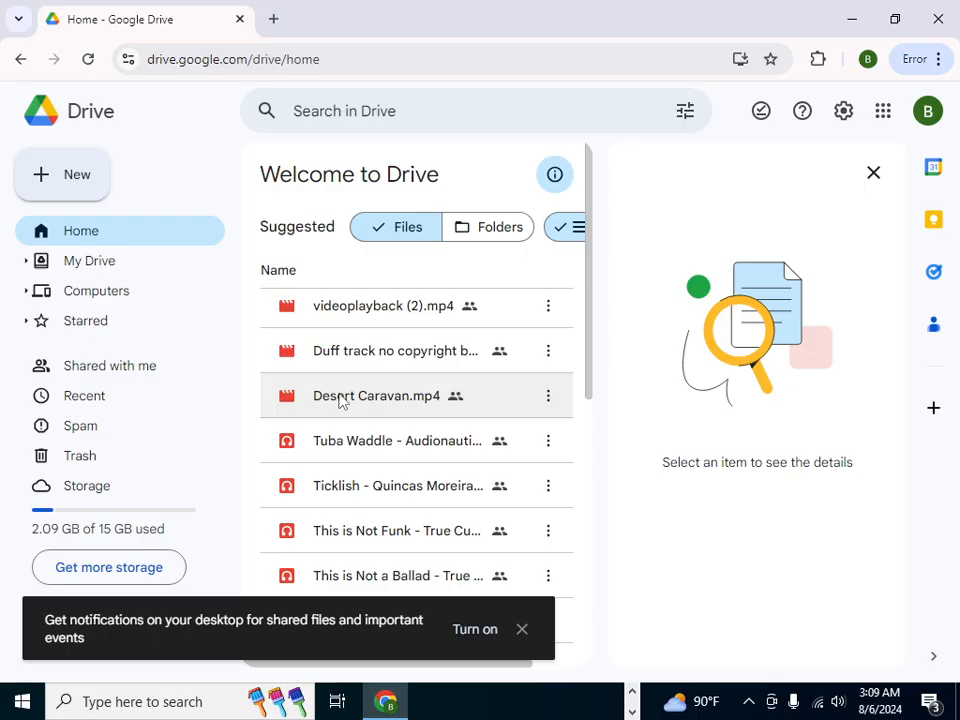
- Start a folder upload in Drive and browse to BACKROUND INSTRUMENT inside bagrawond > 4 বনাস ব্যাগরাউন্ড on drive D
left_click(90, 186)
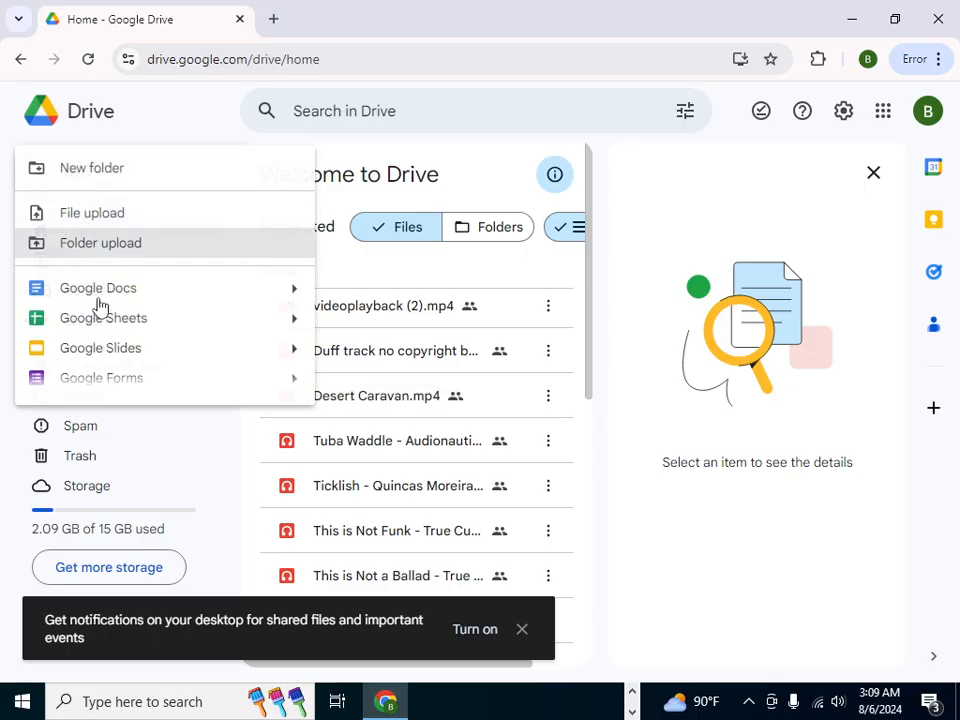
left_click(76, 250)
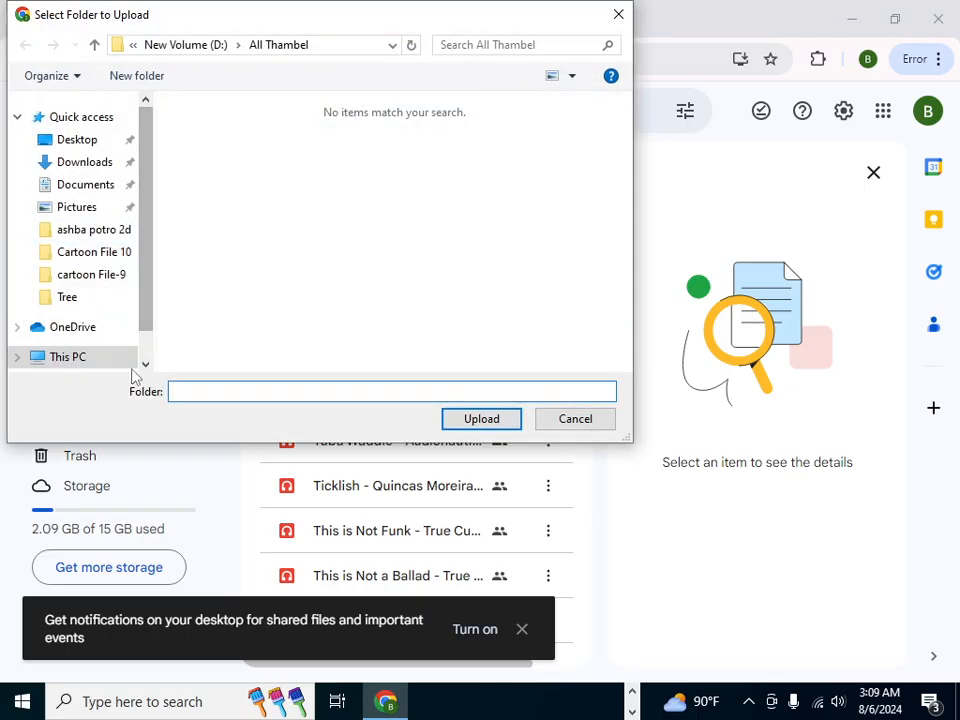
left_click(97, 354)
scroll(274, 343, "down", 5)
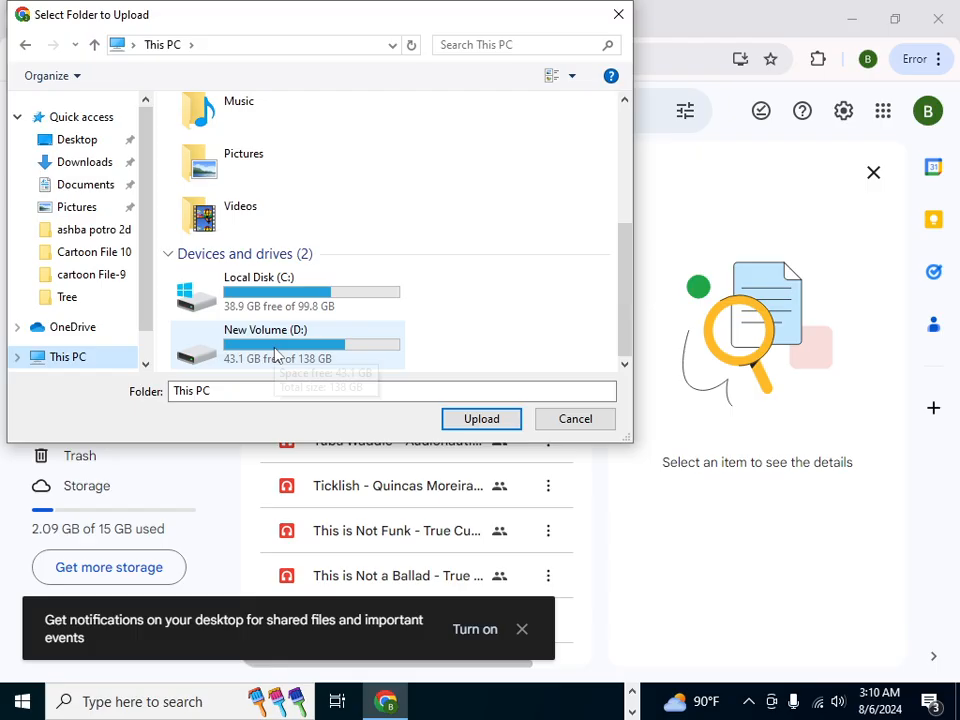
double_click(276, 355)
left_click(252, 232)
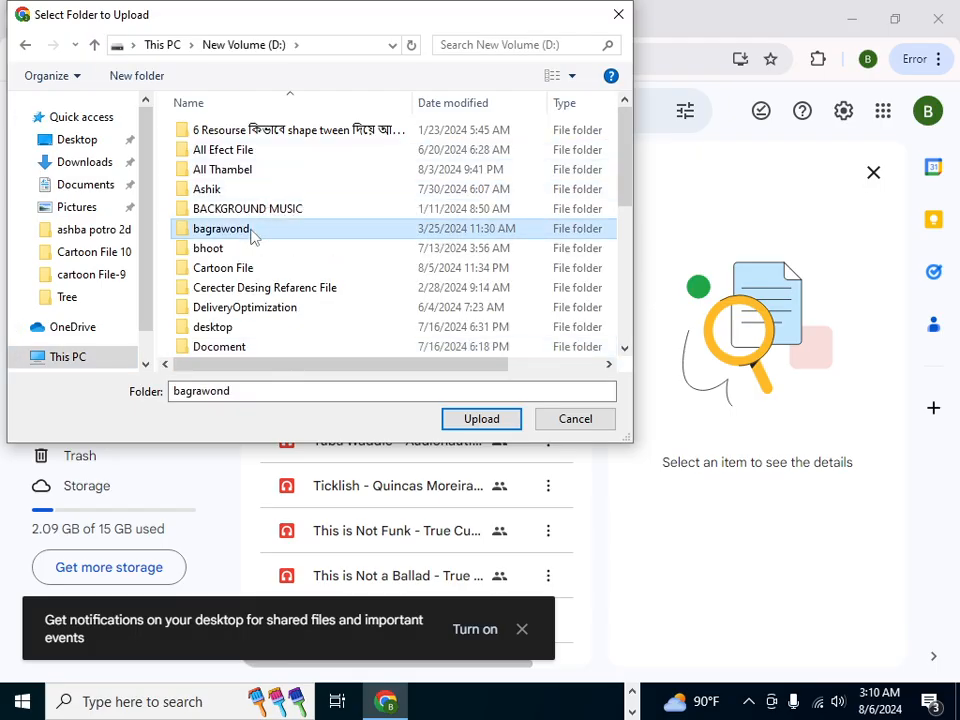
double_click(252, 230)
double_click(243, 131)
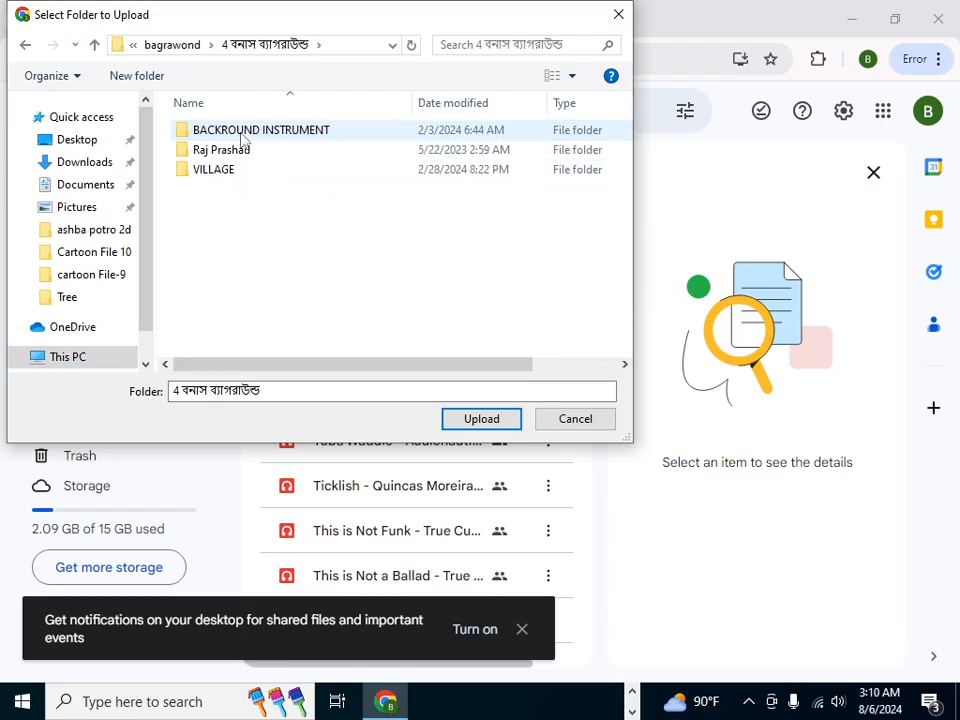
double_click(242, 133)
- Upload the whole BACKROUND INSTRUMENT folder to Drive, confirm the upload, and dismiss the desktop notifications prompt
left_click(242, 231)
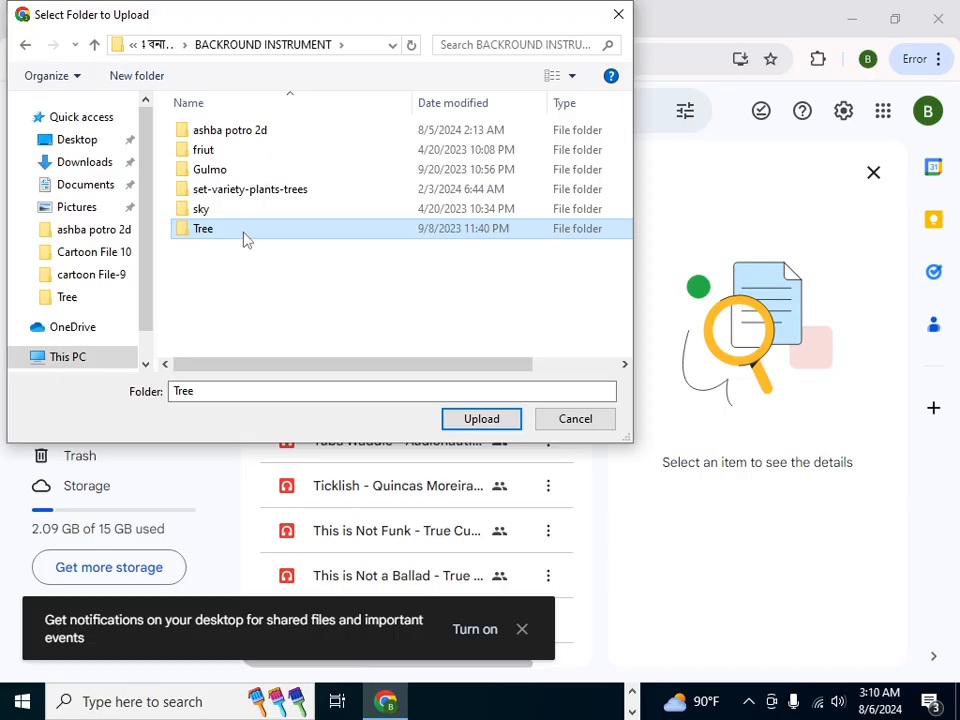
left_click(236, 133)
left_click(238, 230)
left_click(214, 136)
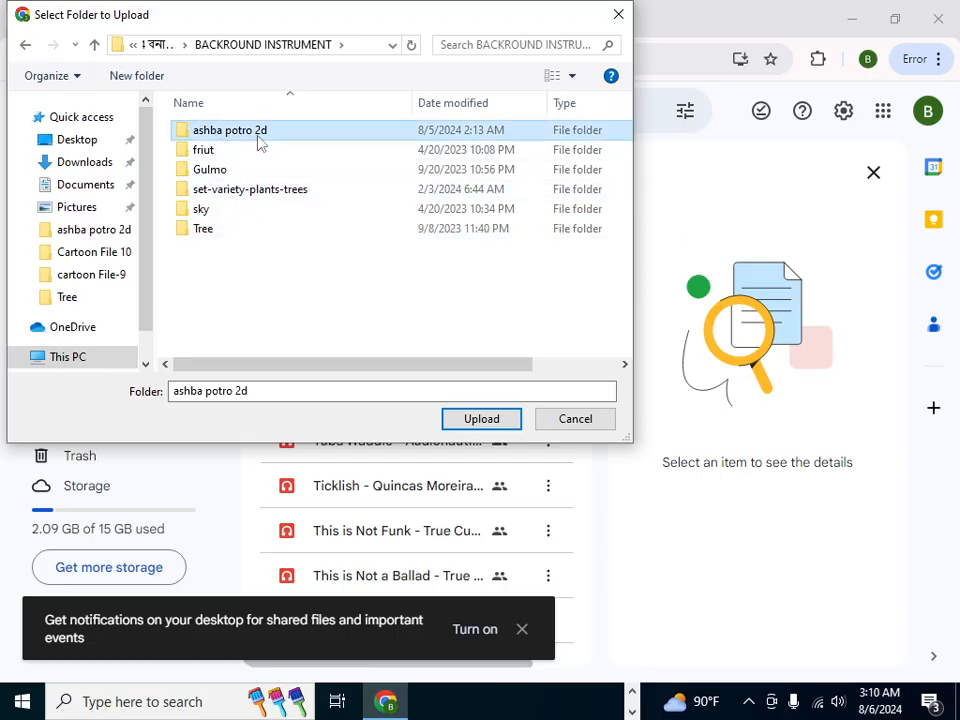
left_click(24, 47)
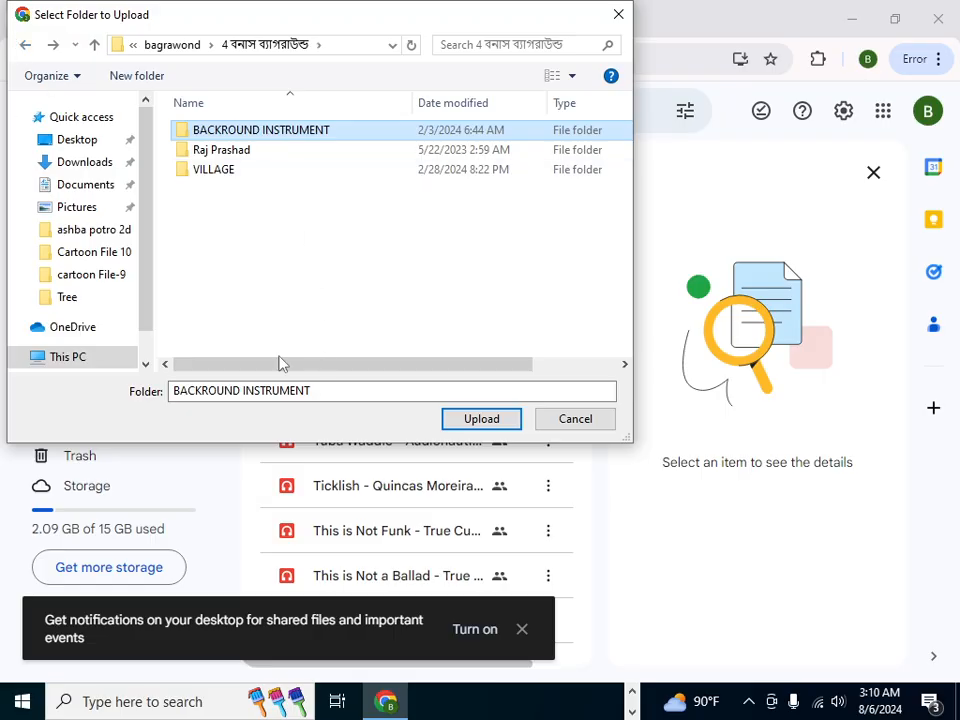
left_click(481, 420)
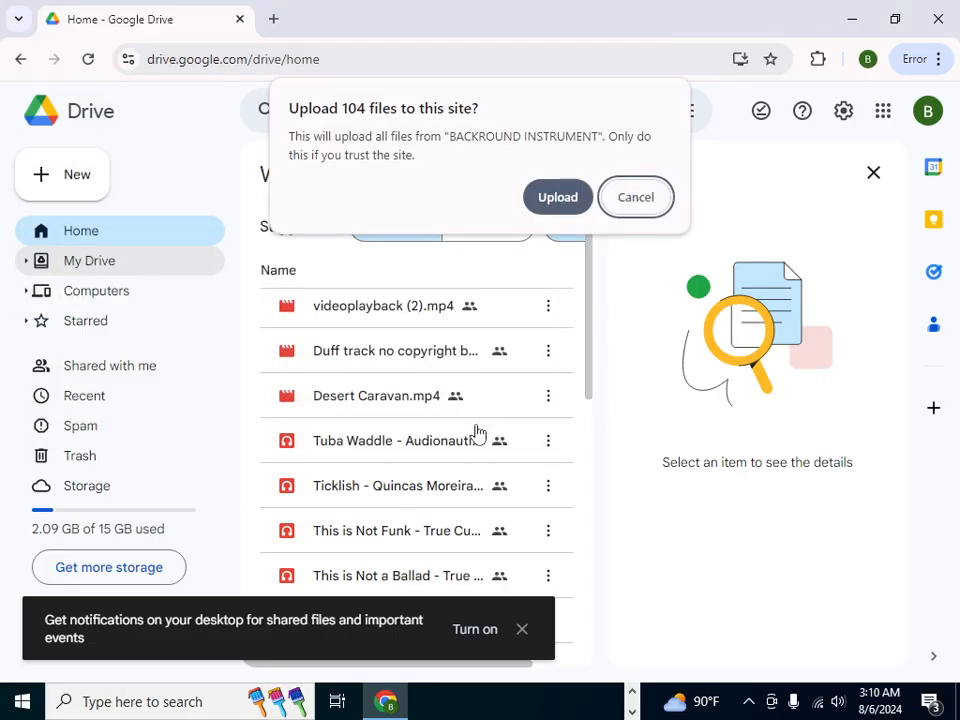
left_click(557, 197)
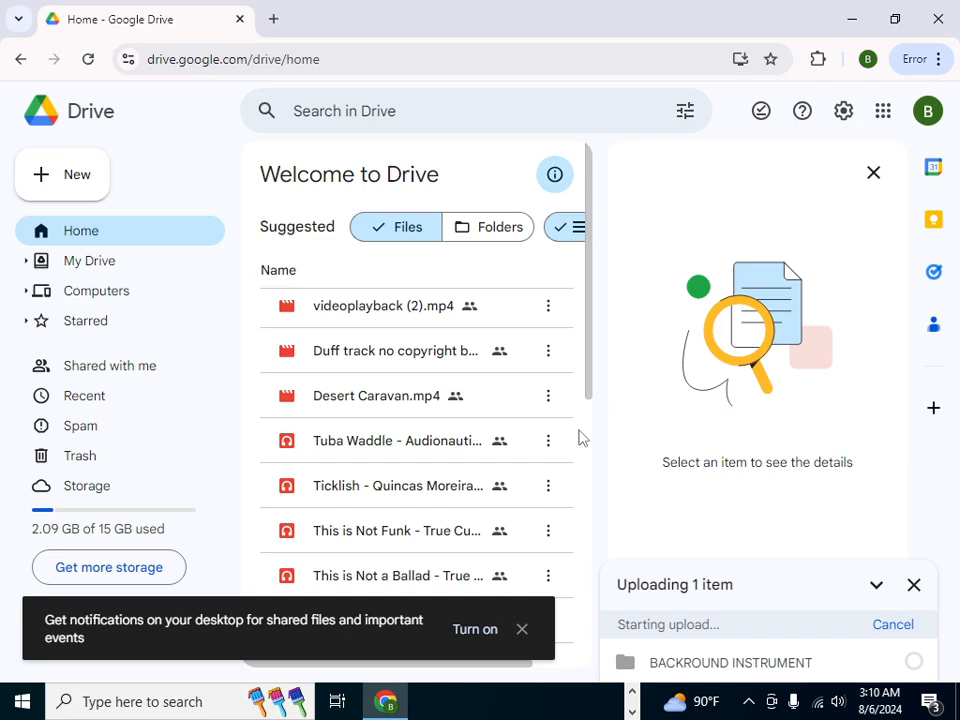
left_click(522, 630)
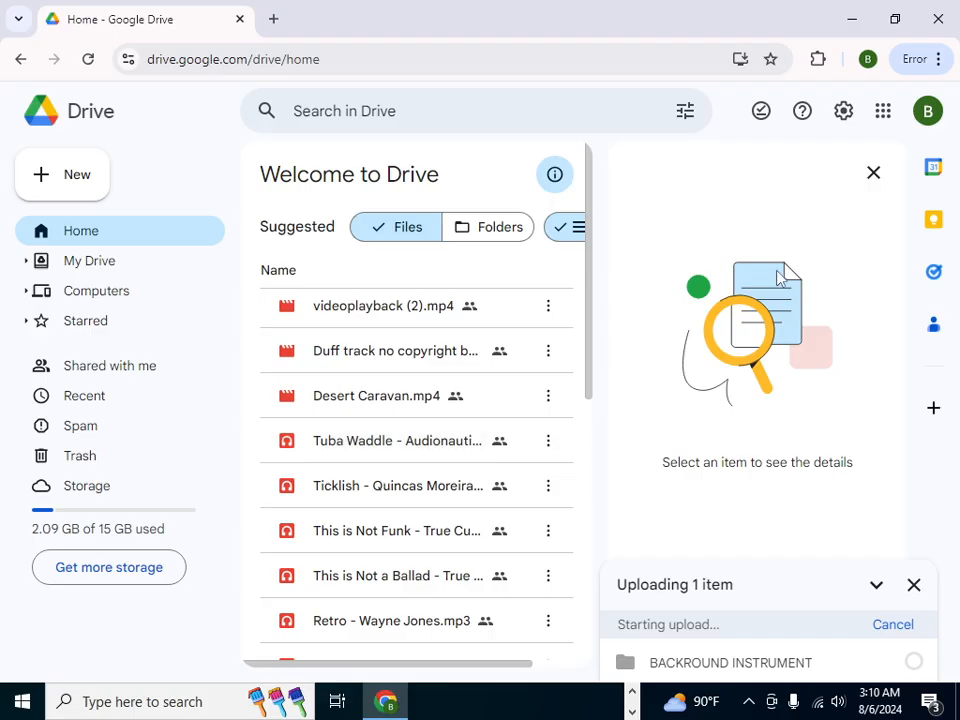
- Minimize the browser windows, switch to Telegram, and look through the chat list for the student's conversation
left_click(853, 25)
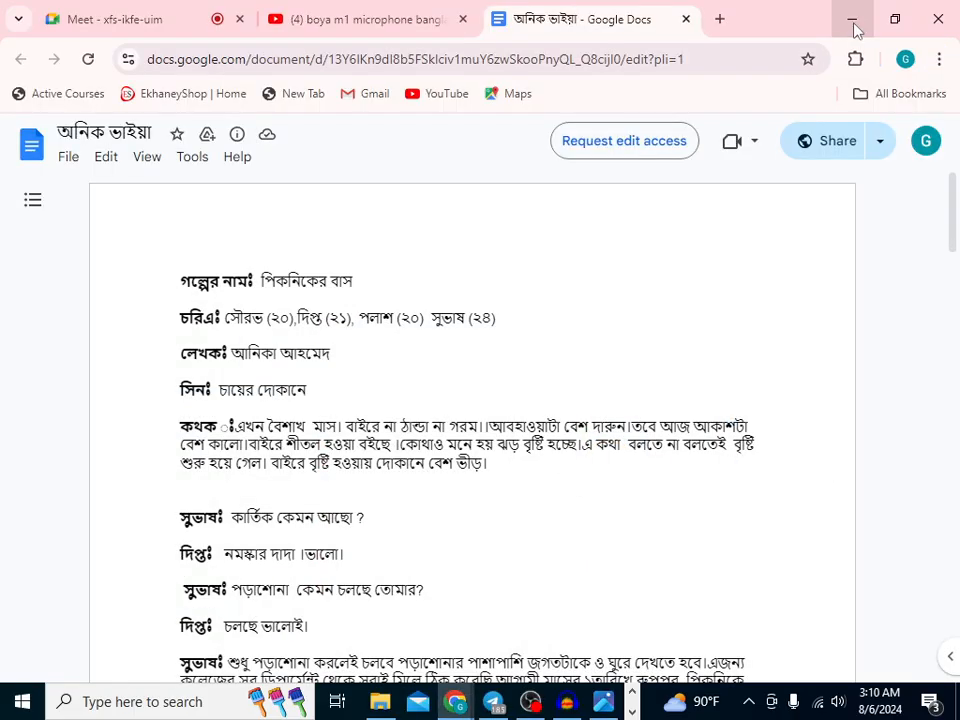
left_click(853, 25)
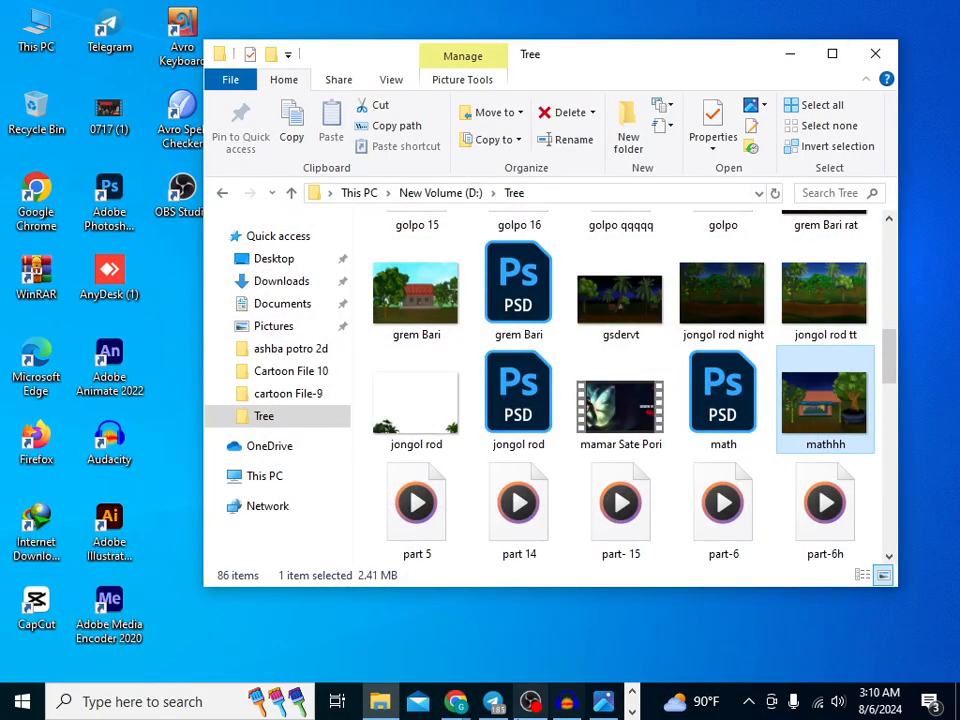
left_click(493, 701)
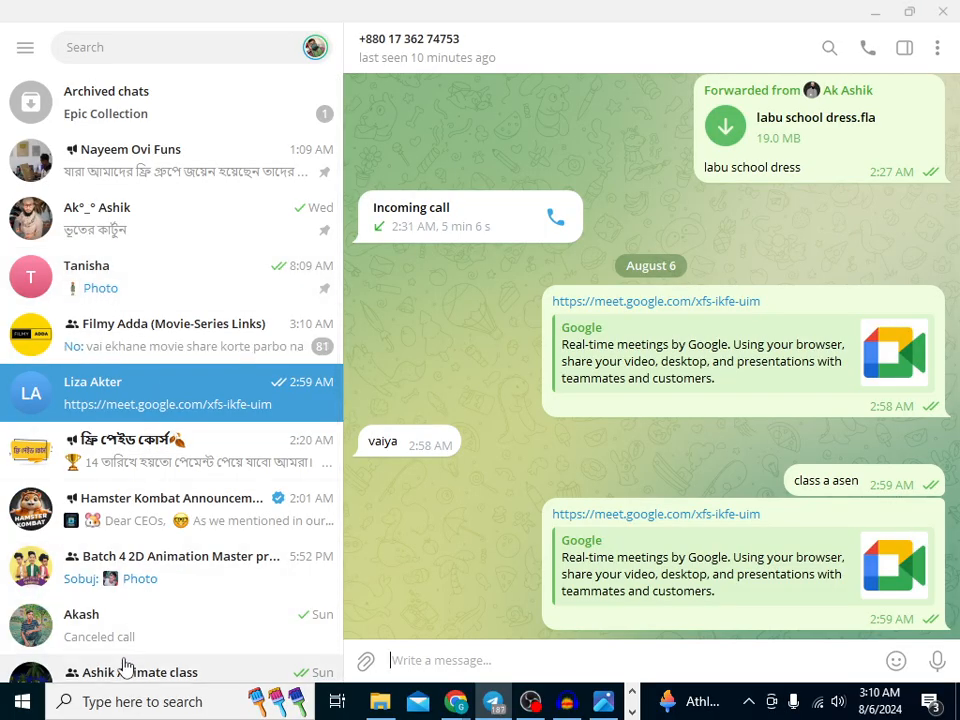
scroll(200, 636, "down", 1)
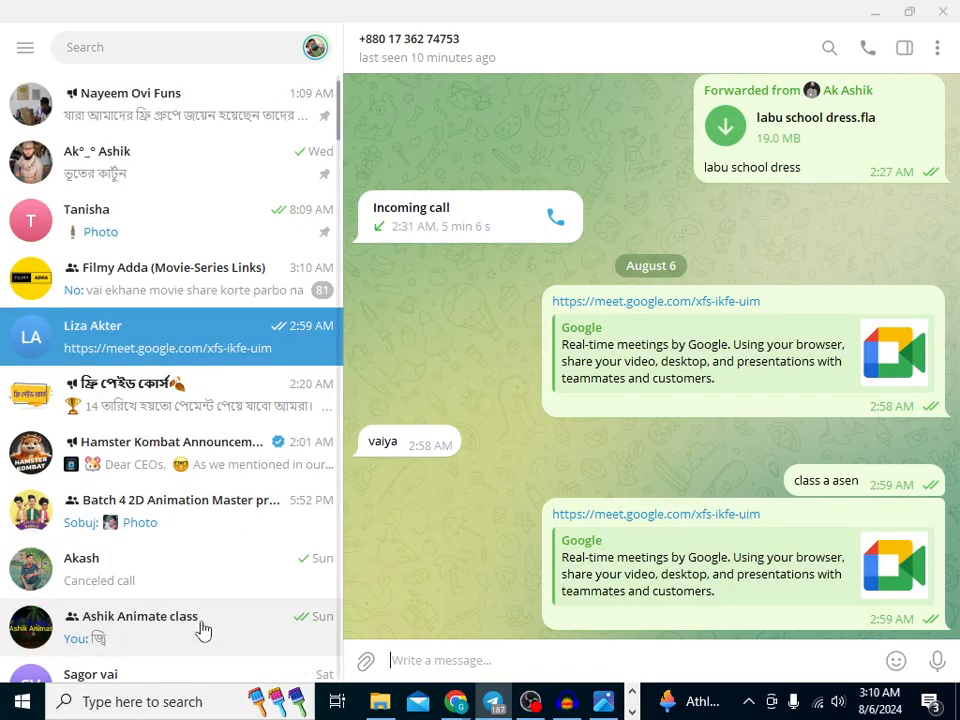
scroll(200, 610, "up", 1)
scroll(186, 565, "down", 3)
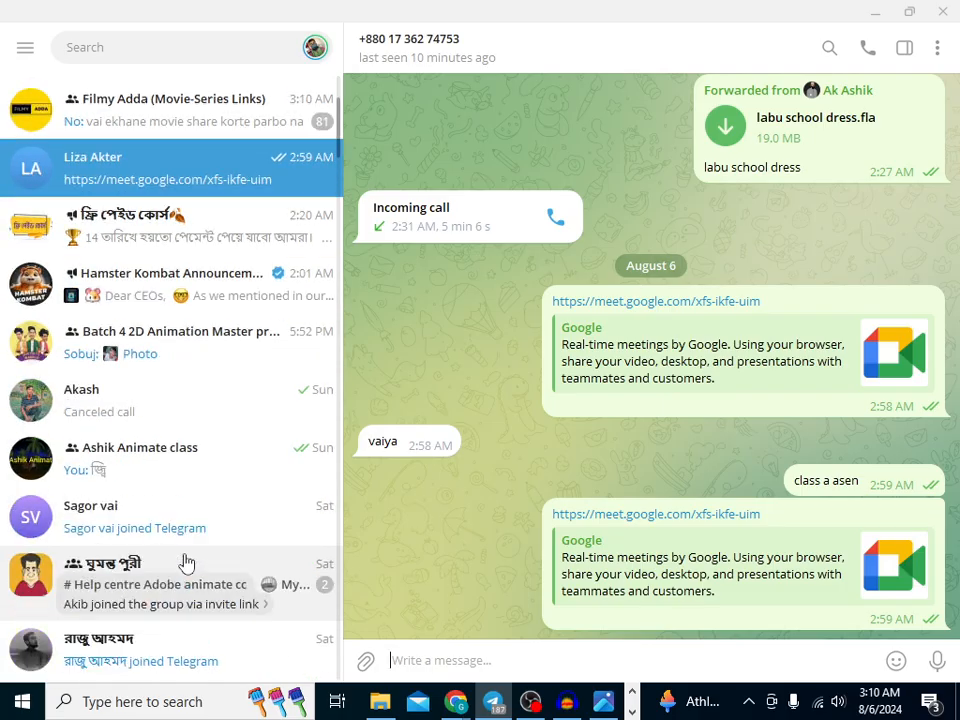
scroll(186, 563, "down", 3)
left_click(184, 563)
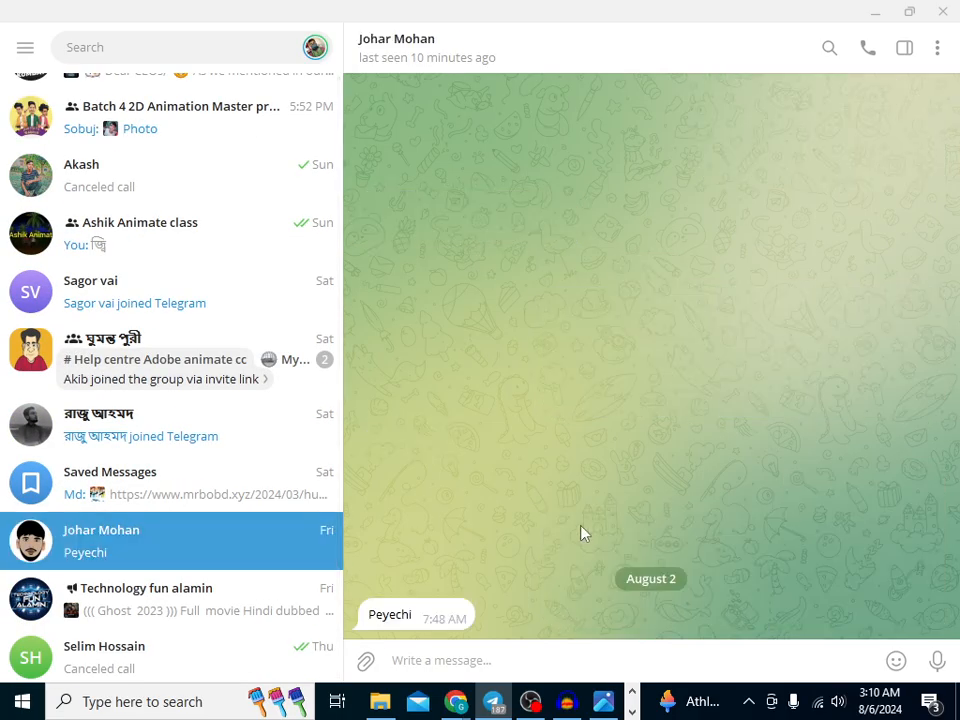
left_click(877, 13)
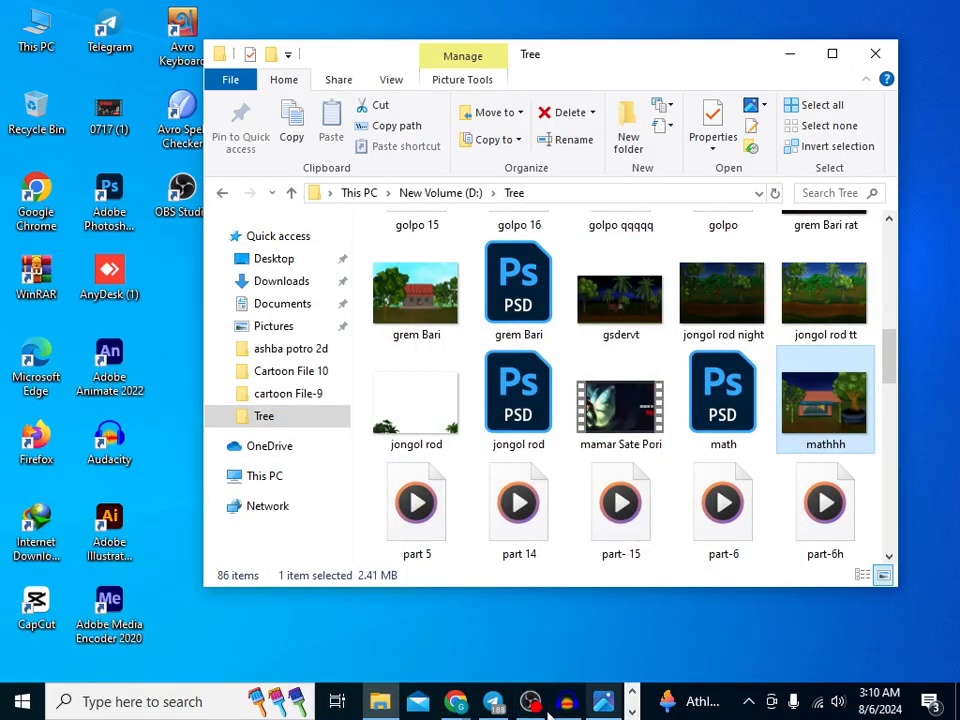
- Return to Telegram and open the student's chat containing the Google Meet links
left_click(491, 703)
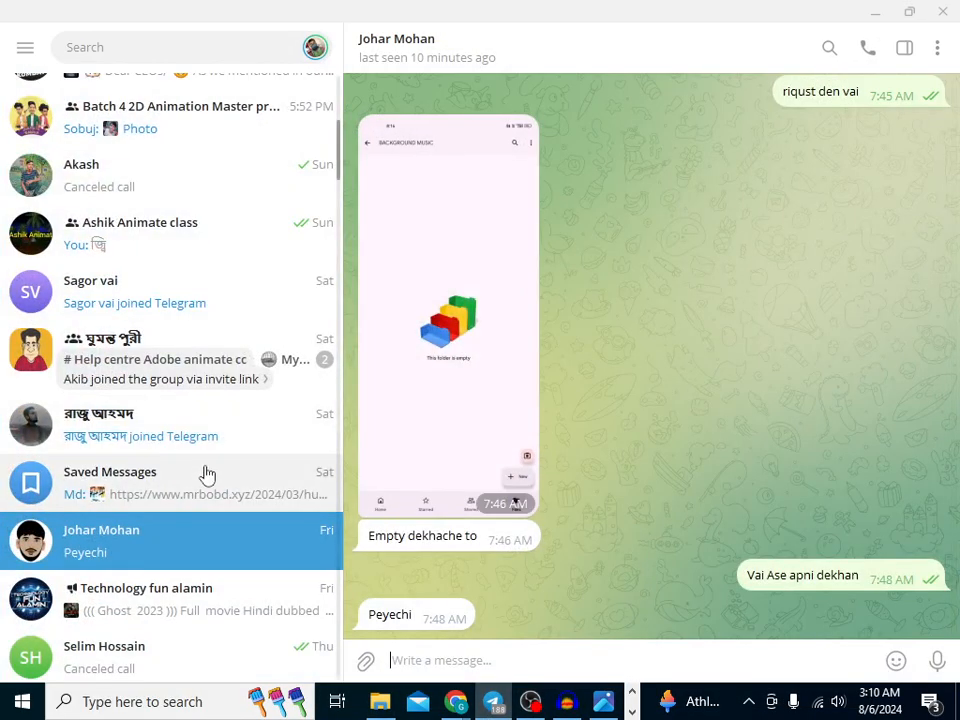
scroll(139, 411, "up", 6)
left_click(100, 221)
scroll(400, 550, "down", 3)
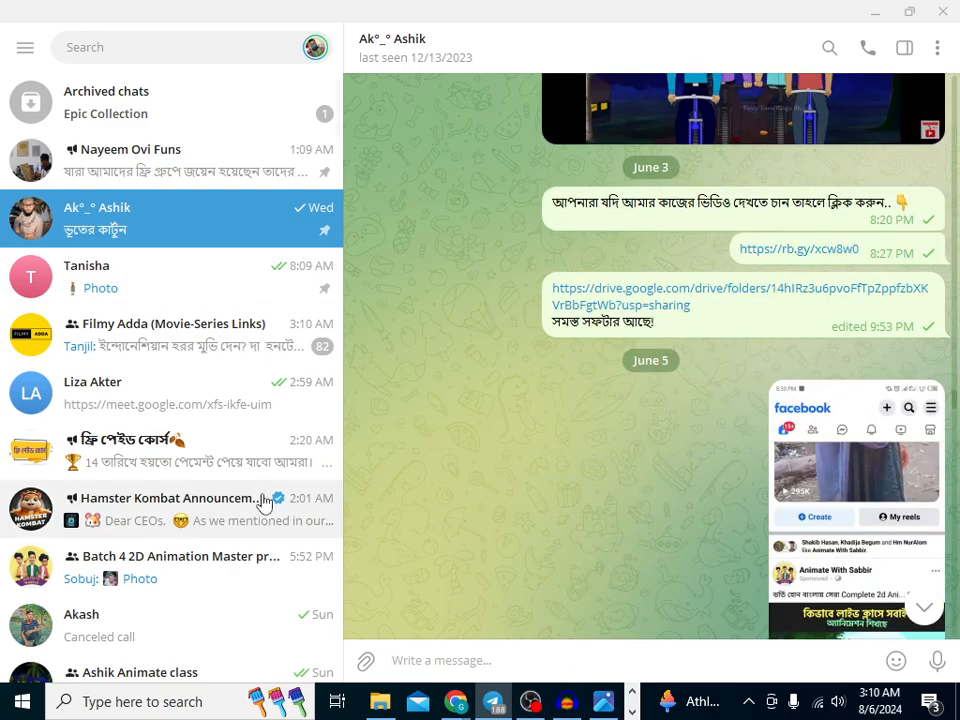
left_click(118, 405)
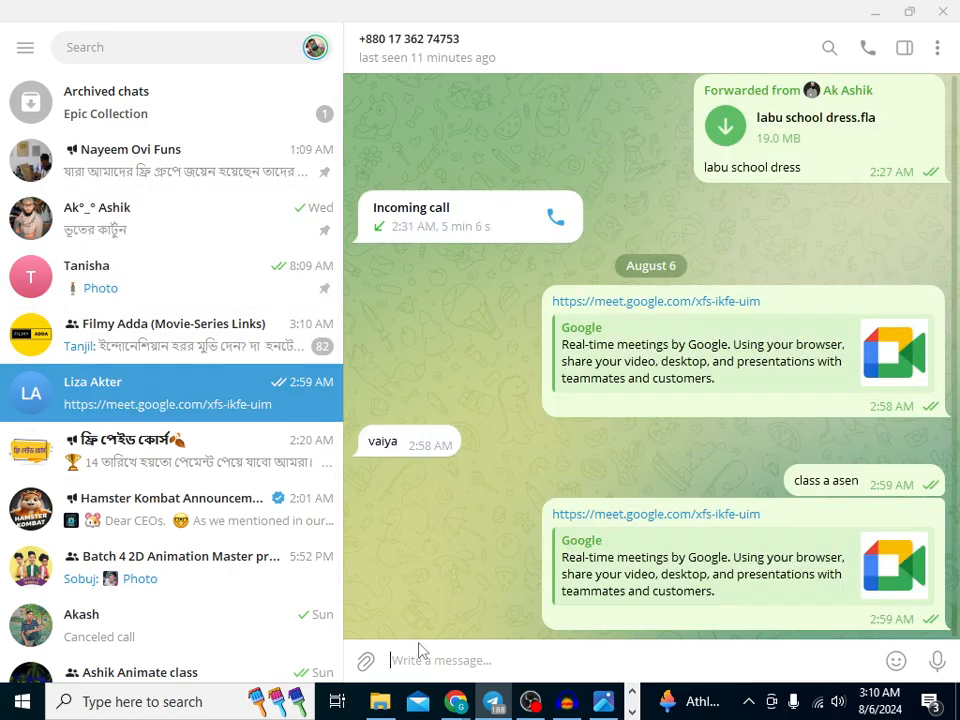
- Start attaching files to the student's chat and look through the folders on drive D for the effect files
left_click(365, 660)
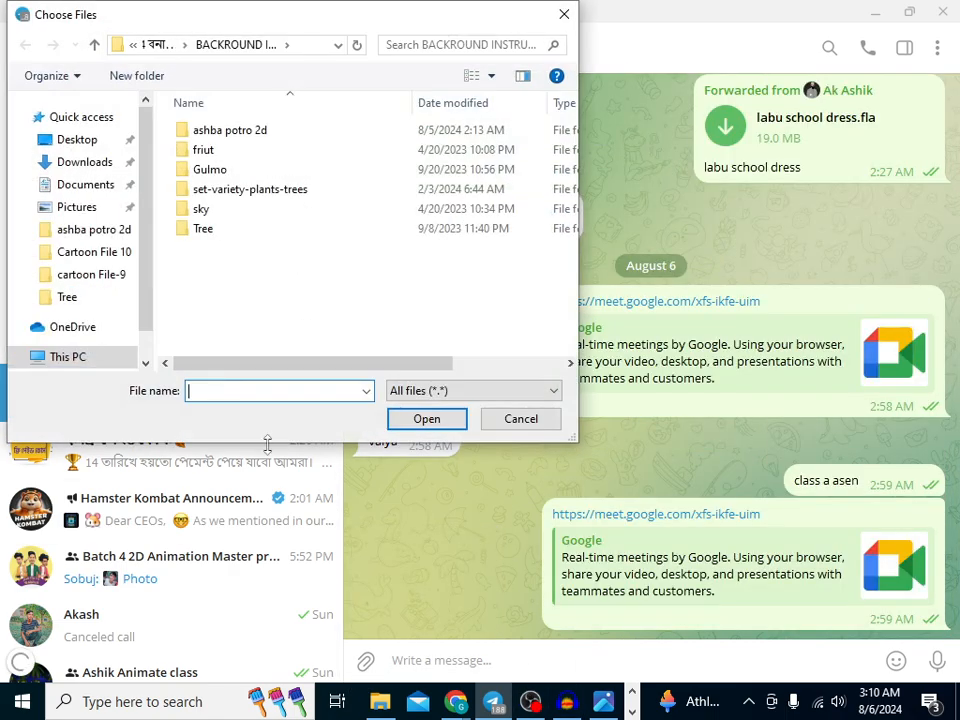
left_click(95, 46)
left_click(95, 46)
left_click(95, 46)
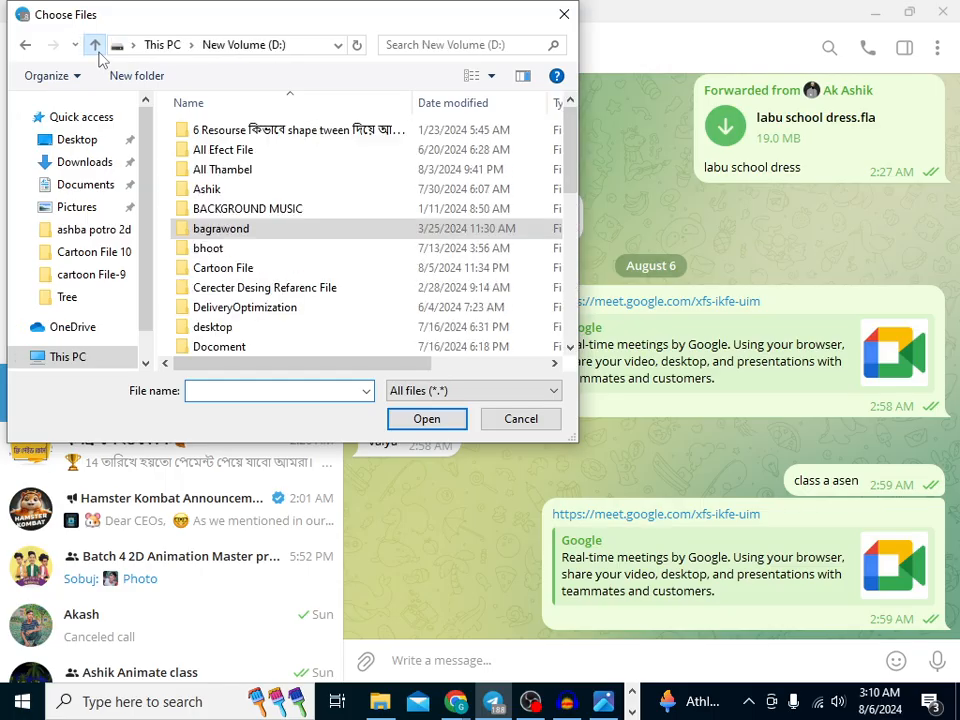
scroll(265, 320, "down", 6)
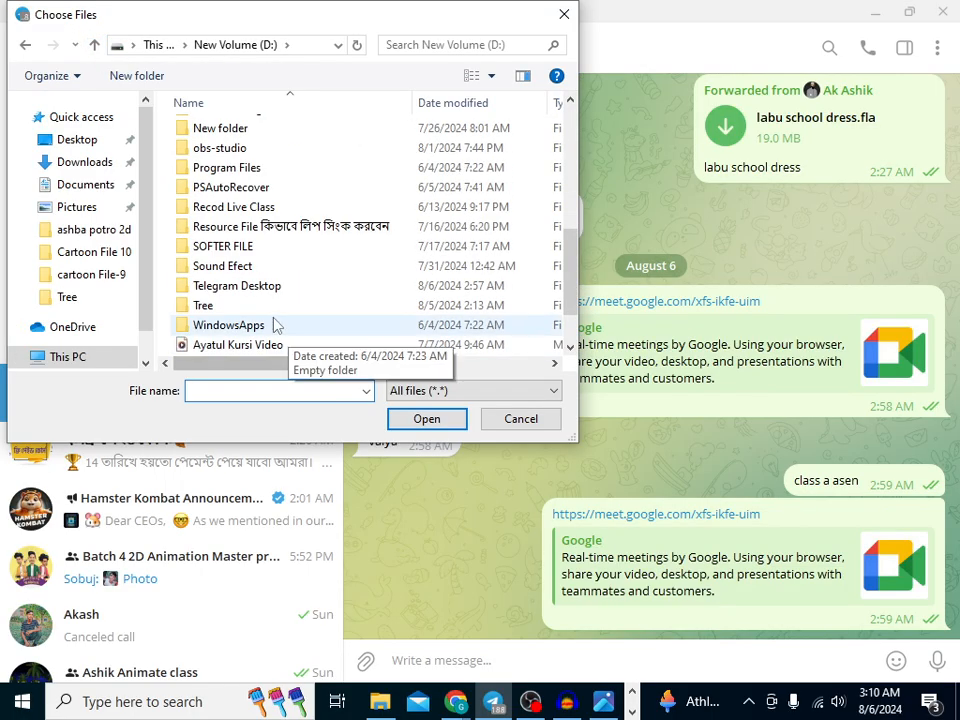
left_click(95, 46)
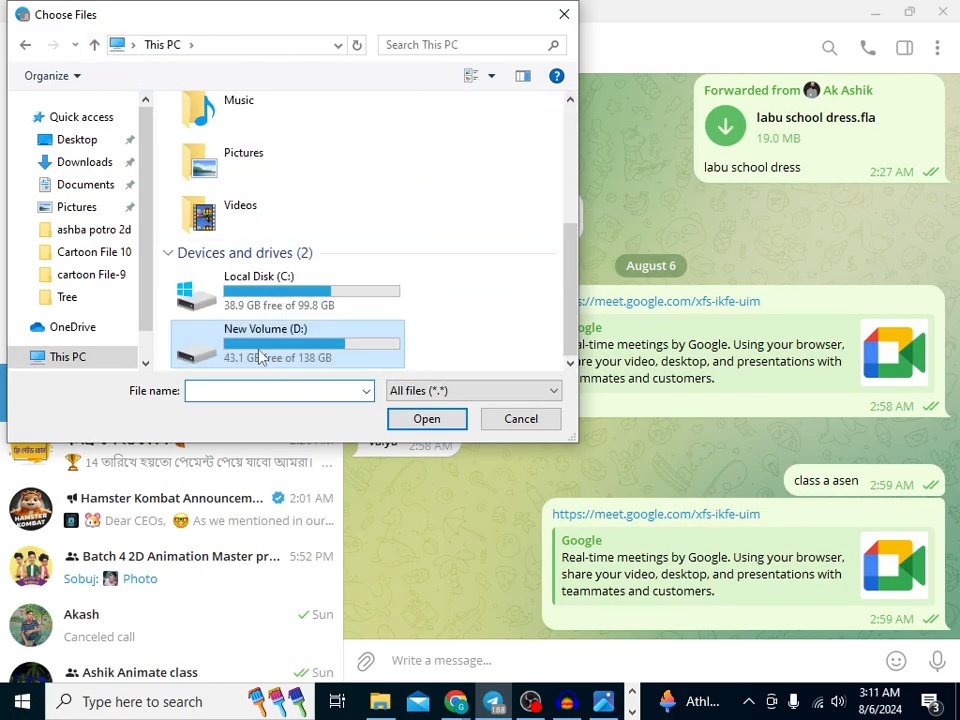
double_click(262, 352)
scroll(238, 253, "down", 5)
scroll(230, 290, "down", 1)
scroll(225, 320, "up", 6)
scroll(225, 332, "down", 6)
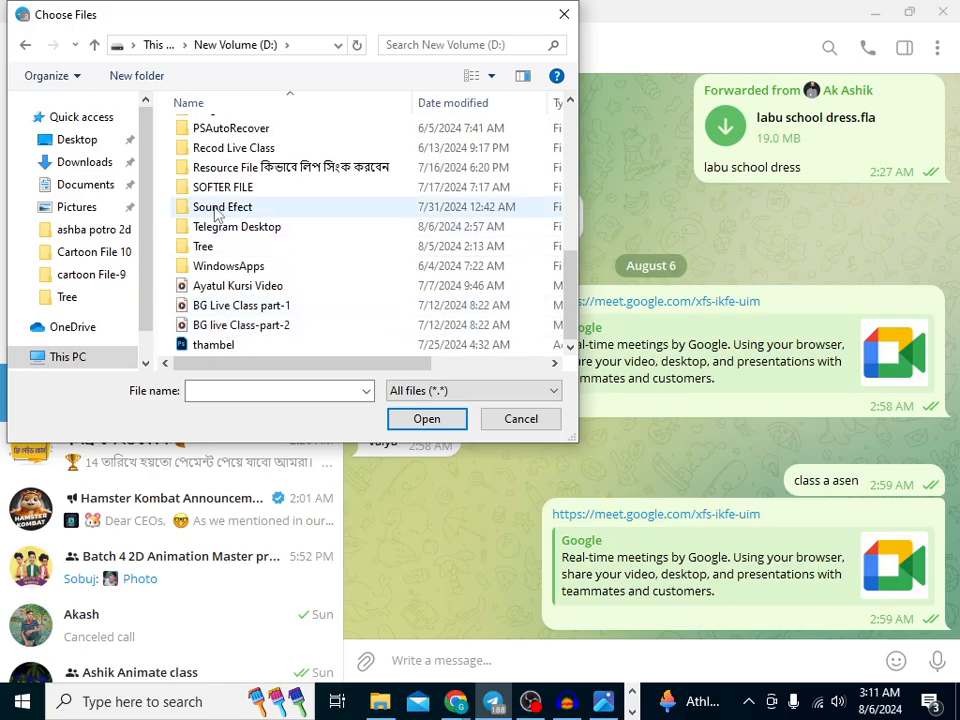
scroll(222, 258, "up", 2)
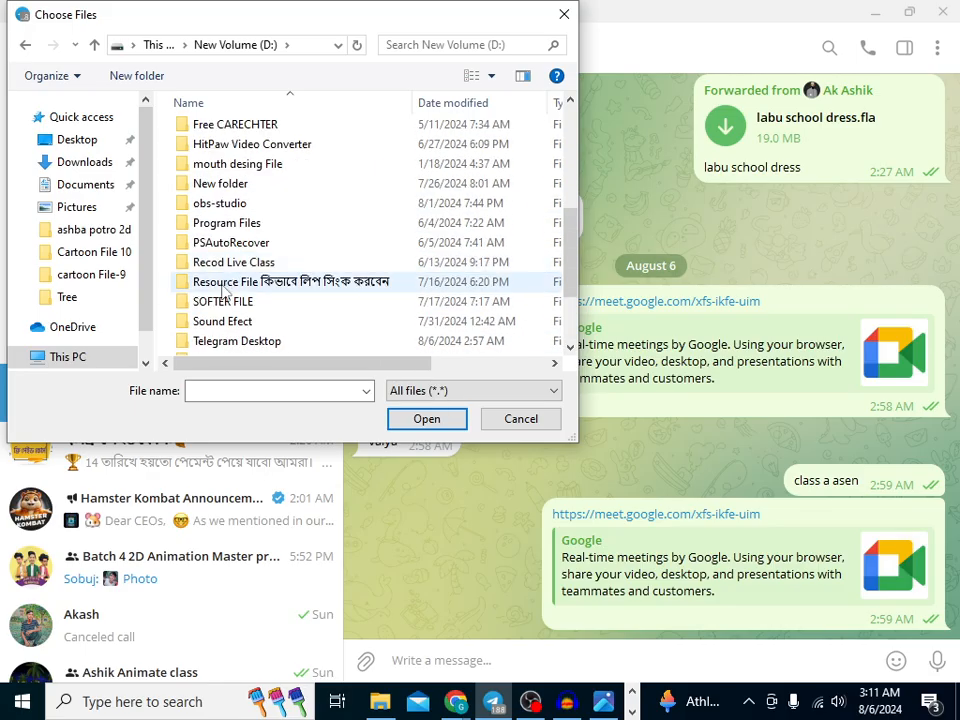
scroll(222, 290, "up", 5)
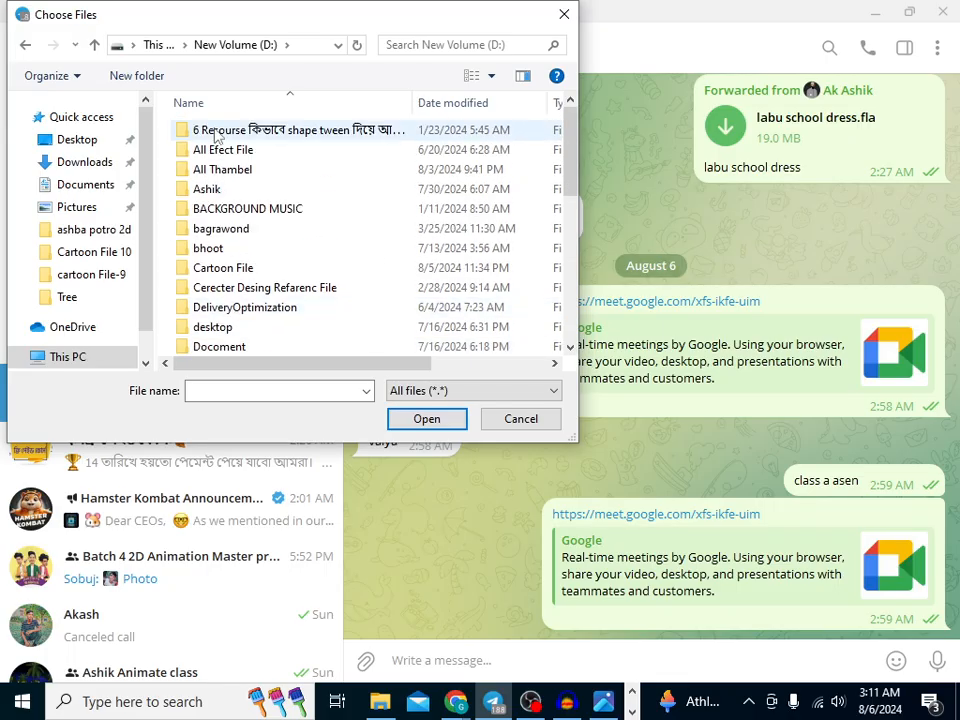
- Send Water all effects.fla and Water Bubbles Effects.fla from the All Efect File folder to the student's chat
double_click(218, 150)
scroll(242, 210, "down", 10)
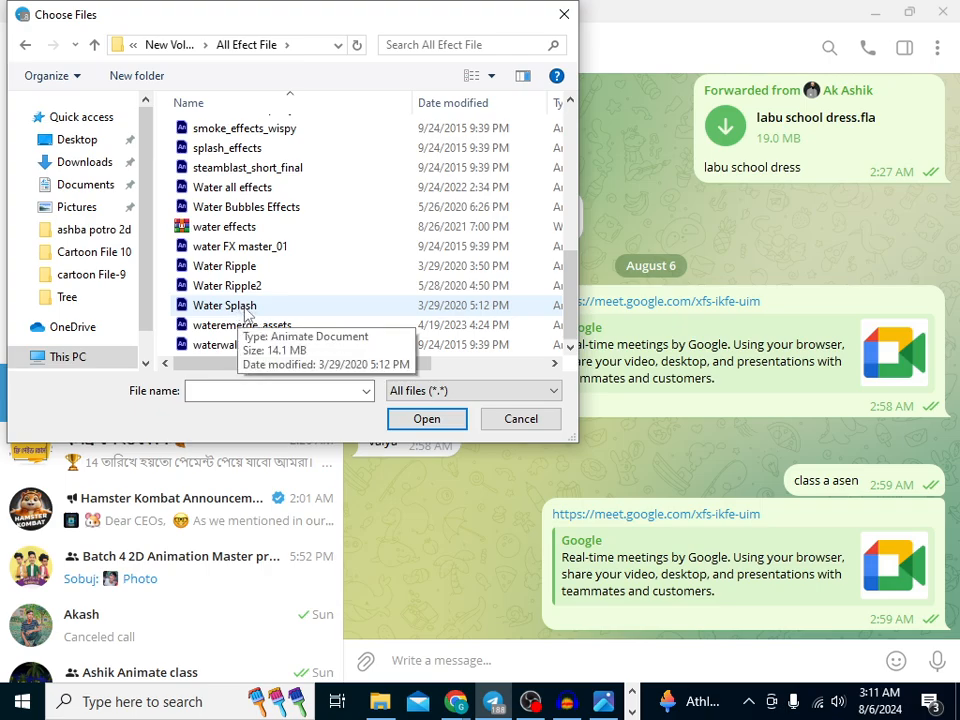
left_click(226, 192)
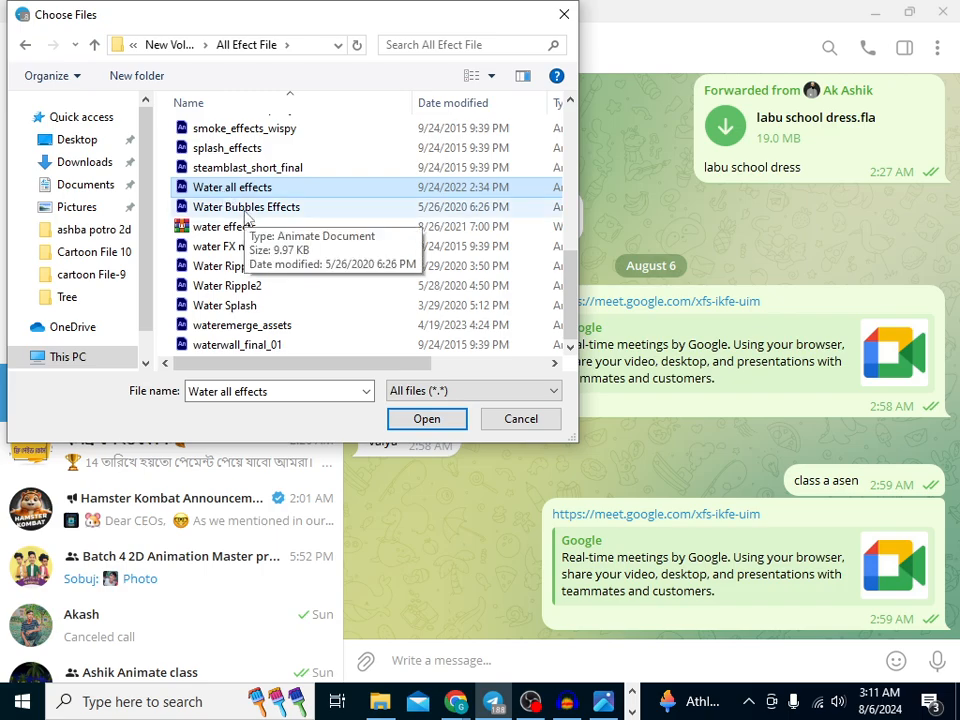
left_click(245, 207, "ctrl")
left_click(424, 419)
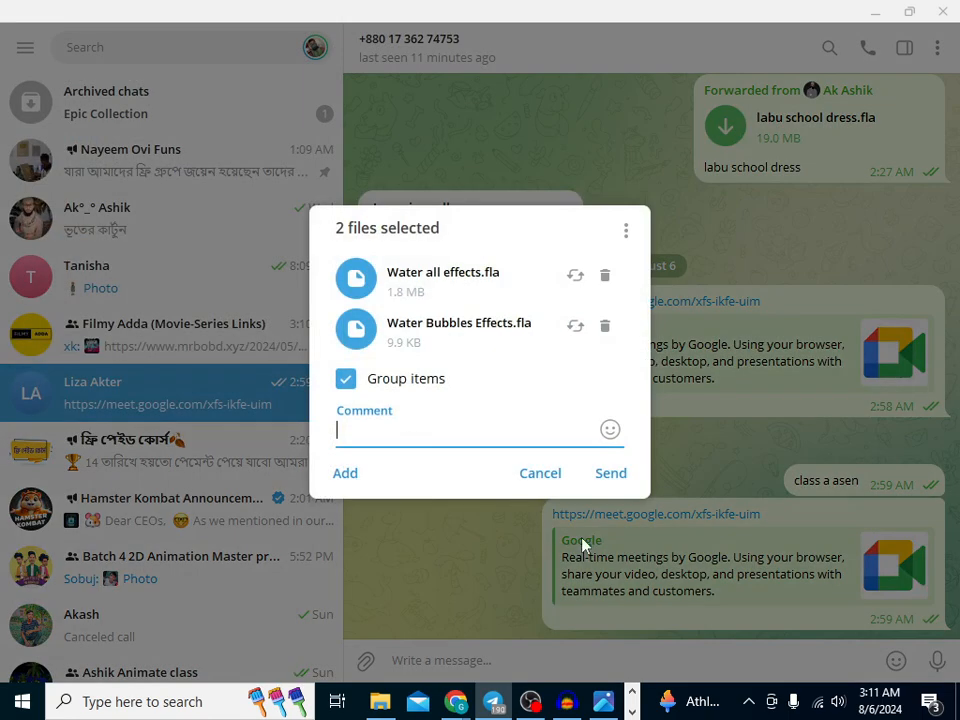
left_click(600, 477)
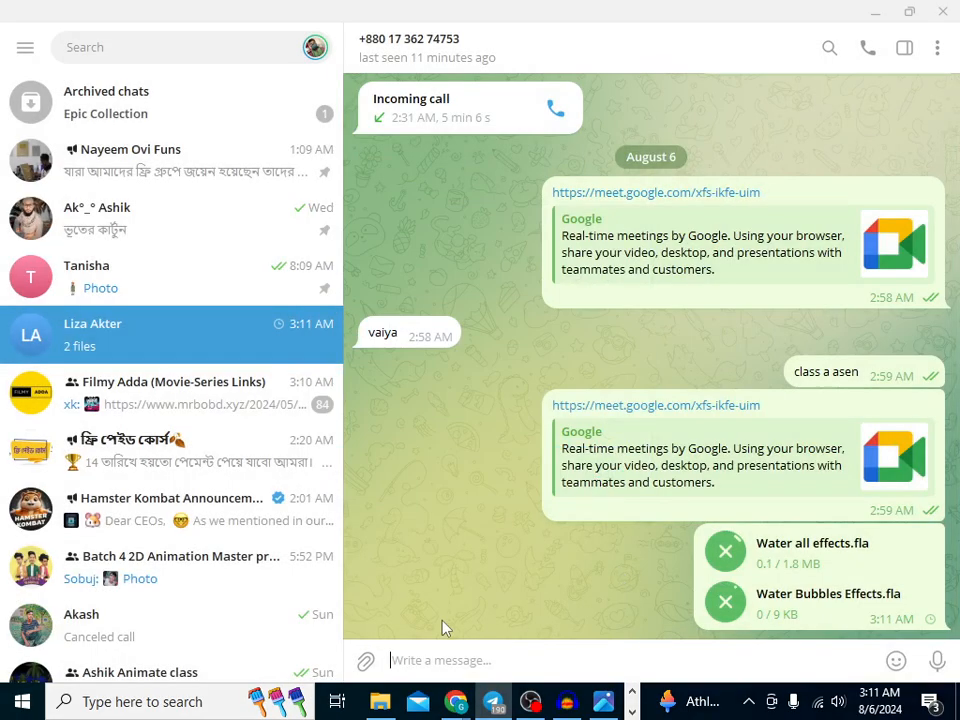
- Send Fire_effects.fla and fireFXmaster_01.fla from the All Efect File folder to the student's chat
left_click(366, 664)
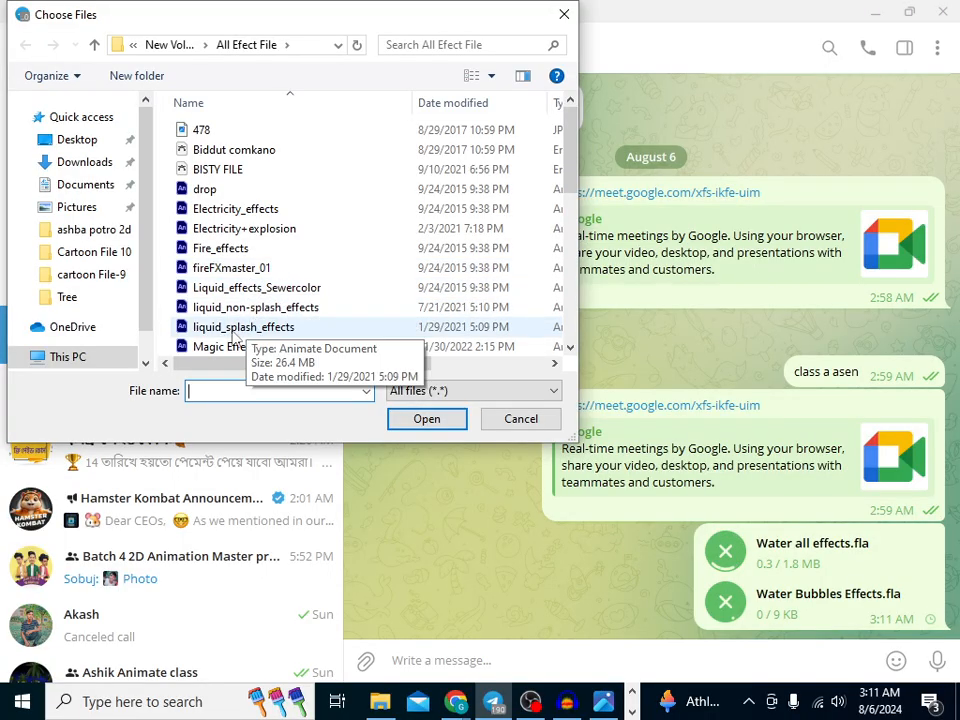
left_click(245, 256, "shift")
left_click(265, 307, "shift")
left_click(265, 307)
left_click(235, 209)
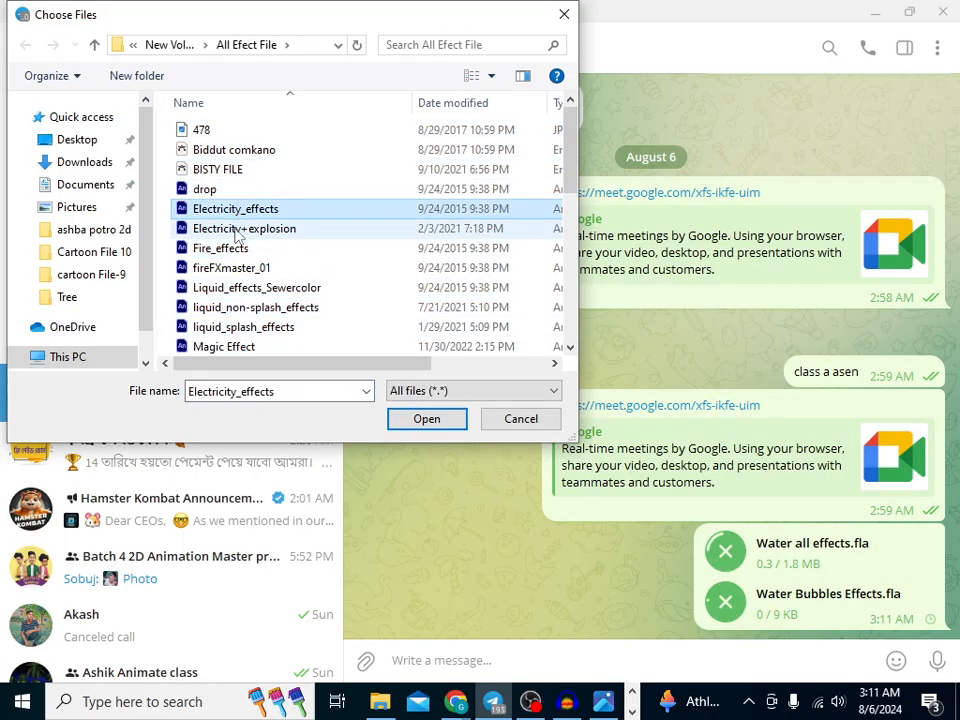
left_click(231, 228)
left_click(231, 248)
left_click(228, 268, "shift")
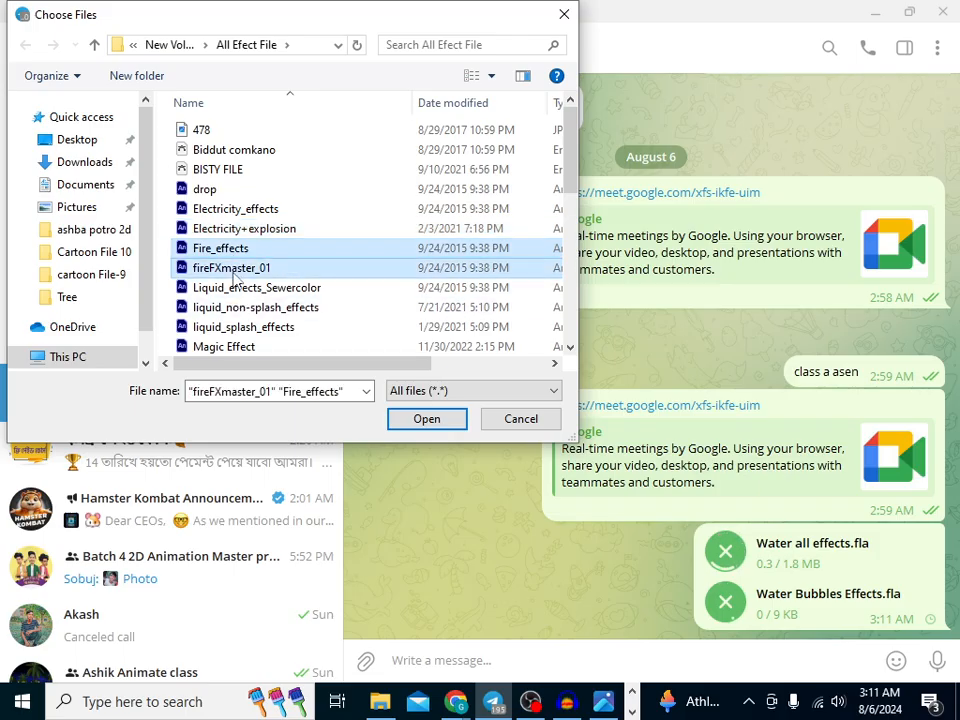
left_click(420, 419)
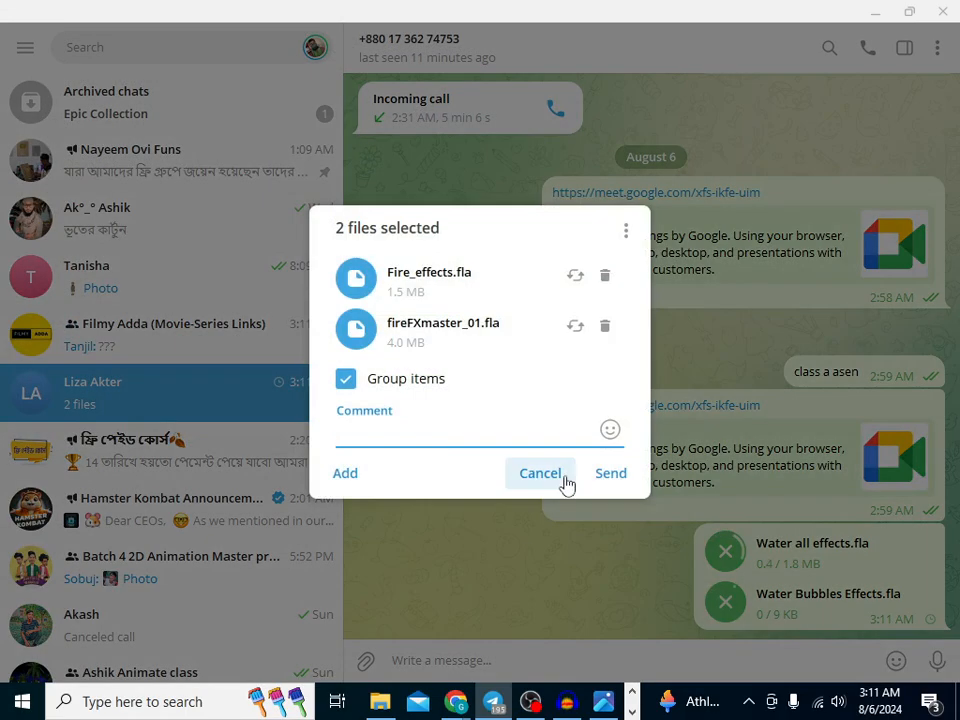
left_click(611, 473)
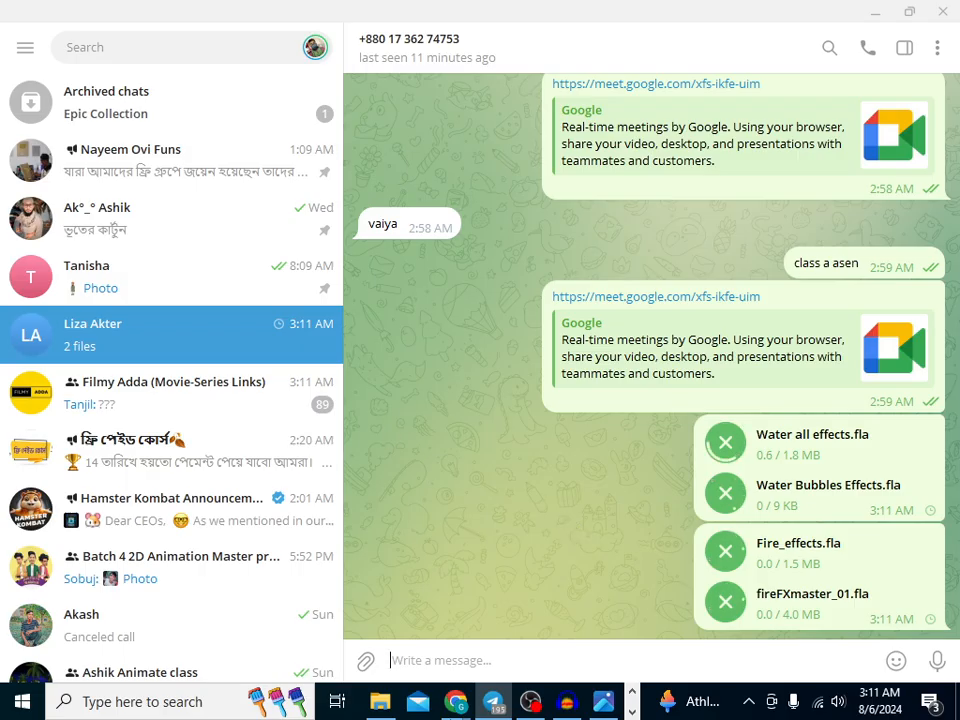
- Send the six water effect files from water FX master_01.fla through waterwall_final_01.fla to the student's chat
left_click(366, 660)
scroll(253, 306, "down", 6)
scroll(250, 312, "down", 1)
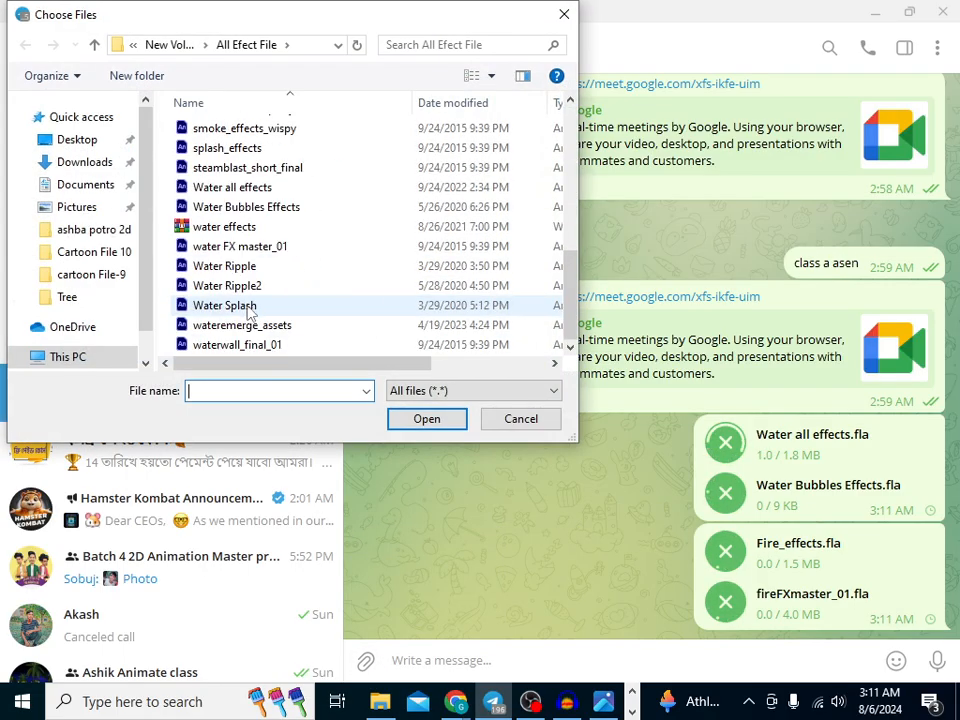
left_click(240, 246)
left_click(292, 345, "shift")
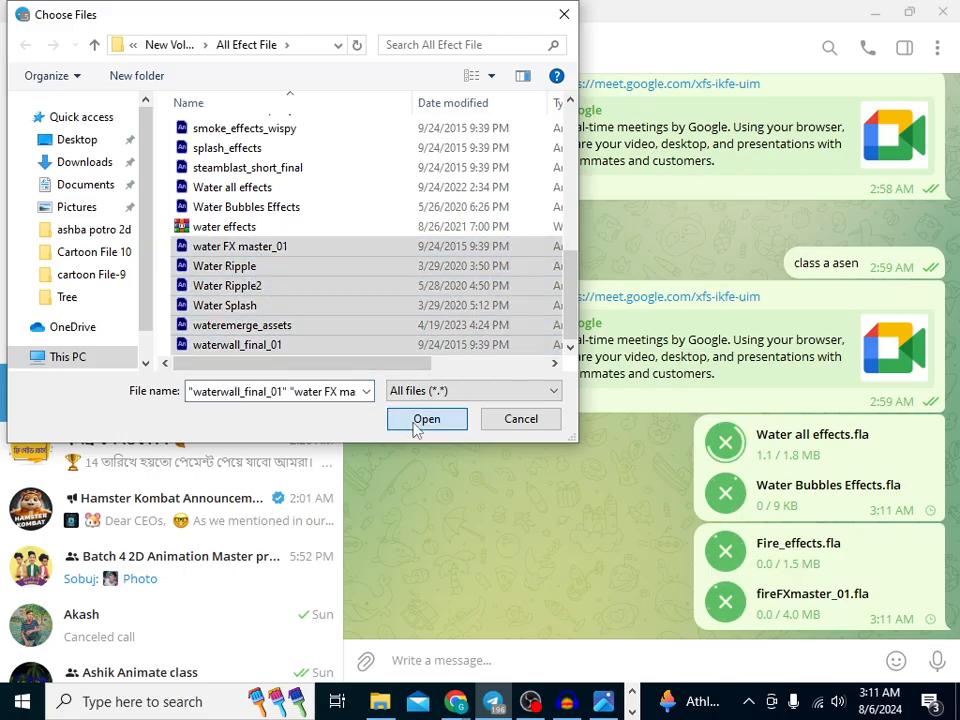
left_click(420, 421)
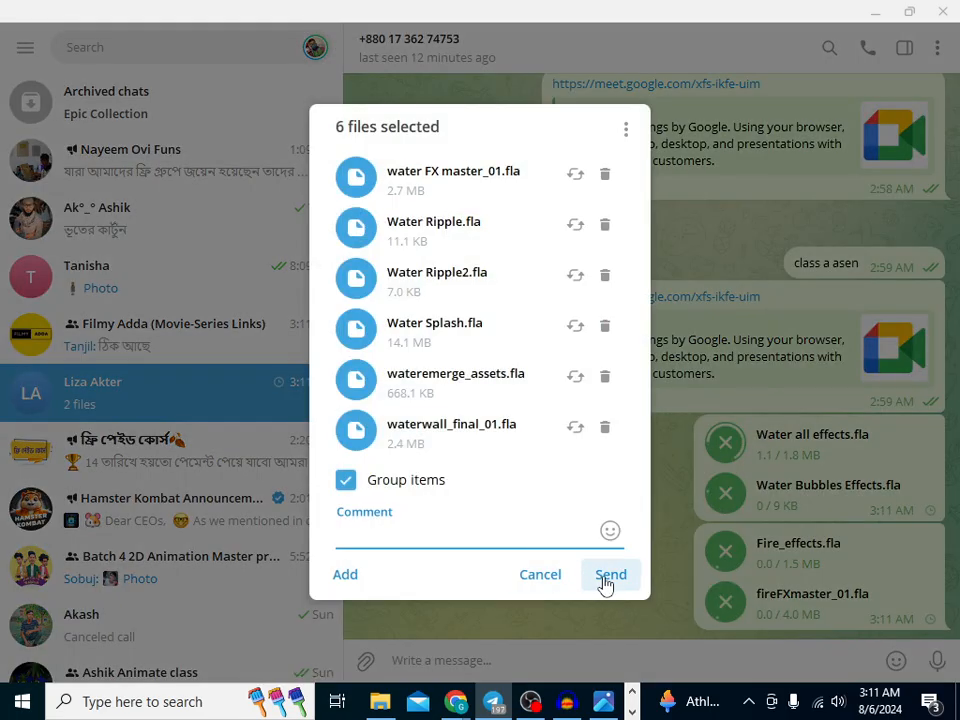
left_click(605, 580)
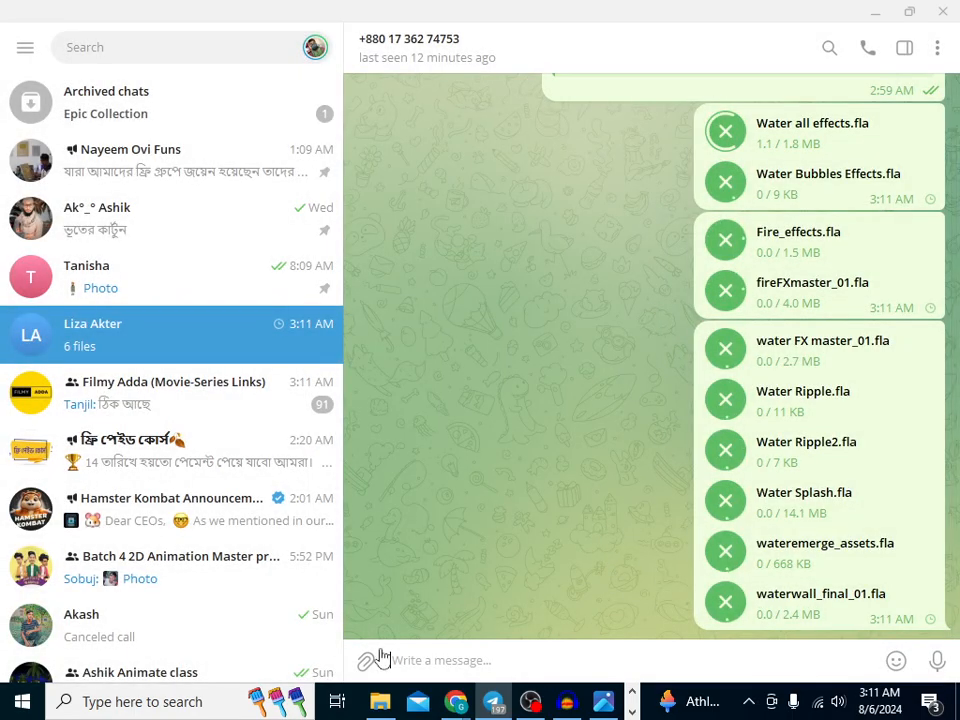
- Send Magic Effect.fla, Mesic Effect 1.fla, Mesic Effect 2.fla, multiple_images.fla and multiple_images_02.fla to the student's chat
left_click(366, 660)
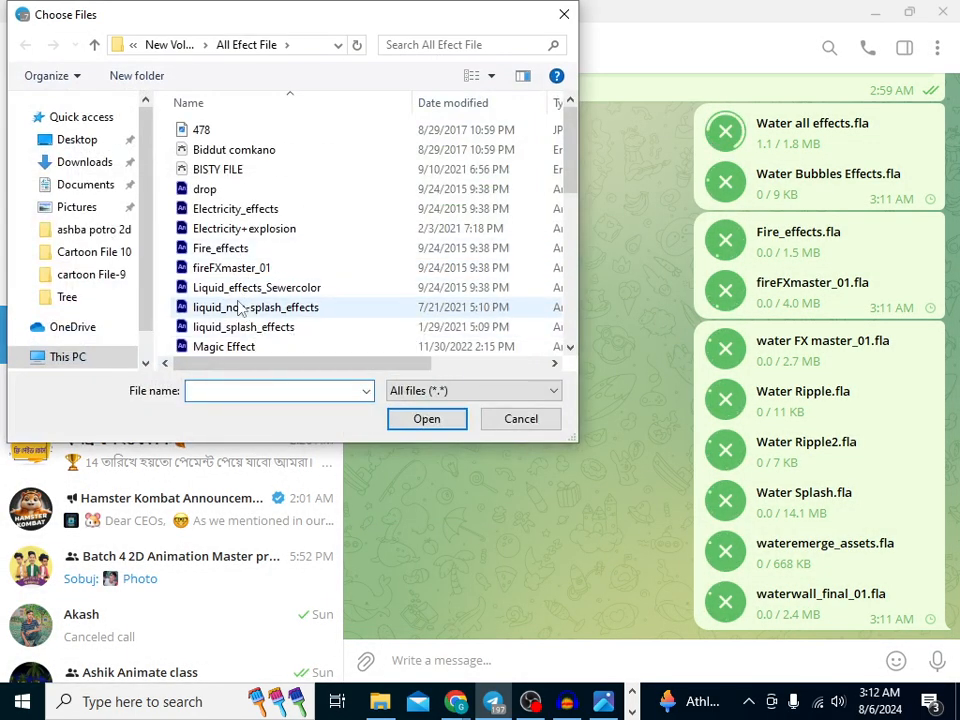
scroll(238, 260, "down", 5)
scroll(250, 270, "up", 4)
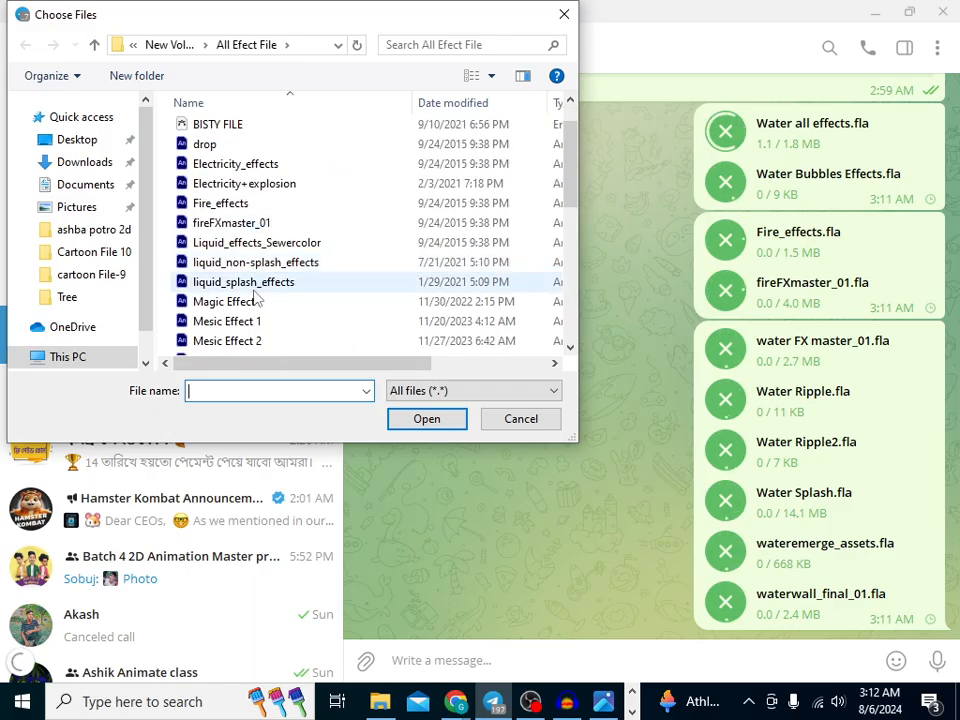
scroll(248, 300, "down", 3)
scroll(248, 316, "down", 1)
scroll(246, 318, "up", 3)
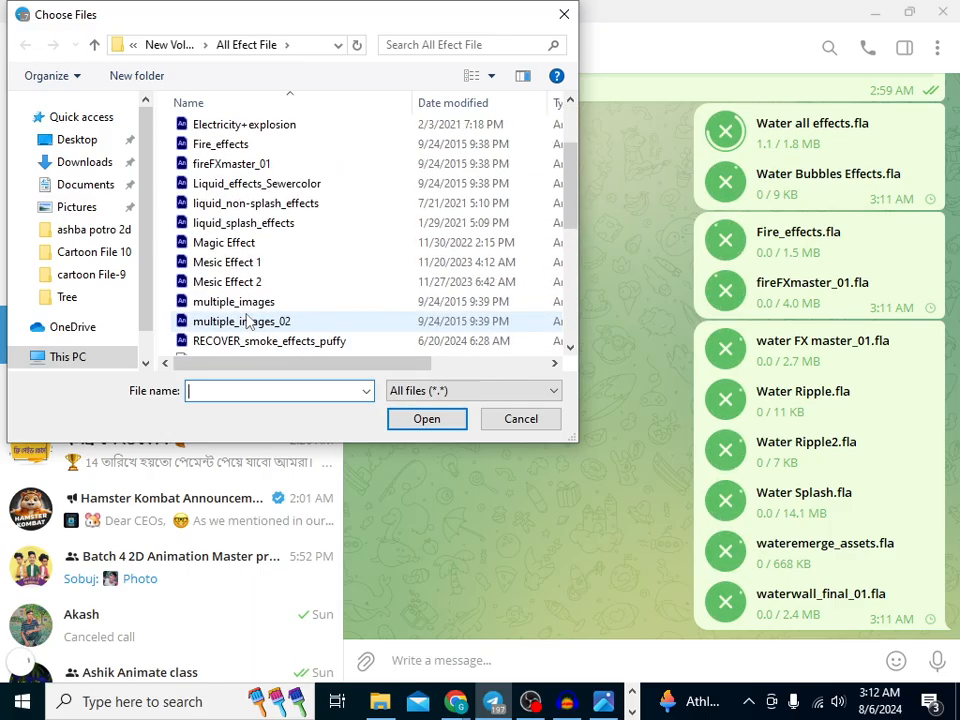
left_click(222, 250)
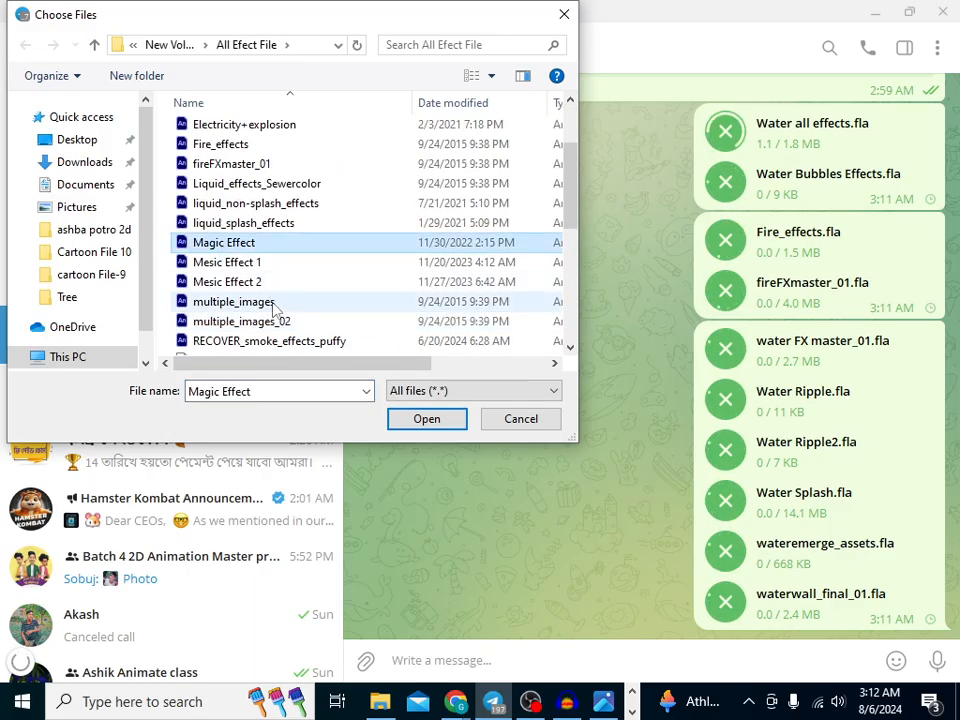
left_click(277, 324, "shift")
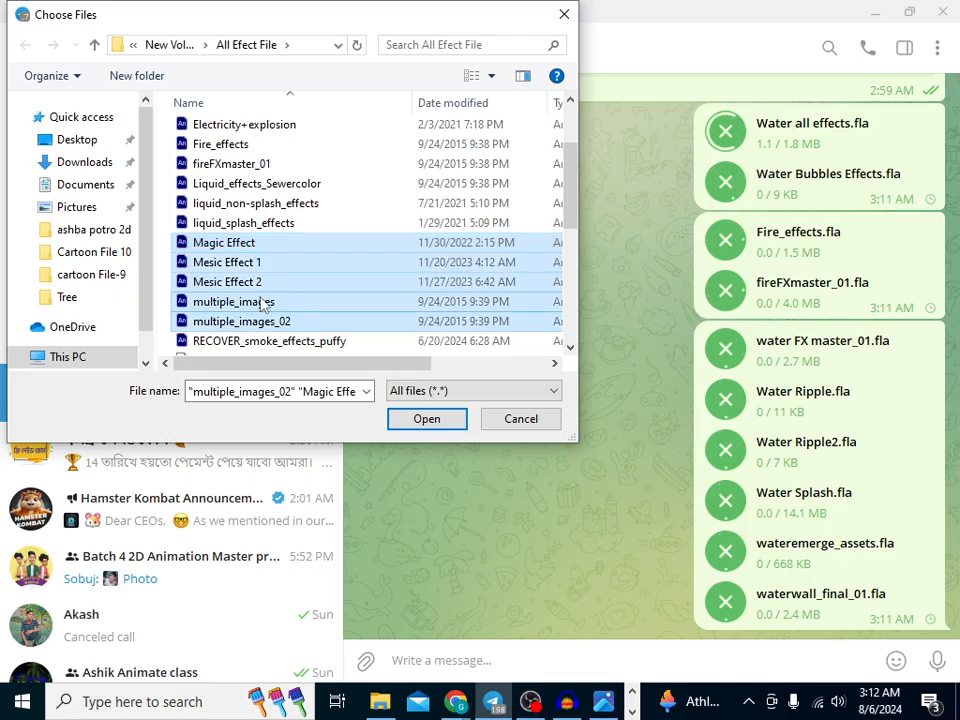
left_click(424, 419)
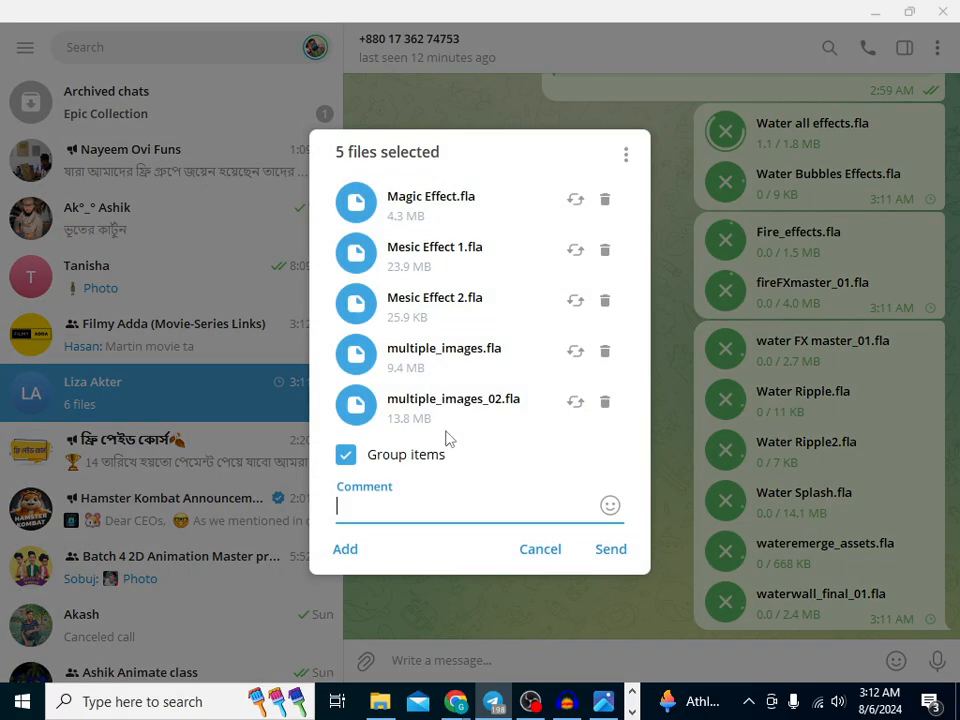
left_click(608, 551)
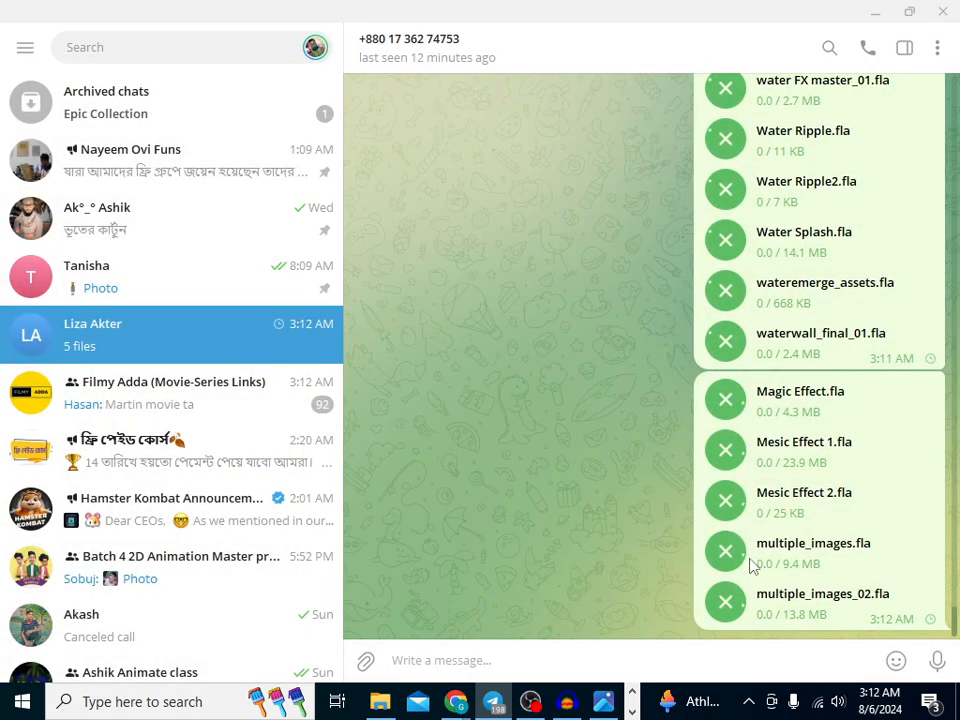
- Look over the sent effect files and the pinned chat containing the character photo, and minimize Telegram
scroll(745, 530, "up", 3)
scroll(735, 486, "up", 2)
scroll(735, 488, "down", 5)
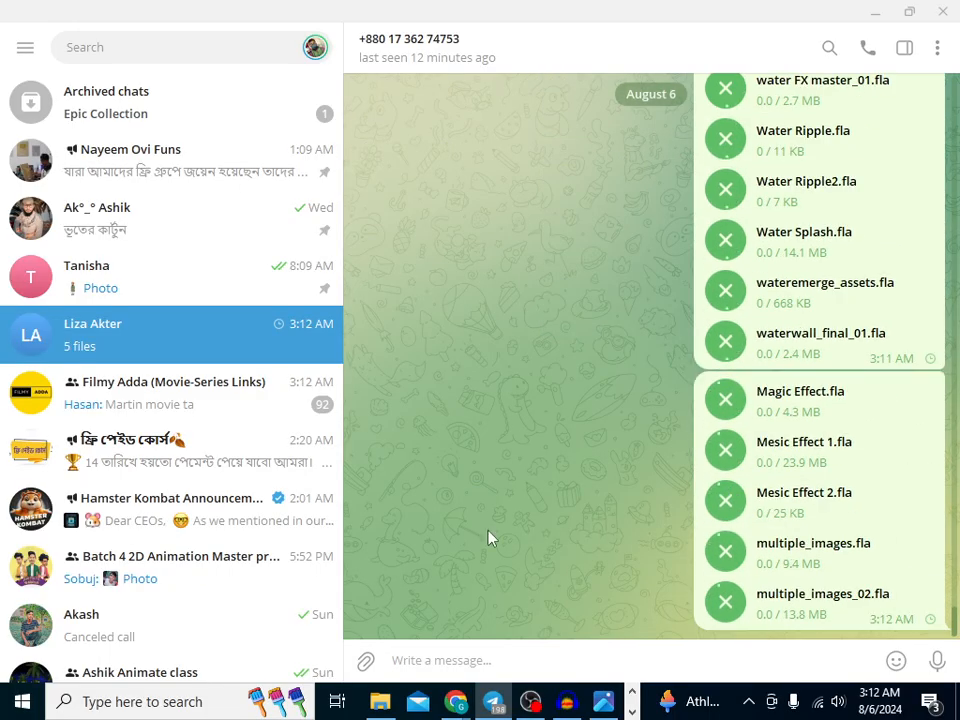
left_click(131, 285)
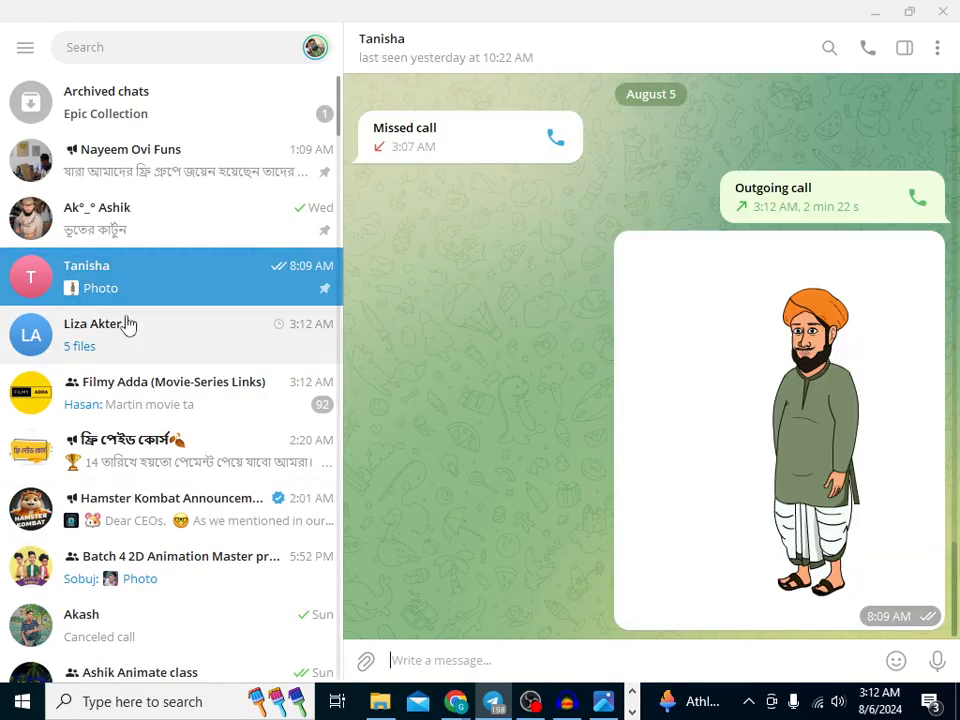
left_click(193, 342)
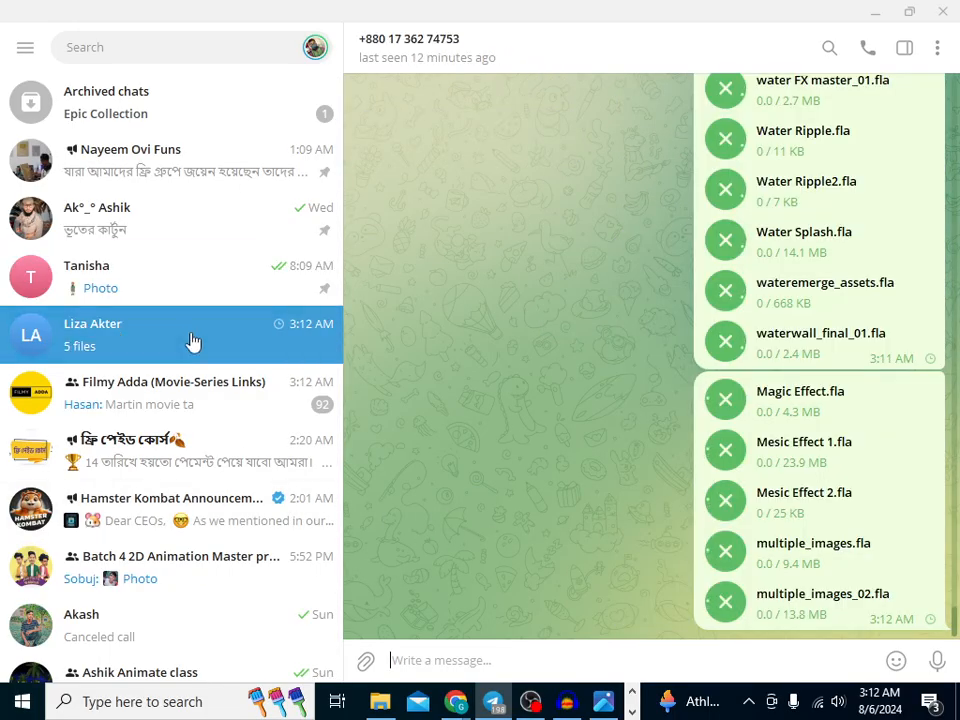
left_click(873, 20)
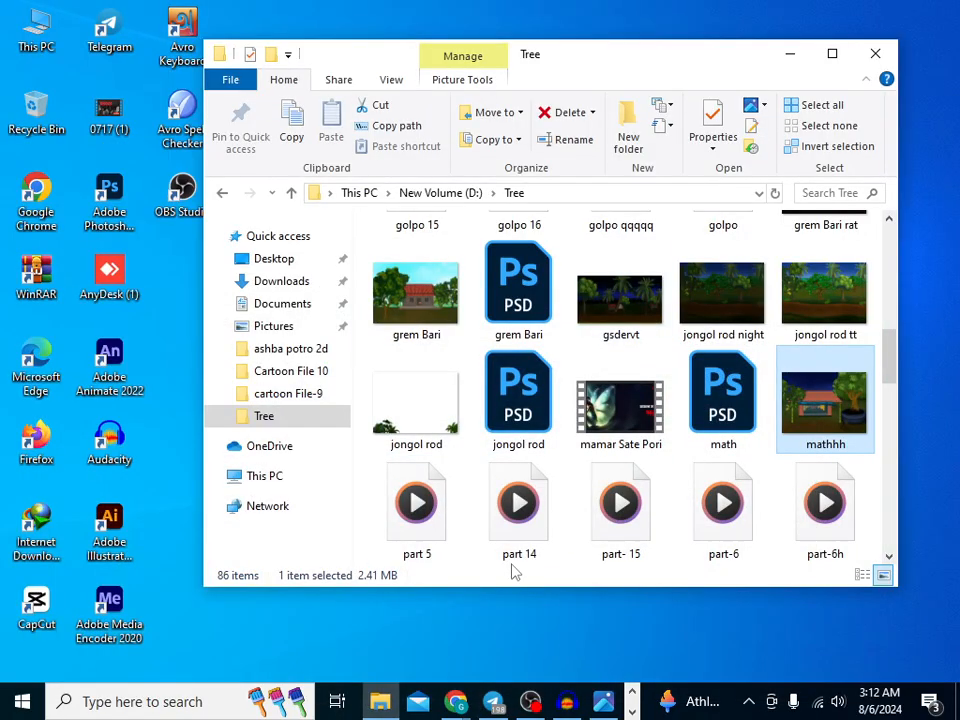
- View the mathhh background image from the Tree folder and close the image viewer and folder windows
double_click(828, 415)
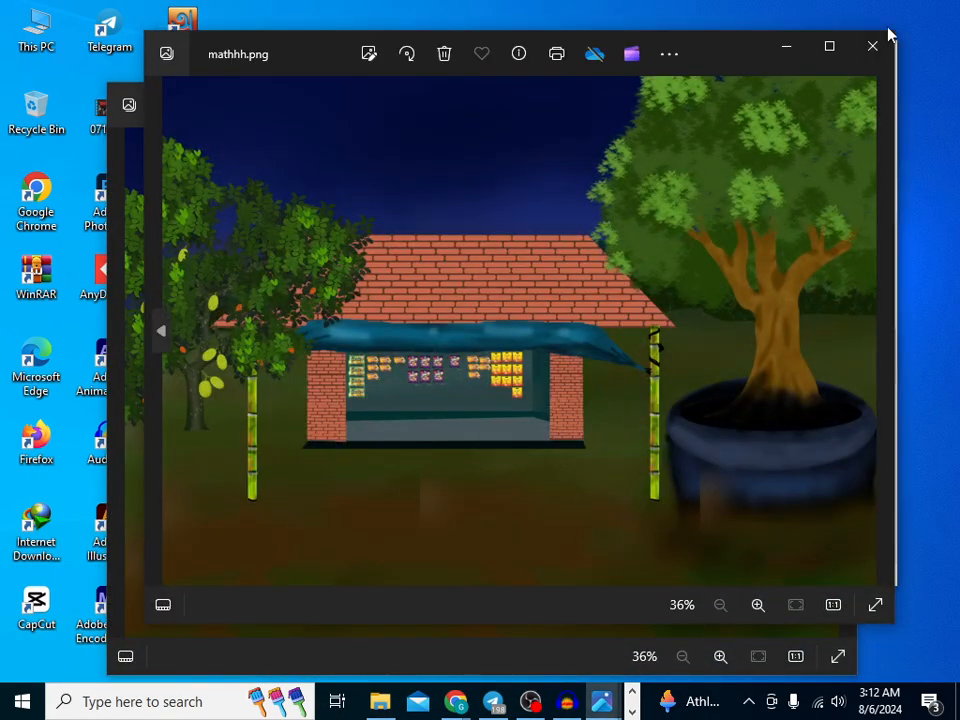
left_click(873, 47)
left_click(874, 51)
left_click(836, 96)
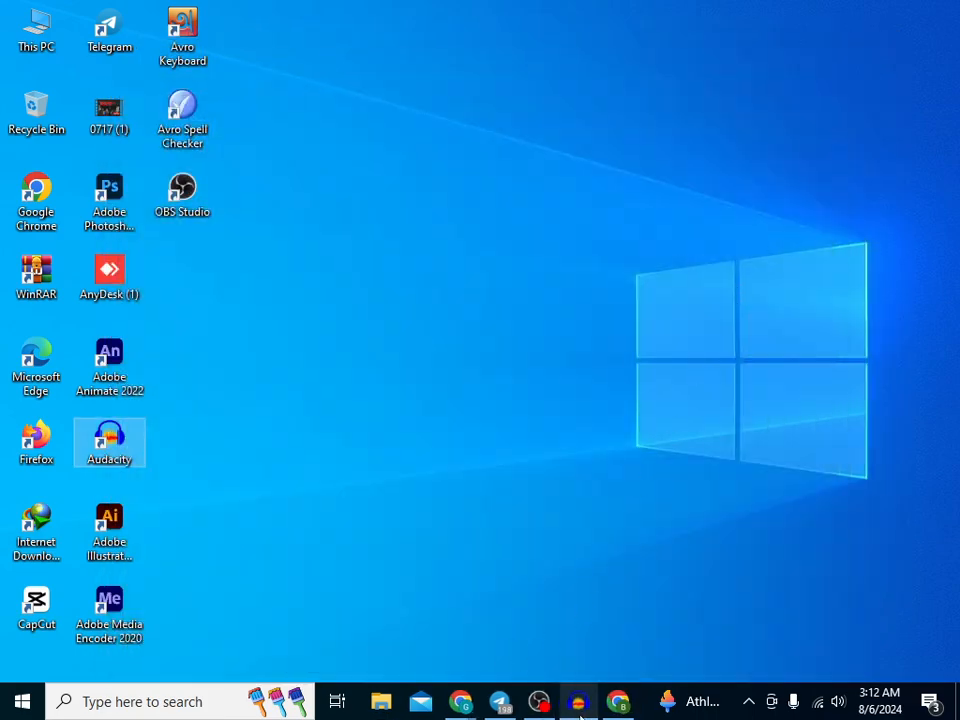
- Check the folder upload's progress in Google Drive and switch to the story script in Google Docs
left_click(618, 702)
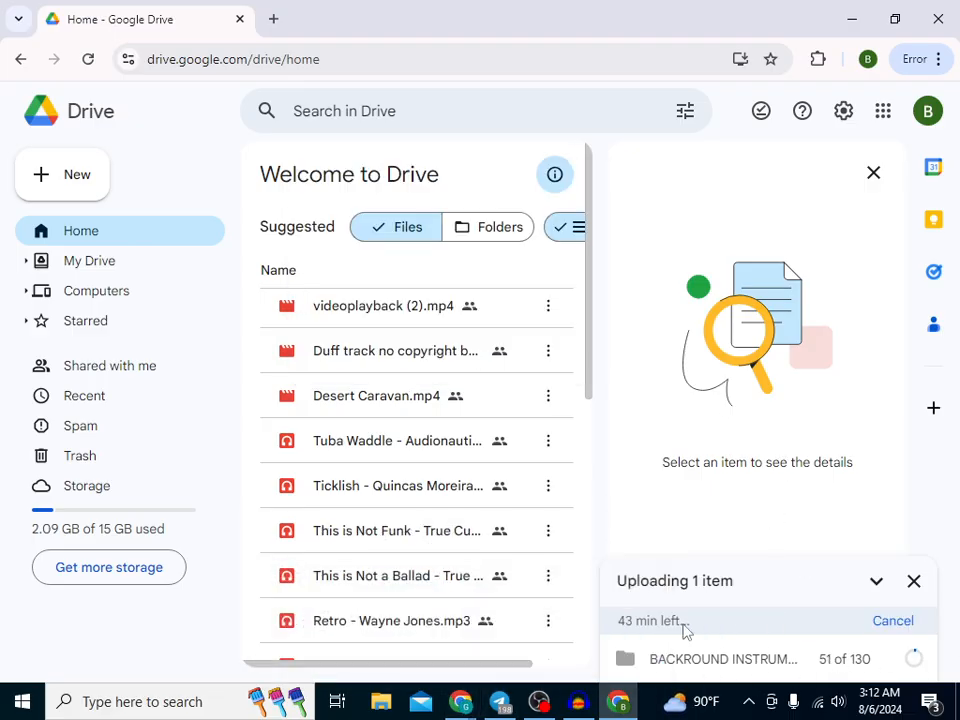
left_click(851, 20)
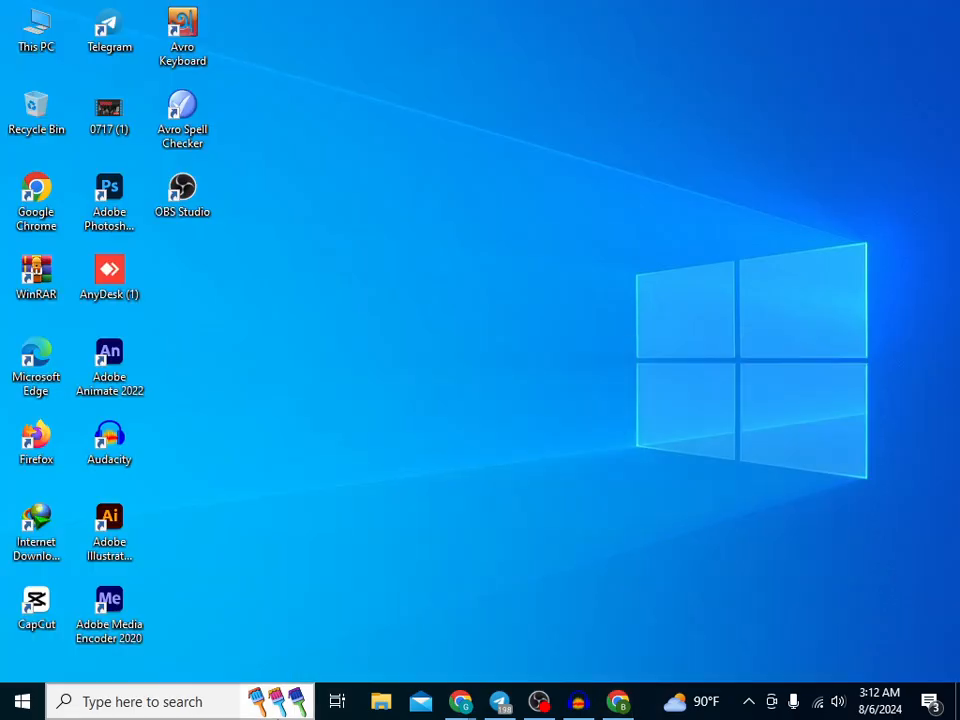
mouse_move(467, 712)
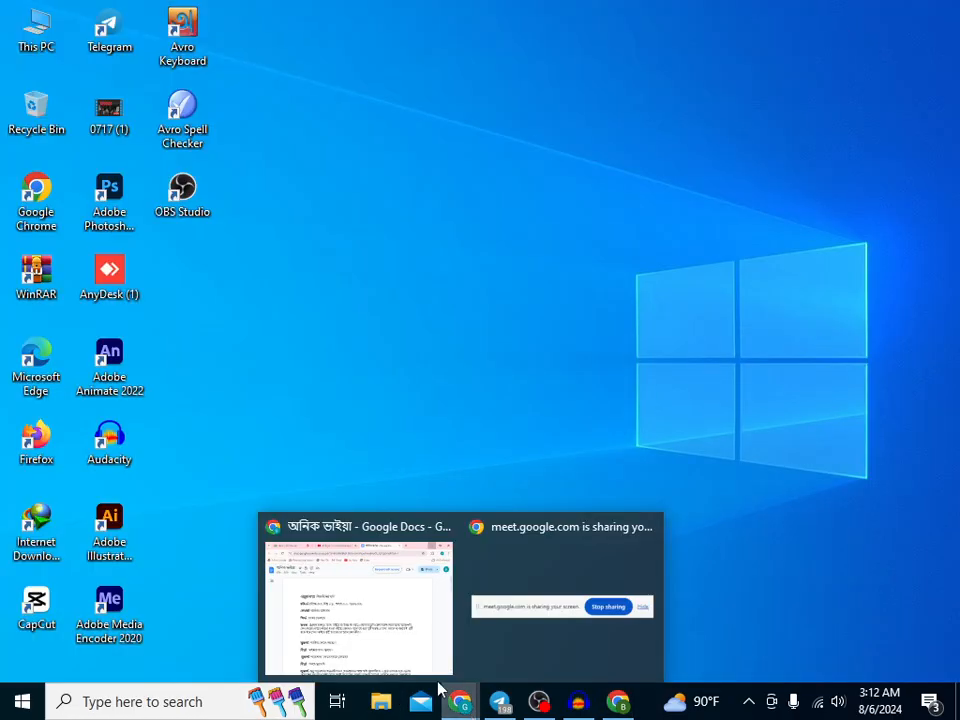
left_click(368, 602)
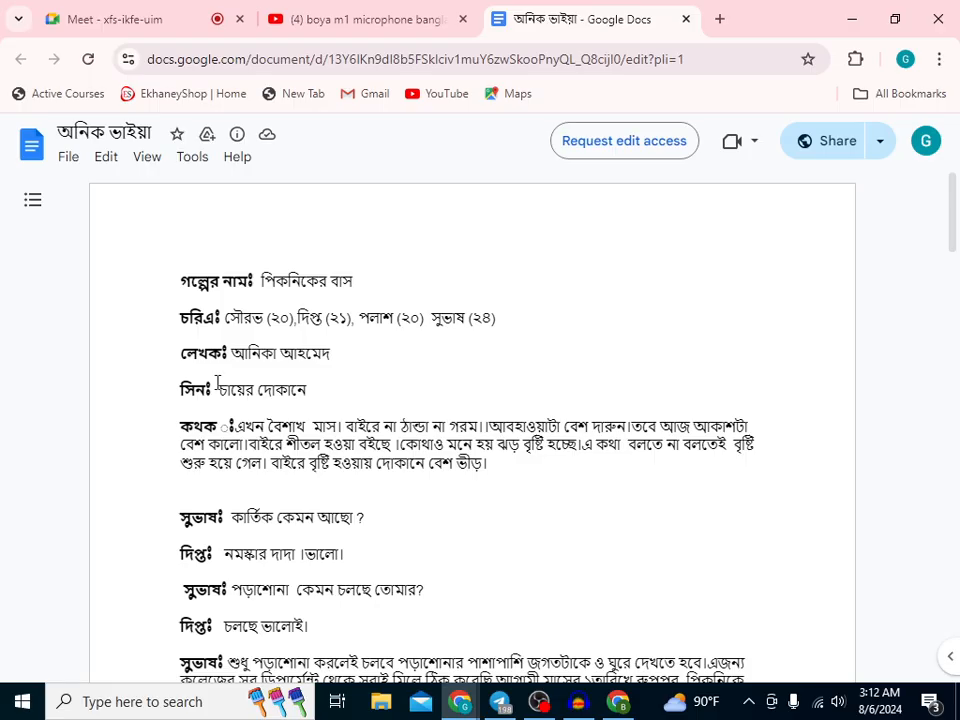
- Read the scene line চায়ের দোকানে near the start of the story script, highlighting its text
left_click_drag(222, 381, 326, 386)
left_click(330, 383)
scroll(280, 388, "down", 1)
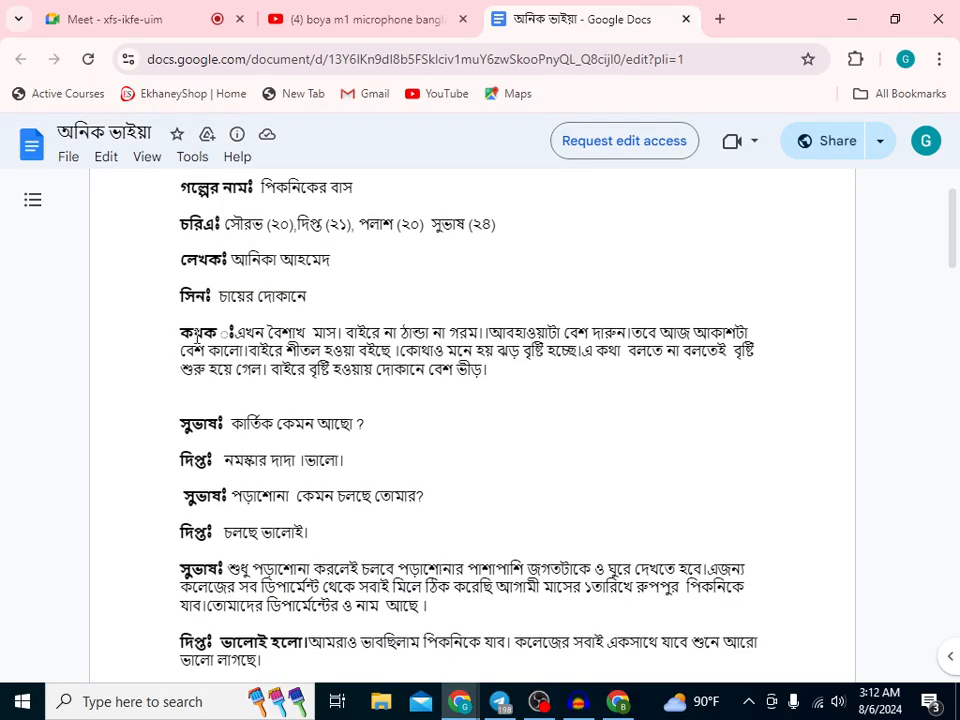
- Examine the narrator's label (কথক) and opening paragraph of the script, highlighting them as a reading guide
left_click_drag(186, 331, 211, 331)
left_click_drag(232, 330, 487, 373)
left_click(487, 373)
triple_click(195, 346)
left_click(398, 388)
triple_click(200, 332)
left_click(454, 381)
triple_click(187, 332)
left_click(452, 392)
- Examine the speaker names and first dialogue lines below the narration, and skim through the following scenes
left_click_drag(185, 426, 243, 429)
left_click(250, 426)
left_click_drag(233, 423, 260, 424)
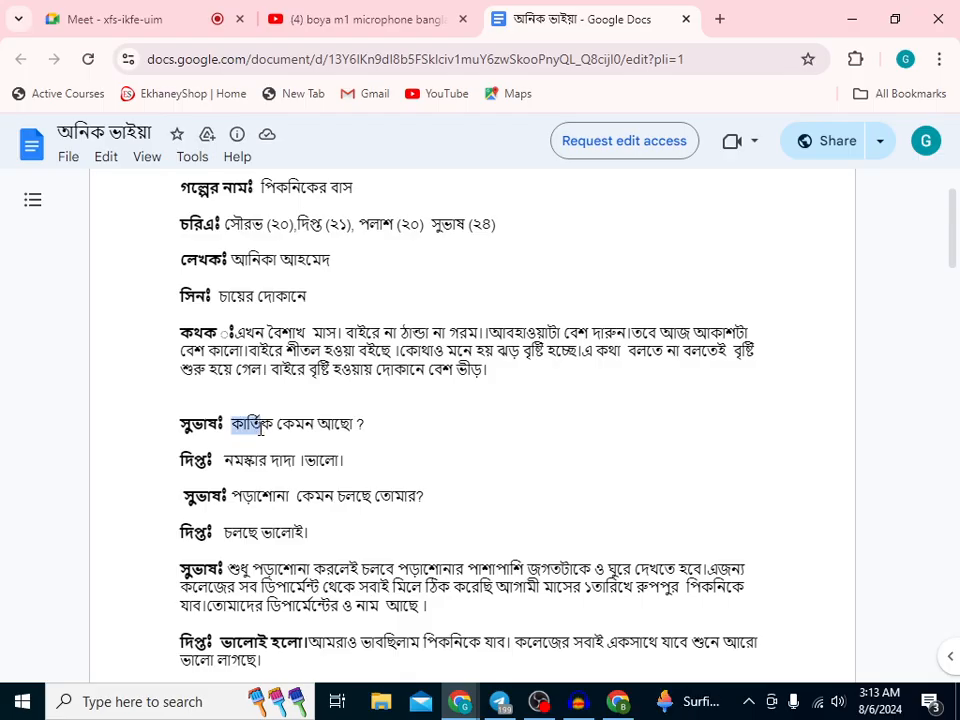
left_click(219, 463)
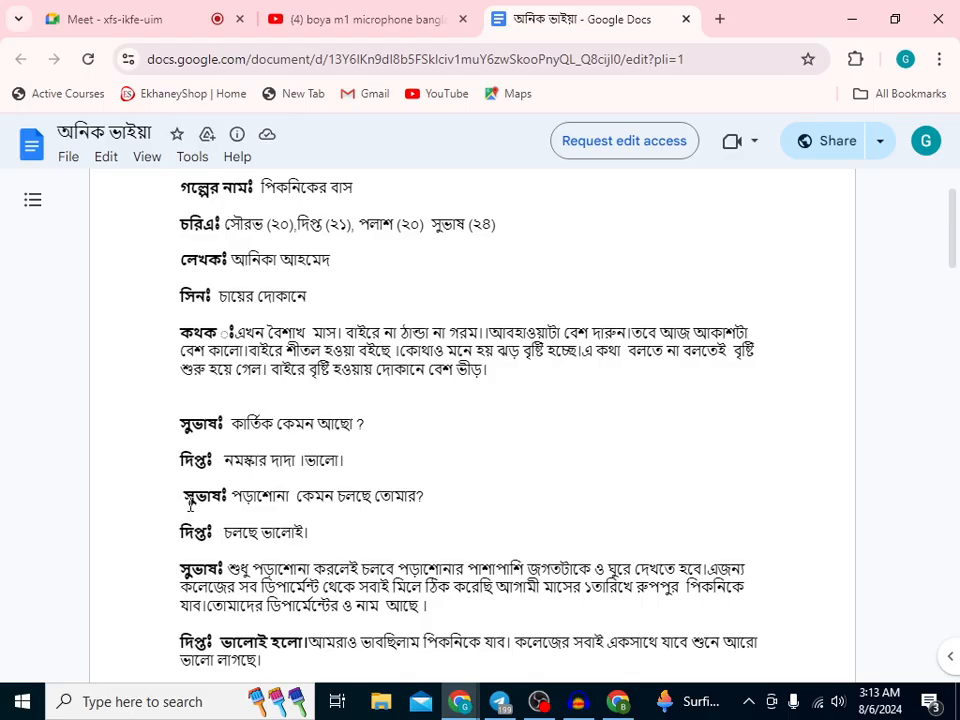
left_click_drag(188, 500, 238, 499)
left_click(232, 500)
double_click(197, 460)
left_click(242, 420)
scroll(193, 390, "down", 2)
scroll(259, 510, "up", 2)
scroll(268, 511, "down", 3)
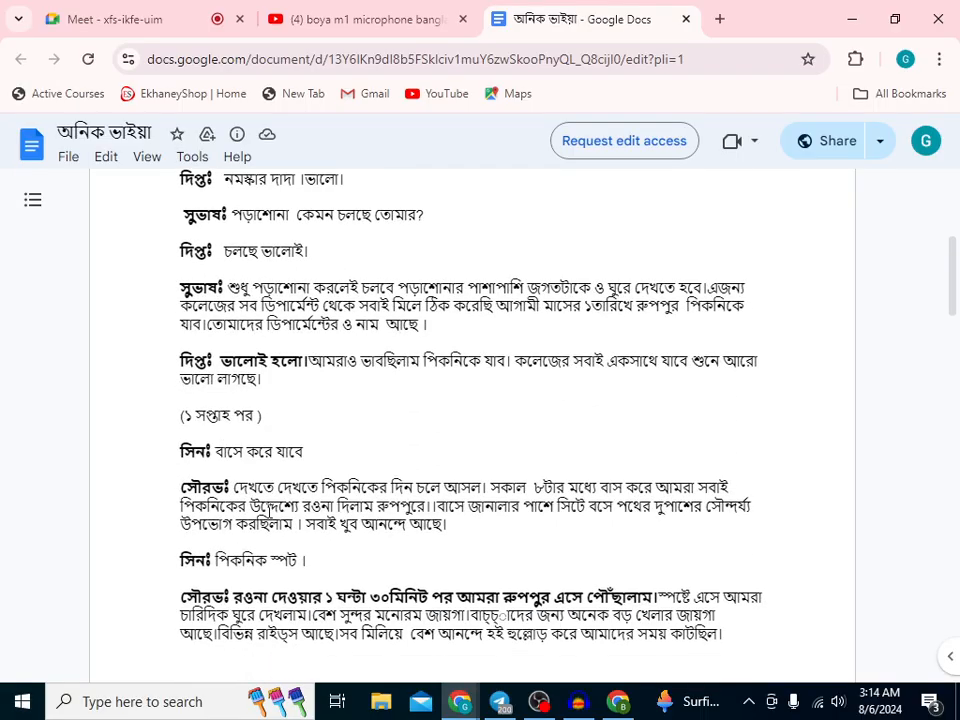
scroll(261, 483, "up", 3)
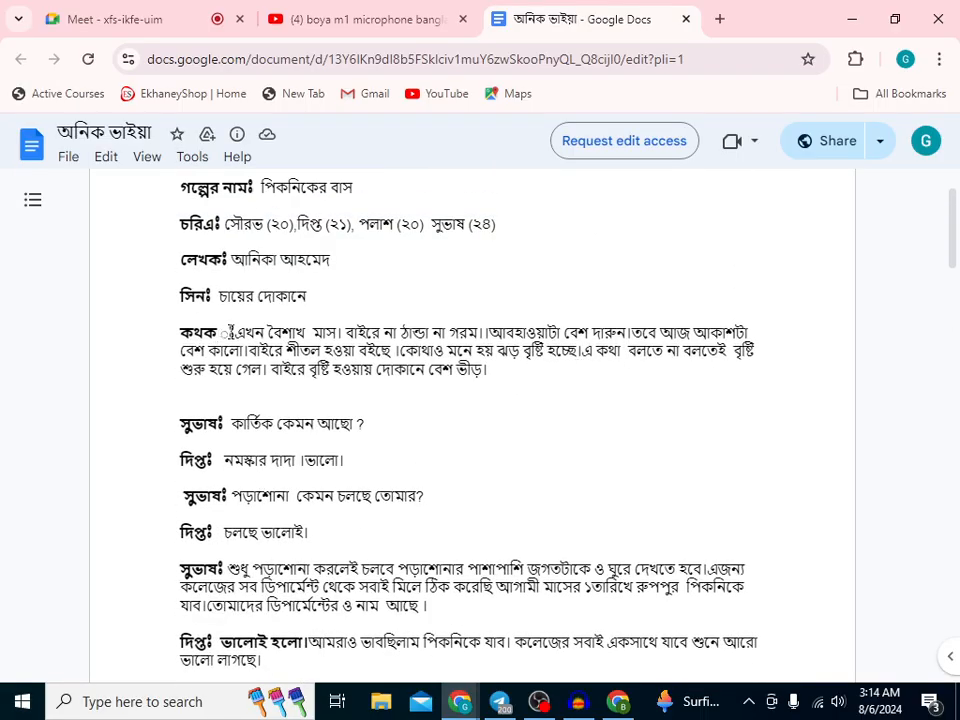
- Review the narrator's opening paragraph again by highlighting its full text, and continue to the bus and picnic spot scenes
left_click_drag(231, 331, 489, 384)
left_click(233, 333)
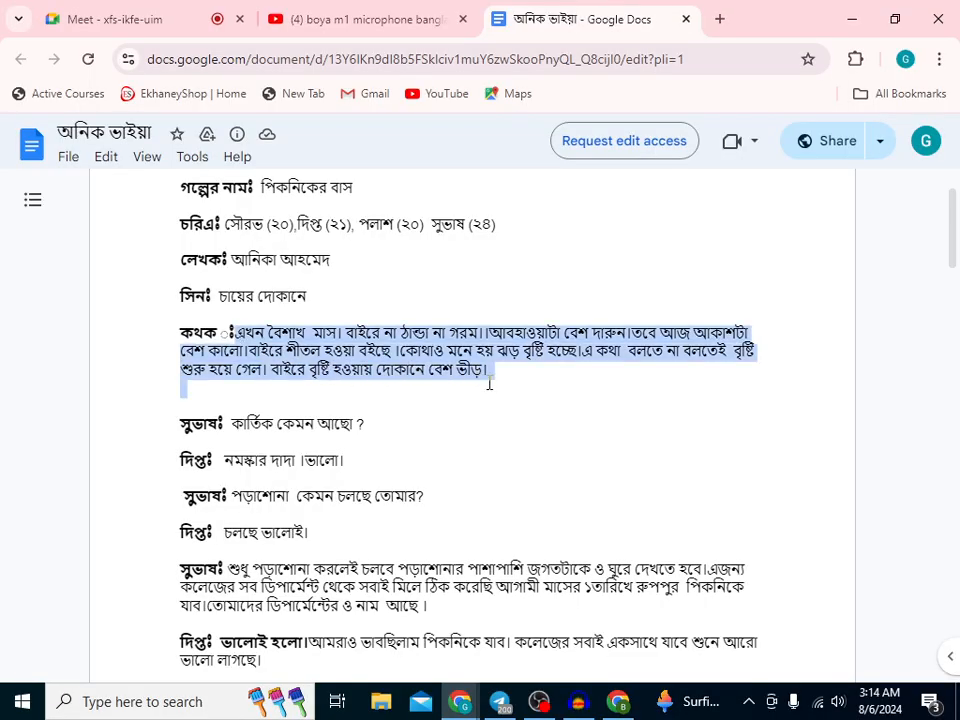
left_click(409, 408)
left_click_drag(239, 336, 501, 371)
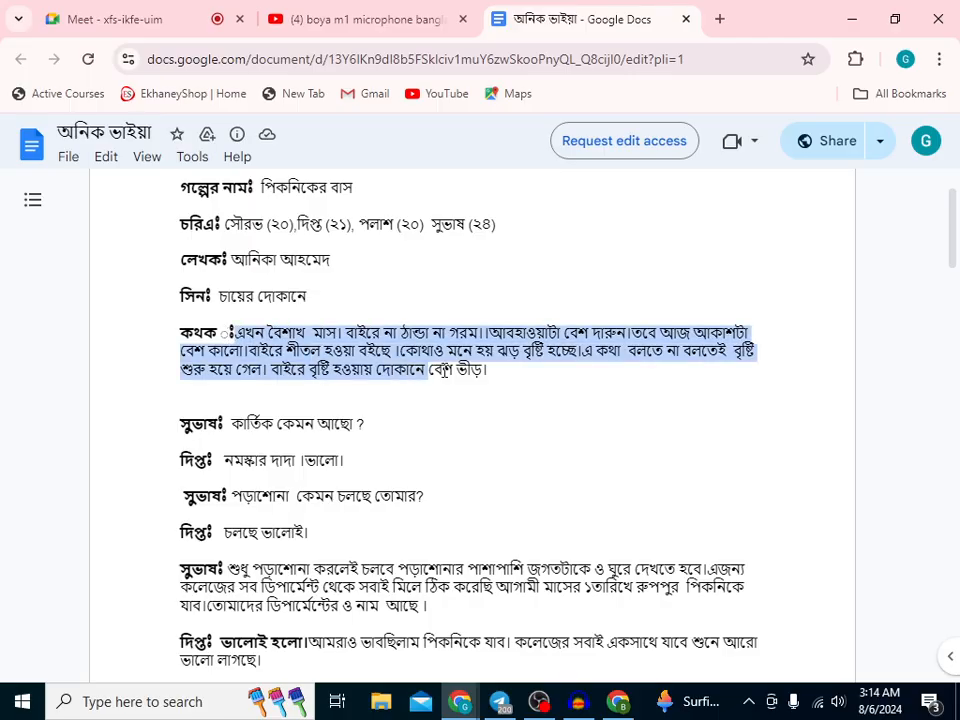
left_click(437, 409)
left_click_drag(239, 334, 466, 386)
left_click(459, 407)
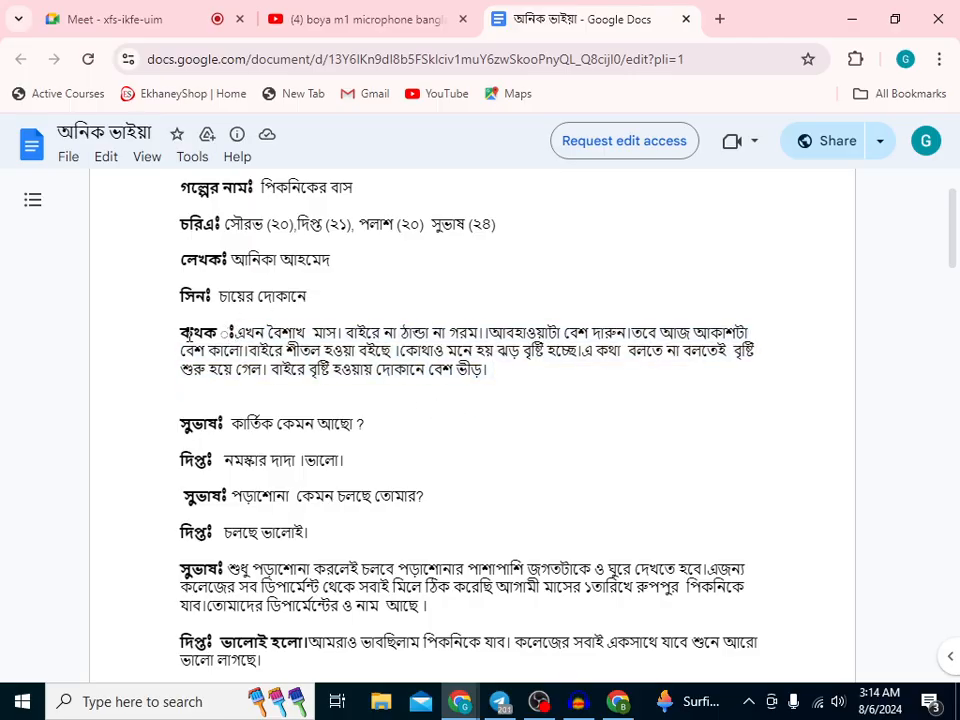
left_click_drag(233, 333, 360, 413)
scroll(331, 418, "down", 4)
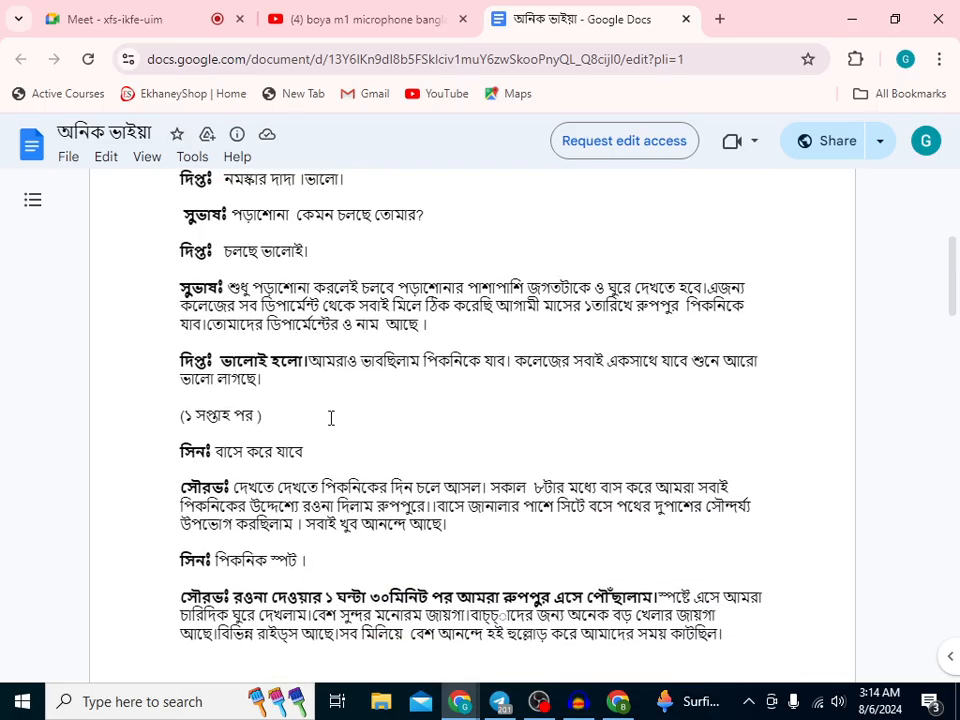
- Skim through the script to the forest scene and highlight the narrator's (কথক) first paragraph after its scene line
scroll(216, 398, "down", 3)
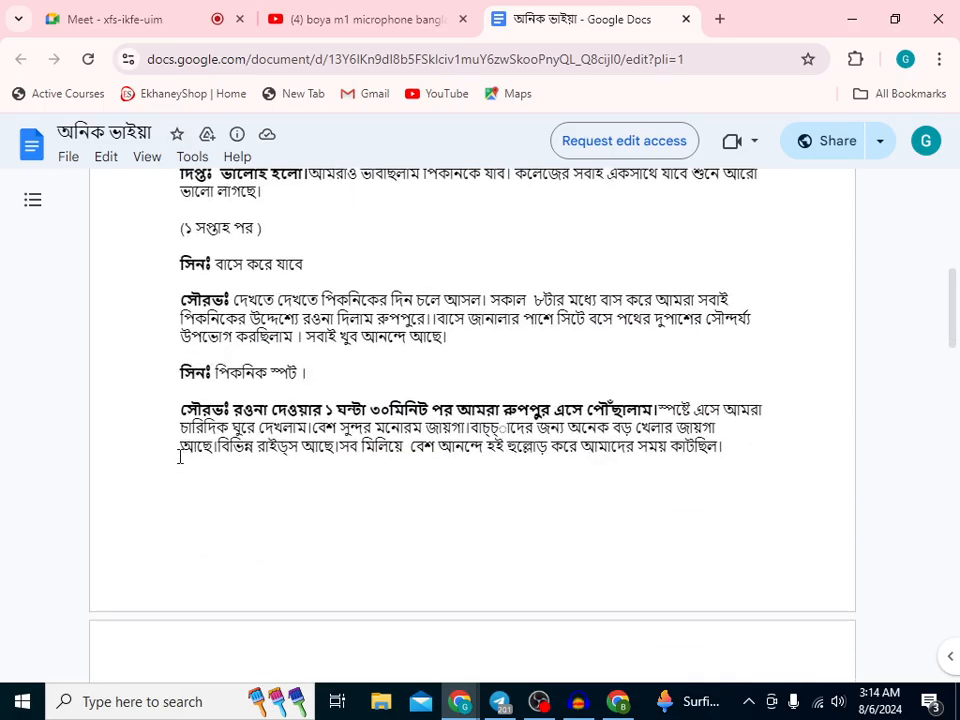
scroll(239, 403, "up", 3)
scroll(281, 574, "down", 9)
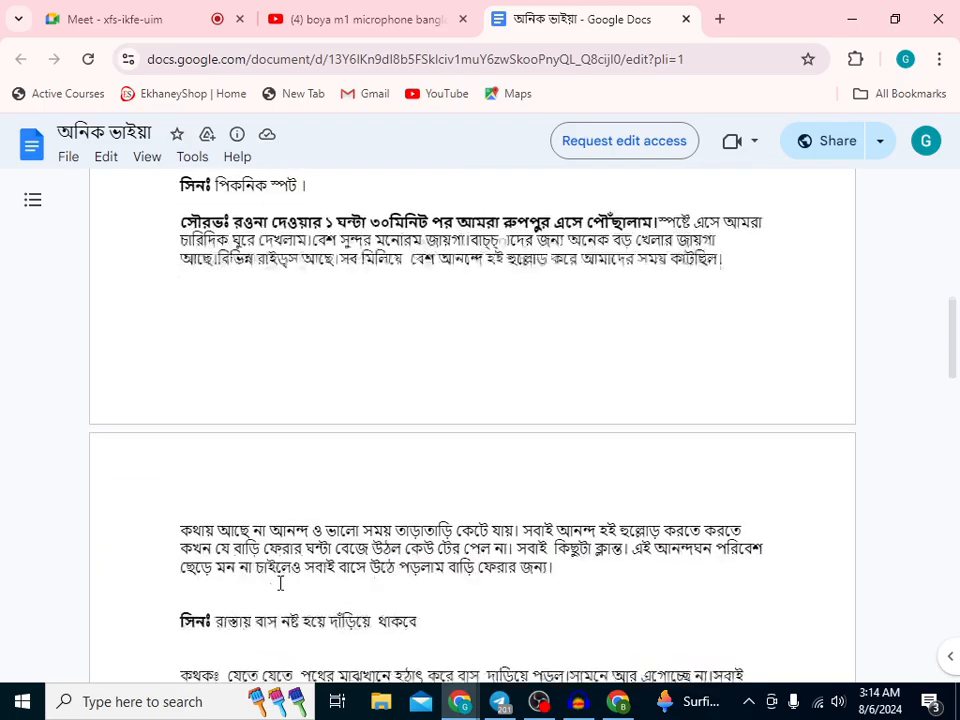
scroll(281, 585, "down", 6)
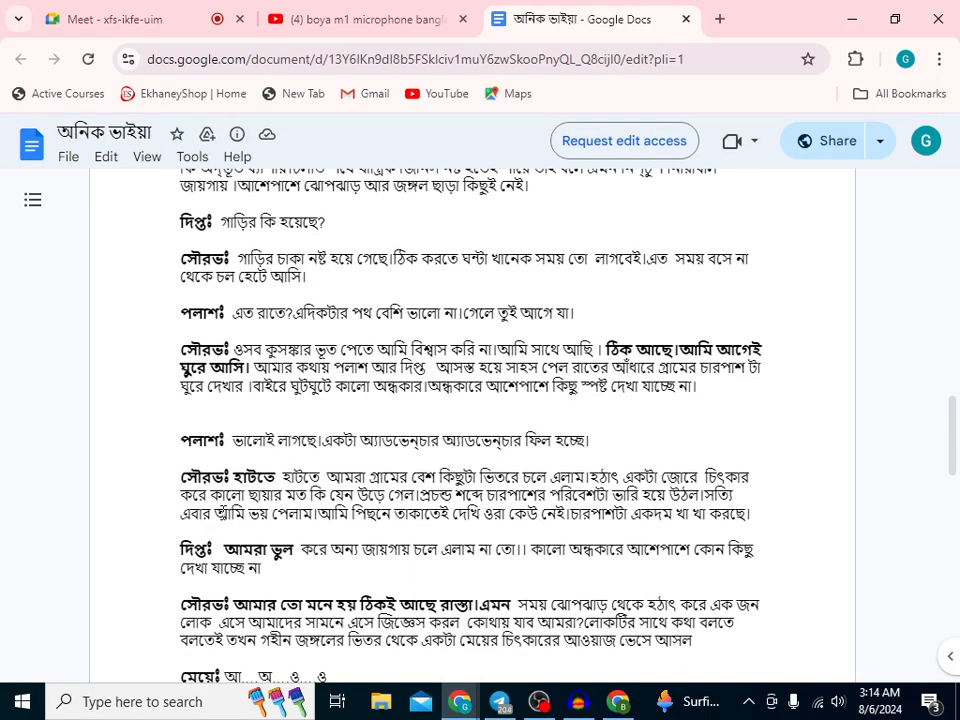
scroll(175, 425, "down", 10)
scroll(183, 487, "down", 3)
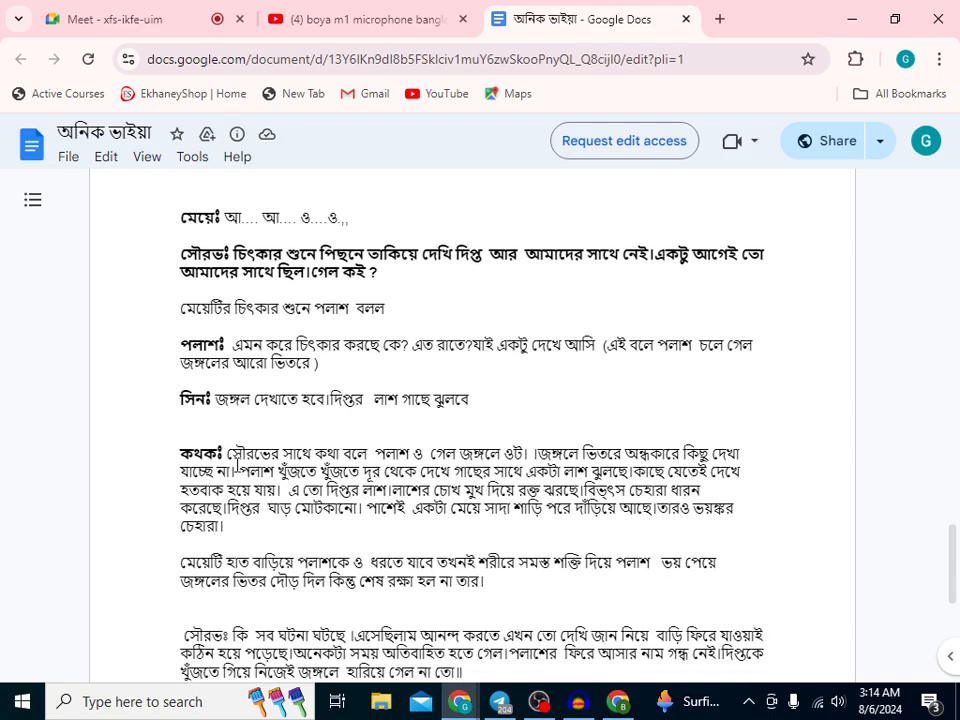
left_click_drag(228, 453, 233, 525)
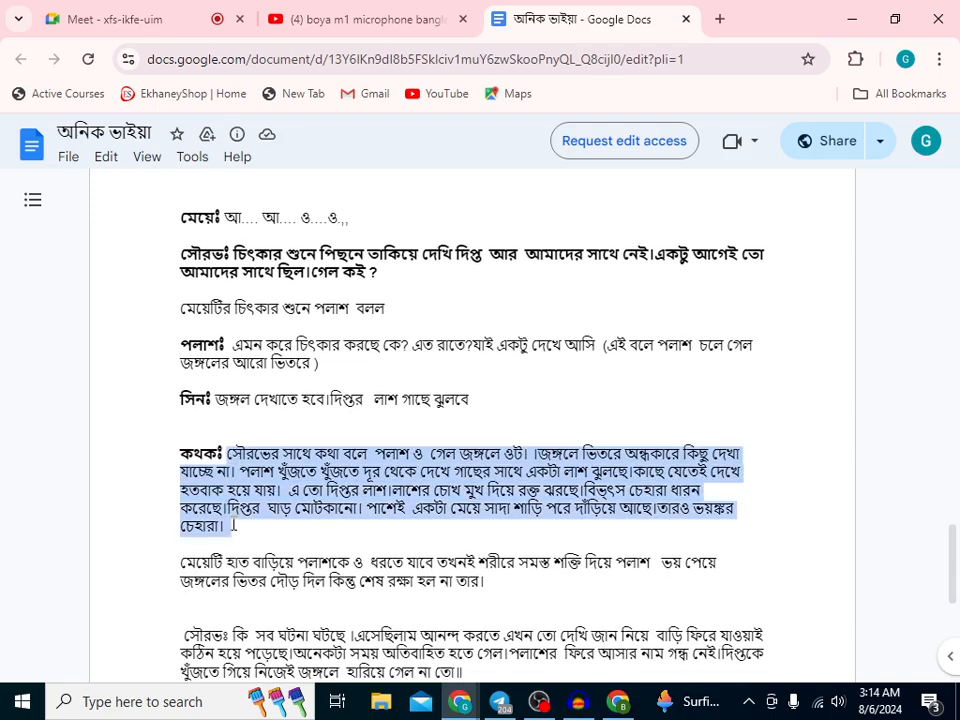
- Compare the script's opening narration with the narrator's forest passage, highlighting the passage through the dialogue paragraph that follows it
scroll(233, 525, "up", 15)
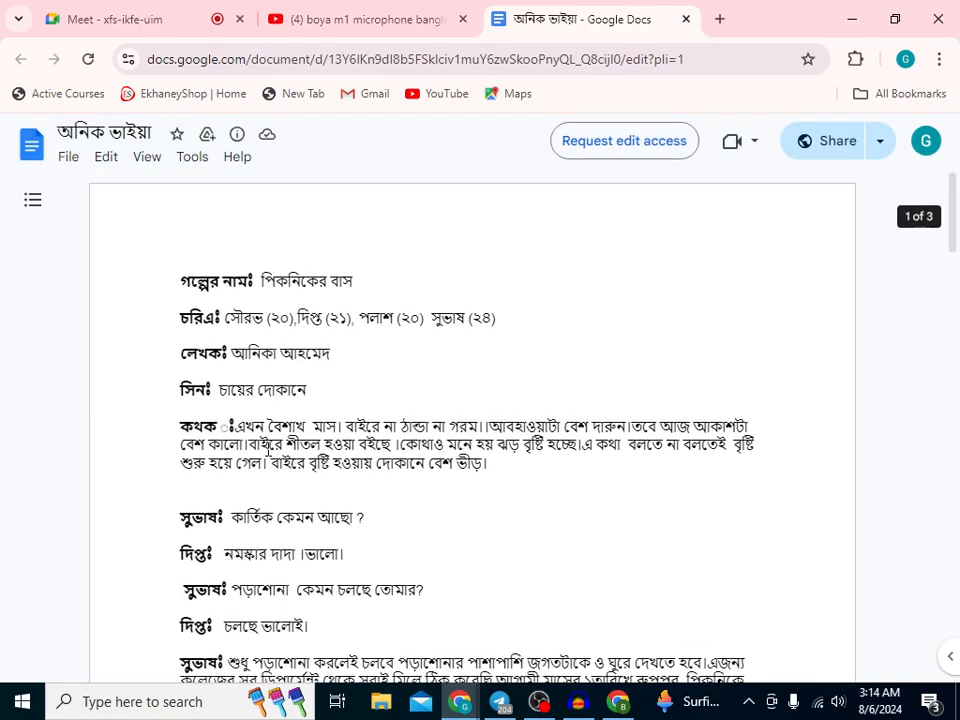
triple_click(240, 426)
scroll(287, 493, "down", 12)
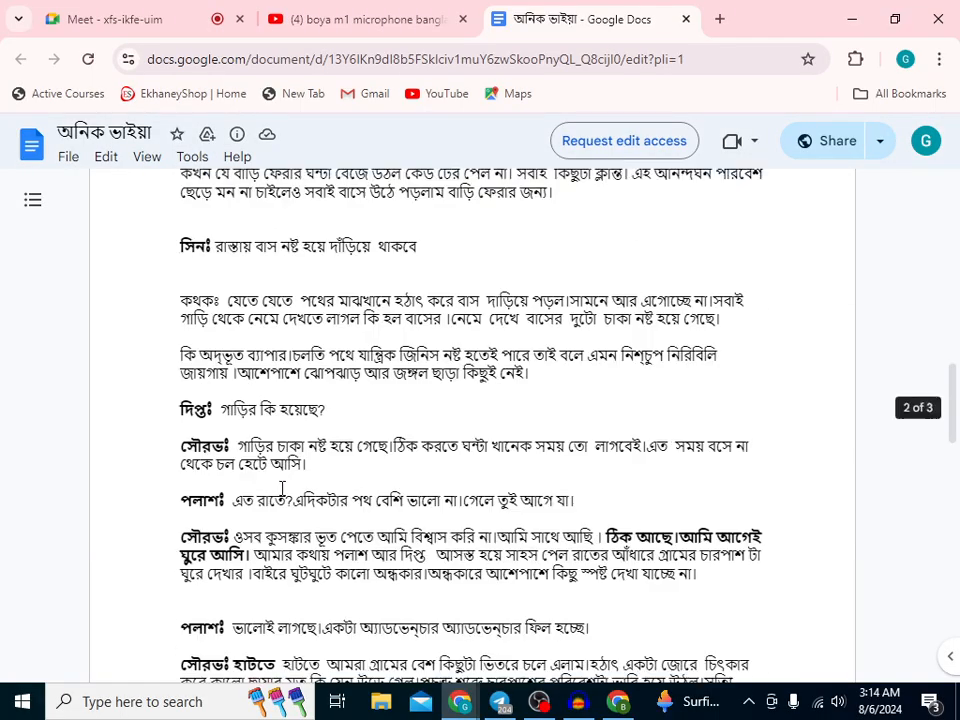
scroll(282, 489, "down", 8)
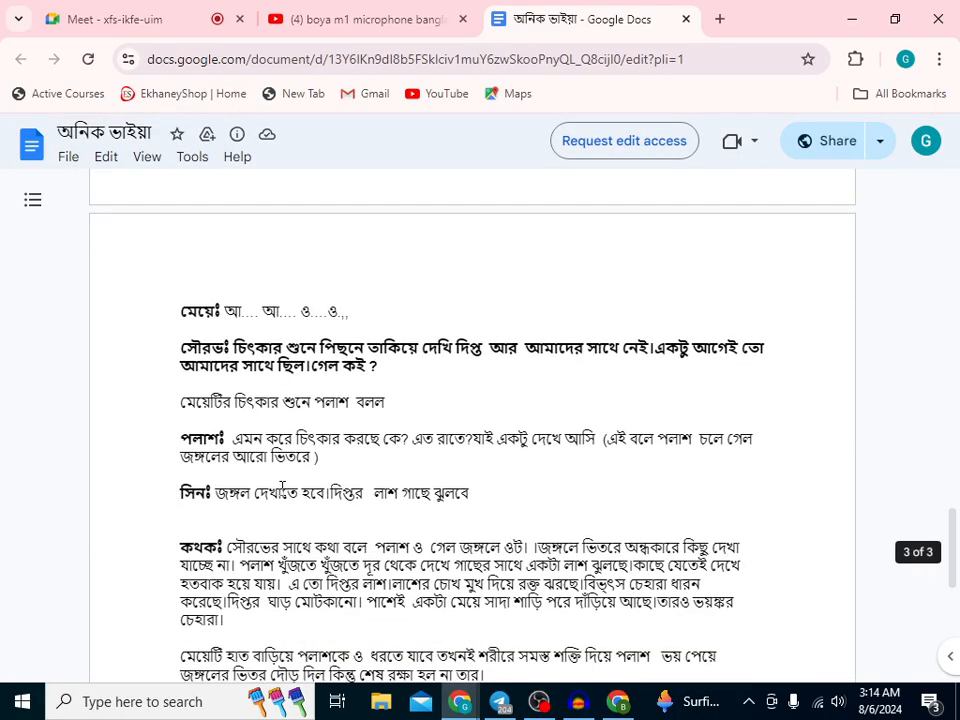
scroll(282, 489, "down", 2)
left_click_drag(228, 362, 533, 576)
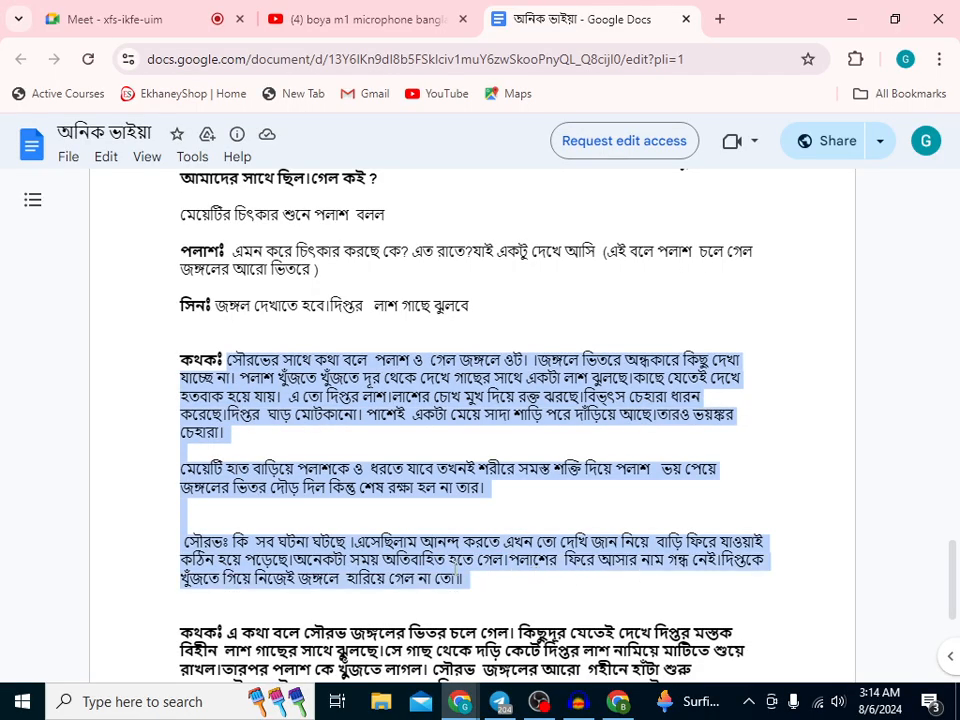
- Examine the last two narrator paragraphs at the end of the script, highlighting their full text, and clear the highlight
scroll(456, 577, "down", 2)
scroll(237, 501, "down", 2)
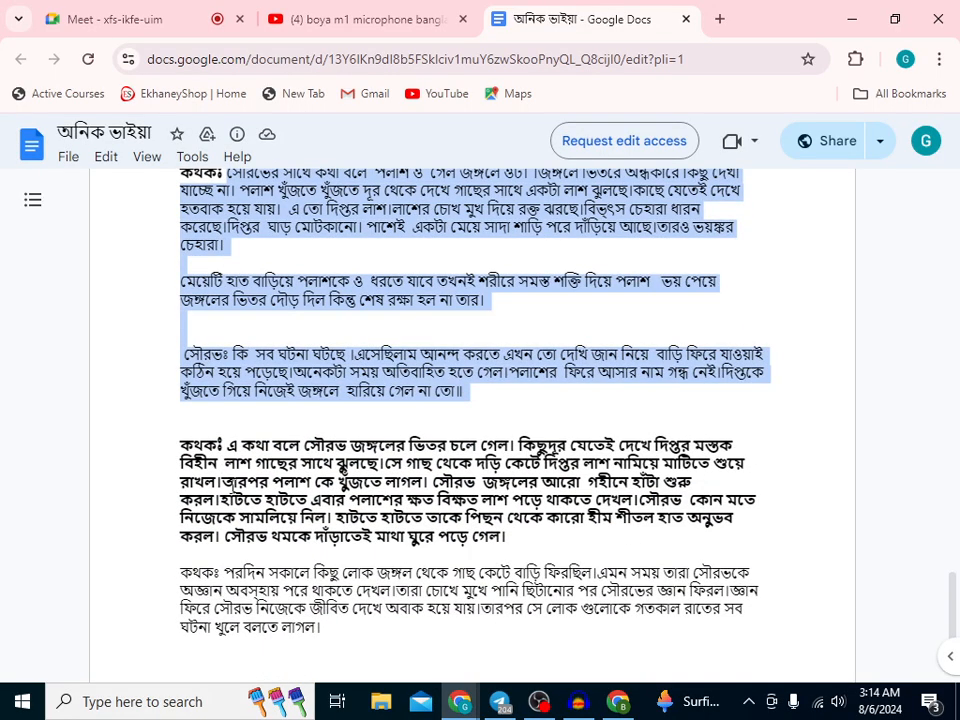
left_click_drag(229, 444, 376, 628)
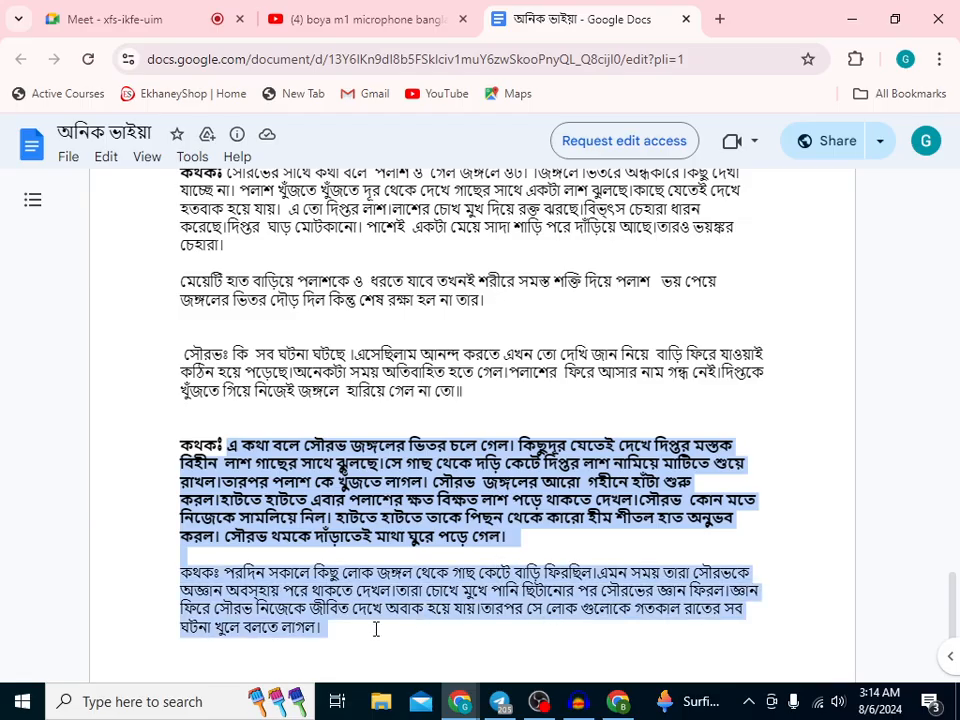
scroll(336, 594, "down", 3)
scroll(336, 590, "up", 2)
left_click(336, 586)
- Return to the first dialogue line, কার্তিক কেমন আছো ?, and highlight its text and its speaker label
scroll(336, 586, "up", 15)
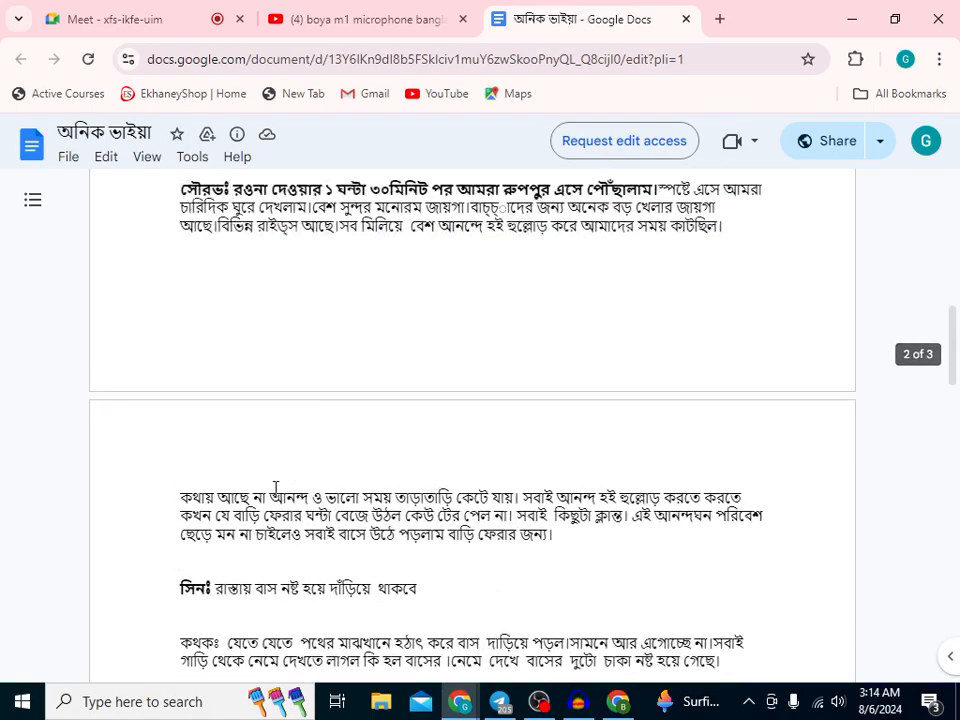
scroll(274, 489, "up", 10)
scroll(307, 437, "down", 2)
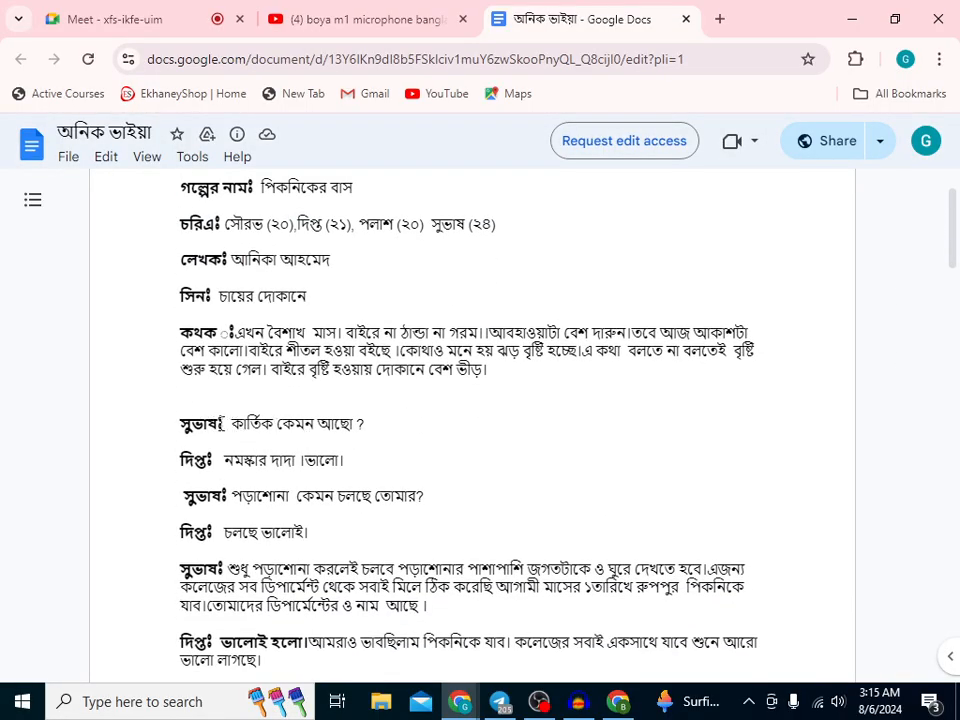
left_click_drag(232, 423, 446, 418)
left_click(277, 426)
left_click_drag(182, 422, 224, 421)
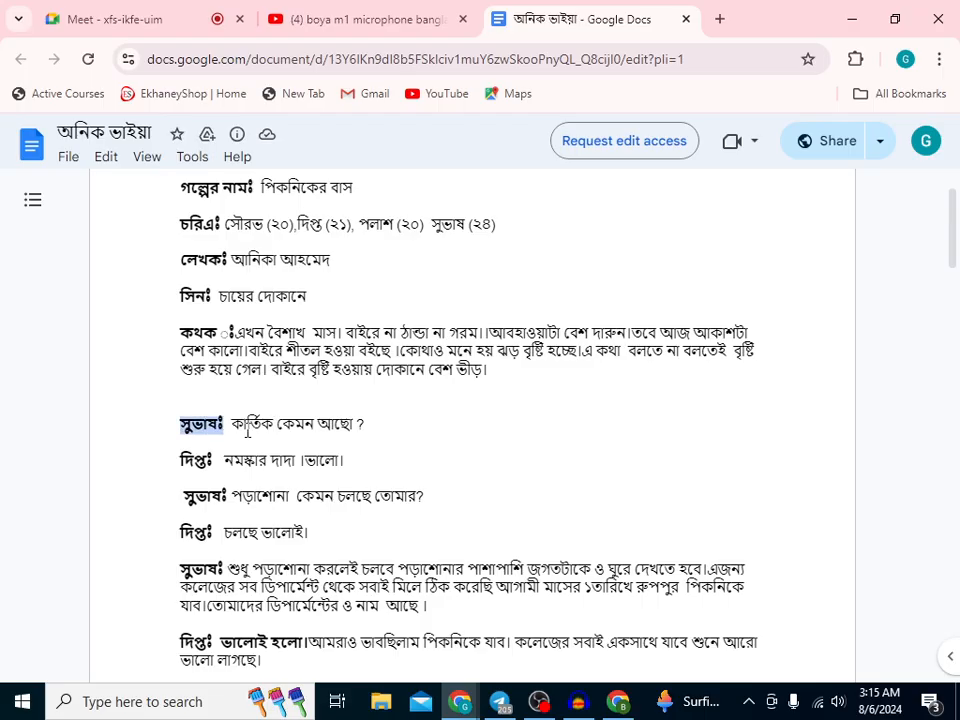
- Look over the opening dialogue and highlight the narrator's opening paragraph again as the part to read aloud
scroll(336, 432, "down", 2)
scroll(219, 350, "up", 1)
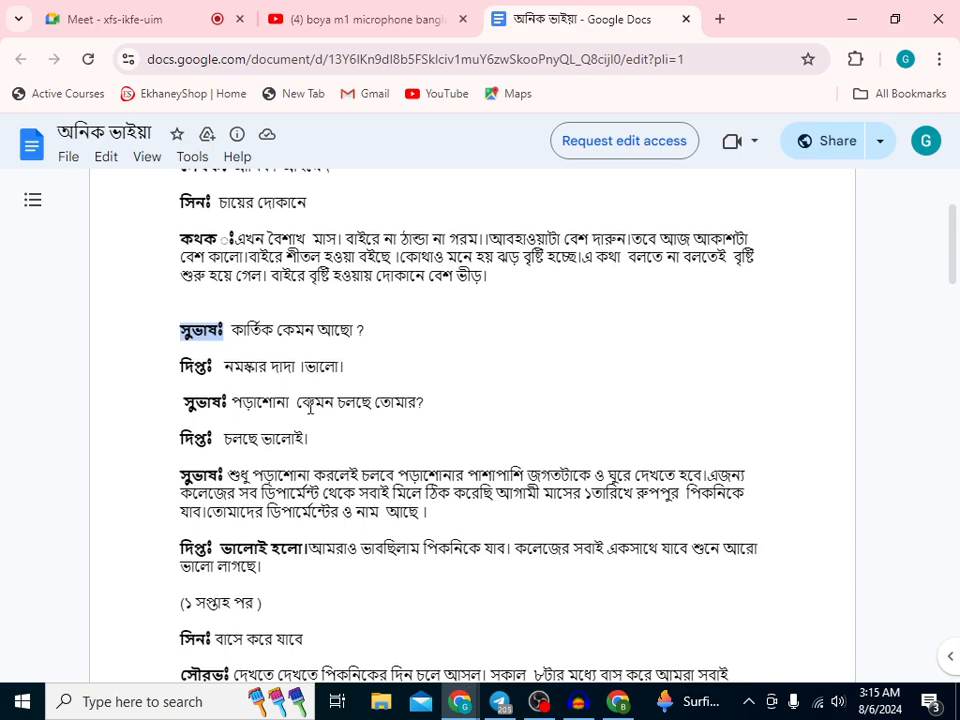
scroll(297, 410, "up", 2)
scroll(297, 405, "down", 1)
left_click_drag(236, 336, 512, 408)
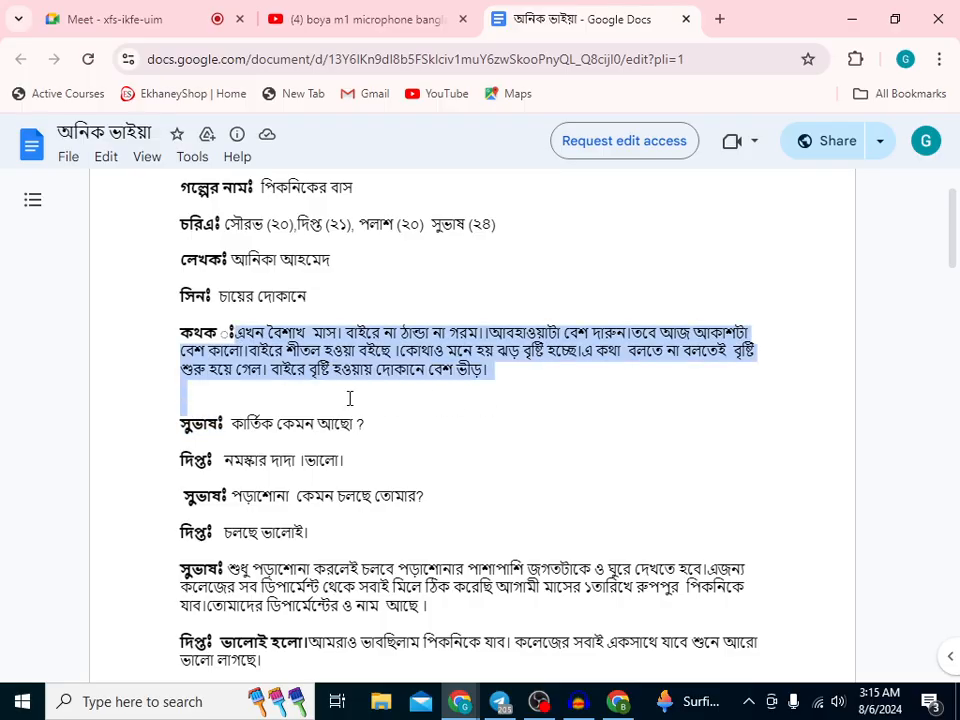
left_click(257, 350)
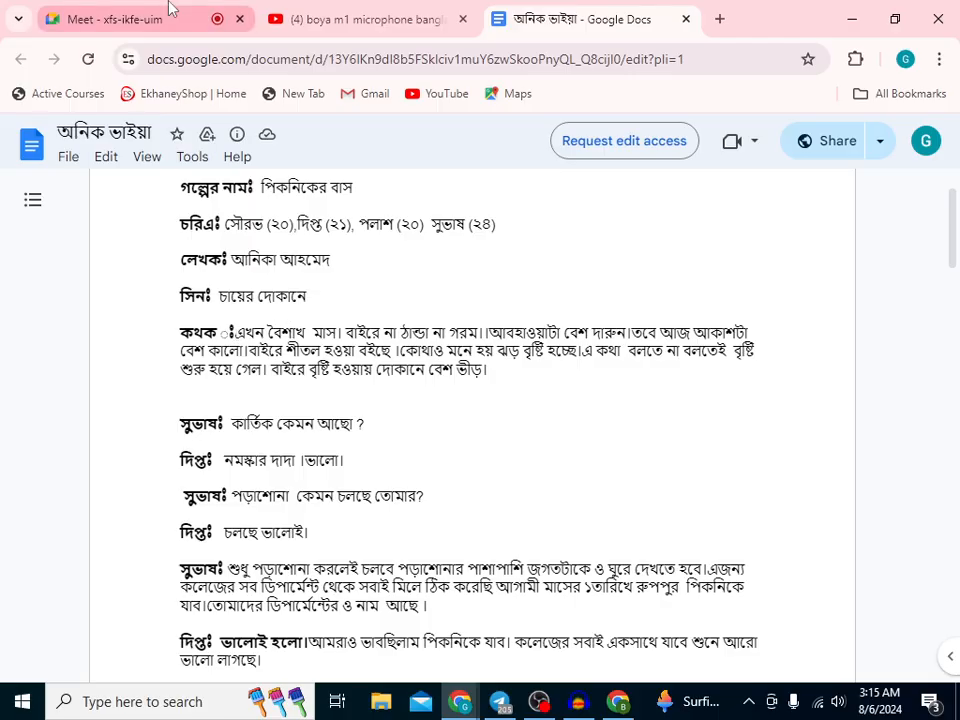
- Restore the script's browser window from full screen, shrink it and place it clear of the desktop's app shortcuts
mouse_move(170, 8)
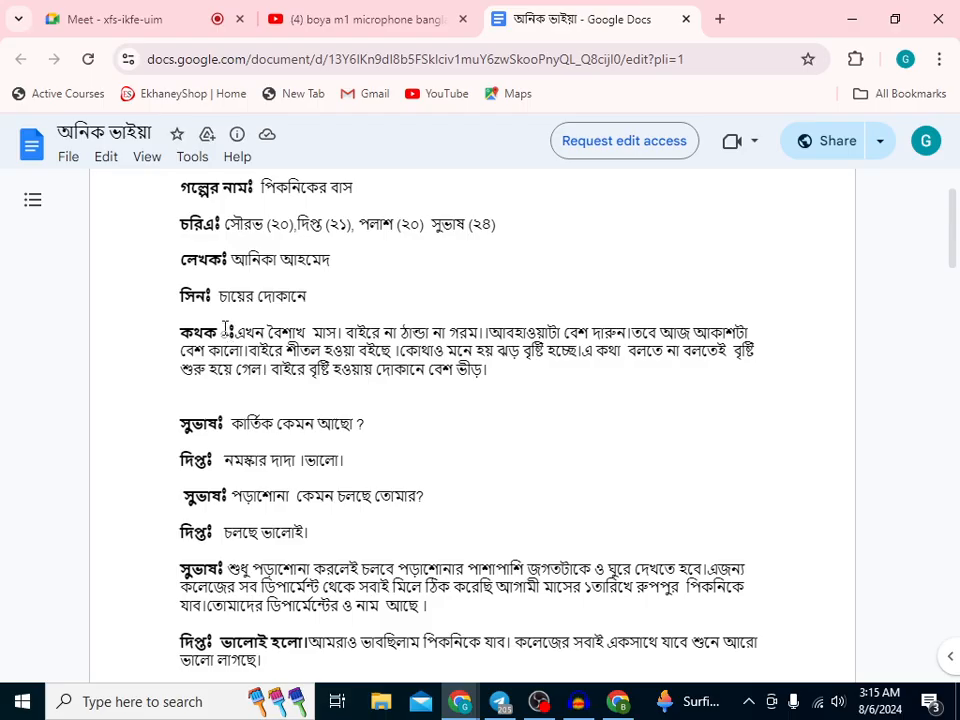
left_click(895, 19)
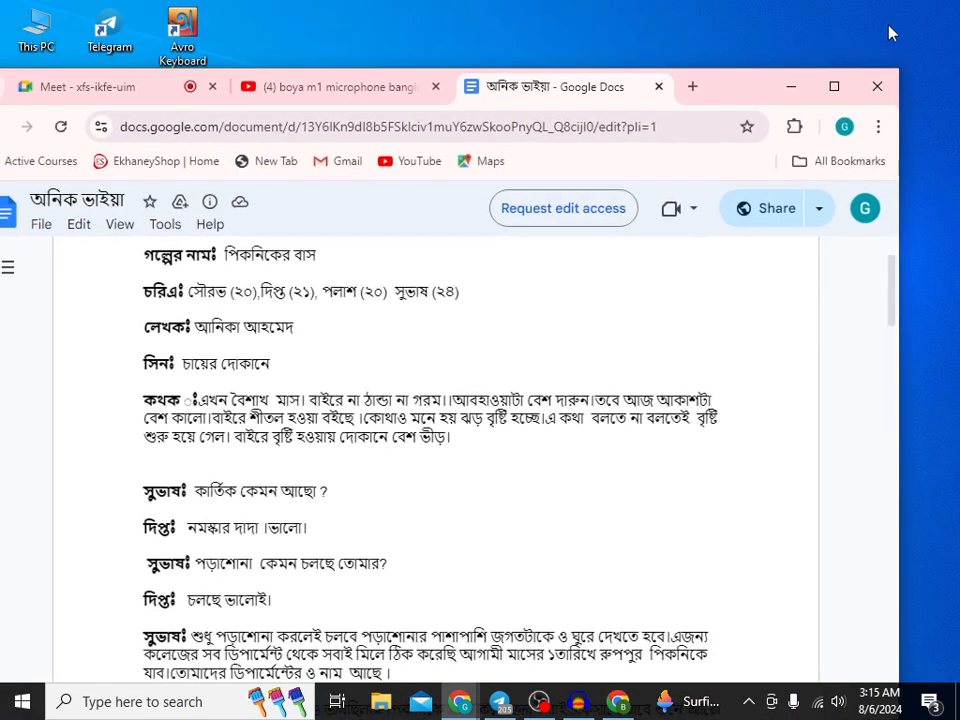
left_click_drag(142, 345, 273, 292)
left_click(133, 236)
left_click_drag(729, 99, 932, 65)
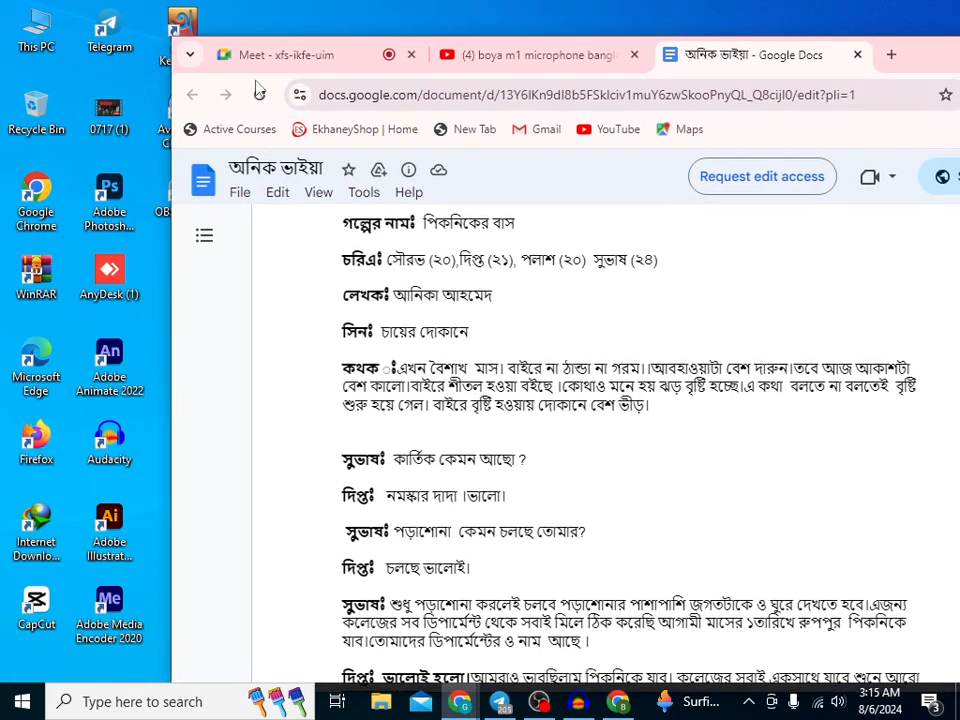
left_click_drag(175, 52, 494, 175)
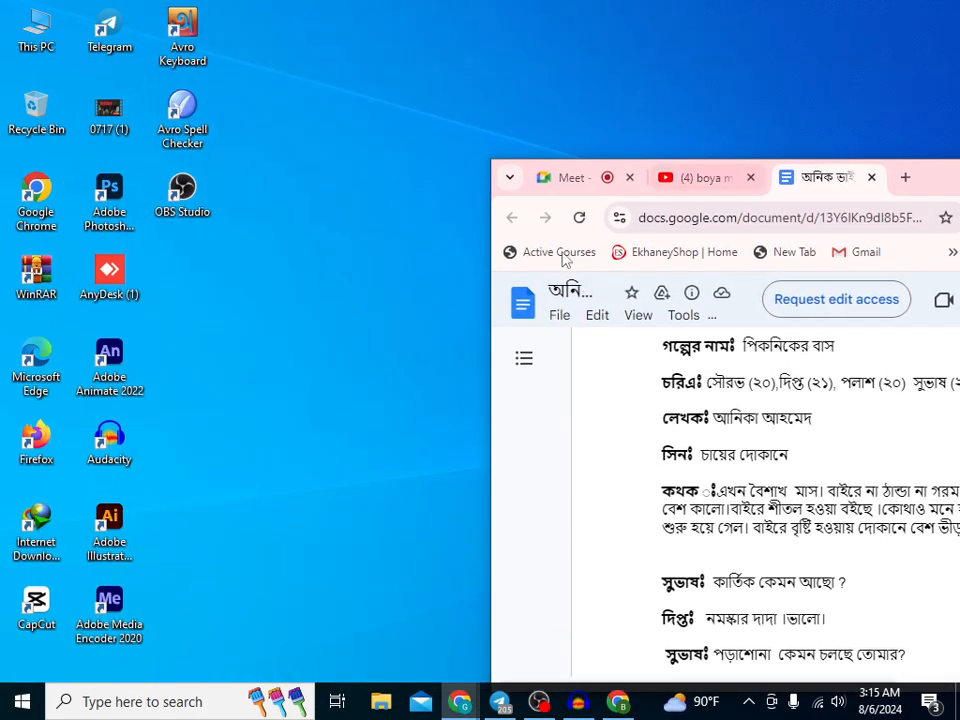
left_click_drag(915, 188, 741, 145)
left_click_drag(628, 645, 738, 649)
- Open Audacity, restore it from full screen and arrange it with the script window so both are within reach
double_click(110, 440)
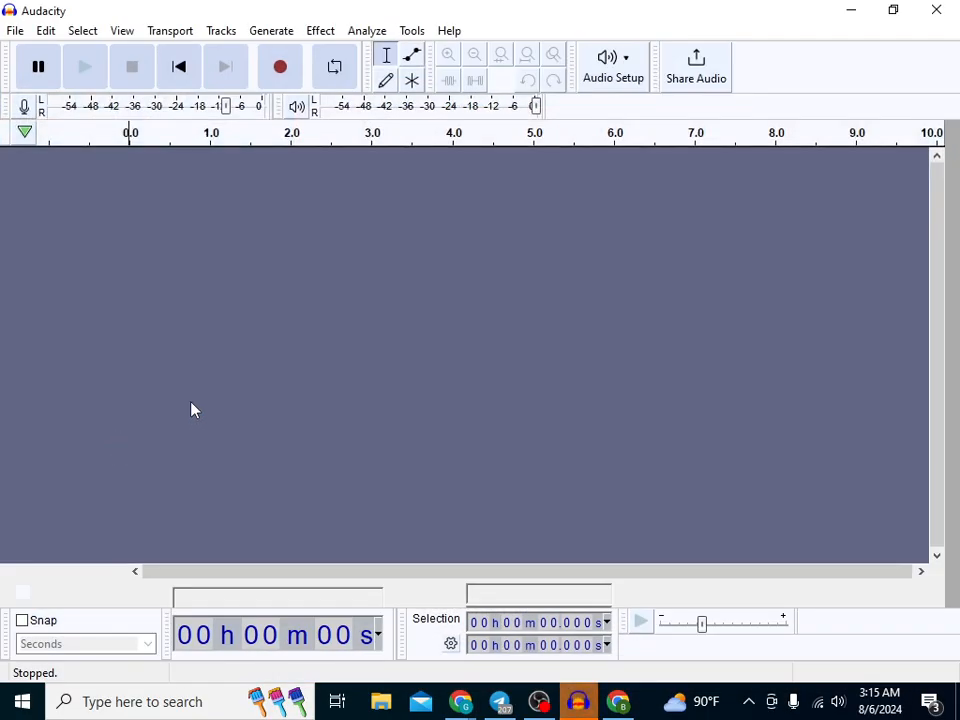
double_click(821, 17)
left_click_drag(609, 50, 470, 48)
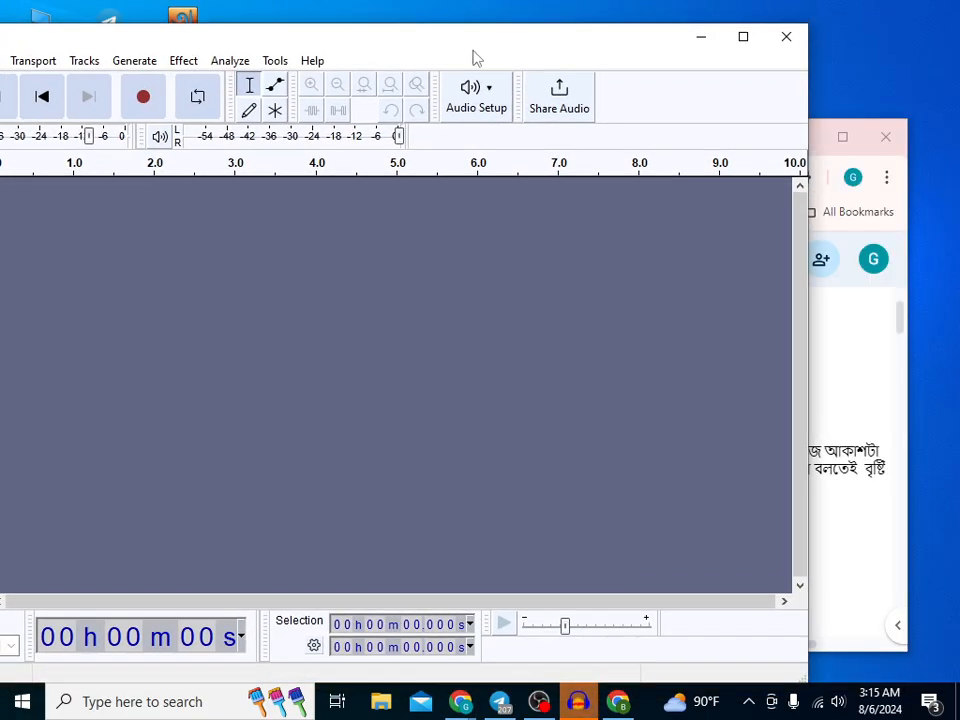
left_click(829, 360)
left_click_drag(739, 143, 774, 152)
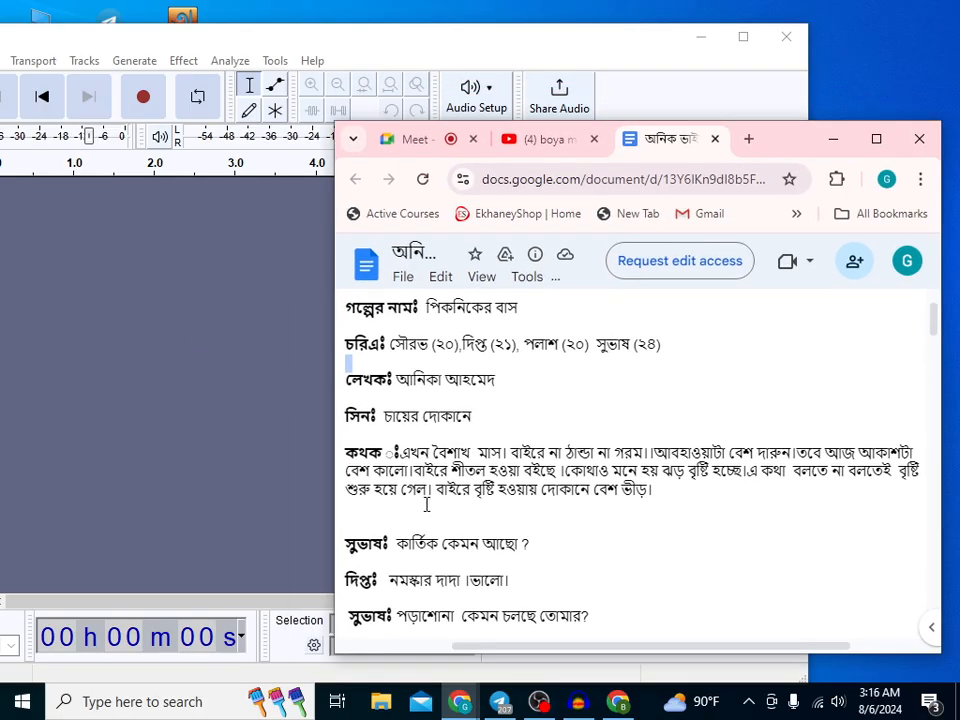
left_click_drag(232, 30, 372, 73)
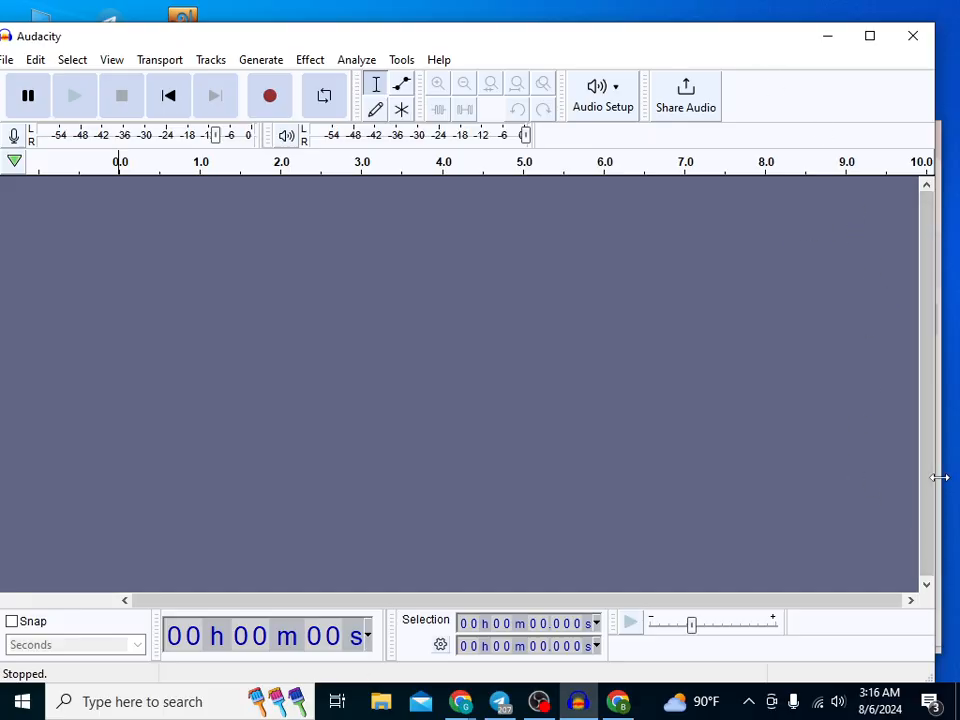
left_click_drag(704, 48, 645, 42)
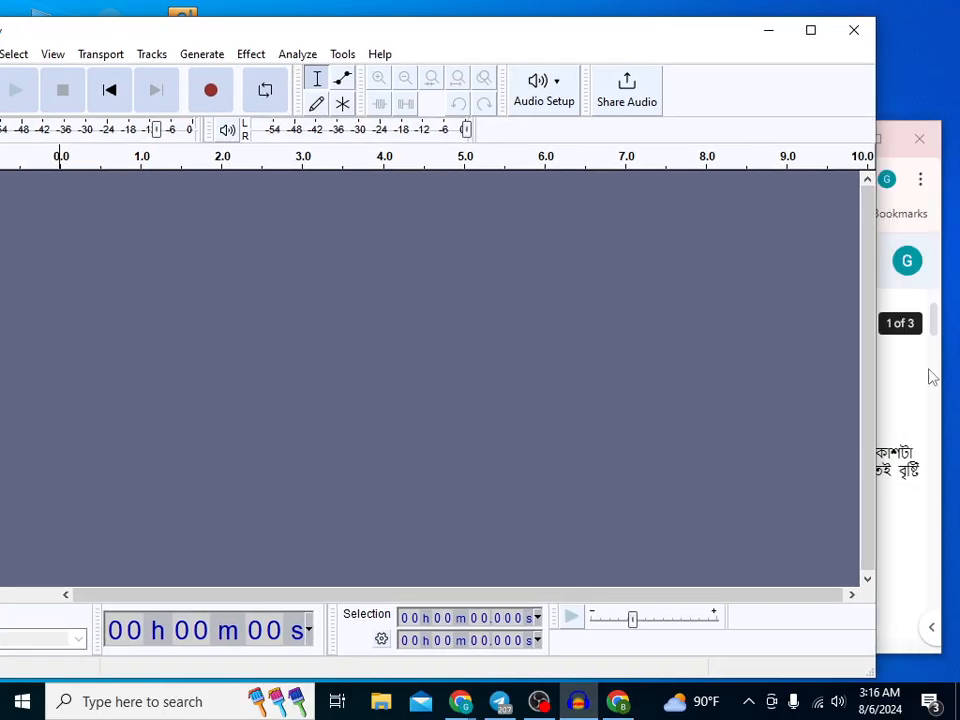
- Record a voice take of about 28 seconds in Audacity with the script's opening narration at hand
left_click(904, 435)
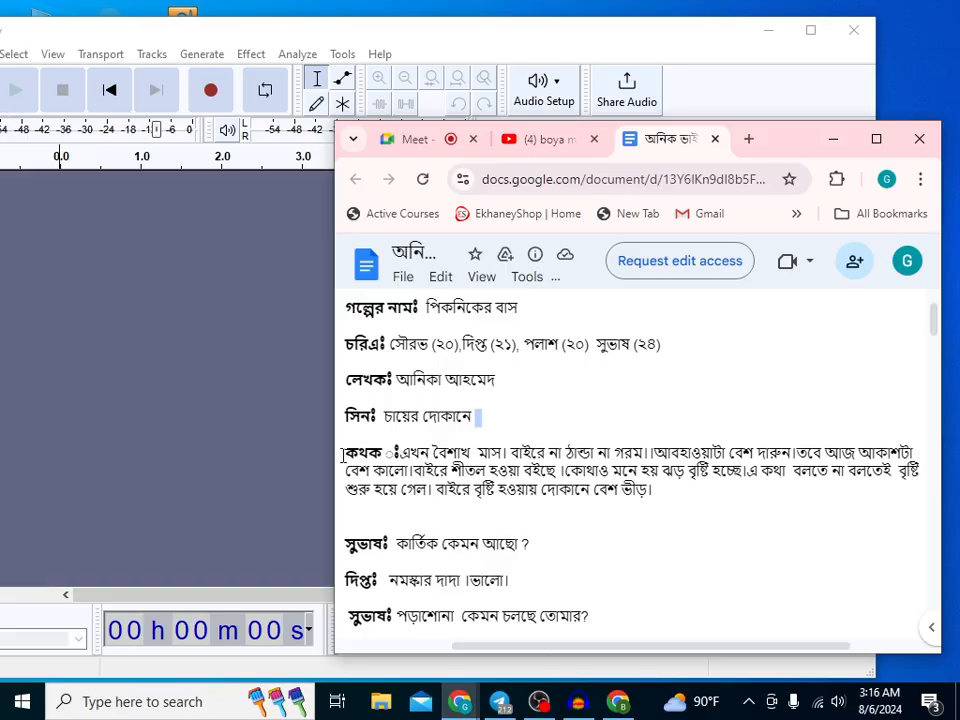
left_click_drag(479, 416, 518, 572)
left_click(377, 476)
left_click(211, 90)
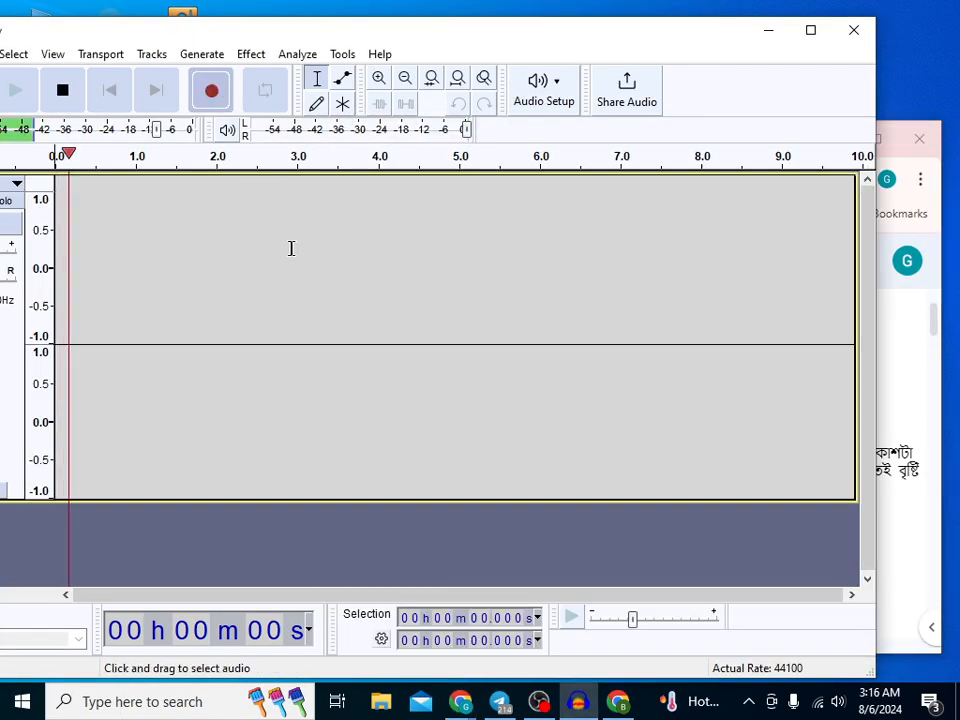
left_click(911, 536)
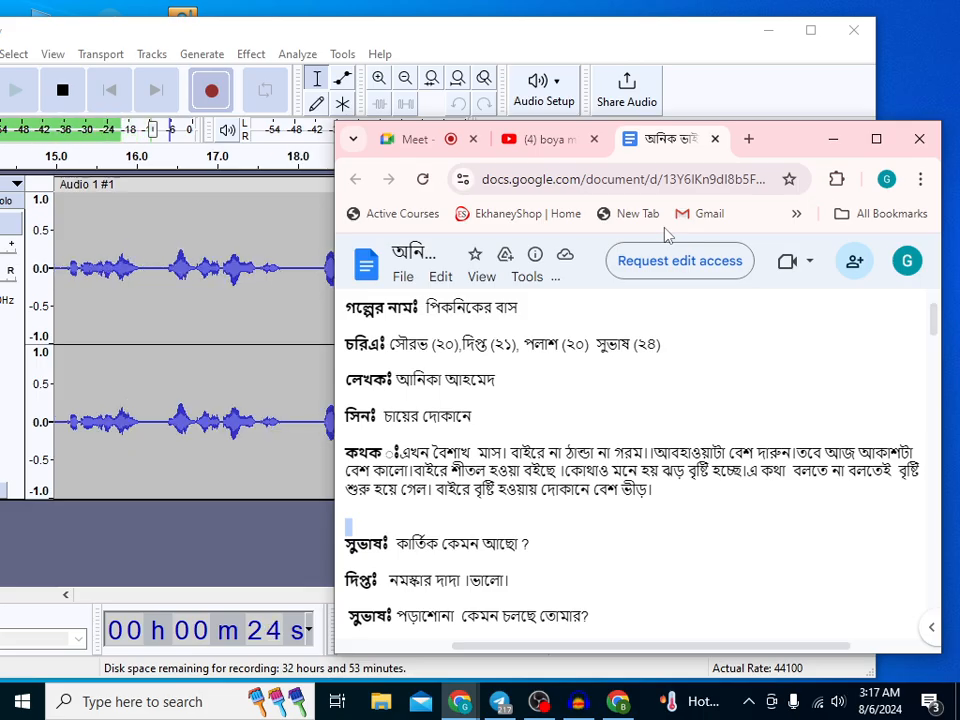
left_click(296, 386)
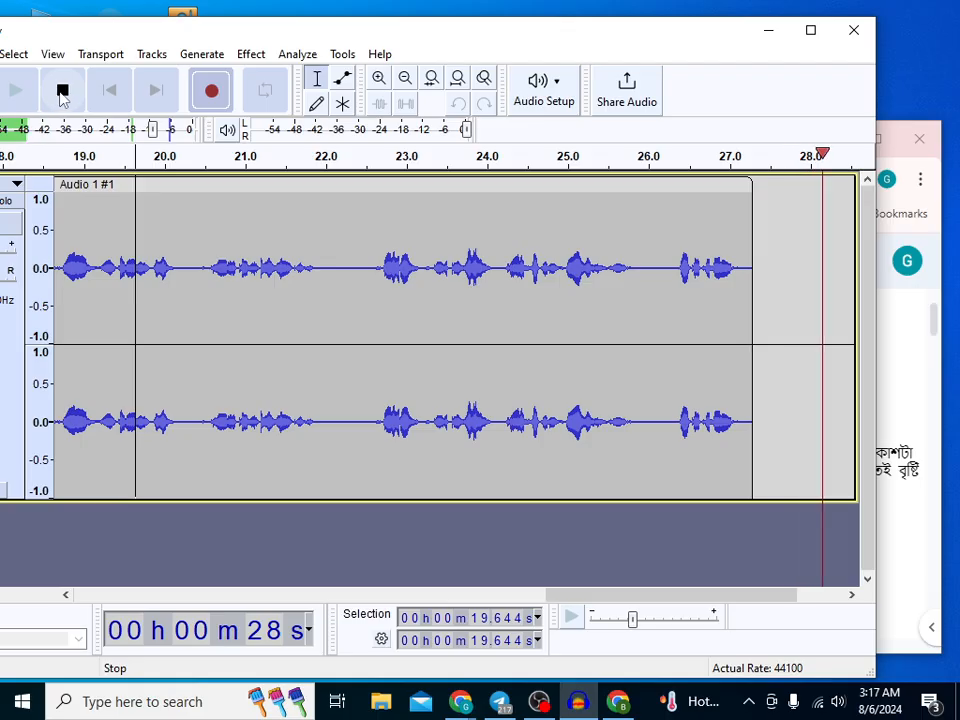
left_click(62, 91)
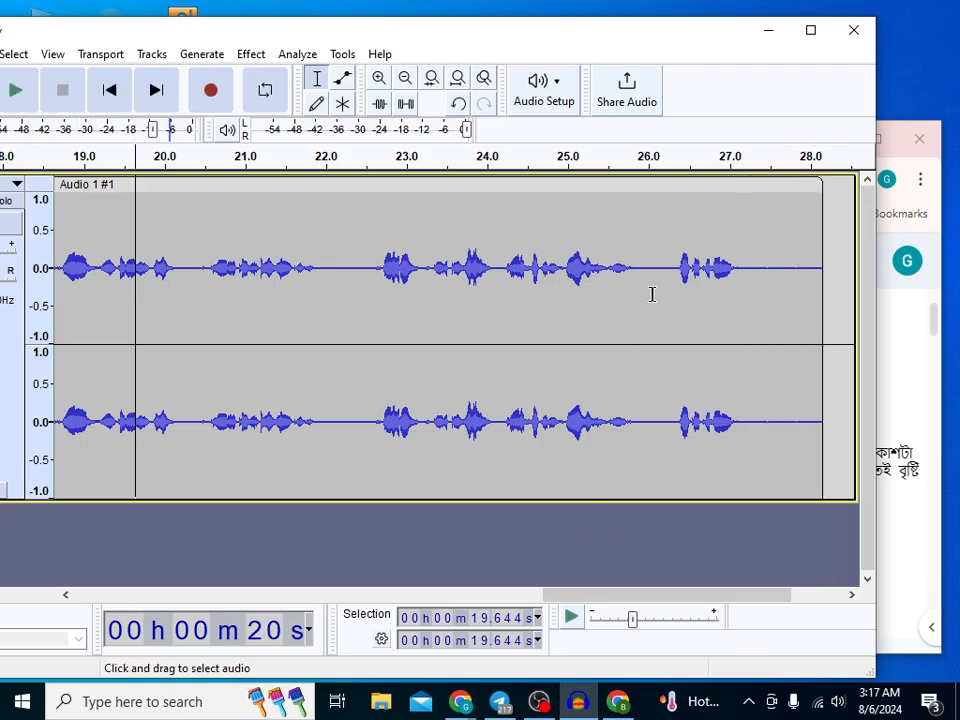
- Check the end of the recorded waveform, and return to the script to skim the scenes after the opening narration
left_click_drag(545, 595, 602, 574)
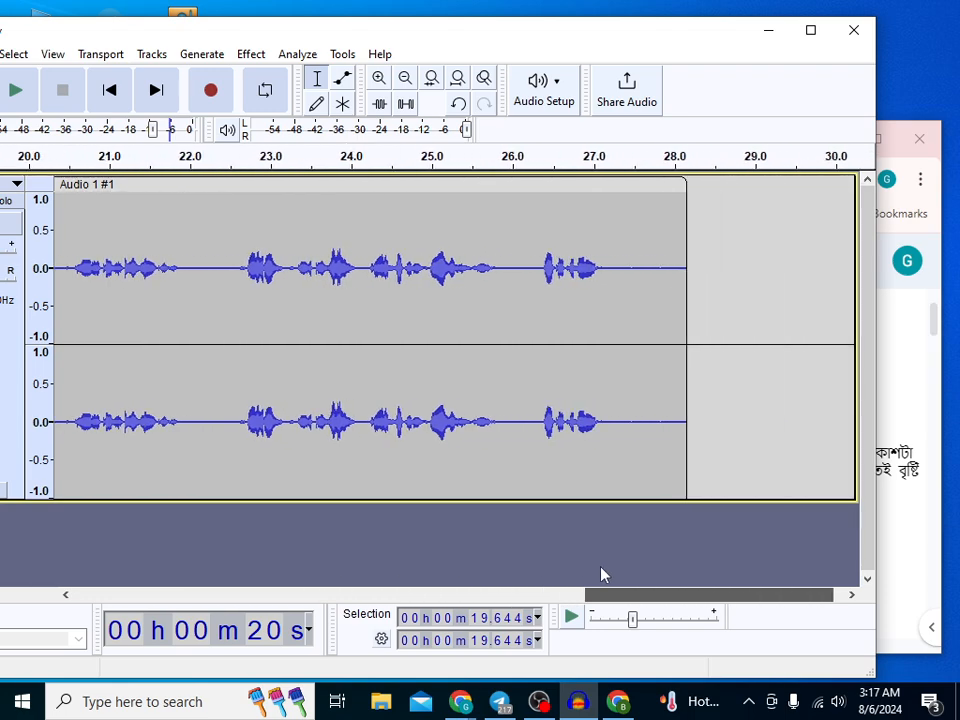
left_click(900, 364)
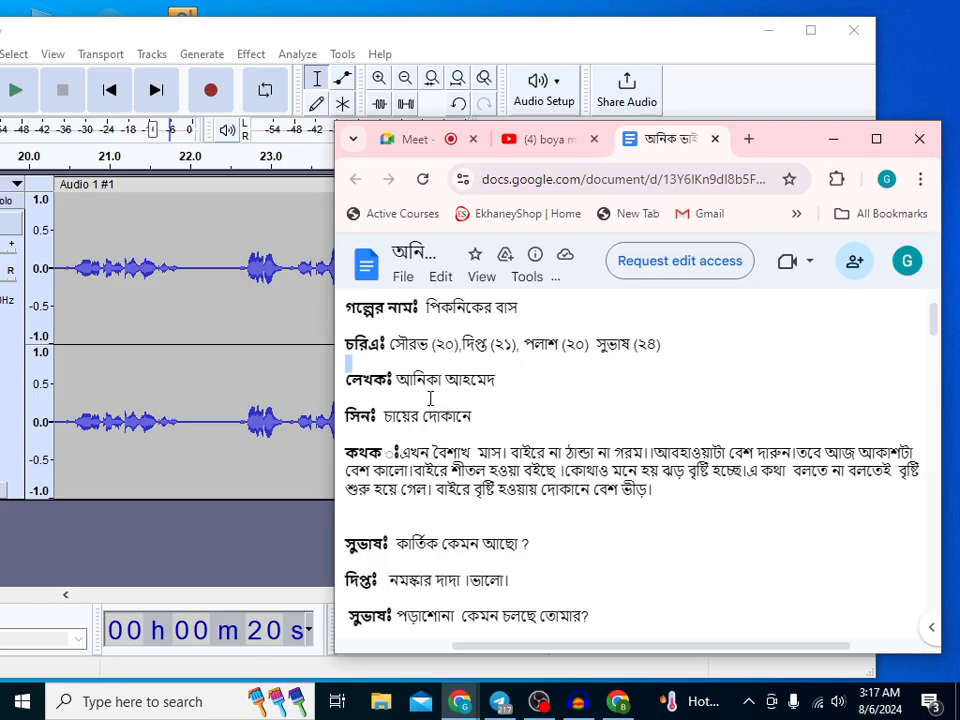
left_click(66, 95)
scroll(375, 454, "down", 15)
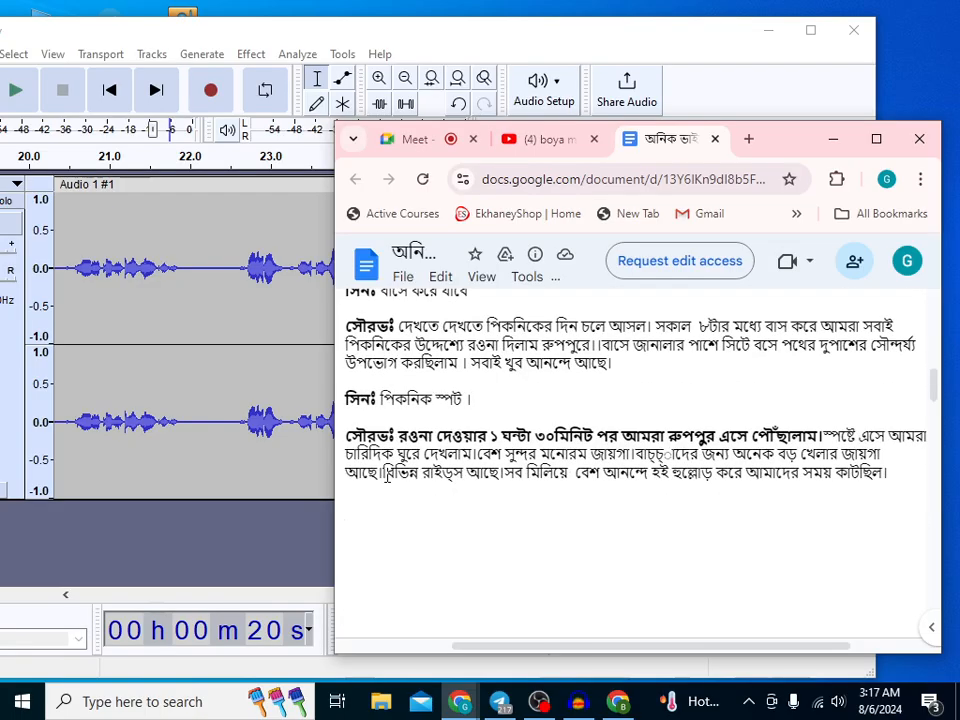
scroll(396, 500, "down", 10)
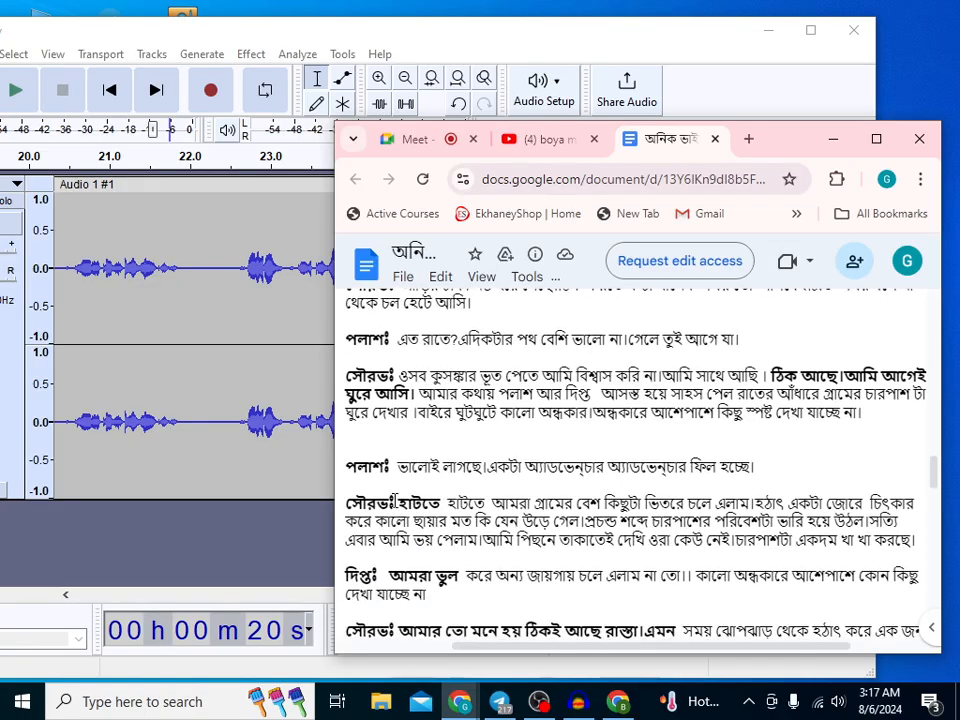
- Bring the script's forest scene with the hanging body into view and record a second Audacity voice take of about 44 seconds
scroll(400, 540, "down", 10)
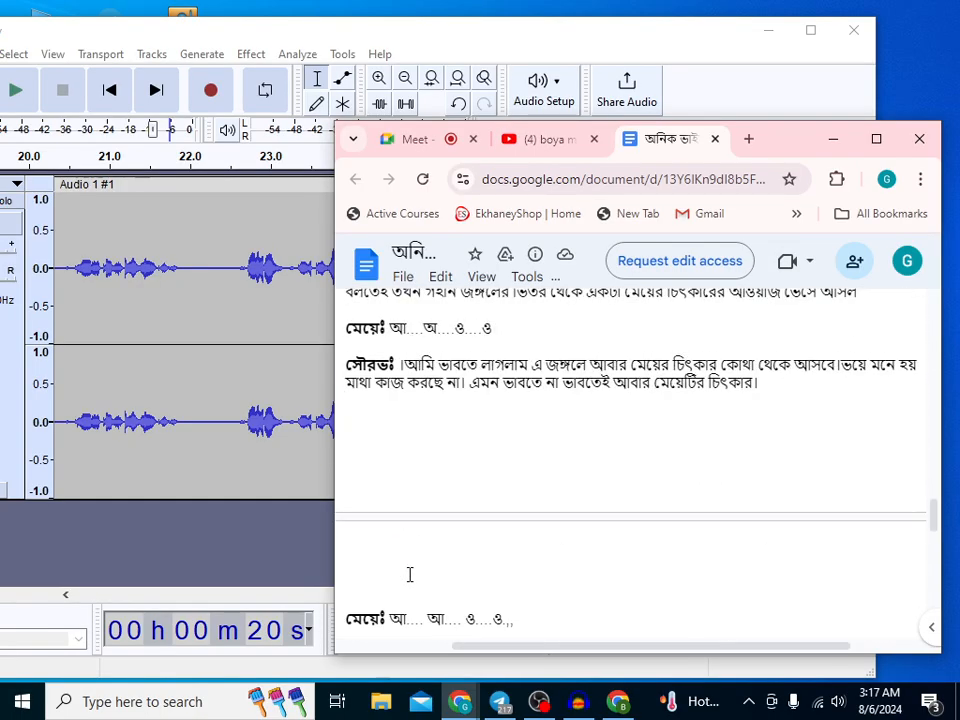
scroll(409, 574, "down", 3)
scroll(403, 480, "down", 2)
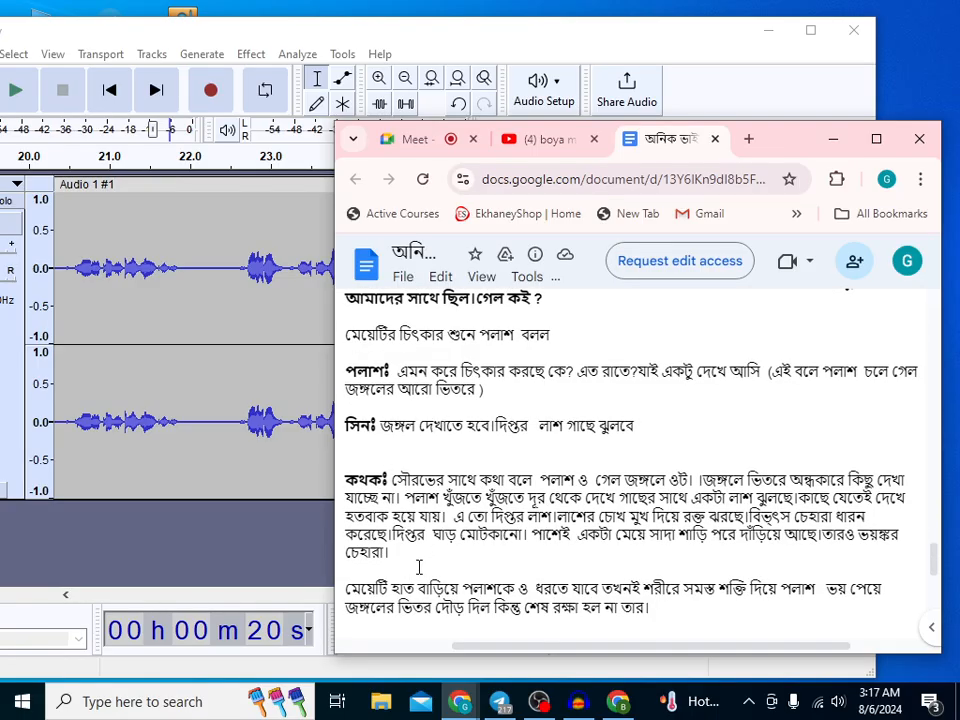
left_click(212, 93)
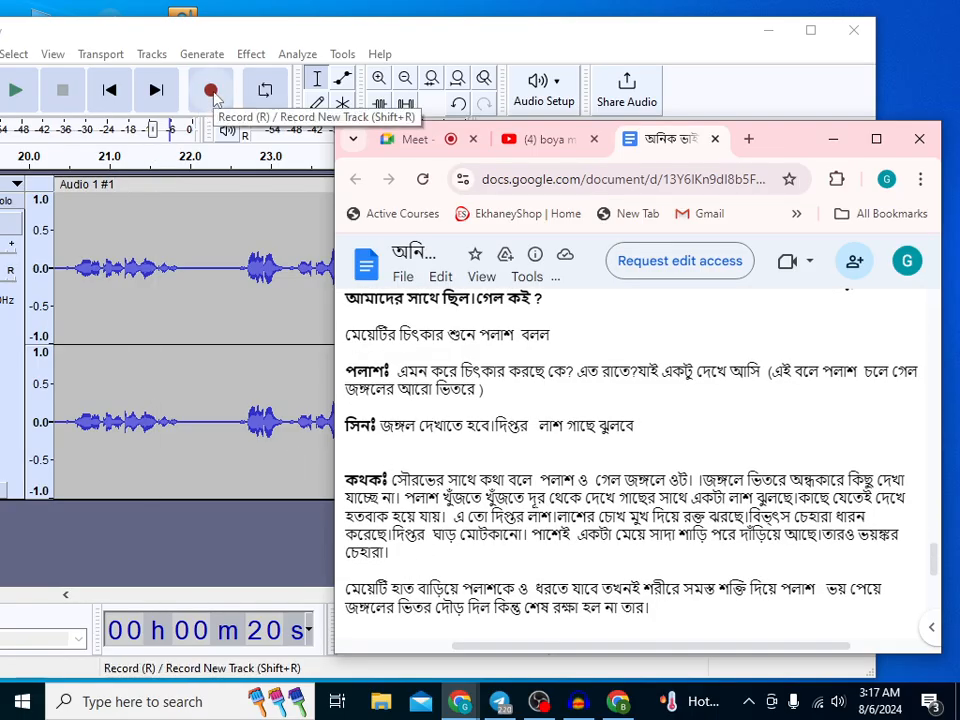
left_click(899, 305)
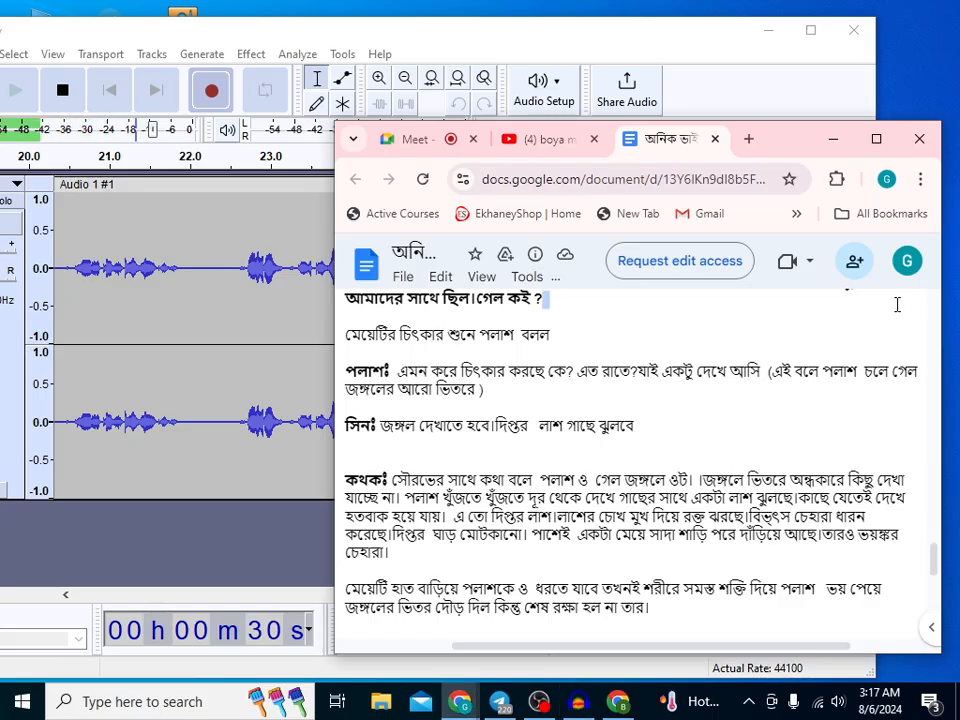
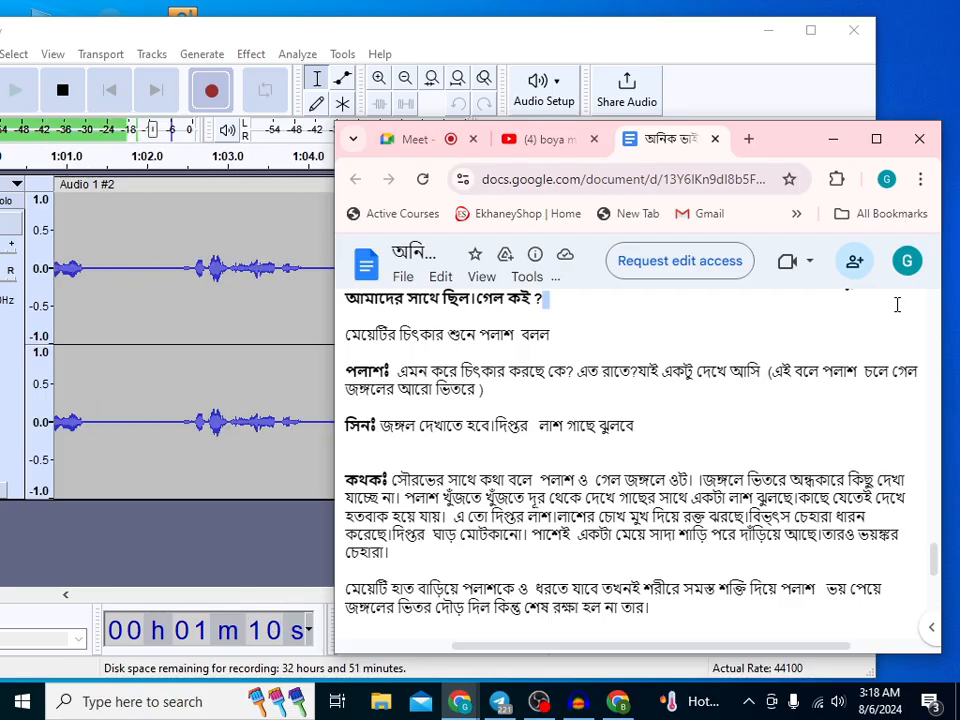
left_click(96, 561)
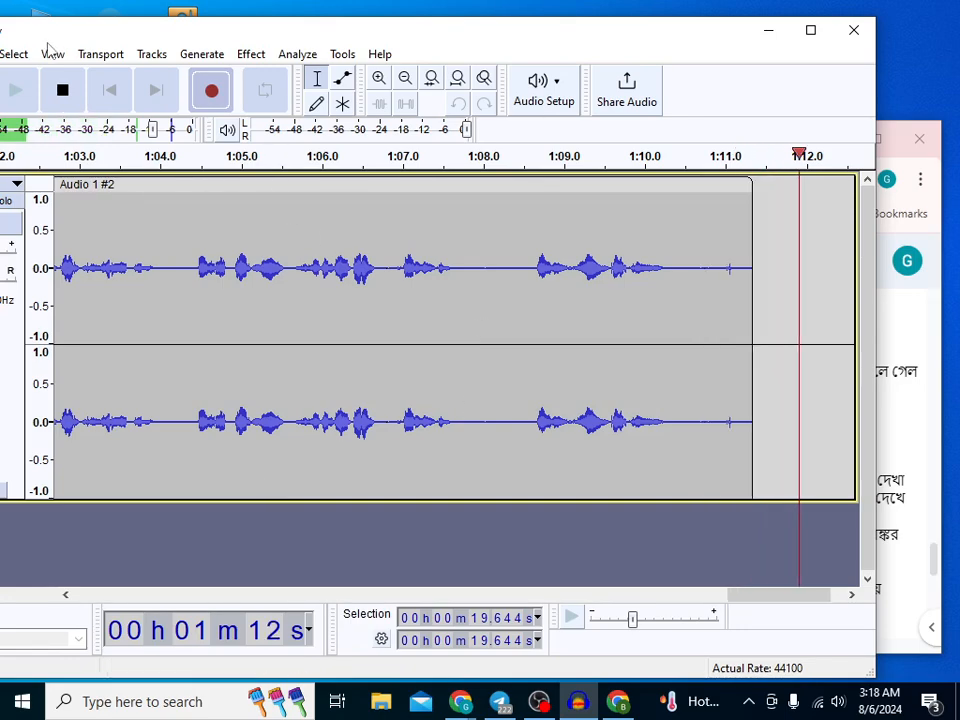
left_click(64, 92)
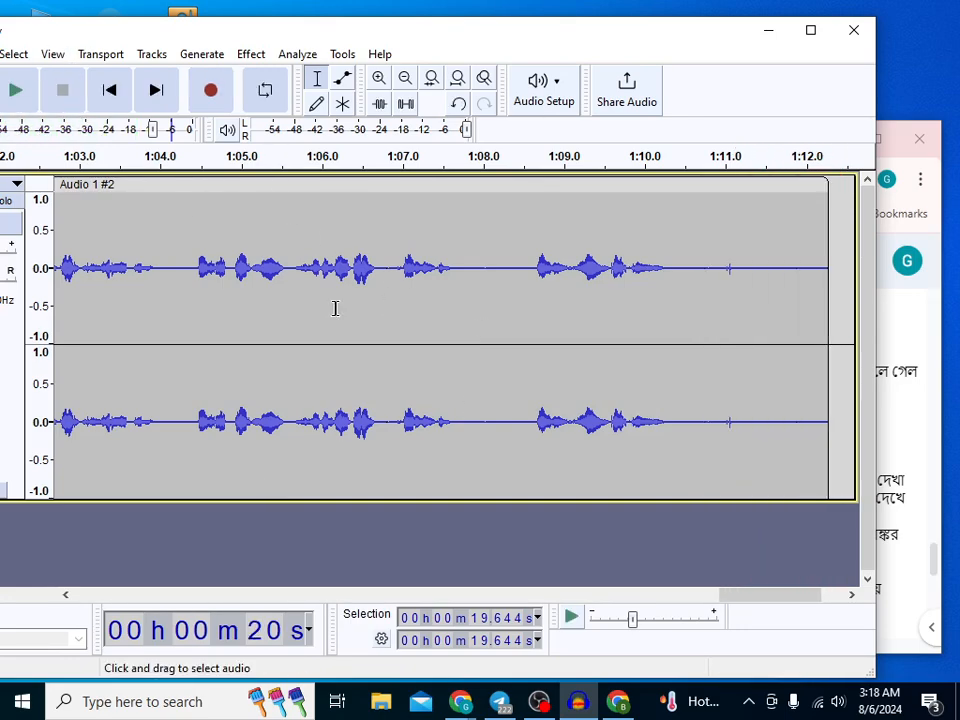
- Review the script's remaining narration and dialogue through to the final morning scene, and return to the forest scene
left_click(924, 540)
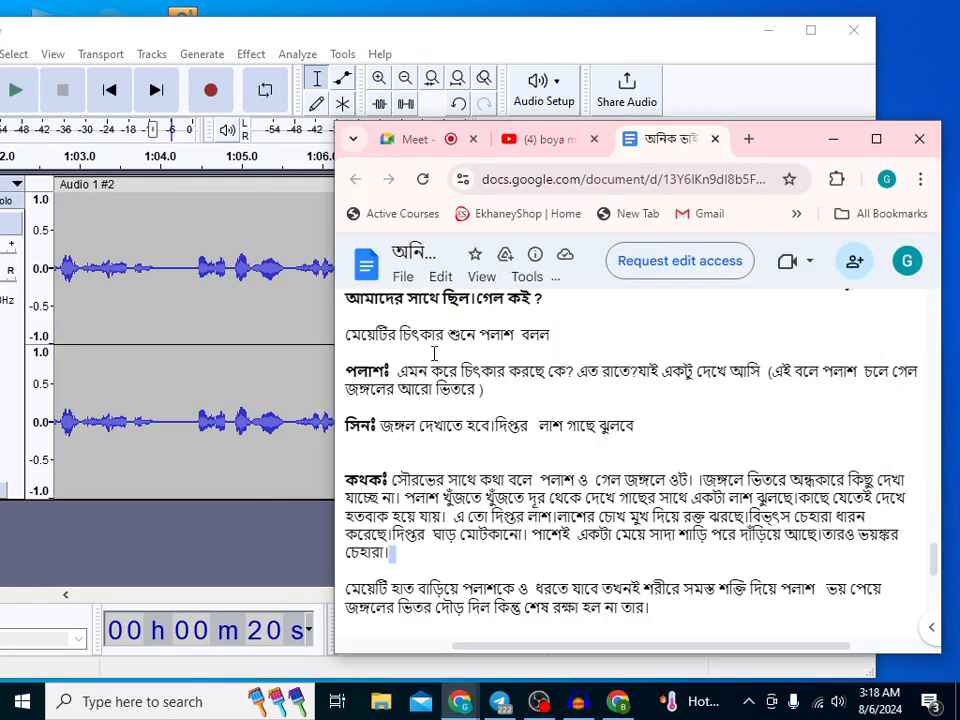
scroll(349, 475, "down", 6)
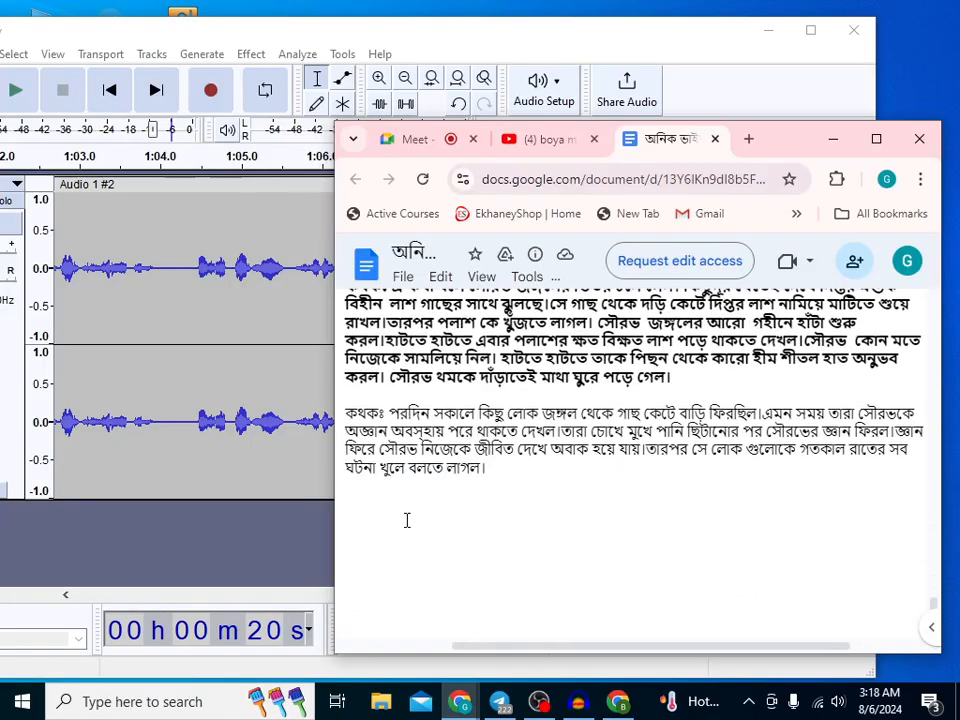
scroll(383, 485, "up", 3)
scroll(398, 382, "up", 7)
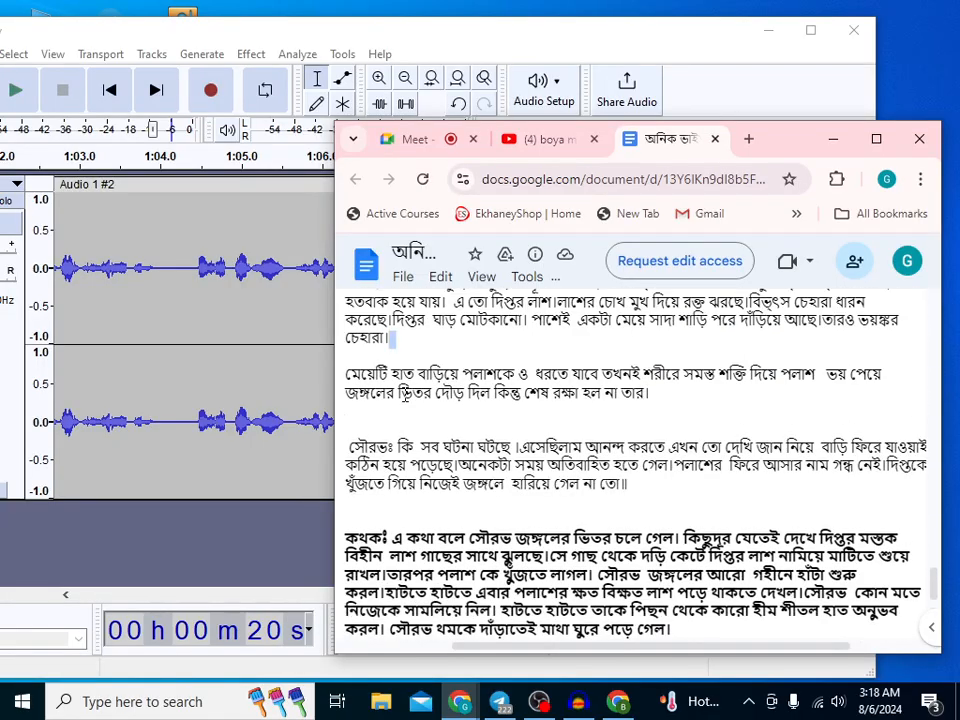
scroll(389, 472, "down", 5)
scroll(389, 472, "down", 1)
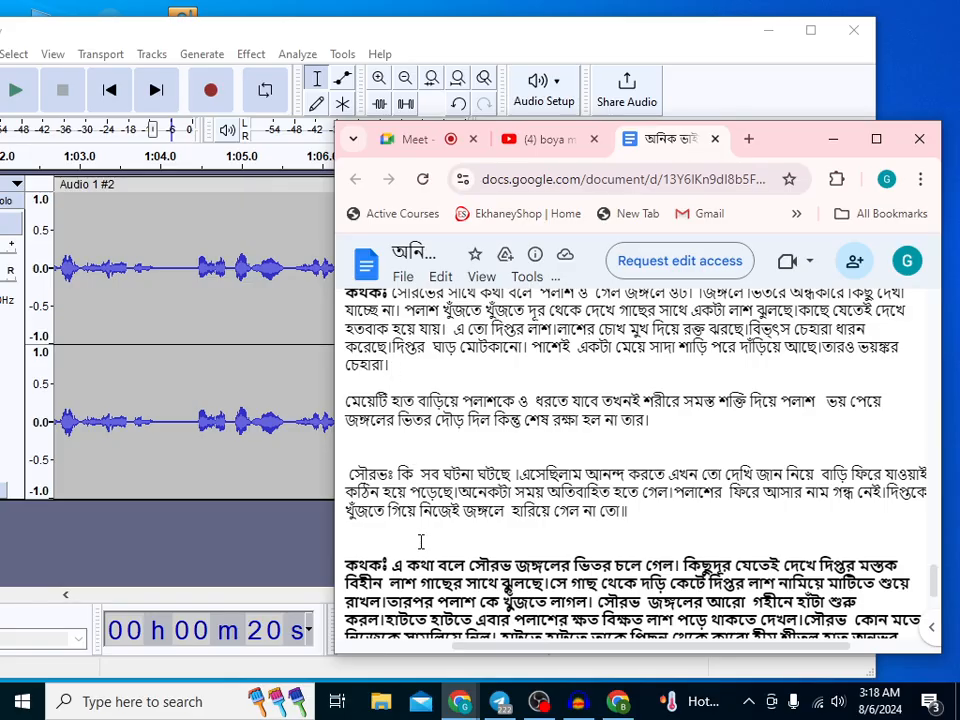
scroll(409, 535, "down", 4)
scroll(407, 528, "up", 7)
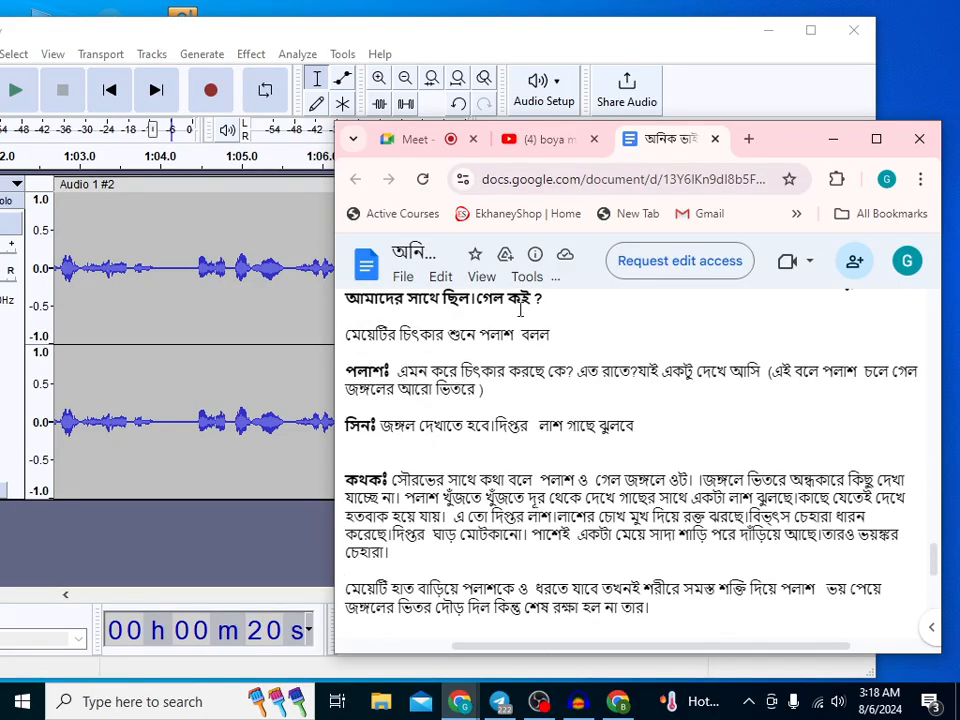
- Minimize the script window and cut about the first 3 seconds from the start of the first recorded clip
left_click(832, 141)
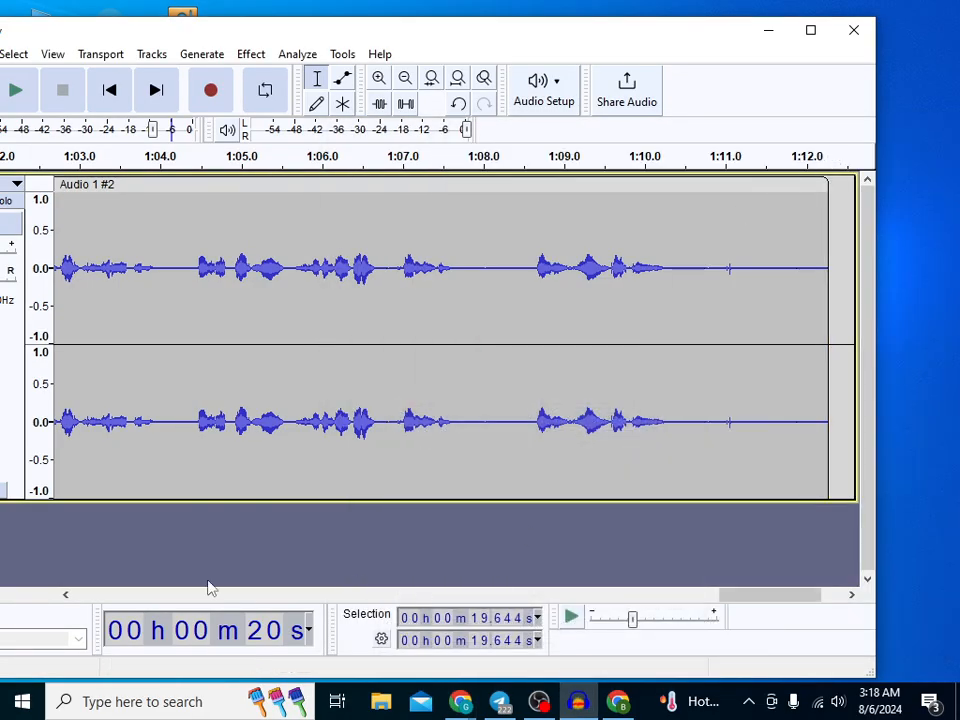
left_click_drag(720, 597, 95, 595)
left_click_drag(308, 271, 68, 312)
right_click(115, 306)
left_click(160, 311)
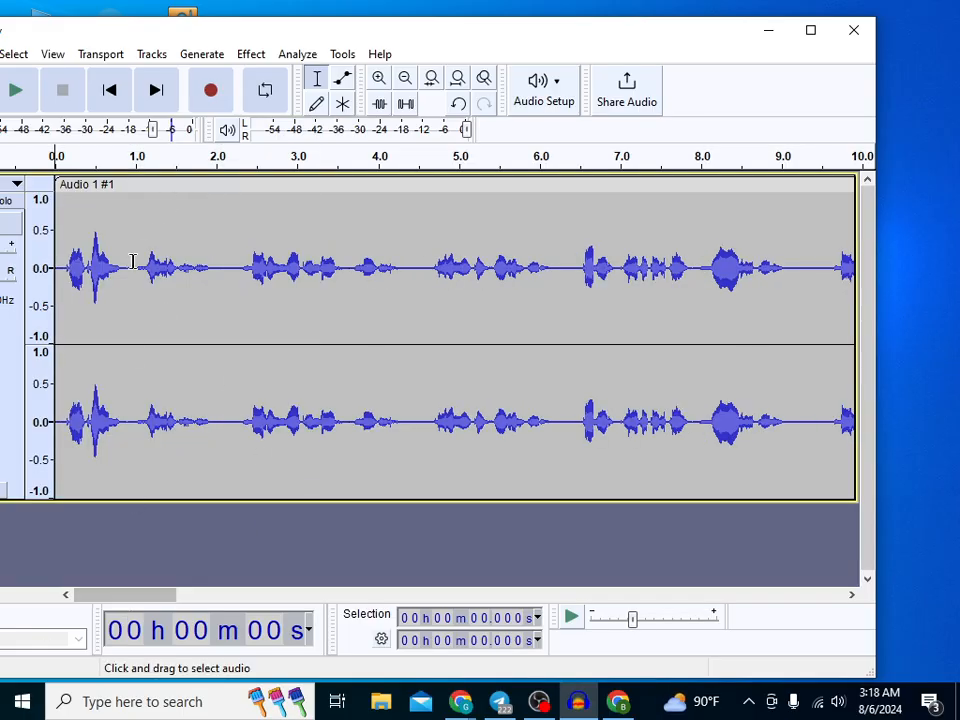
- Maximize Audacity and play the trimmed recording from the start, pausing at about 16 seconds
left_click(808, 31)
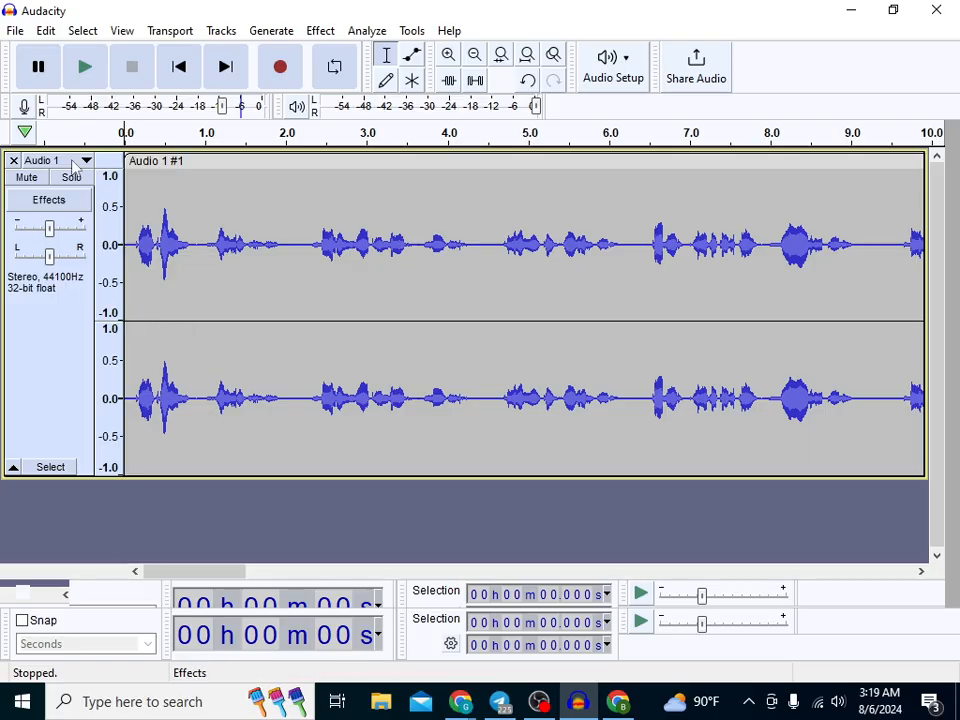
left_click(86, 68)
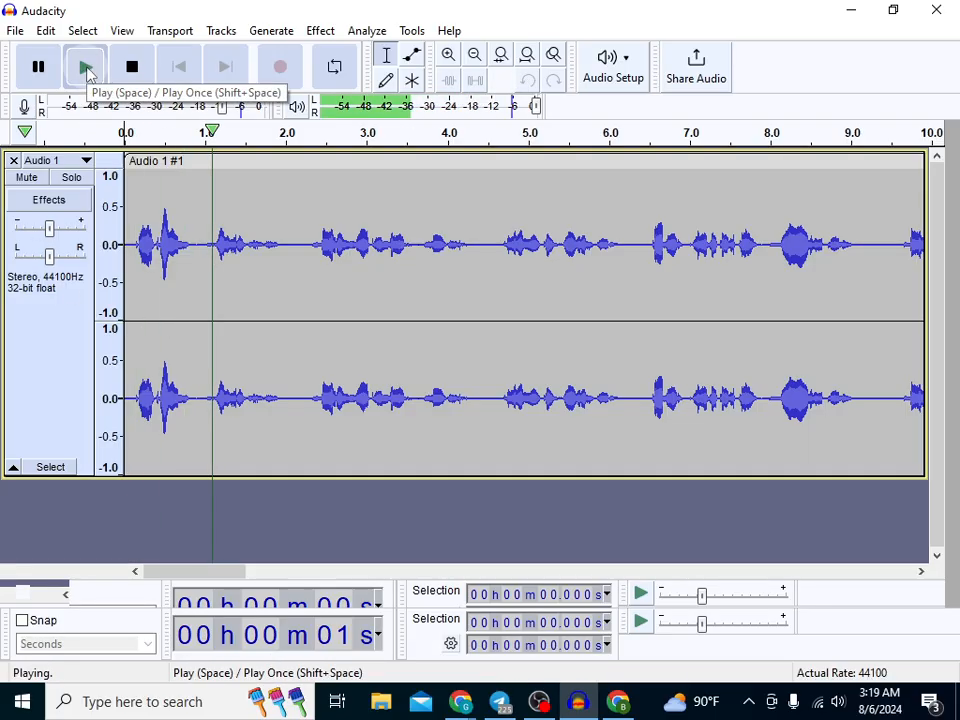
left_click_drag(195, 574, 323, 576)
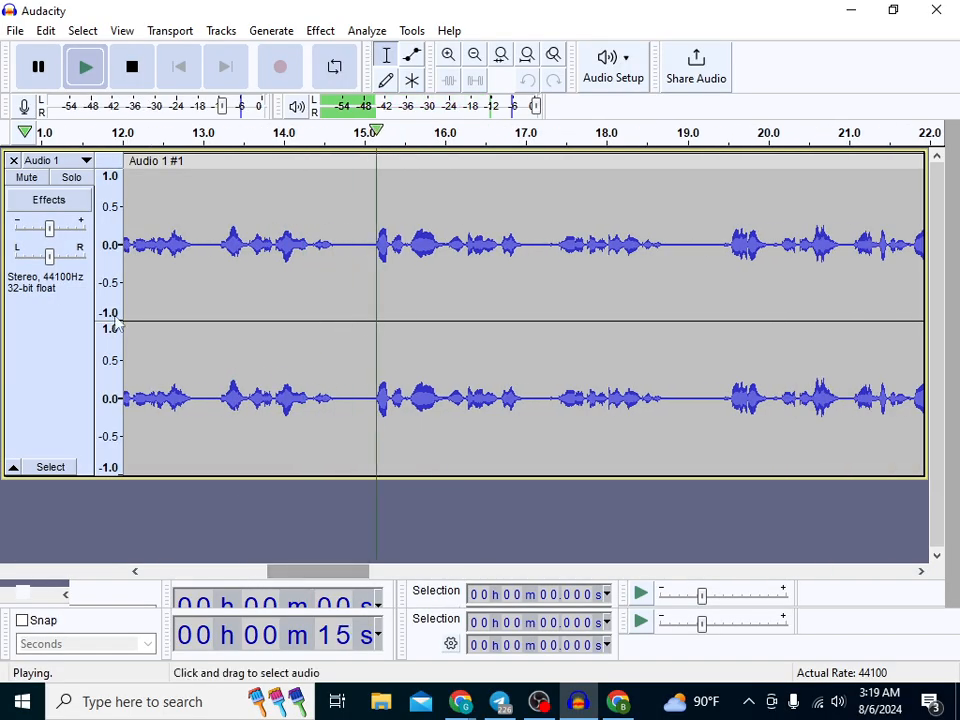
left_click(39, 68)
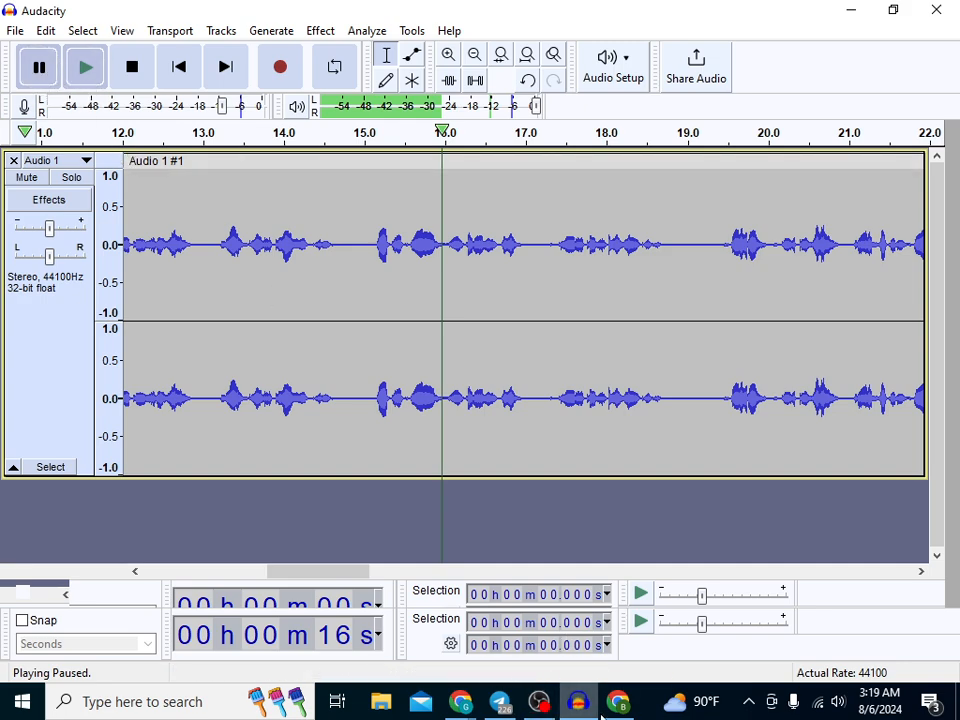
- Switch to OBS to check the desktop and microphone levels in its audio mixer, and return to Audacity
left_click(547, 711)
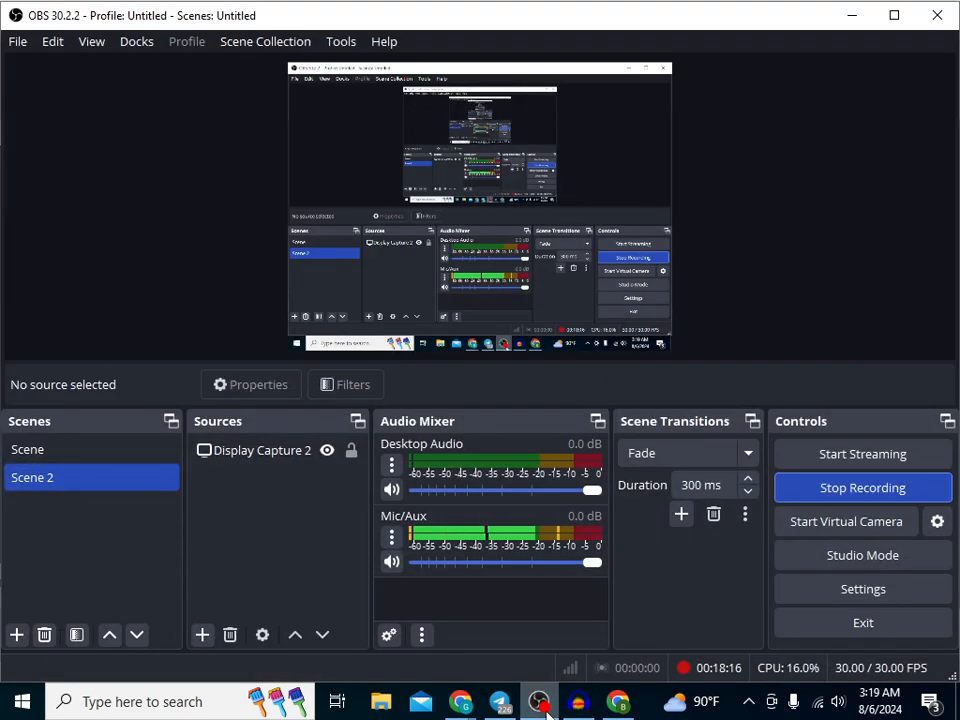
left_click(856, 17)
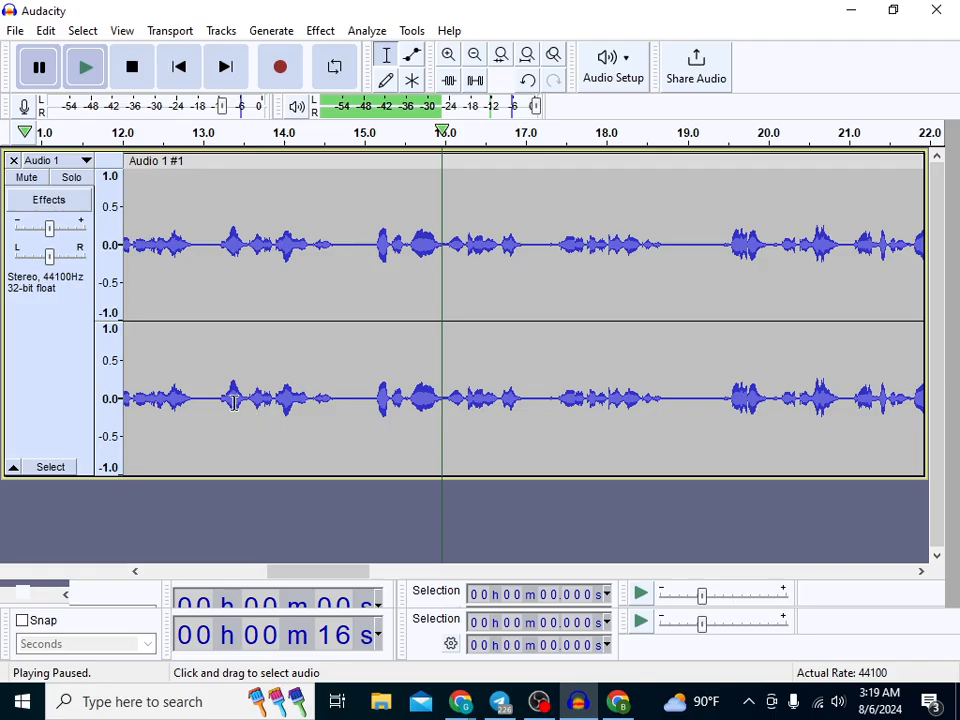
left_click(540, 703)
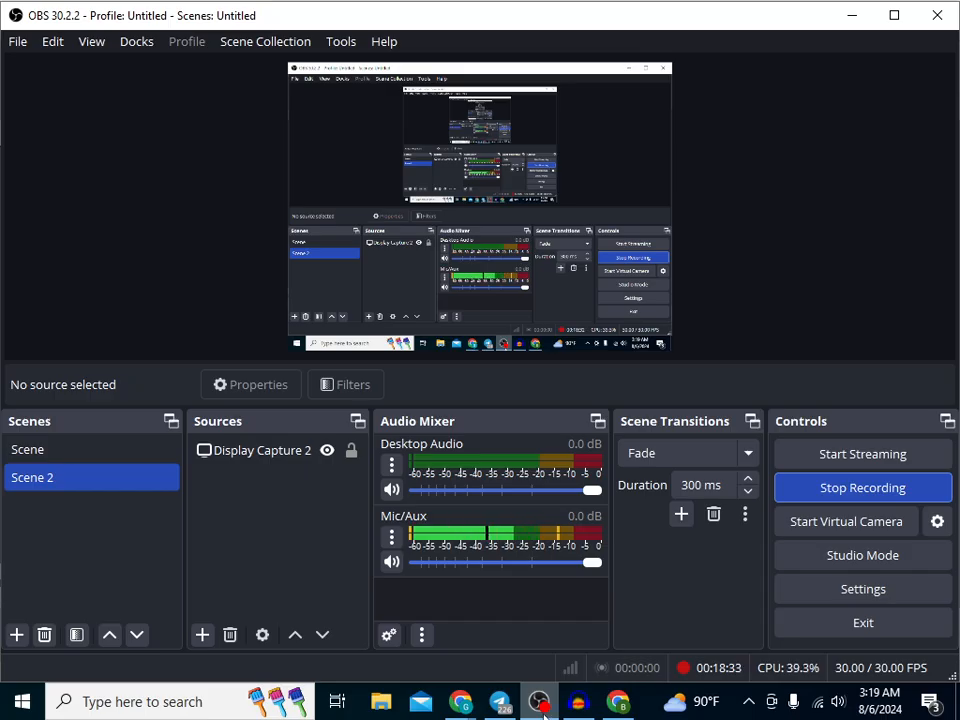
left_click(541, 703)
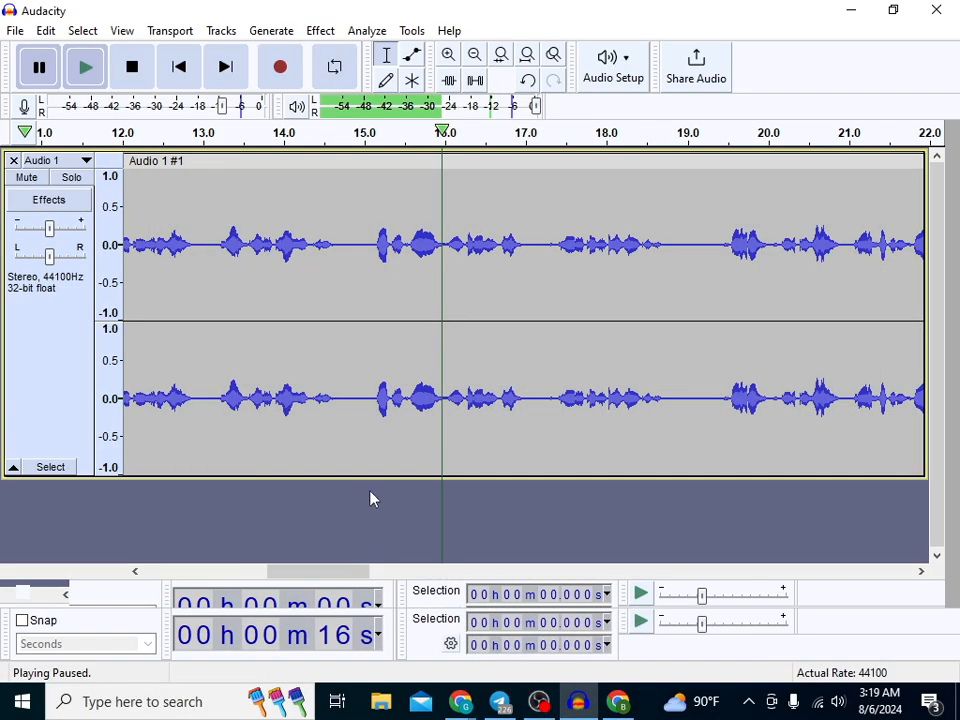
- Play the recording again from the start, pause near the first clip's end, and replay its last phrases from about 21 seconds
left_click(88, 68)
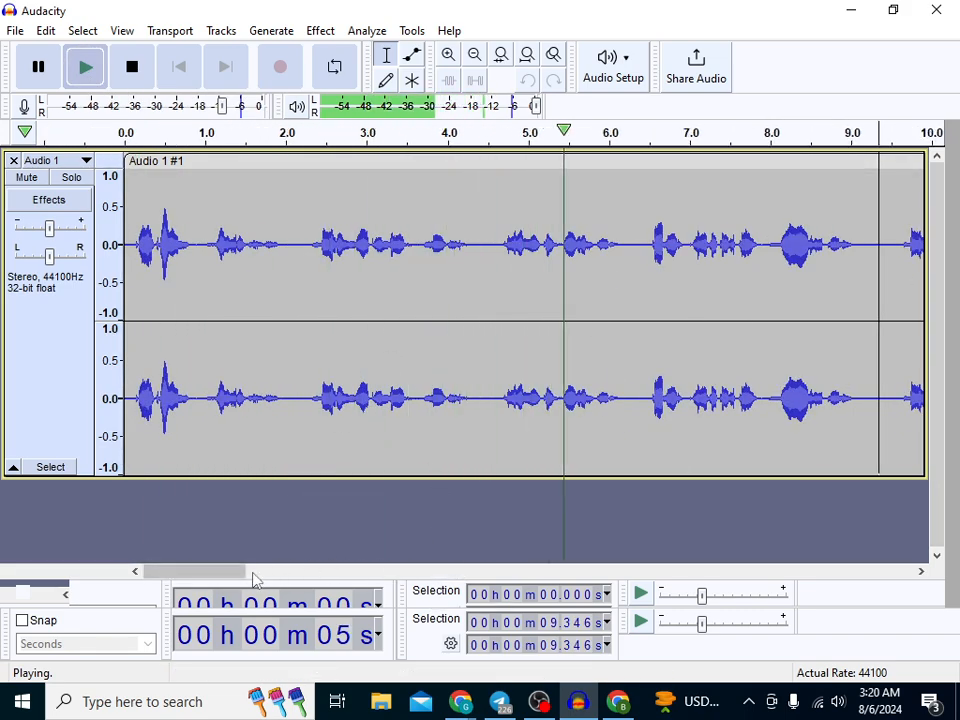
left_click_drag(228, 572, 267, 576)
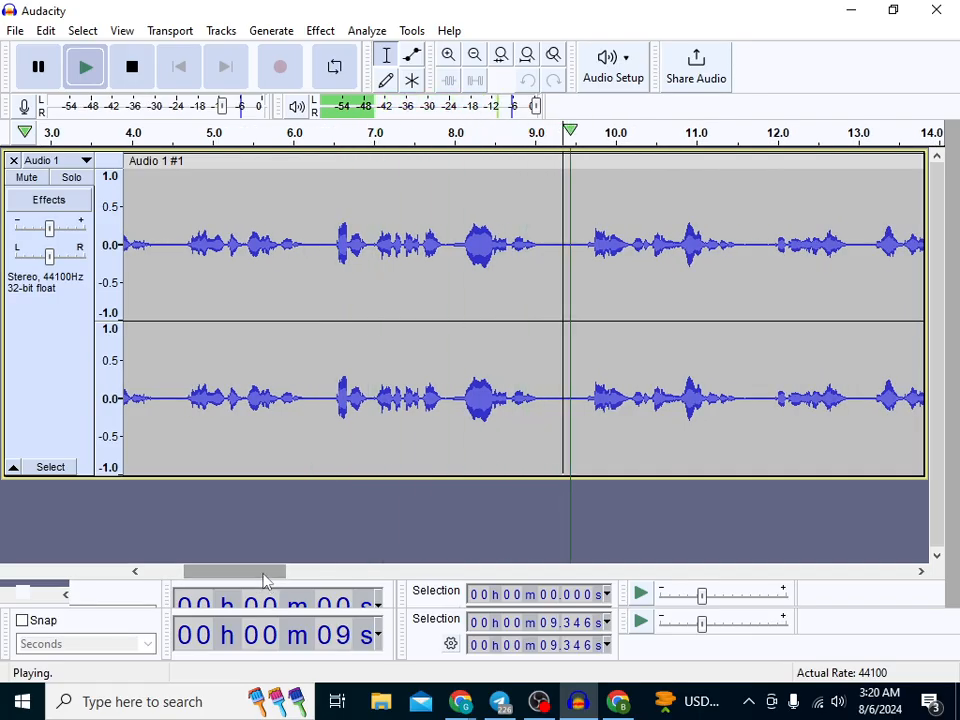
left_click_drag(240, 578, 327, 597)
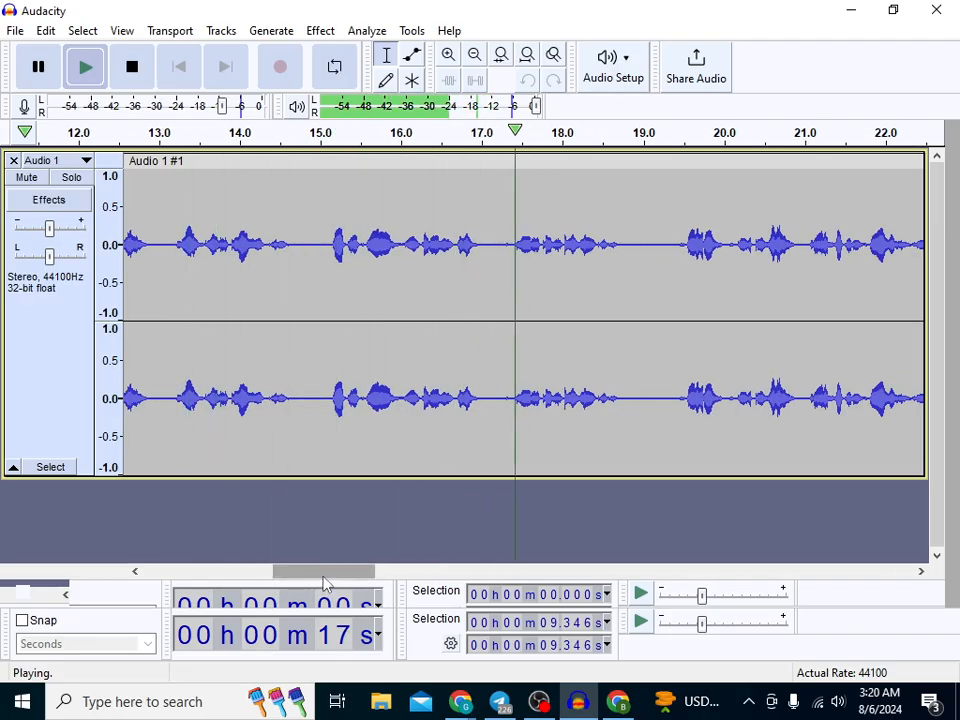
left_click_drag(322, 580, 400, 590)
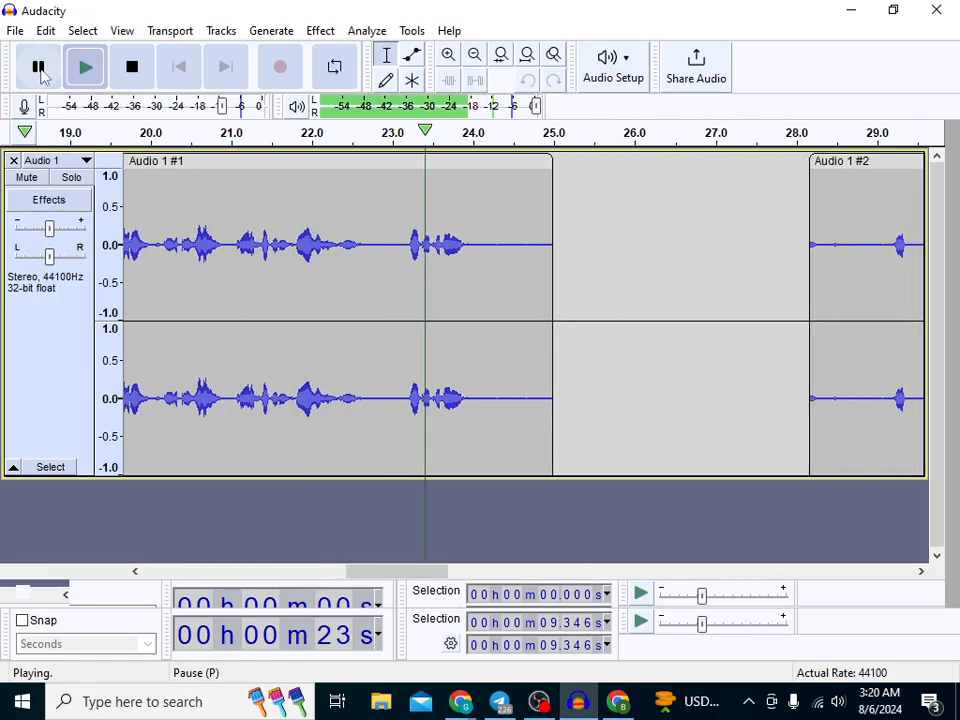
left_click(40, 68)
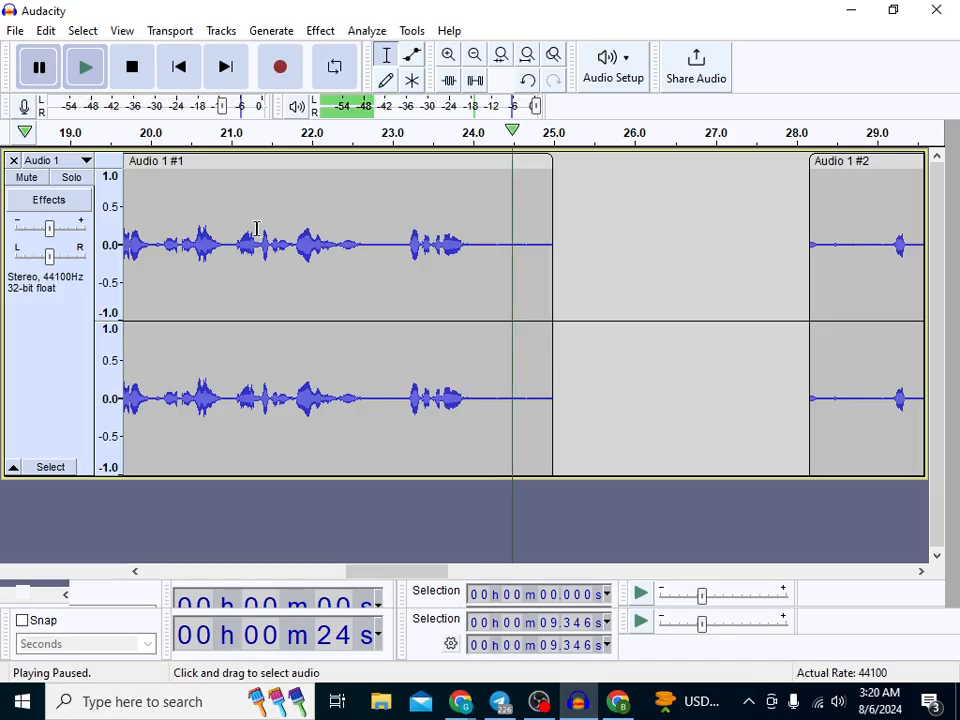
left_click(231, 140)
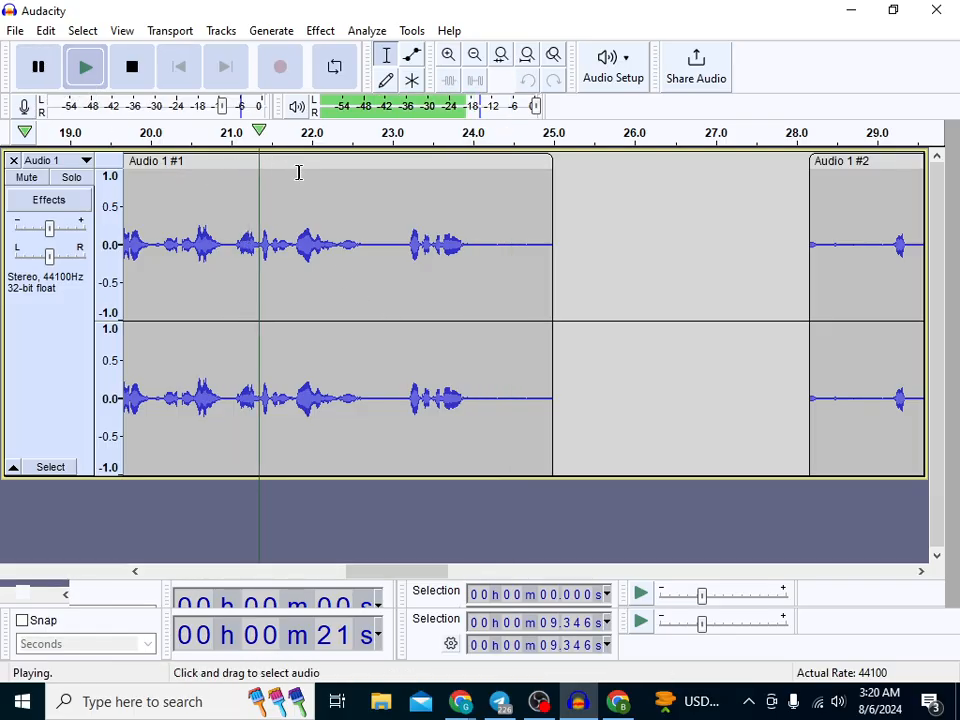
left_click(38, 66)
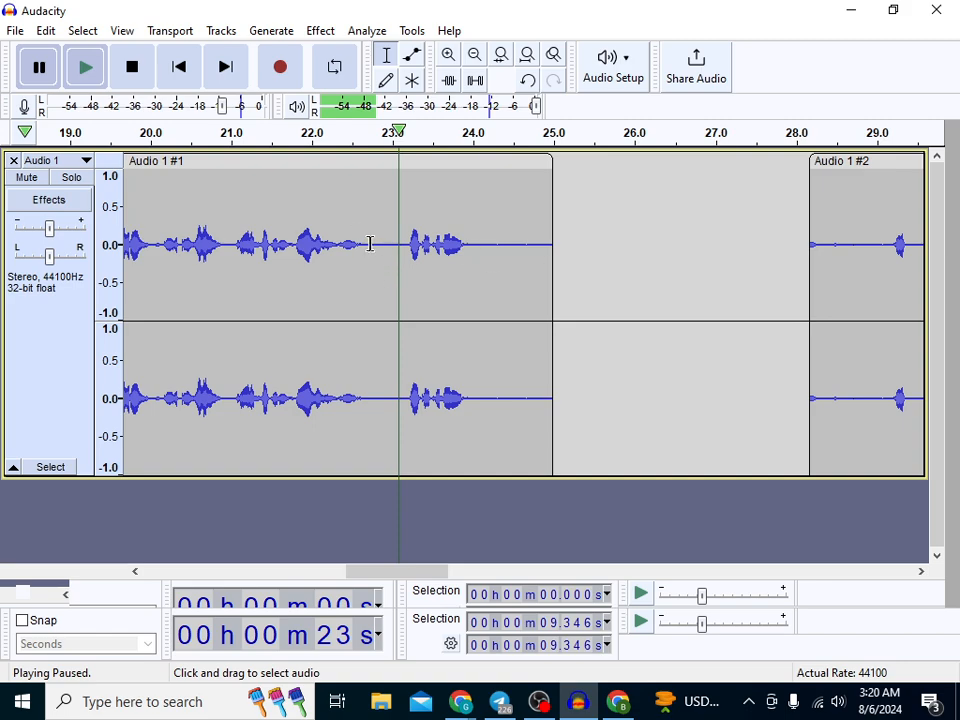
- Cut the first clip's tail from 22.837 to 25.000 s and move the second clip against its new end
left_click_drag(378, 241, 551, 321)
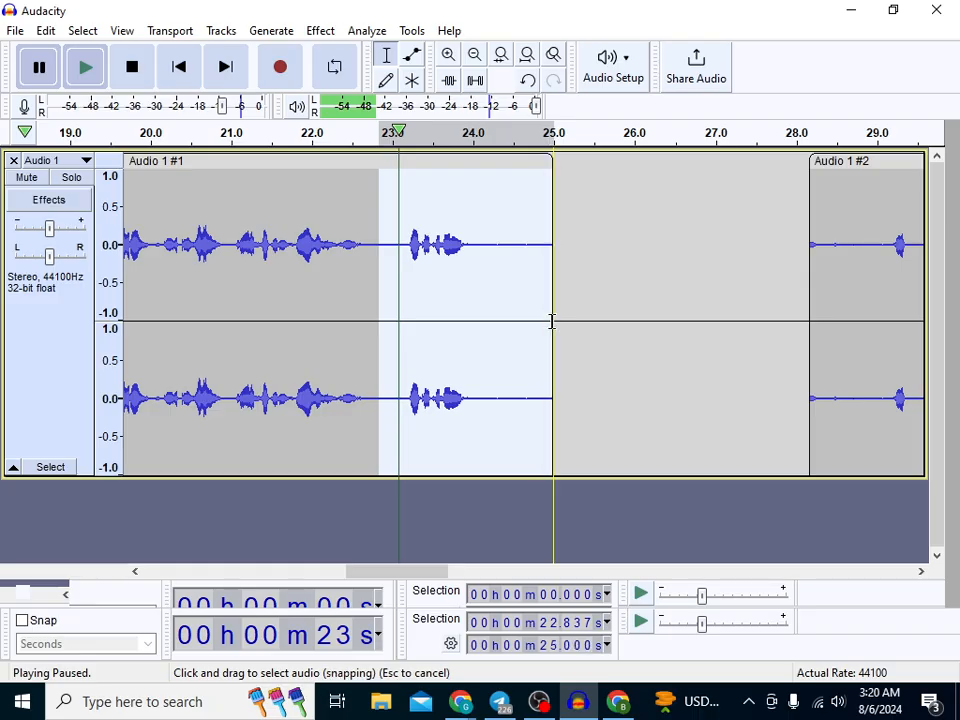
right_click(521, 272)
left_click(552, 286)
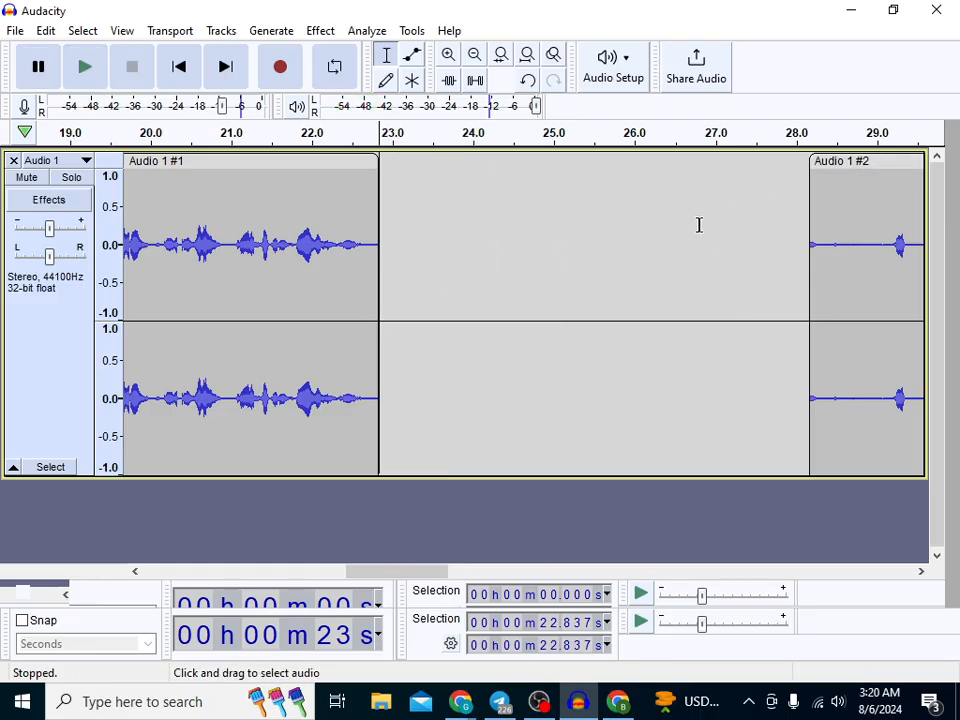
left_click_drag(800, 187, 381, 253)
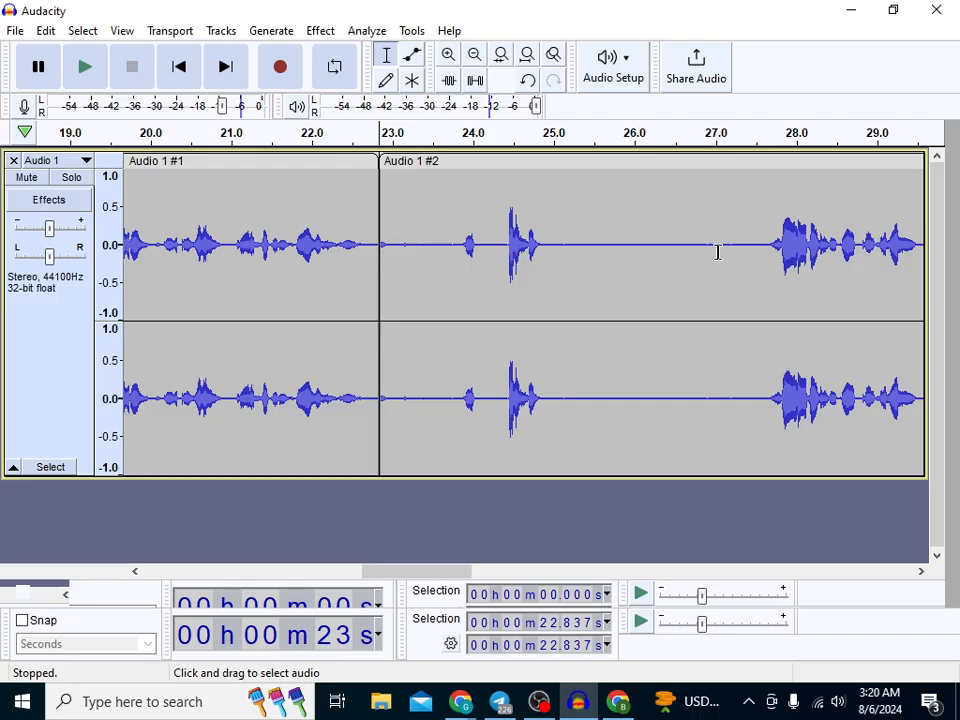
- Cut the second clip's opening up to 27.609 s and play the audio from the join between the clips
left_click_drag(769, 251, 396, 271)
right_click(404, 208)
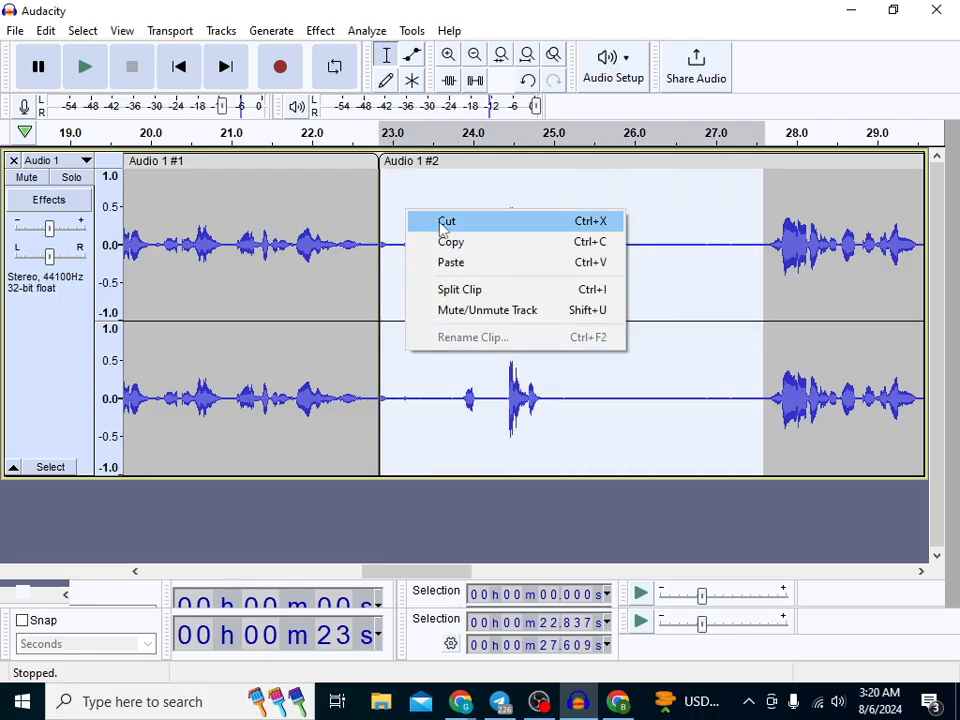
left_click(446, 221)
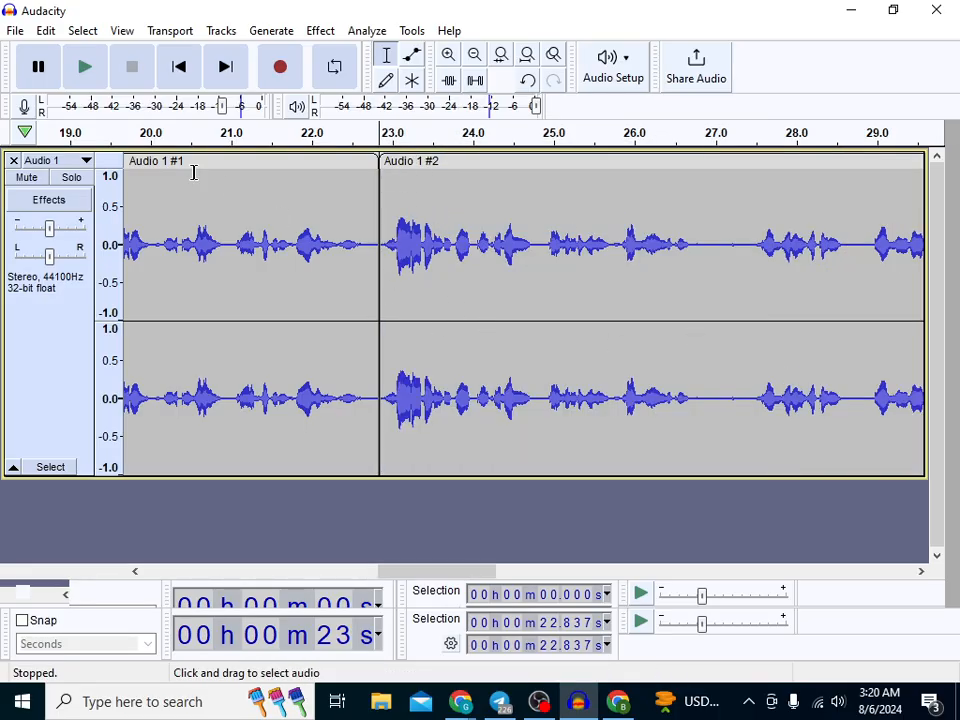
left_click(94, 78)
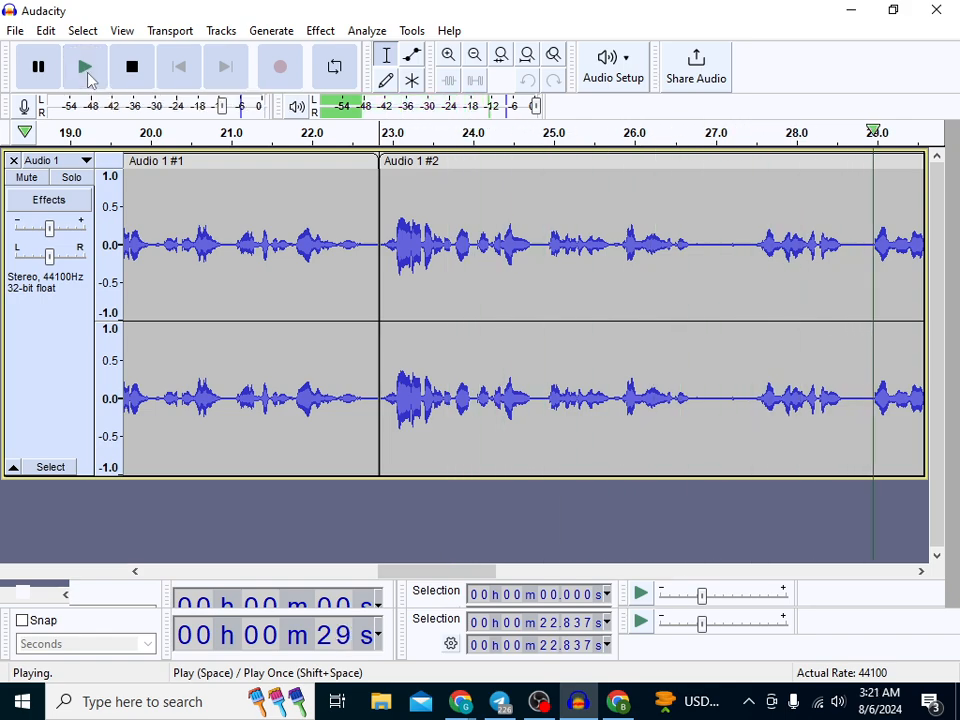
- Replay the start of the second clip and cut its stray noise between 27.040 and 27.330 s
left_click(86, 70)
left_click(39, 66)
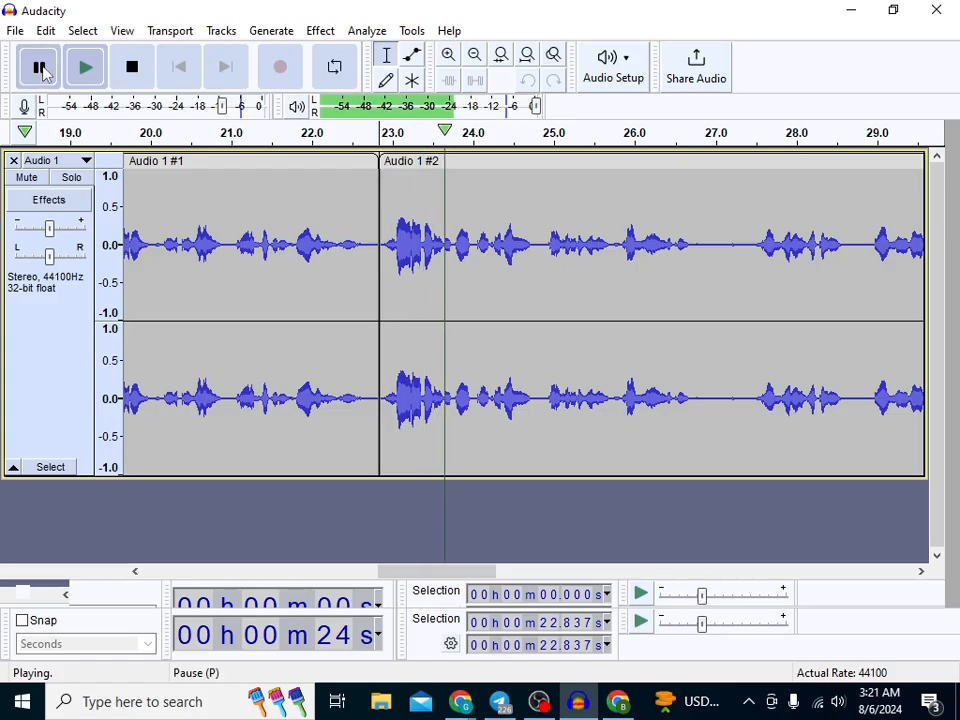
left_click_drag(741, 249, 719, 273)
right_click(731, 270)
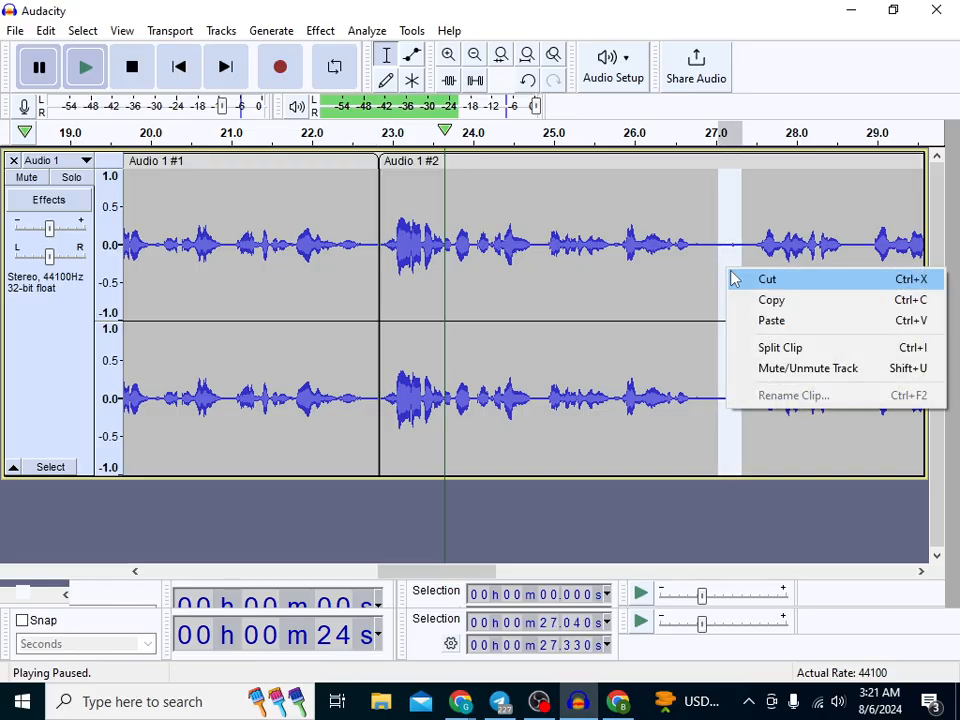
left_click(735, 276)
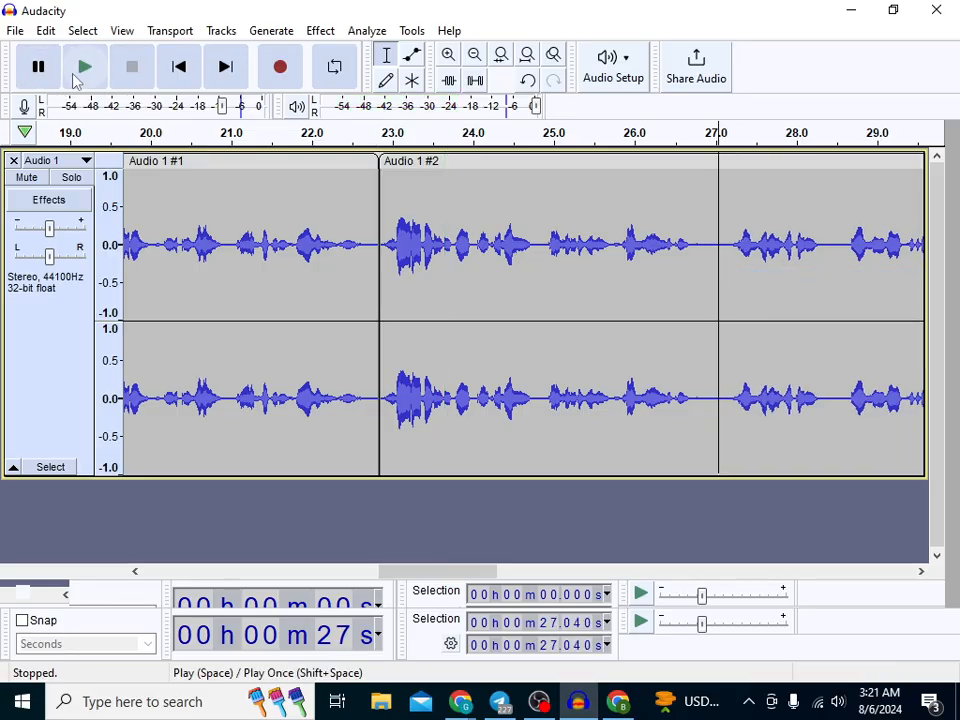
- Play the second clip from about 27 s, then replay the phrases from about 36.5 s, pausing after each to compare them
left_click(724, 146)
left_click_drag(395, 574, 462, 596)
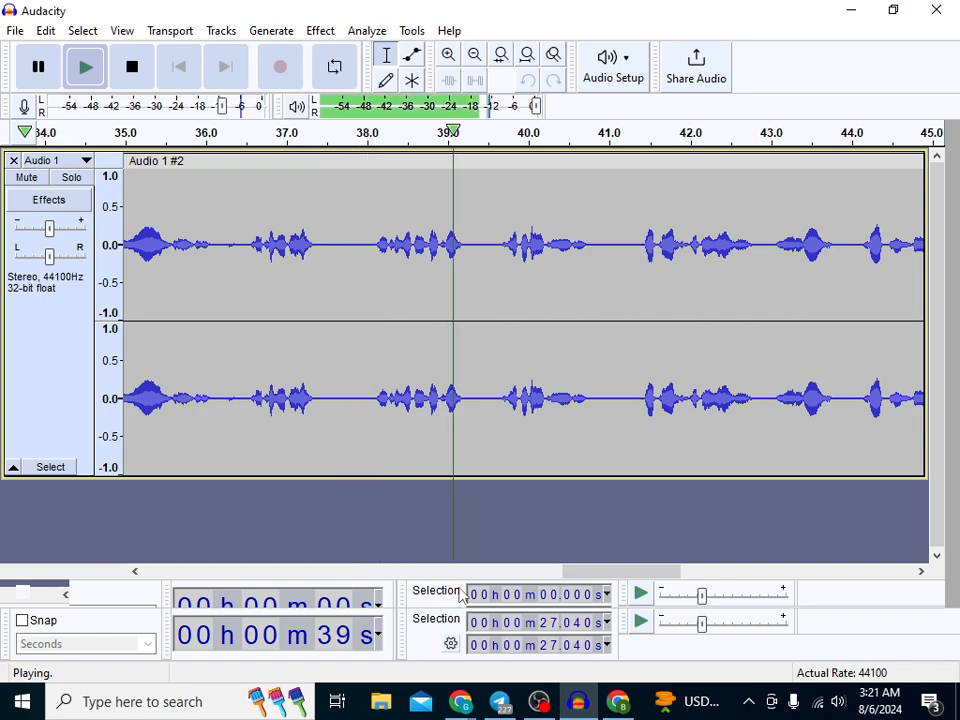
left_click(40, 66)
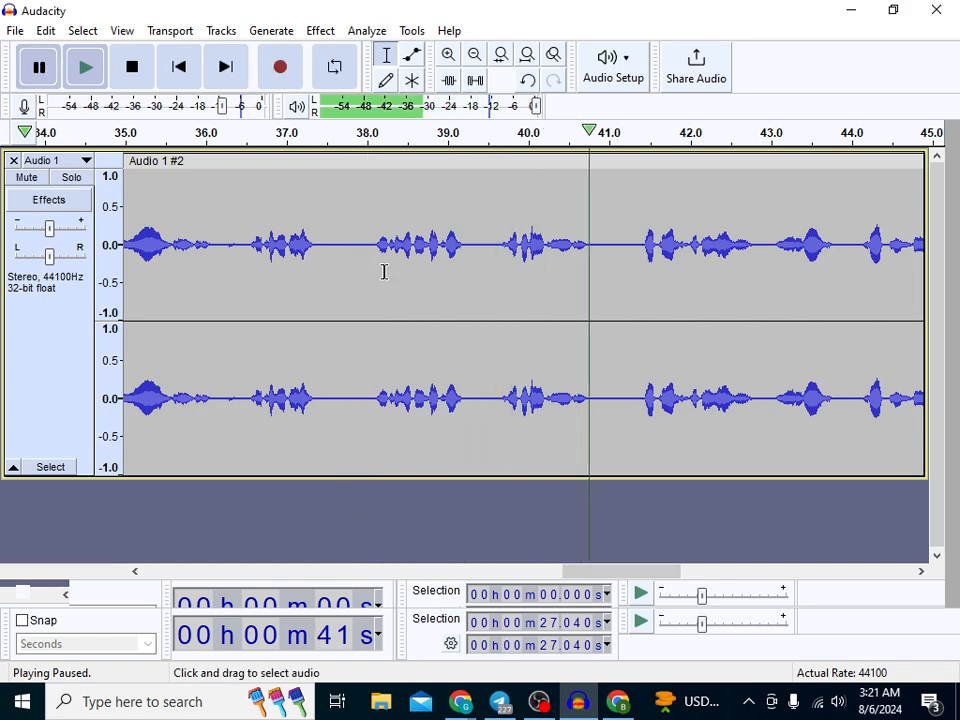
left_click(245, 141)
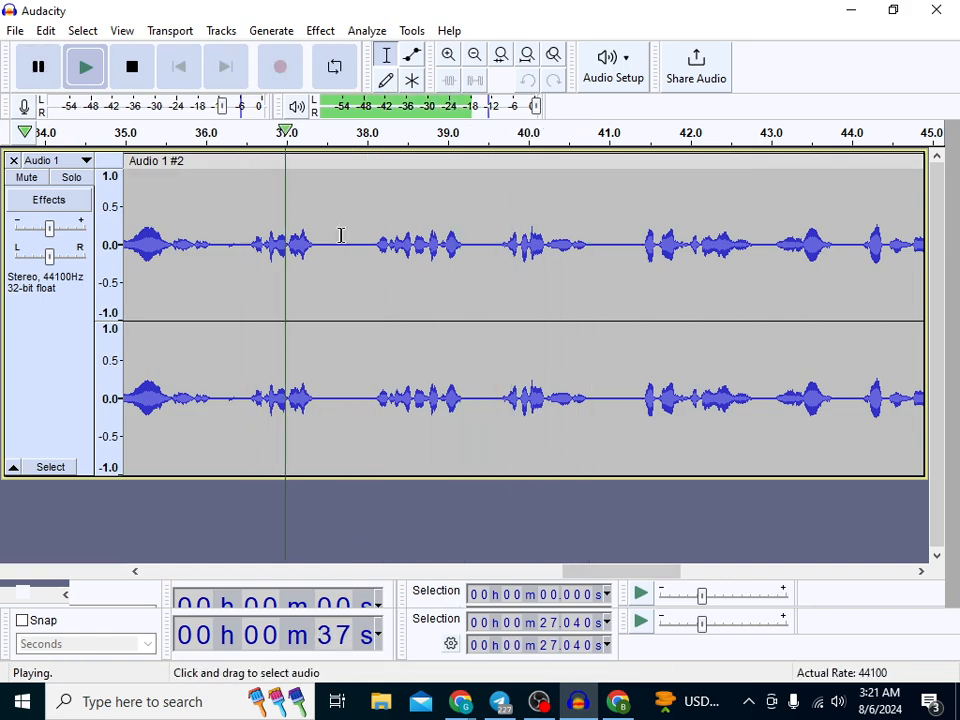
left_click(22, 70)
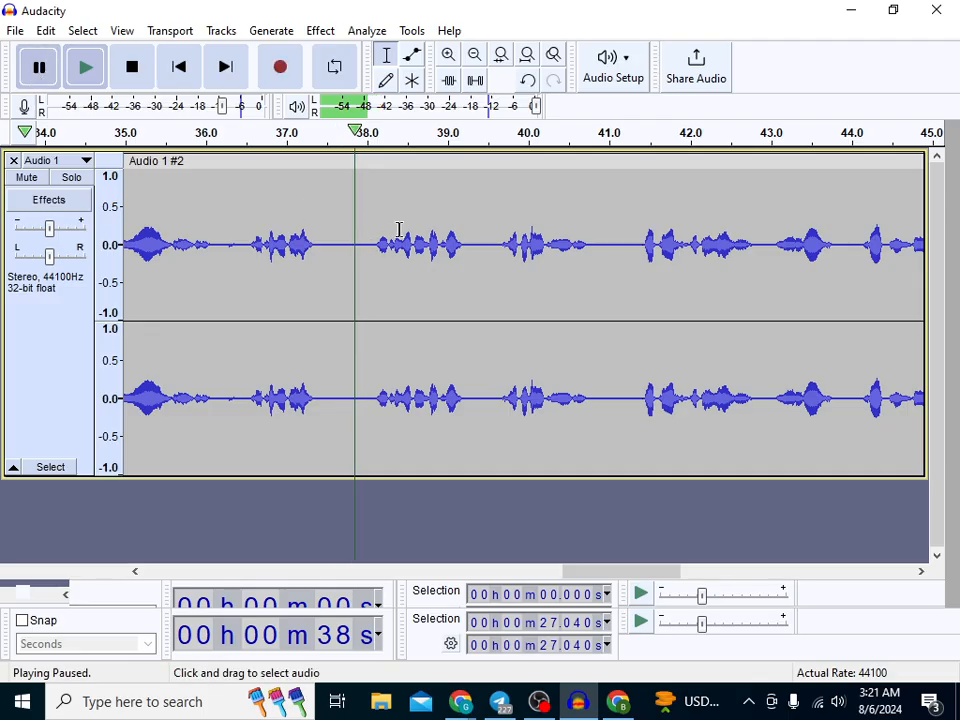
left_click(39, 70)
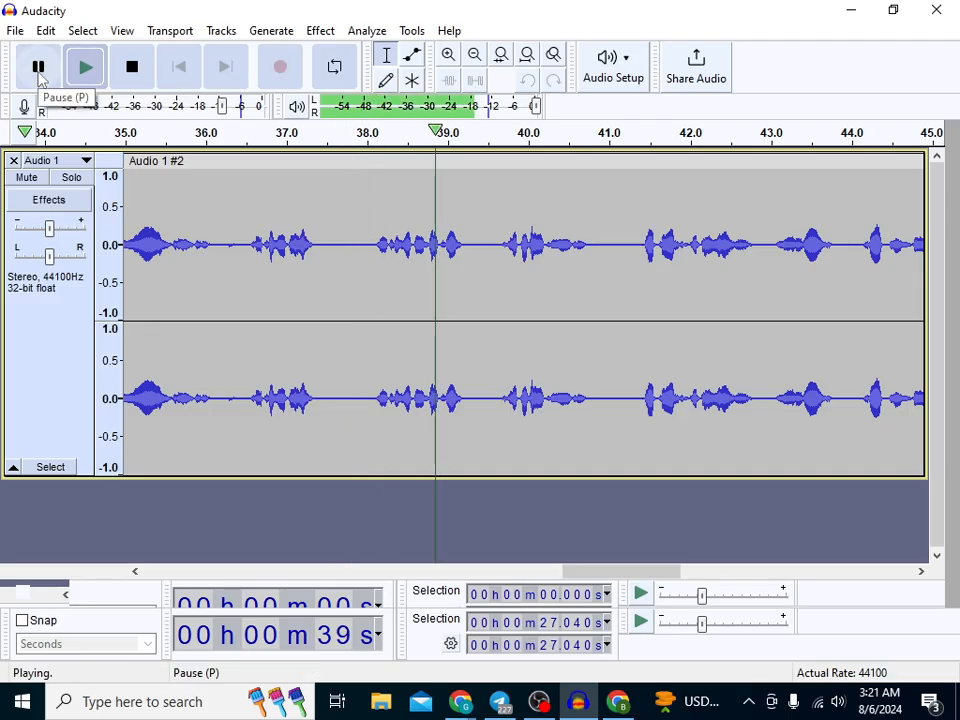
left_click(39, 70)
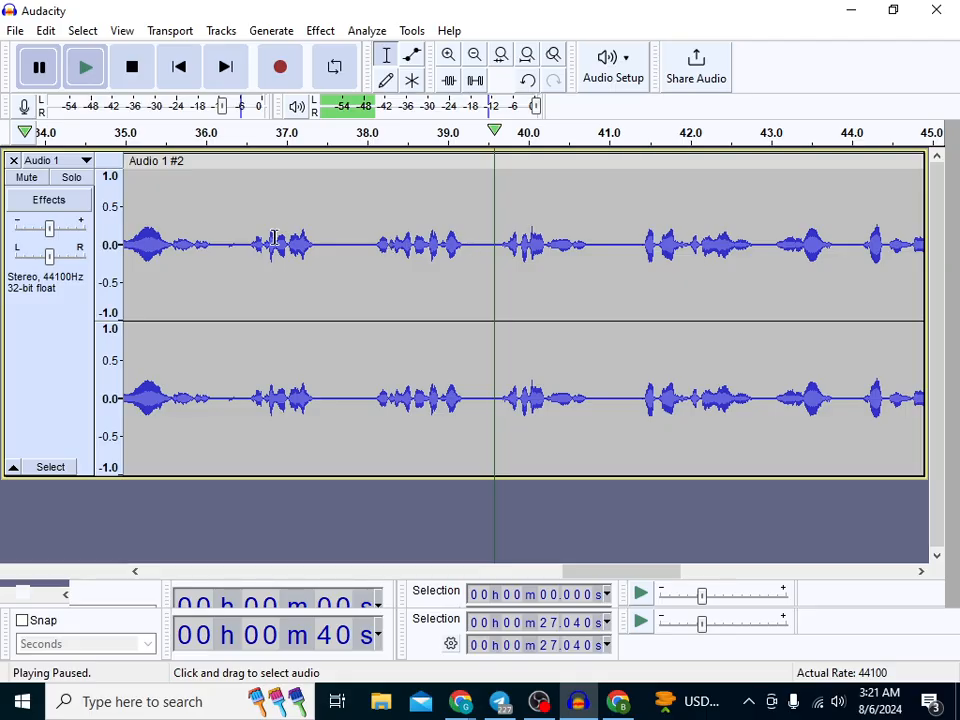
- Cut the phrase between 36.223 and 37.616 s and play the audio on from the cut
left_click_drag(223, 244, 311, 289)
right_click(311, 289)
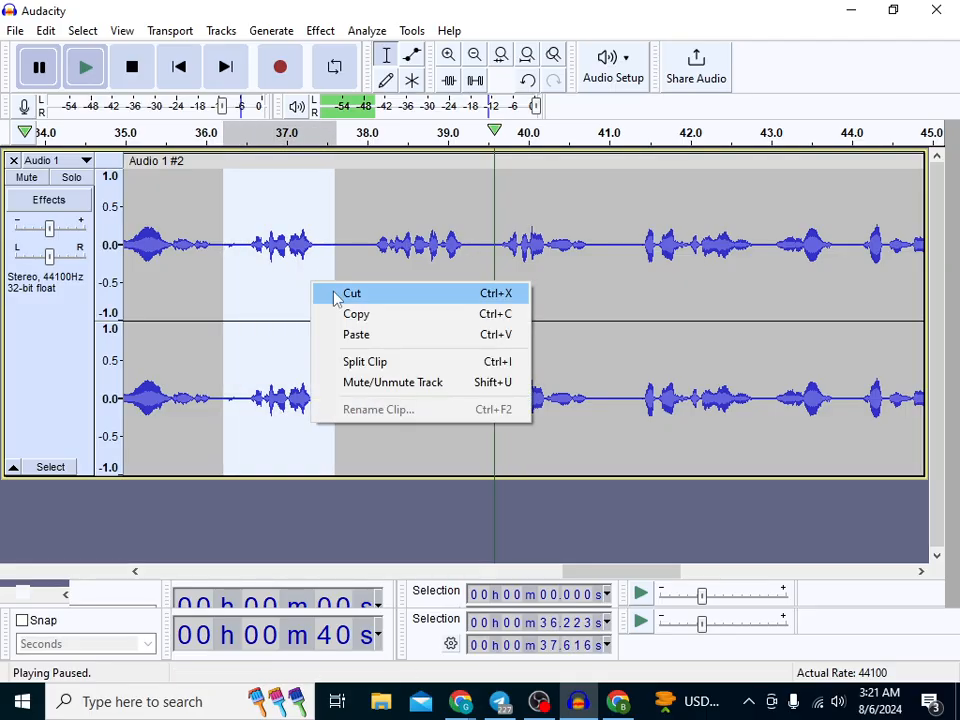
left_click(336, 294)
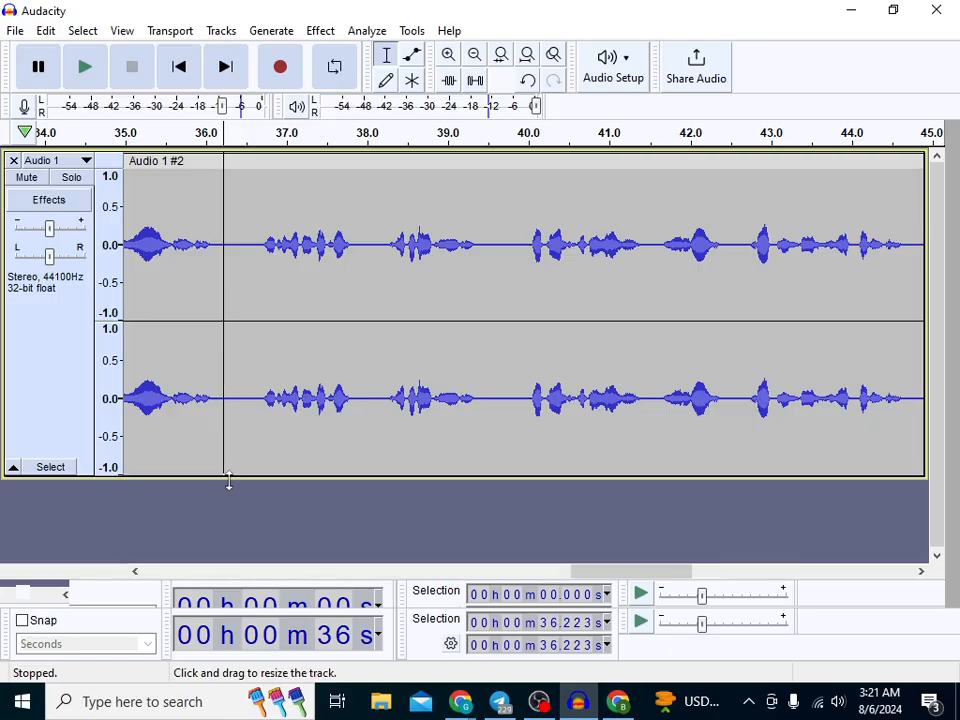
left_click(230, 138)
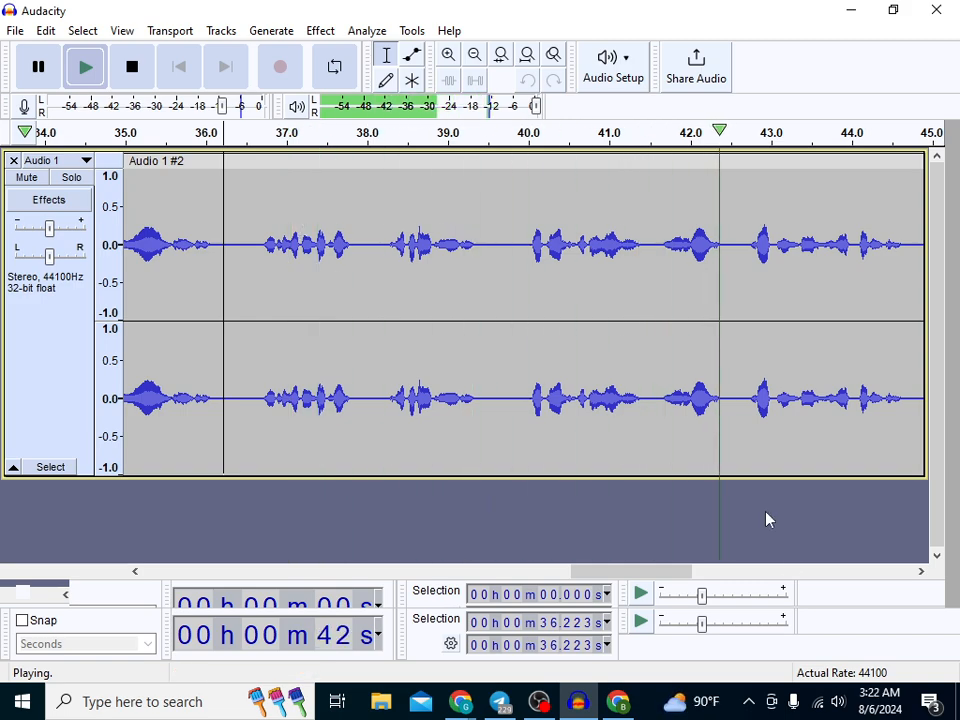
- Pause the playback and cut the short section from 46.974 s to about 47.4 s
left_click_drag(641, 574, 716, 583)
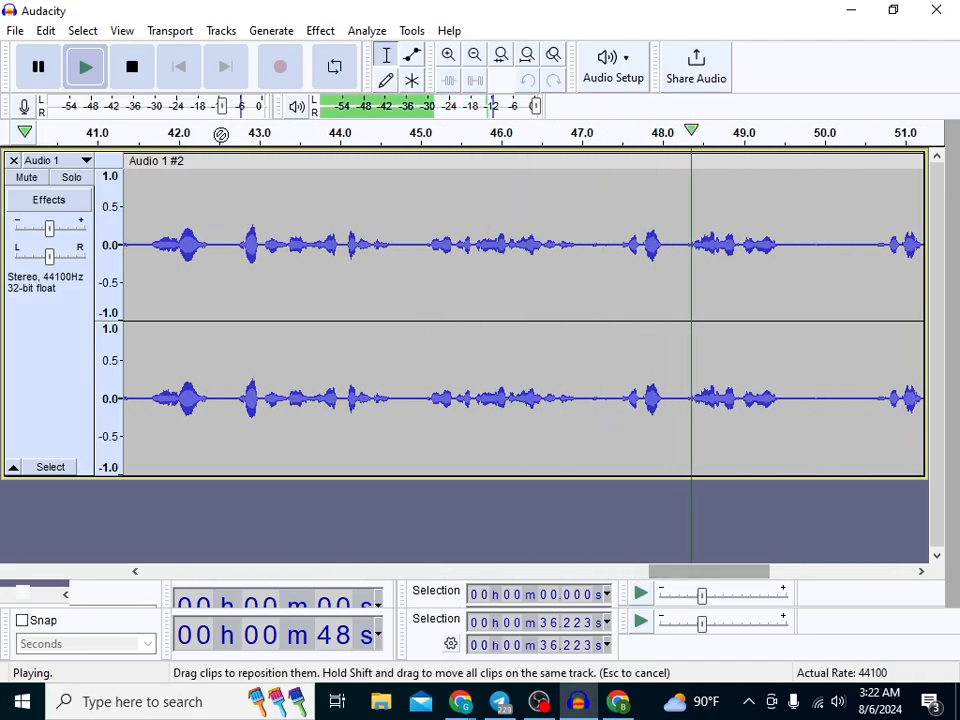
key("p")
left_click_drag(578, 245, 613, 276)
right_click(600, 282)
left_click(608, 284)
- Play on from the cut, pause, and cut the unwanted phrase from 47.067 s to about 50 s
left_click(87, 78)
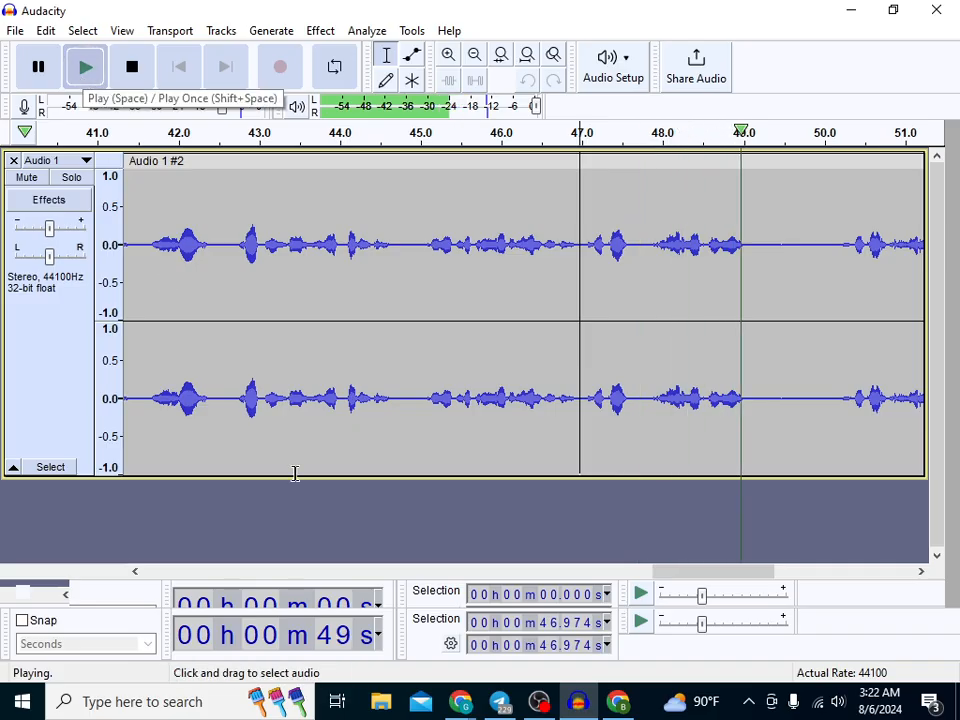
left_click_drag(698, 574, 725, 584)
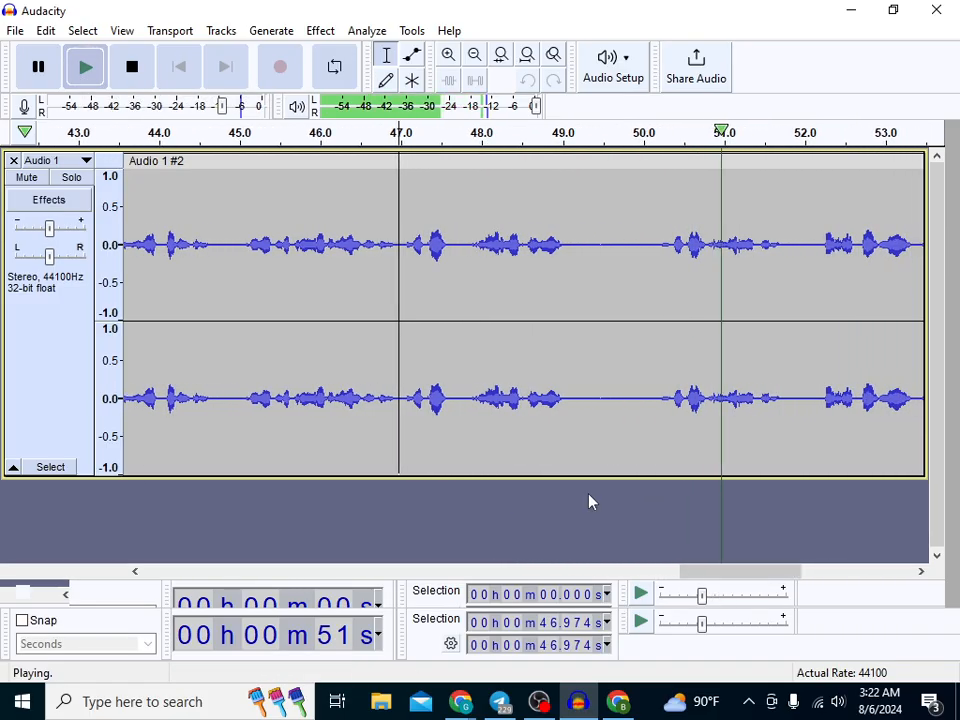
left_click(38, 66)
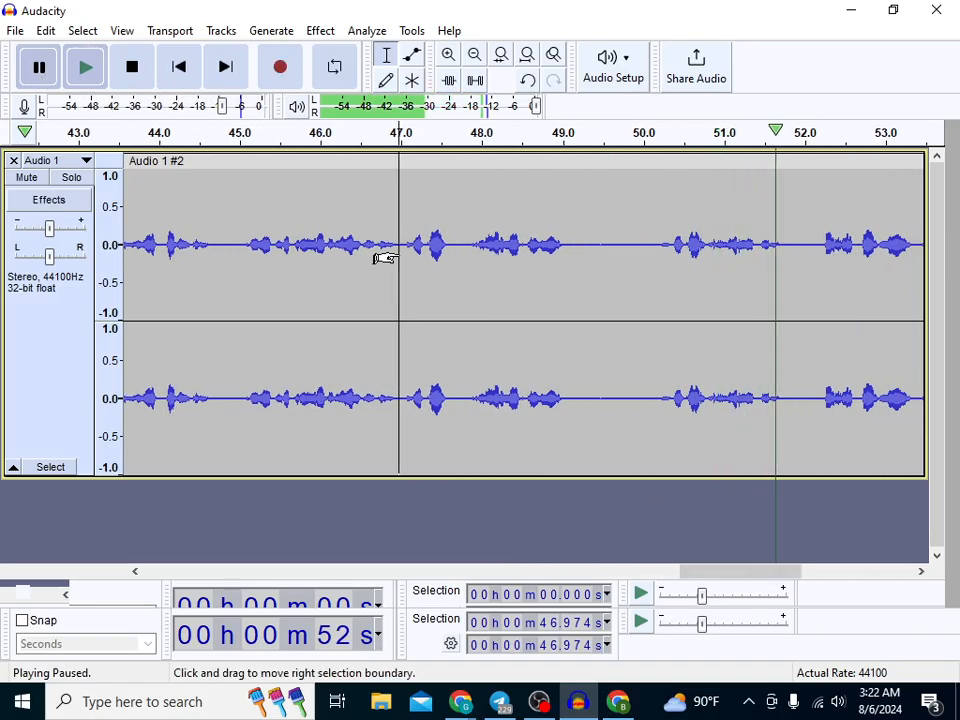
left_click_drag(642, 253, 405, 308)
right_click(416, 300)
left_click(428, 311)
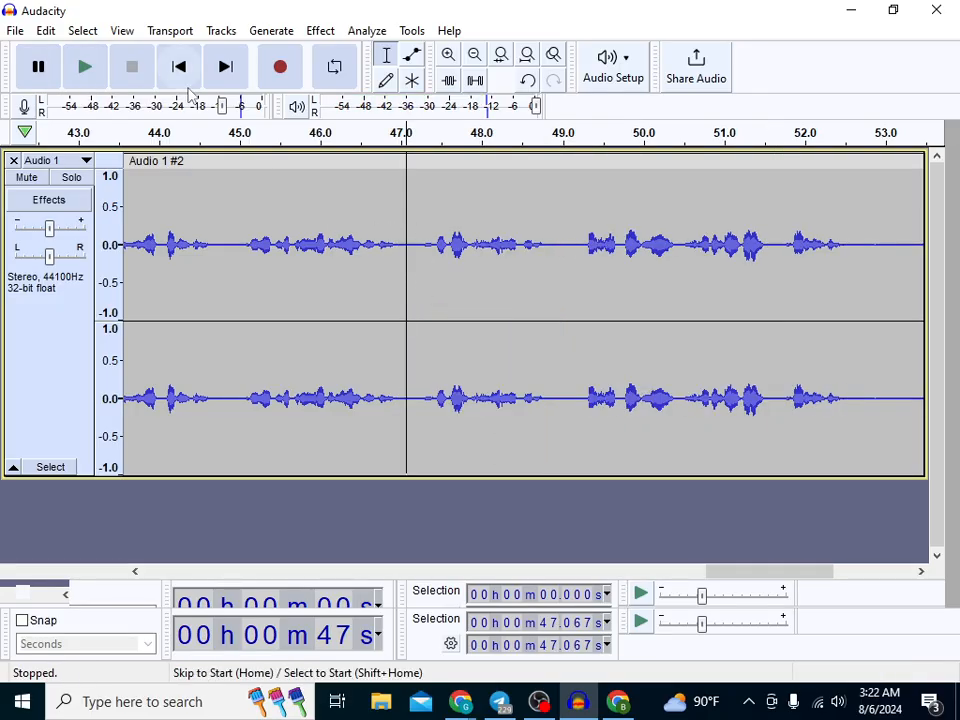
- Play the rest of the second clip and cut its tail from 55.333 s to the end
left_click(86, 68)
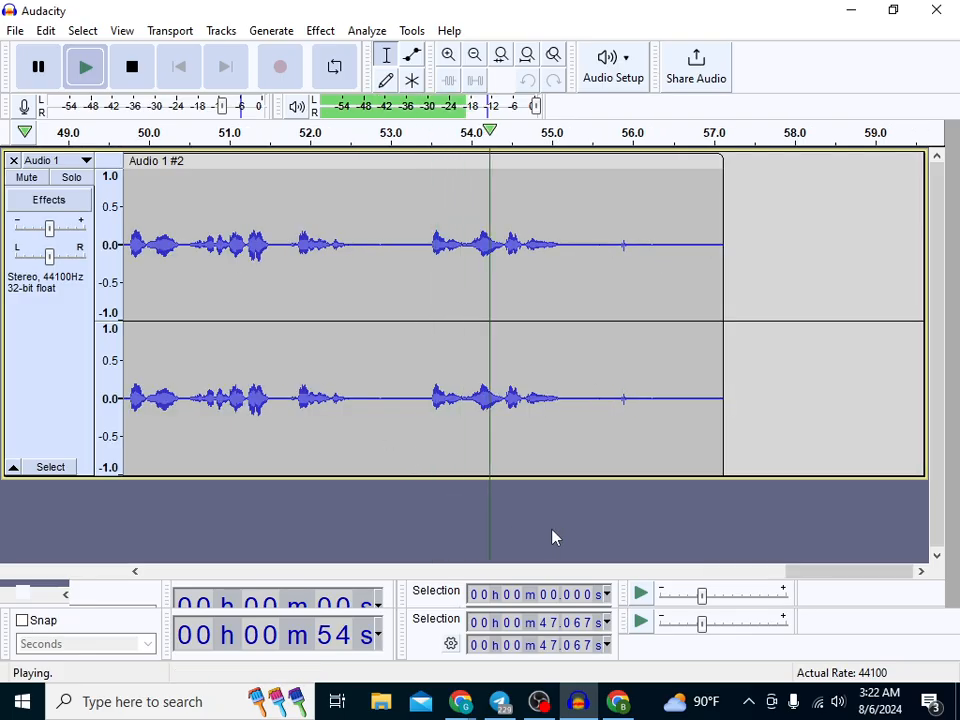
left_click(37, 67)
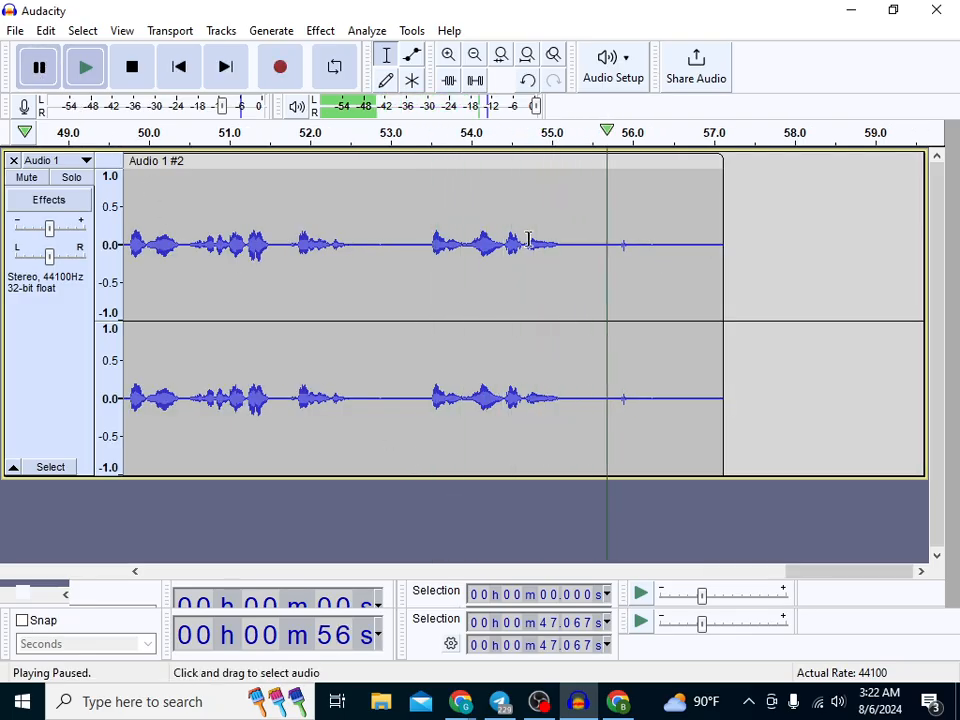
left_click_drag(577, 250, 726, 283)
right_click(663, 288)
left_click(690, 292)
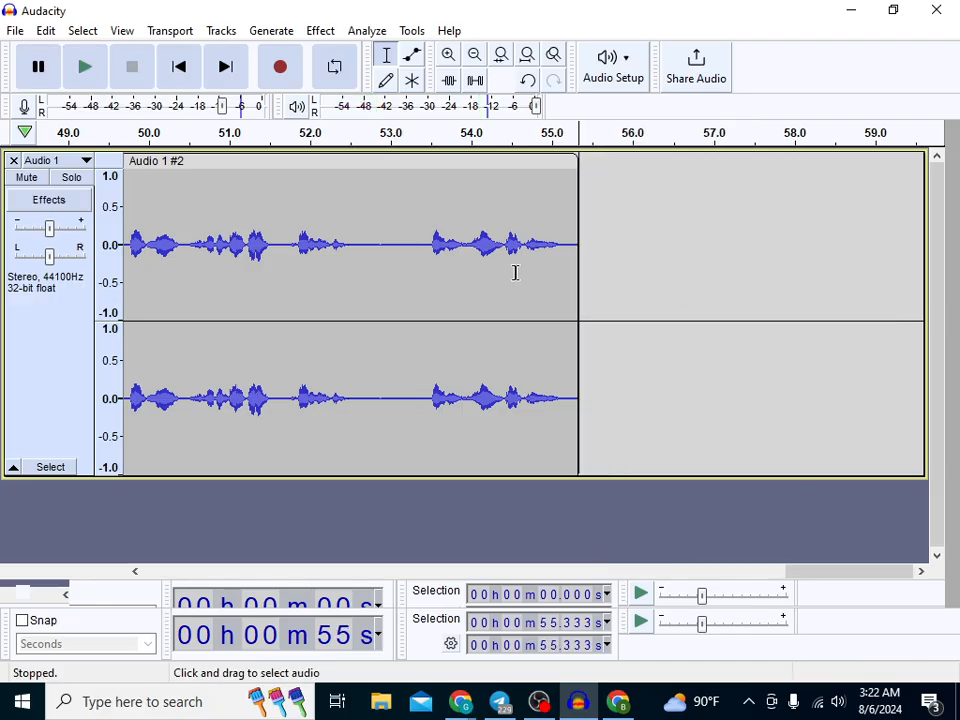
- Select the whole audio track and capture its noise profile with the Noise Reduction effect
left_click_drag(816, 569, 145, 369)
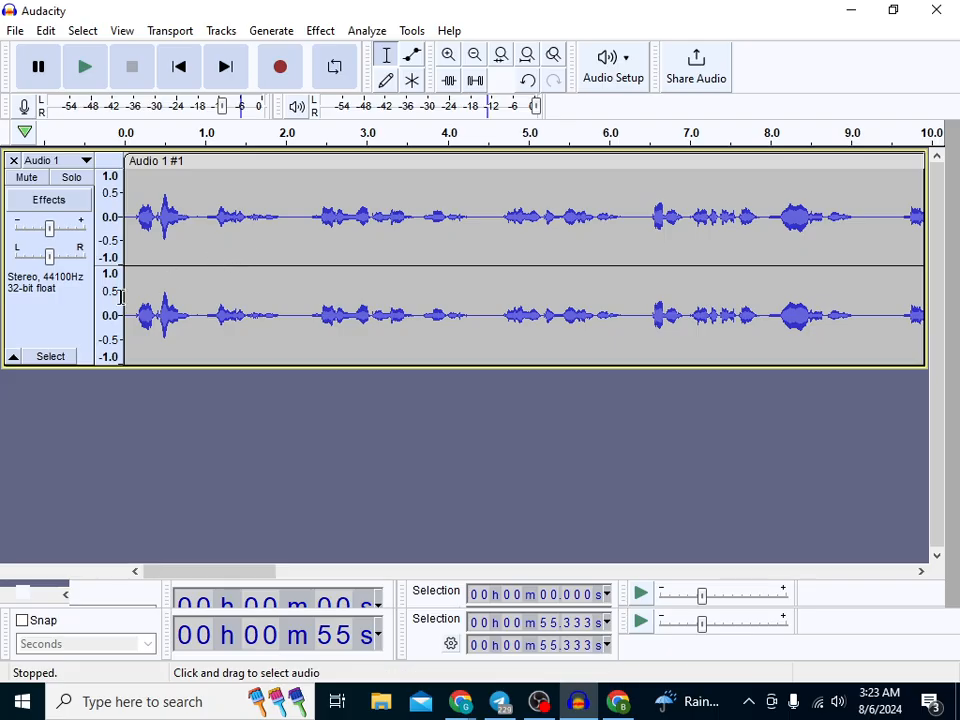
left_click(52, 360)
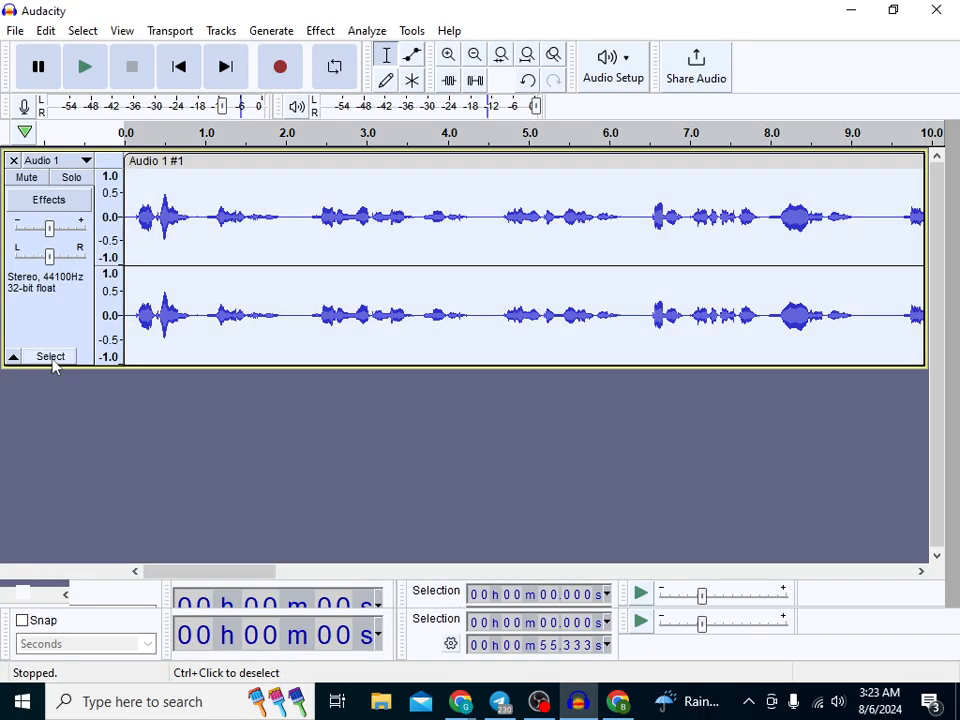
left_click(320, 31)
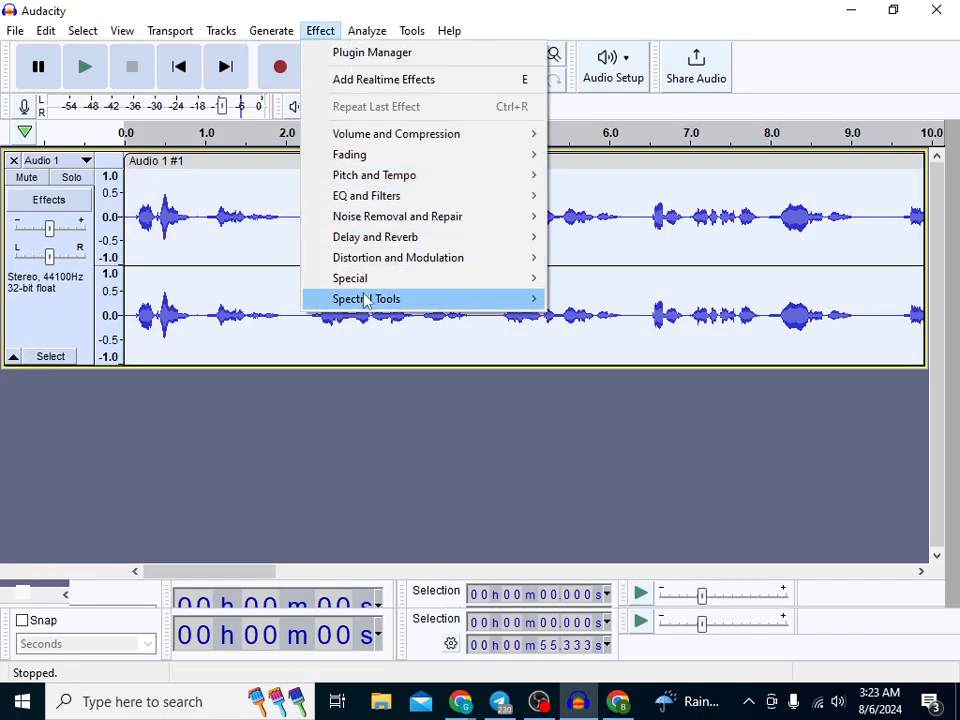
mouse_move(407, 224)
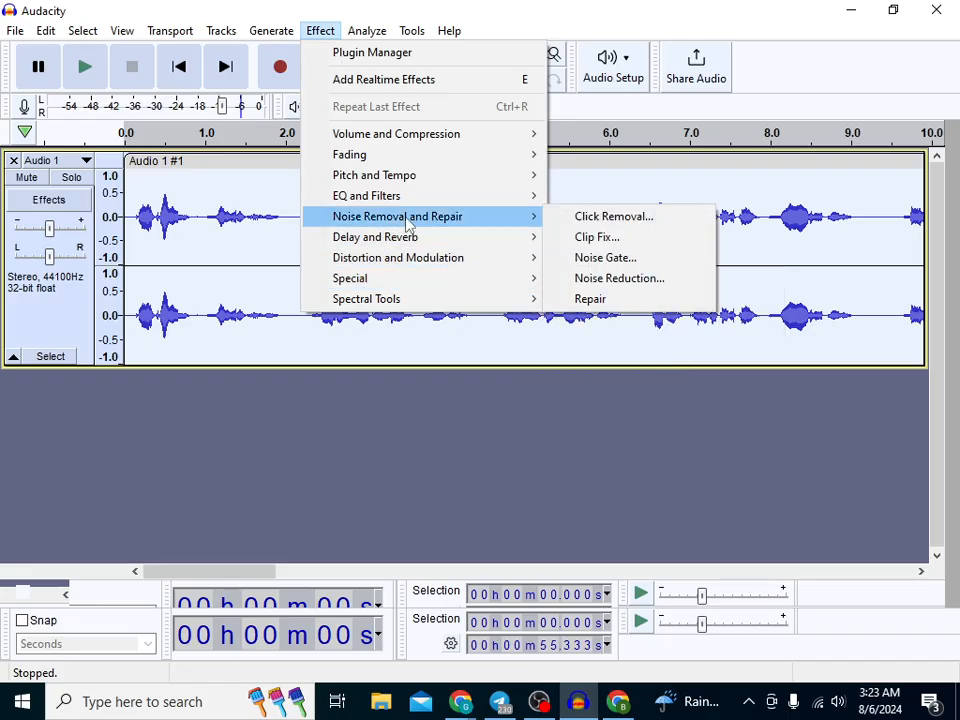
left_click(603, 284)
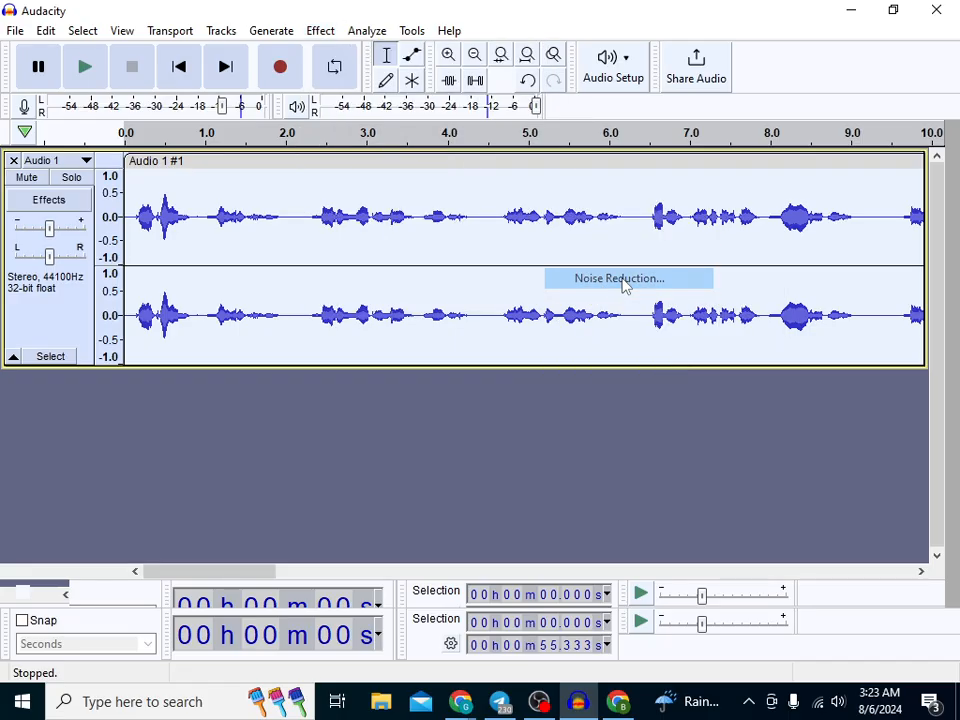
left_click(420, 266)
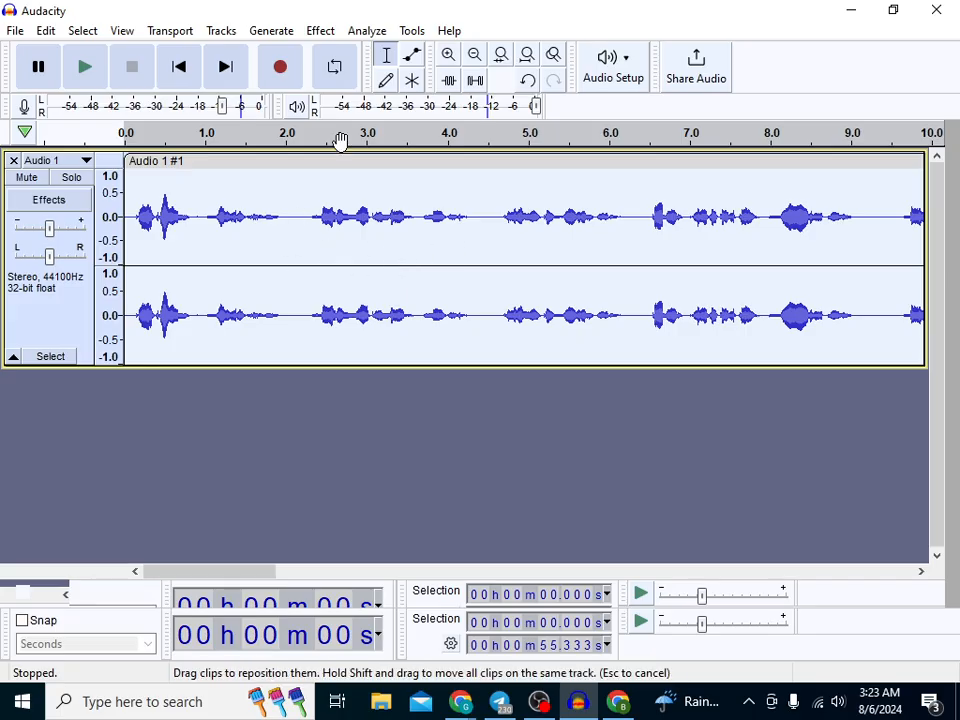
- Apply Noise Reduction to the selected track with 6 dB reduction, sensitivity 6.00 and 6 frequency smoothing bands
left_click(318, 33)
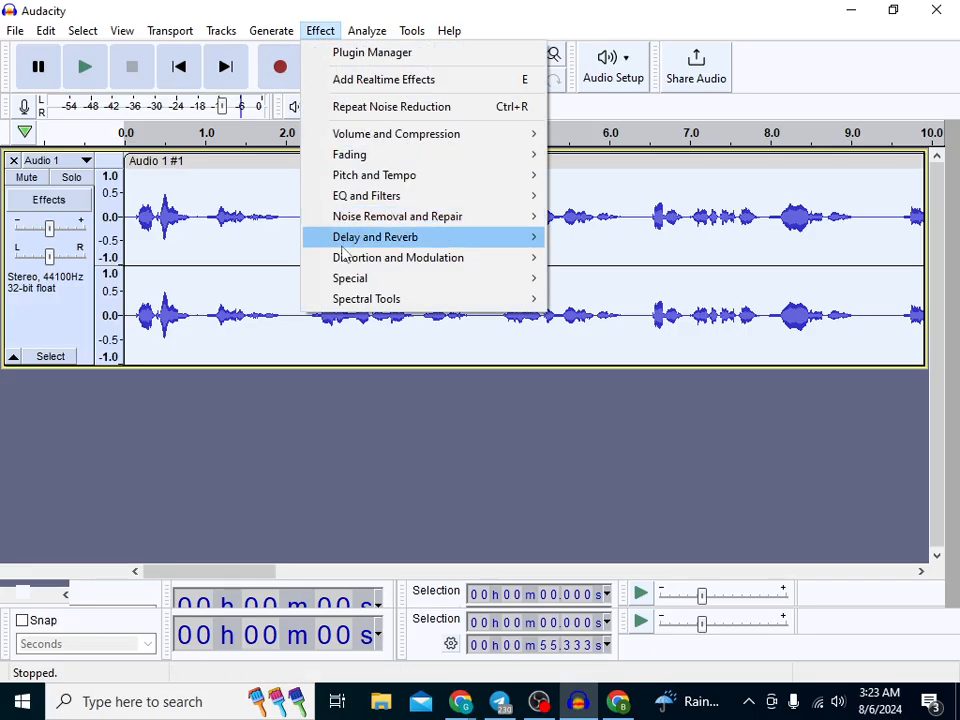
mouse_move(346, 222)
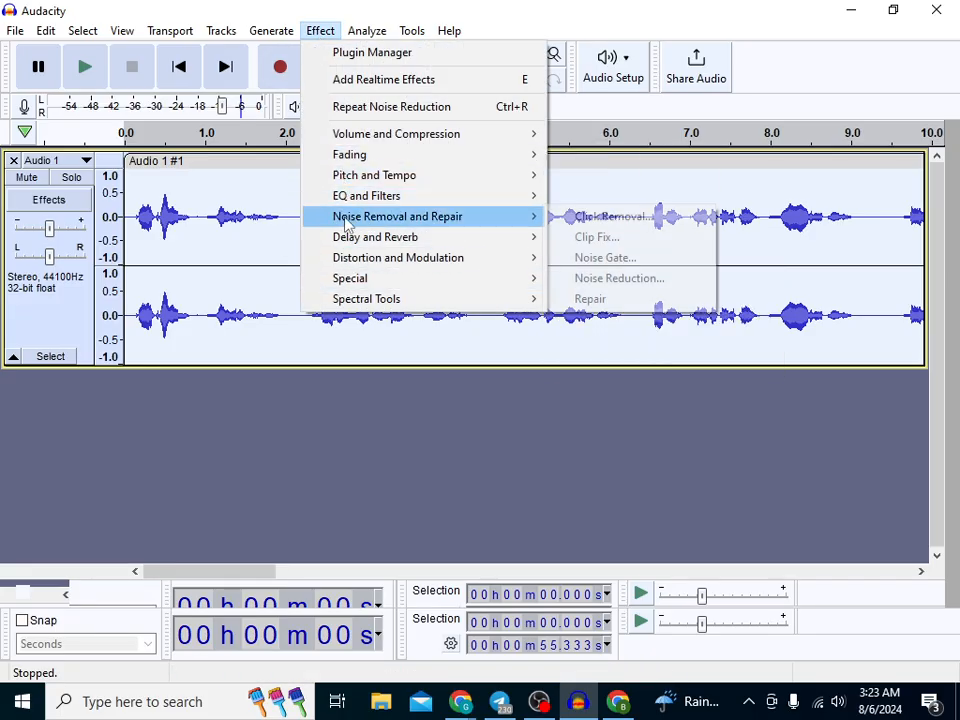
left_click(588, 280)
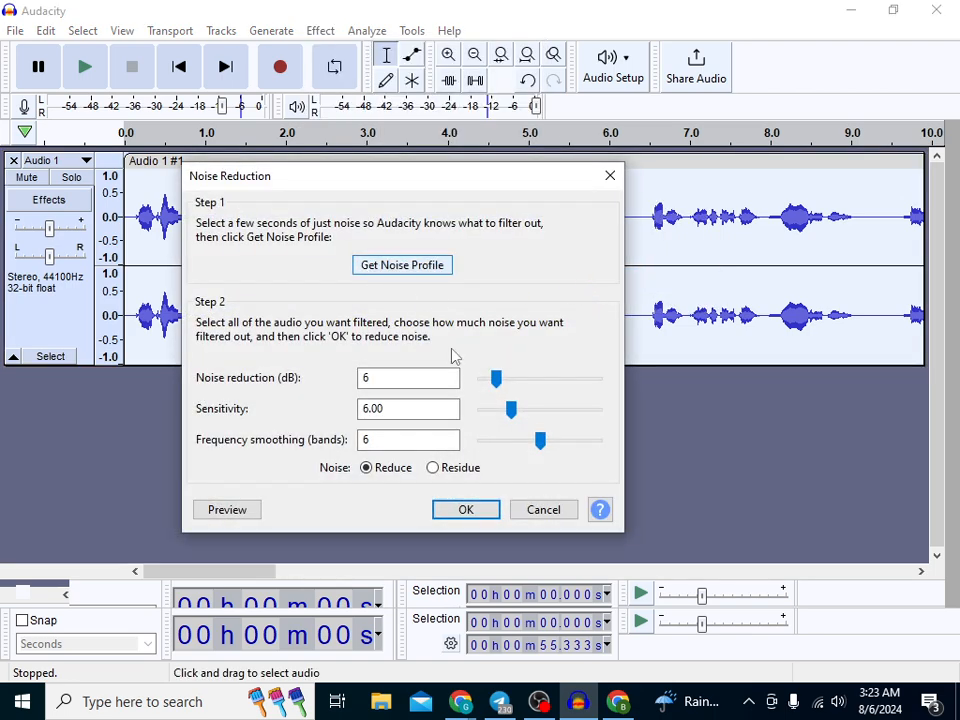
left_click(462, 510)
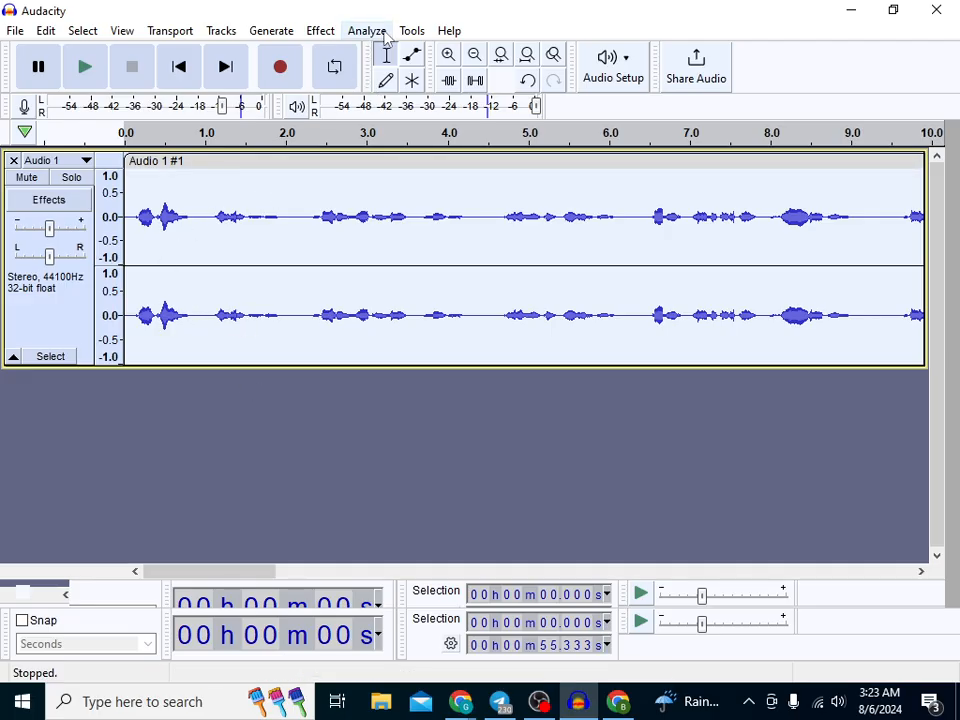
- Apply Filter Curve EQ with the Low rolloff for speech factory preset to the whole track and play back the result
left_click(315, 37)
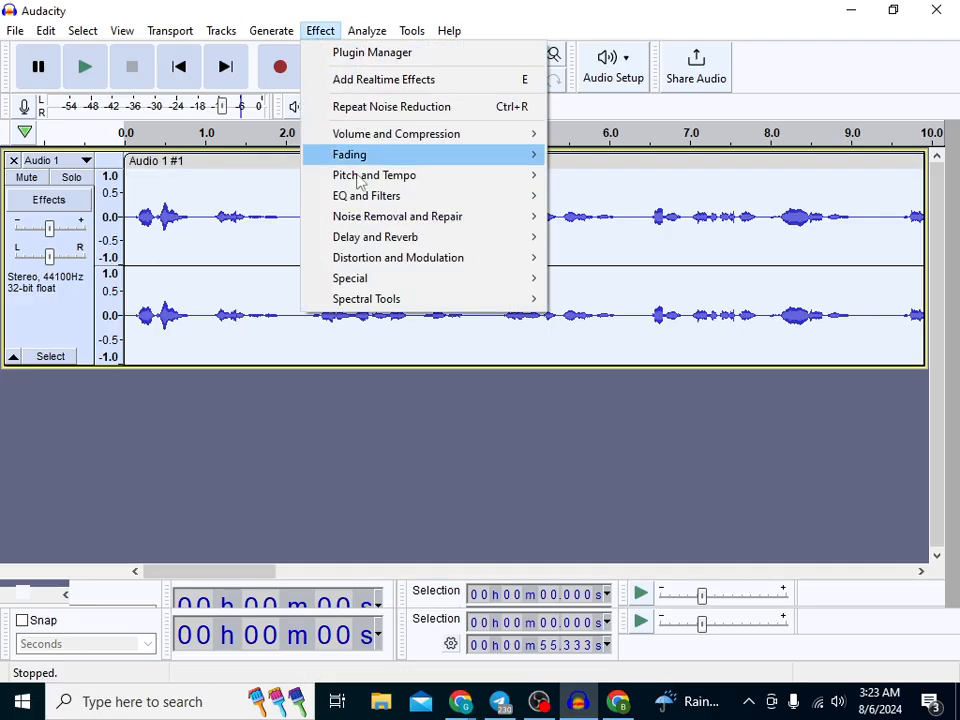
mouse_move(366, 200)
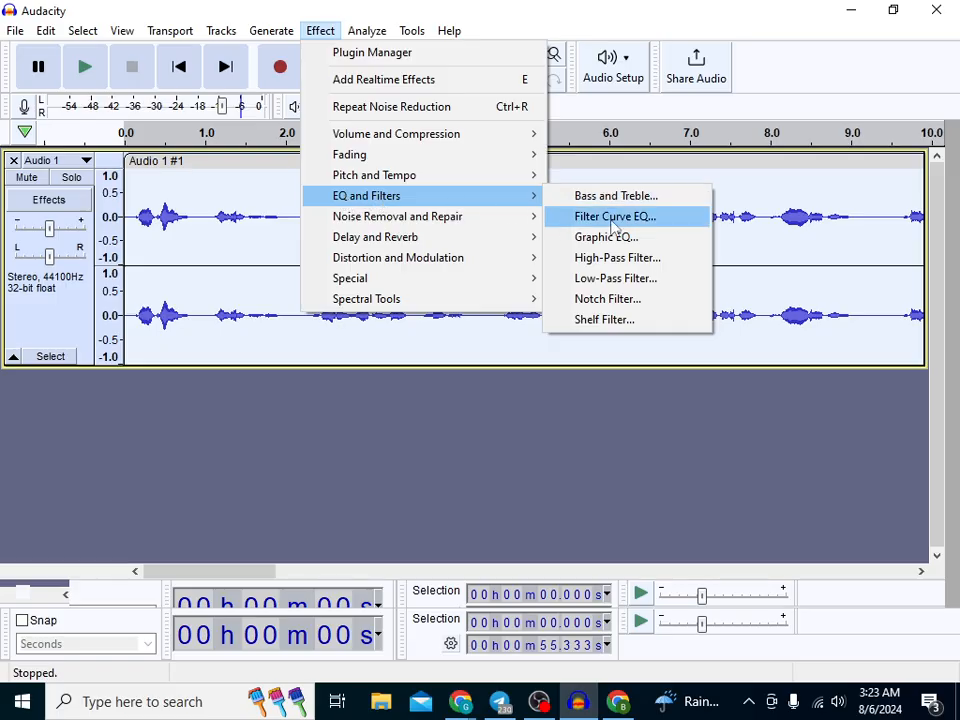
left_click(615, 217)
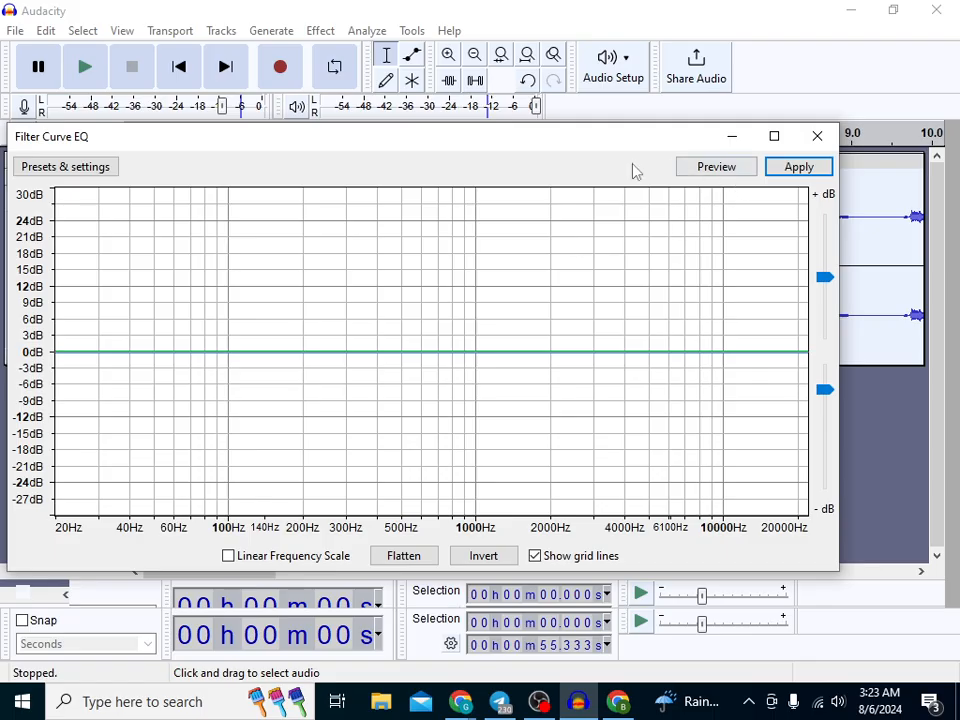
left_click(100, 166)
mouse_move(108, 260)
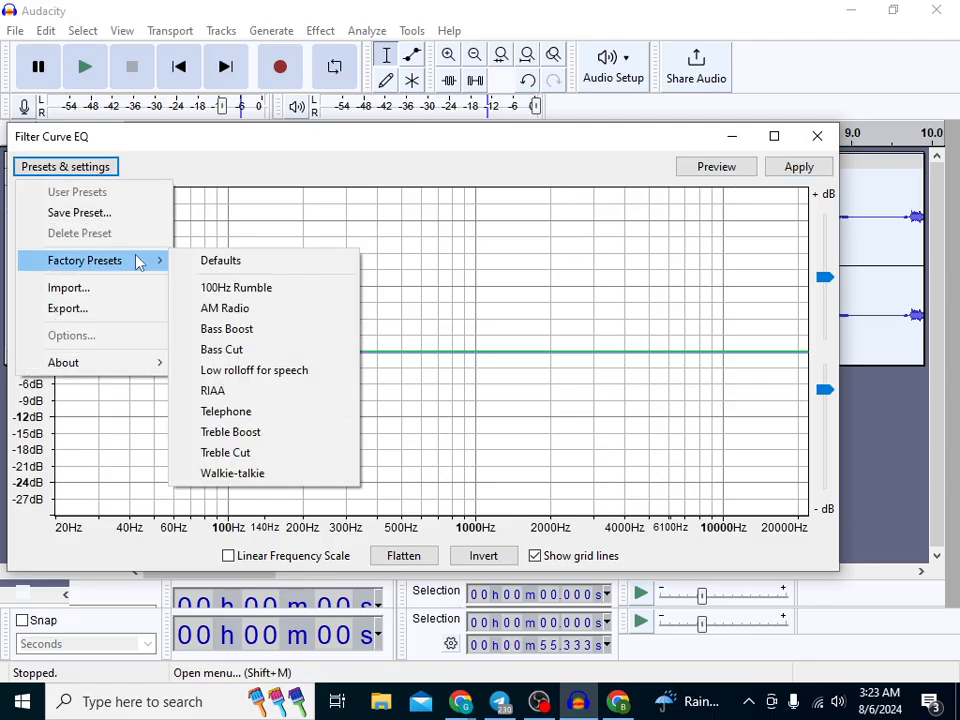
left_click(244, 377)
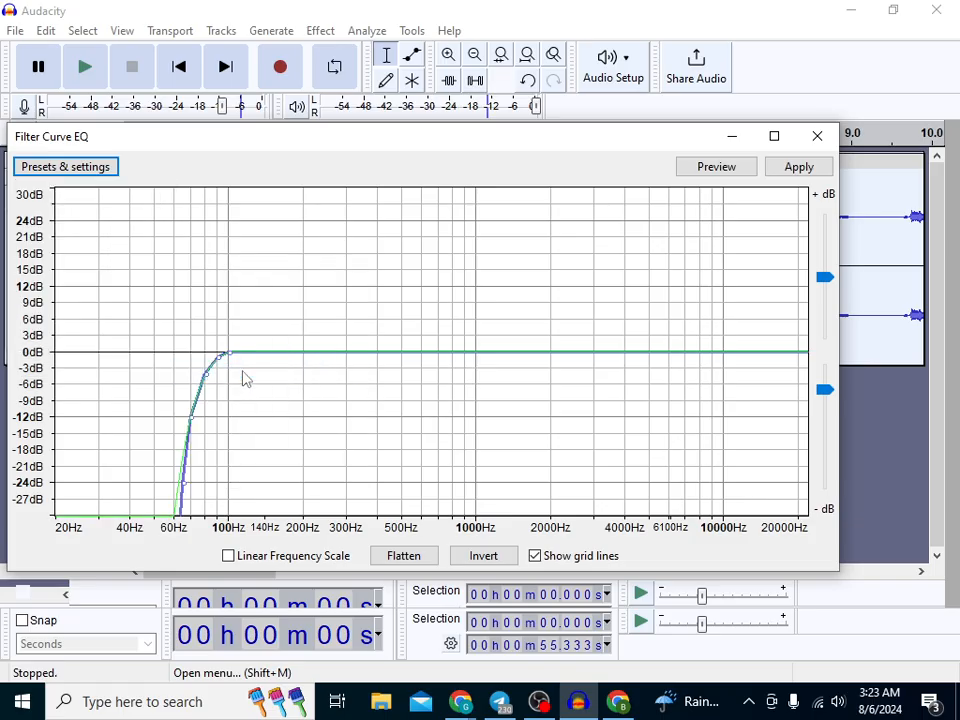
left_click(778, 165)
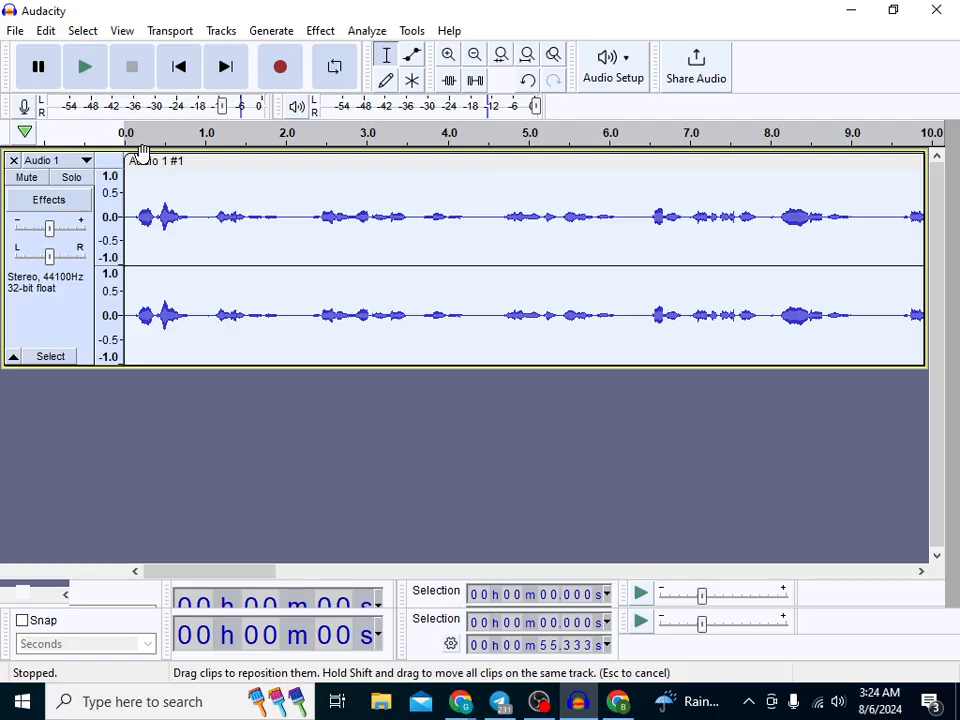
left_click(87, 70)
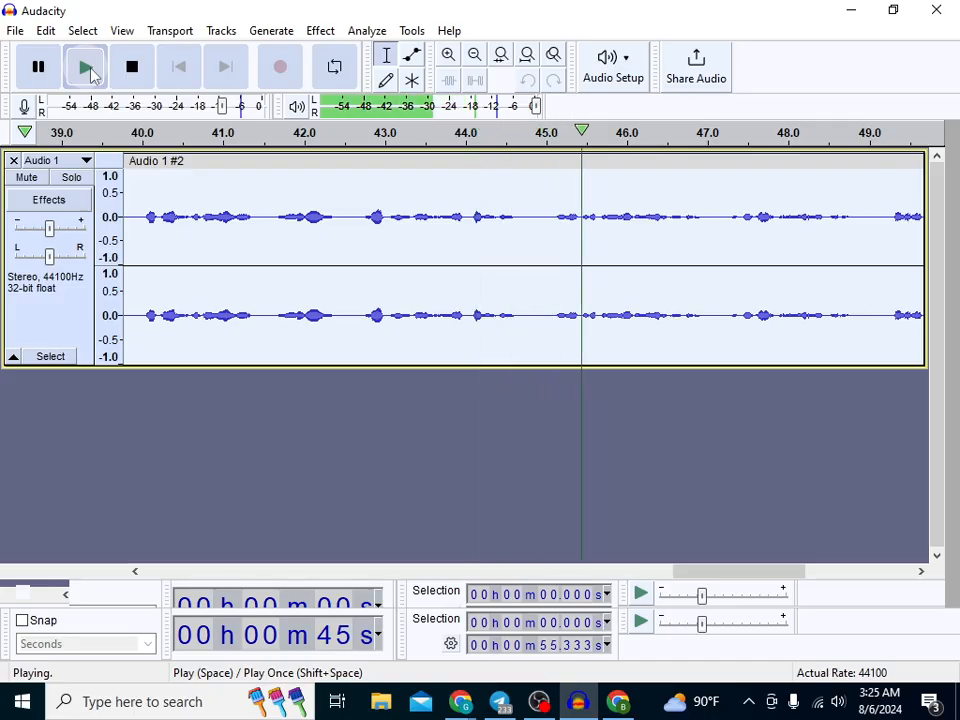
left_click(38, 66)
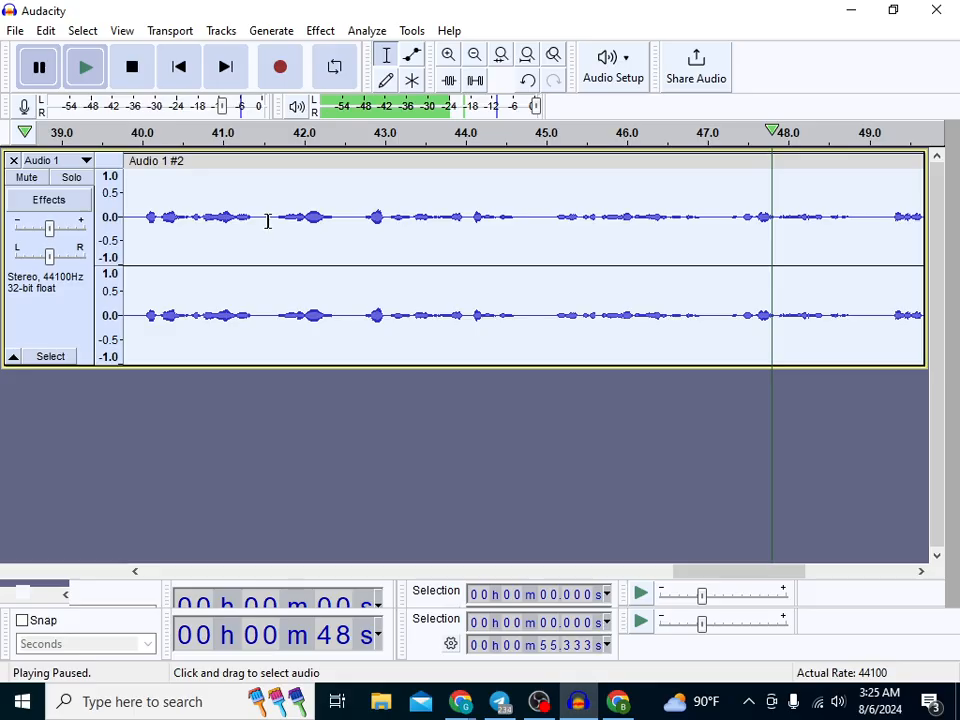
- Start exporting the audio as WAV and choose the Downloads folder as the save location
left_click(15, 30)
mouse_move(58, 180)
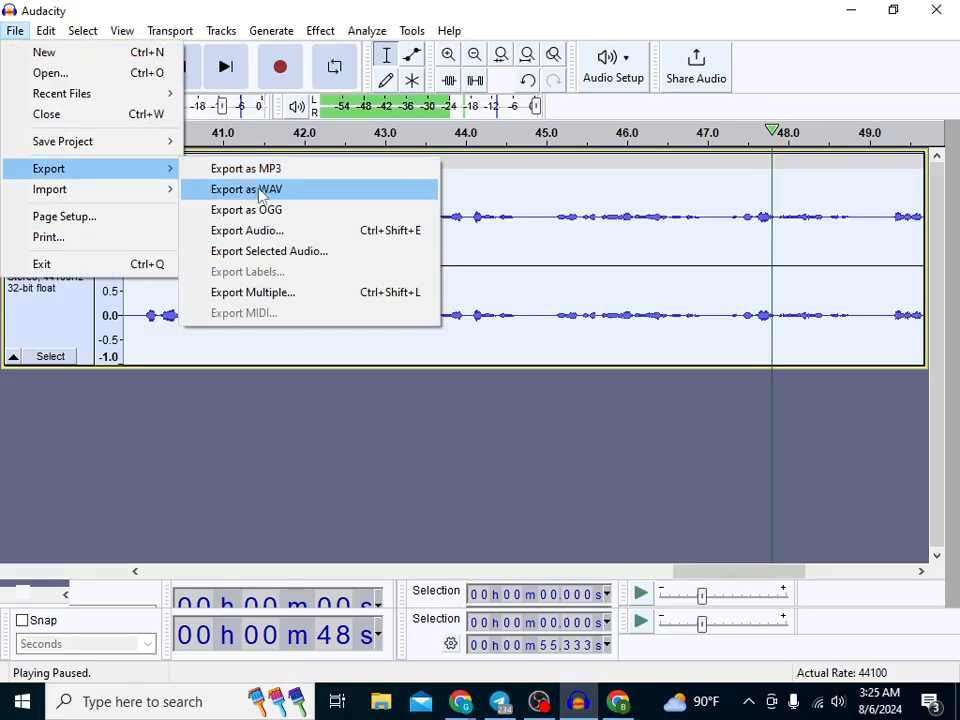
left_click(276, 190)
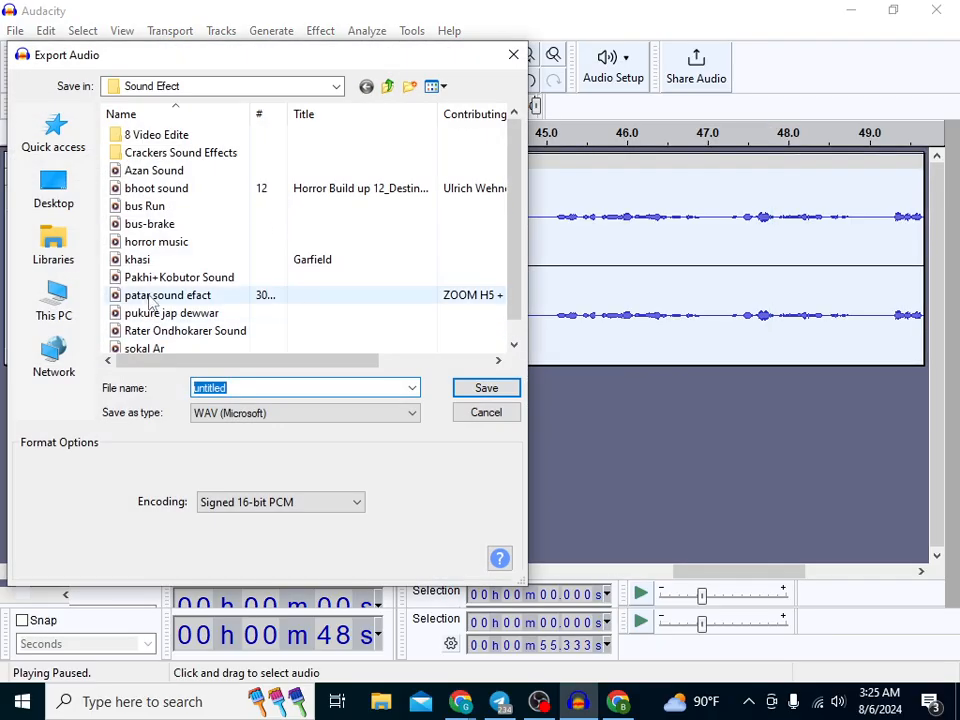
scroll(150, 302, "down", 1)
left_click(337, 87)
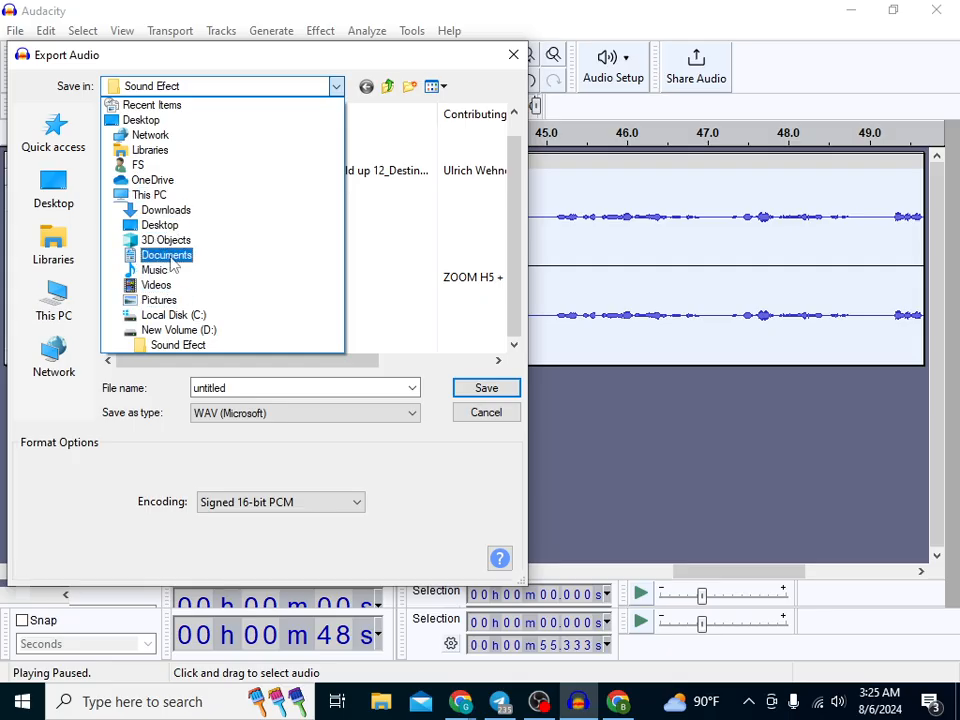
left_click(155, 195)
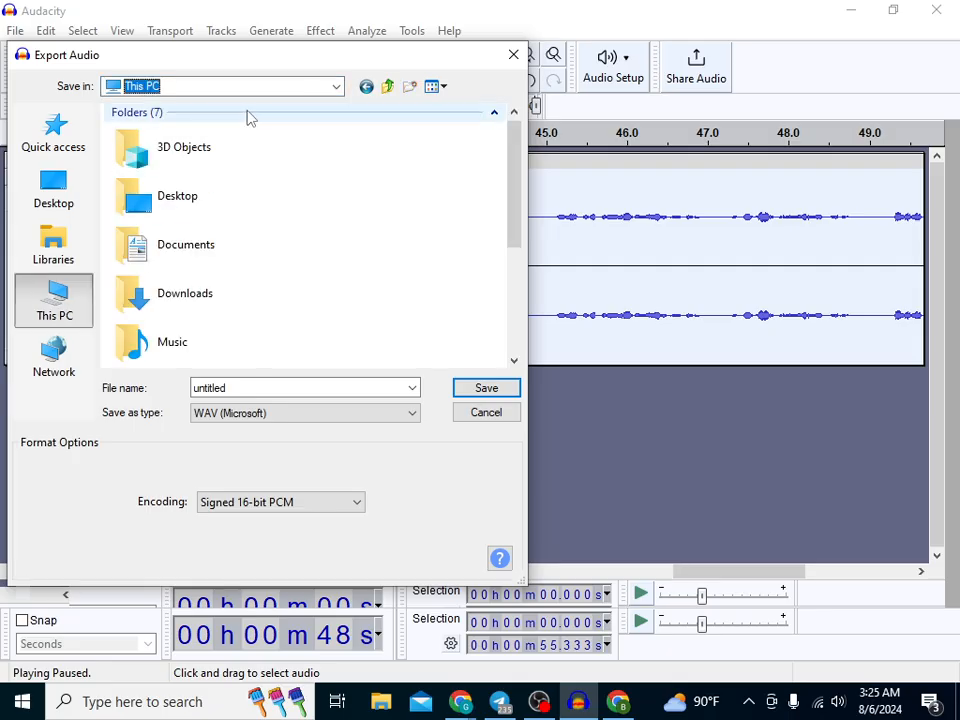
scroll(210, 300, "down", 5)
double_click(220, 343)
scroll(200, 300, "down", 5)
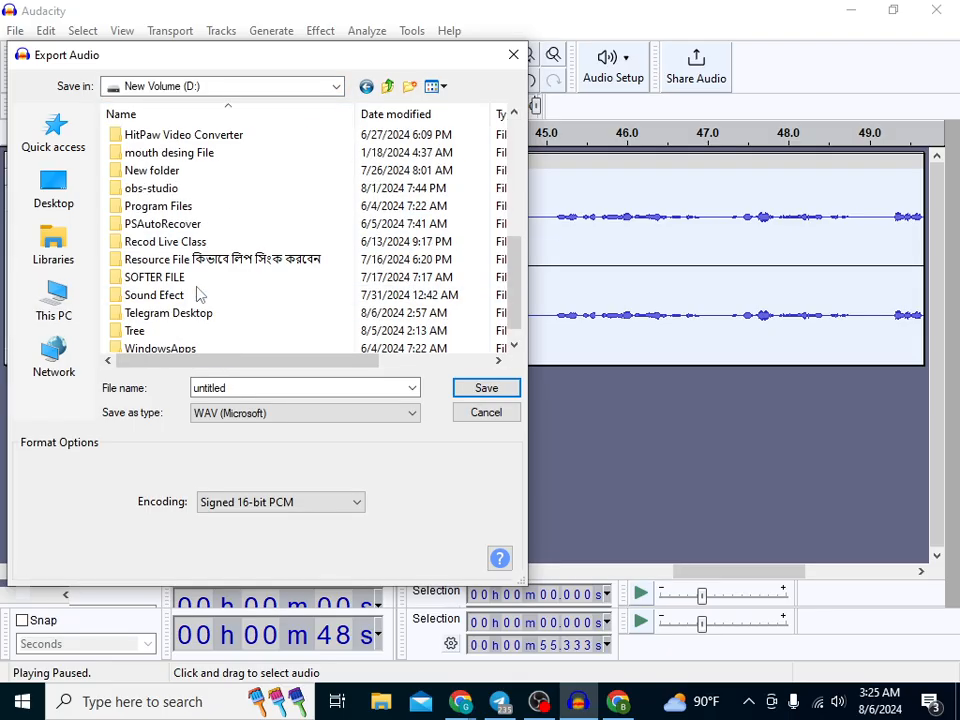
scroll(198, 294, "up", 8)
left_click(334, 88)
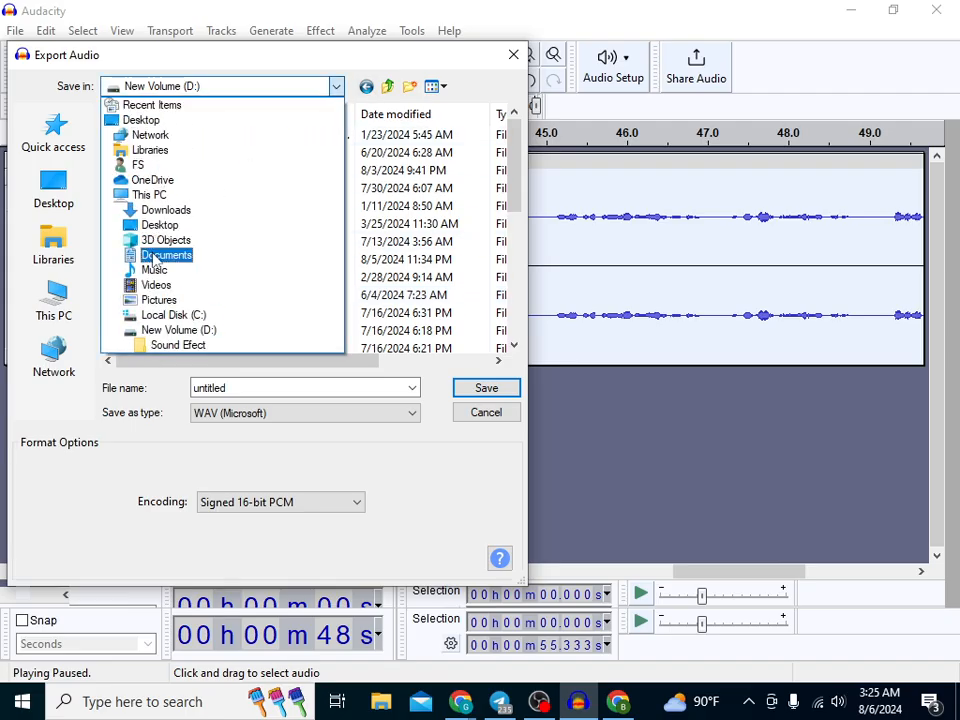
left_click(162, 210)
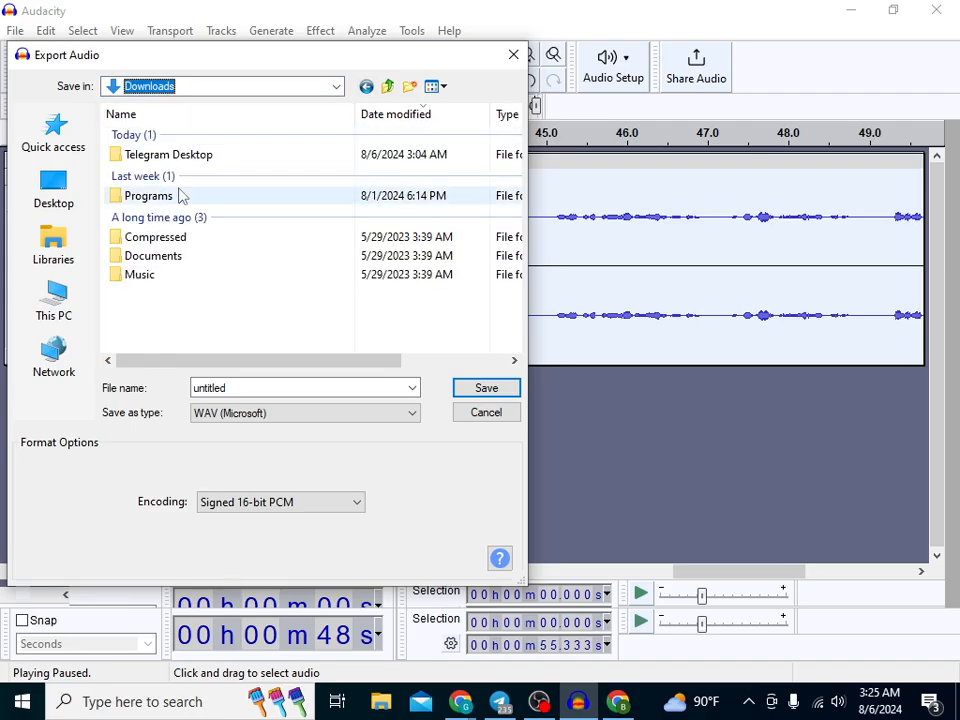
- Create a new folder named RRr inside Downloads from the export dialog
right_click(174, 299)
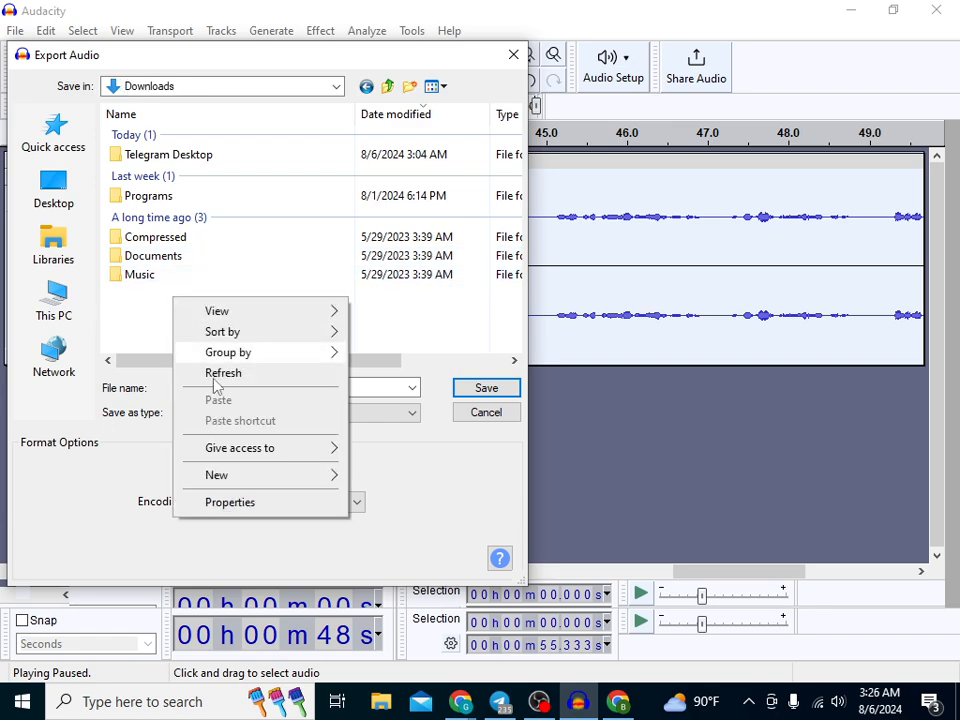
mouse_move(231, 476)
left_click(385, 477)
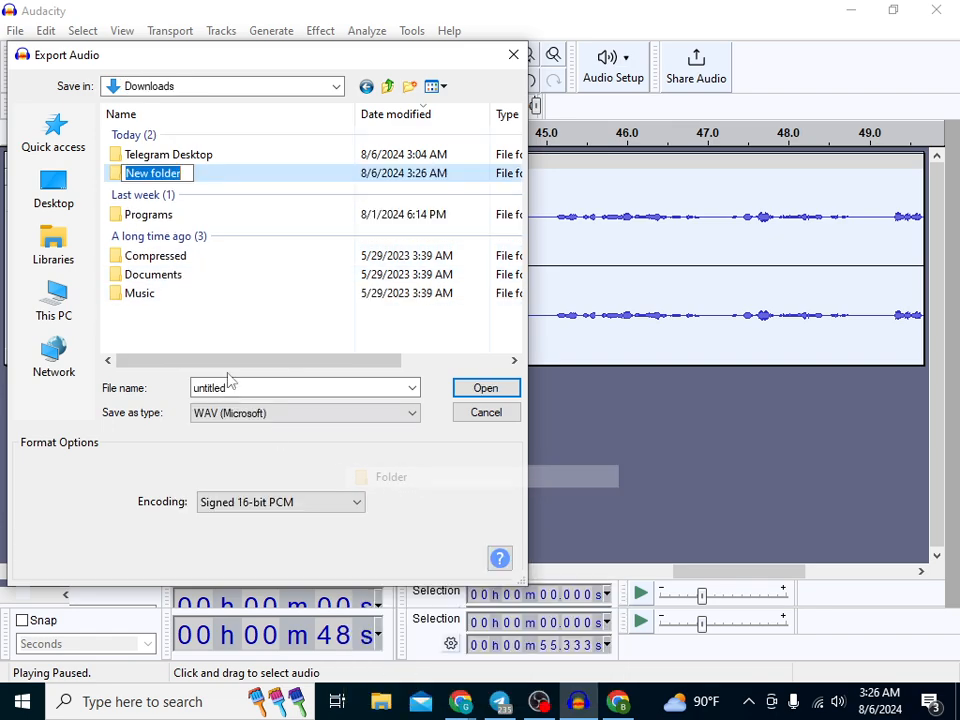
key("BackSpace")
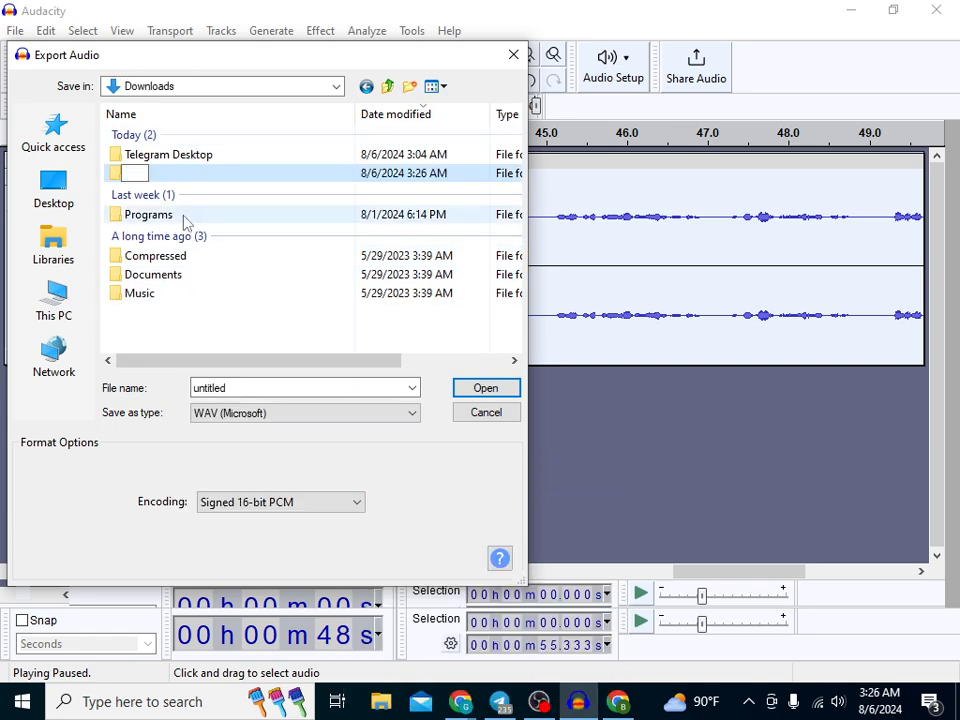
type("reee")
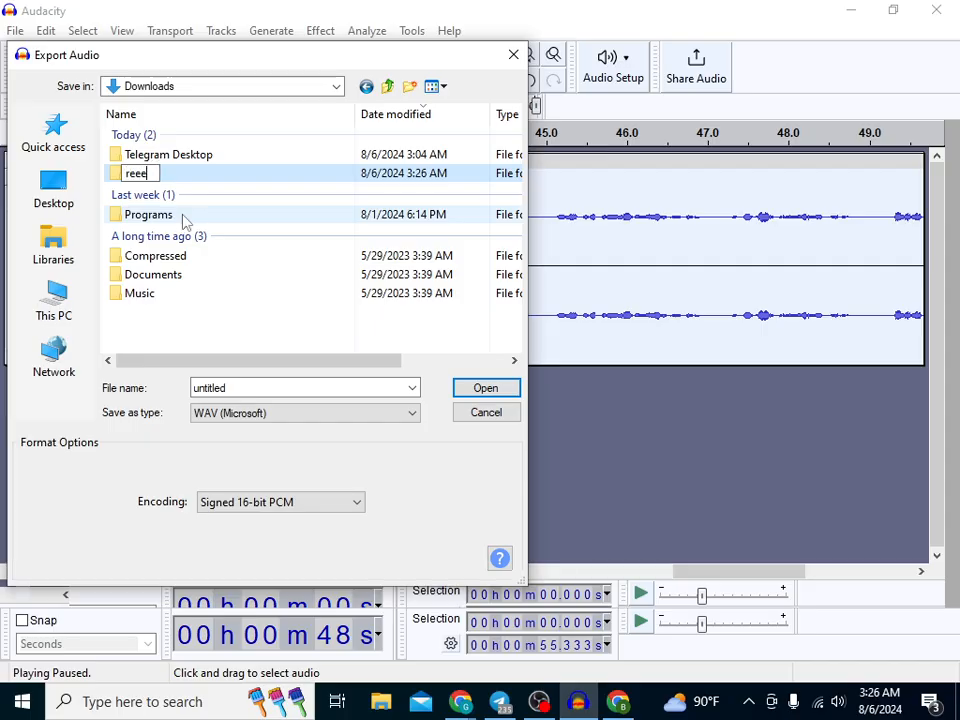
type("e")
key("BackSpace")
key("BackSpace")
key("BackSpace")
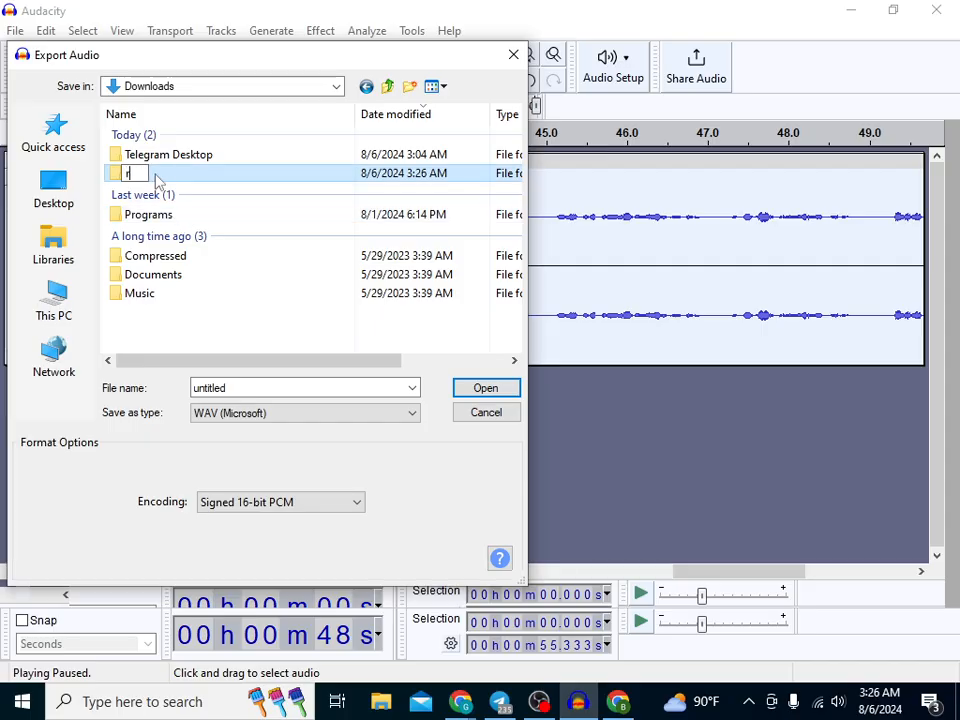
type("RRrrr")
key("BackSpace")
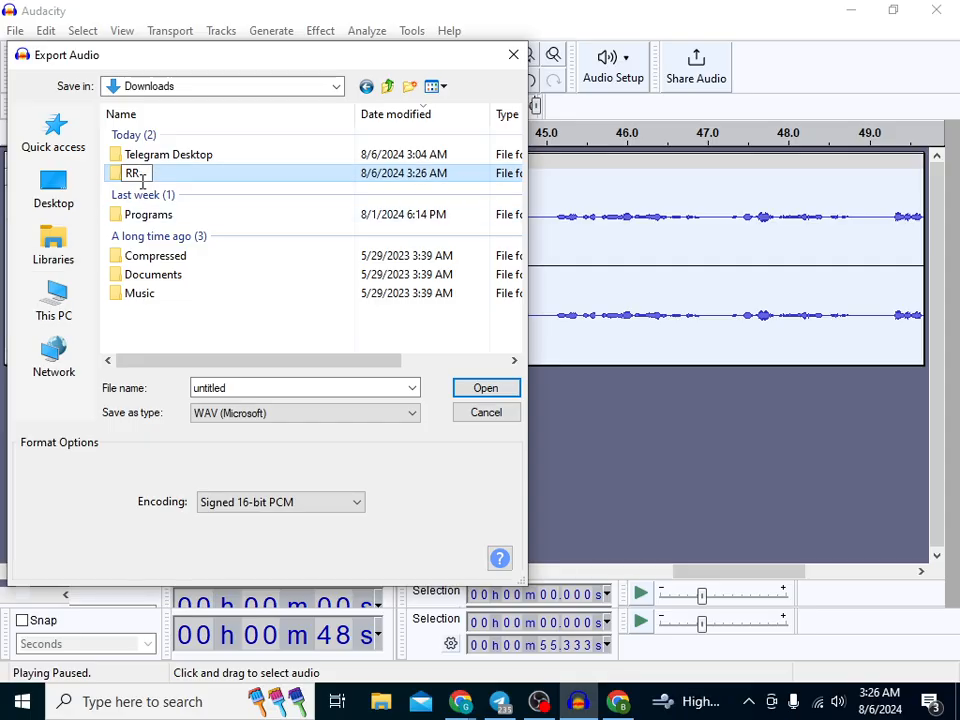
type("r")
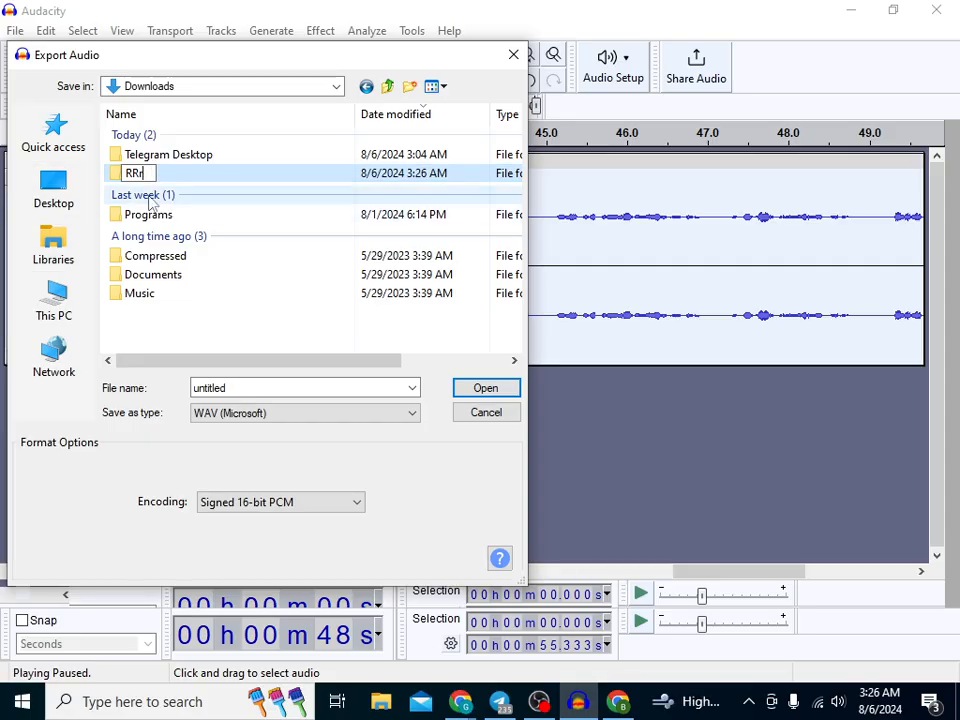
left_click(275, 286)
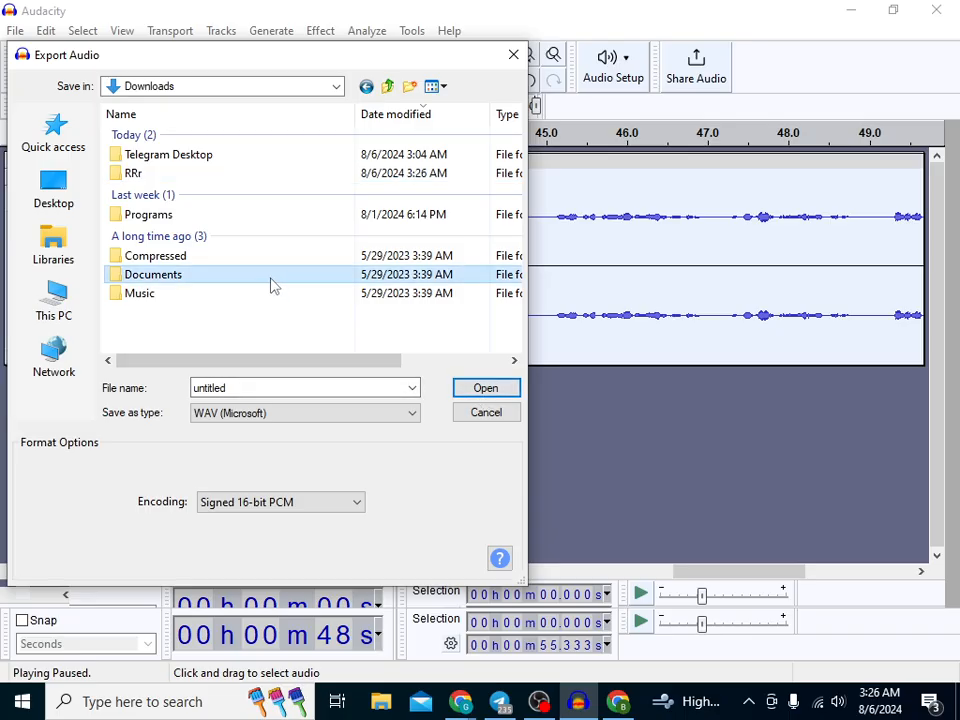
- Name the export file kothok and save it as WAV with the metadata tags left empty
left_click(155, 183)
left_click(231, 386)
key("BackSpace")
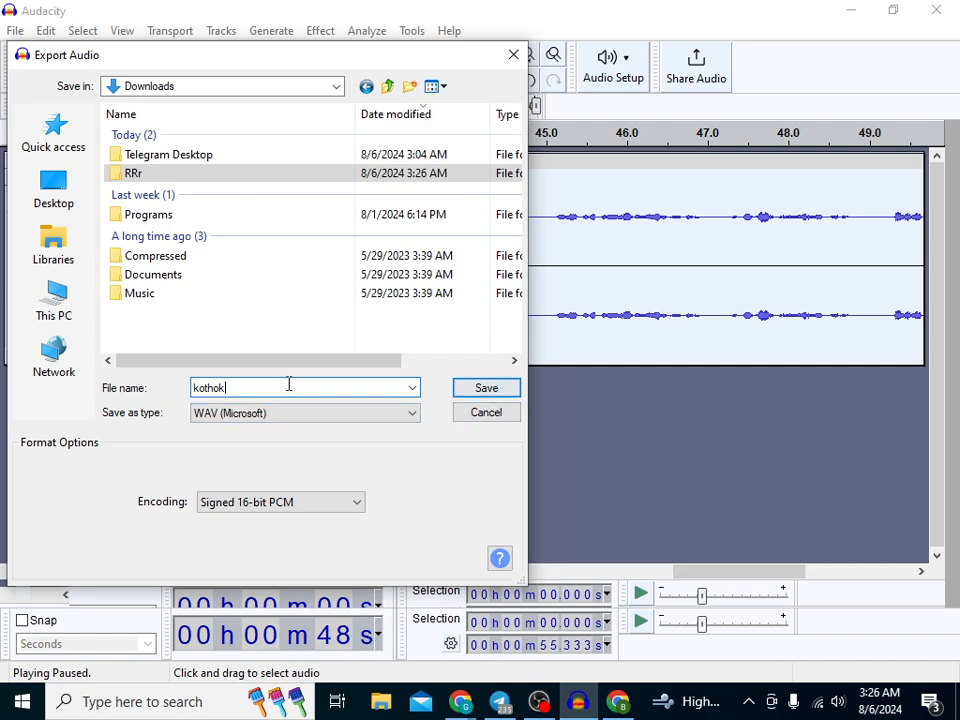
left_click(485, 392)
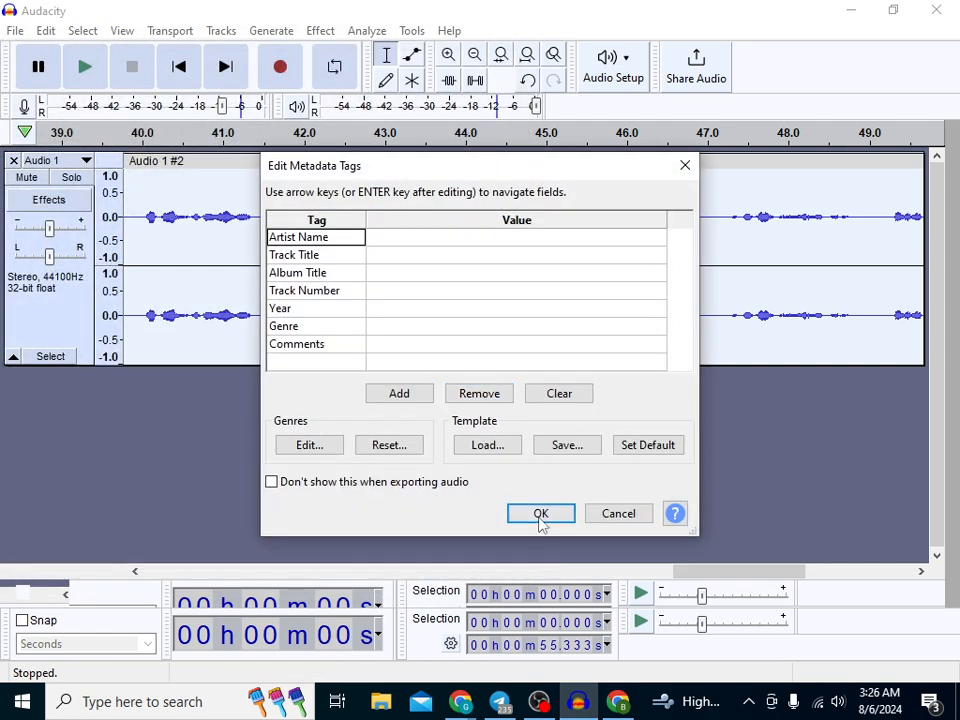
left_click(540, 512)
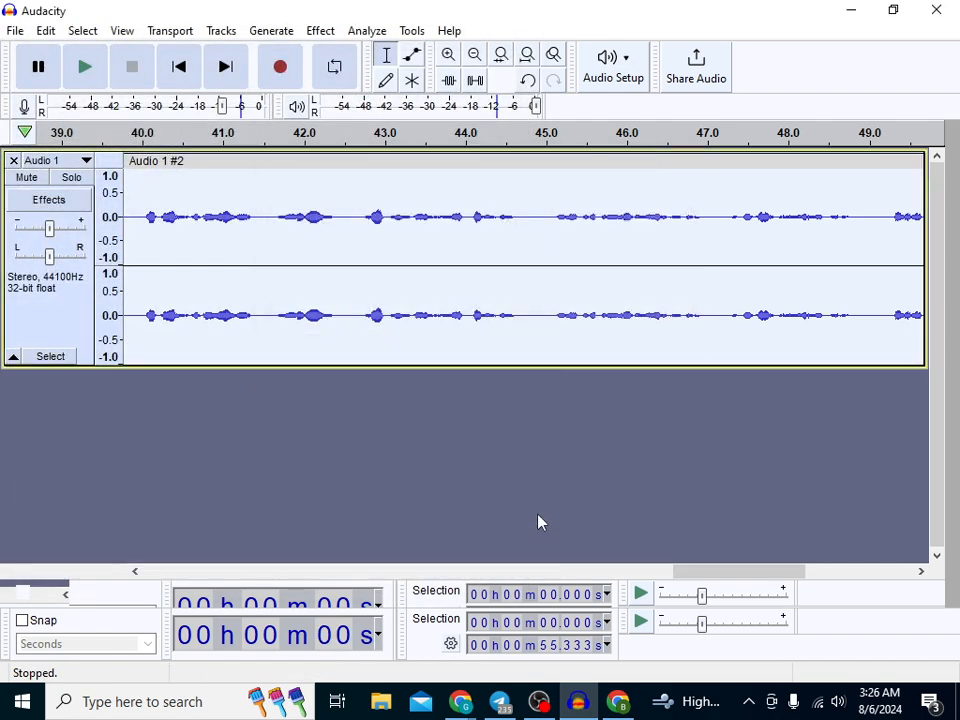
- Switch to File Explorer and check the Downloads folder and its RRr subfolder for the exported file
left_click(851, 10)
double_click(15, 27)
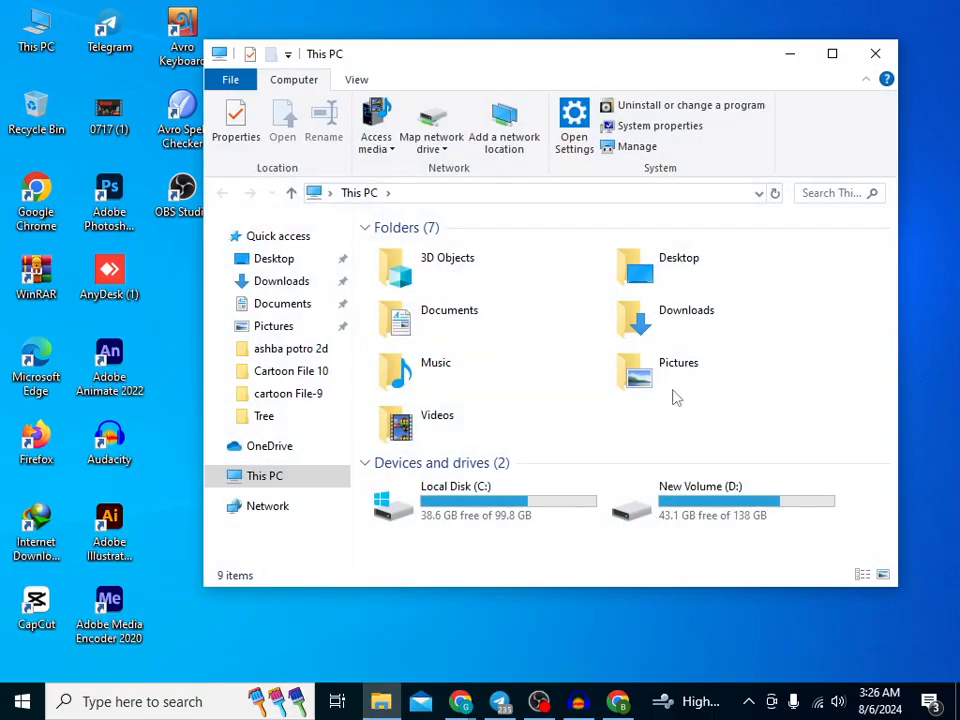
double_click(664, 326)
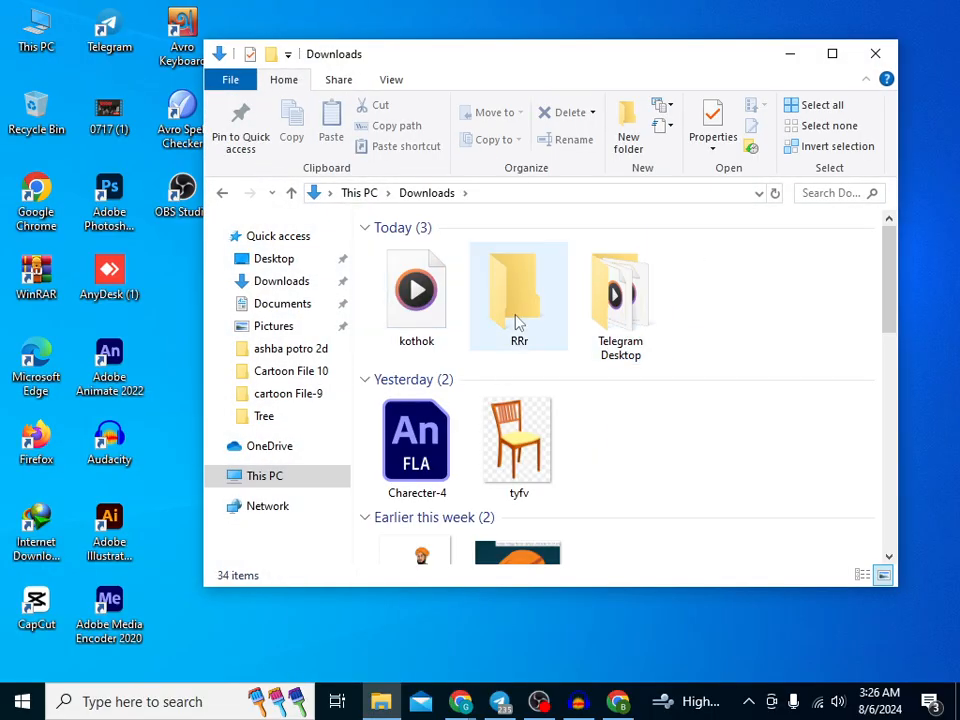
double_click(515, 321)
left_click(222, 193)
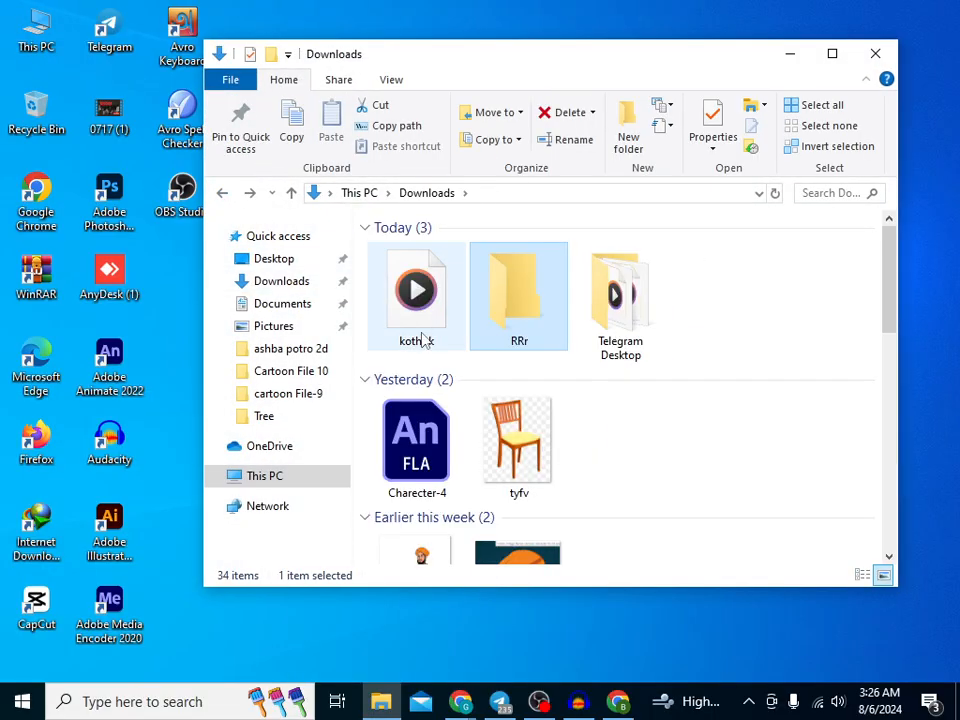
- Move the kothok audio file from Downloads into the RRr folder and reopen that folder to check it
left_click(432, 337)
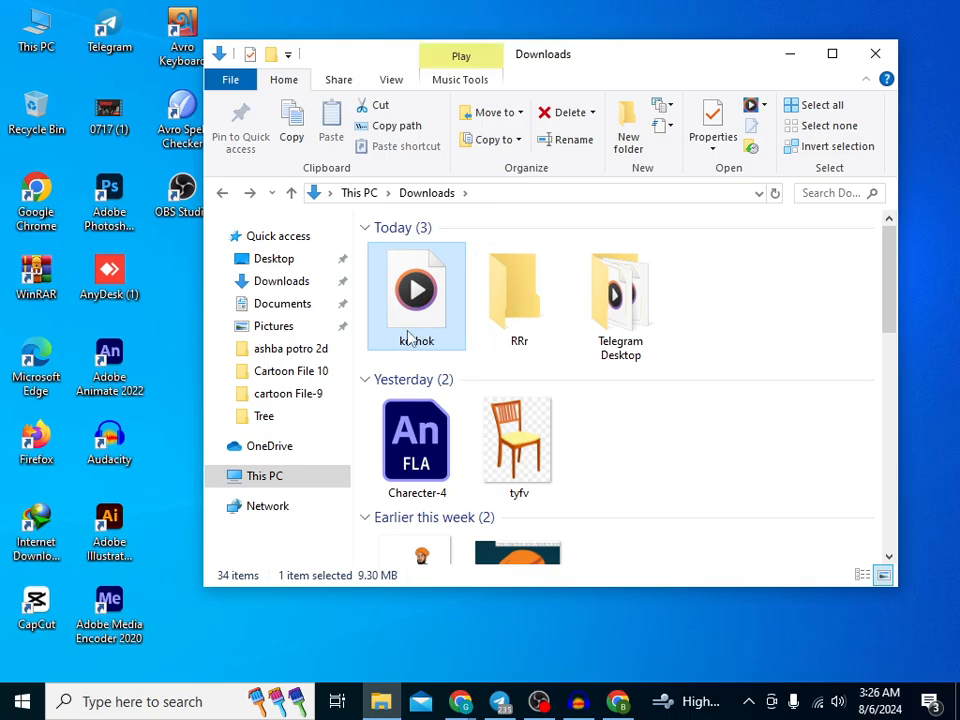
double_click(521, 340)
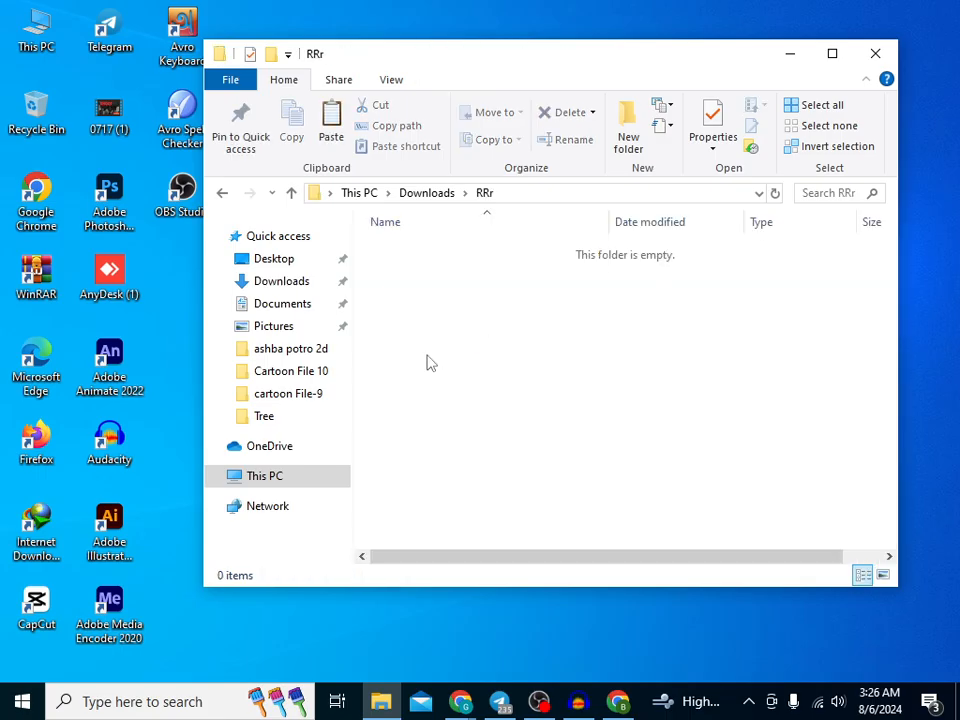
key("ctrl+v")
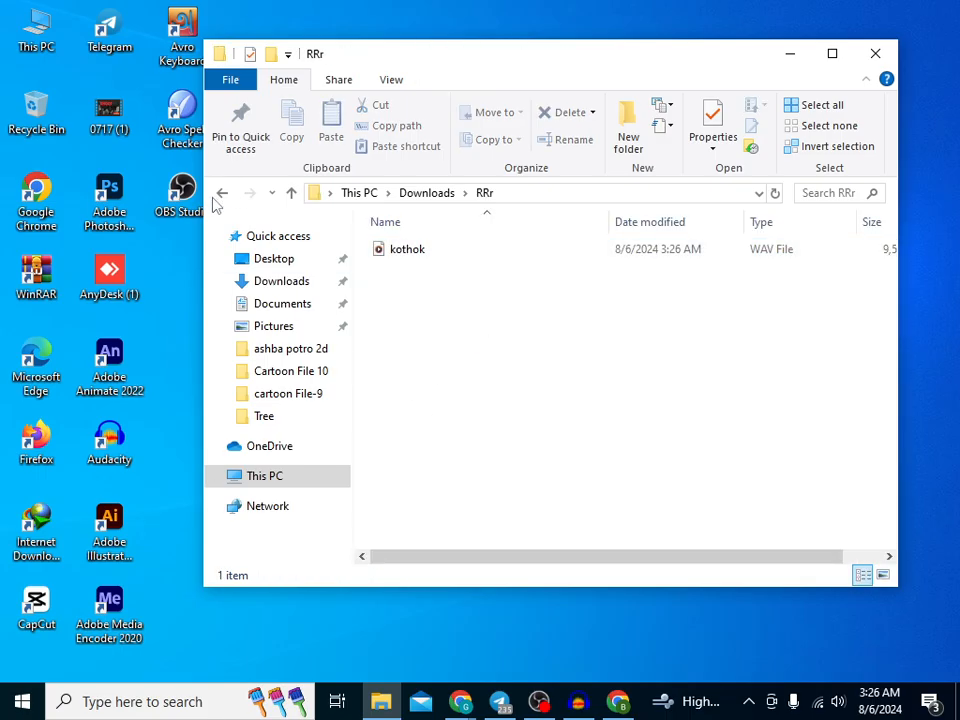
left_click(222, 193)
double_click(410, 305)
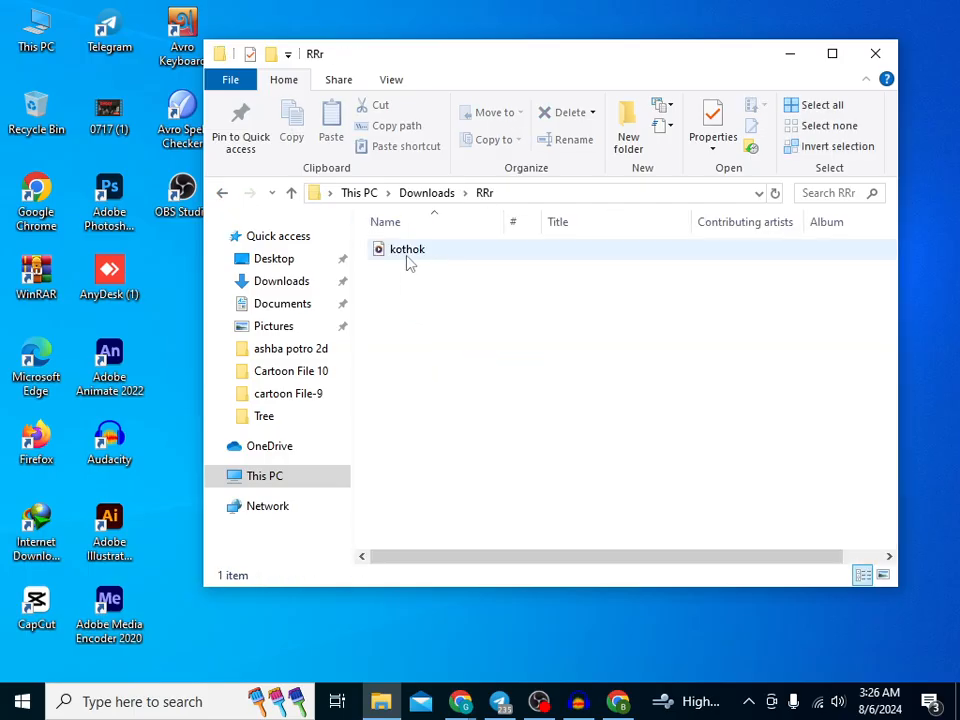
- Switch back to Audacity and remove the exported voice-over track from the project
left_click(577, 703)
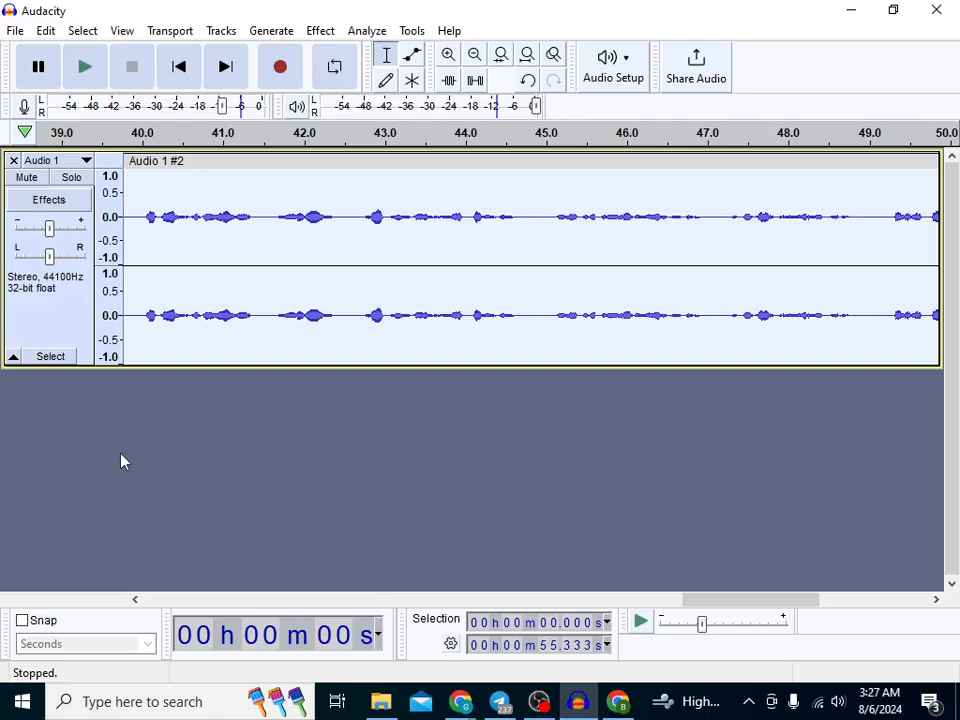
left_click(13, 160)
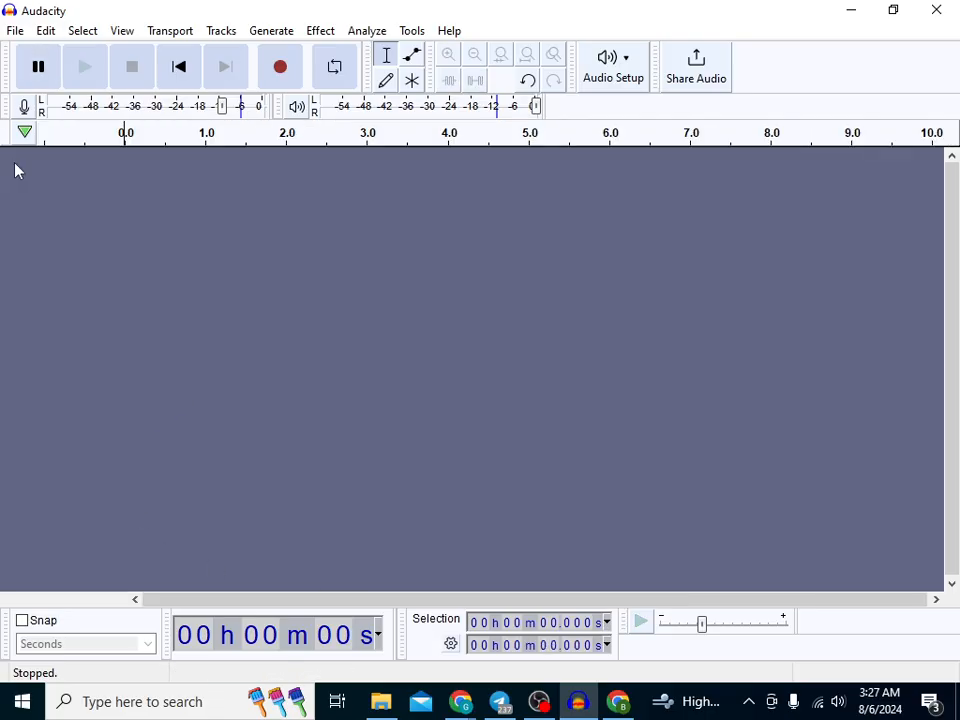
- Restore Audacity to a smaller window and close the RRr folder window behind it
left_click(884, 15)
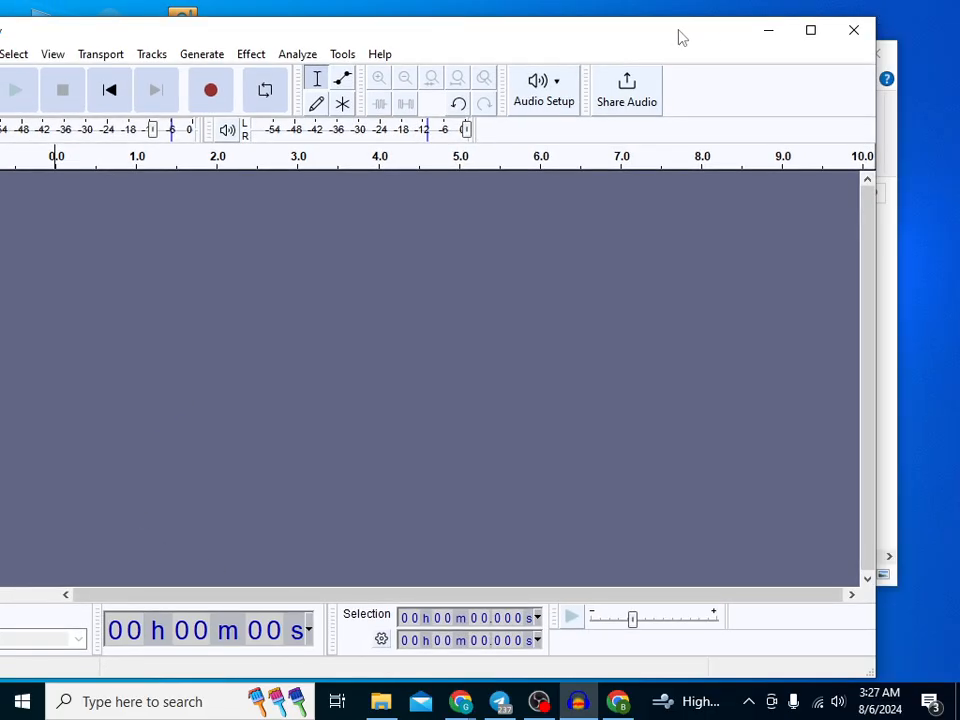
left_click(897, 428)
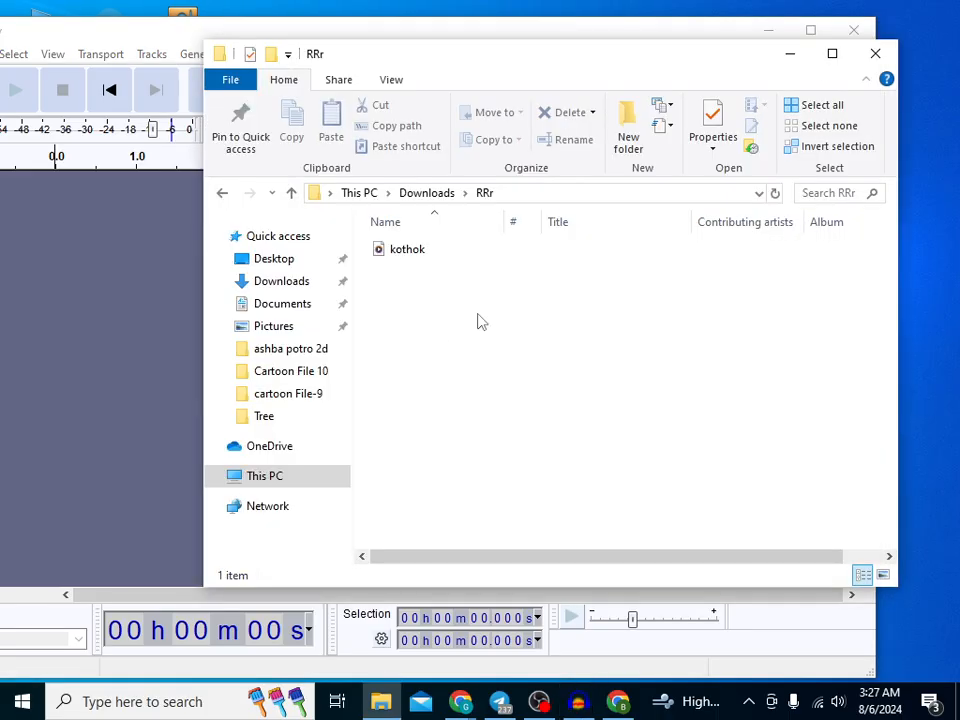
left_click(873, 52)
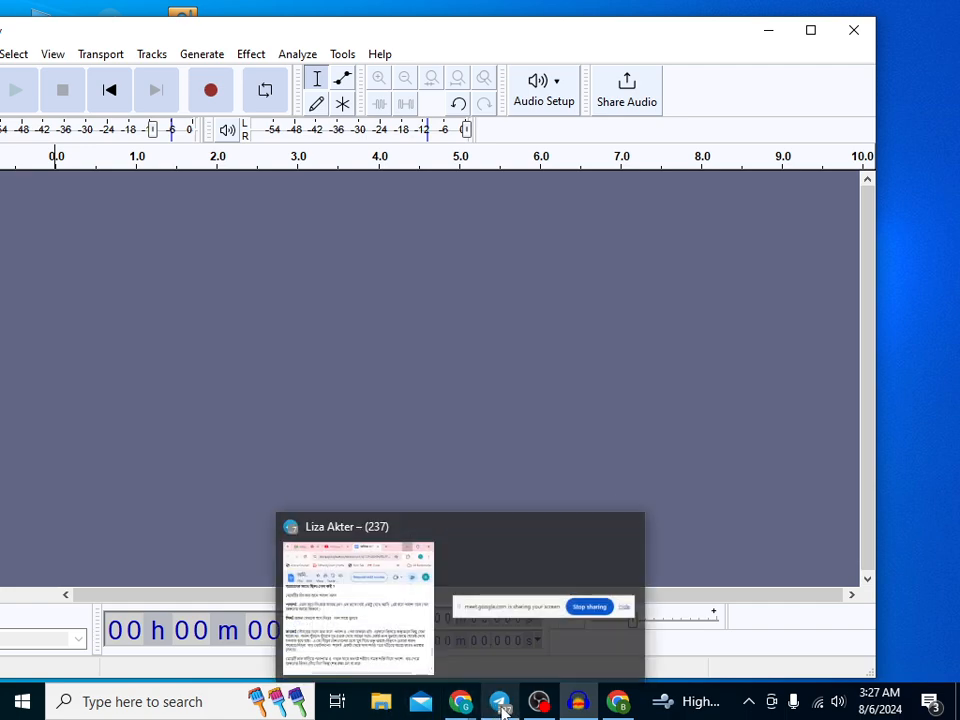
- Switch to the story script in Google Docs and look through its opening page from the title onward
mouse_move(449, 707)
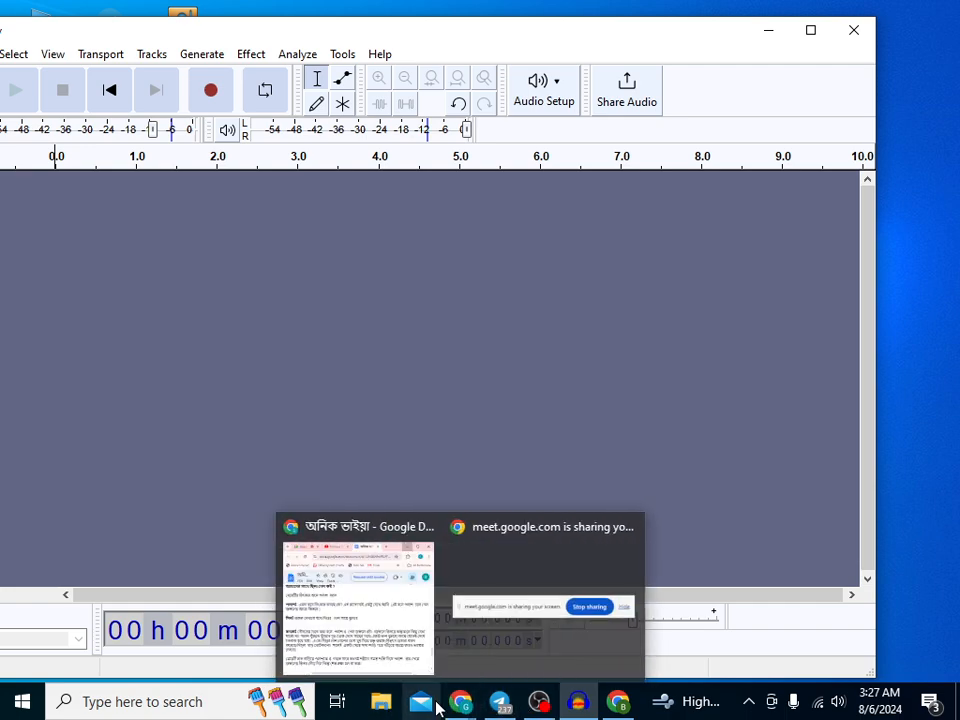
left_click(388, 645)
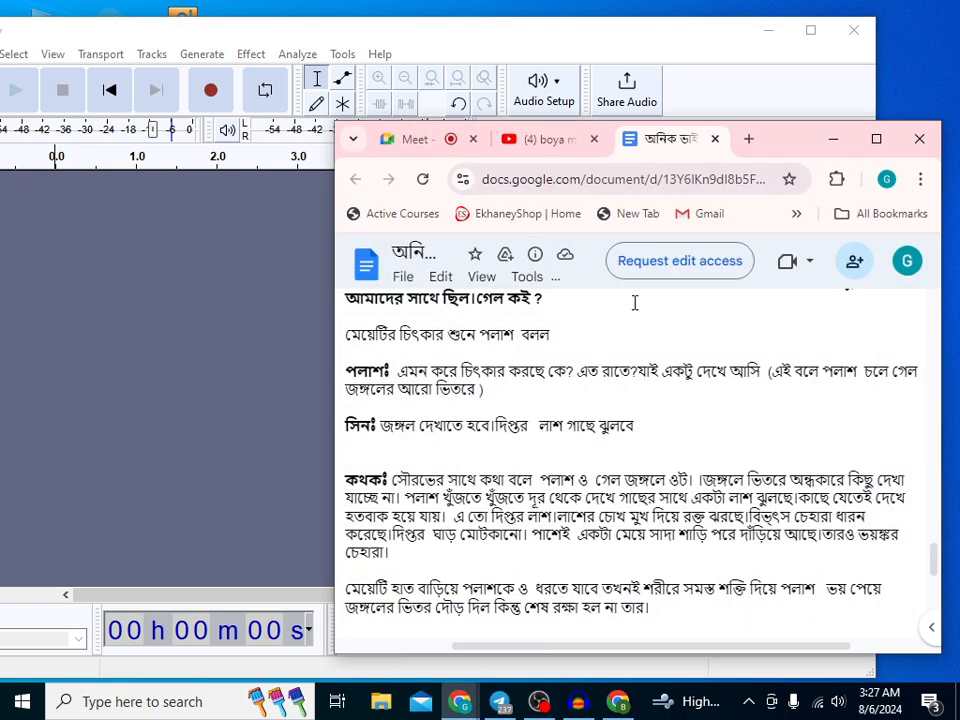
scroll(488, 460, "up", 20)
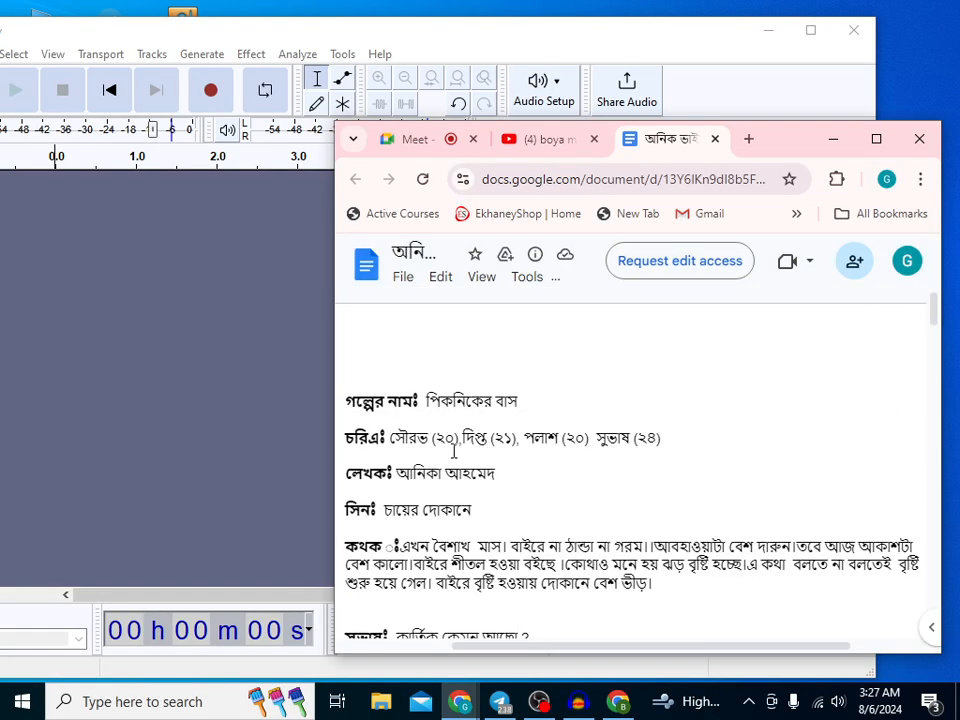
scroll(420, 435, "down", 5)
scroll(380, 410, "up", 5)
scroll(453, 420, "down", 5)
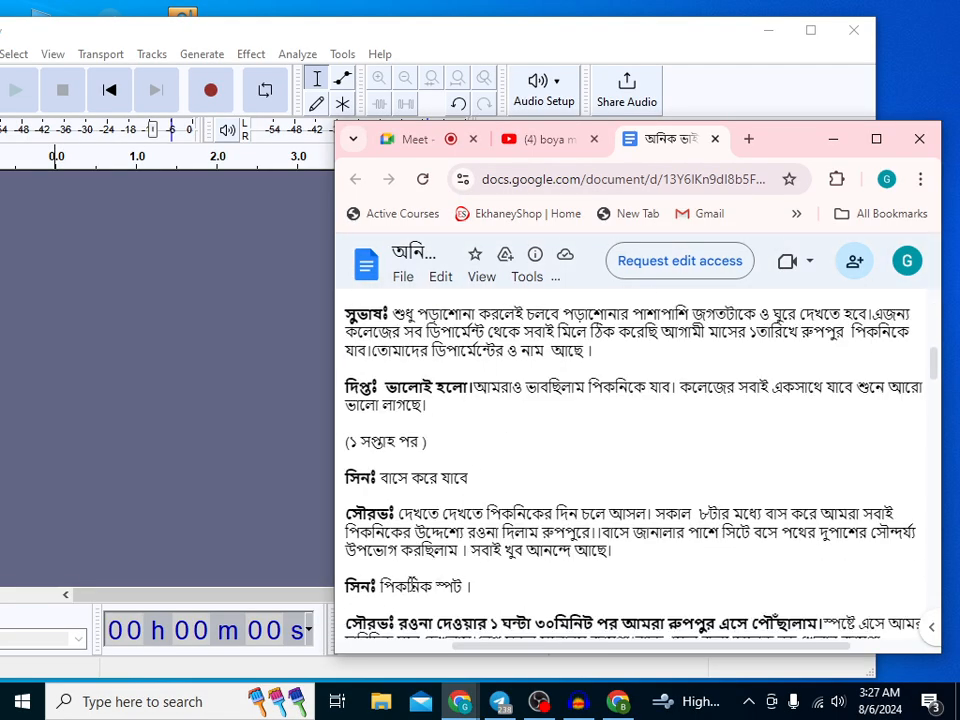
scroll(439, 577, "up", 1)
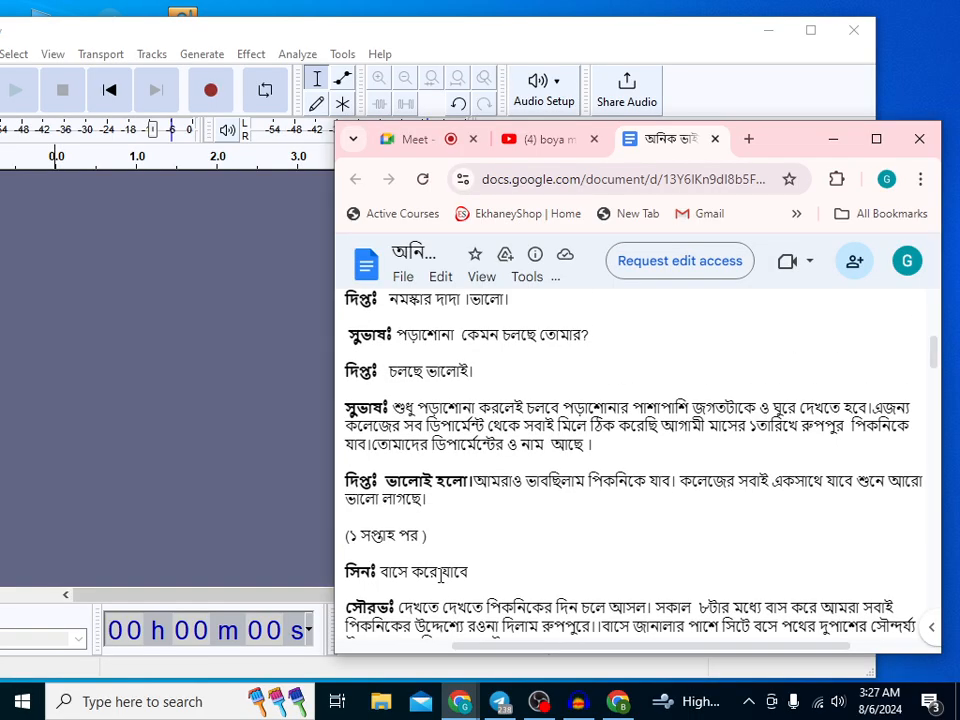
scroll(433, 560, "up", 5)
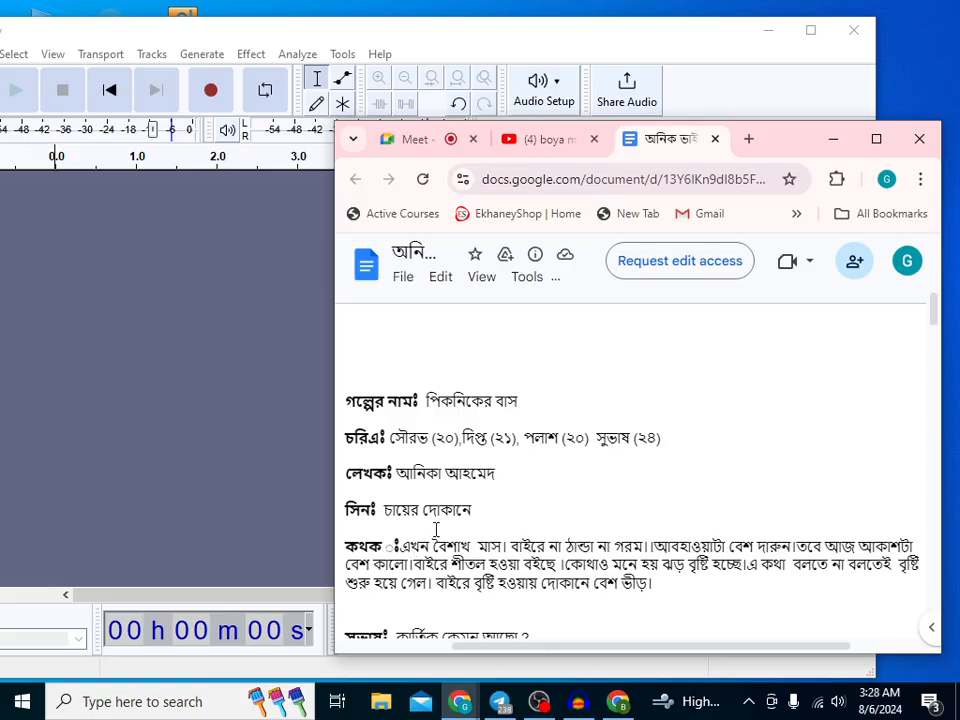
- Examine the narrator's opening passage and the first dialogue line in the script, highlighting each
scroll(428, 530, "down", 1)
left_click_drag(400, 452, 492, 452)
scroll(352, 478, "down", 1)
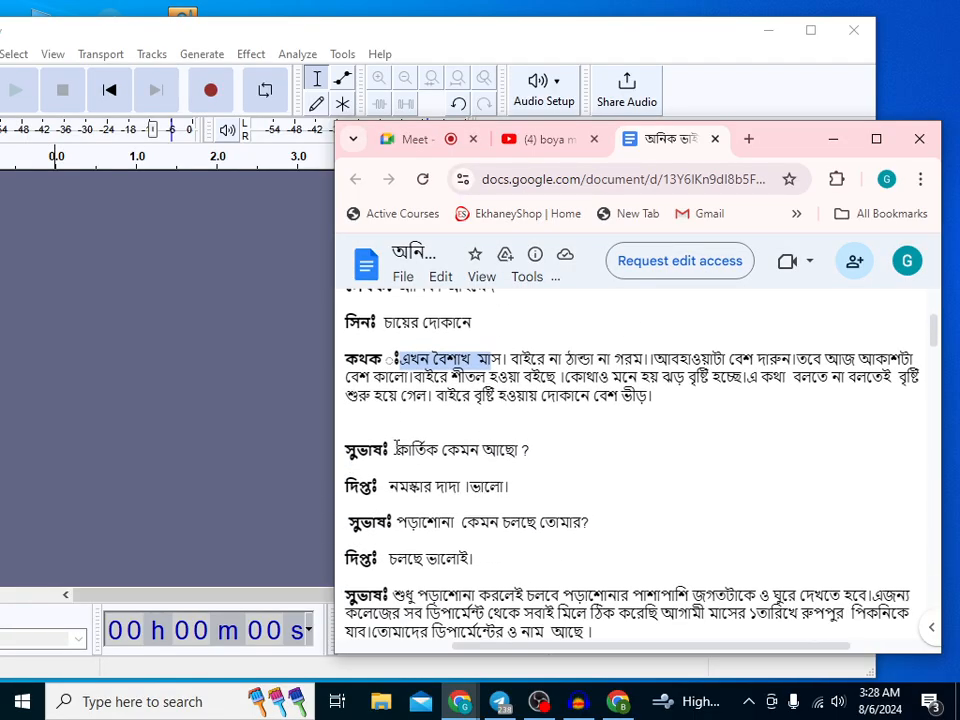
left_click_drag(396, 449, 520, 450)
double_click(462, 470)
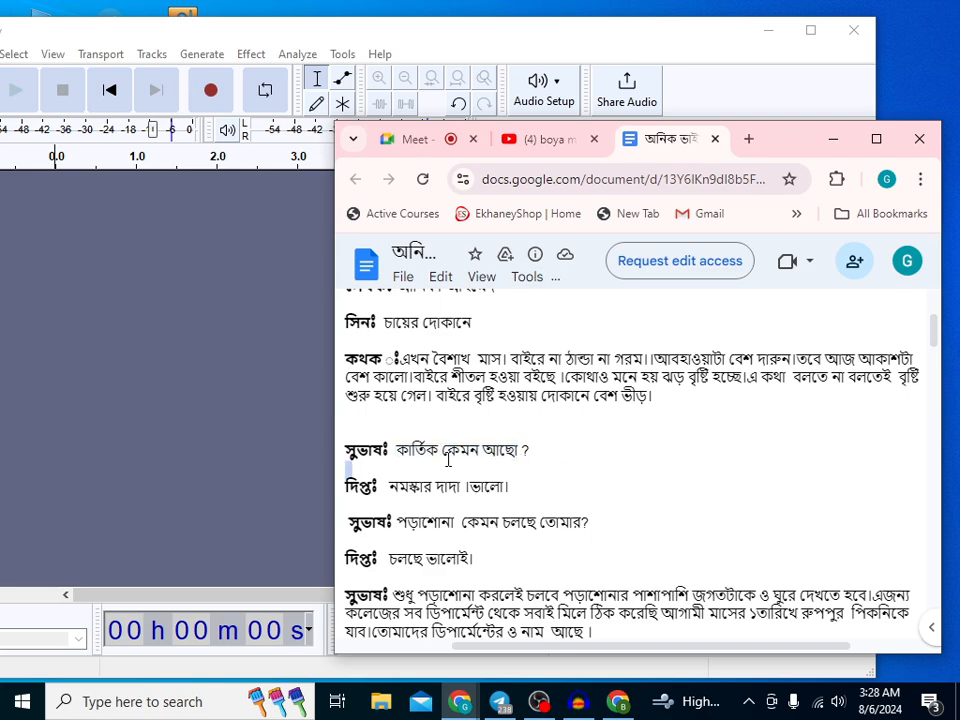
scroll(456, 458, "down", 1)
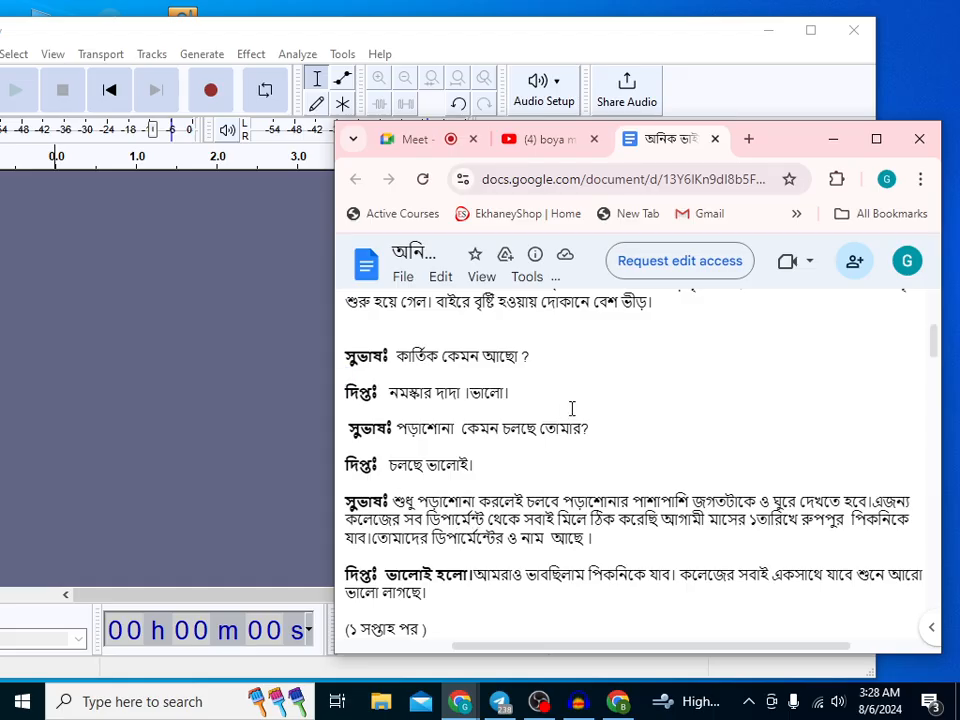
- Record a voice take of about 38 seconds in Audacity while following the script document
left_click(208, 92)
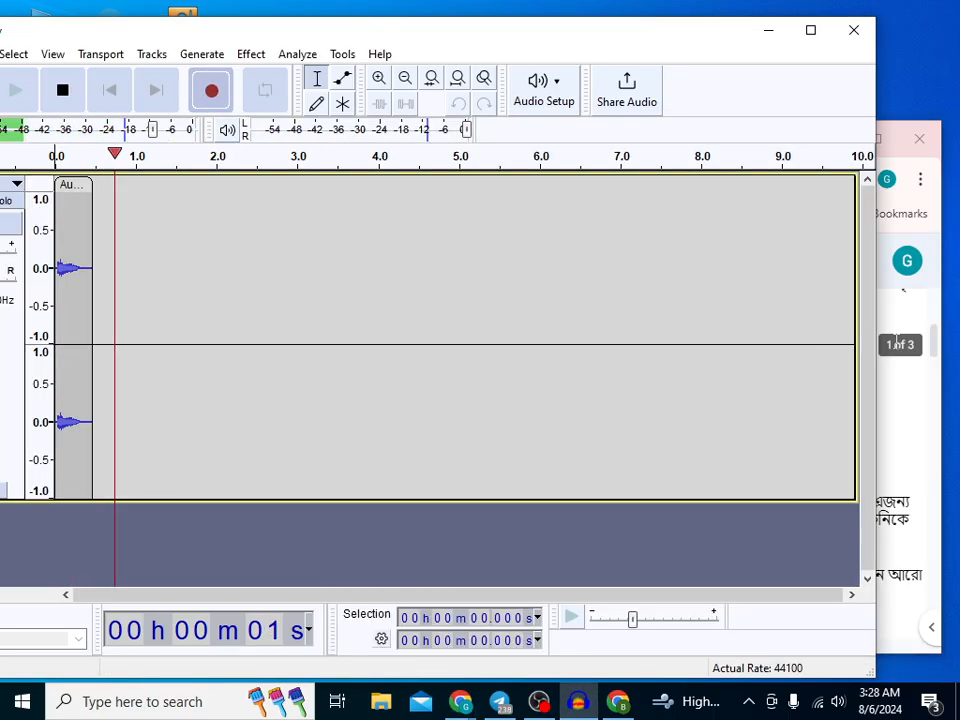
left_click(892, 357)
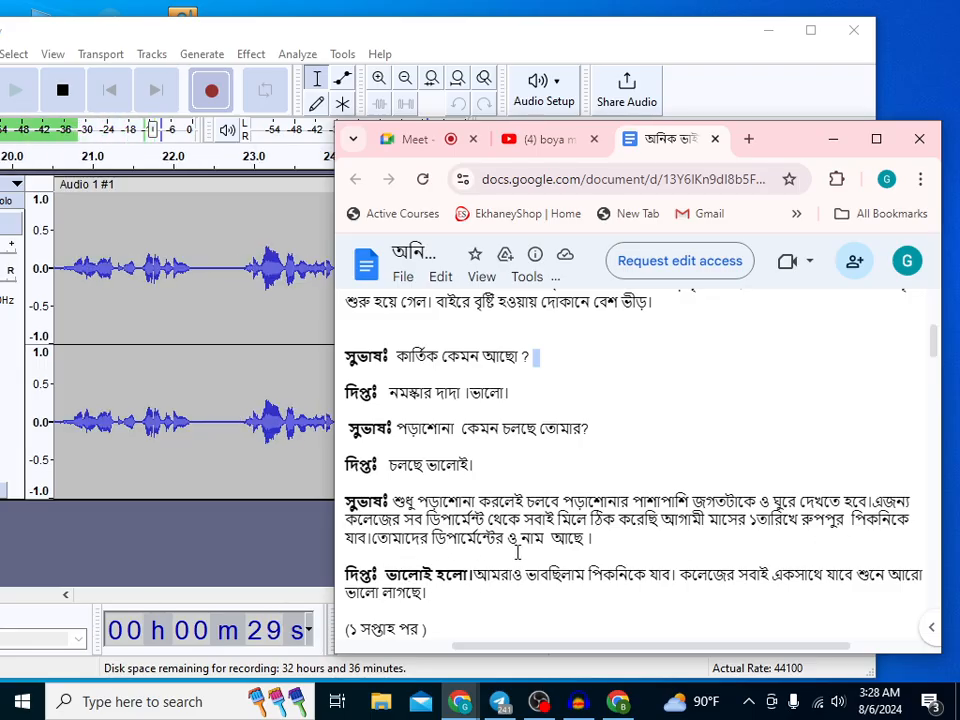
scroll(514, 550, "down", 3)
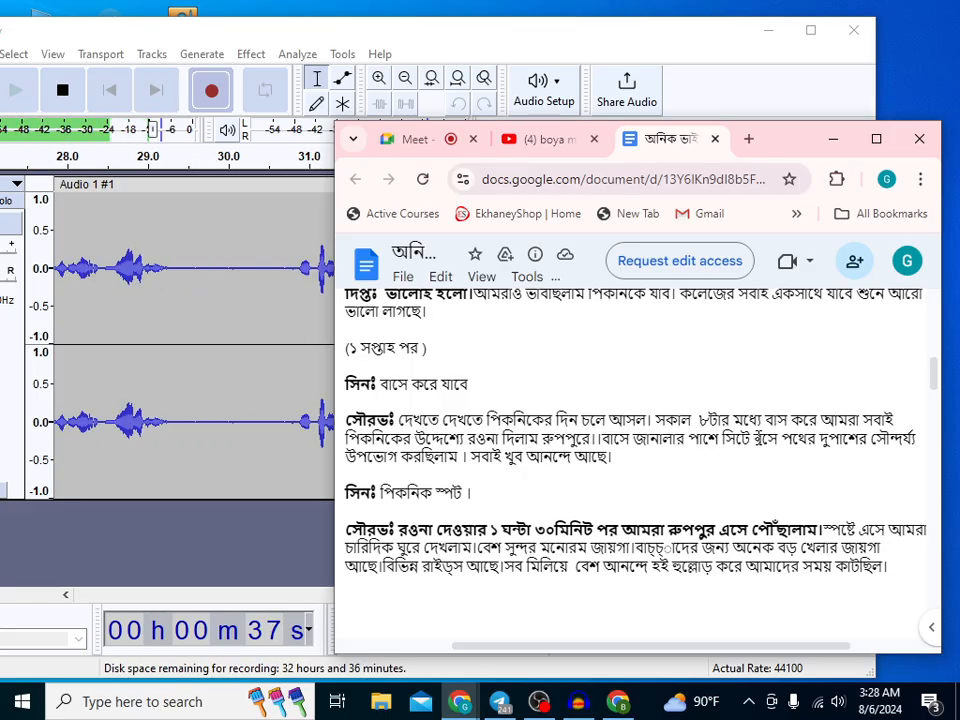
left_click(62, 90)
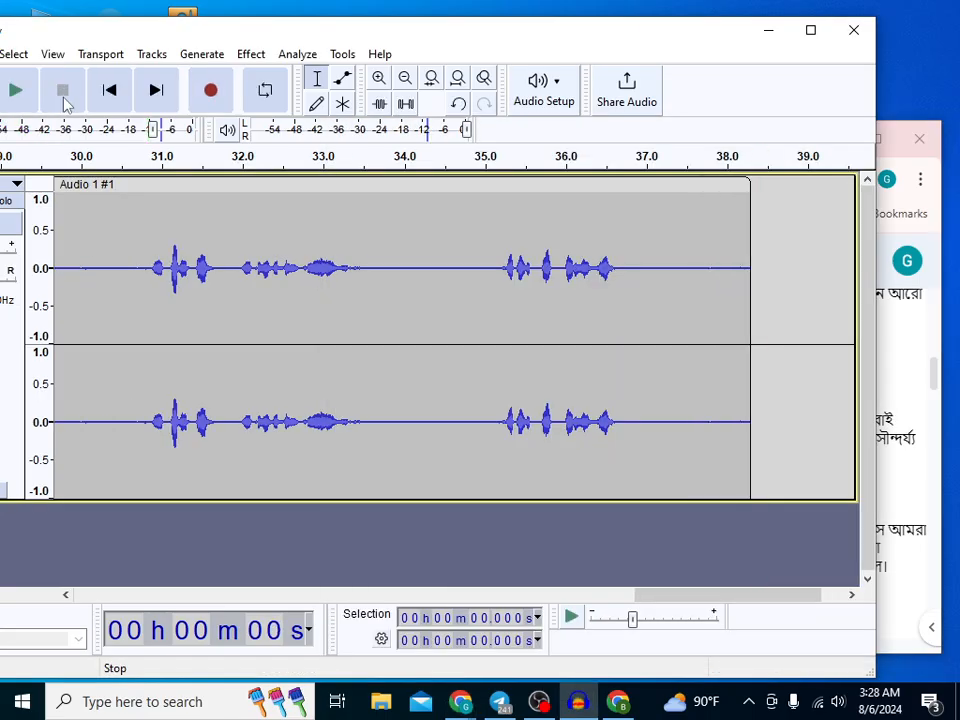
- Return to the start of the Google Docs script and examine one character's three dialogue lines, highlighting them
left_click(892, 387)
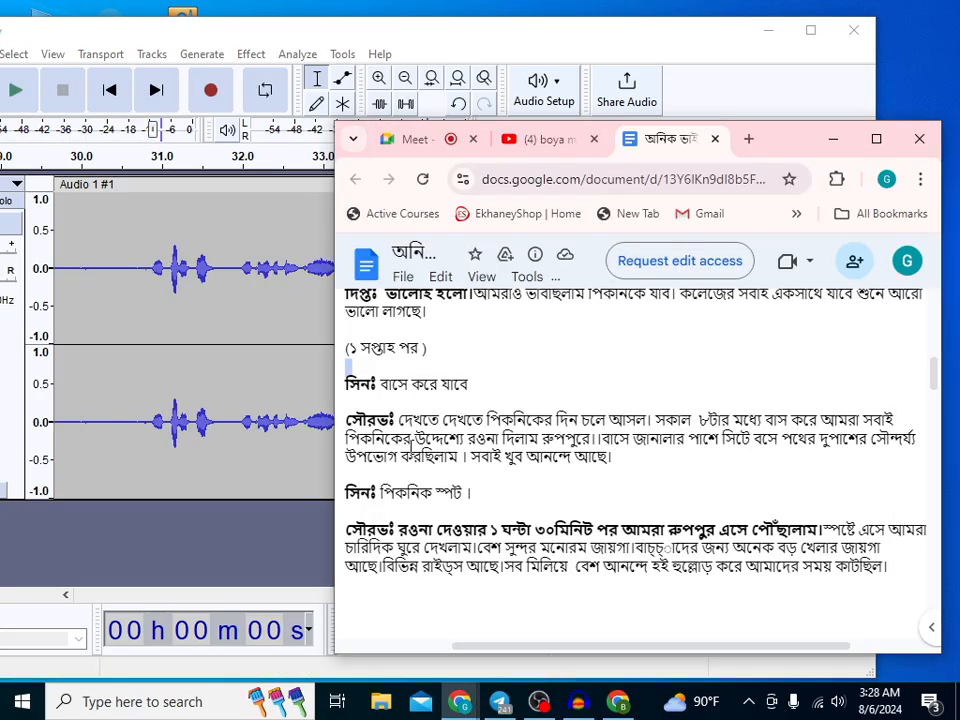
scroll(405, 479, "up", 5)
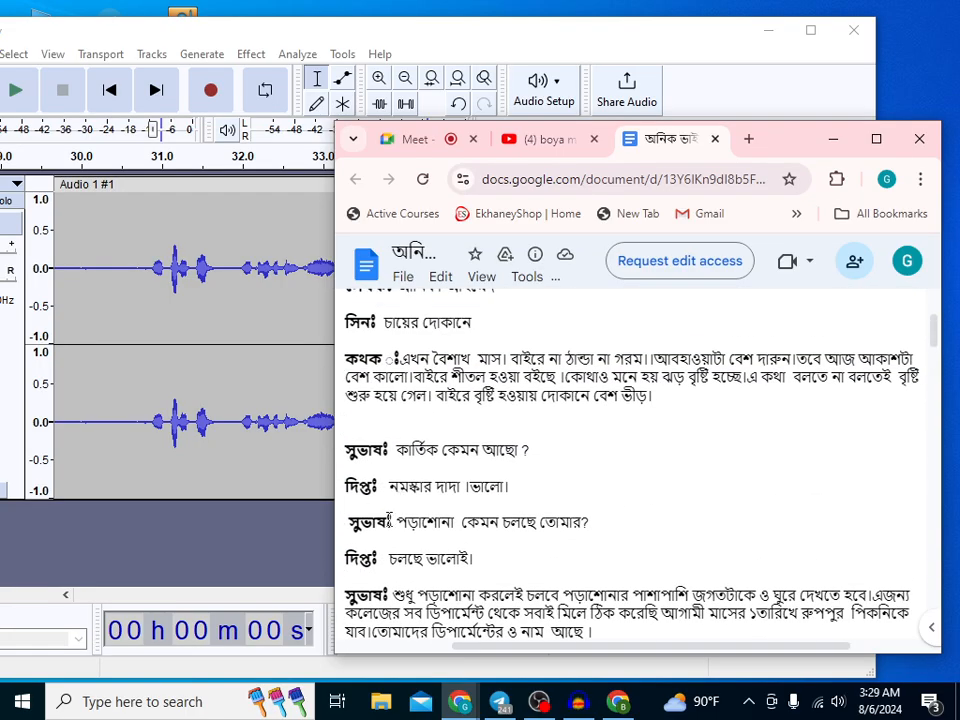
left_click_drag(399, 450, 538, 447)
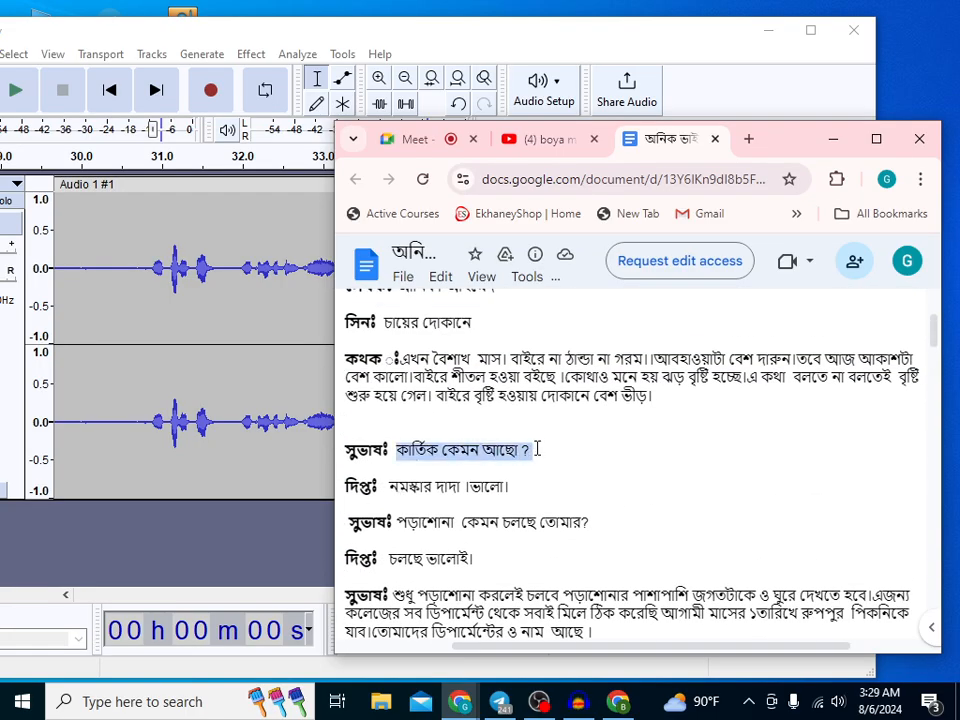
left_click_drag(398, 522, 540, 521)
scroll(379, 511, "down", 2)
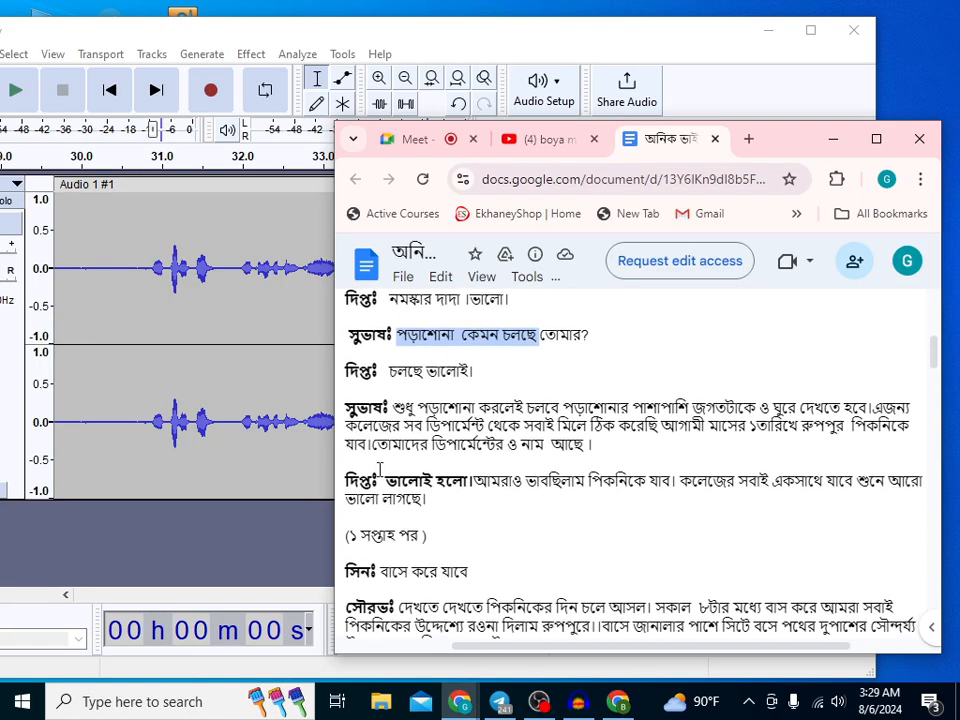
left_click_drag(393, 407, 473, 407)
scroll(417, 513, "down", 2)
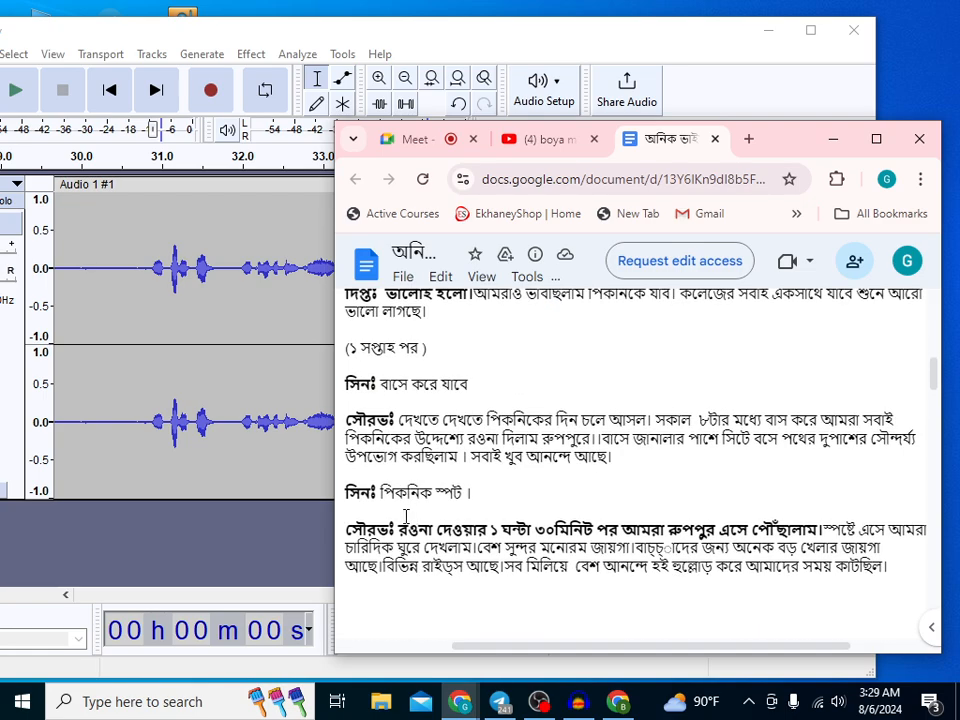
- Look through the remaining scenes of the script for further dialogue, down to its last page
scroll(409, 547, "down", 4)
scroll(412, 556, "down", 4)
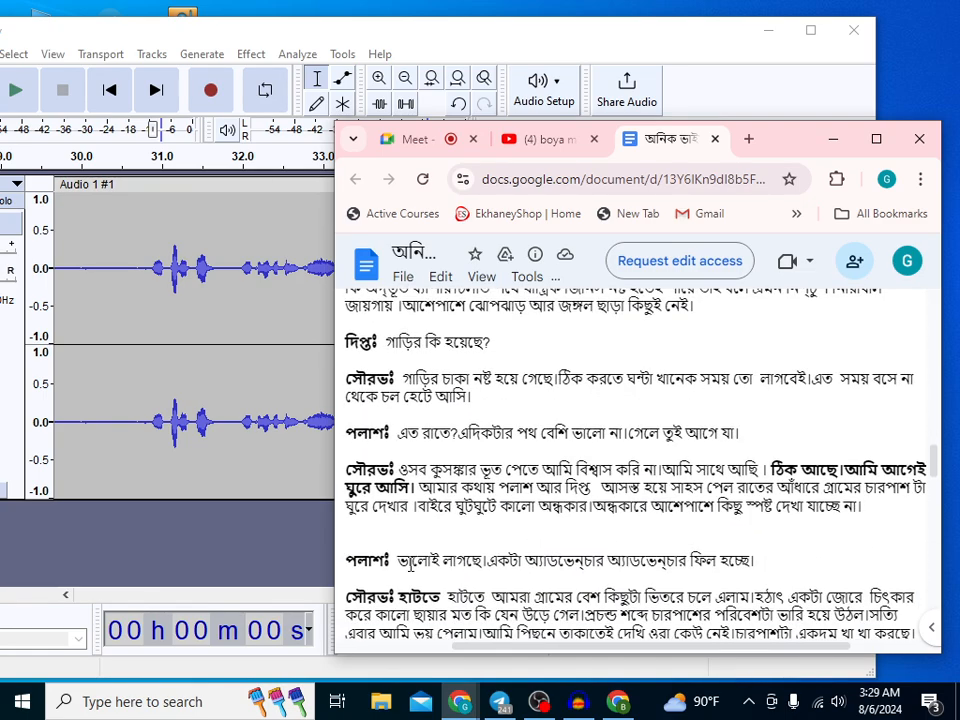
scroll(405, 568, "down", 5)
scroll(403, 555, "down", 10)
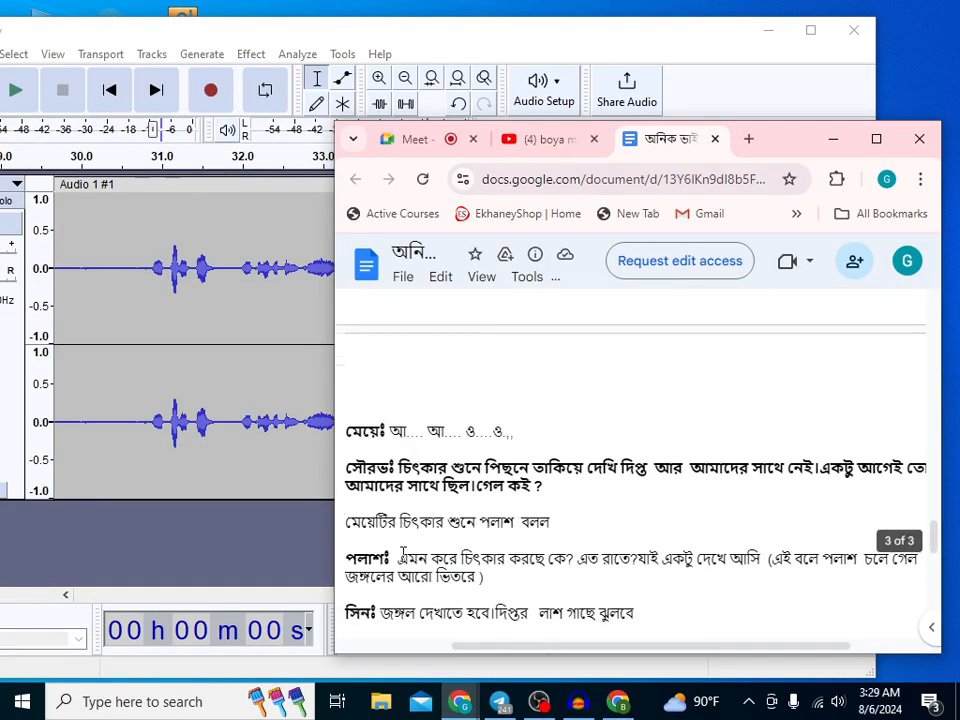
scroll(403, 552, "down", 3)
scroll(401, 551, "up", 10)
- Switch back to Audacity and listen to the final part of the recording from about 30 seconds
left_click(255, 550)
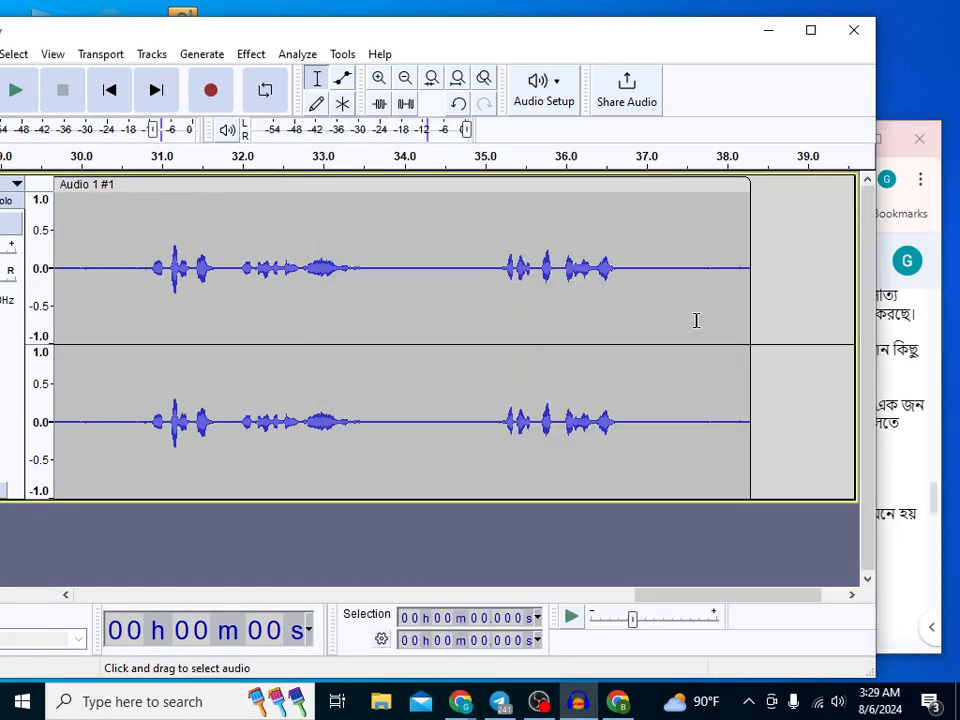
left_click_drag(428, 350, 752, 336)
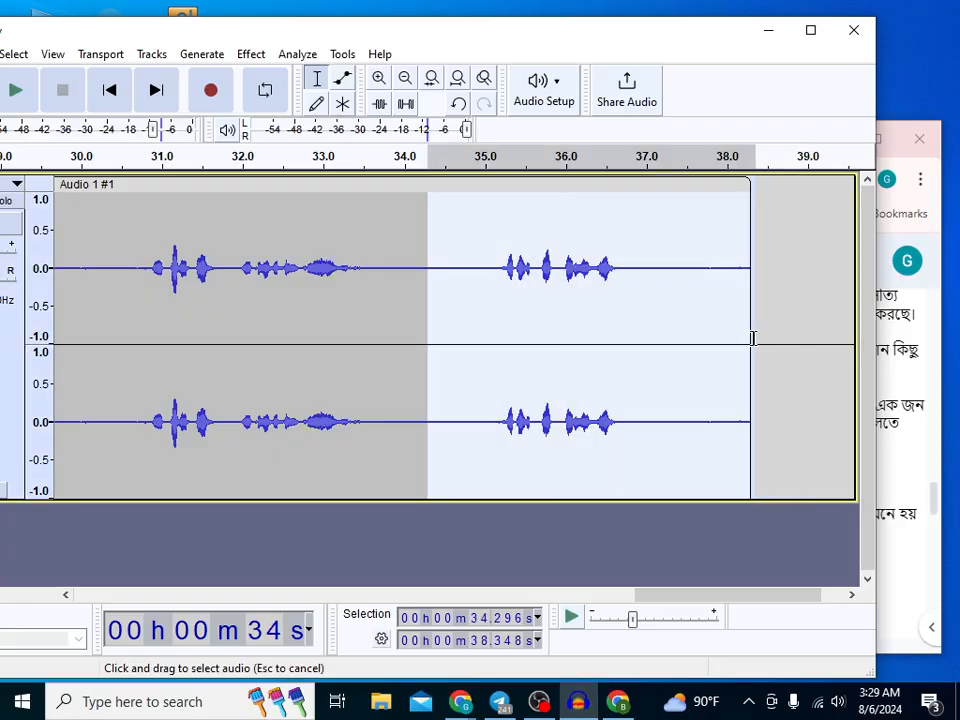
left_click(106, 157)
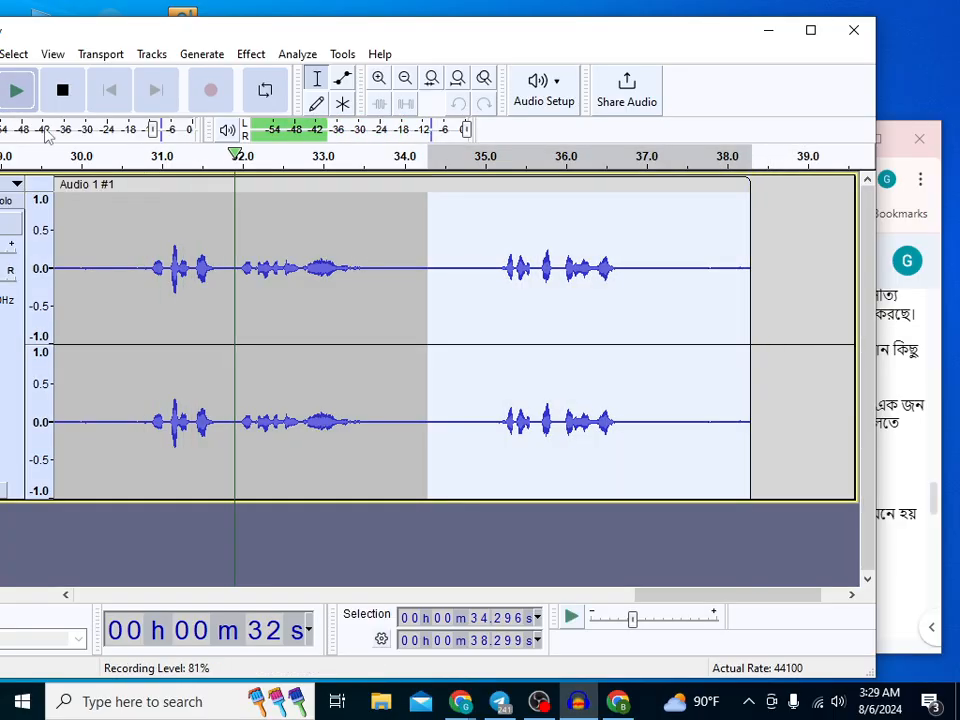
left_click(62, 90)
- Cut the audio from about 30.7 seconds to the end of the recorded clip
left_click_drag(141, 240, 751, 350)
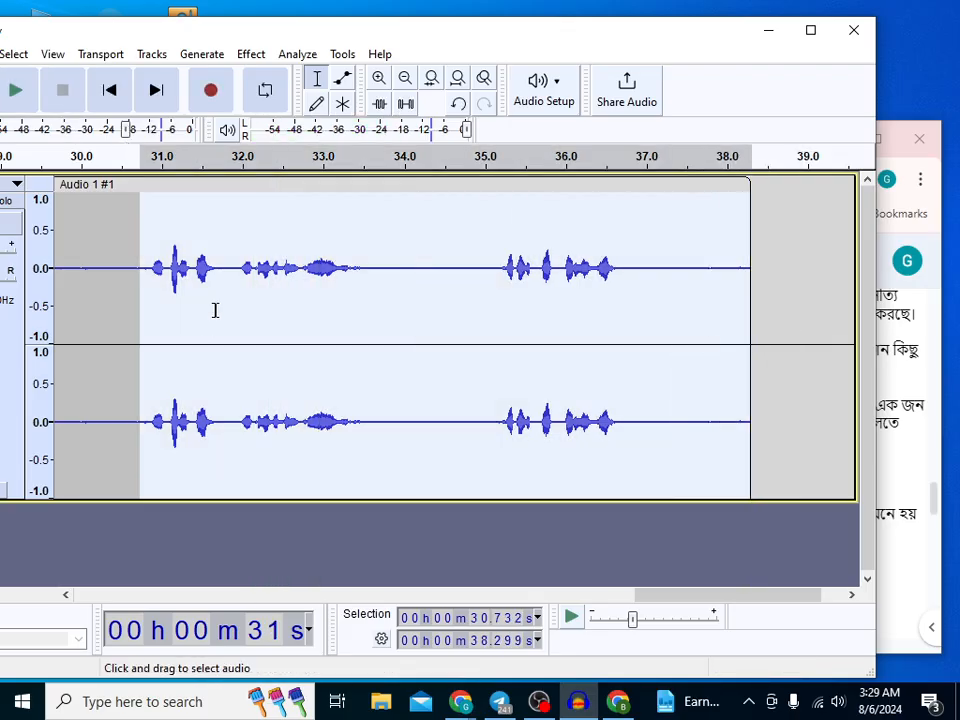
right_click(215, 311)
left_click(236, 325)
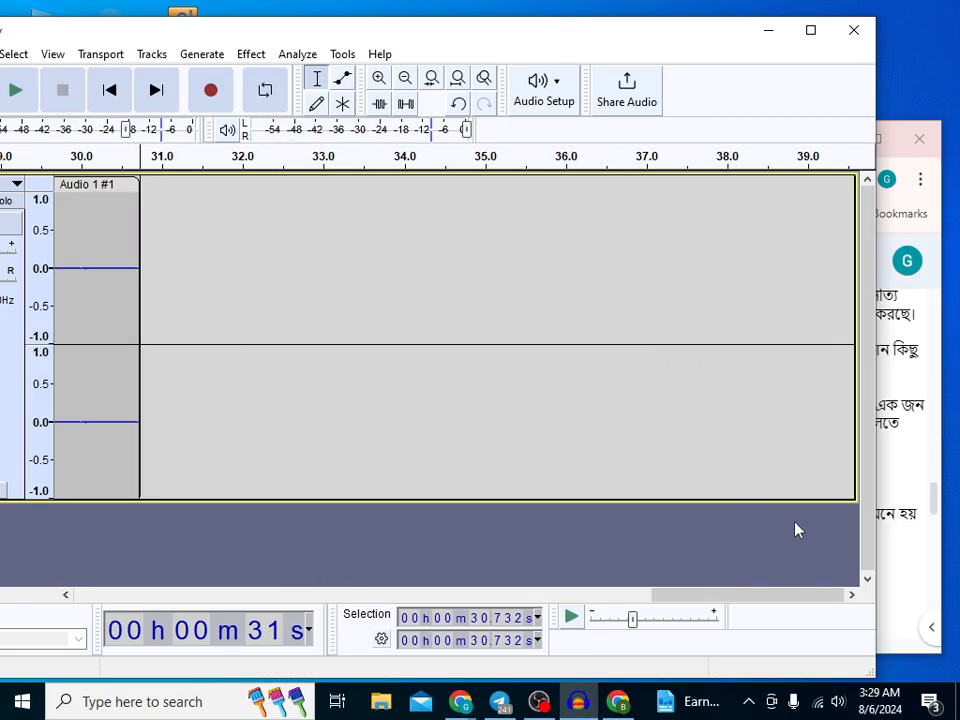
- Cut about the first 2.8 seconds of the recording, before the first spoken phrase
left_click_drag(724, 604, 139, 557)
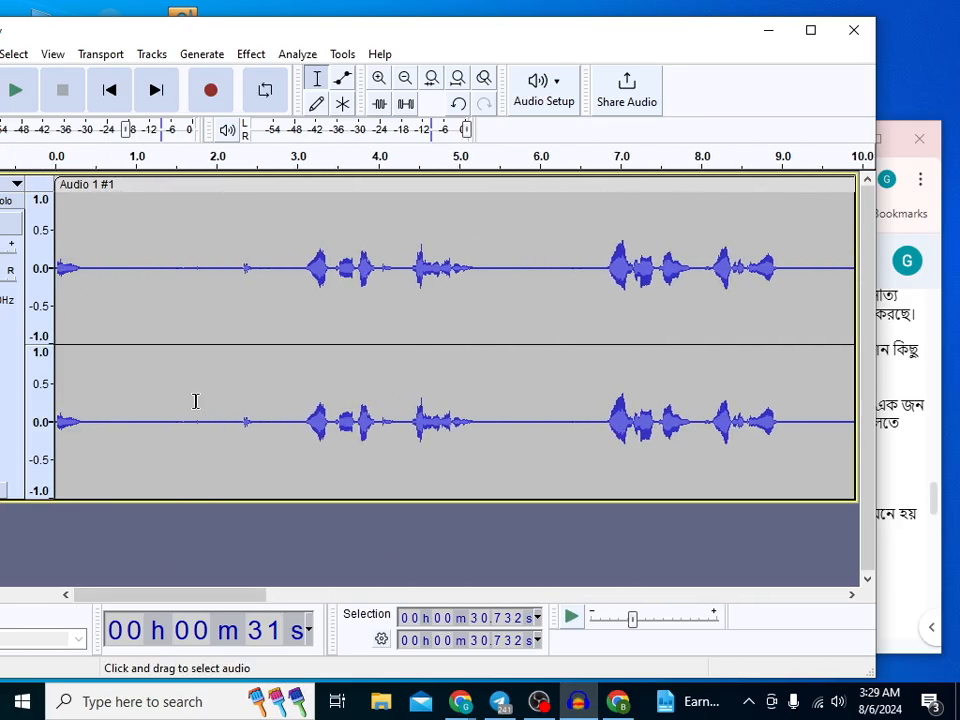
left_click_drag(282, 271, 56, 300)
right_click(100, 347)
left_click(142, 359)
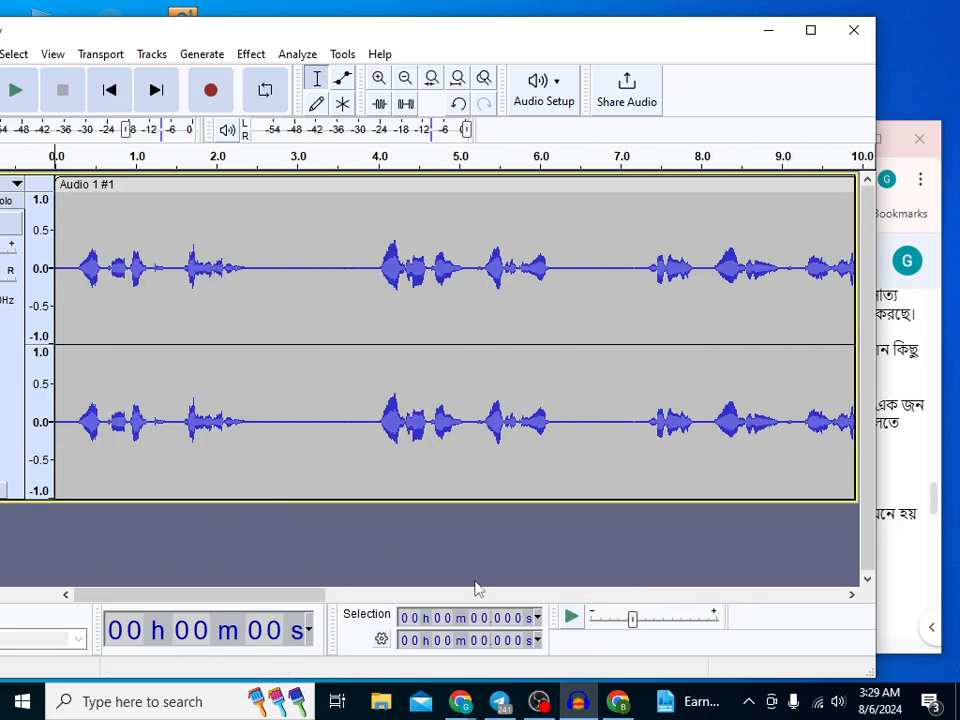
- Play the trimmed recording from its beginning to check the start, and stop playback
left_click(461, 490)
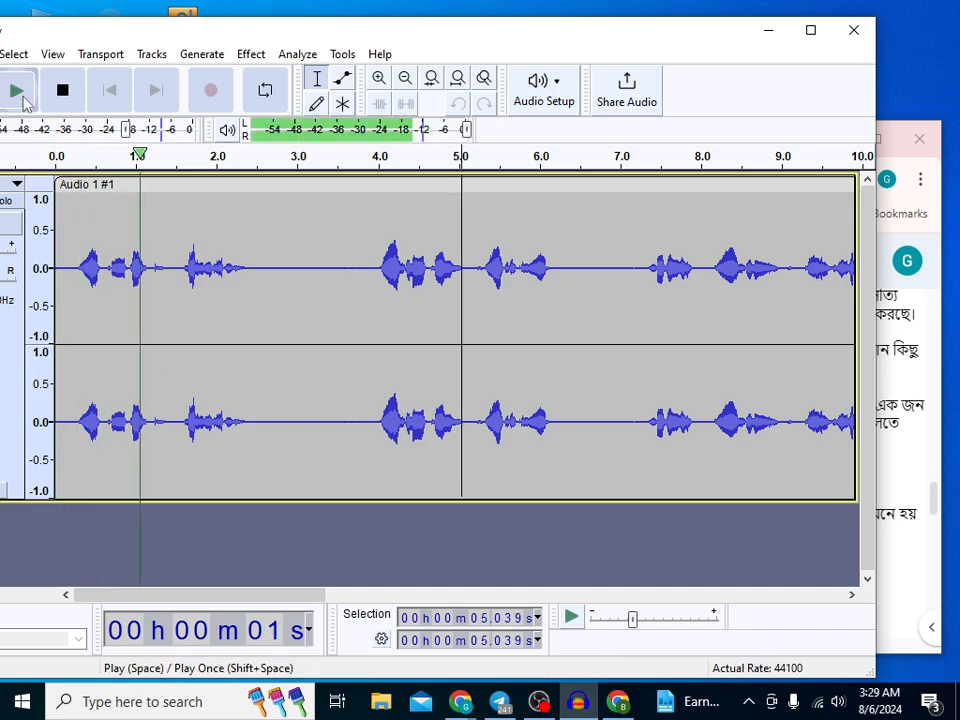
left_click(24, 98)
left_click(62, 90)
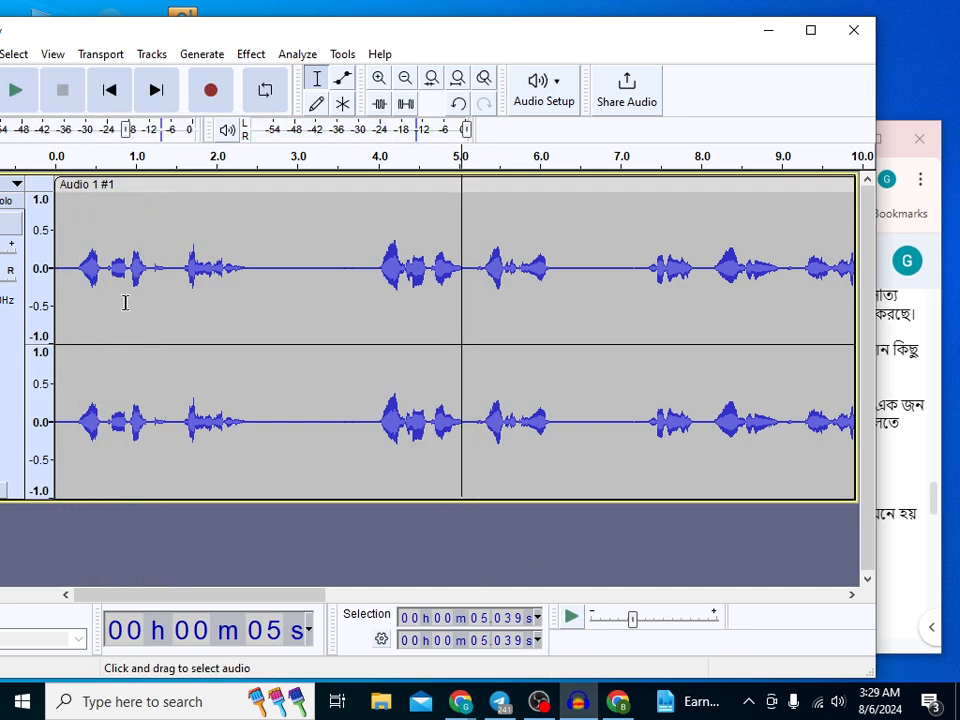
- Reduce the audio track's height and move the Audacity window so its complete menu bar is within reach
left_click_drag(244, 500, 244, 375)
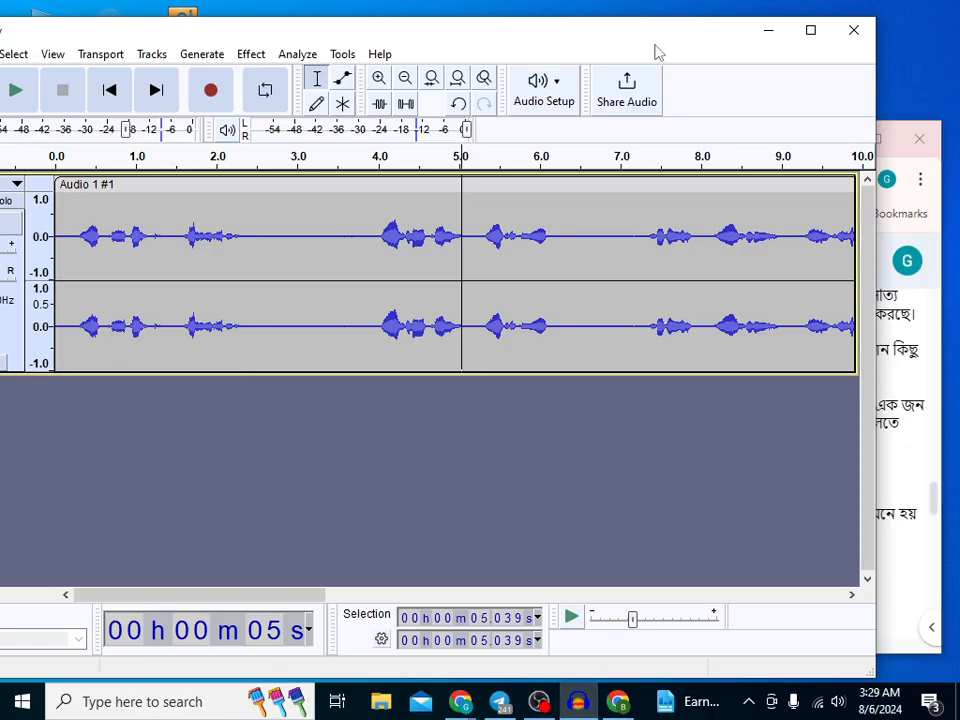
left_click_drag(618, 36, 645, 30)
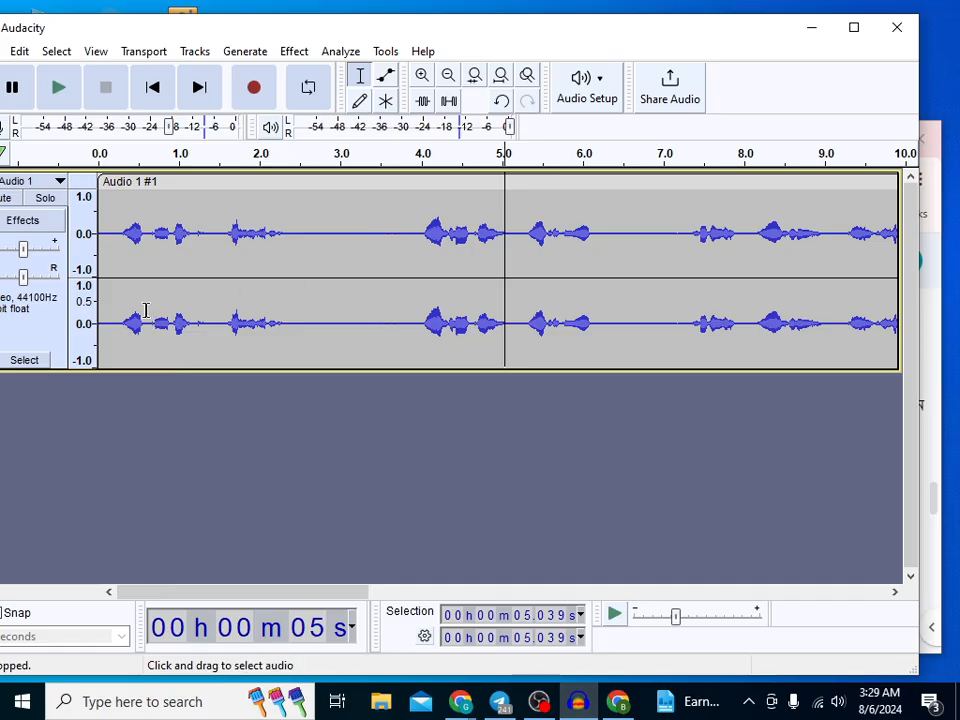
left_click(18, 52)
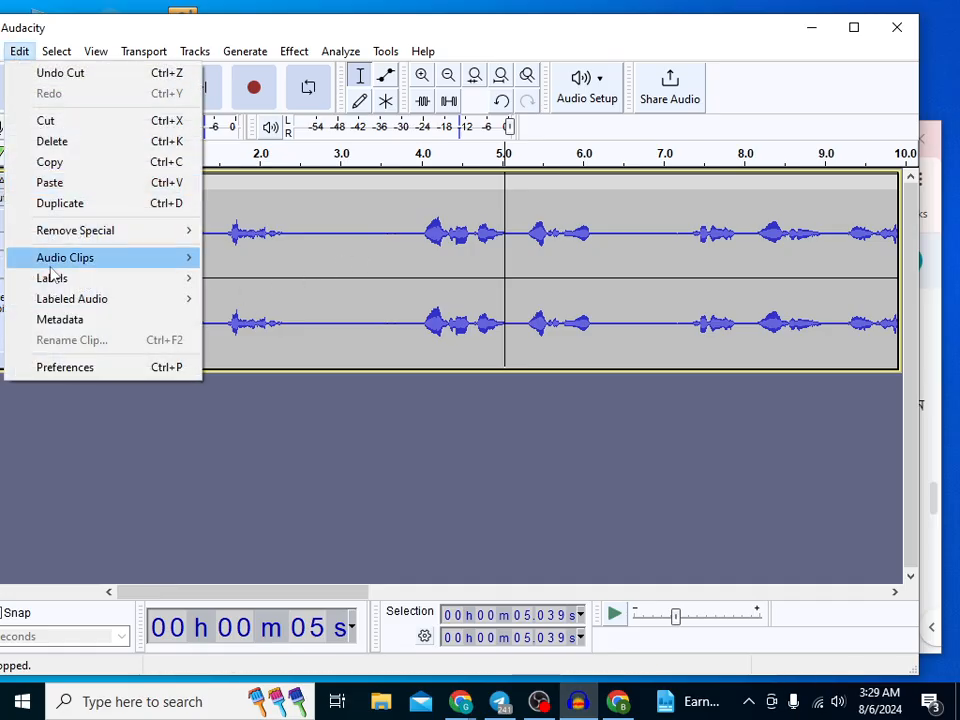
left_click(187, 56)
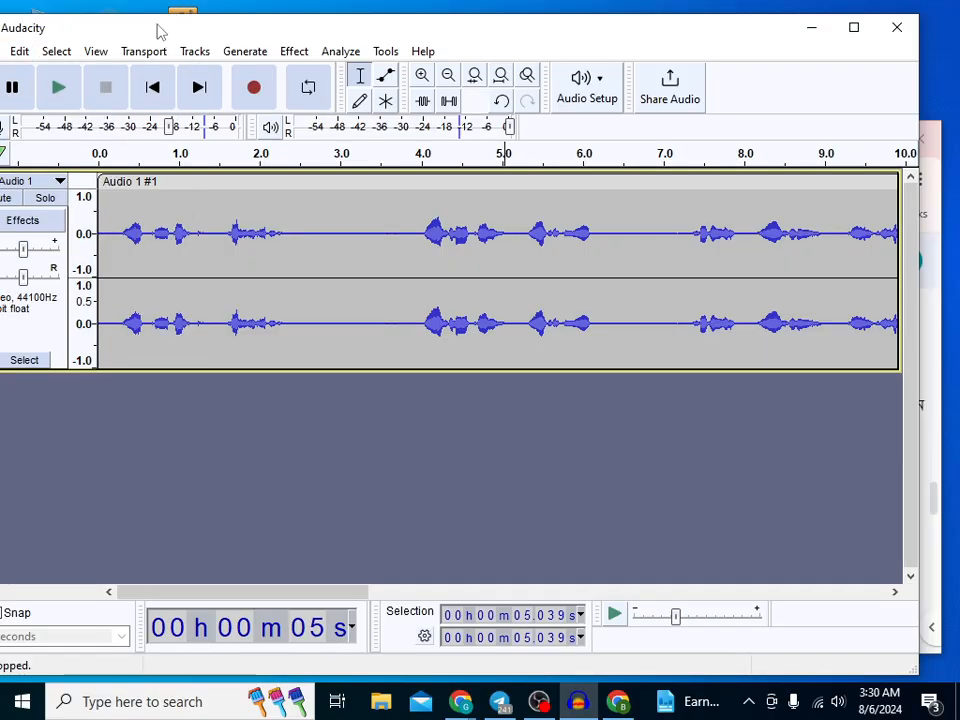
left_click_drag(157, 34, 183, 27)
- Start exporting the trimmed recording as a WAV file
left_click(61, 48)
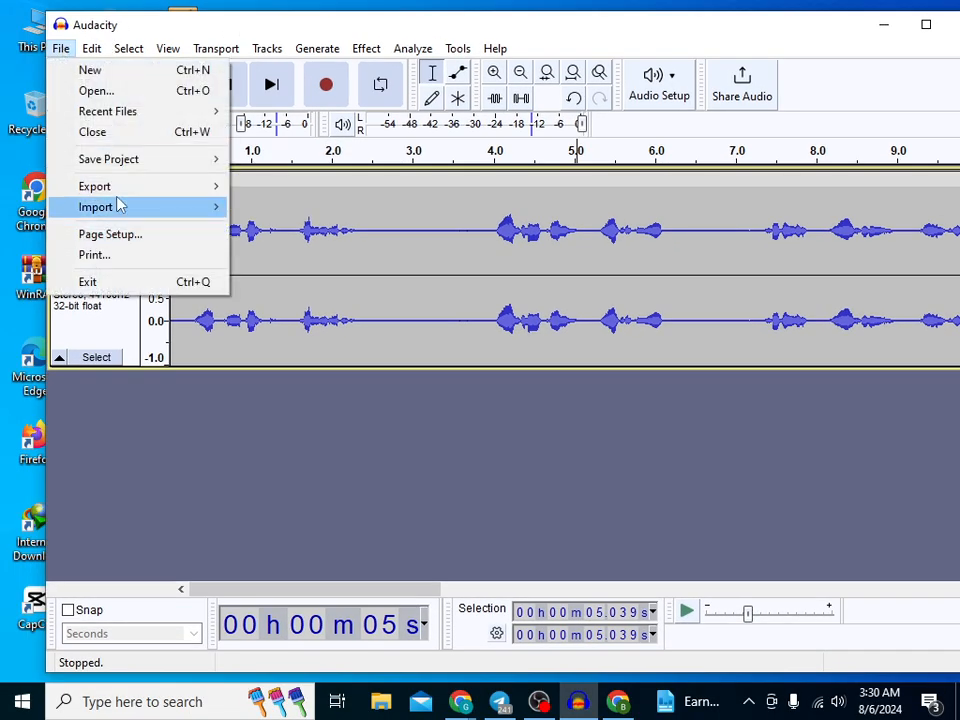
mouse_move(214, 186)
left_click(293, 207)
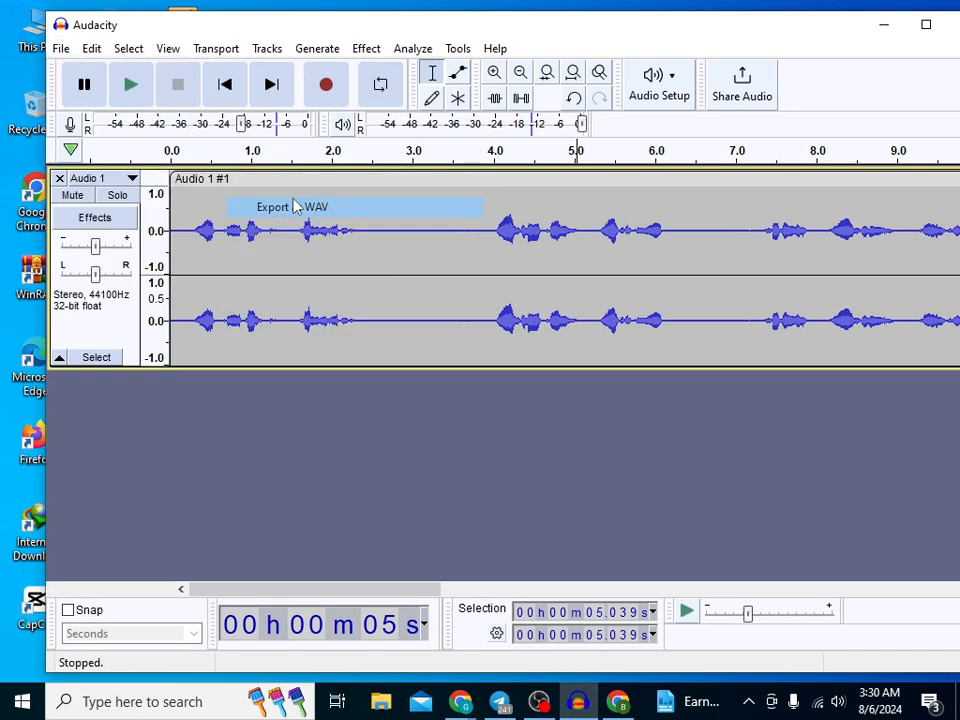
- Switch to Chrome to check the Google Meet call, and minimize the browser to return to the export dialog
left_click(460, 701)
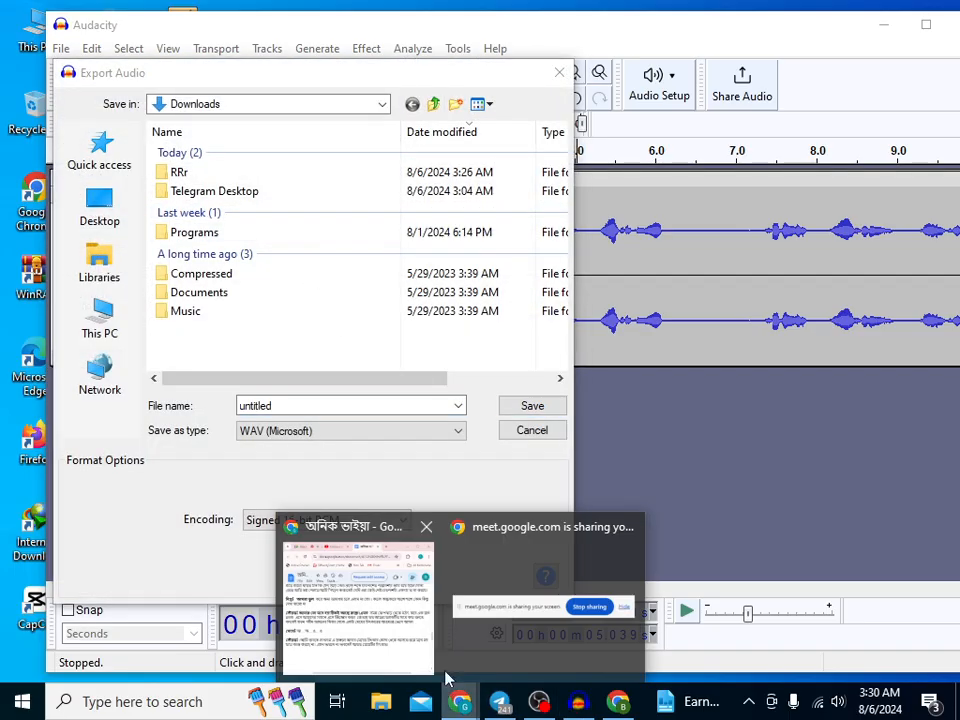
left_click(430, 617)
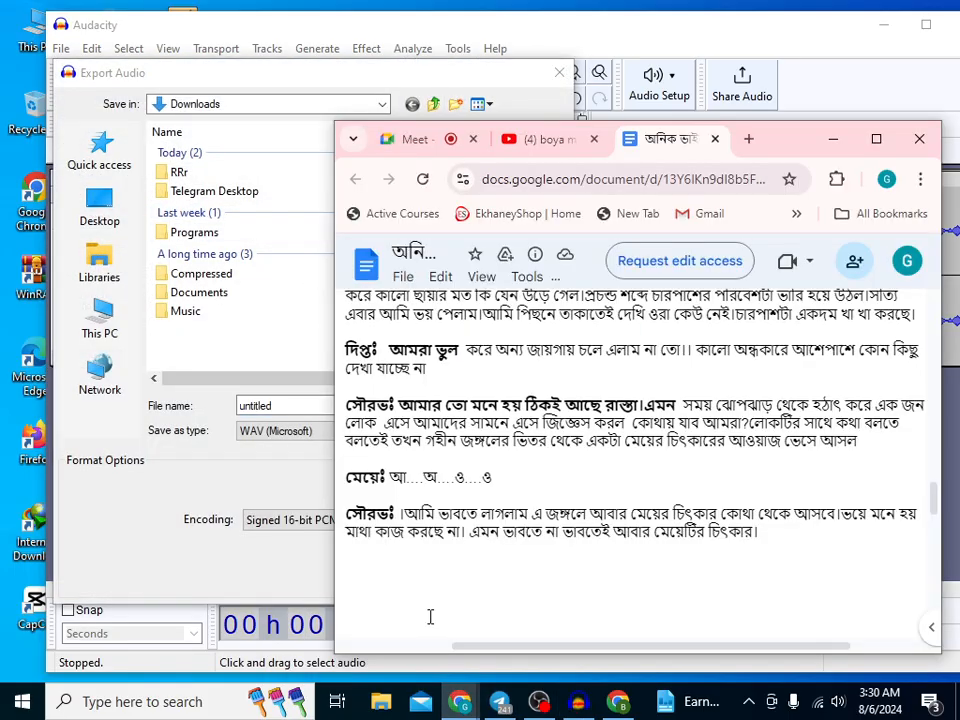
left_click(440, 143)
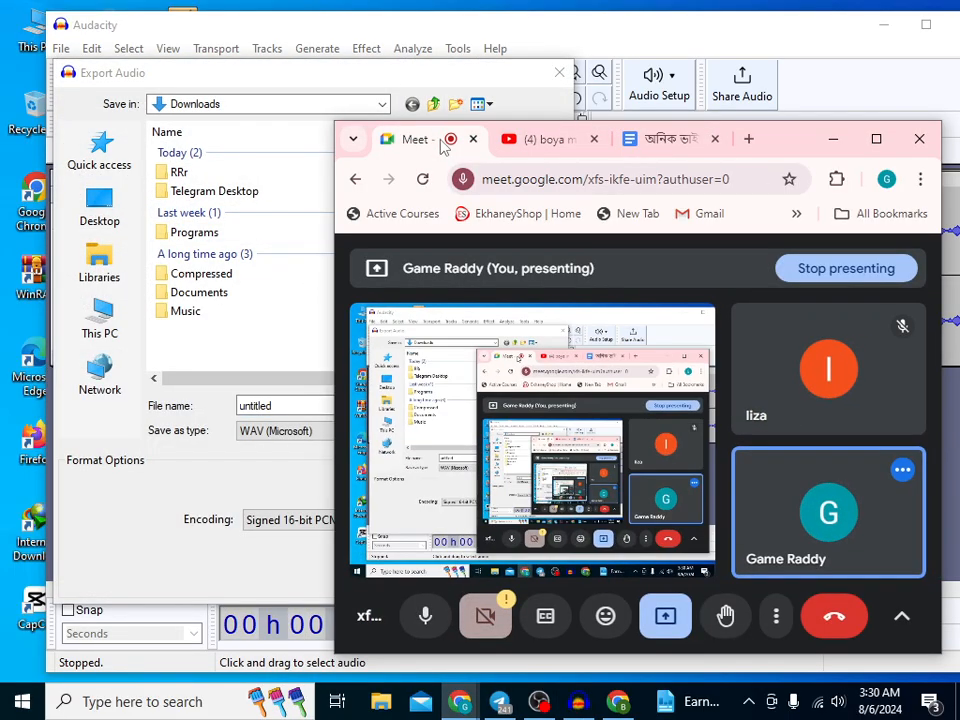
left_click(835, 142)
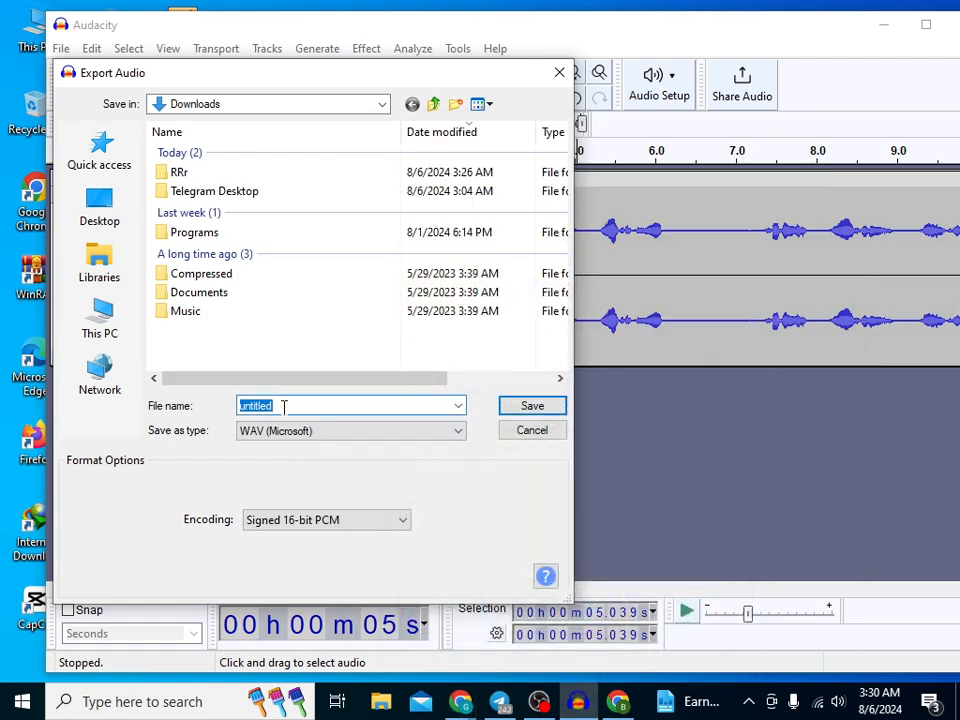
- Name the export subas, save it in the RRr folder inside Downloads, and finish the export
type("subas")
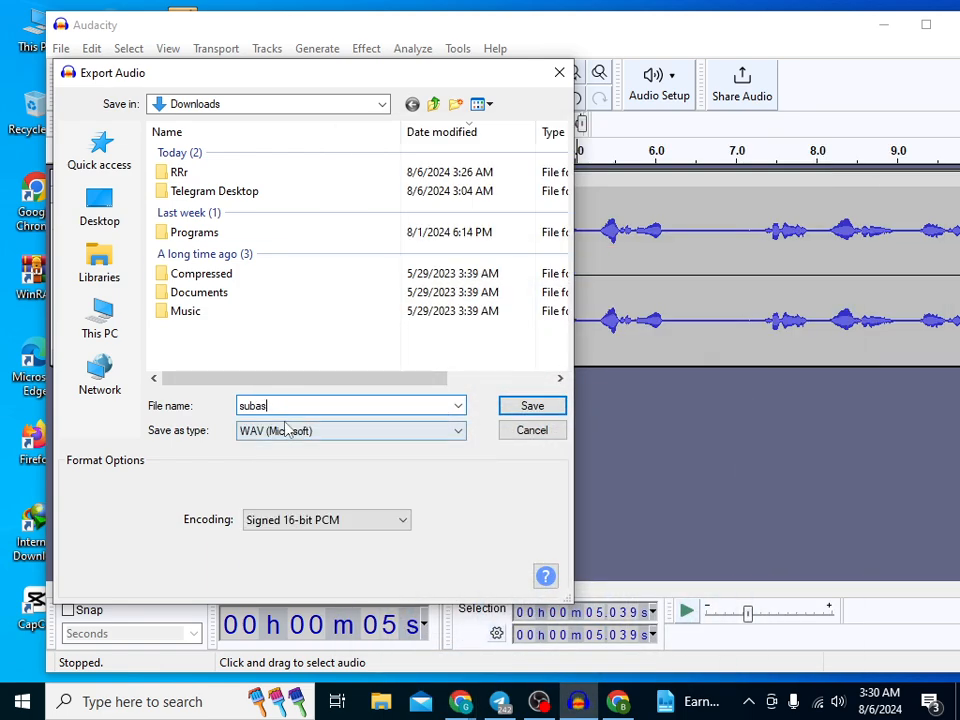
left_click(191, 177)
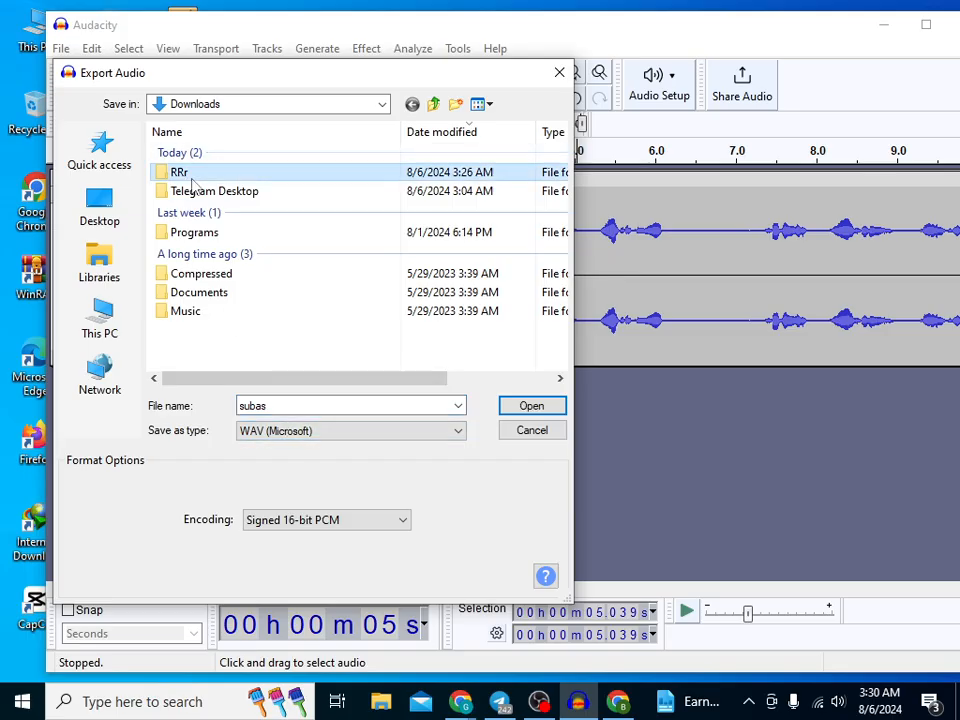
left_click(530, 407)
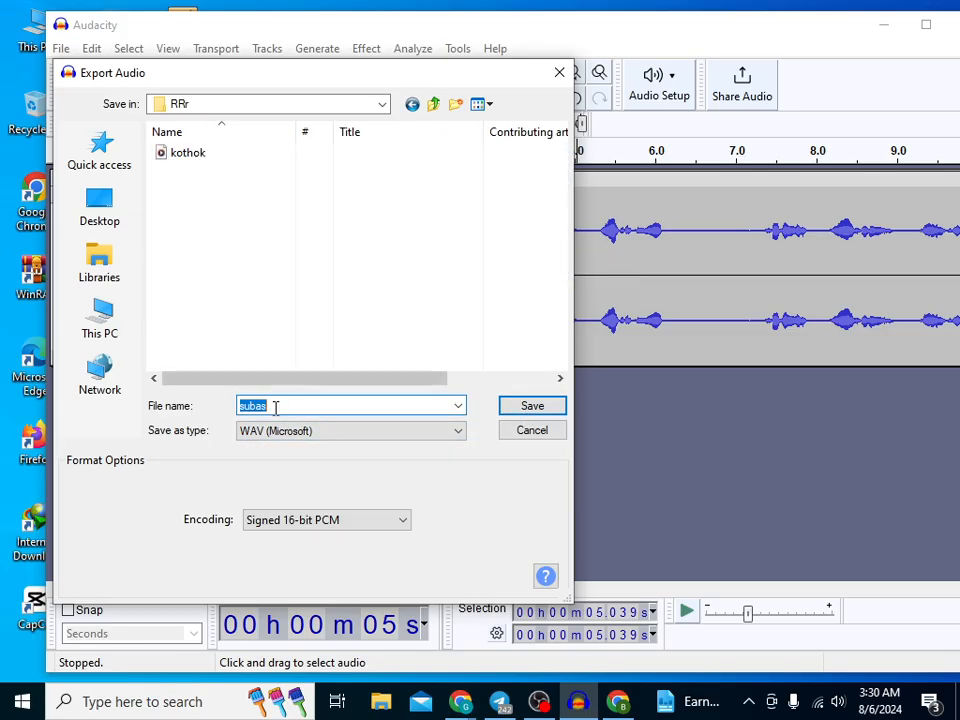
left_click(546, 406)
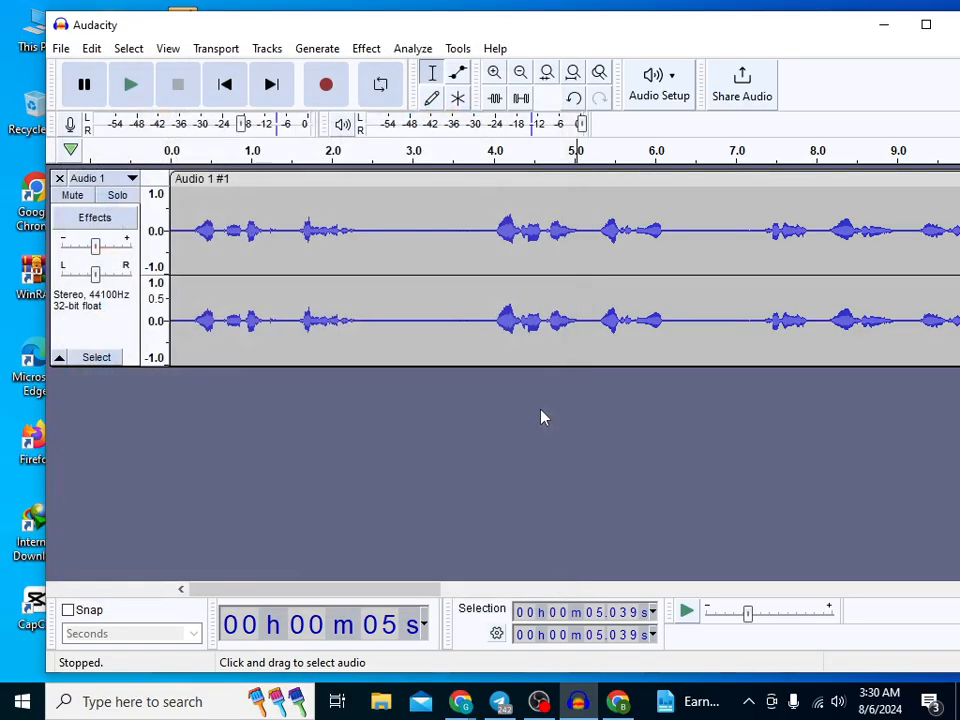
left_click(544, 516)
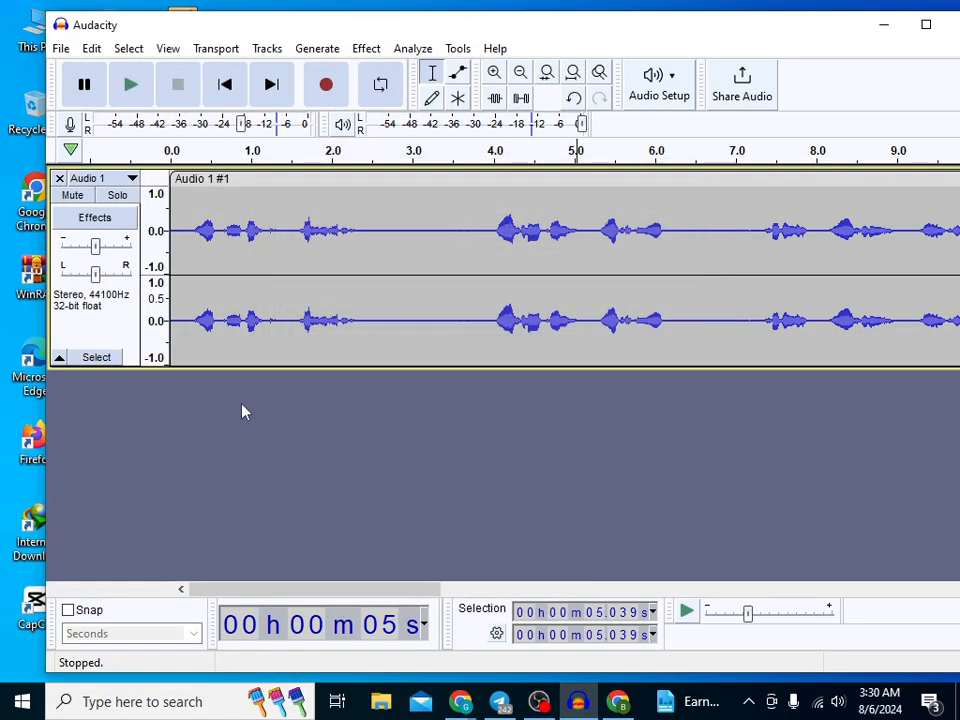
- Remove the exported track from the project and bring the whole Audacity window into view
left_click(59, 178)
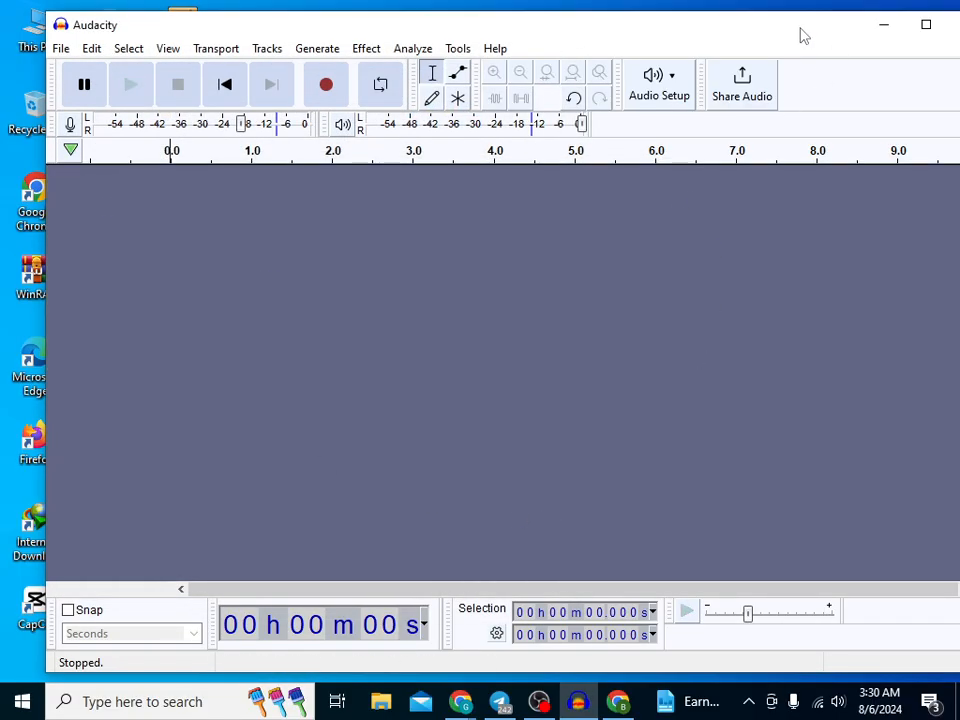
left_click_drag(806, 36, 759, 37)
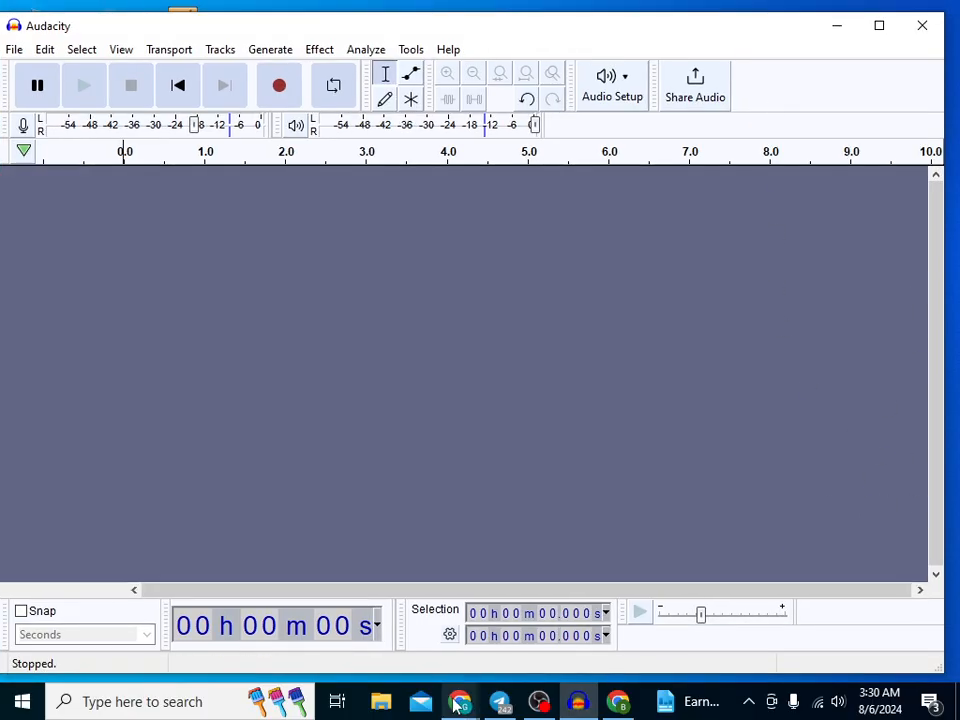
- Switch to the Google Drive window, open the uploaded BACKROUND INSTRUMENT folder, and close that window
mouse_move(460, 700)
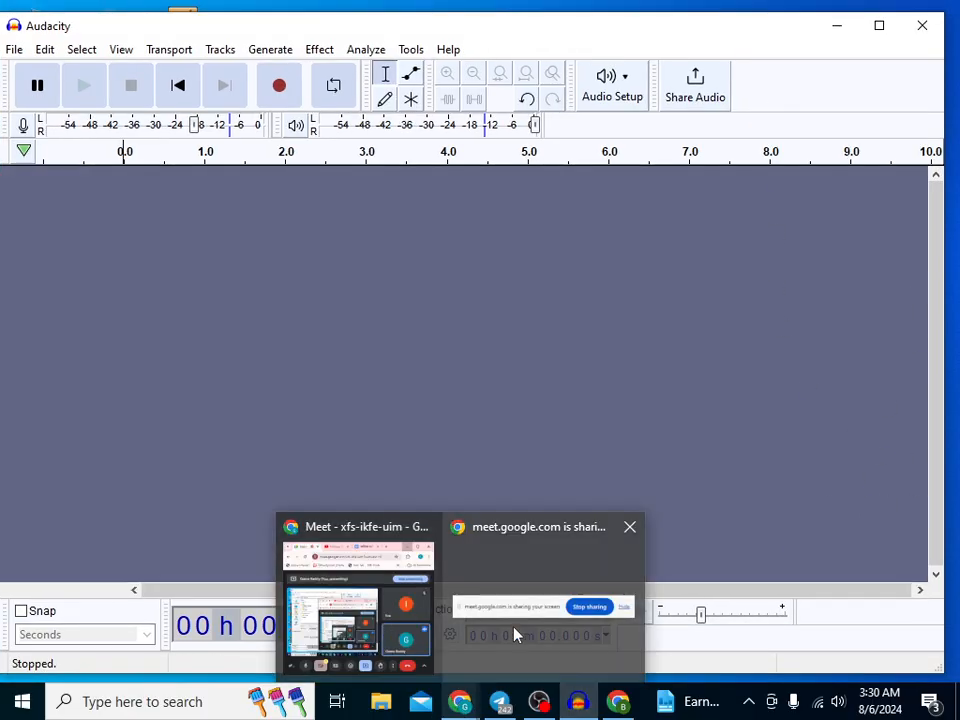
mouse_move(618, 702)
left_click(612, 636)
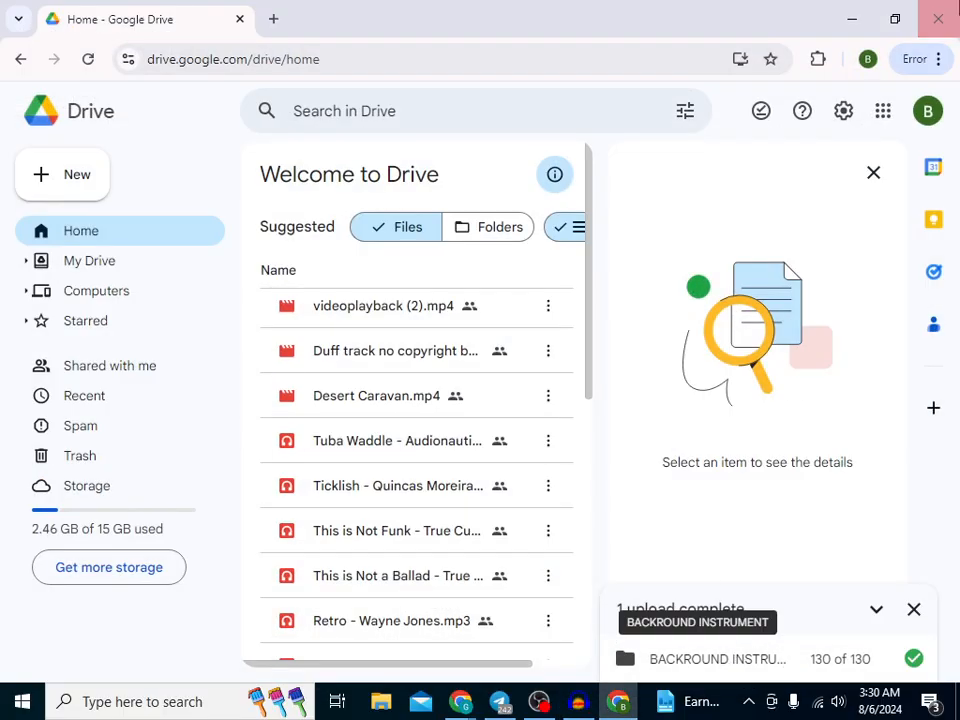
left_click(763, 664)
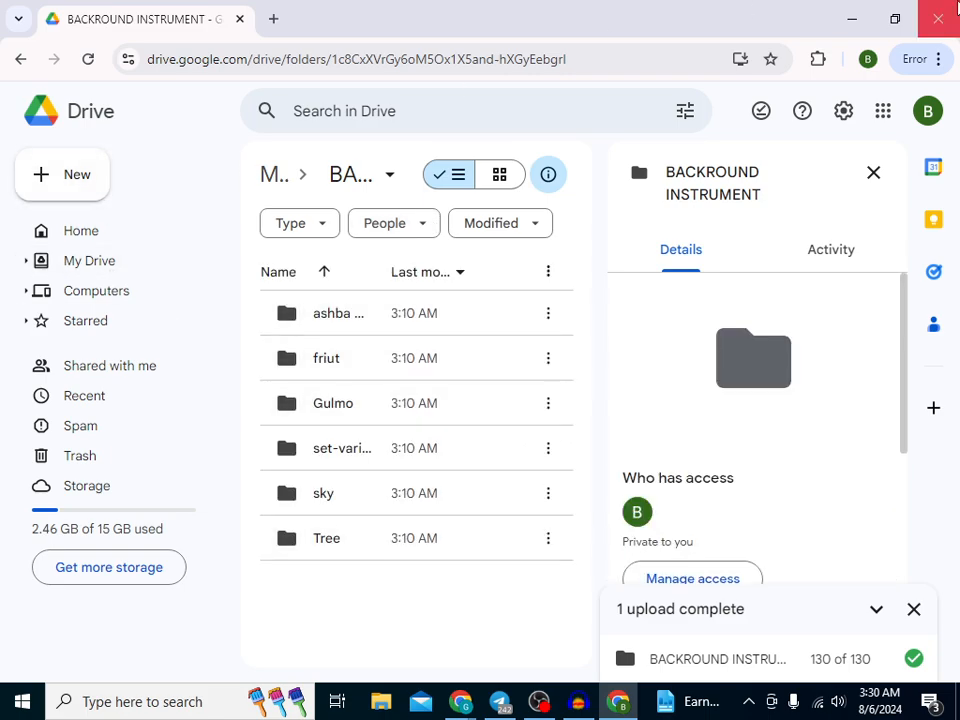
left_click(938, 18)
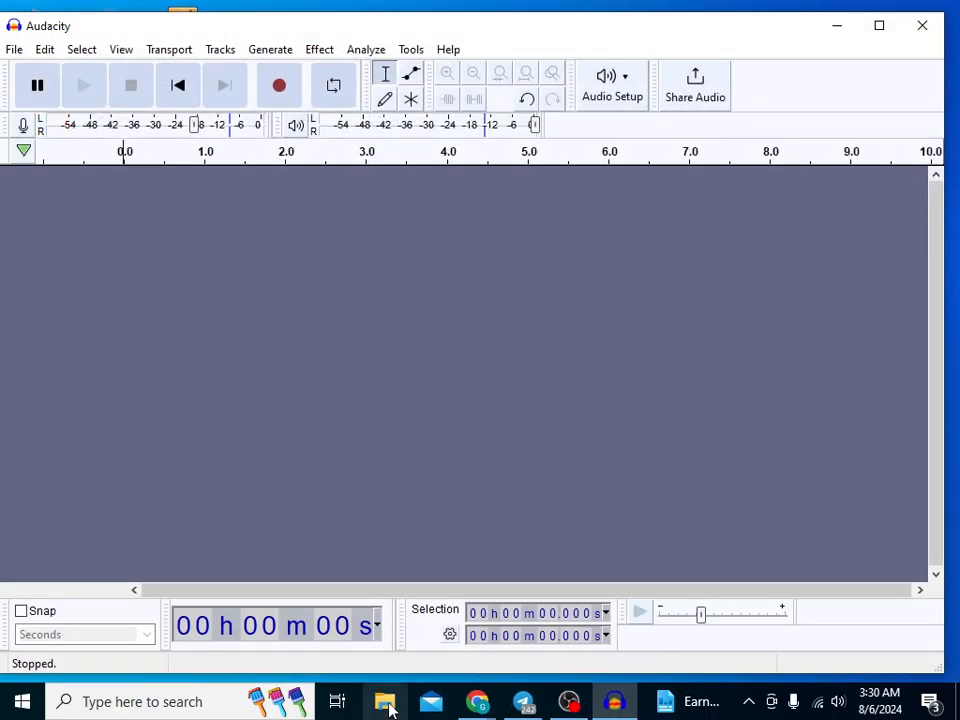
- Switch to the story script in Chrome and find the সুভাষ and দিপ্ত dialogue lines near its beginning
mouse_move(477, 702)
left_click(392, 634)
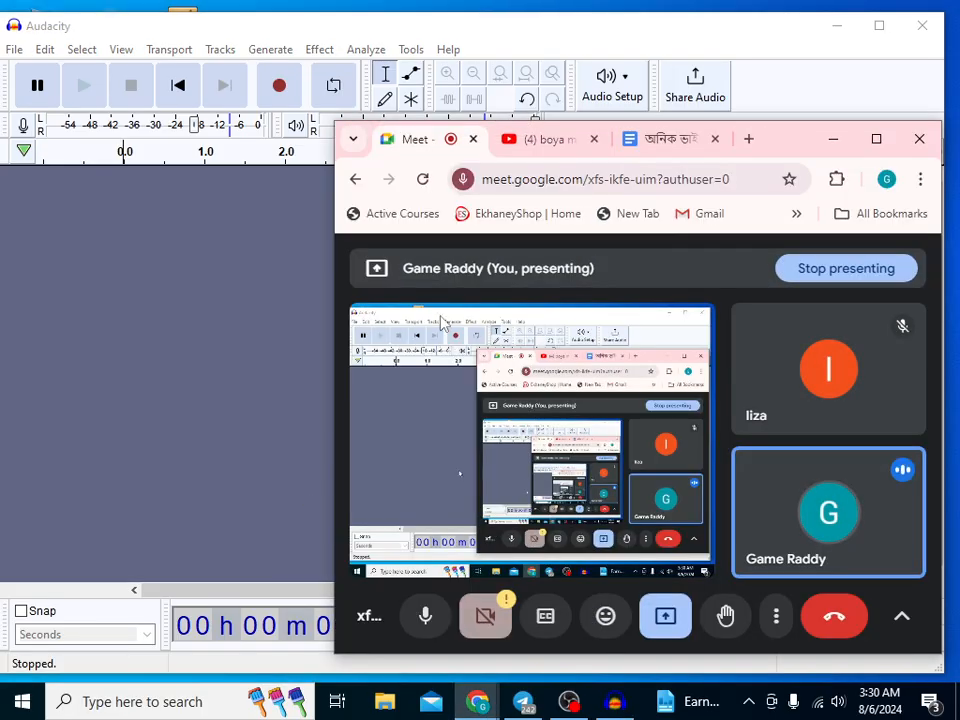
left_click(686, 137)
scroll(508, 454, "up", 15)
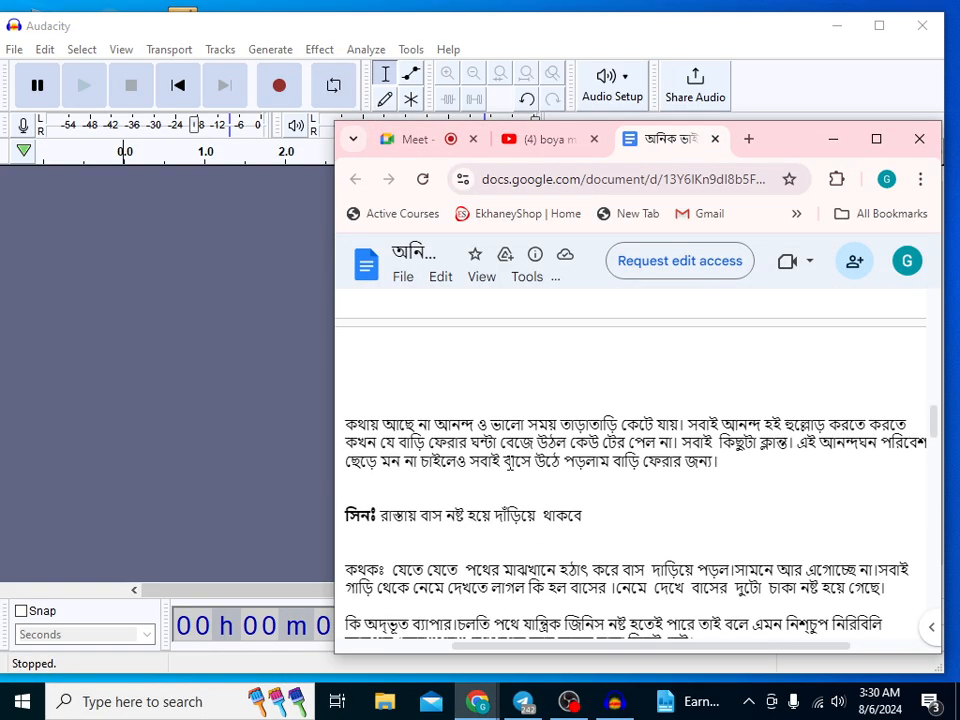
scroll(436, 527, "down", 1)
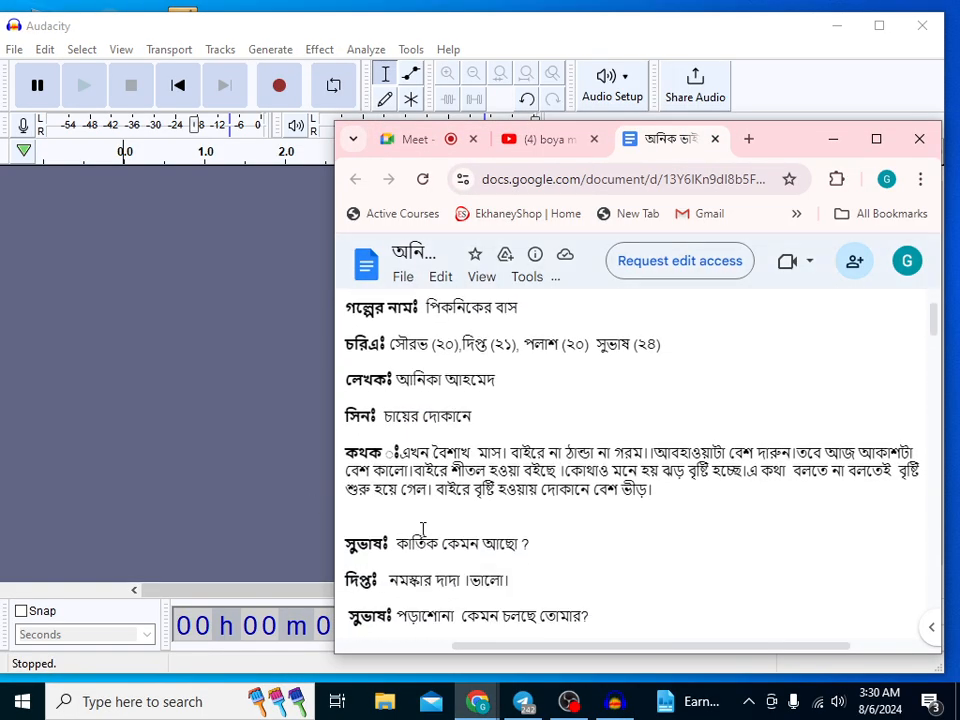
scroll(411, 578, "down", 2)
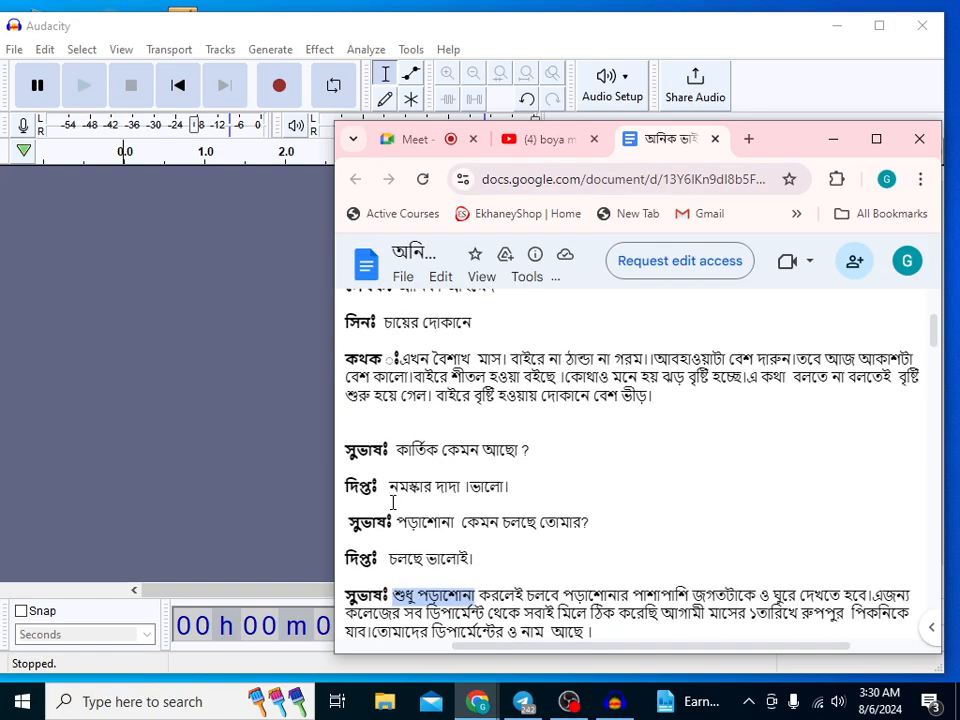
scroll(461, 537, "down", 1)
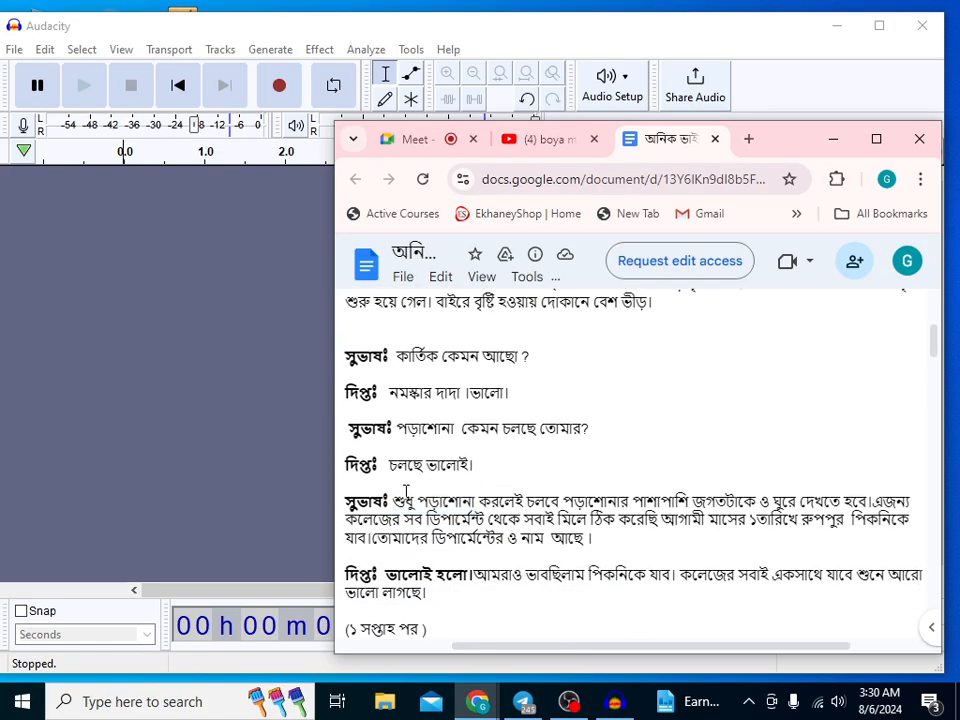
- Start recording a new audio track in Audacity and bring the story script in front for reading
left_click(283, 87)
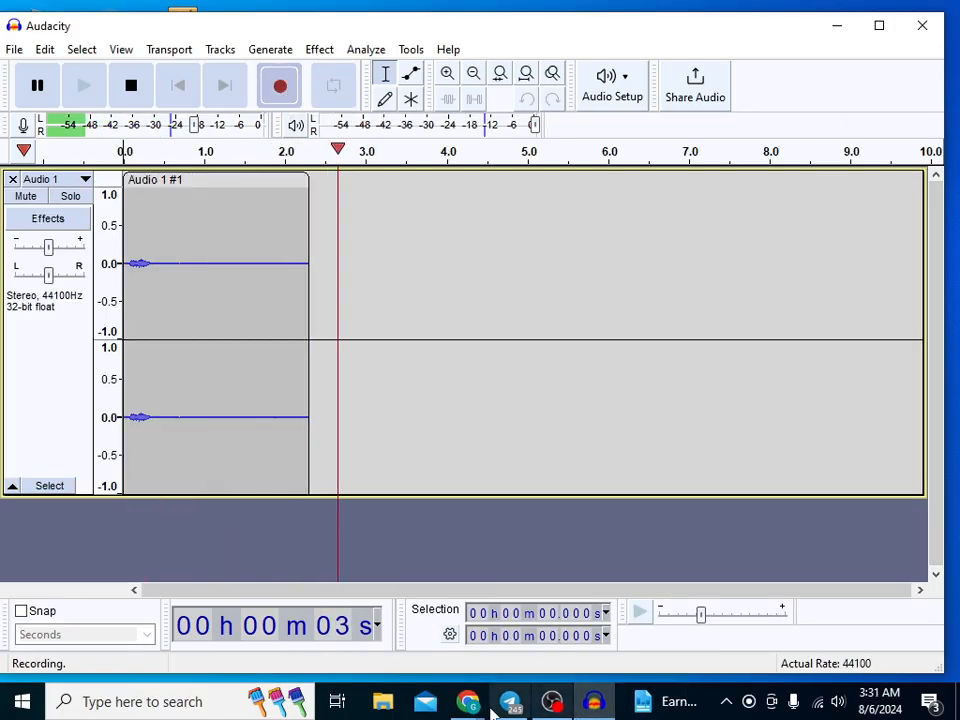
mouse_move(474, 705)
left_click(365, 580)
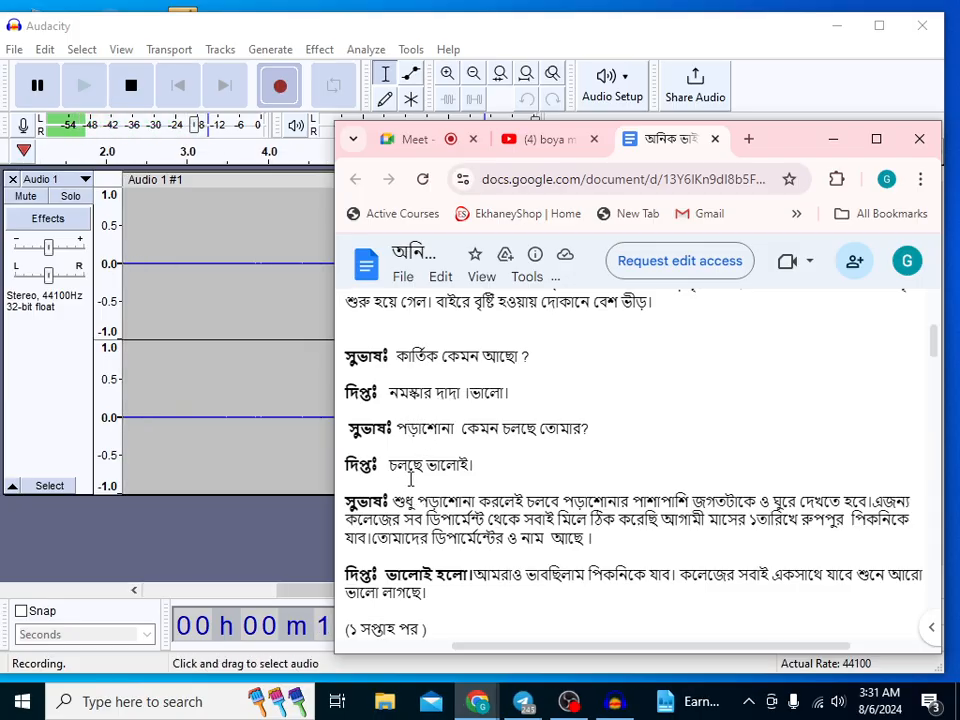
- Follow দিপ্ত's dialogue through the story script to its end while recording, and stop the Audacity recording
scroll(418, 487, "down", 2)
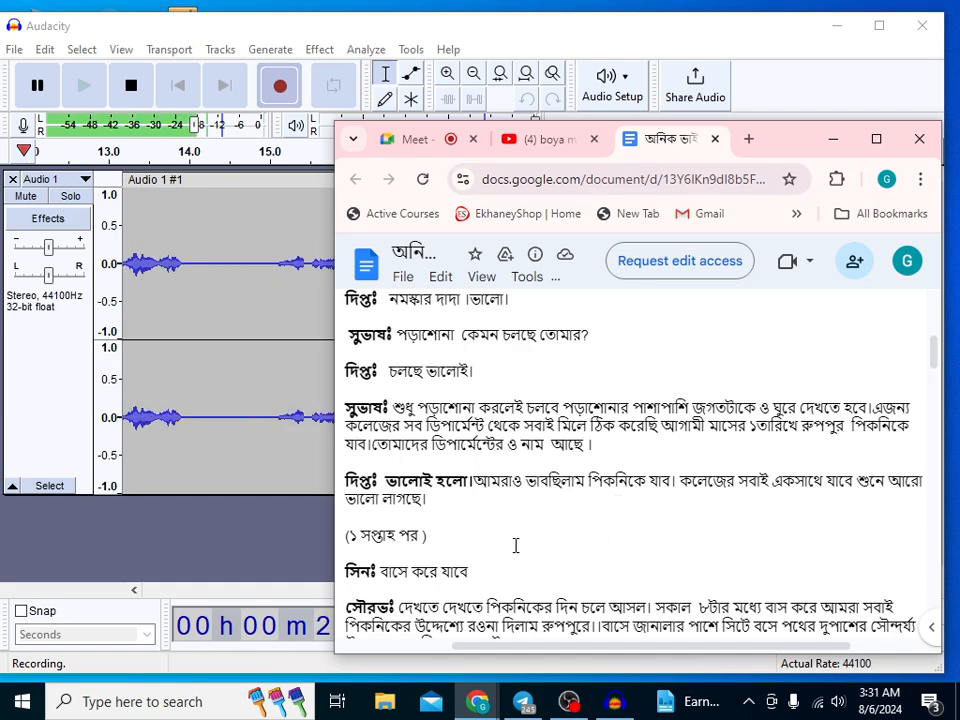
scroll(523, 545, "down", 10)
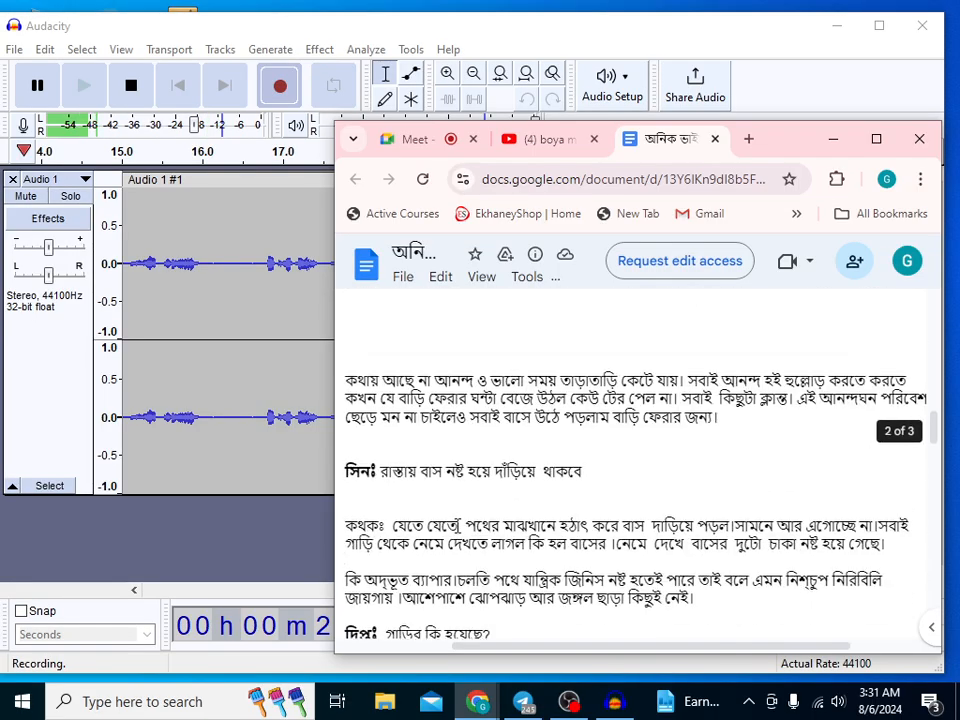
scroll(523, 470, "down", 4)
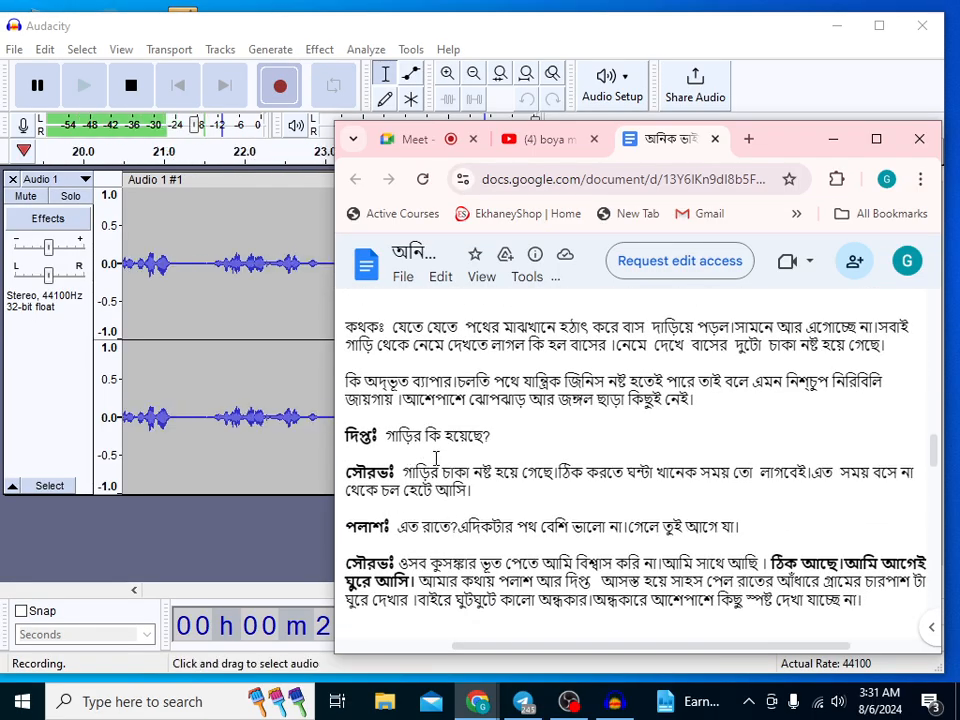
scroll(420, 477, "down", 3)
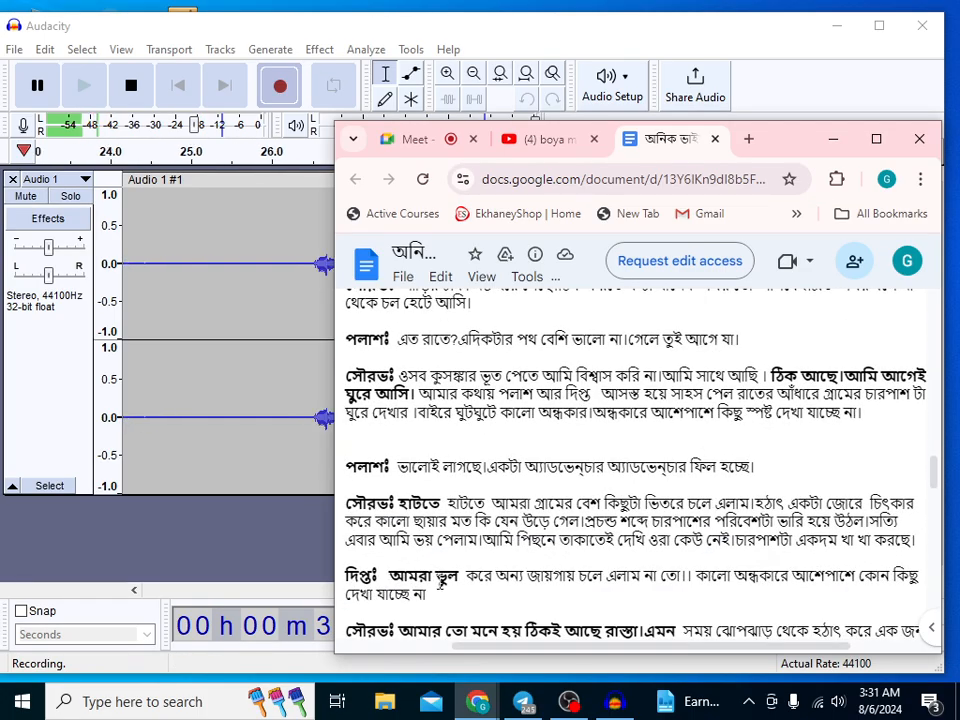
scroll(410, 606, "down", 2)
left_click_drag(800, 147, 718, 151)
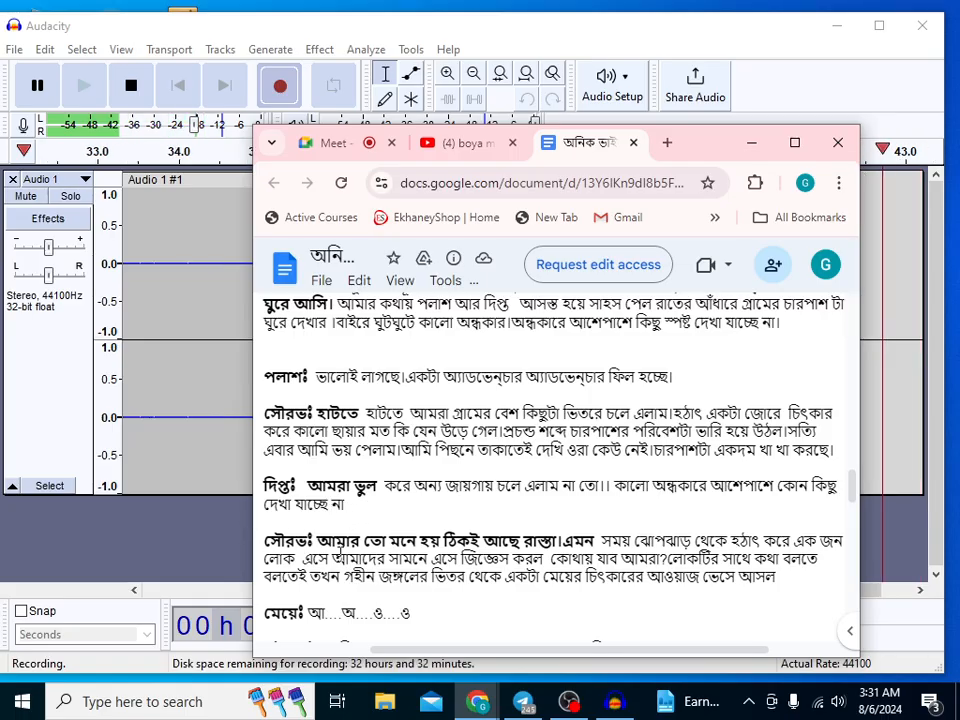
scroll(340, 553, "down", 5)
scroll(340, 553, "down", 8)
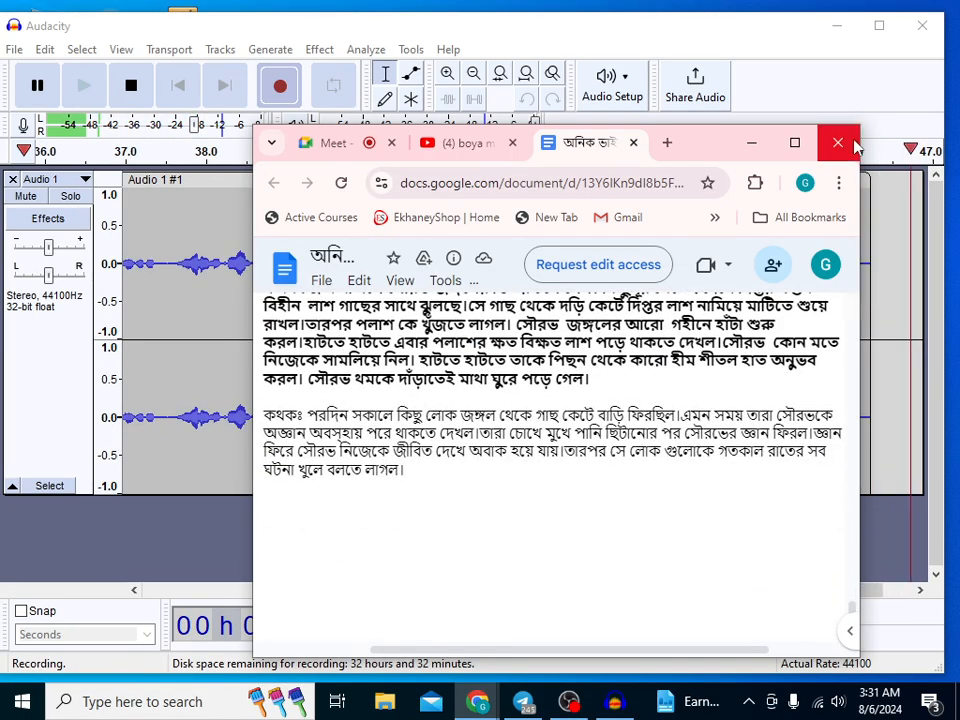
left_click(751, 143)
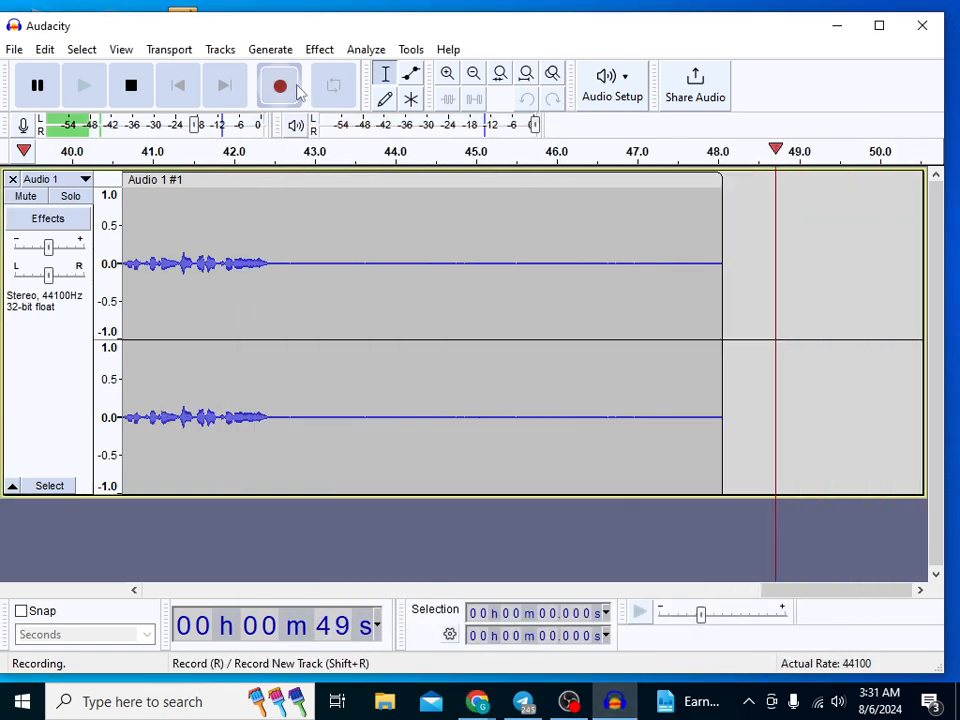
left_click(131, 88)
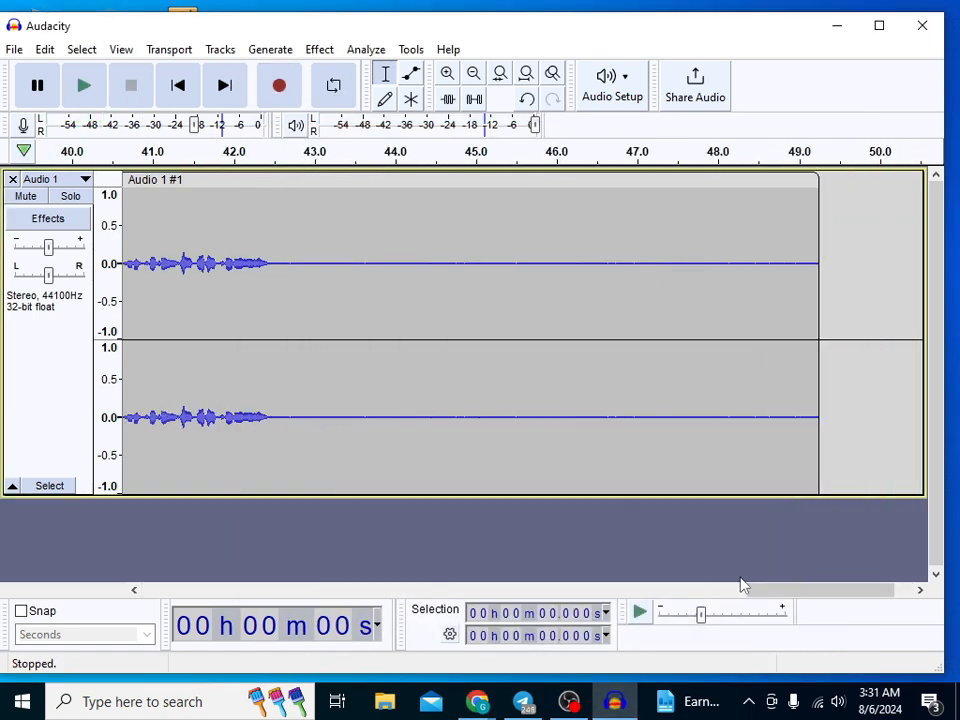
- Cut the opening section of the new recording from 0 to 7.430 s, before the first spoken line
left_click_drag(776, 590, 176, 568)
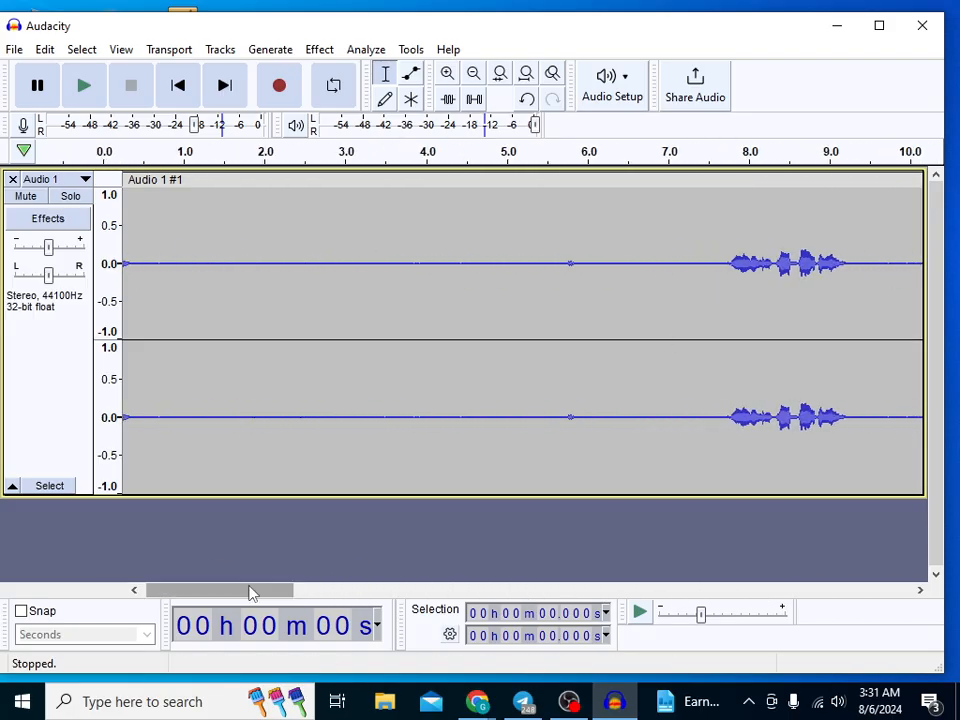
left_click_drag(725, 285, 103, 345)
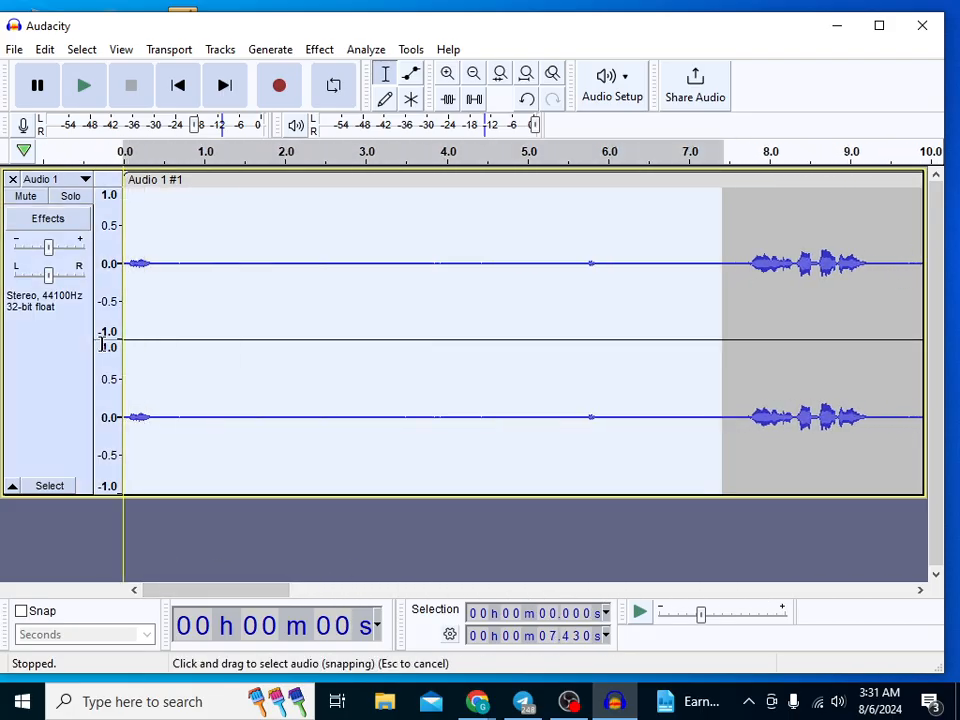
right_click(287, 266)
left_click(306, 280)
- Cut the silent gap between 15.604 s and 18.773 s from the recording
left_click_drag(205, 597, 420, 588)
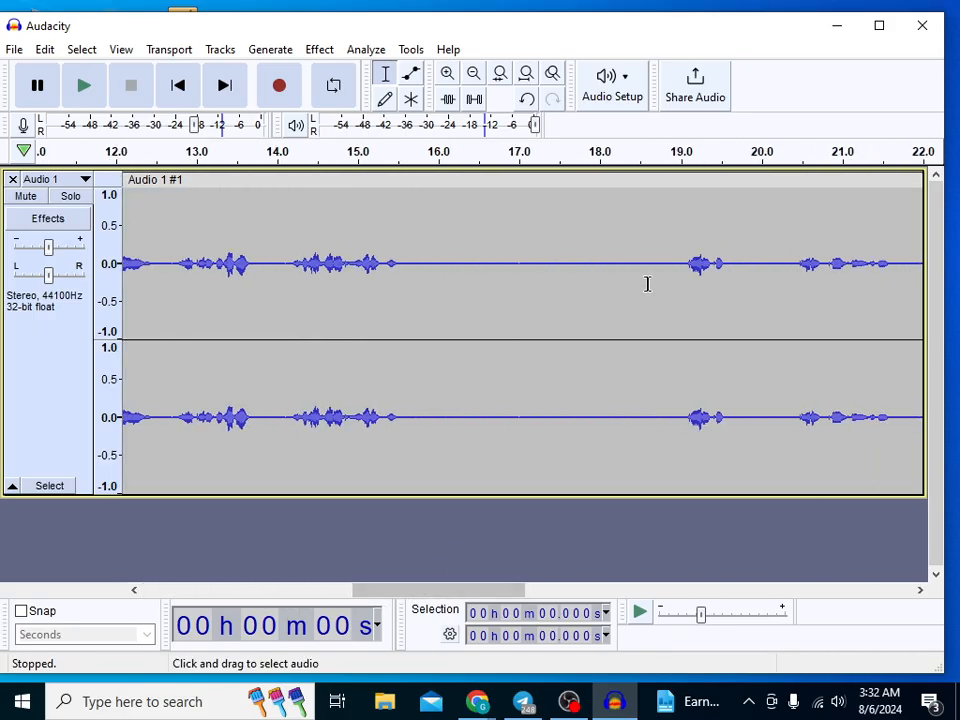
left_click_drag(662, 272, 407, 305)
right_click(463, 291)
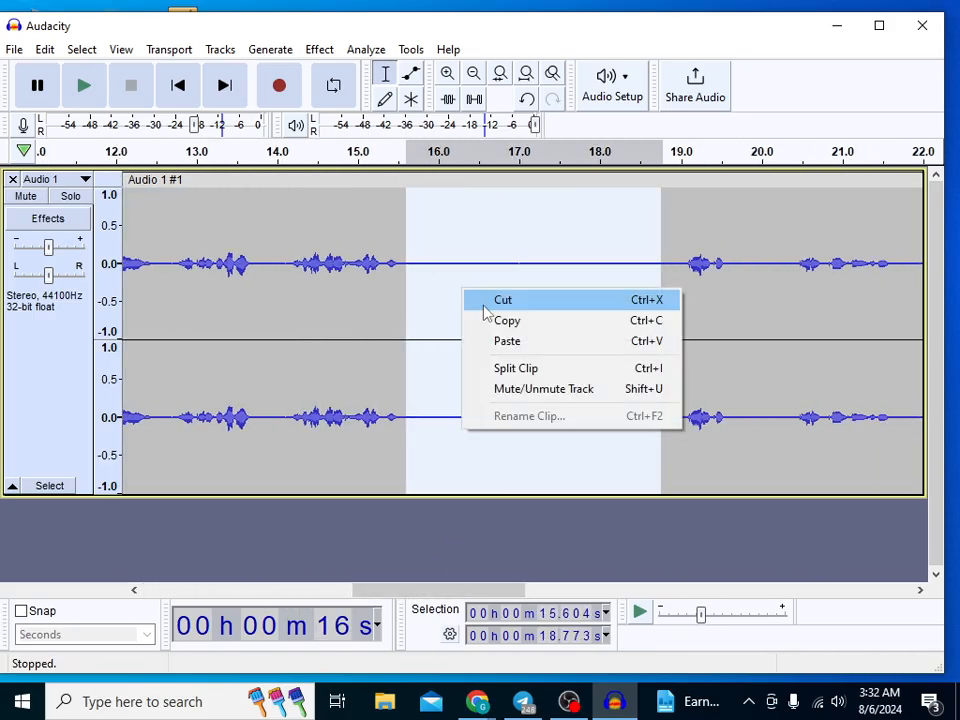
left_click(503, 300)
- Cut the long silent gap between 18.773 s and 24.799 s from the recording
left_click_drag(373, 583, 505, 594)
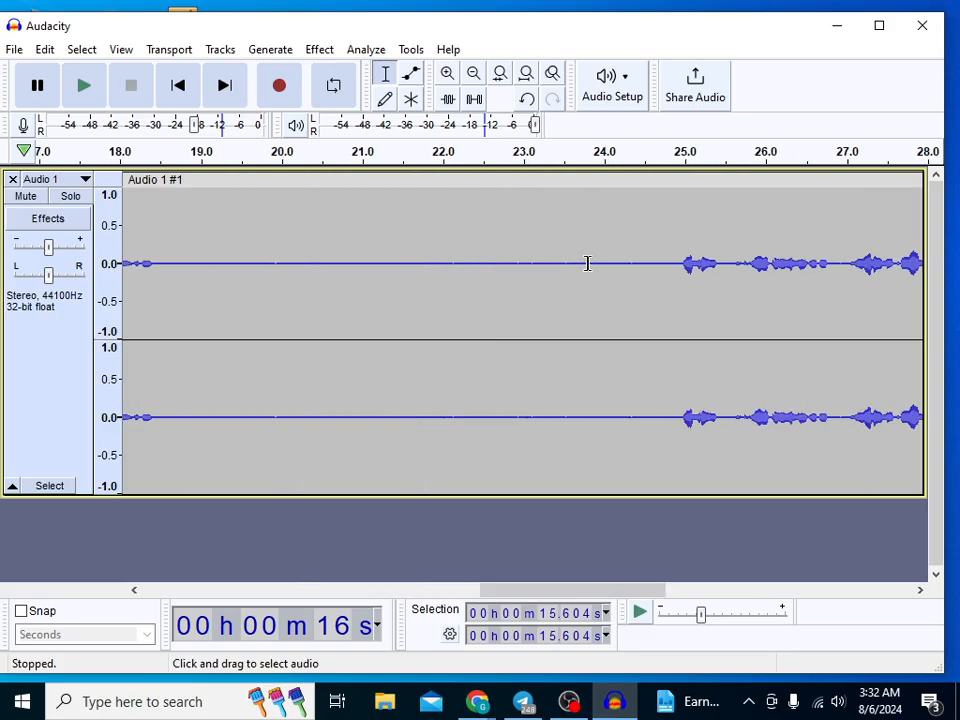
left_click_drag(673, 270, 180, 366)
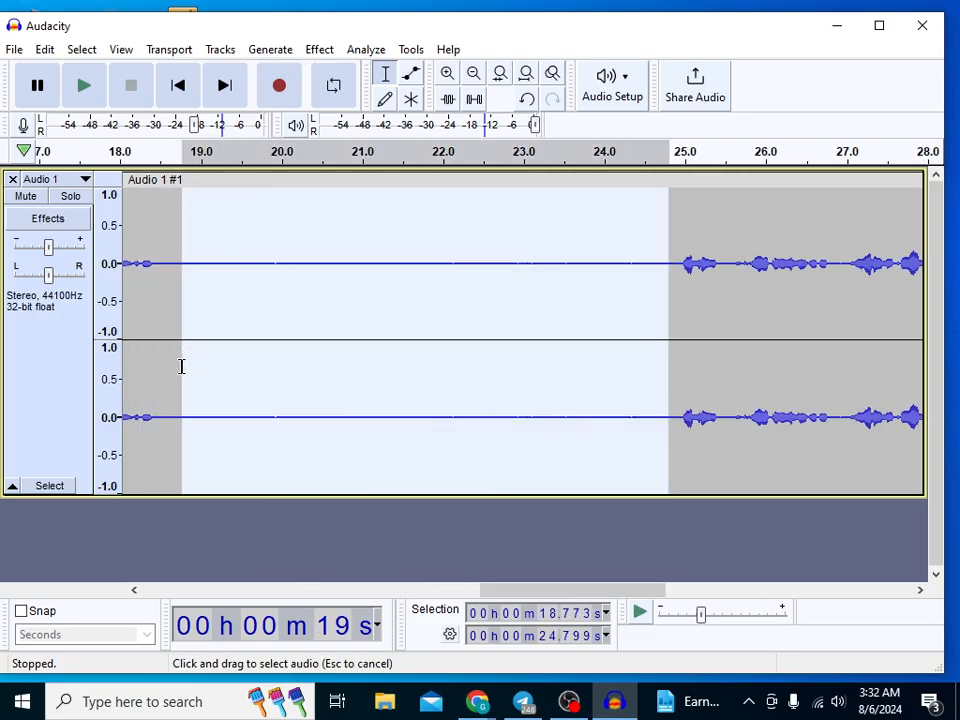
right_click(248, 280)
left_click(272, 285)
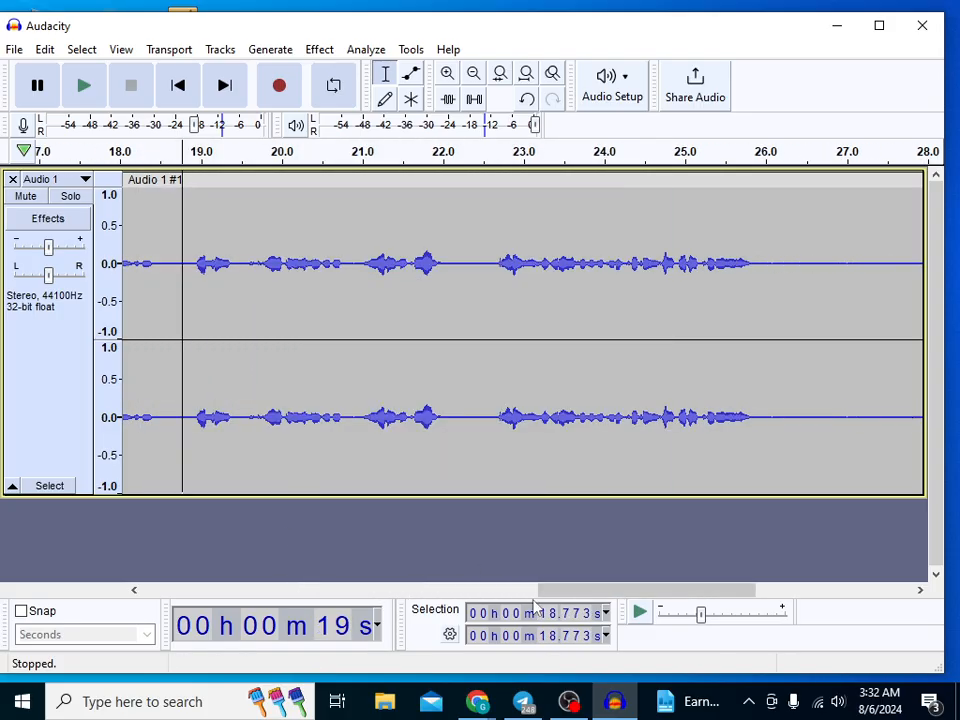
- Cut the trailing silence from 26.064 s to the end of the recording at 32.630 s
left_click_drag(565, 592, 638, 592)
left_click_drag(495, 283, 701, 317)
right_click(638, 326)
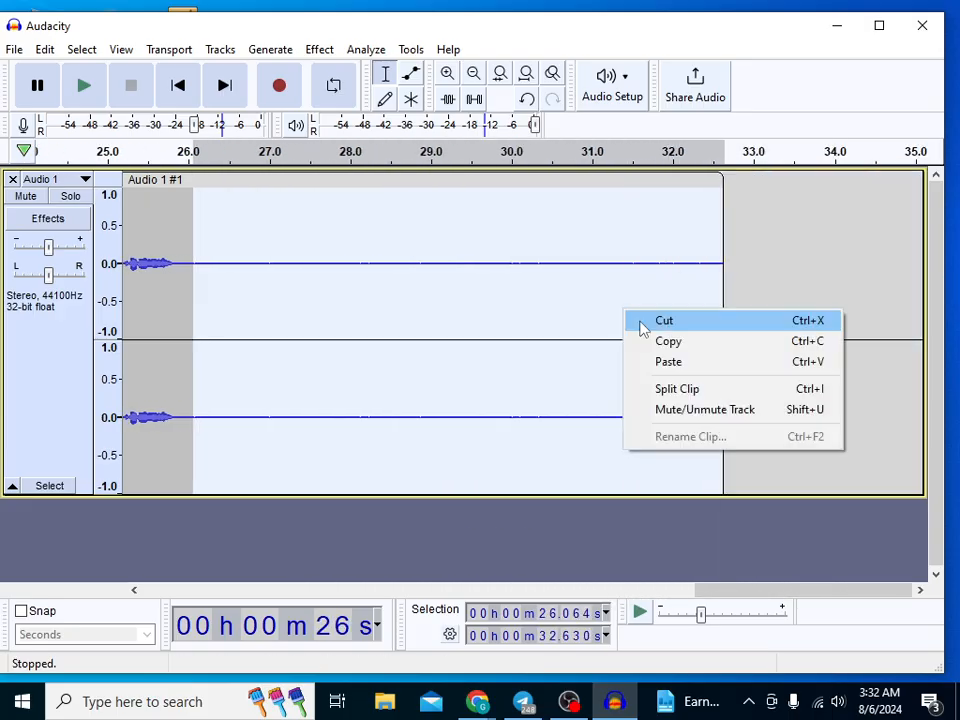
left_click(664, 320)
- Play the trimmed recording from its beginning and pause it after the first spoken line
left_click_drag(707, 594, 119, 266)
left_click(228, 592)
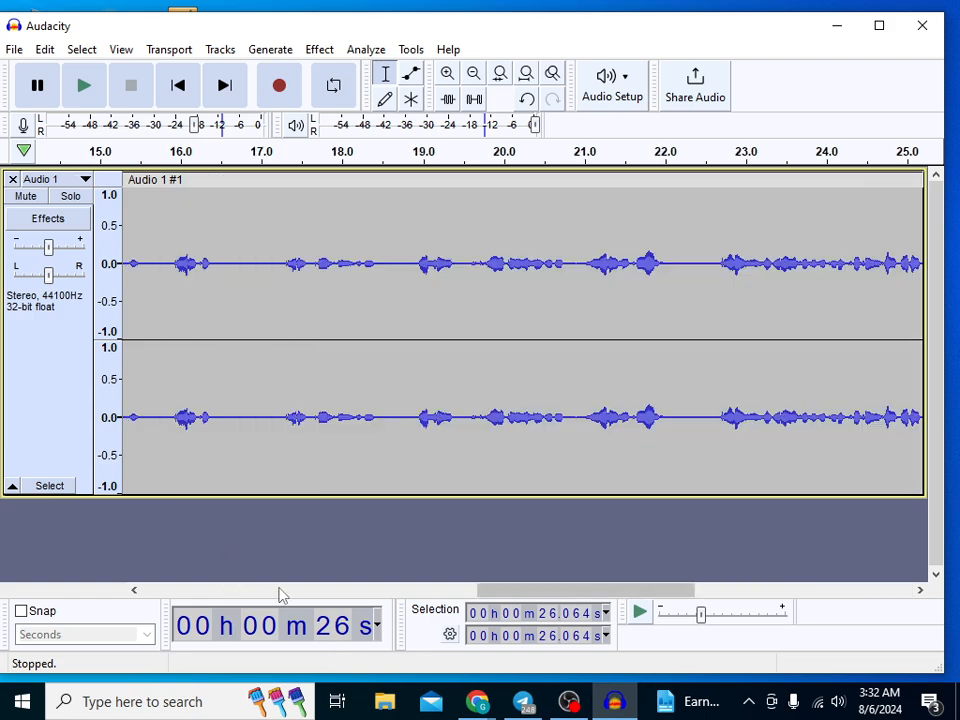
left_click_drag(519, 601, 190, 598)
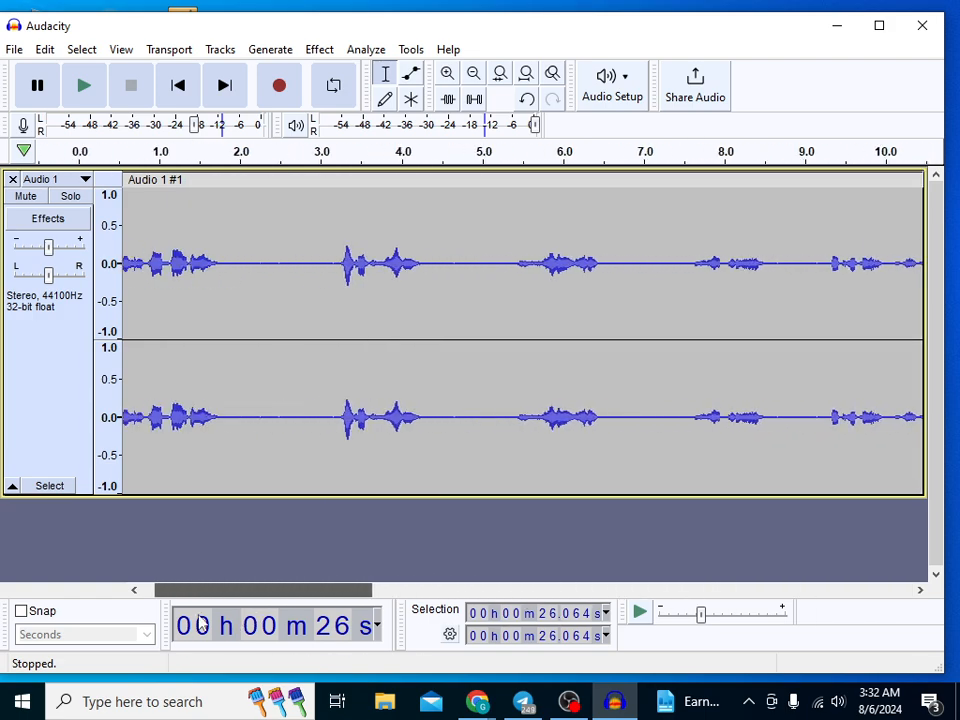
left_click(132, 150)
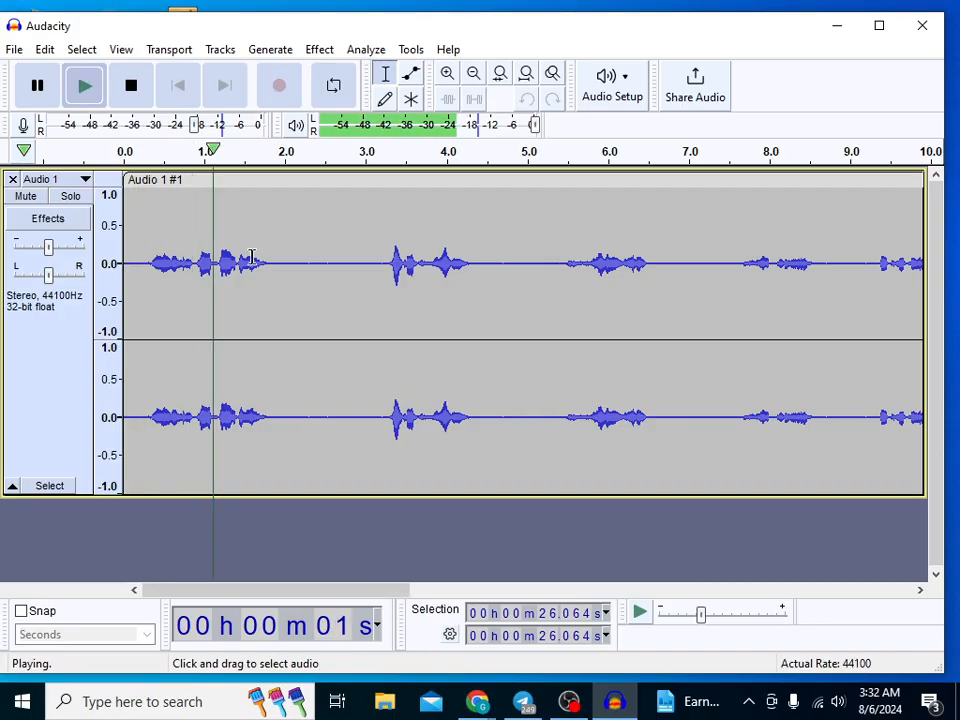
left_click(38, 97)
- Cut the silence between the first two spoken lines, from 2.055 s to 3.274 s
left_click_drag(388, 253, 288, 300)
right_click(288, 300)
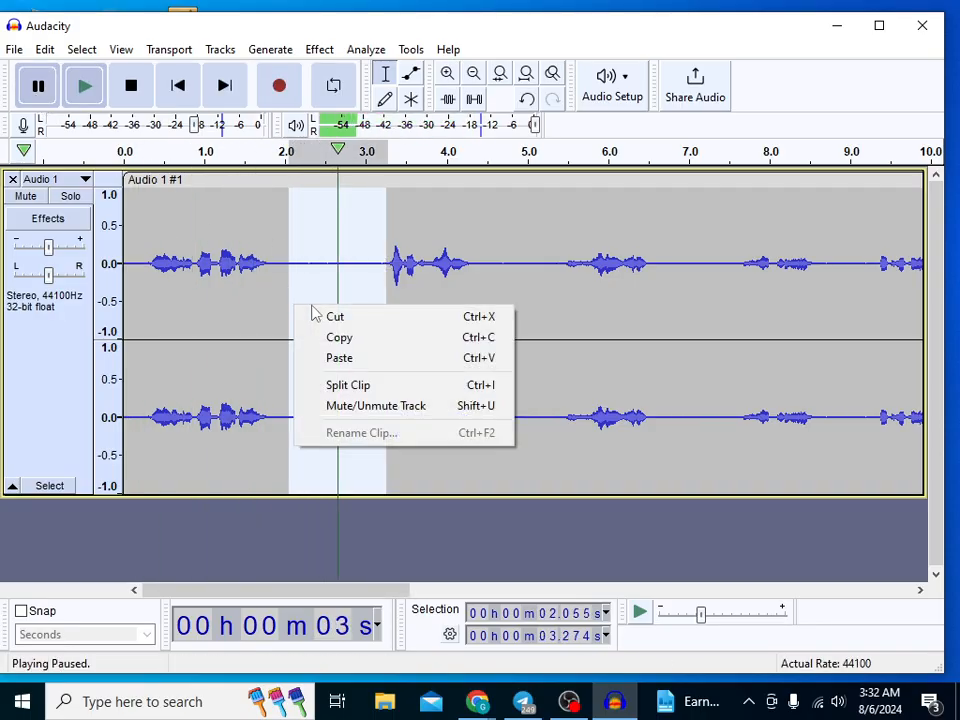
left_click(320, 315)
- Play the next lines to check the cut, pause playback, and reduce the track's height
left_click(84, 86)
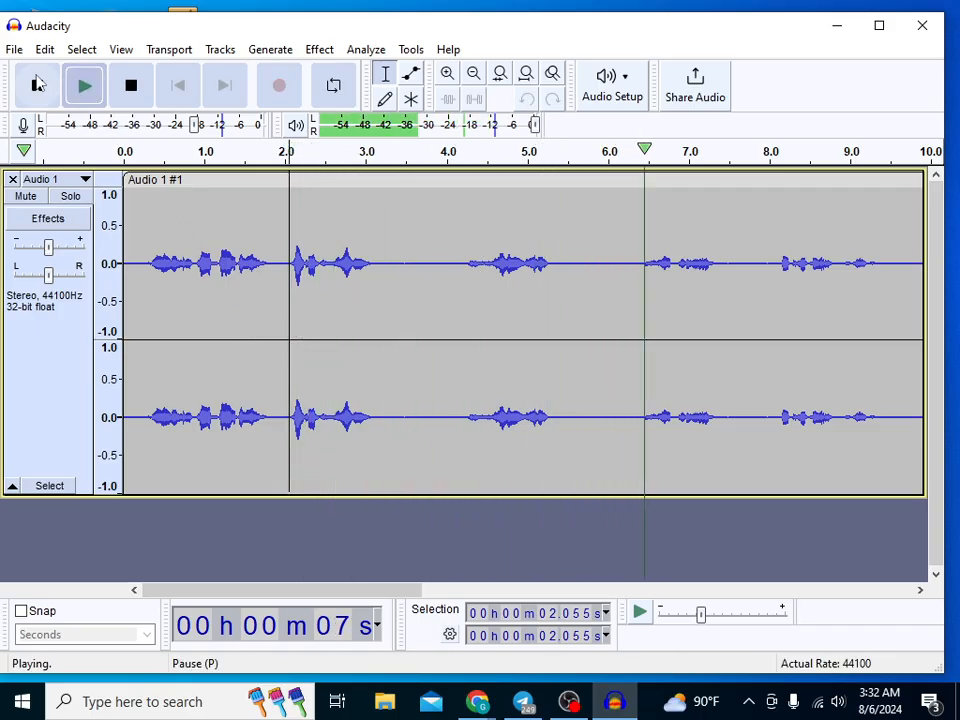
left_click(37, 86)
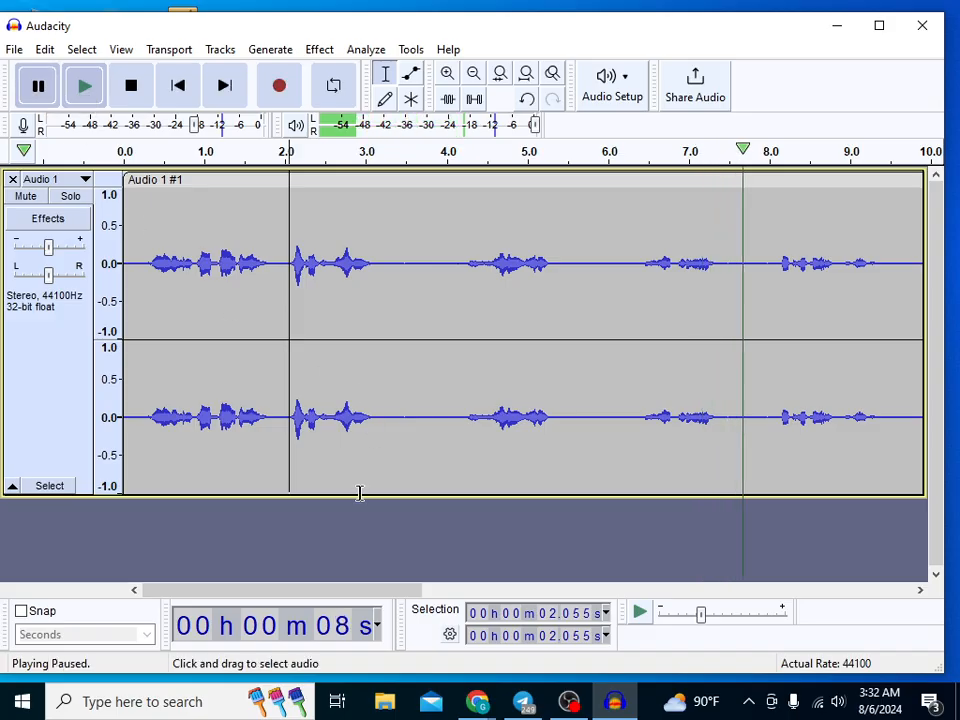
left_click_drag(358, 497, 352, 390)
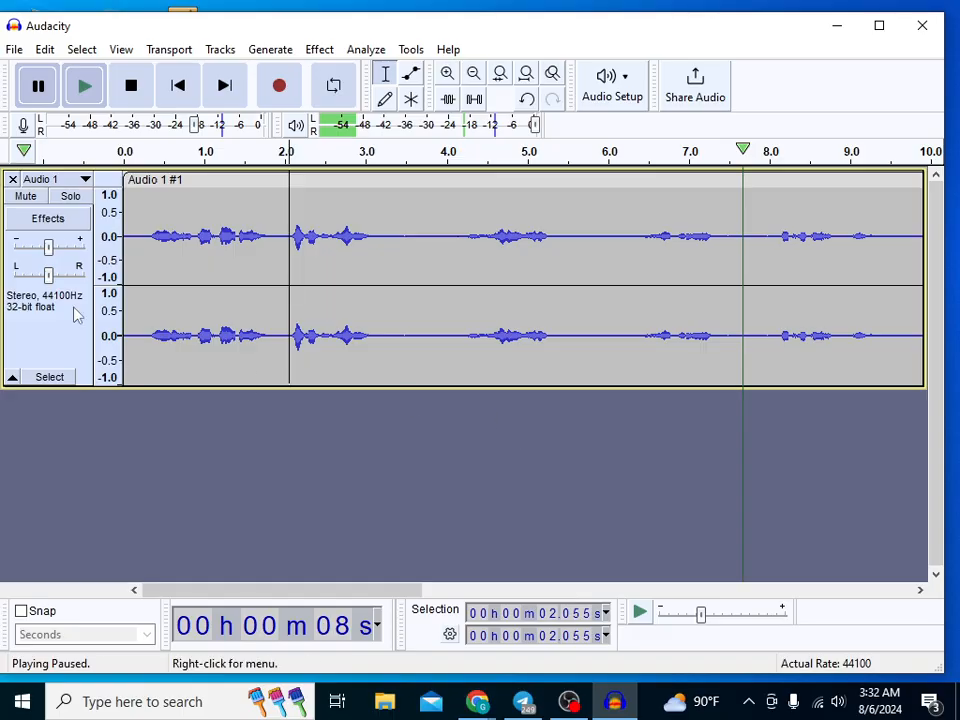
- Export the track as a WAV file named dip in the RRr folder, leaving the metadata tags empty
left_click(14, 49)
mouse_move(52, 193)
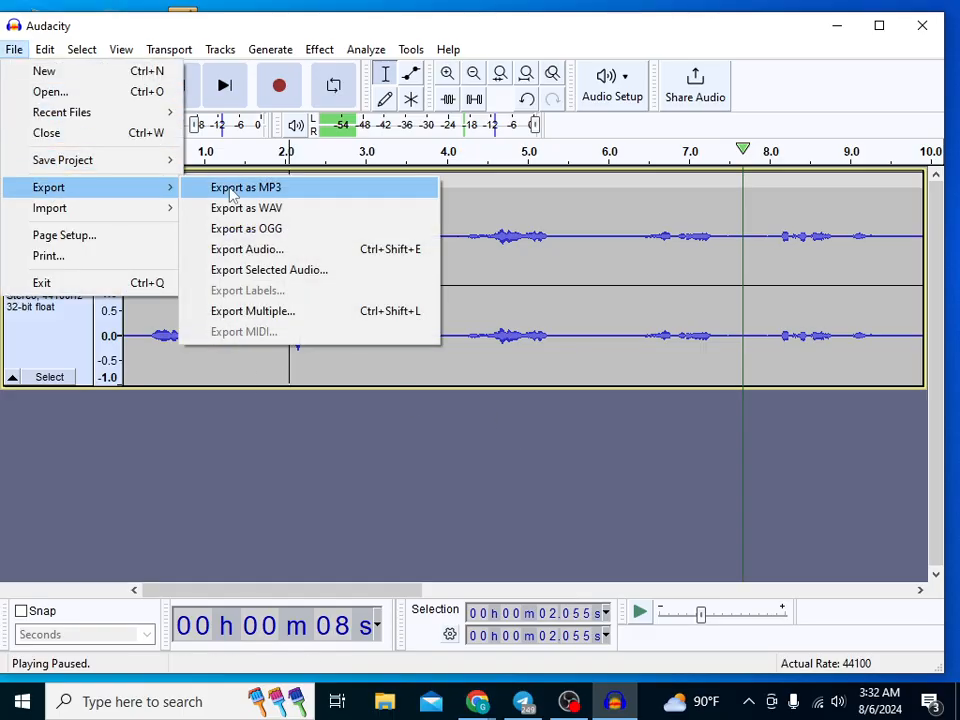
left_click(298, 208)
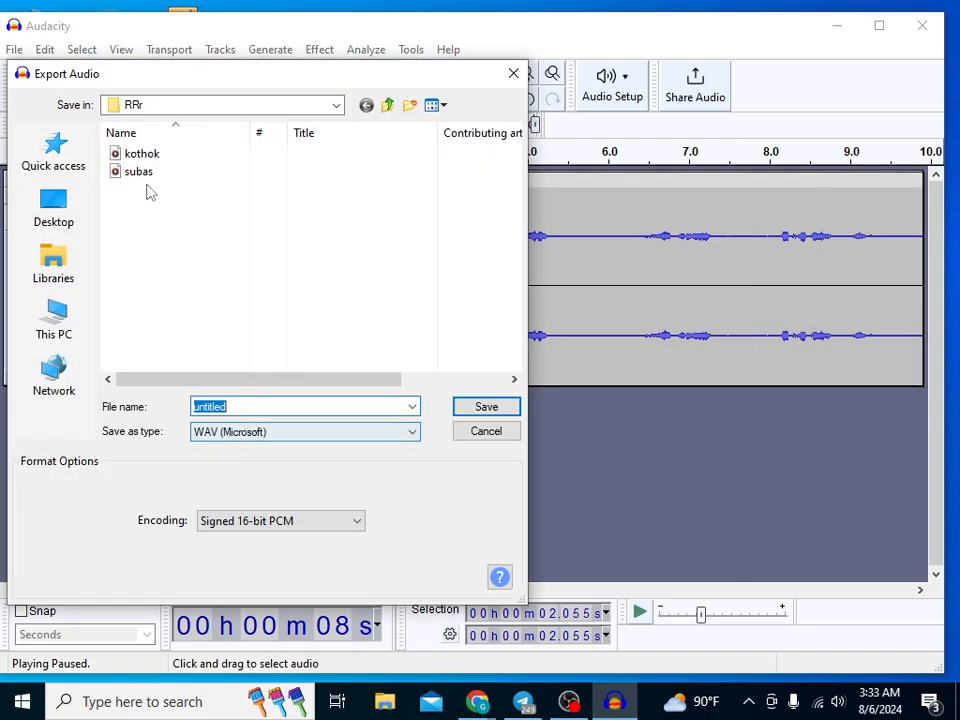
key("BackSpace")
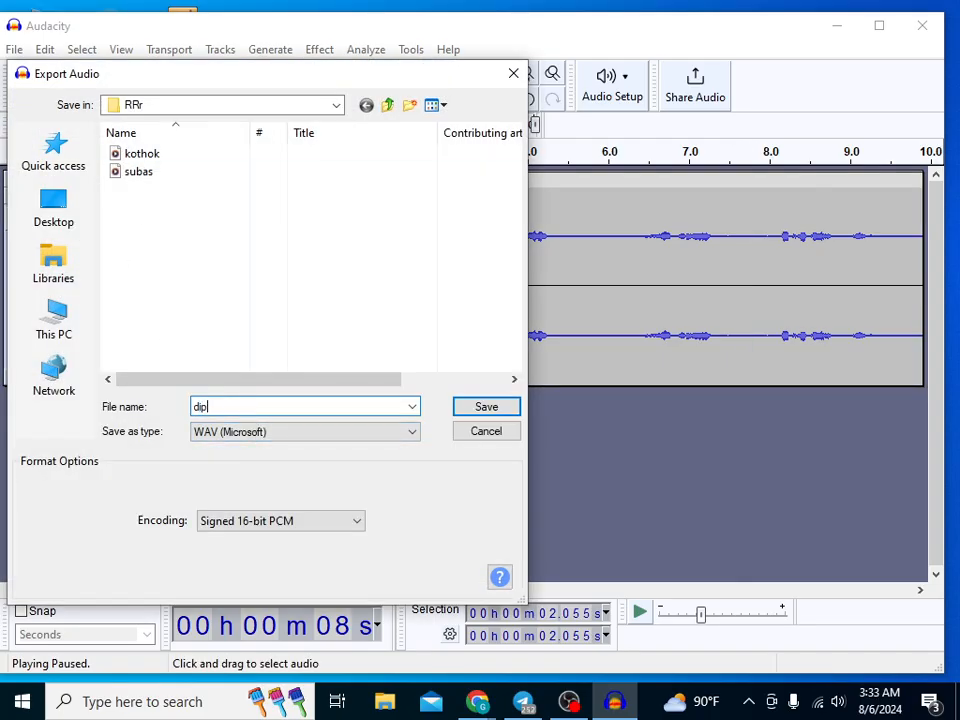
key("Return")
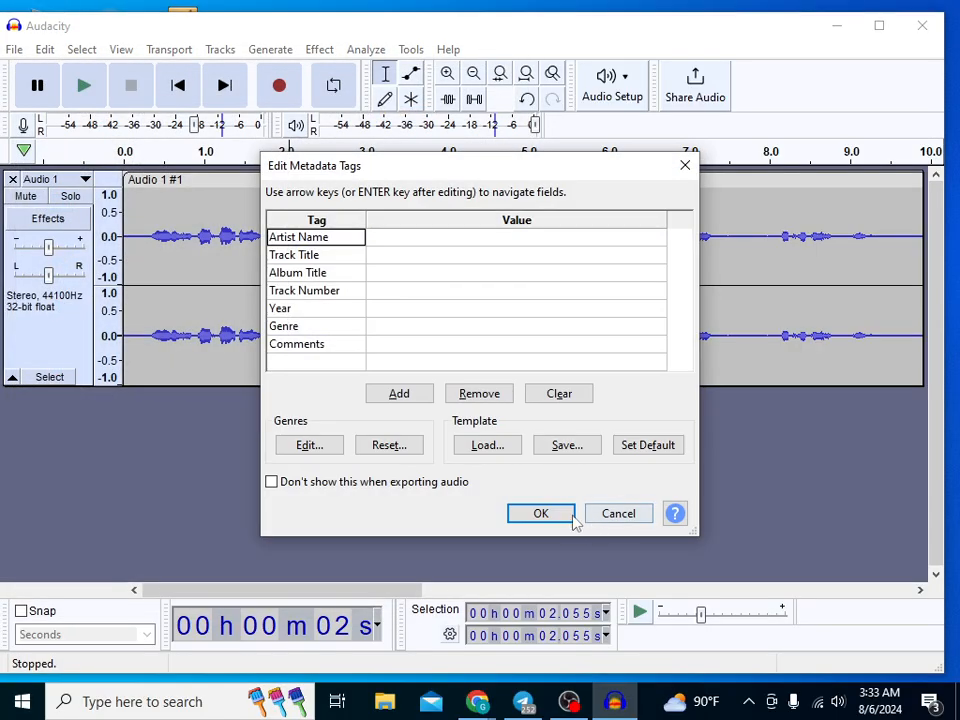
left_click(563, 513)
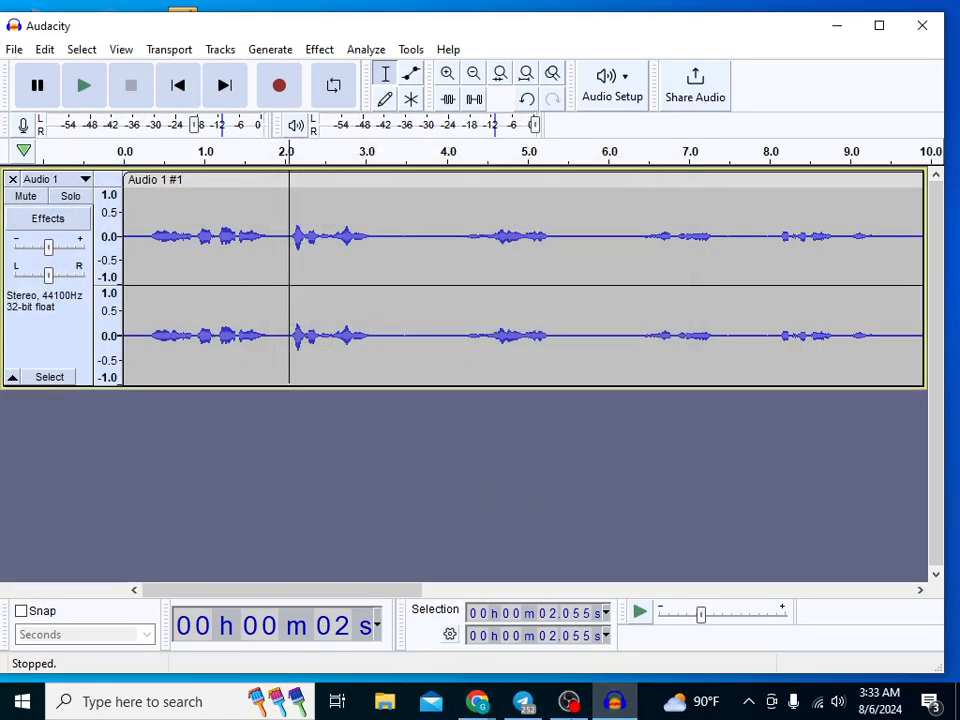
- Switch to the story script in Chrome and look through the opening dialogue and the character list at its beginning
left_click(365, 535)
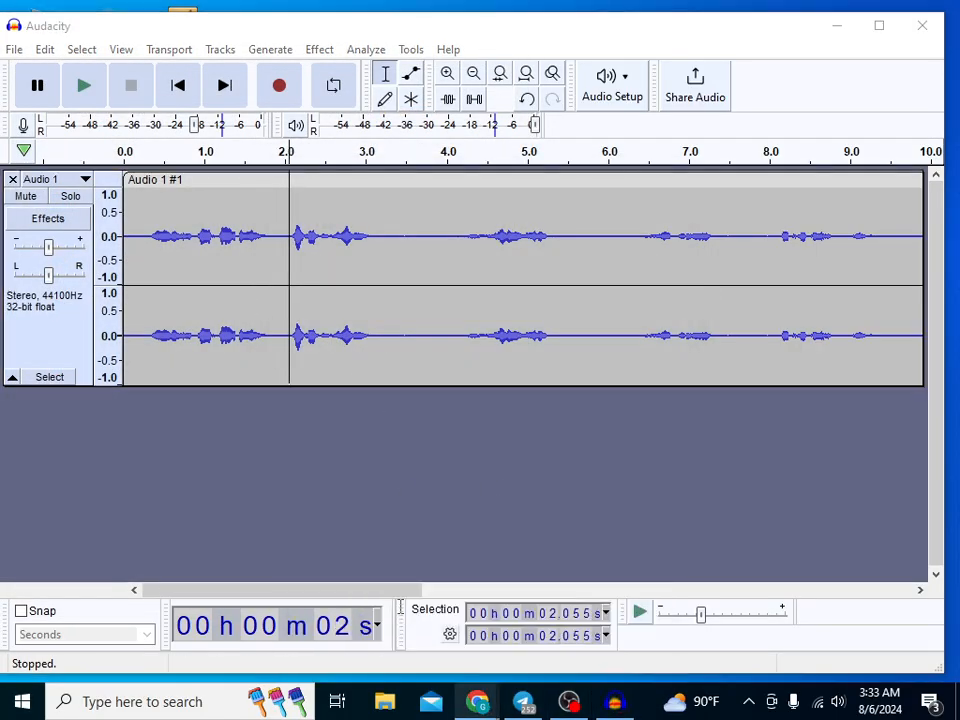
scroll(326, 452, "up", 15)
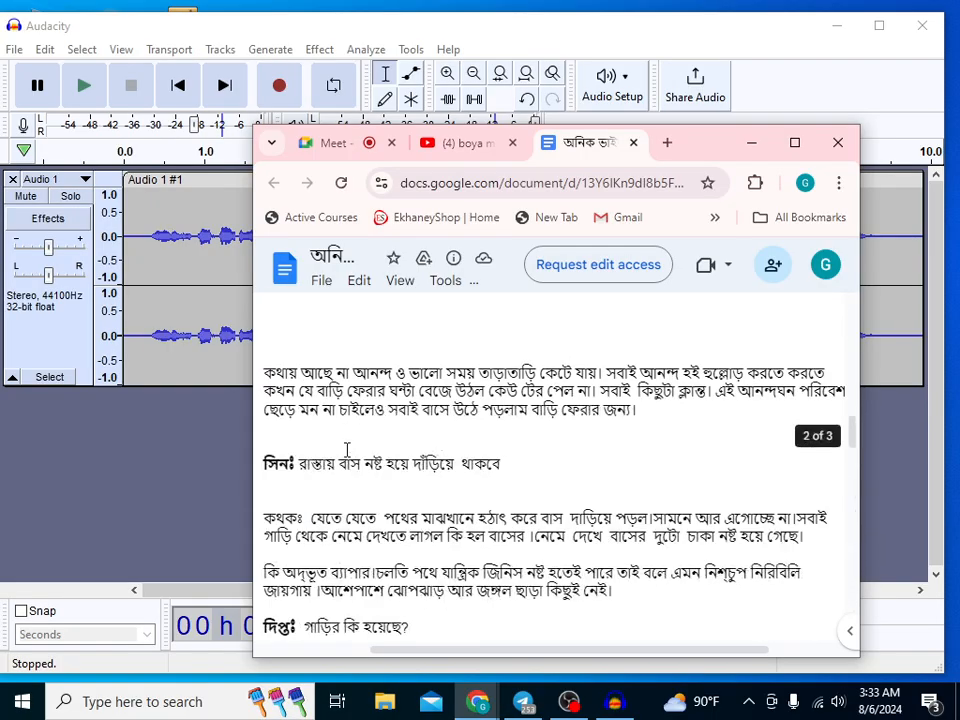
scroll(342, 449, "up", 4)
scroll(328, 549, "down", 1)
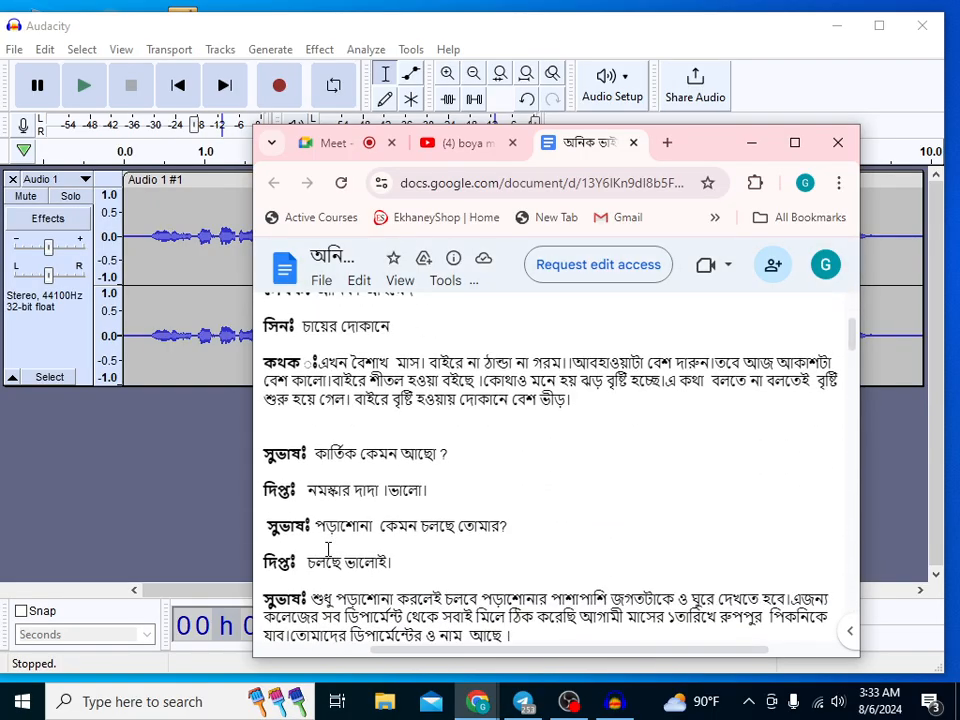
scroll(301, 531, "down", 5)
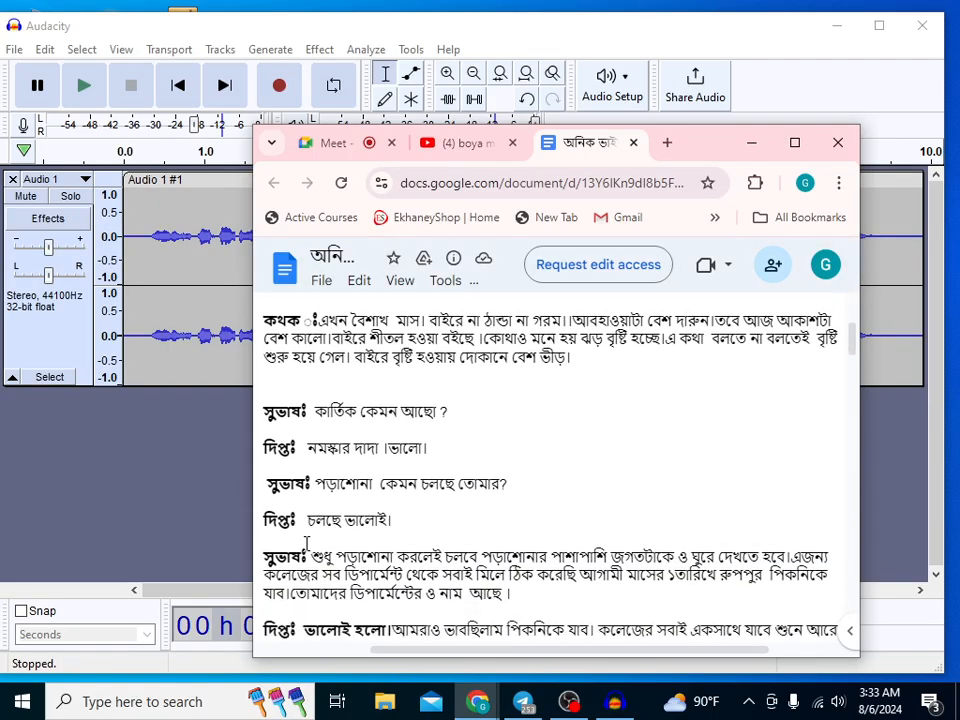
scroll(284, 519, "down", 6)
scroll(319, 538, "up", 12)
scroll(334, 561, "up", 2)
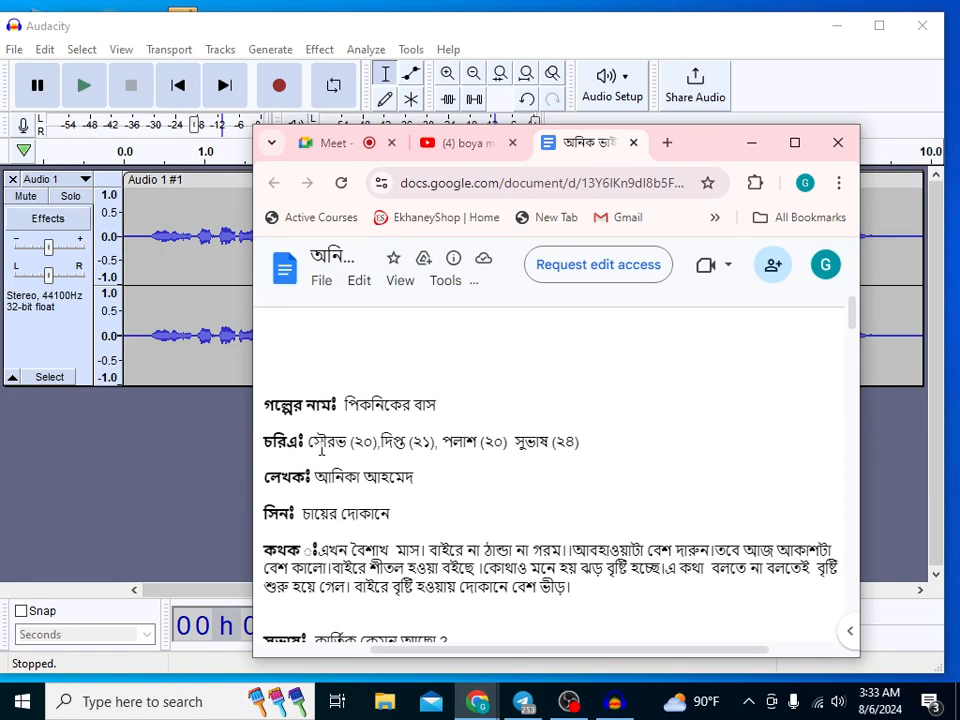
- Highlight the characters সুভাষ, সৌরভ and পলাশ one after another in the script's character list, and clear the highlight
left_click_drag(516, 444, 549, 444)
scroll(350, 598, "down", 2)
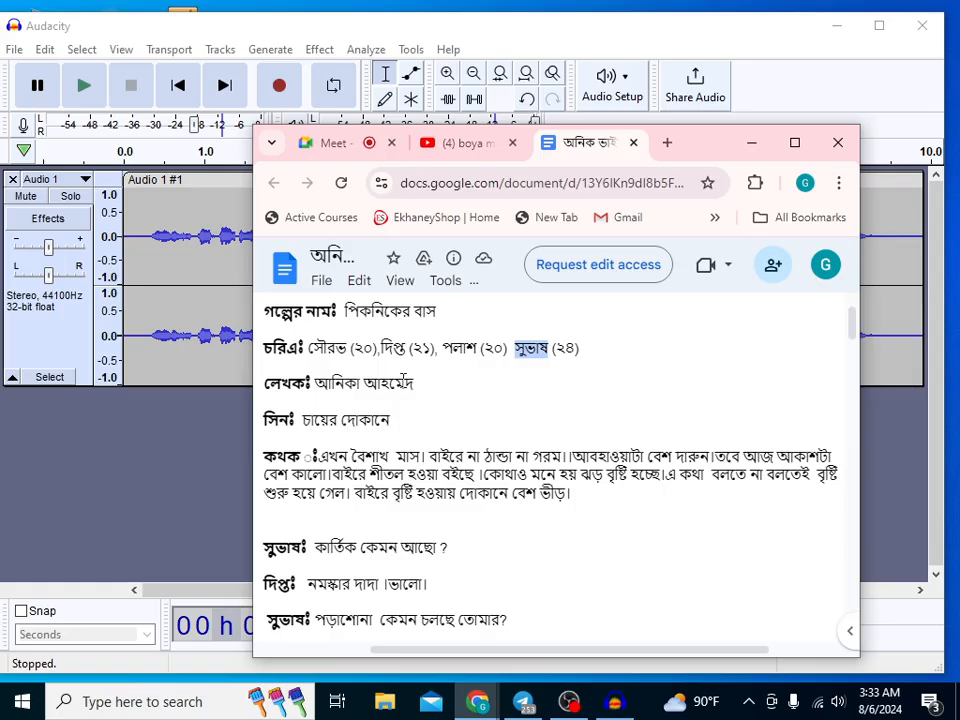
left_click_drag(307, 350, 339, 356)
left_click_drag(437, 357, 474, 364)
left_click(422, 365)
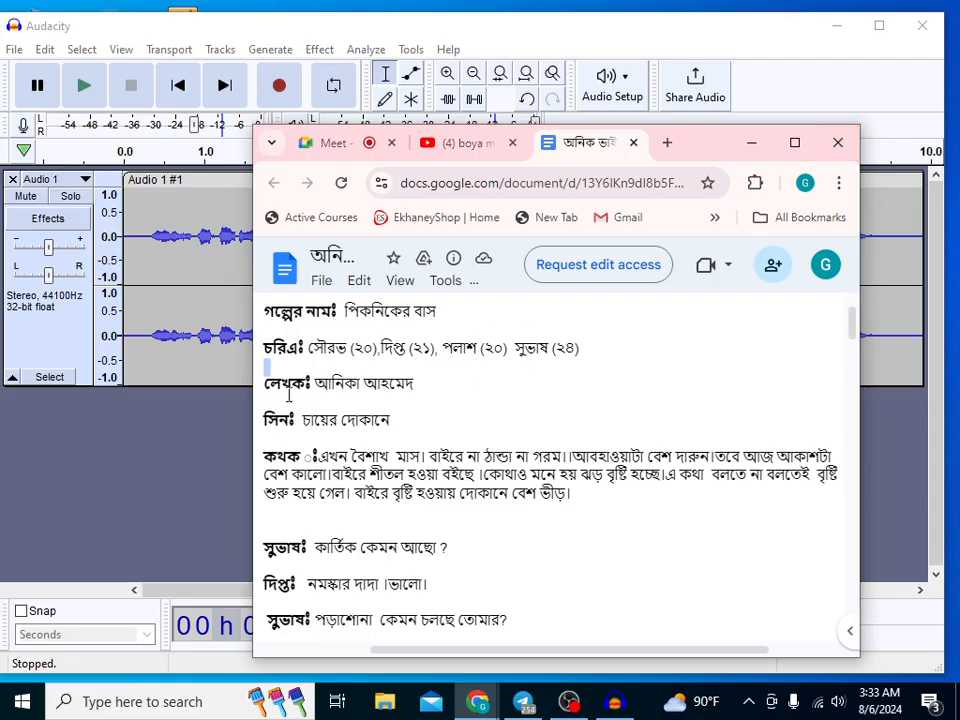
- Highlight the characters সৌরভ and পলাশ in the script's character list, then highlight the narrator's (কথক) opening passage
left_click_drag(306, 353, 346, 357)
left_click_drag(444, 352, 475, 350)
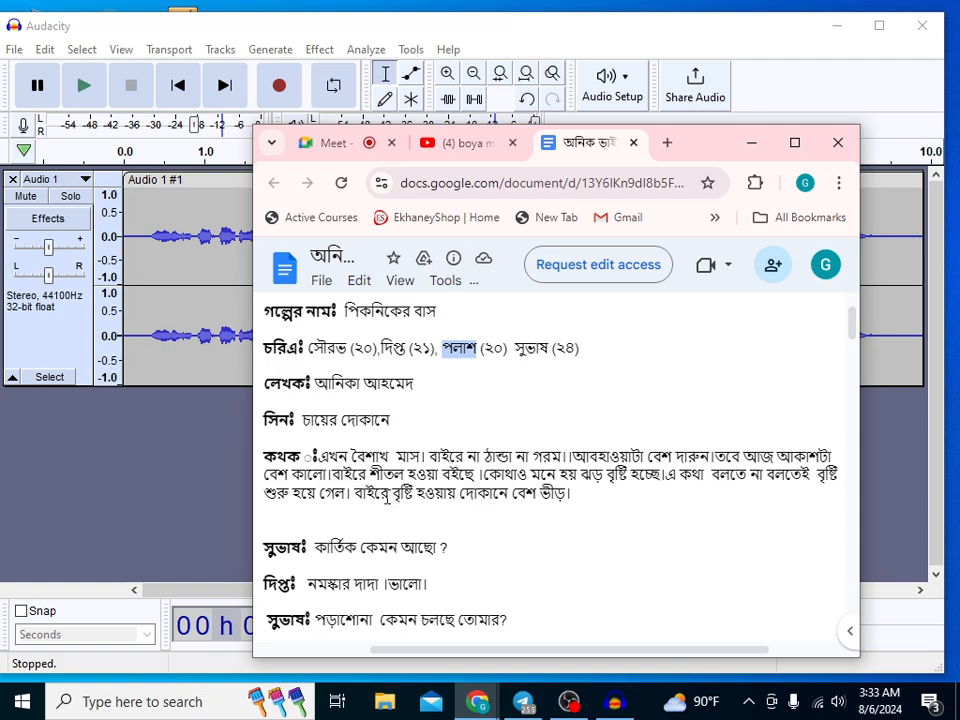
double_click(278, 448)
left_click_drag(307, 463, 439, 510)
left_click(307, 474)
scroll(435, 514, "down", 2)
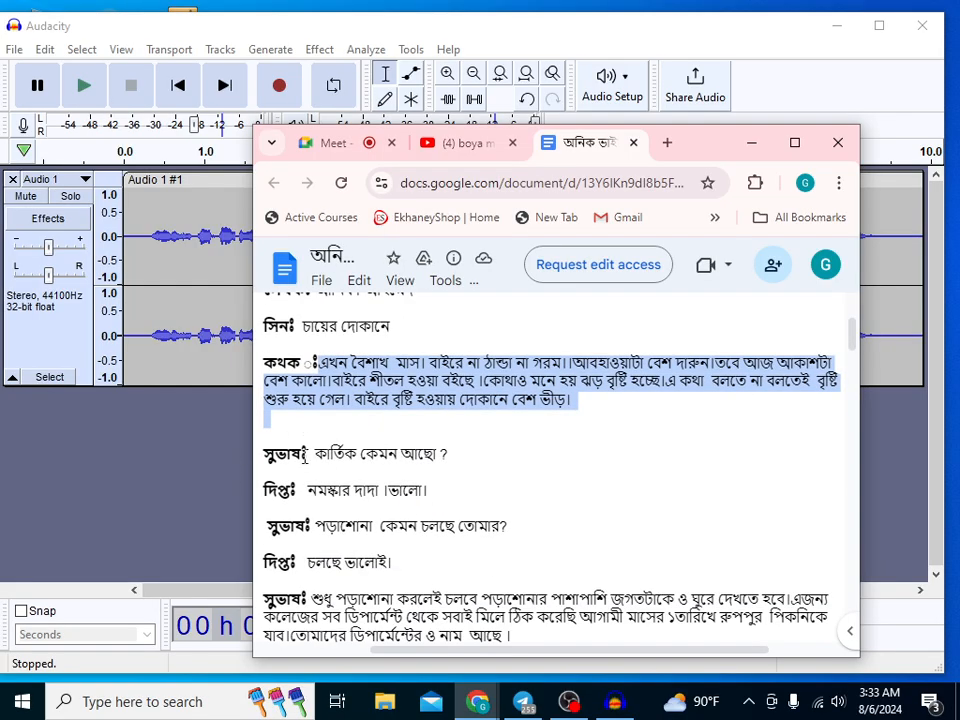
- Highlight সুভাষ's first line, দিপ্ত's name, and দিপ্ত's reply in the script's opening dialogue
left_click_drag(305, 453, 458, 454)
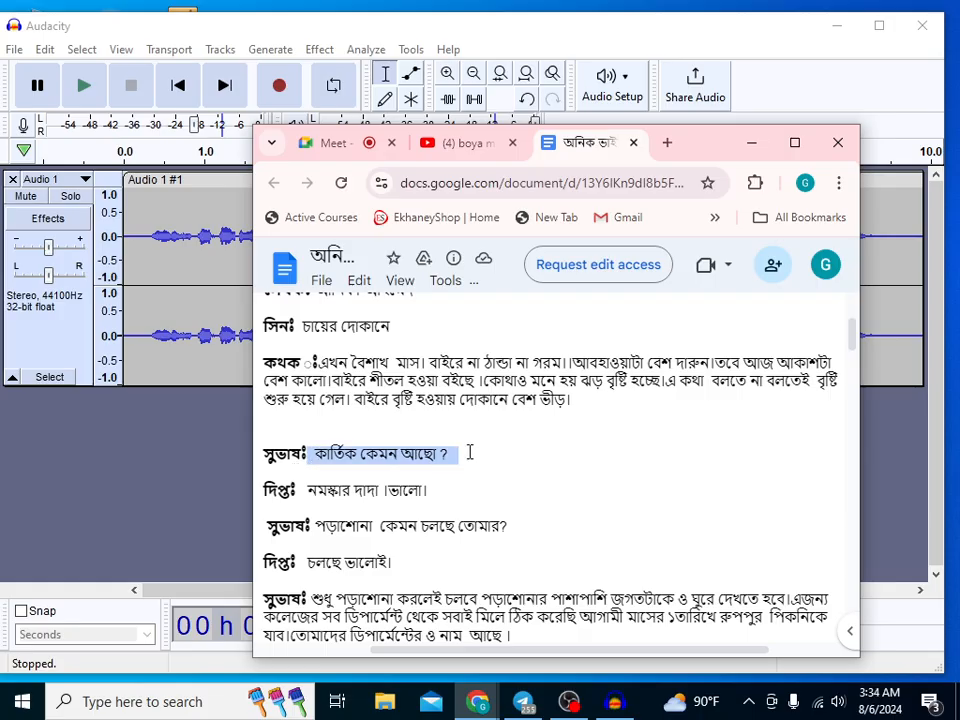
left_click_drag(298, 494, 232, 490)
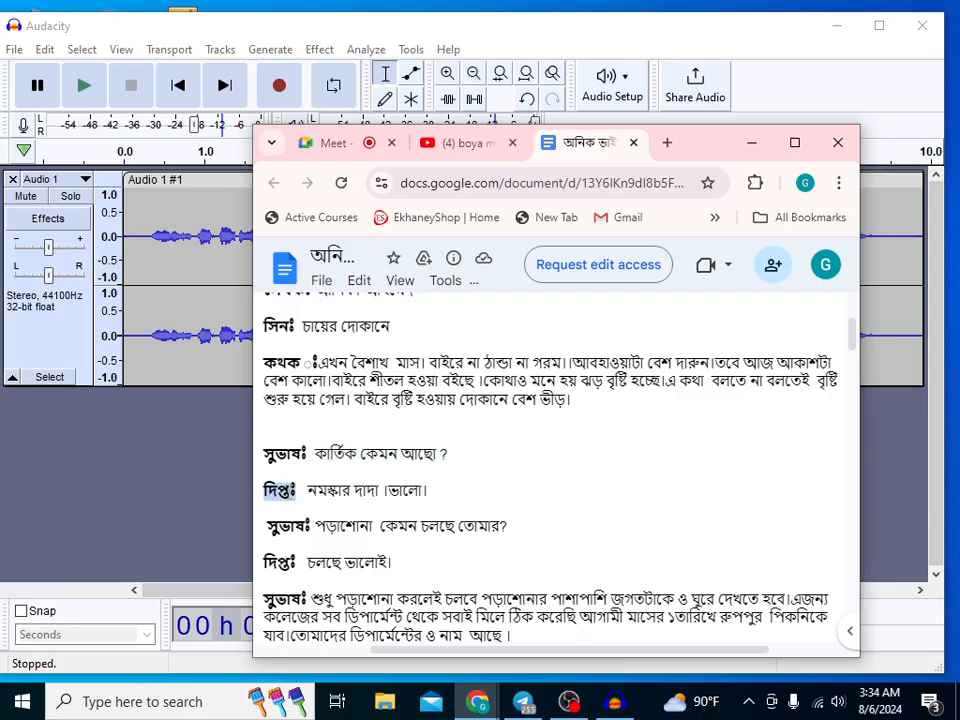
left_click_drag(304, 490, 519, 506)
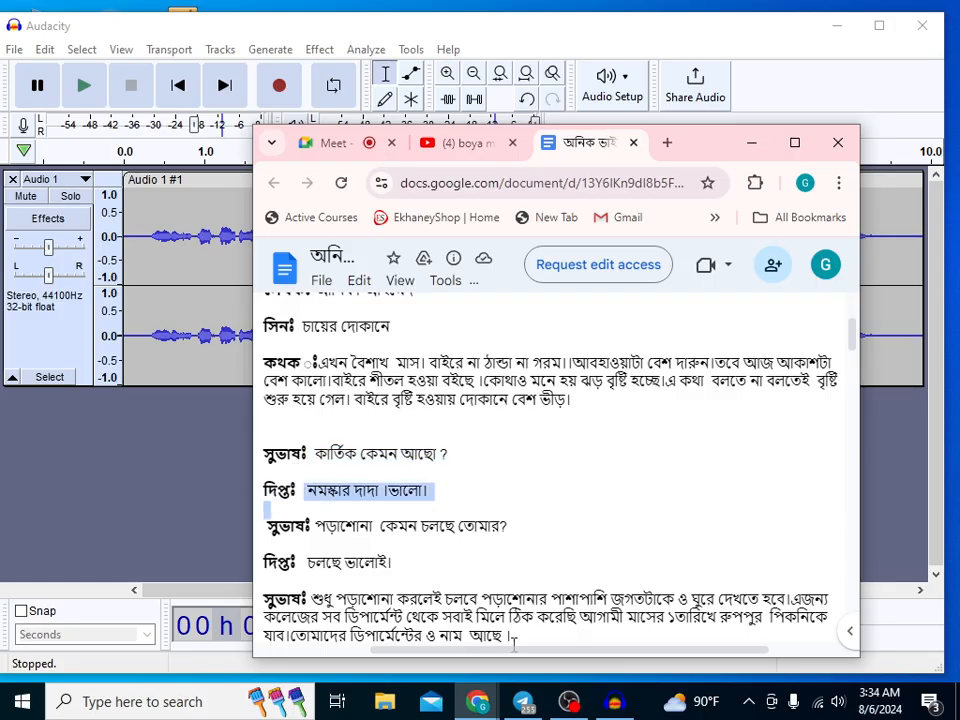
- Glance at the OBS recording window and look through the script down to the picnic spot scene and back
left_click(567, 700)
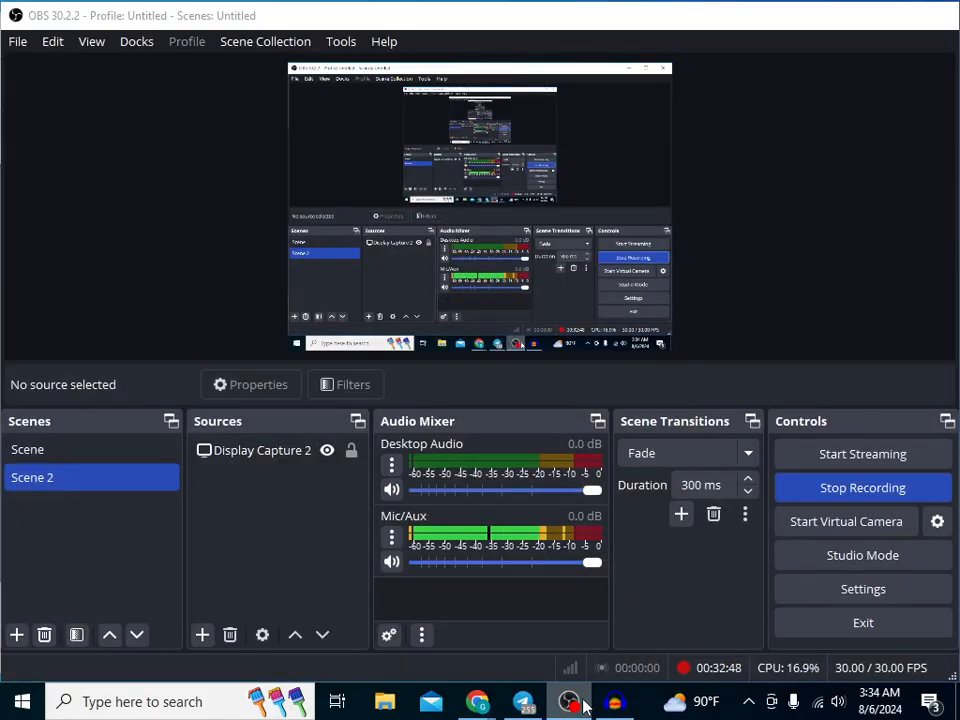
left_click(578, 703)
scroll(312, 362, "down", 2)
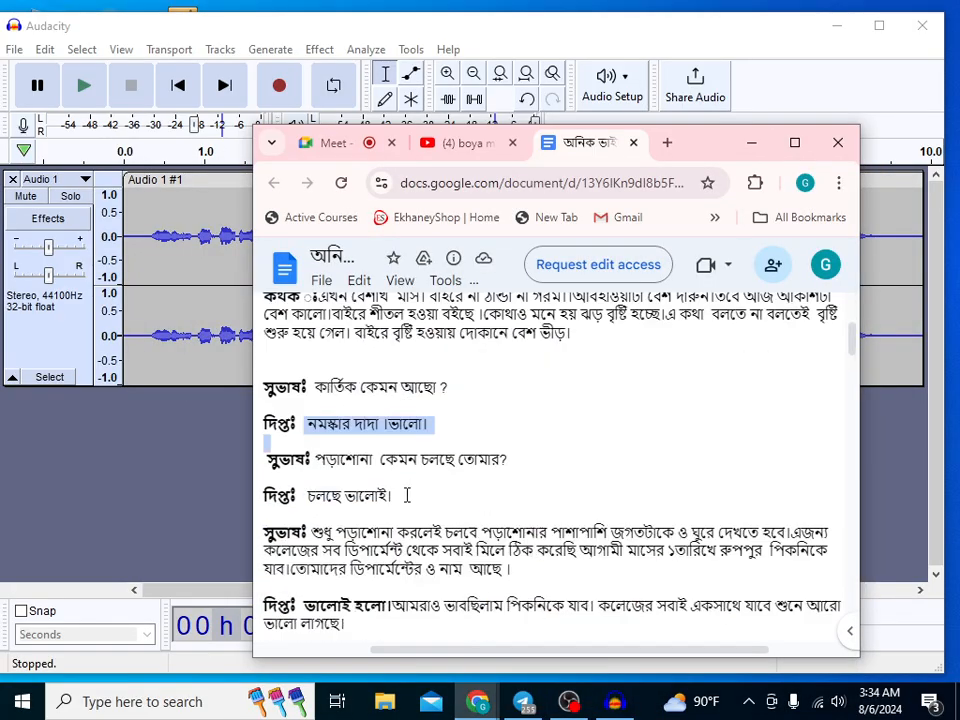
scroll(328, 343, "up", 2)
scroll(320, 420, "down", 5)
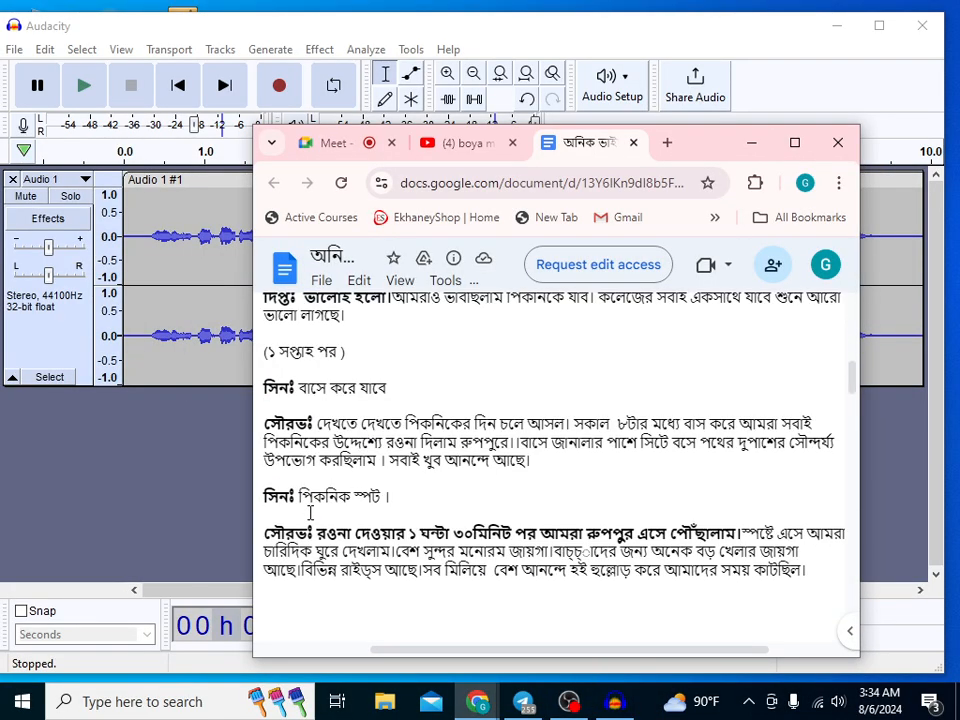
scroll(310, 512, "up", 5)
- Minimize Chrome and Audacity, open the RRr folder in Downloads, and review the exported audio files
left_click(750, 142)
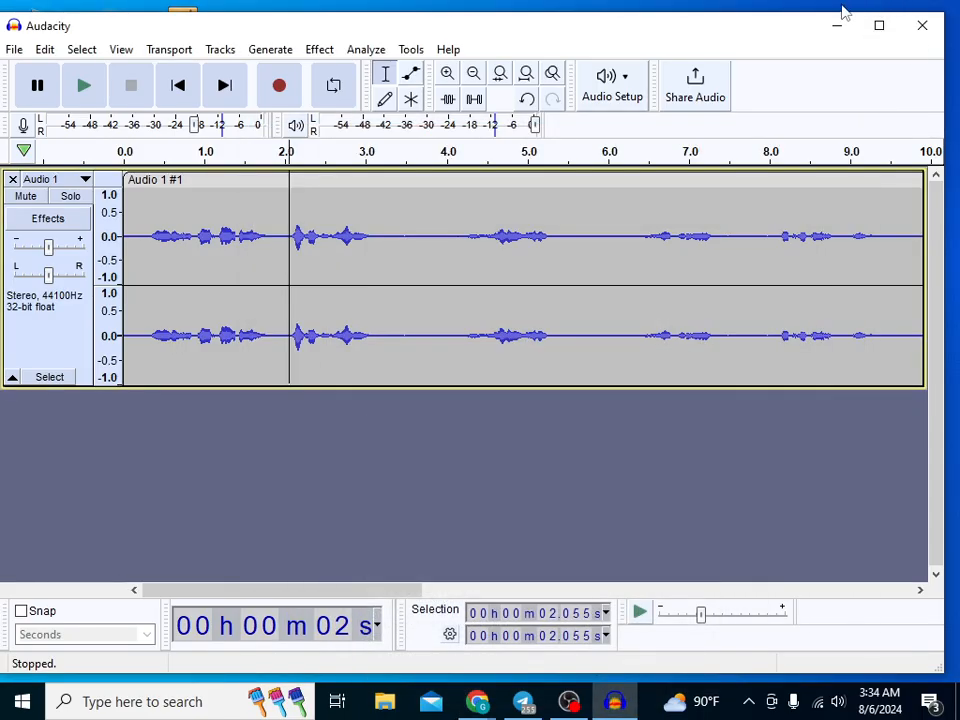
left_click(845, 34)
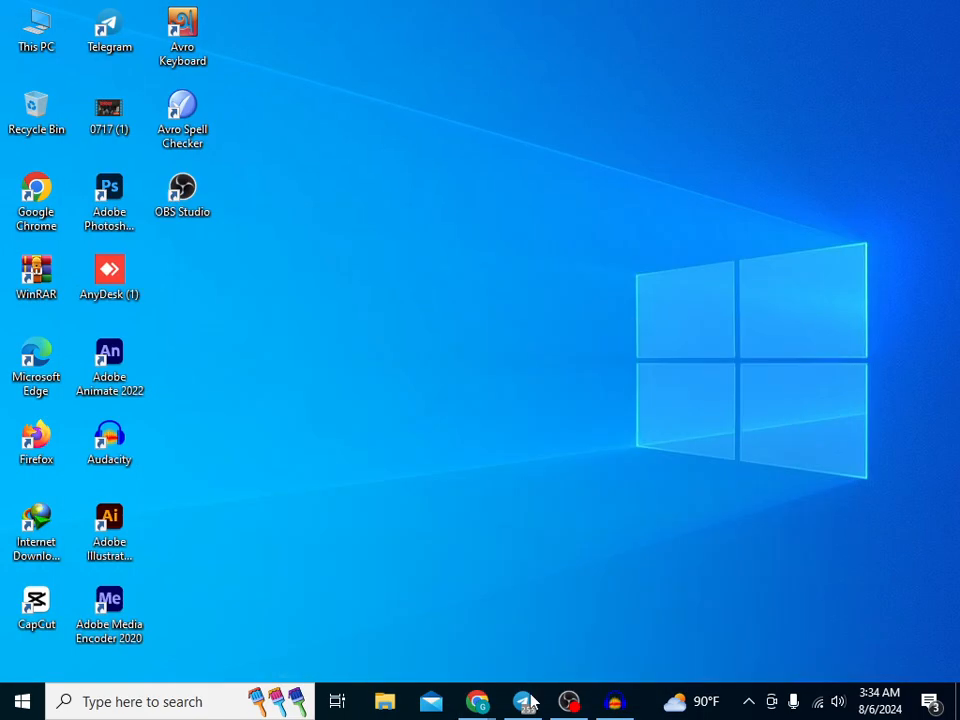
double_click(38, 50)
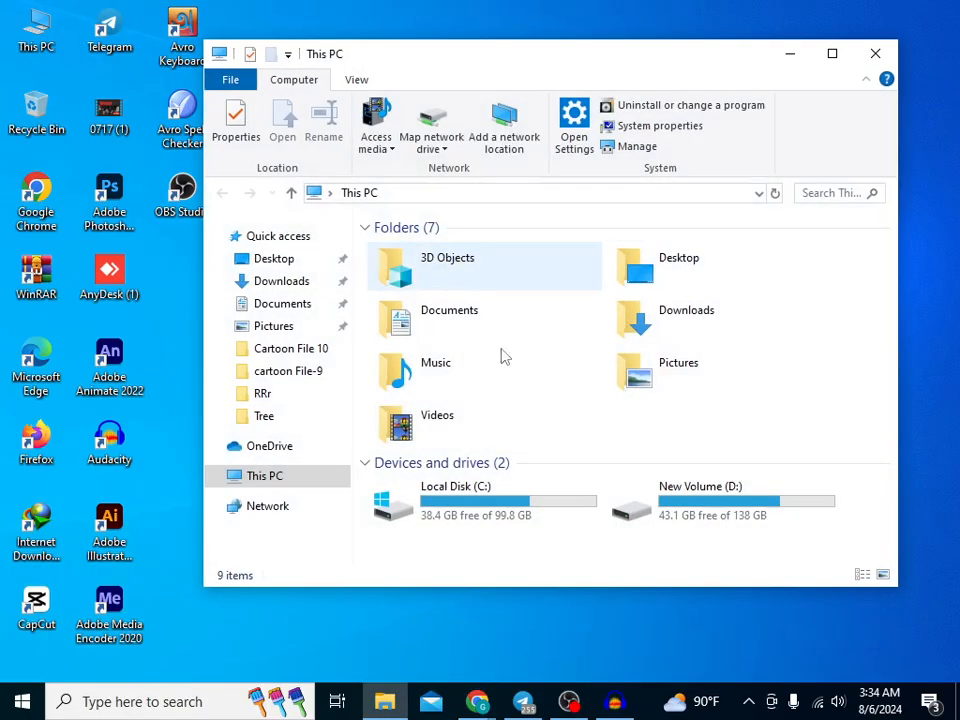
double_click(657, 331)
double_click(412, 298)
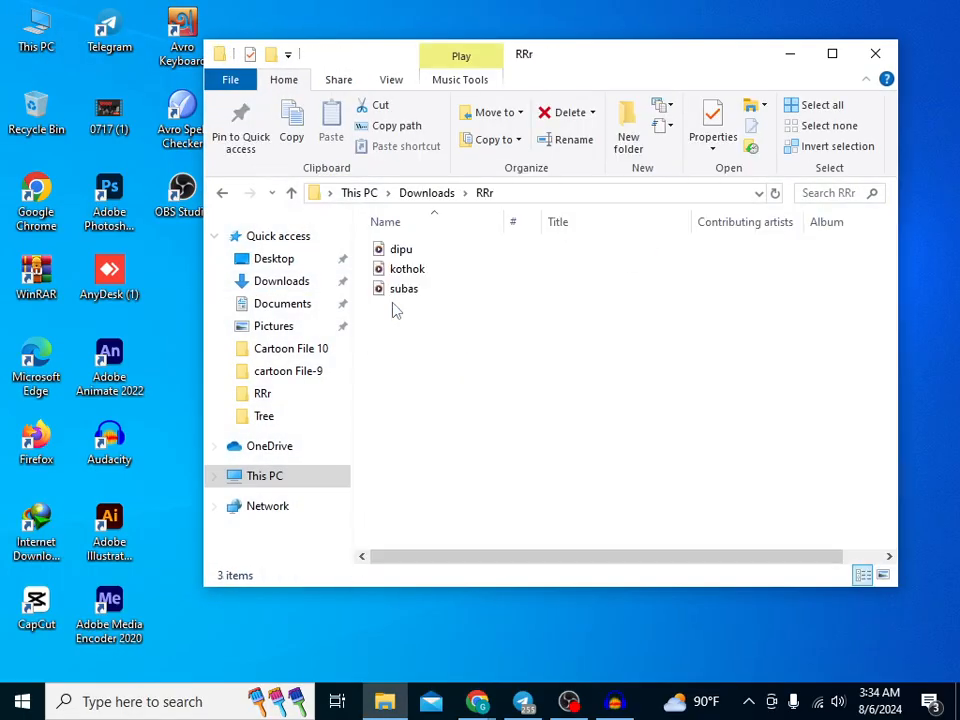
left_click_drag(412, 372, 400, 262)
left_click(417, 362)
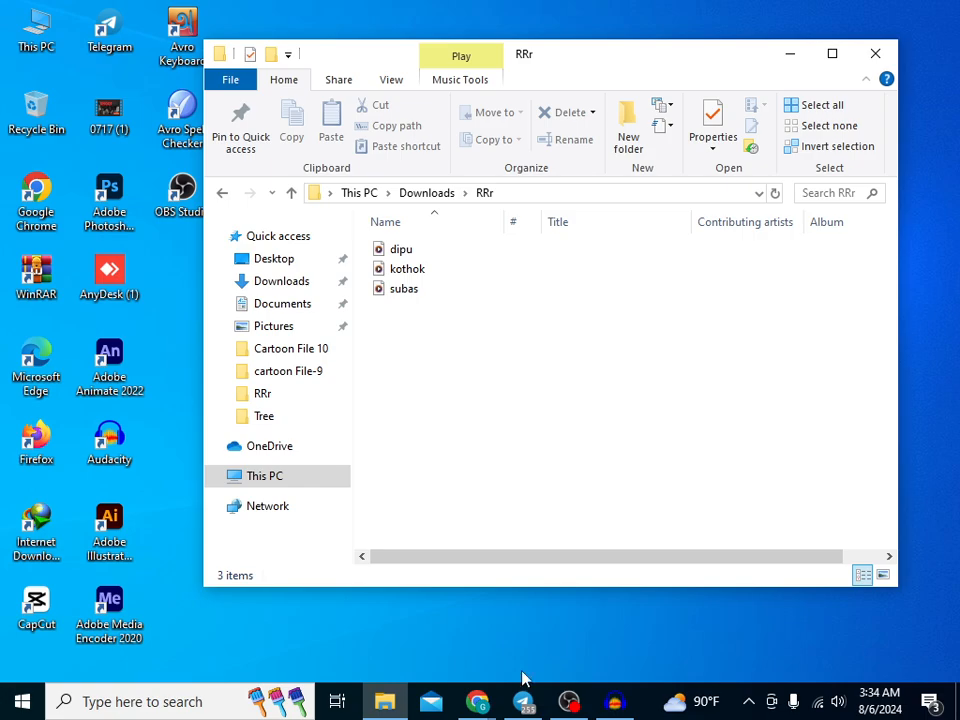
- Return to the story script in Chrome and highlight the start of the narrator's (কথক) passage
mouse_move(477, 701)
left_click(422, 632)
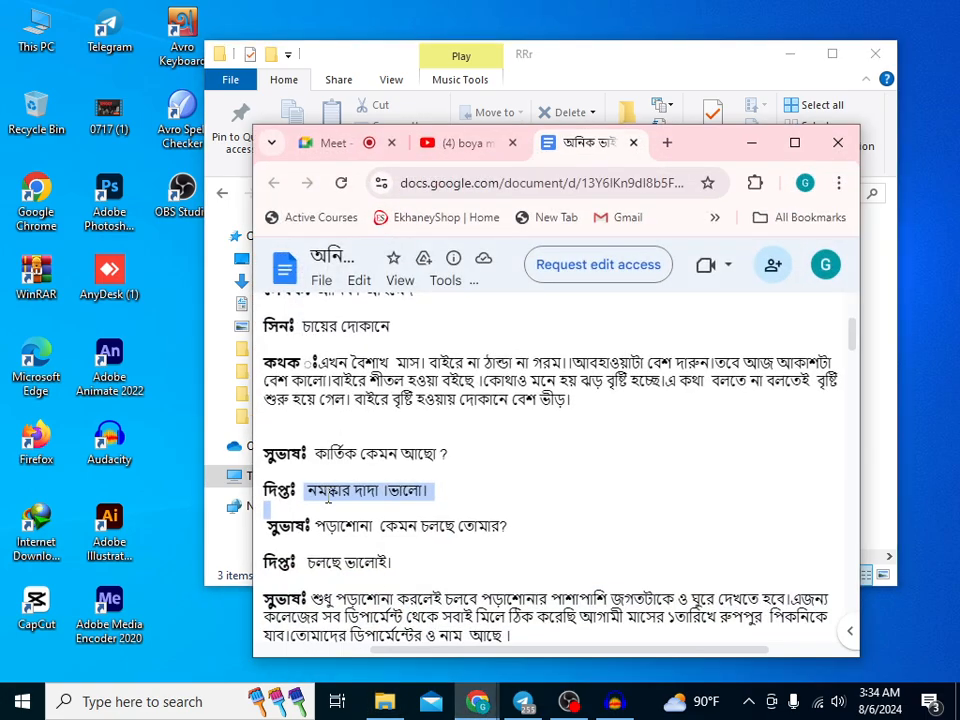
scroll(378, 488, "down", 2)
scroll(378, 488, "up", 4)
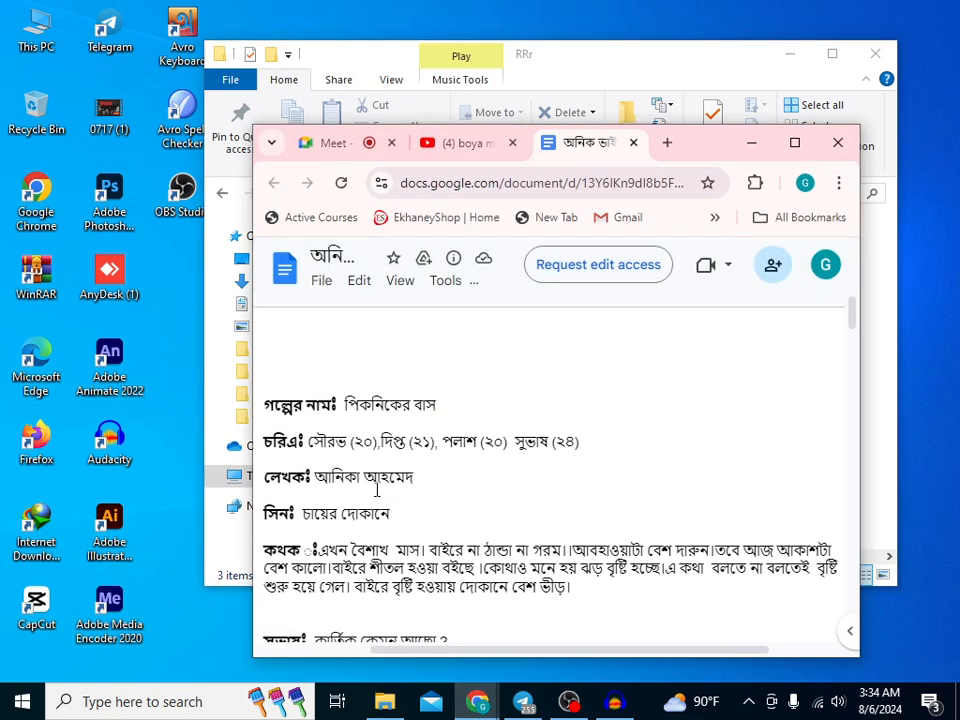
scroll(325, 500, "down", 2)
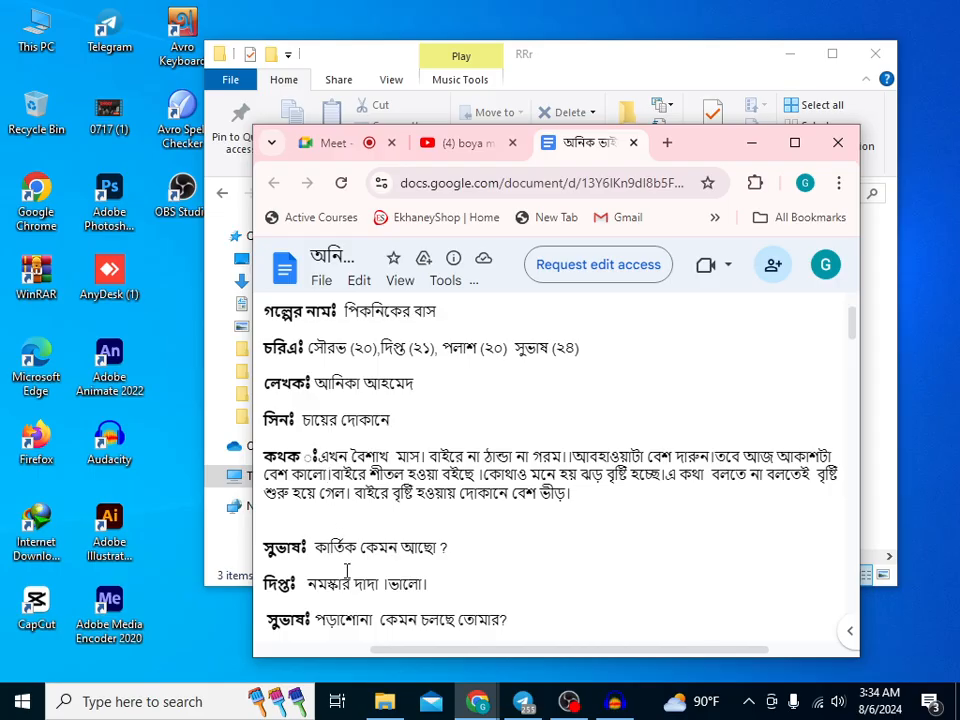
left_click_drag(286, 459, 352, 458)
scroll(352, 458, "down", 1)
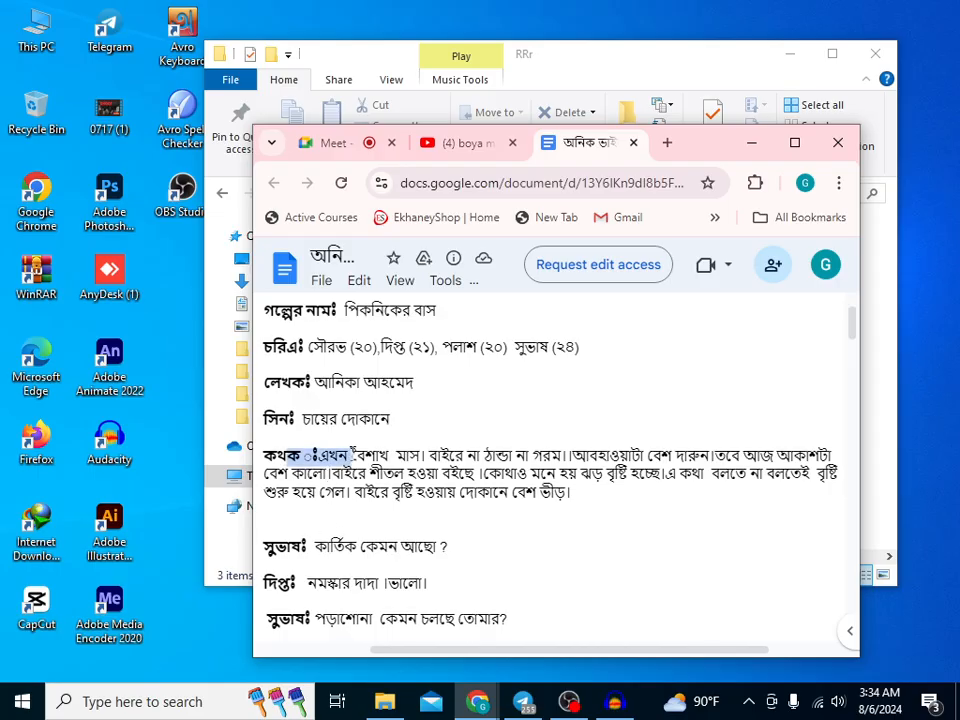
left_click_drag(276, 456, 354, 458)
scroll(285, 368, "down", 2)
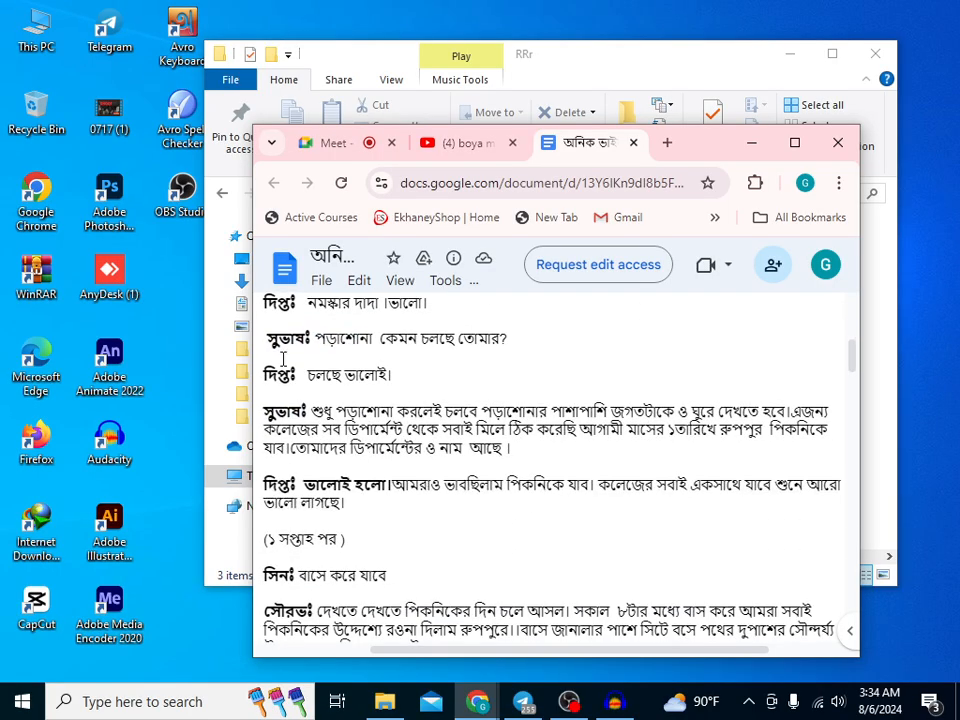
- Highlight the alternating lines of দিপ্ত and সুভাষ in the script's dialogue one after another, and clear the highlight
scroll(282, 355, "up", 2)
left_click_drag(263, 396, 371, 412)
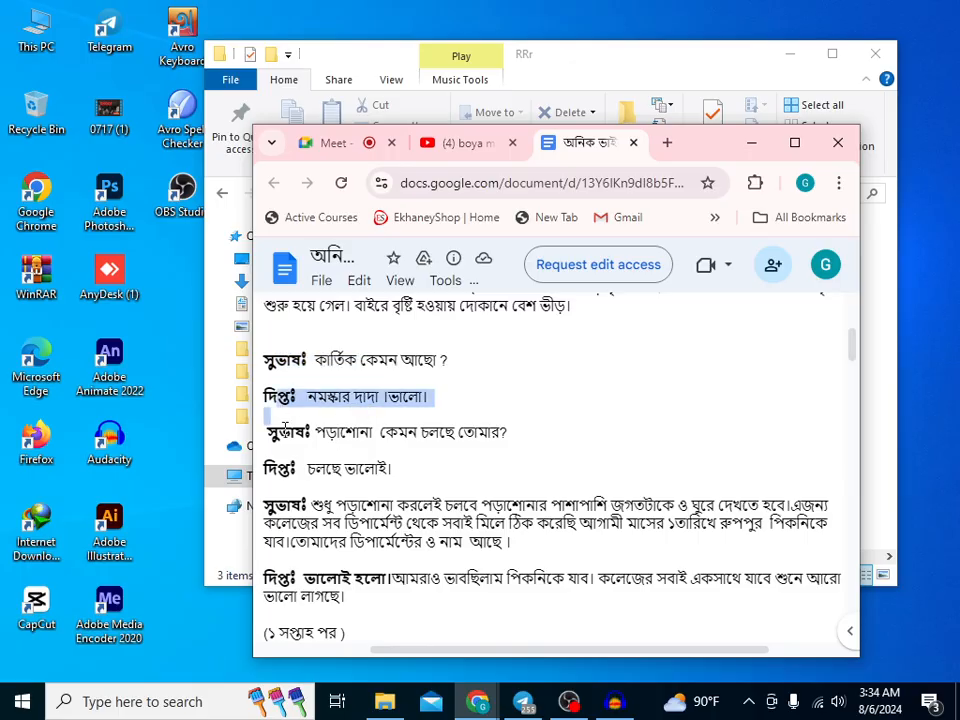
left_click_drag(270, 432, 372, 433)
left_click_drag(288, 468, 390, 468)
left_click_drag(278, 522, 388, 522)
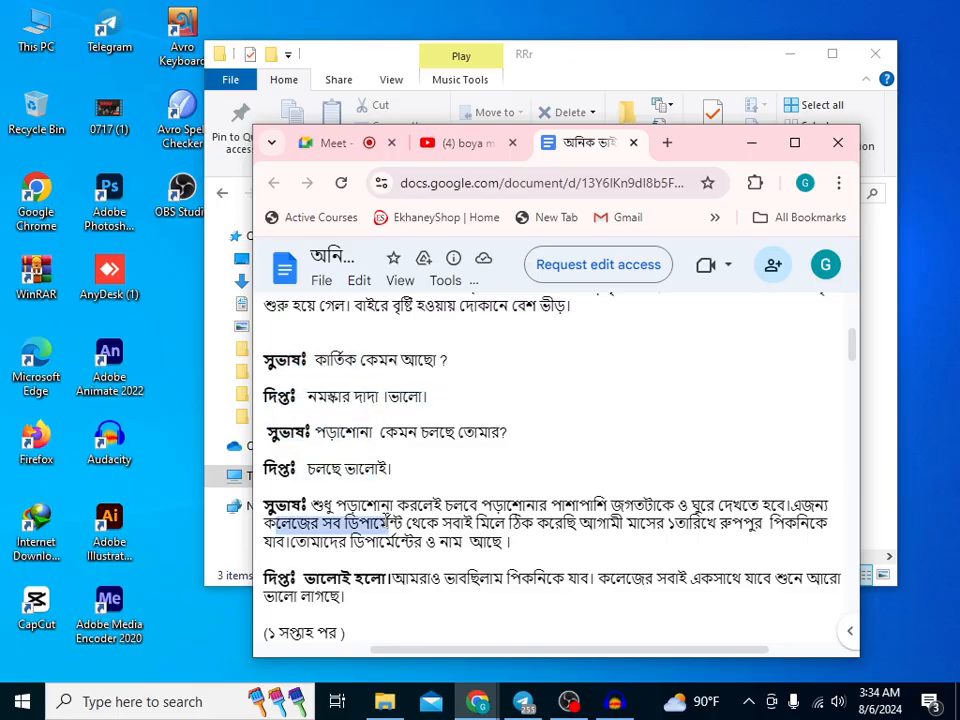
scroll(361, 514, "up", 2)
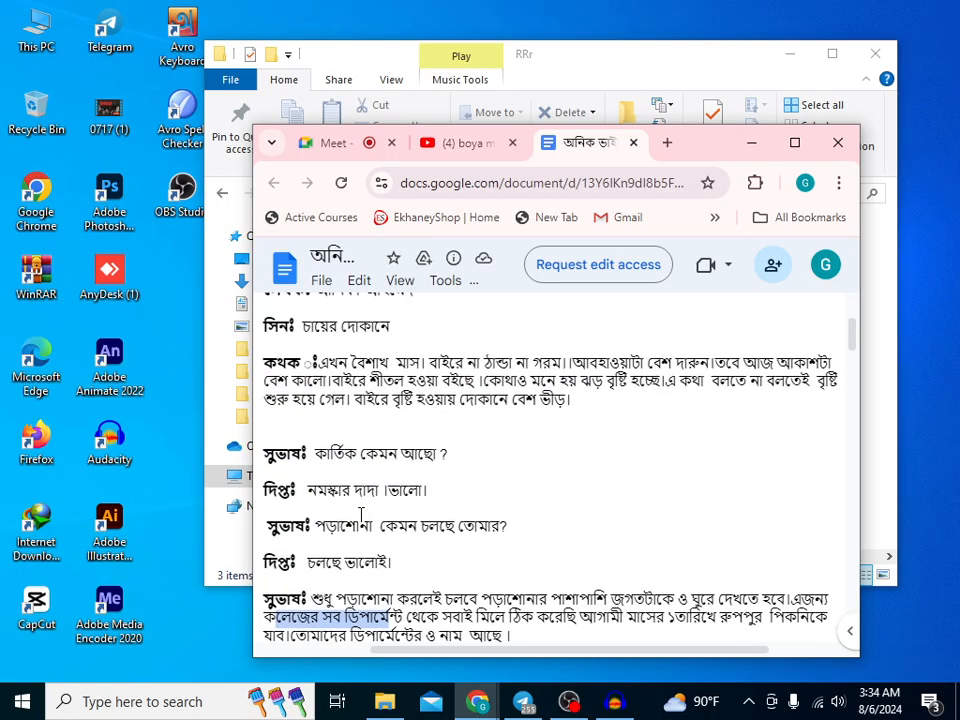
left_click(361, 510)
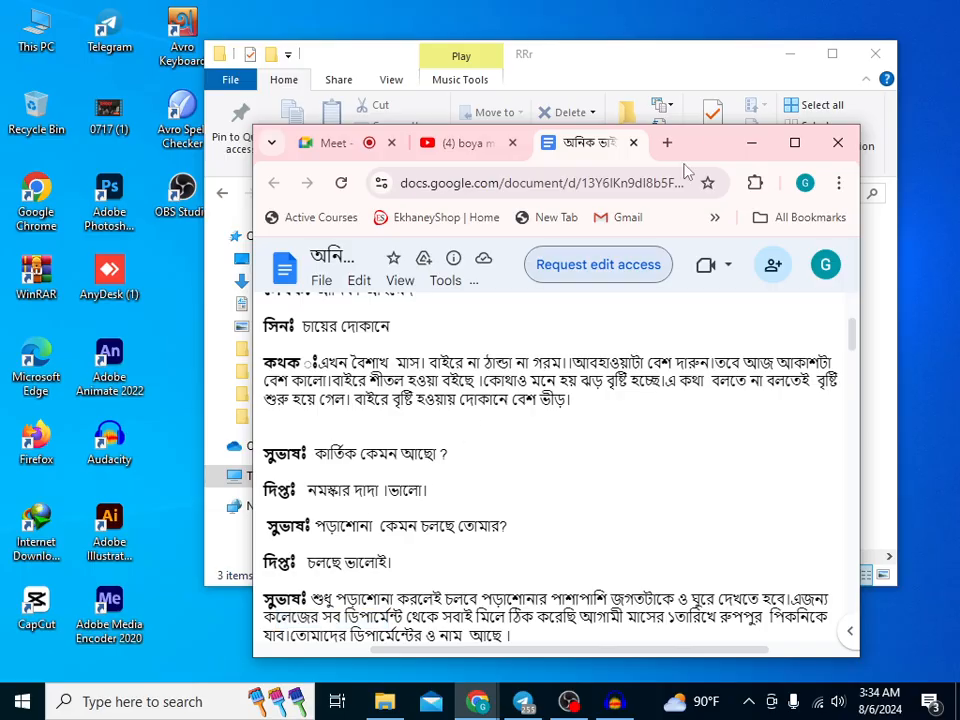
- Minimize the script and close the recorded Audacity project without saving, keeping the repositioned RRr folder window open
left_click(751, 142)
left_click_drag(669, 70, 630, 62)
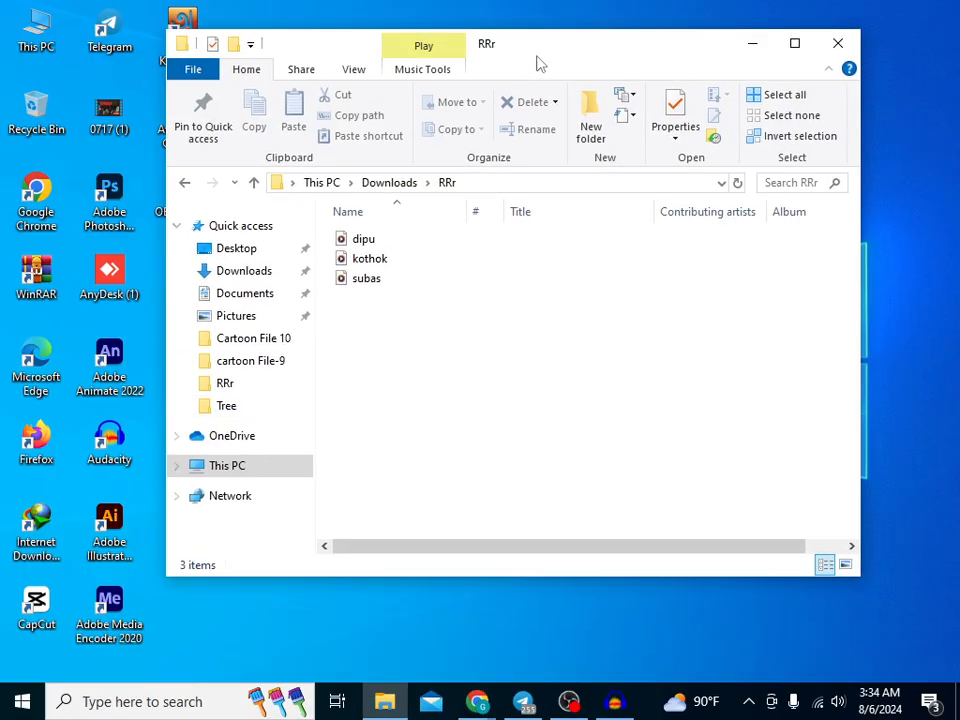
left_click_drag(535, 58, 603, 55)
left_click(606, 703)
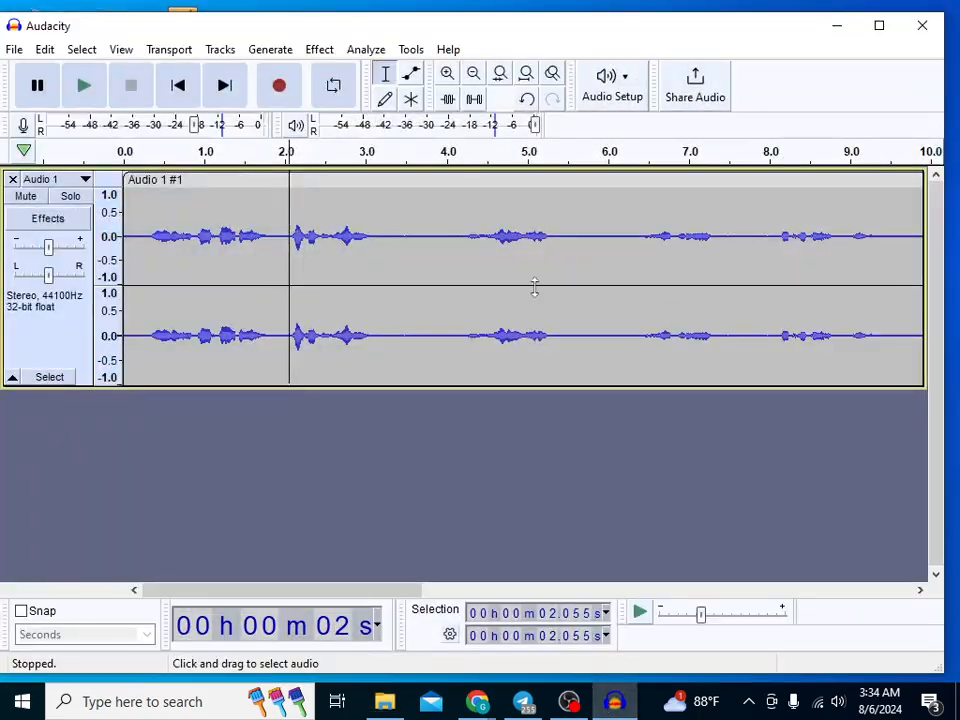
left_click(919, 27)
left_click(511, 348)
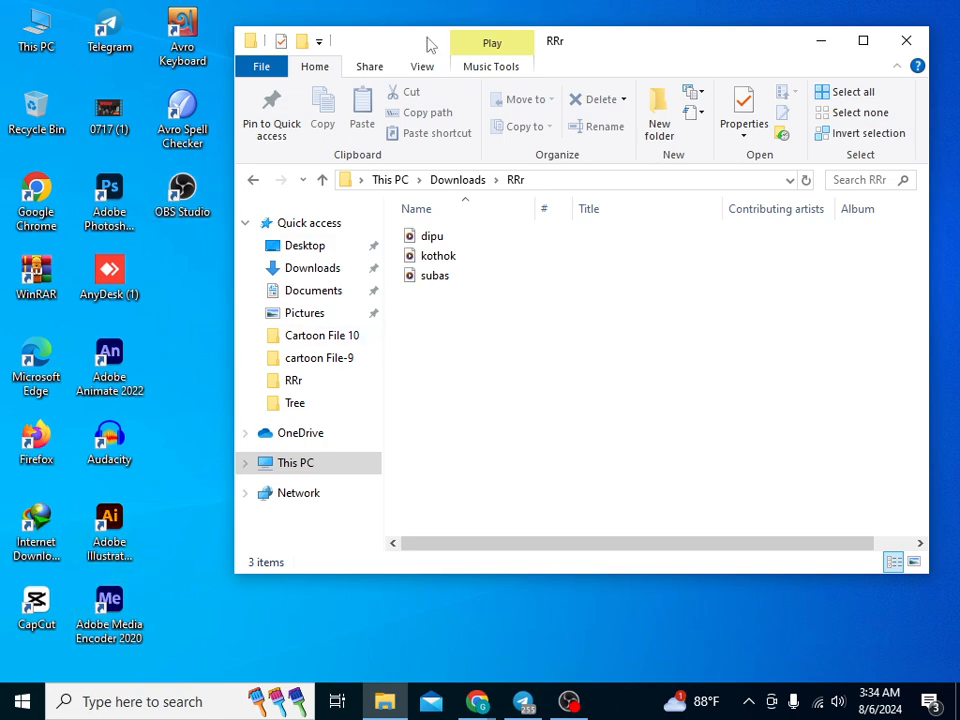
left_click_drag(665, 52, 653, 86)
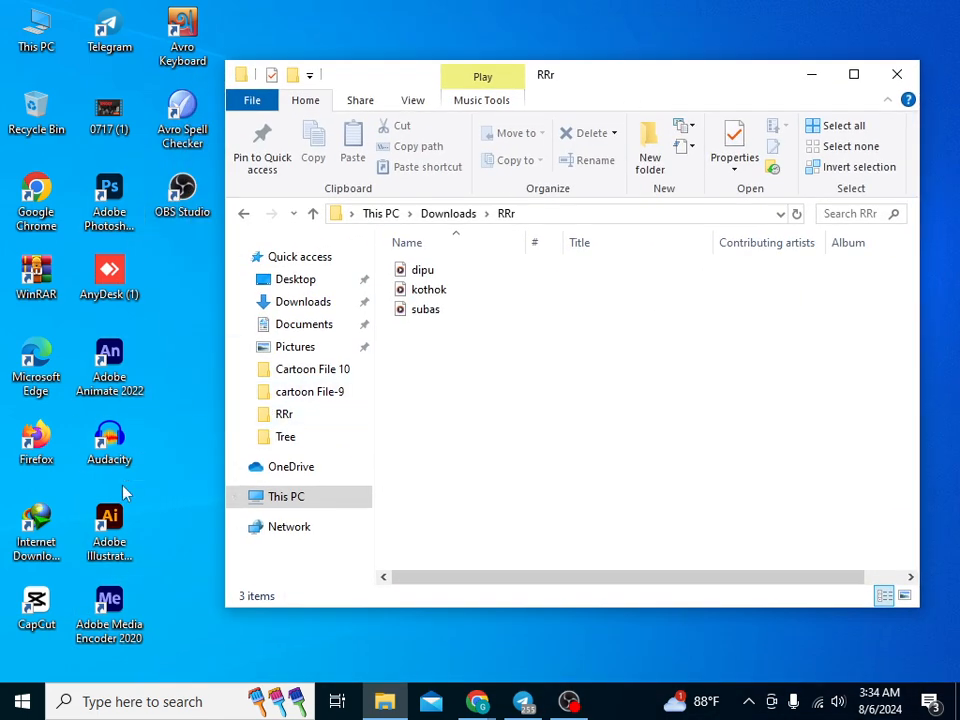
left_click(173, 305)
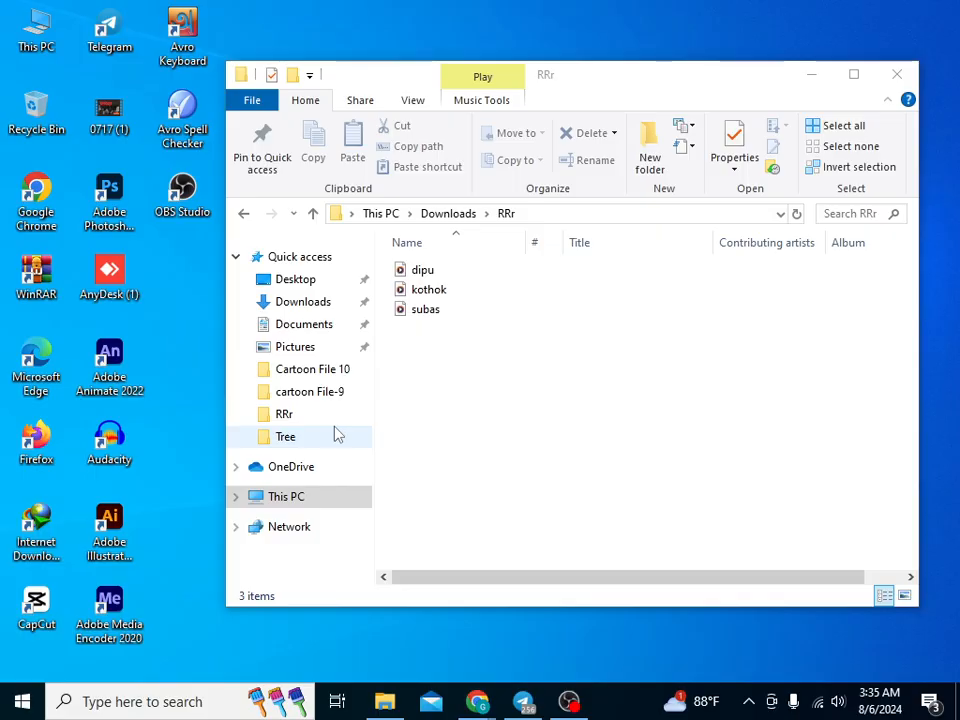
- Launch Audacity again, dismiss the welcome dialog, and add a new mono track to the empty project
double_click(118, 447)
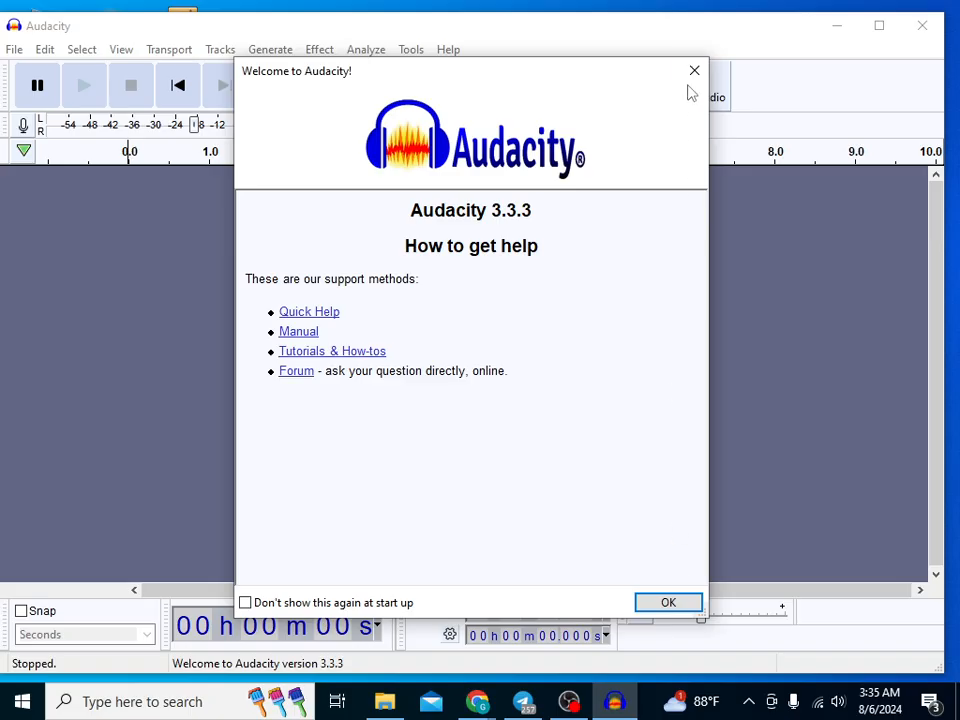
left_click(692, 72)
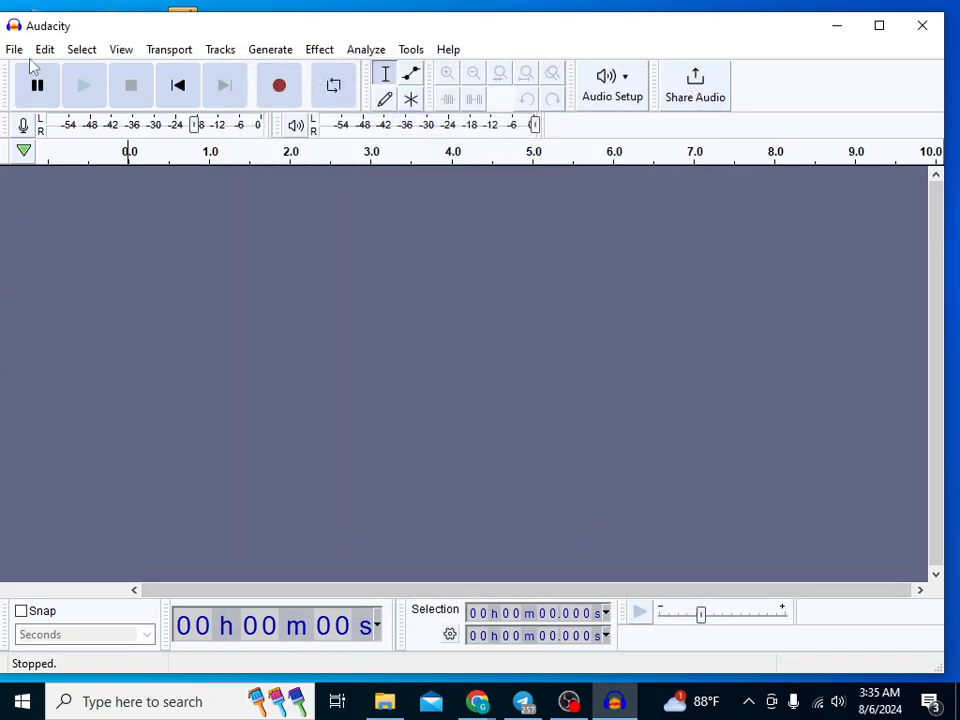
left_click(225, 50)
mouse_move(246, 71)
left_click(450, 78)
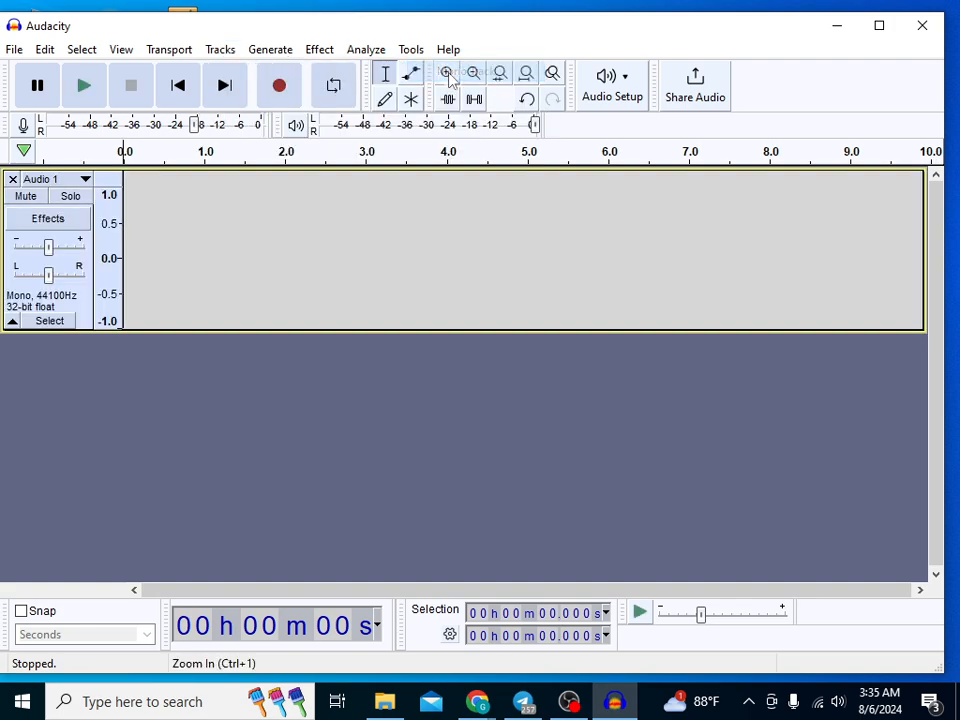
- Add two more mono tracks below the first one
left_click(222, 50)
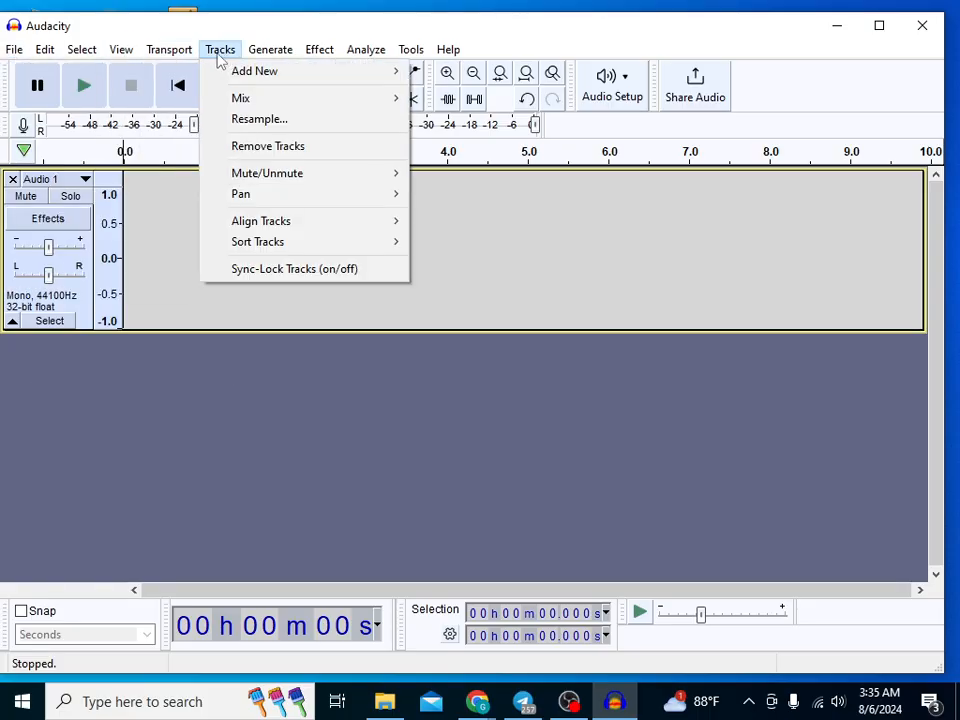
mouse_move(311, 73)
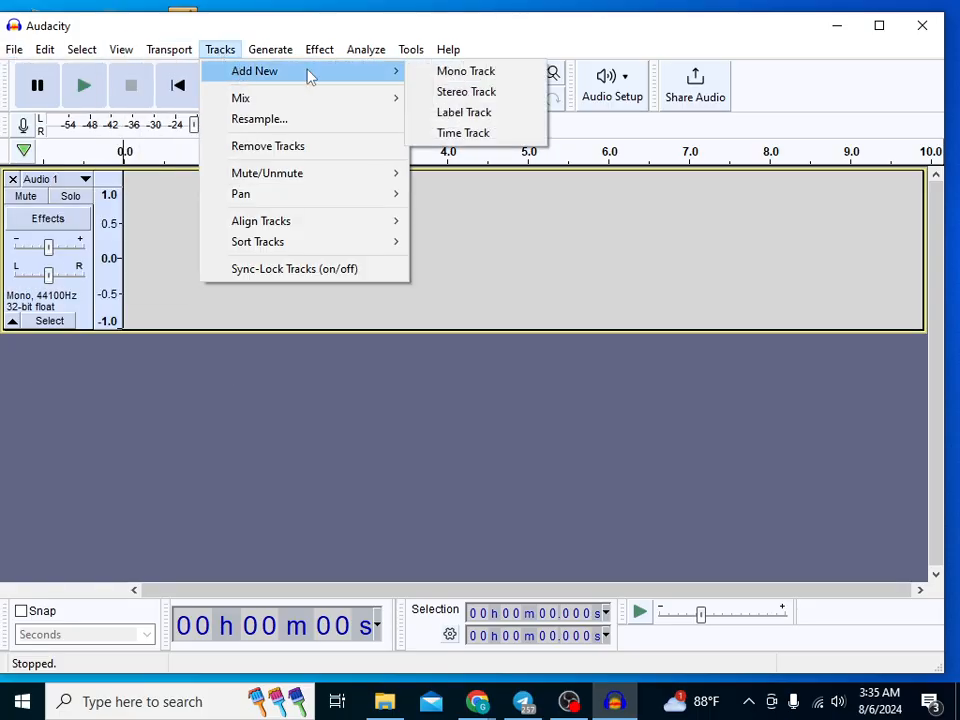
left_click(453, 75)
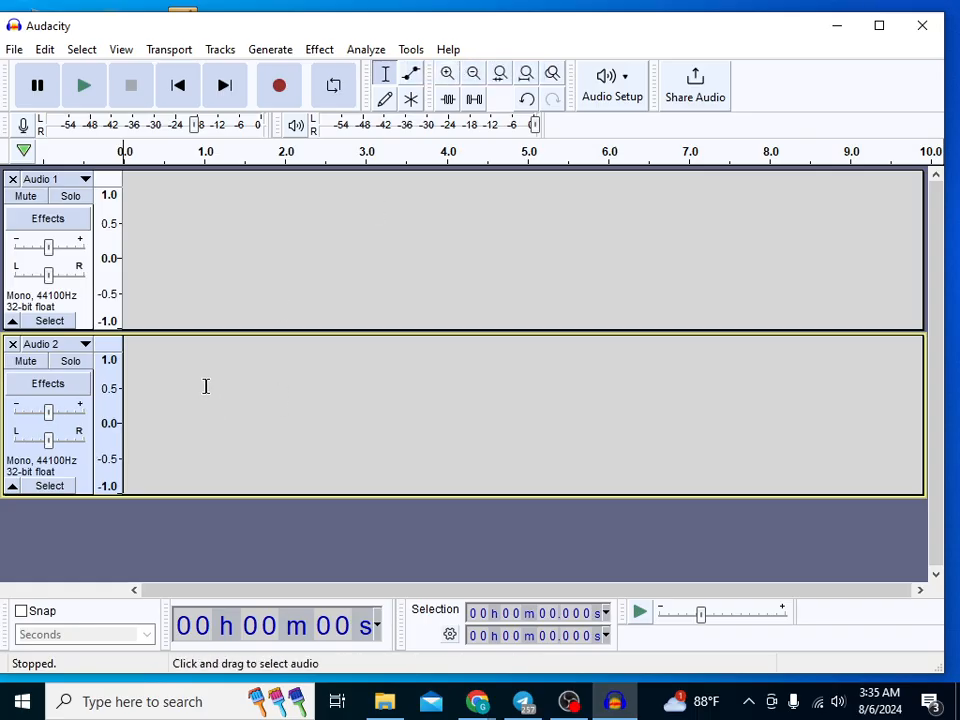
left_click(221, 50)
mouse_move(257, 73)
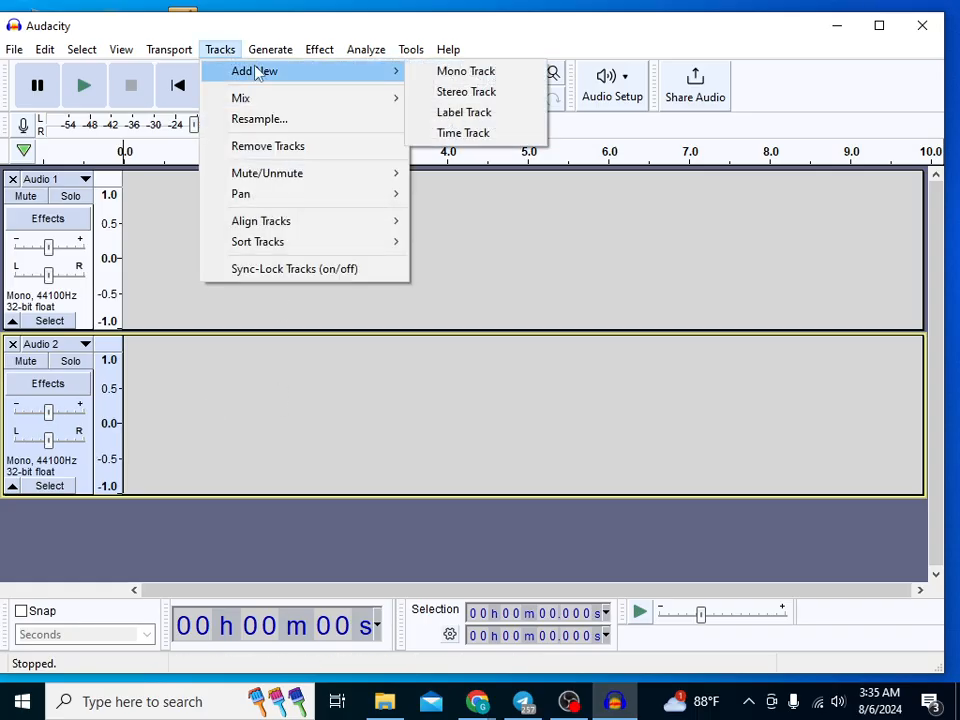
left_click(463, 71)
scroll(131, 518, "down", 1)
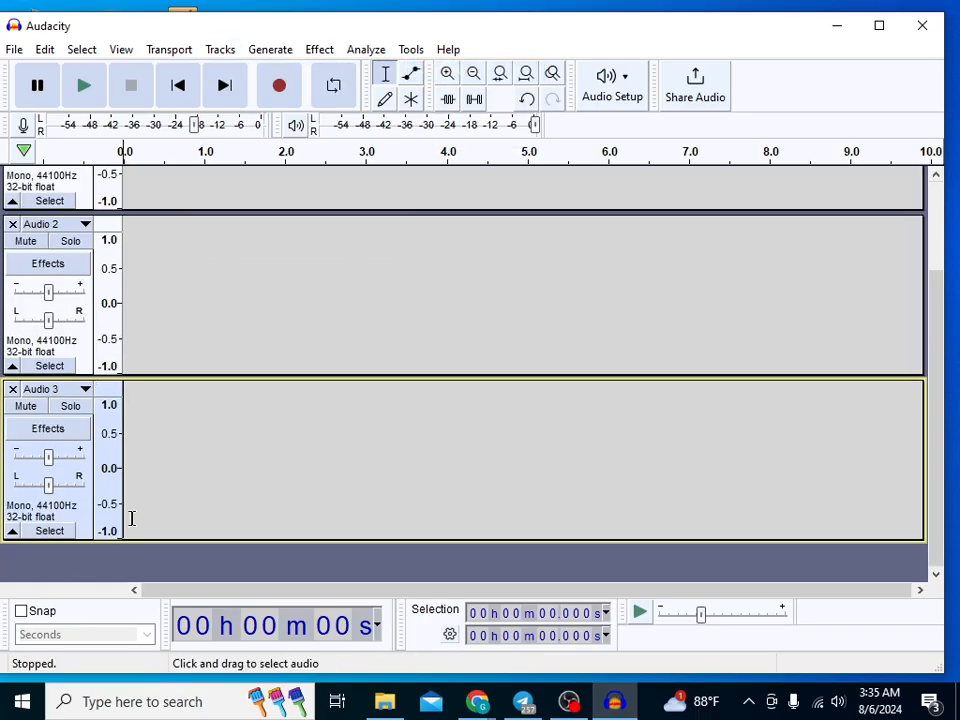
- Reduce the heights of the three empty mono tracks so that all of them fit in view
scroll(193, 291, "up", 1)
left_click_drag(224, 332, 223, 257)
left_click_drag(235, 420, 231, 326)
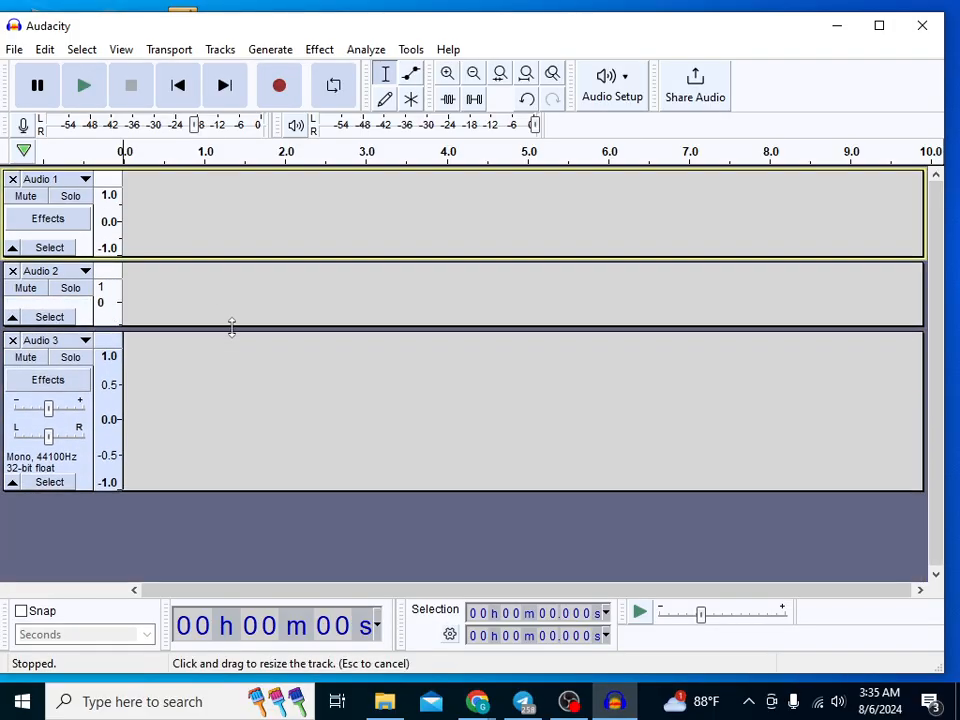
left_click_drag(241, 491, 229, 406)
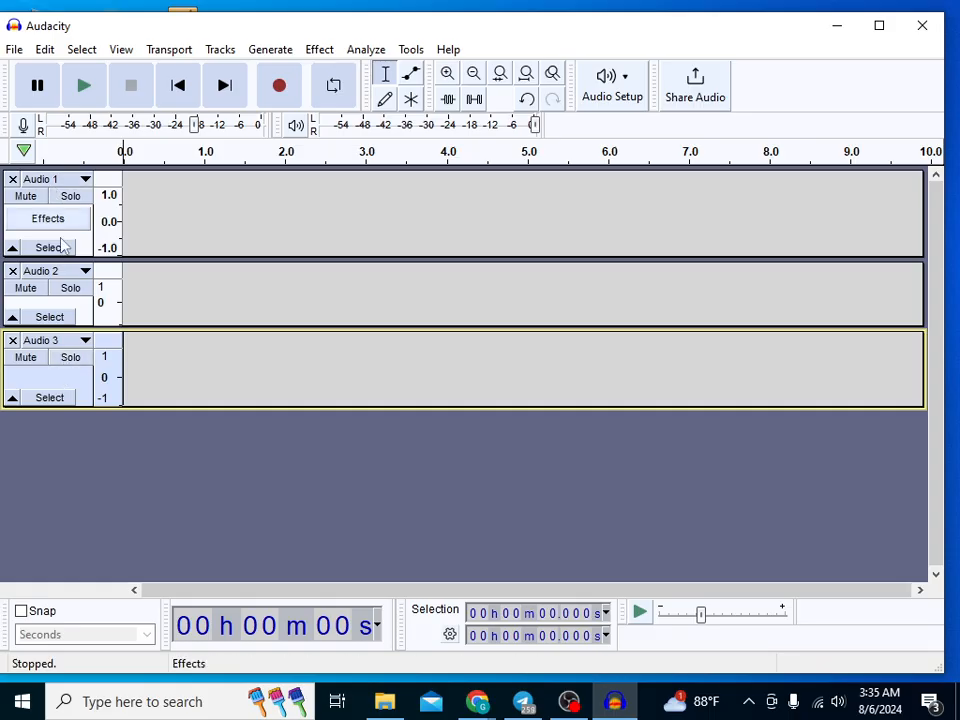
- Import the dipu recording from the RRr folder into the project and reduce its track height
left_click(392, 706)
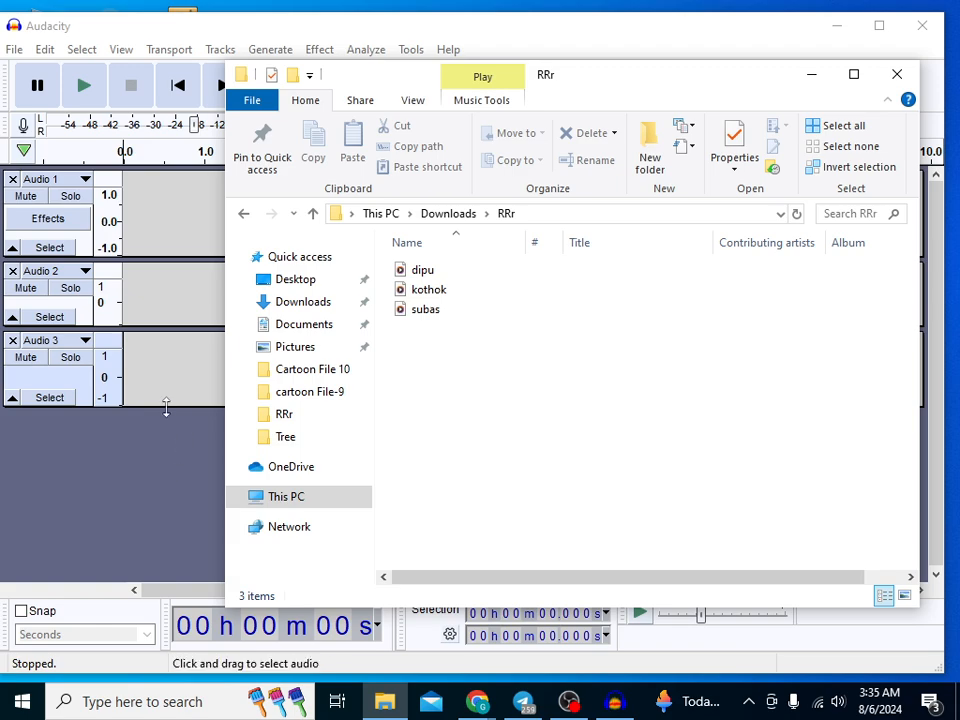
left_click_drag(422, 270, 155, 213)
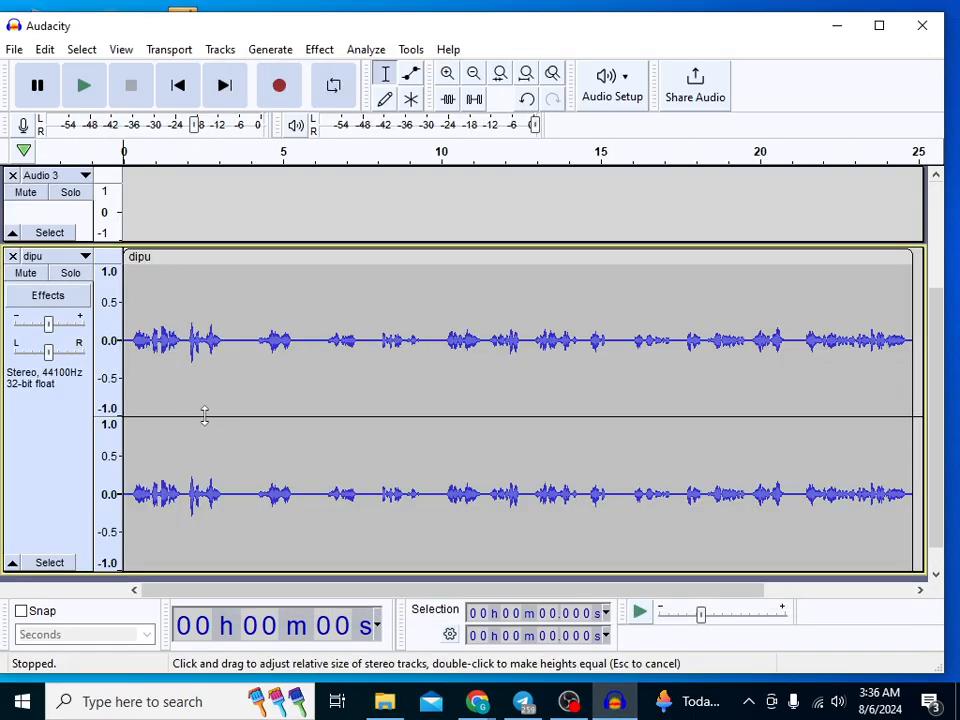
scroll(211, 347, "down", 1)
left_click_drag(225, 542, 206, 334)
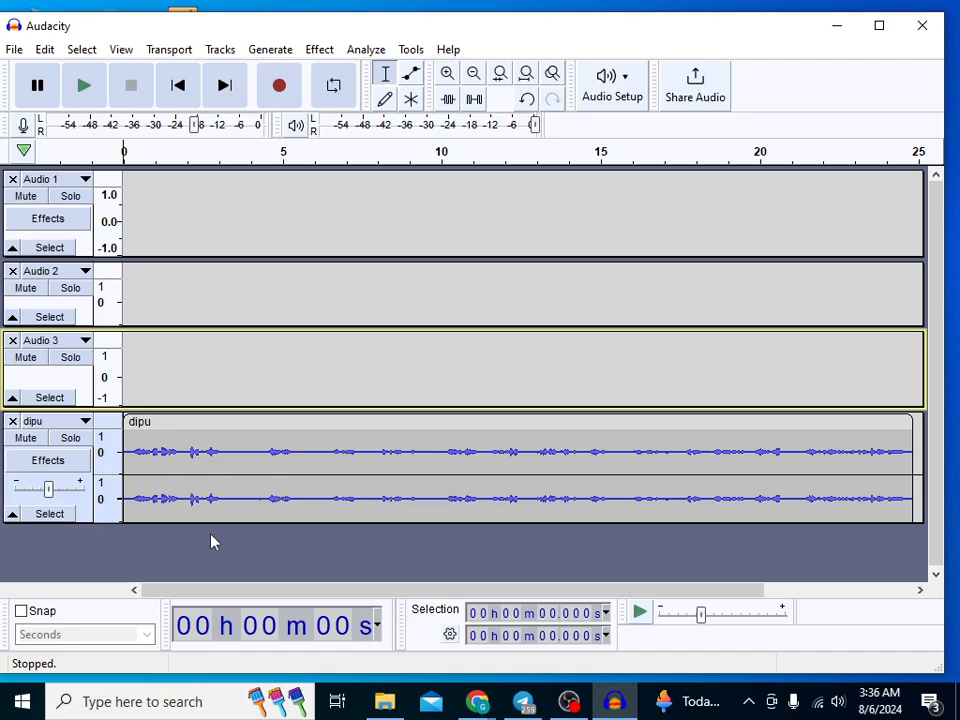
- Import the kothok recording from the RRr folder as another track and reduce its height
left_click(157, 355)
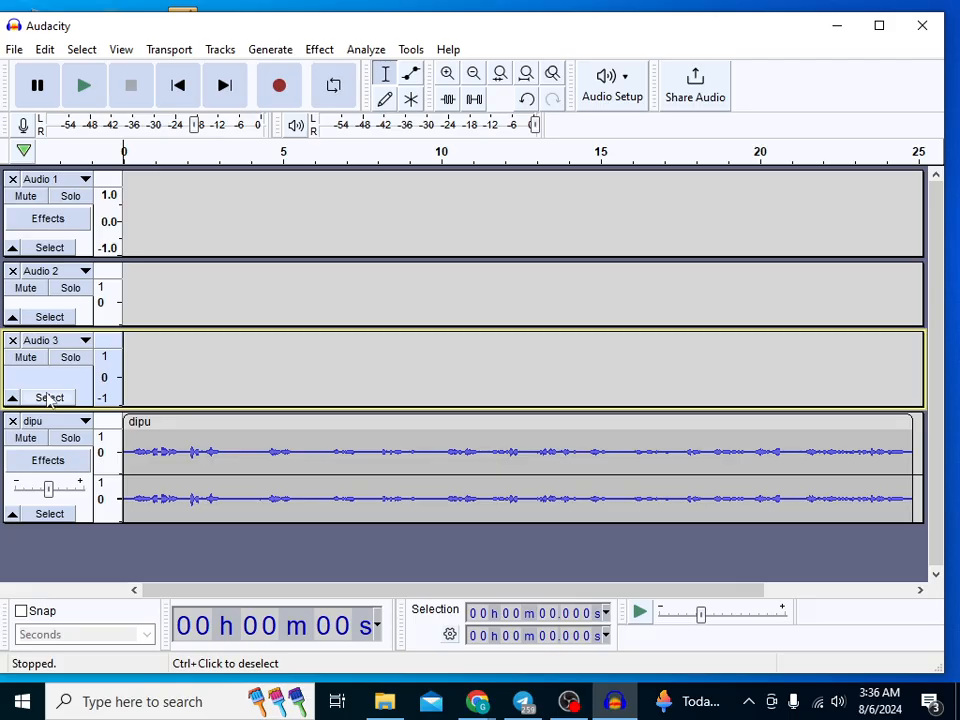
left_click(164, 348)
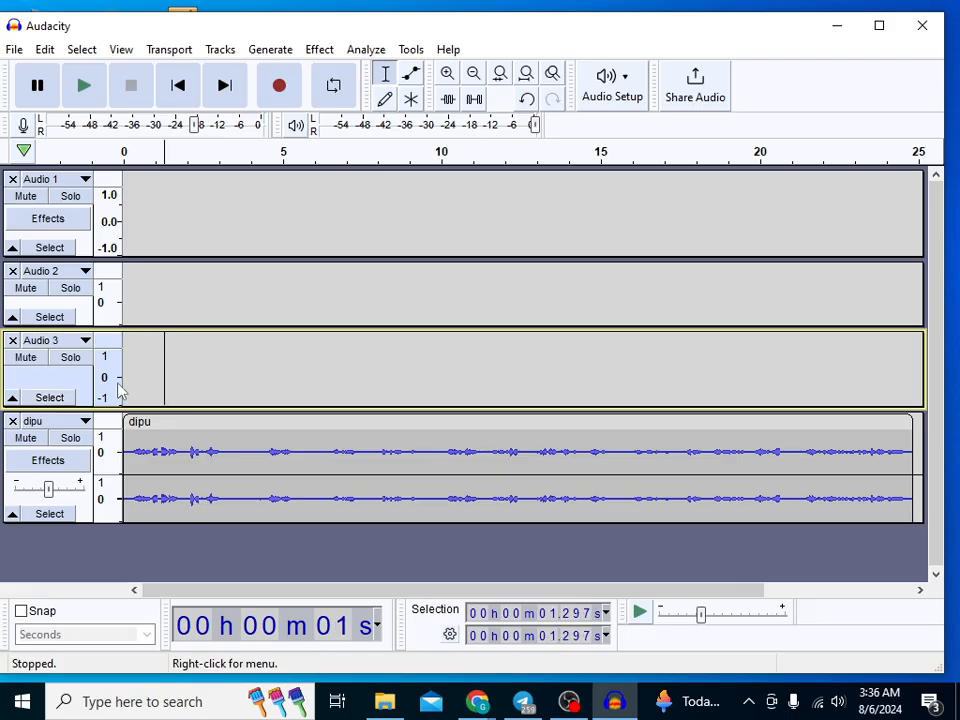
left_click(384, 701)
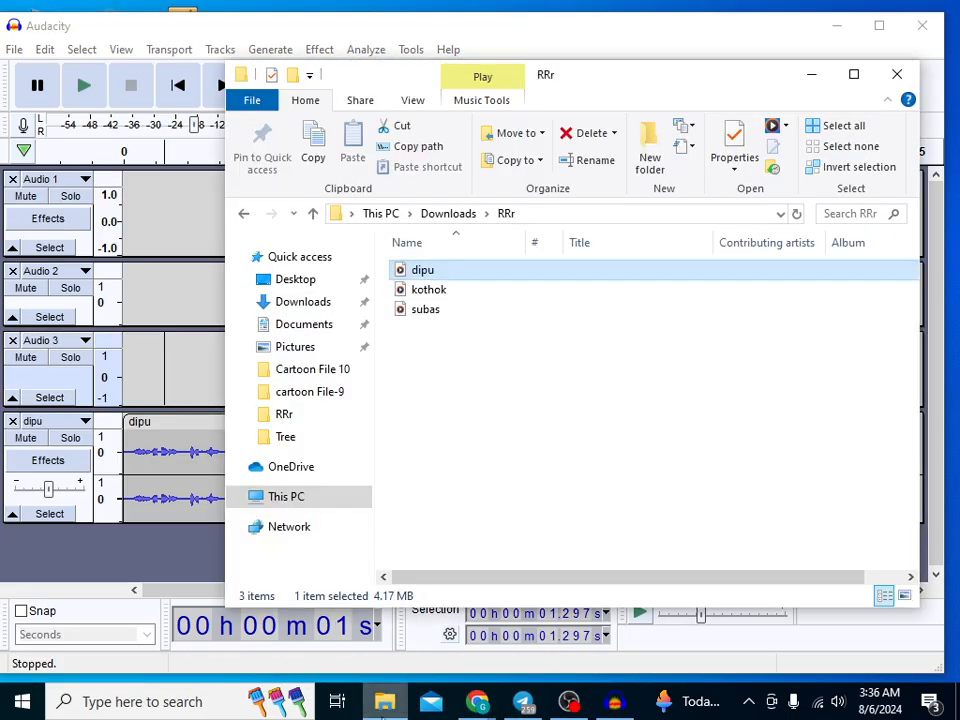
double_click(439, 291)
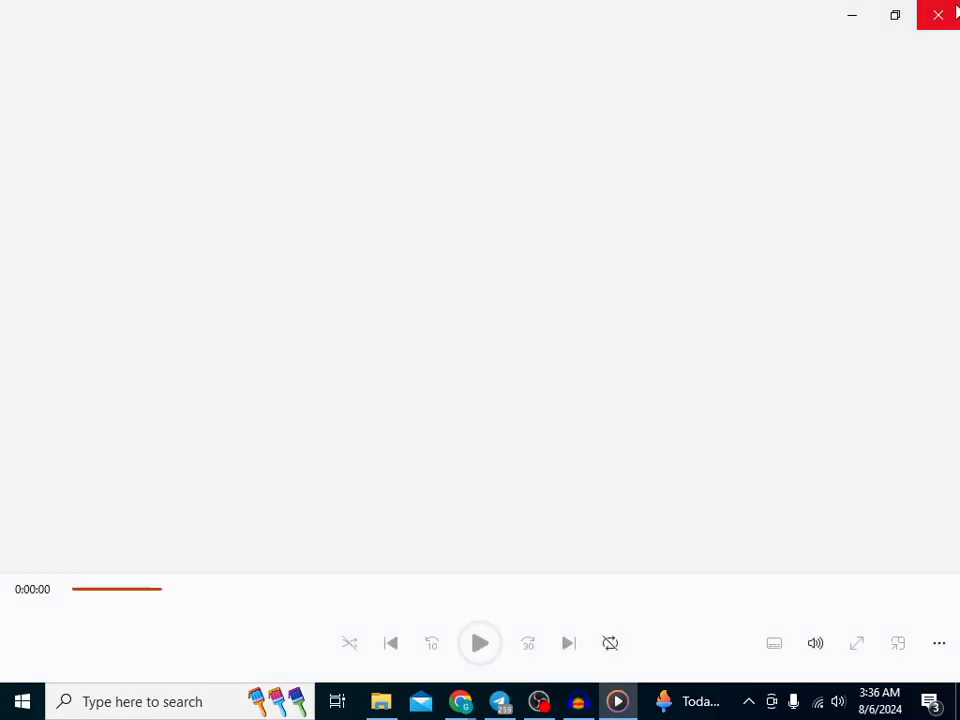
left_click(938, 14)
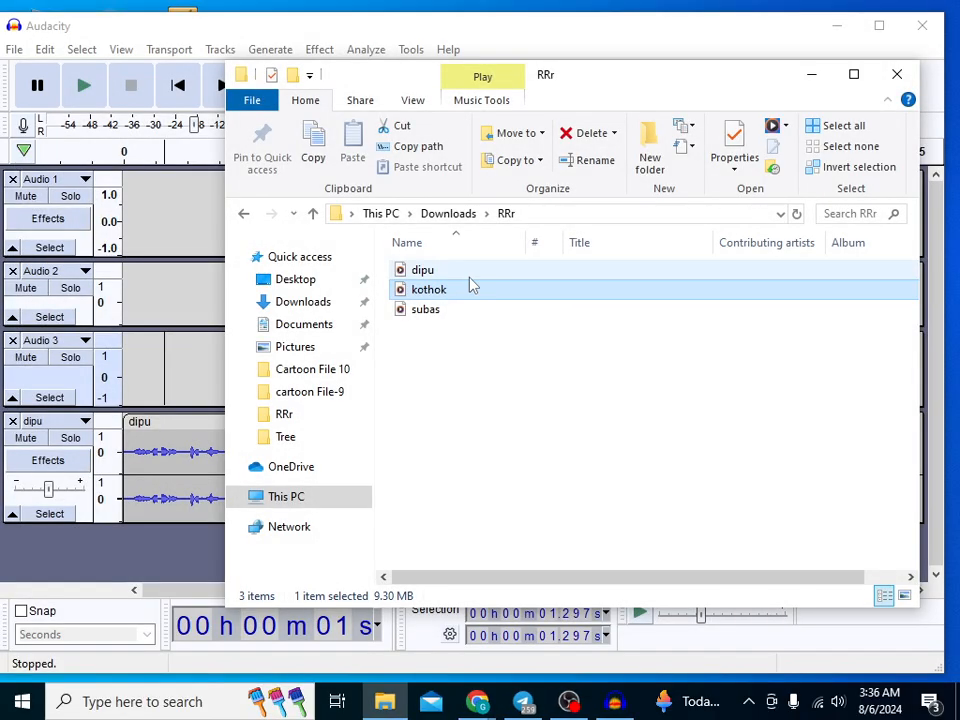
left_click_drag(471, 291, 162, 276)
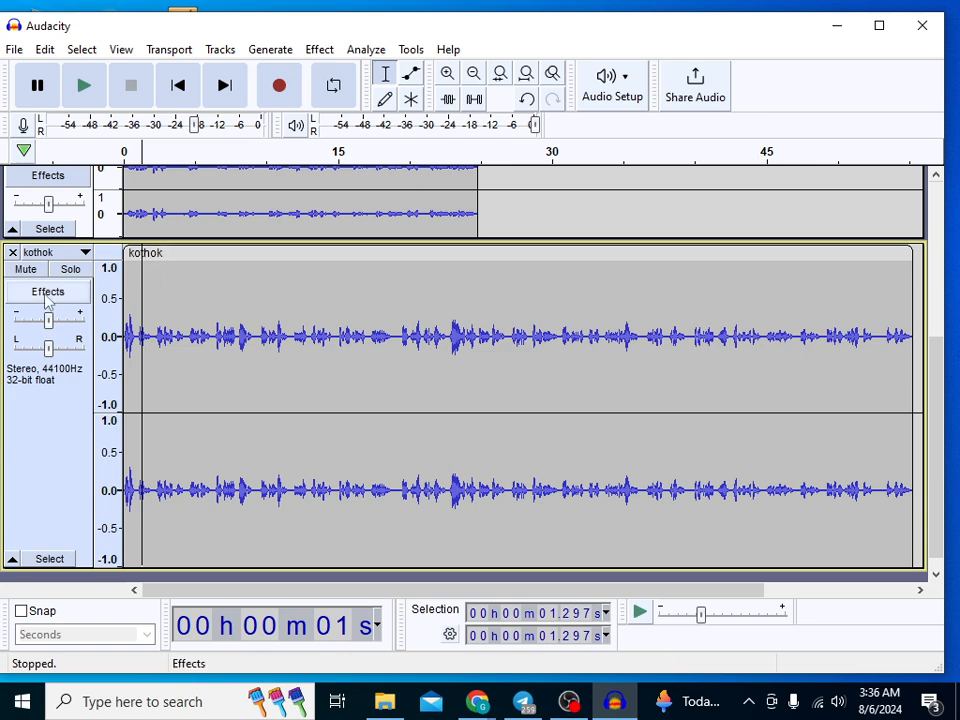
left_click_drag(243, 570, 231, 364)
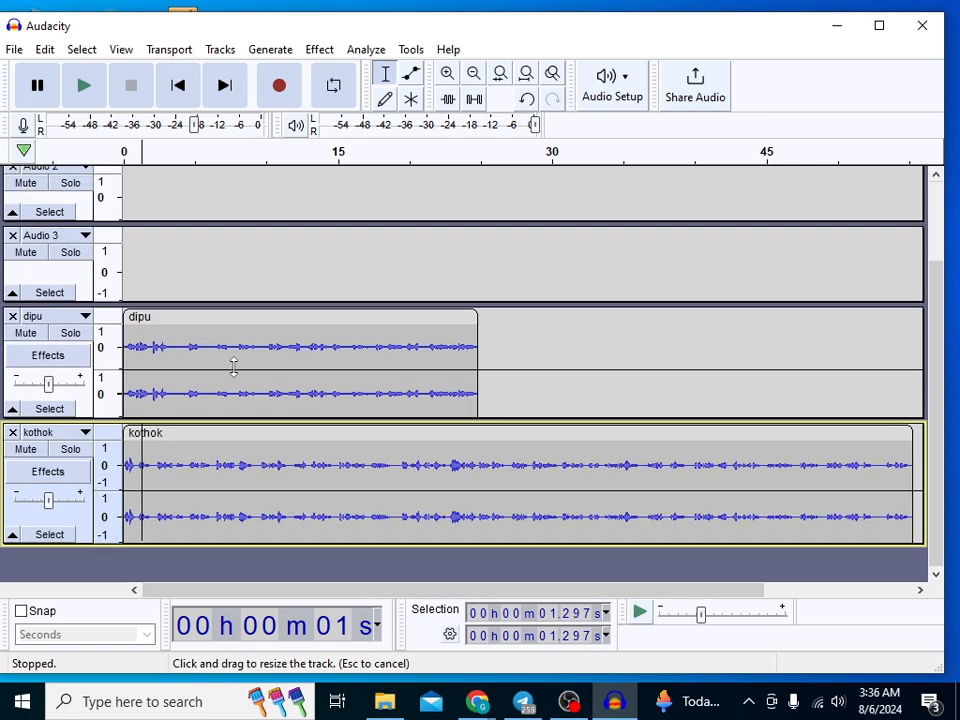
left_click_drag(219, 500, 214, 504)
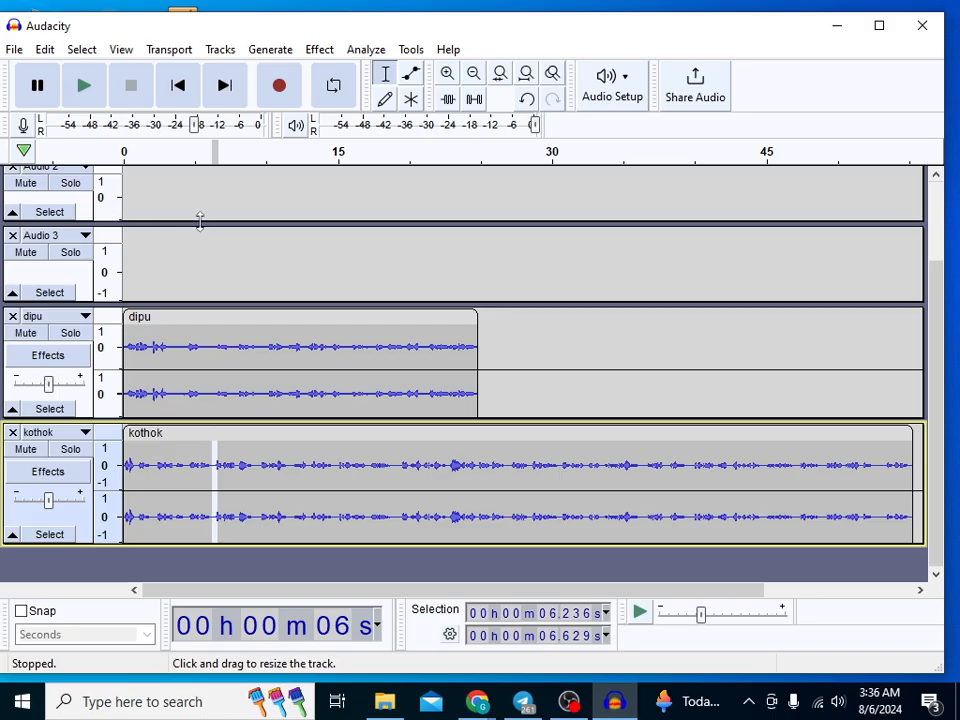
- Delete the three empty mono tracks Audio 1, Audio 2 and Audio 3, keeping the dipu and kothok tracks
scroll(205, 249, "up", 3)
scroll(206, 265, "down", 3)
scroll(206, 267, "up", 3)
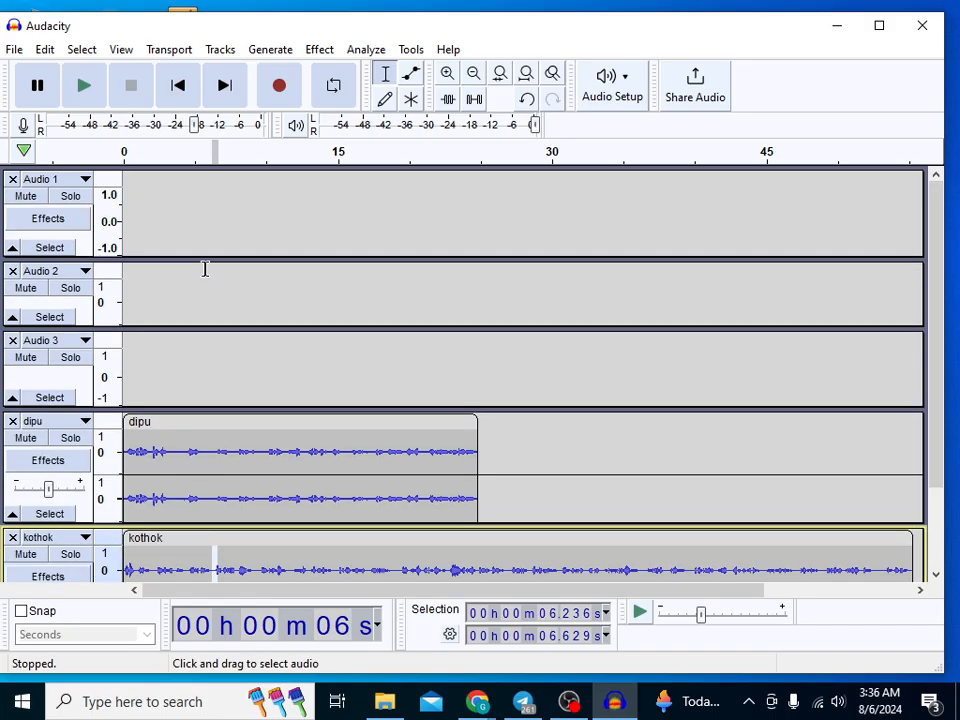
left_click(13, 341)
left_click(13, 271)
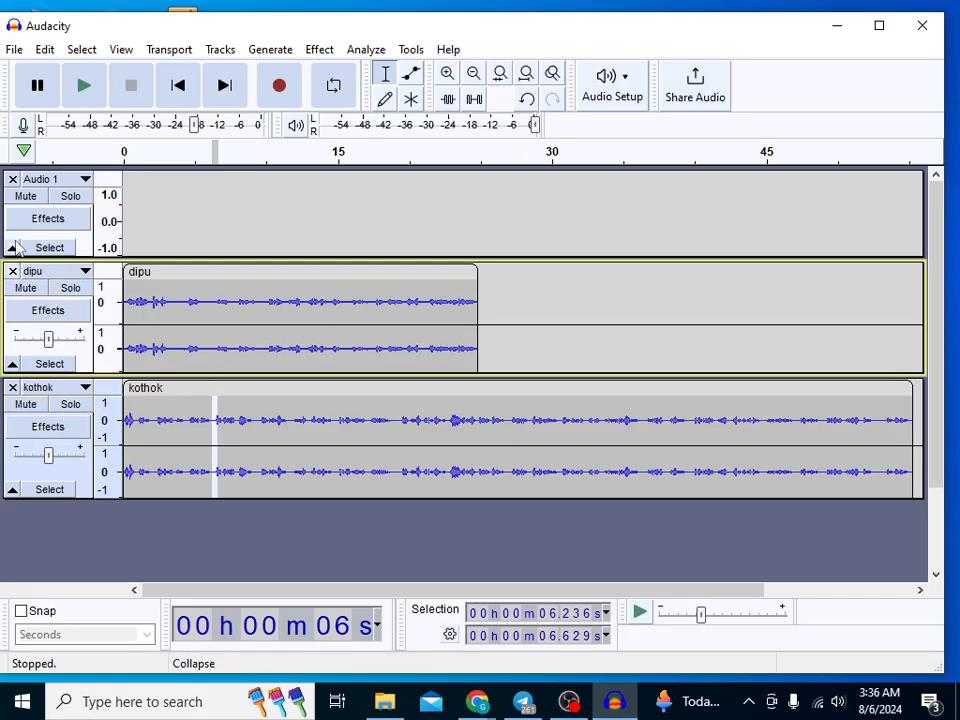
left_click(13, 180)
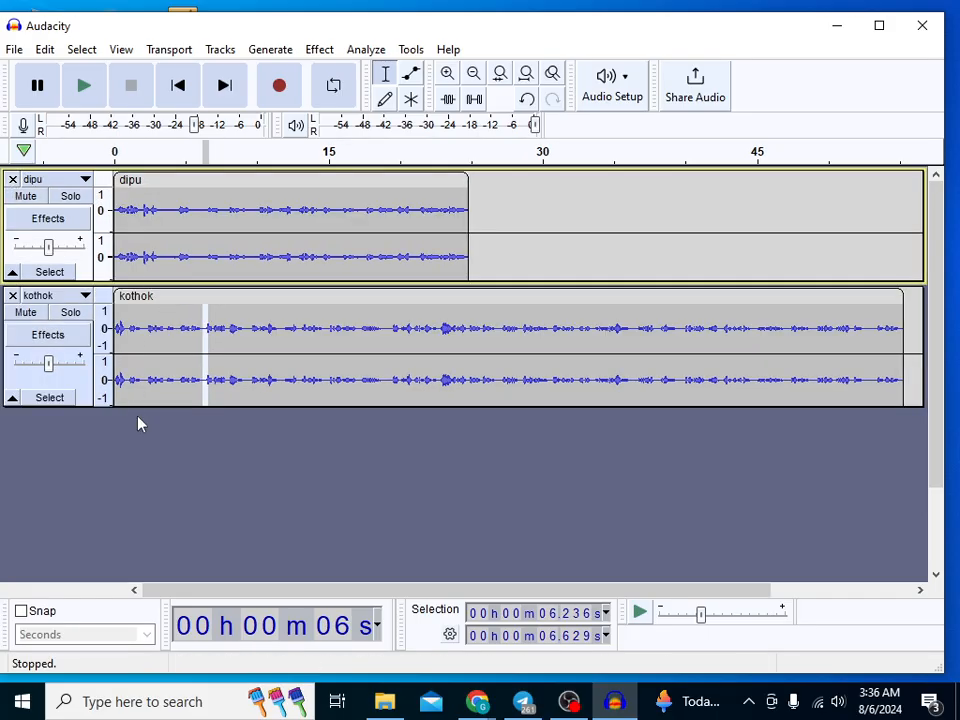
- Import the subas recording from the RRr folder below the kothok track and reduce its track height
left_click(384, 702)
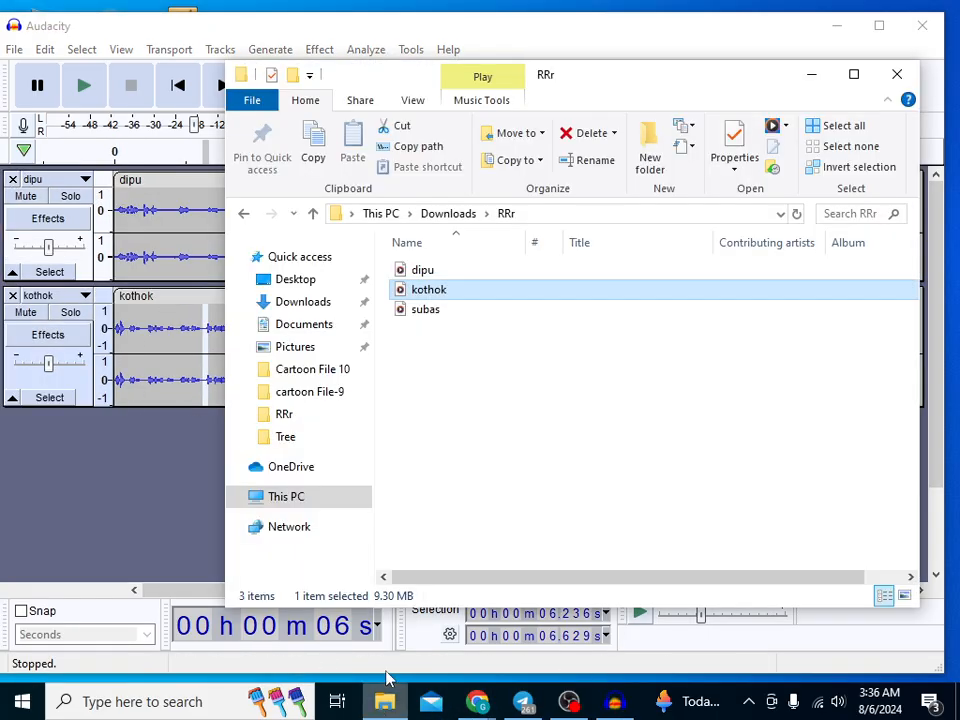
left_click(442, 274)
left_click_drag(343, 344, 433, 271)
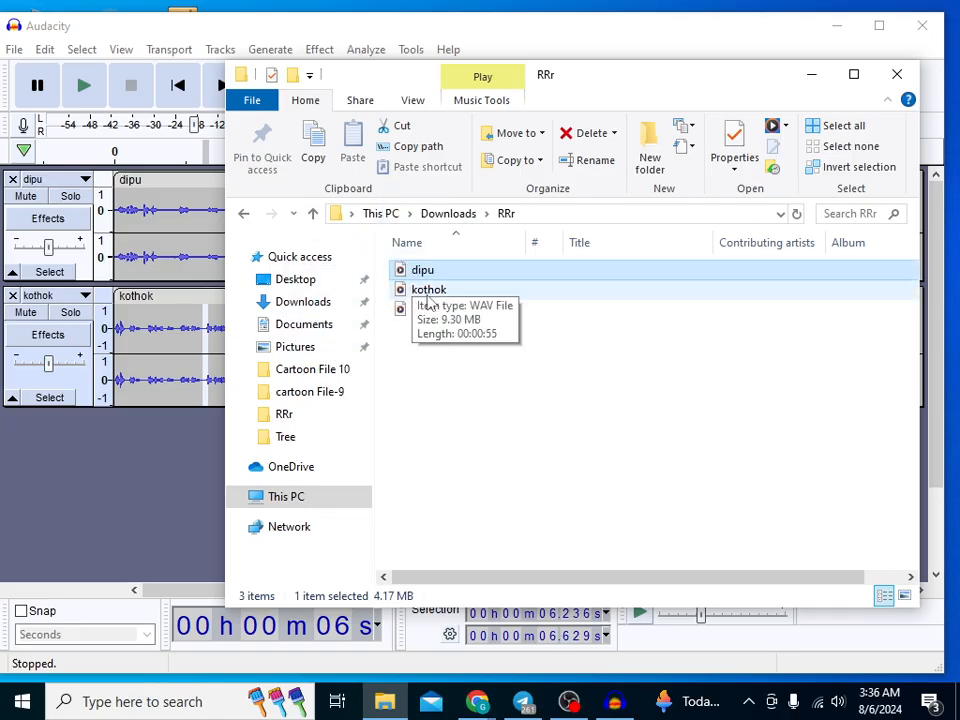
left_click(394, 376)
left_click_drag(433, 318, 175, 490)
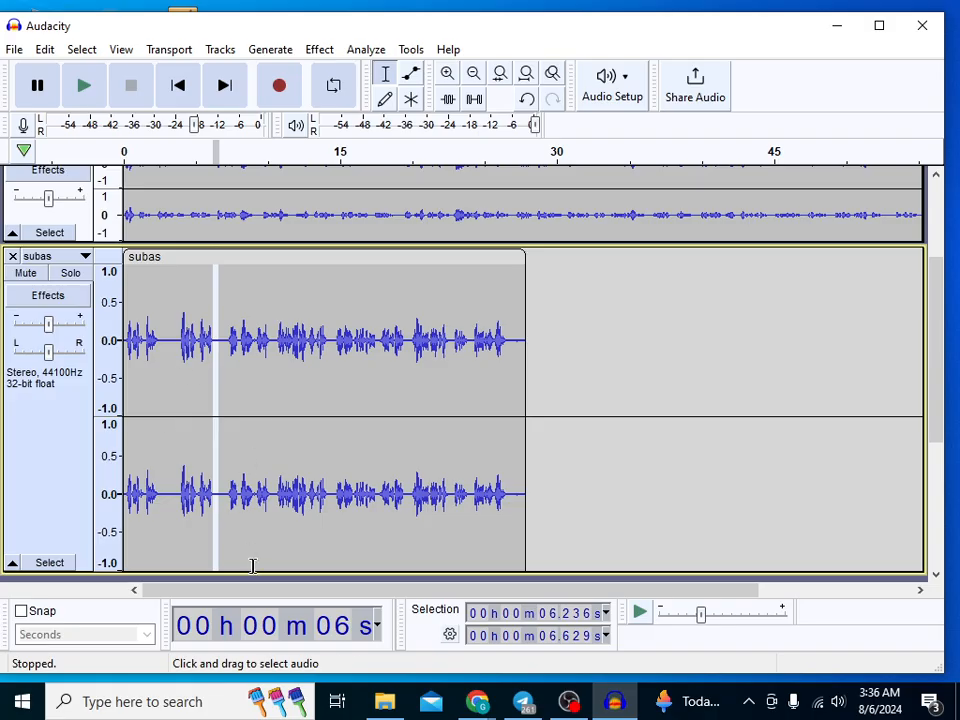
left_click_drag(250, 500, 254, 337)
left_click_drag(273, 540, 265, 383)
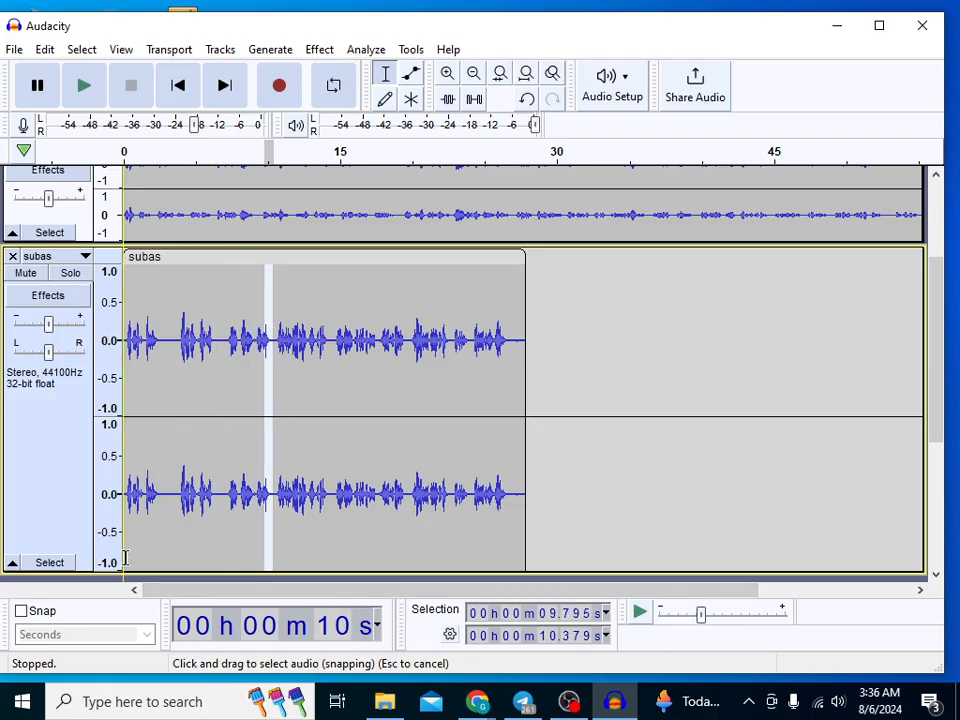
left_click_drag(127, 570, 150, 344)
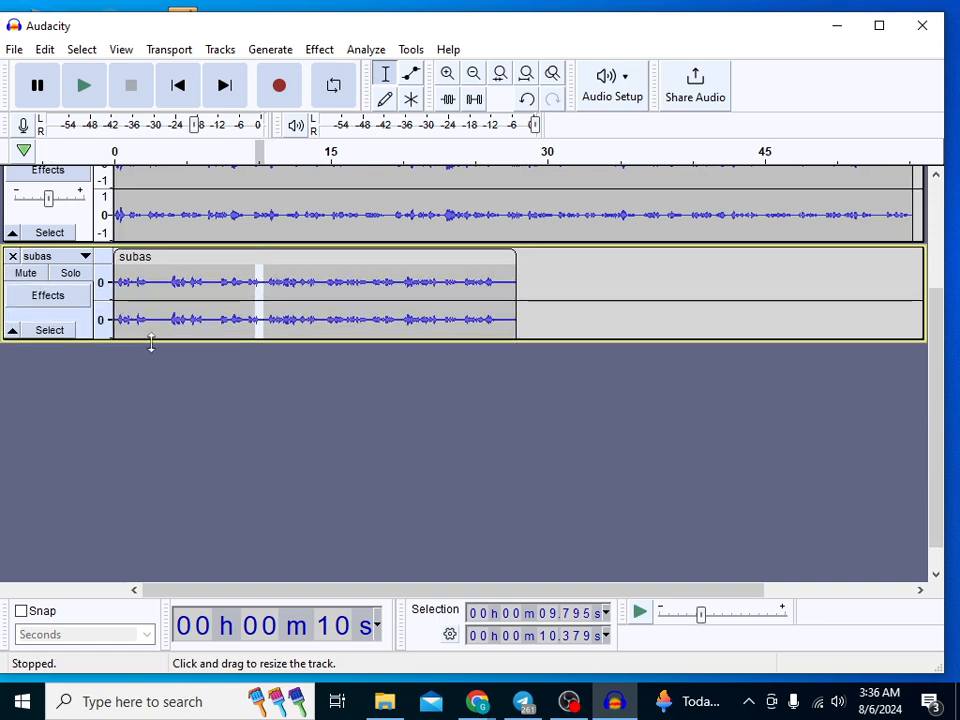
- Move the dipu and subas clips along the timeline so both start at about 23.7 seconds
scroll(197, 388, "up", 3)
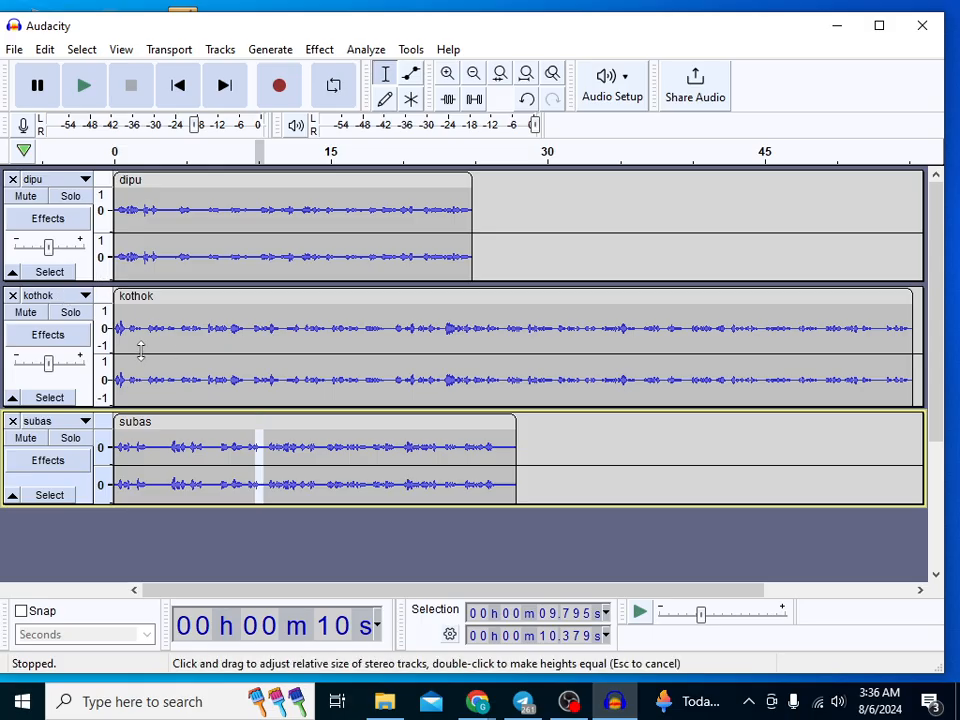
left_click_drag(141, 179, 429, 201)
left_click_drag(164, 423, 500, 425)
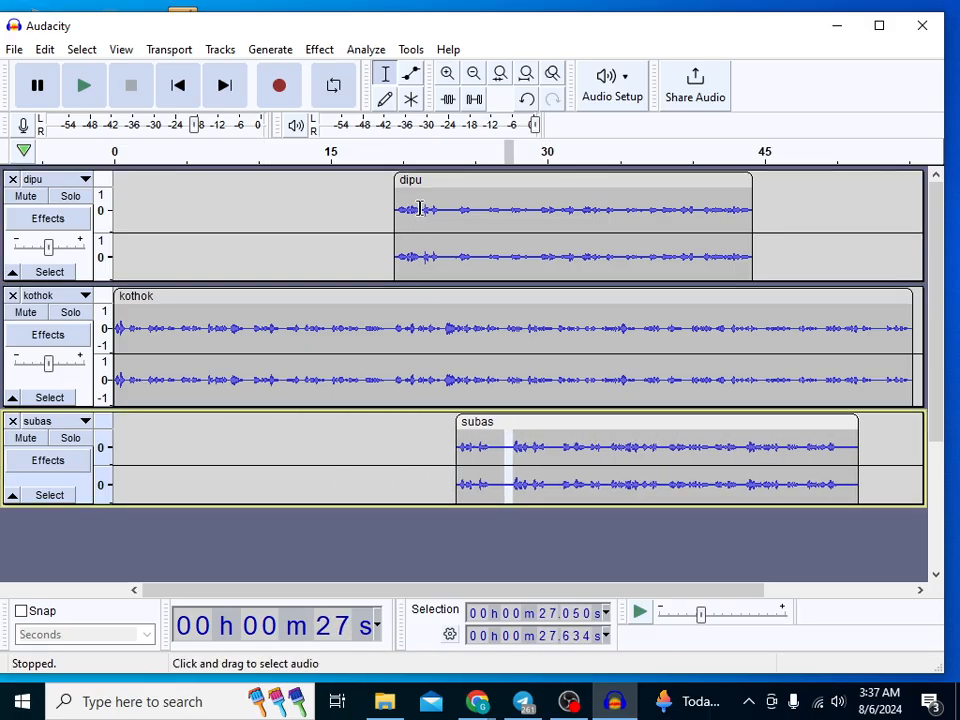
left_click_drag(422, 178, 486, 186)
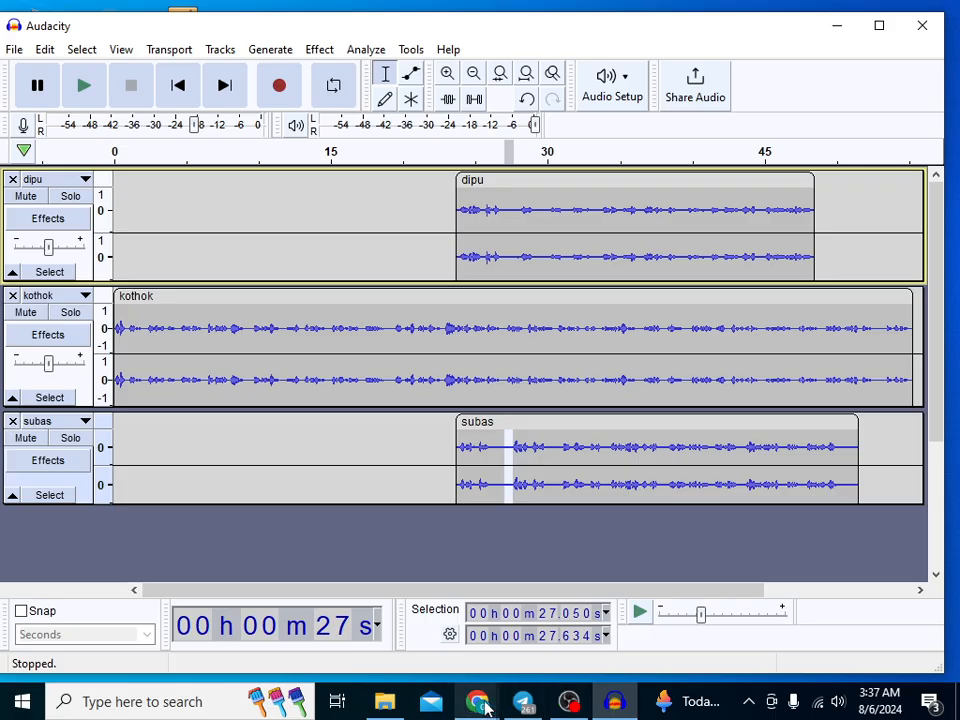
- Bring up the script in Chrome beside the track names and review the order of the opening narration and dialogue
mouse_move(487, 707)
left_click(388, 606)
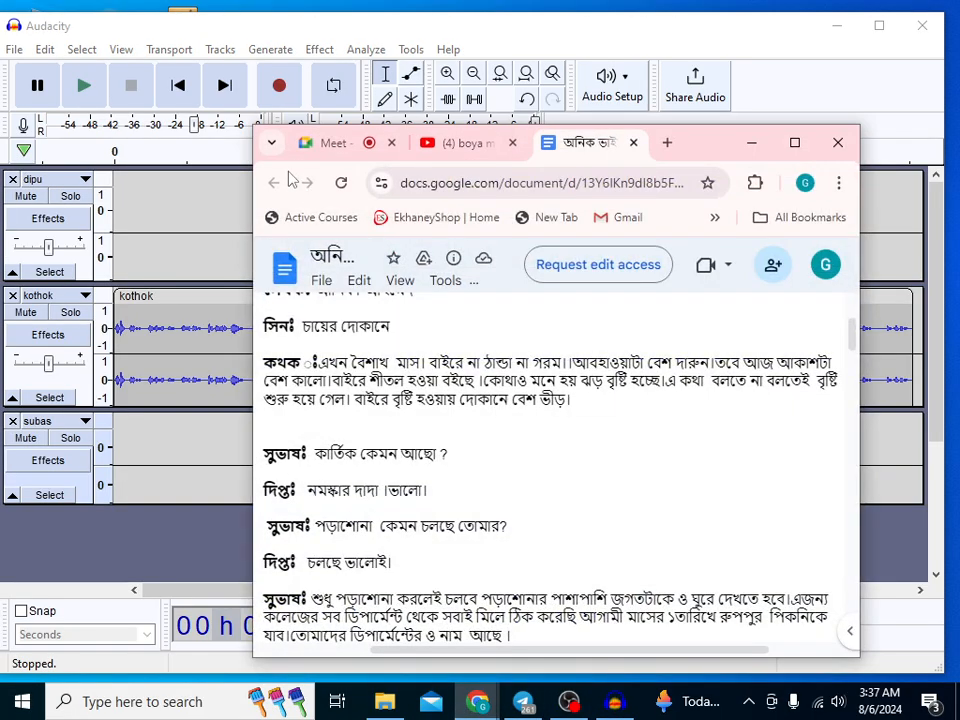
left_click_drag(712, 143, 775, 177)
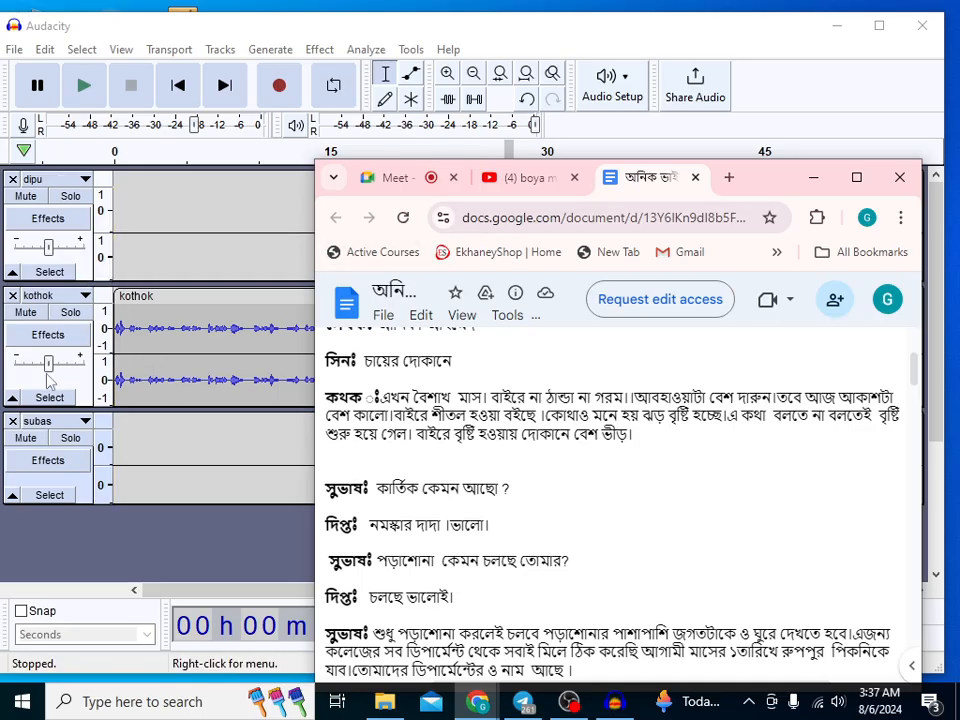
left_click(117, 549)
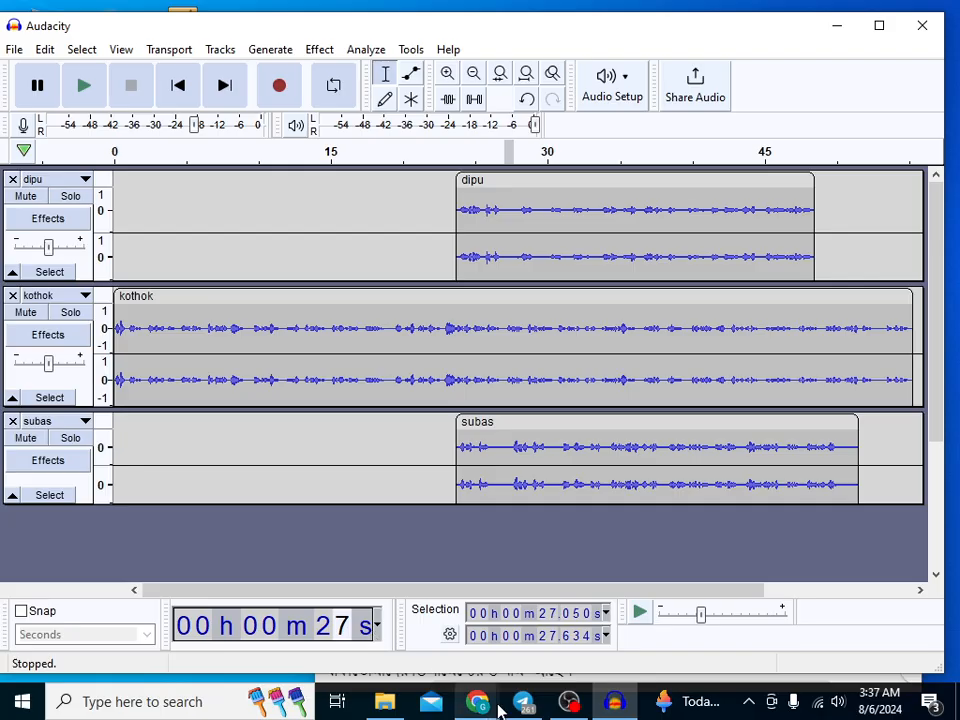
mouse_move(474, 708)
left_click(365, 560)
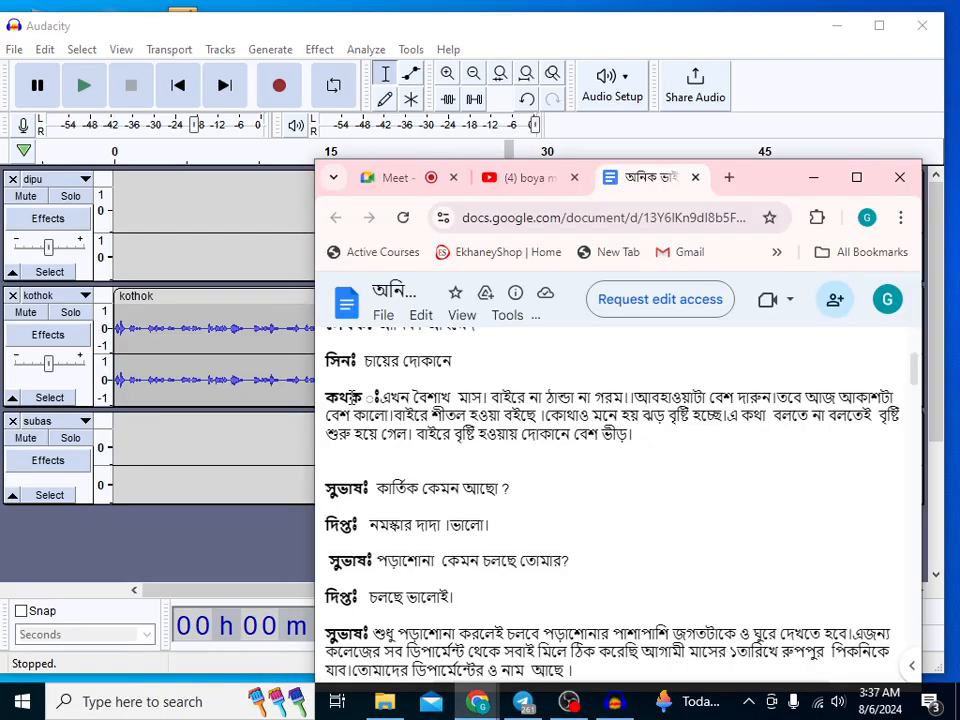
- Play the project from near the start to hear the kothok narration, and pause at about 23 seconds
left_click(86, 90)
left_click(86, 90)
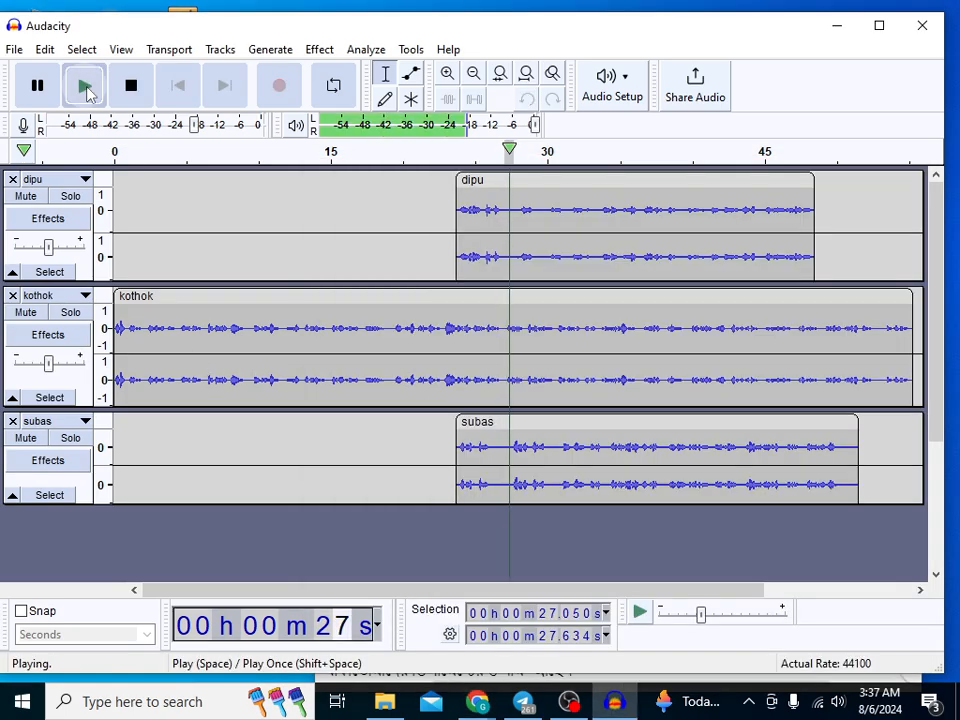
left_click(122, 152)
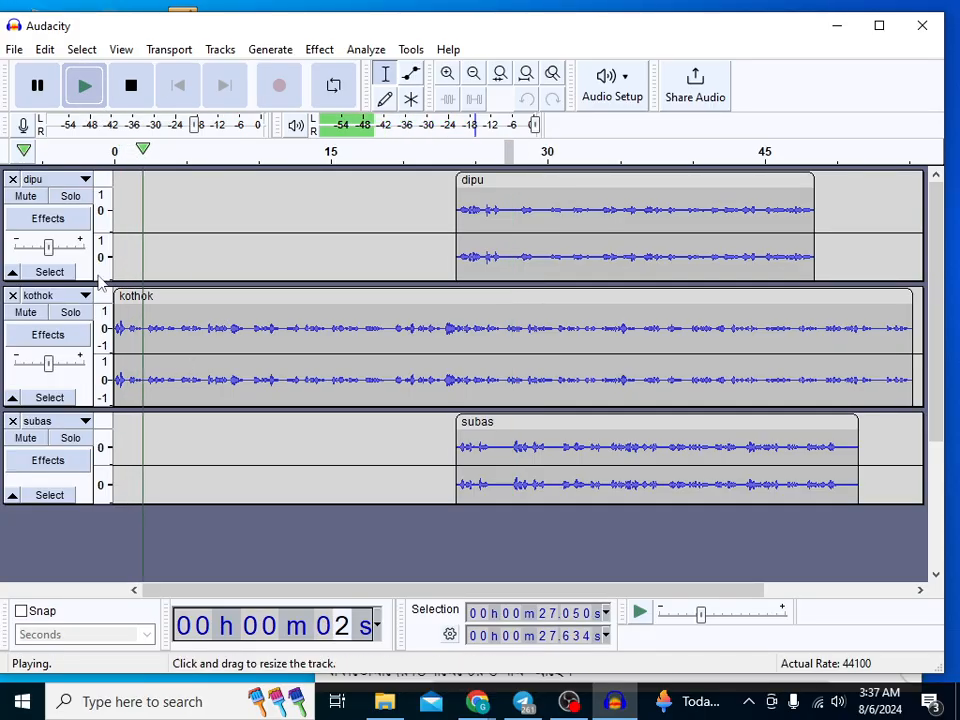
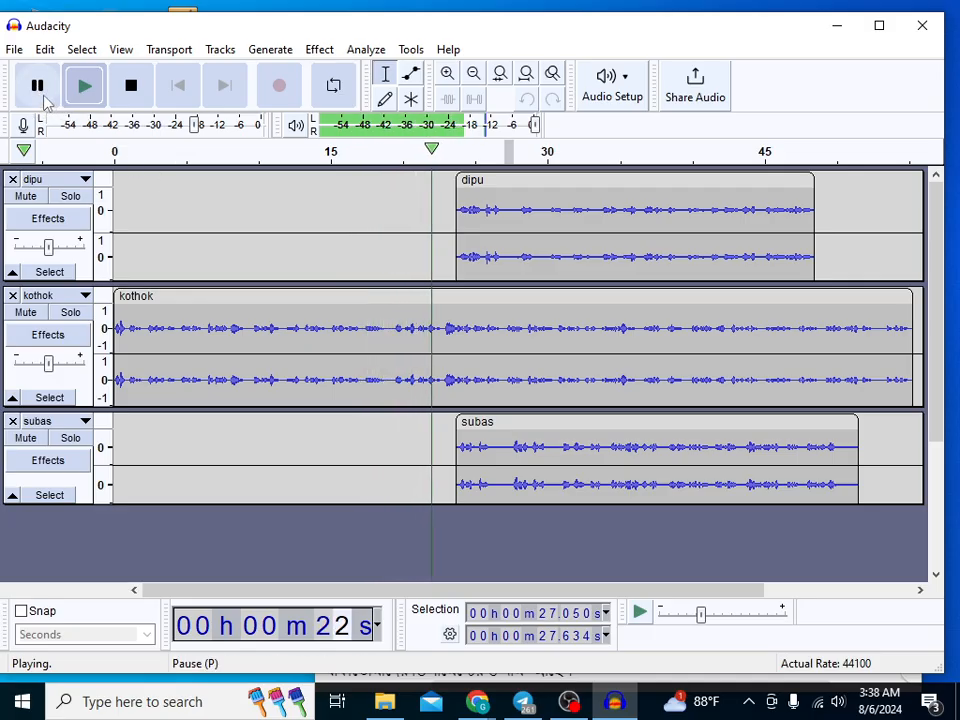
left_click(39, 90)
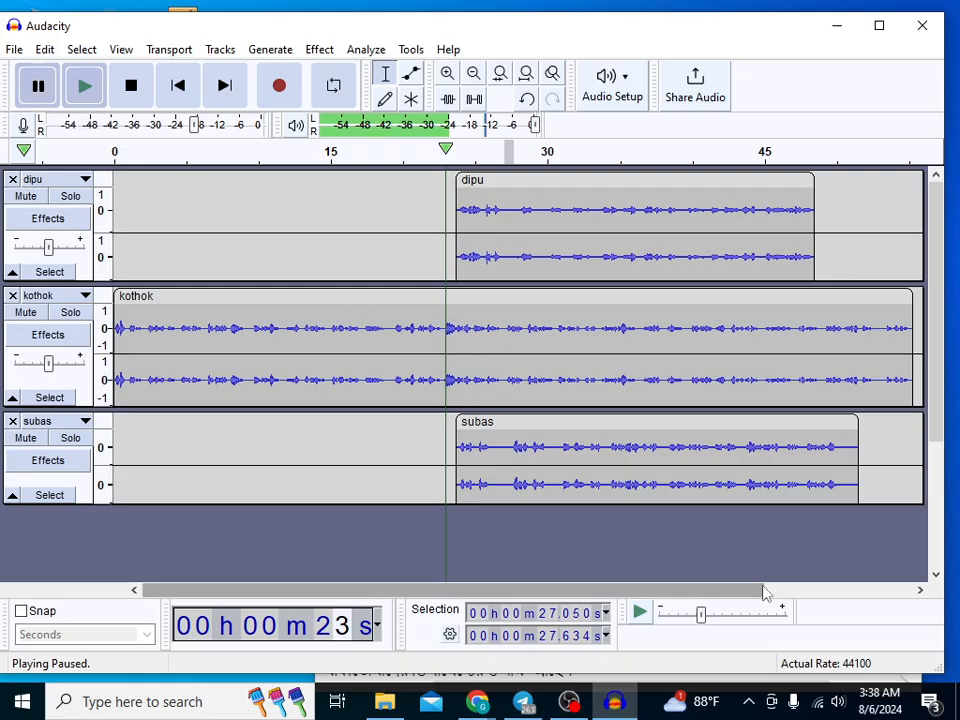
- Locate the pause just before 23 seconds in the kothok clip and check the end of the opening narration in the script
left_click(920, 590)
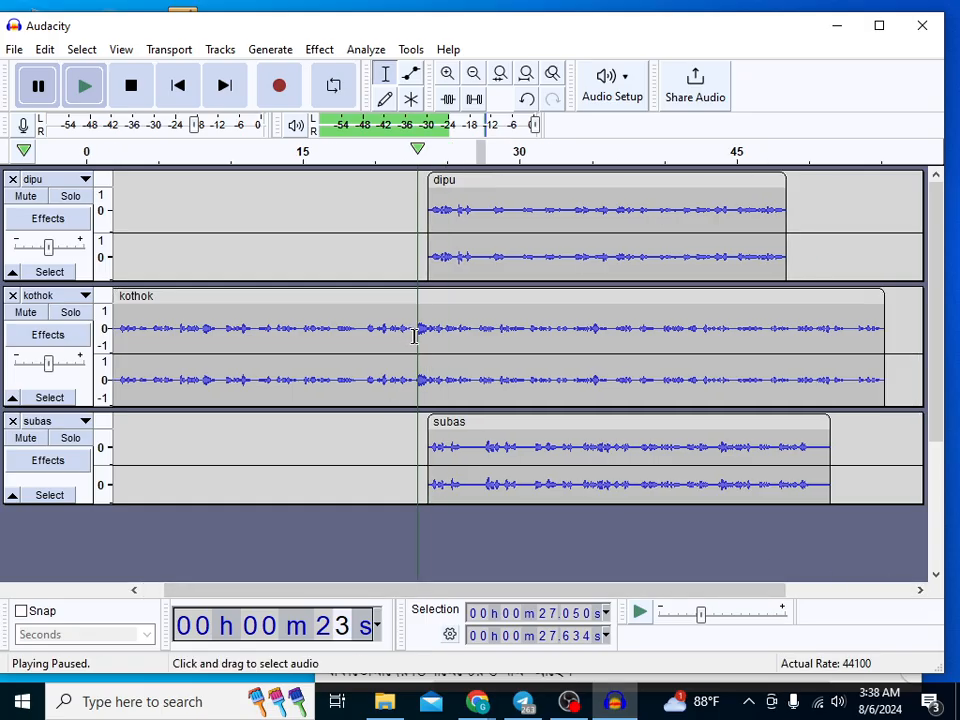
key("ctrl+1")
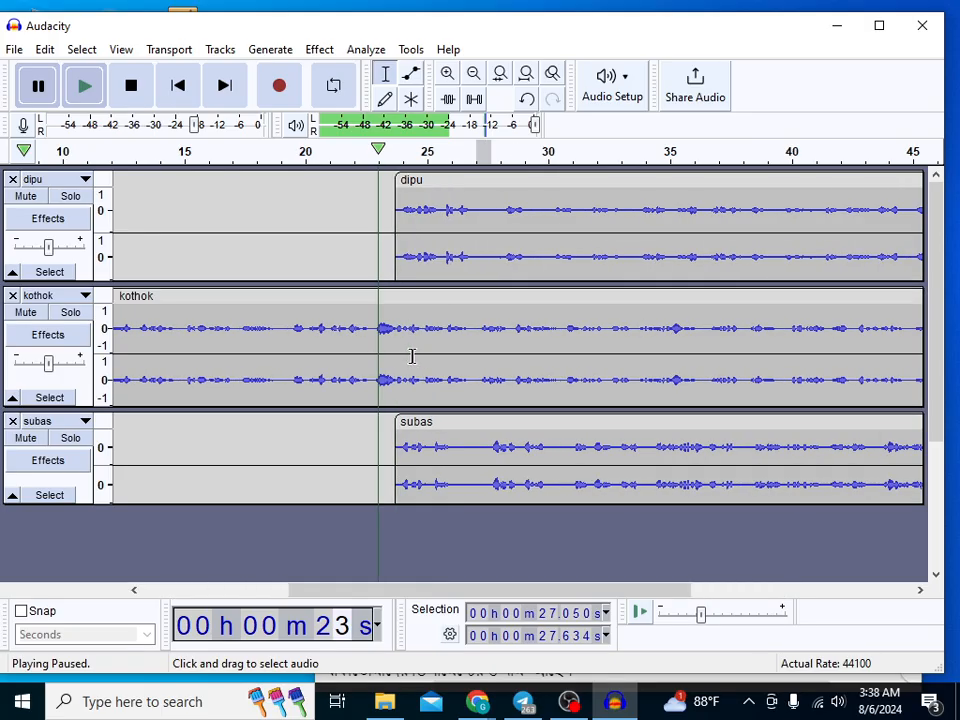
key("ctrl+1")
key("ctrl+1")
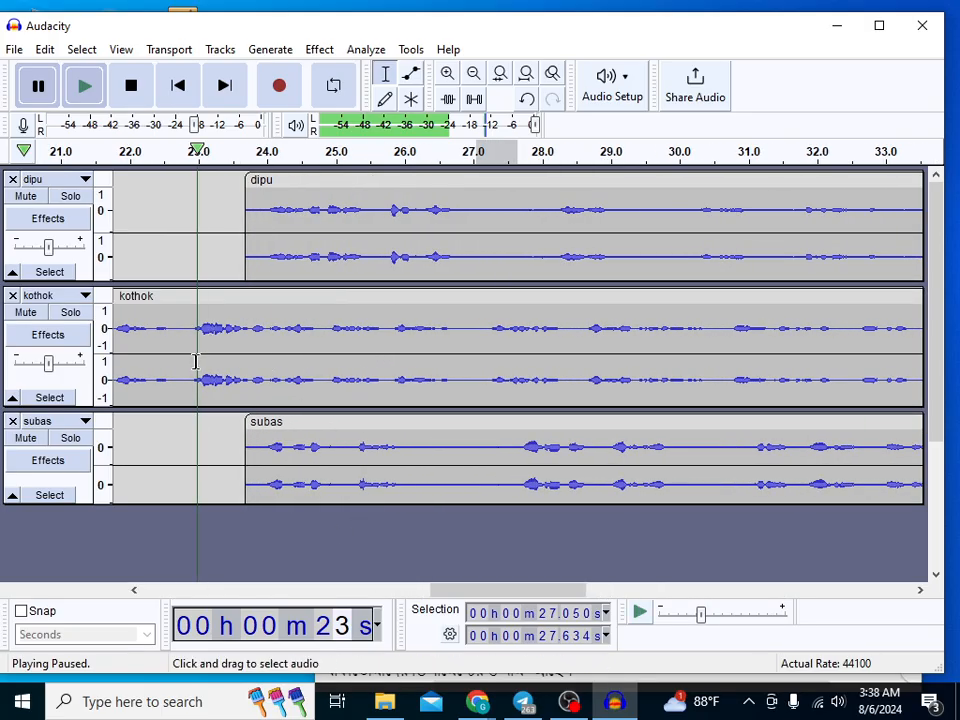
scroll(196, 360, "down", 1)
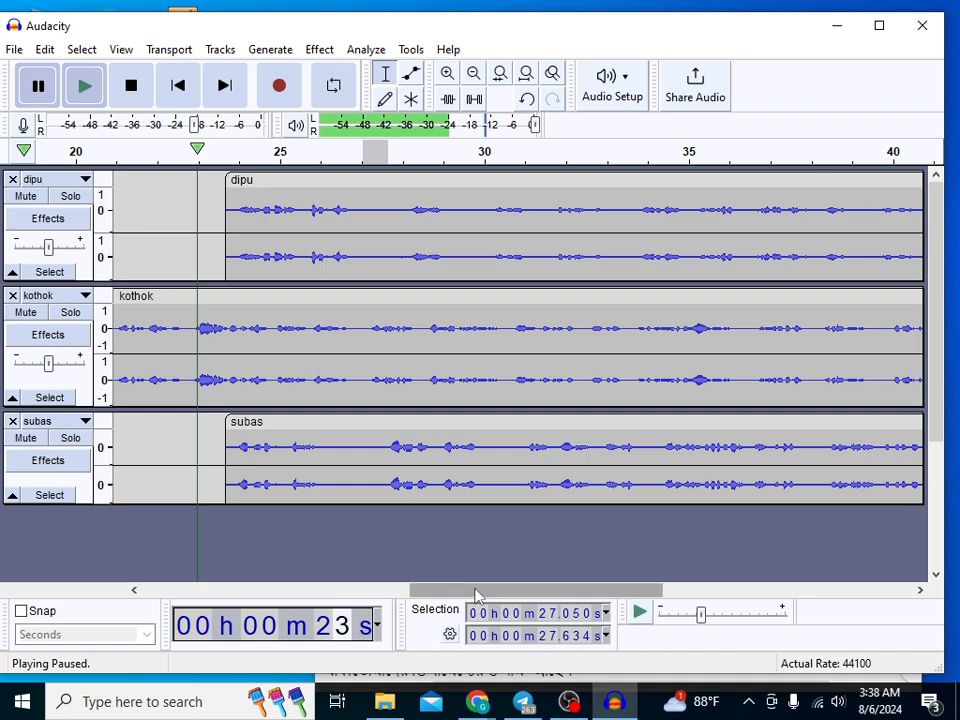
left_click_drag(476, 594, 435, 594)
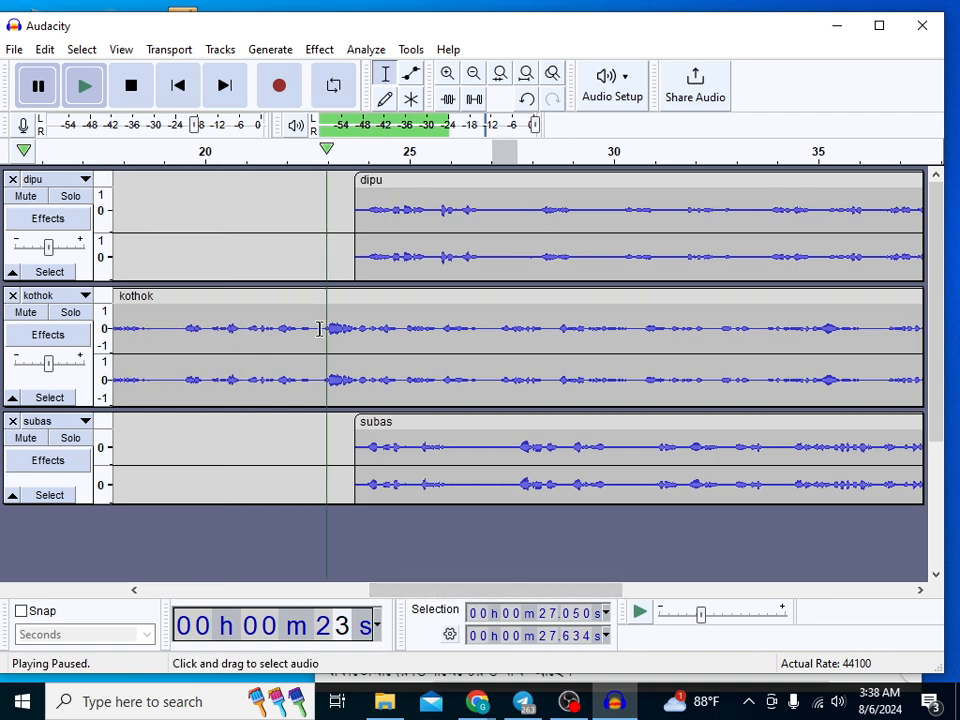
left_click(319, 335)
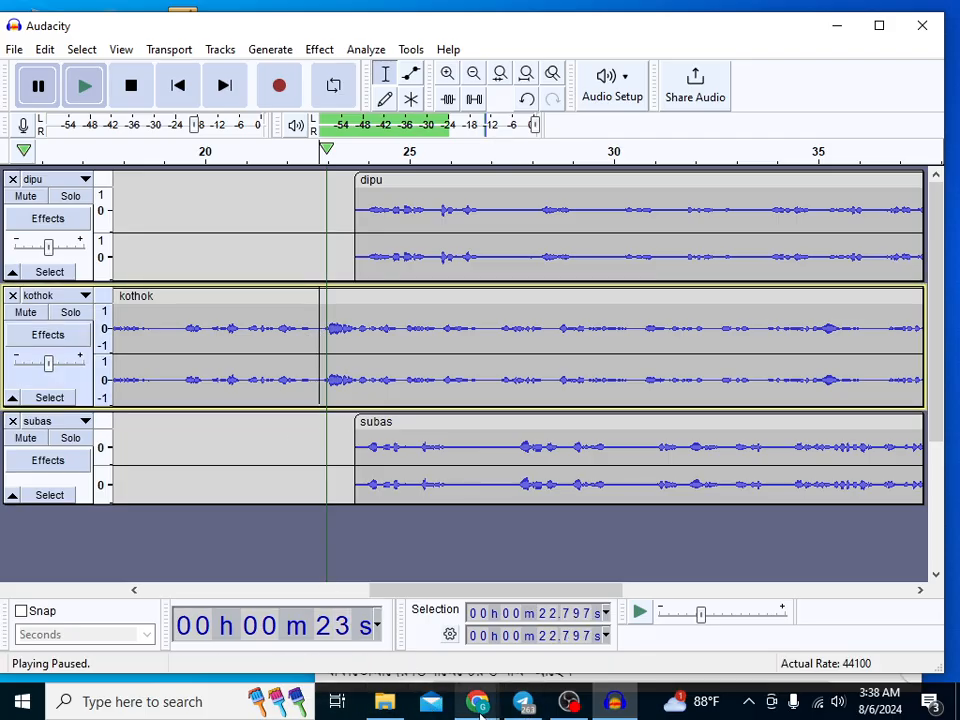
mouse_move(477, 703)
left_click(375, 568)
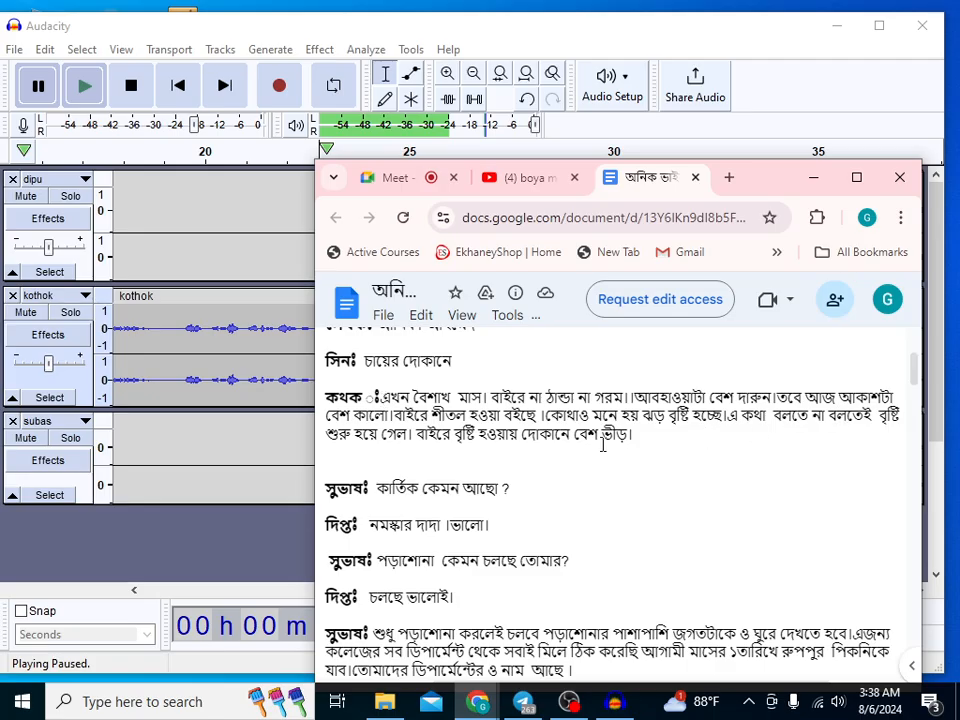
left_click(204, 526)
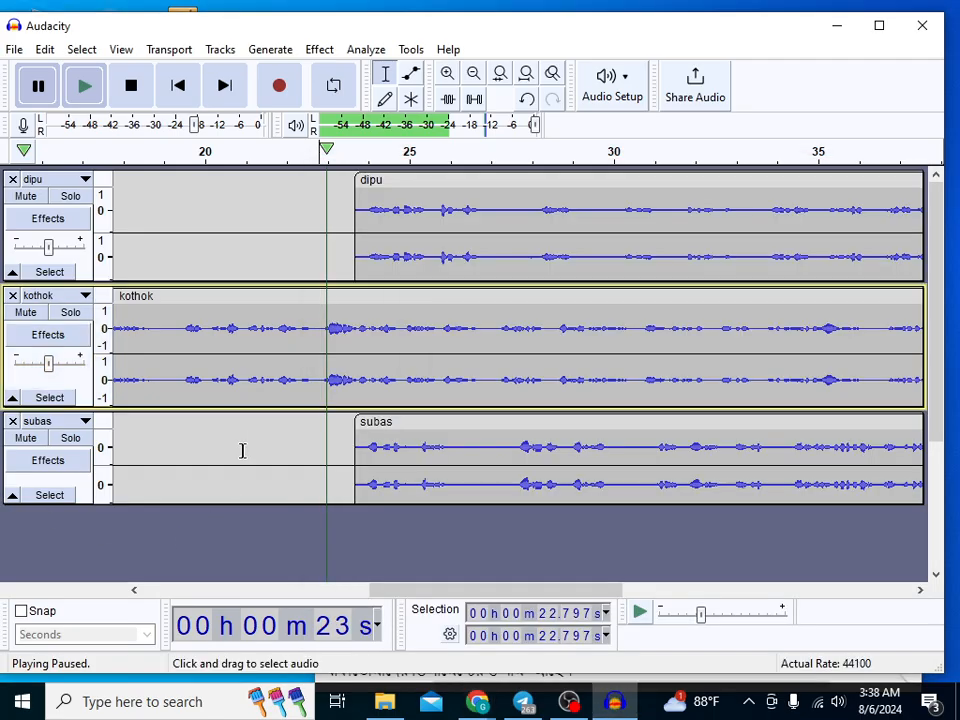
- Play the kothok clip from about 22.9 seconds and split it in the silence at about 22.77 seconds
left_click(324, 328)
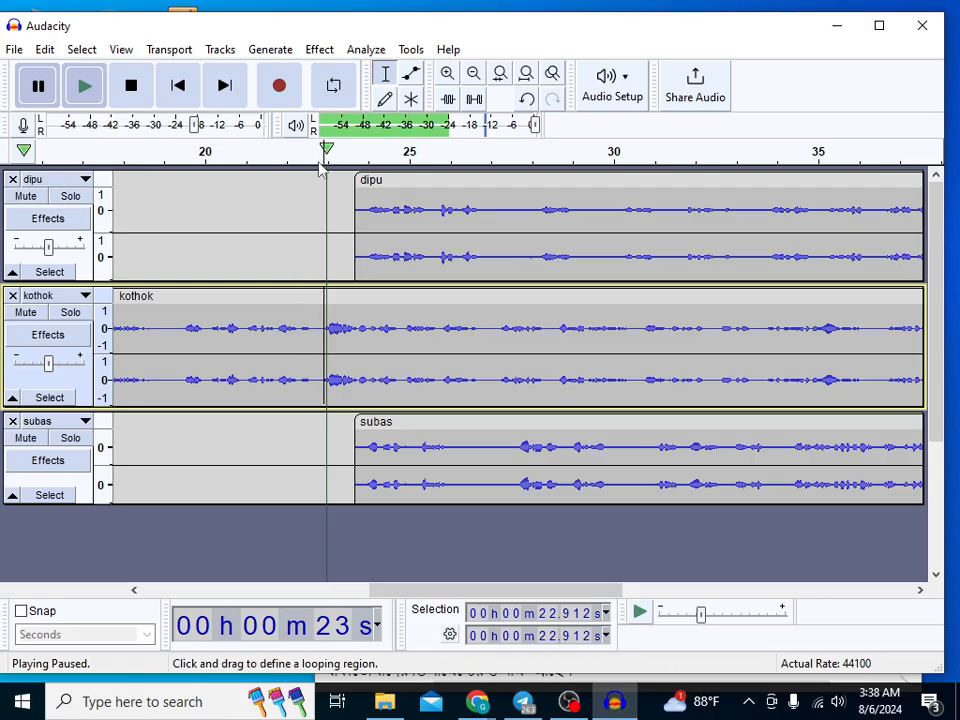
key("p")
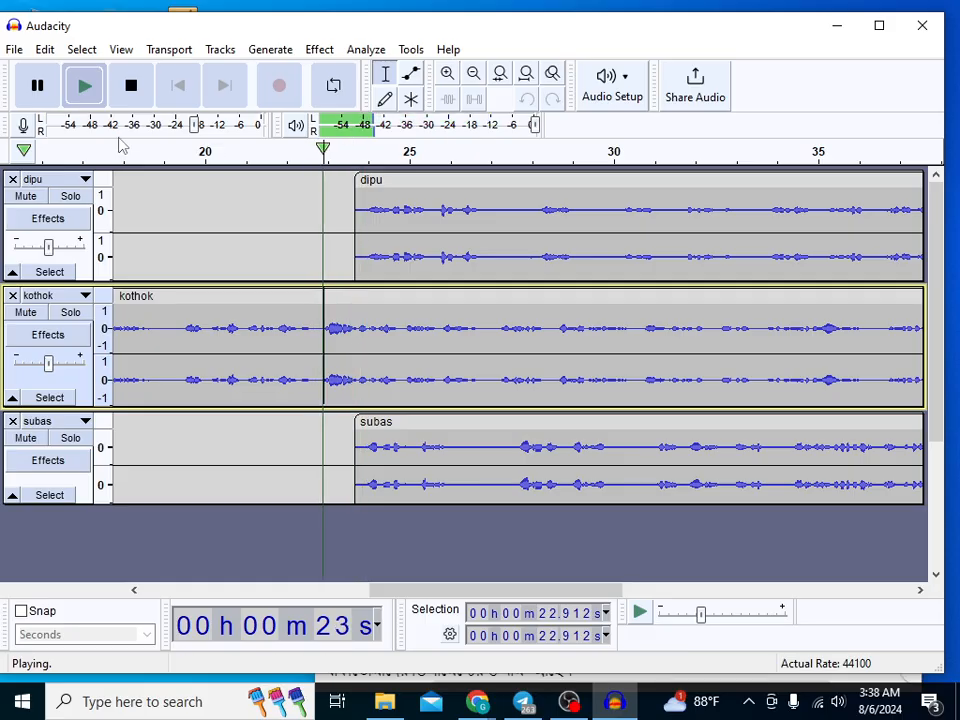
key("p")
left_click(312, 335)
left_click(318, 330)
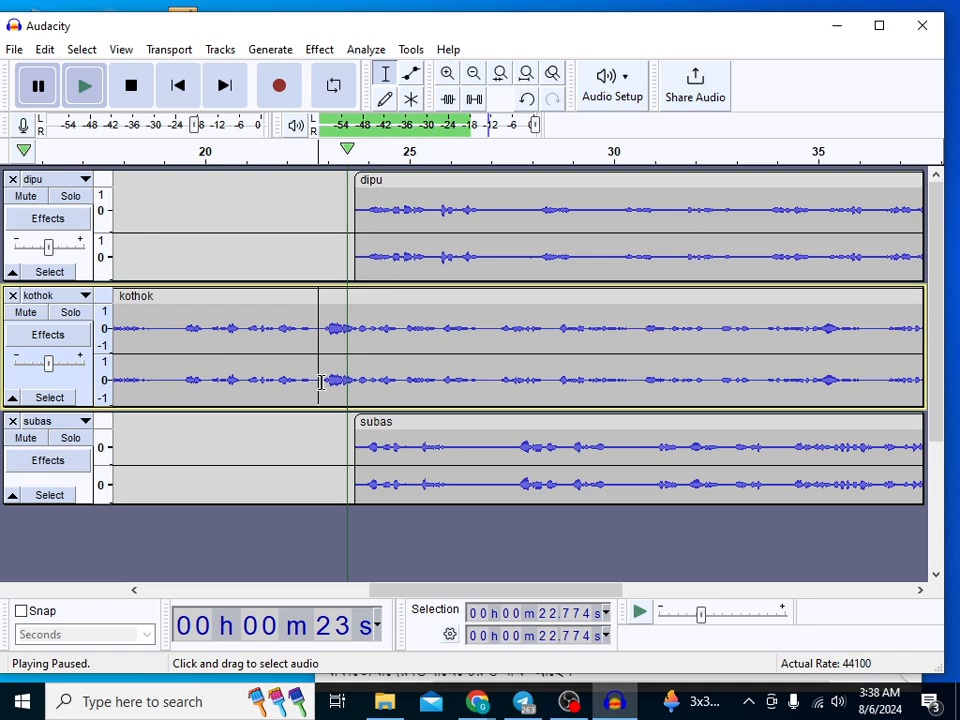
right_click(320, 345)
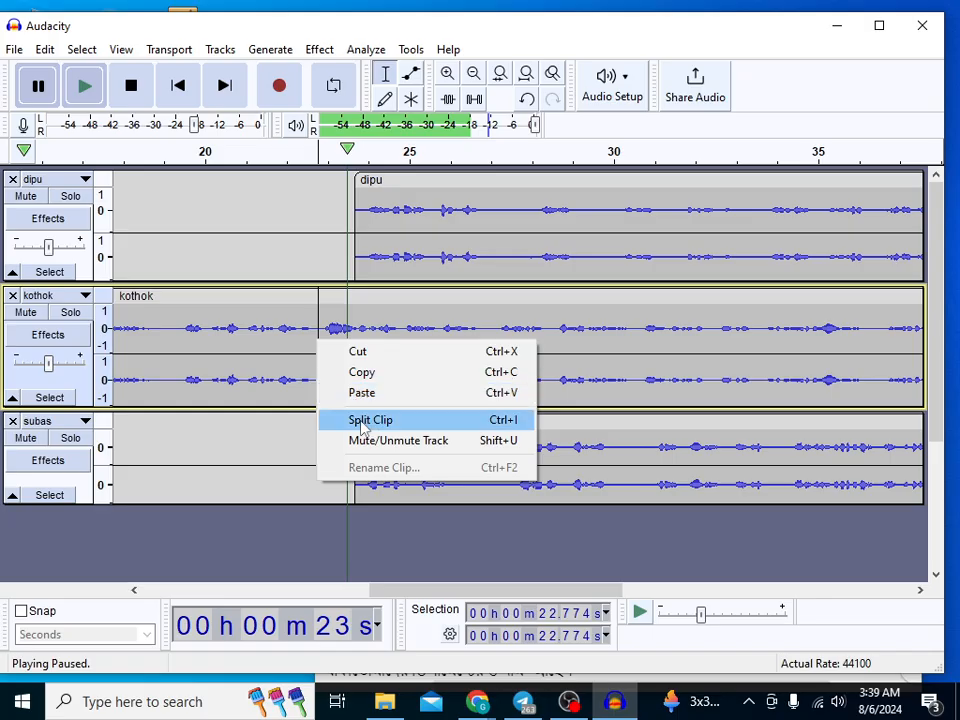
left_click(398, 428)
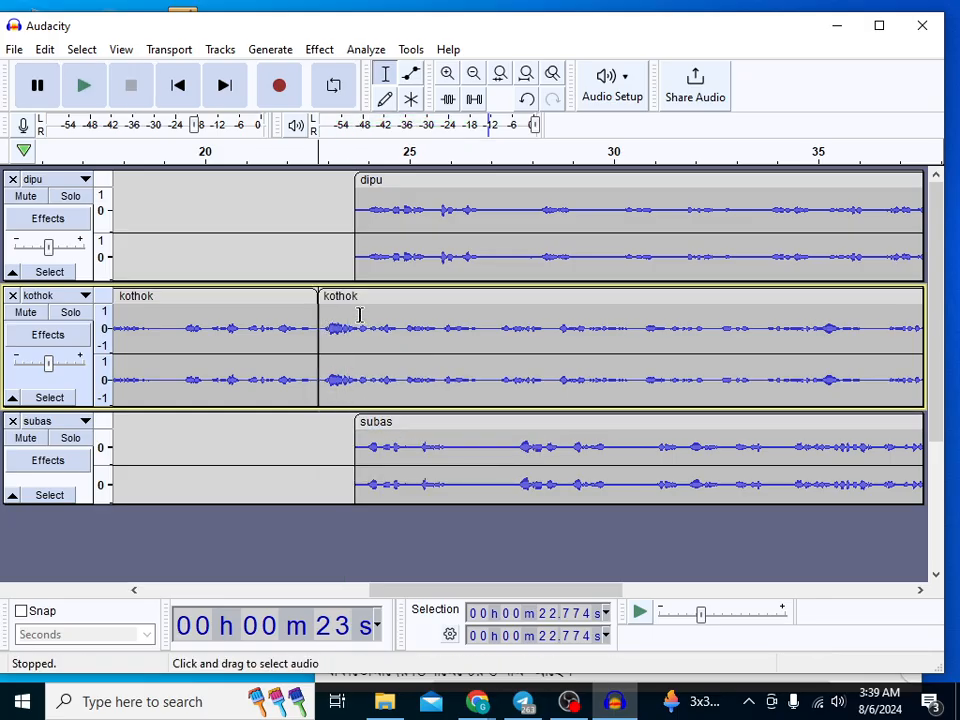
- Move the second kothok clip along its track to start at about 35.8 seconds, checking the script for the dialogue that follows the narration
left_click_drag(347, 298, 416, 298)
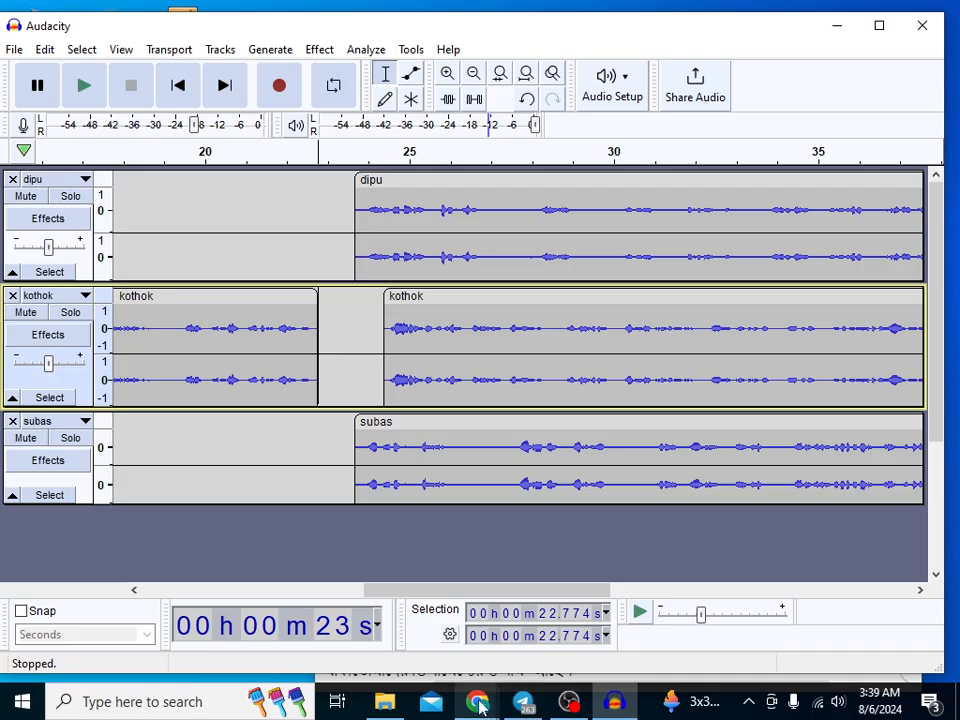
mouse_move(460, 685)
left_click(379, 622)
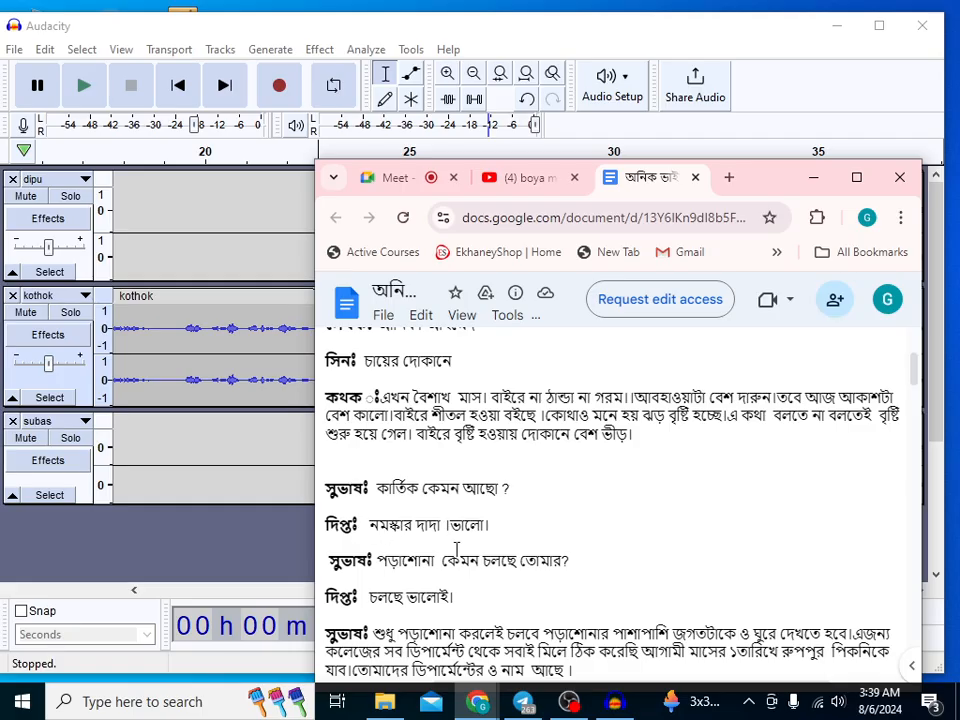
left_click(172, 545)
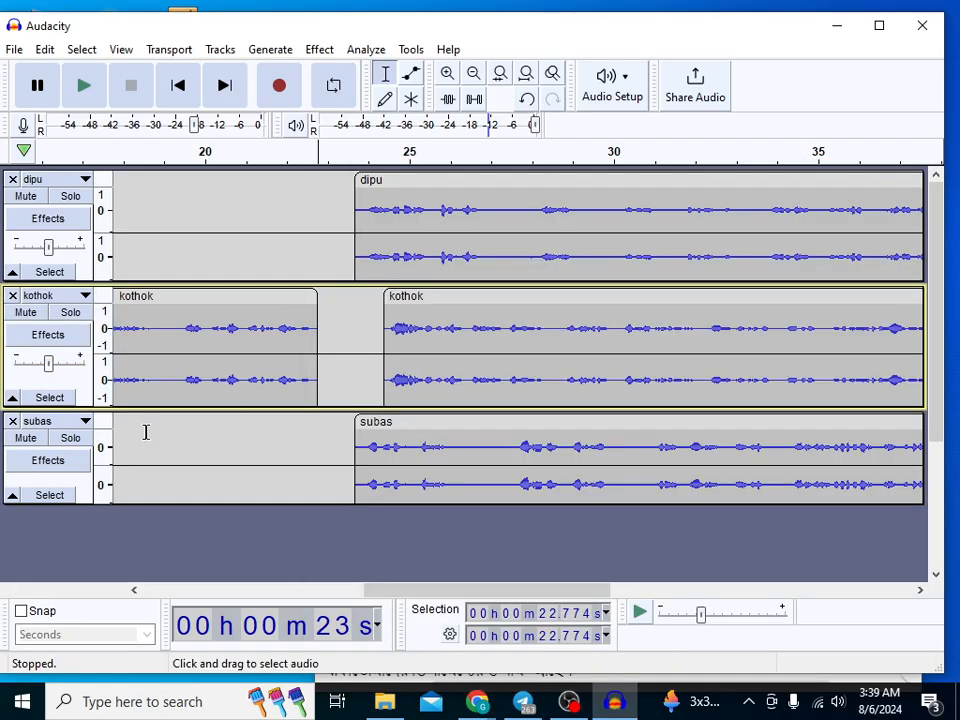
left_click_drag(425, 297, 893, 282)
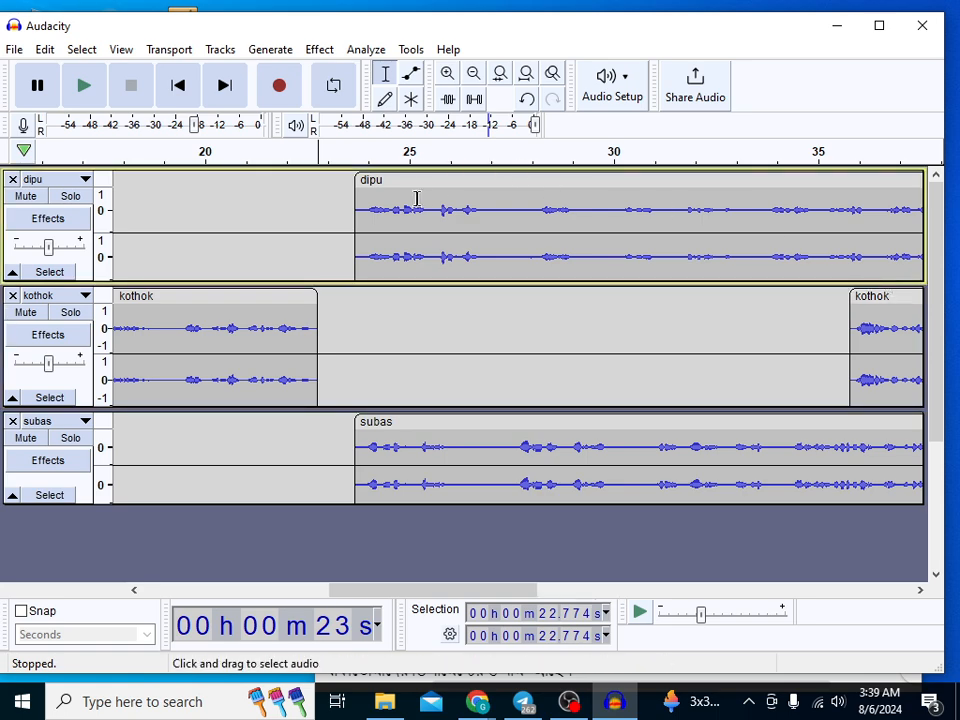
- Move the dipu clip to about 31.6 seconds and align the subas clip's start with the end of the first kothok clip
left_click_drag(403, 180, 730, 188)
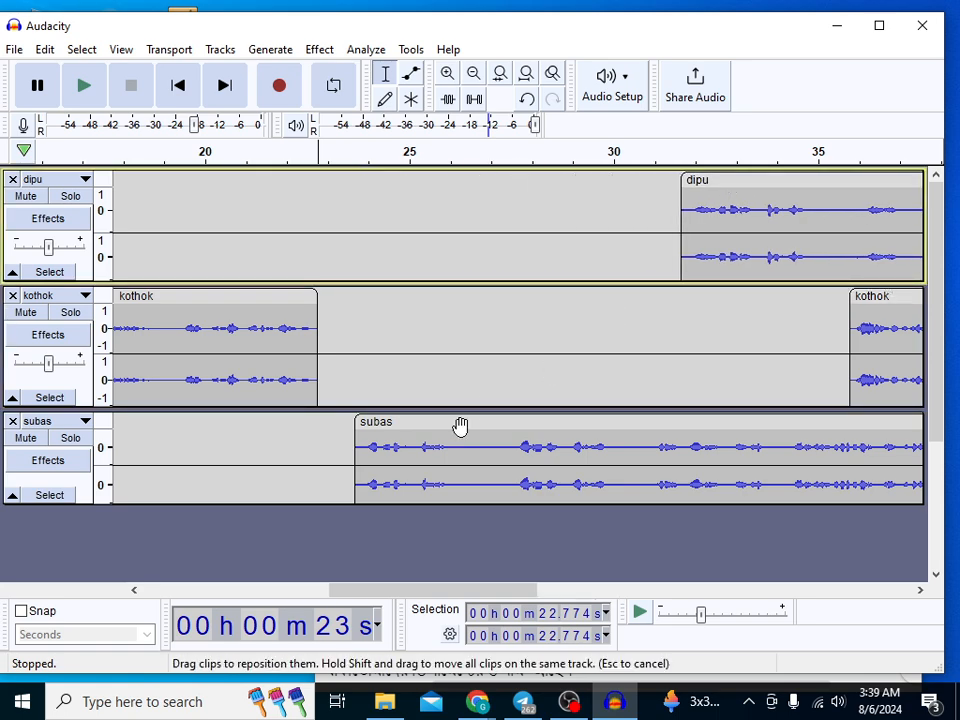
left_click_drag(411, 423, 379, 420)
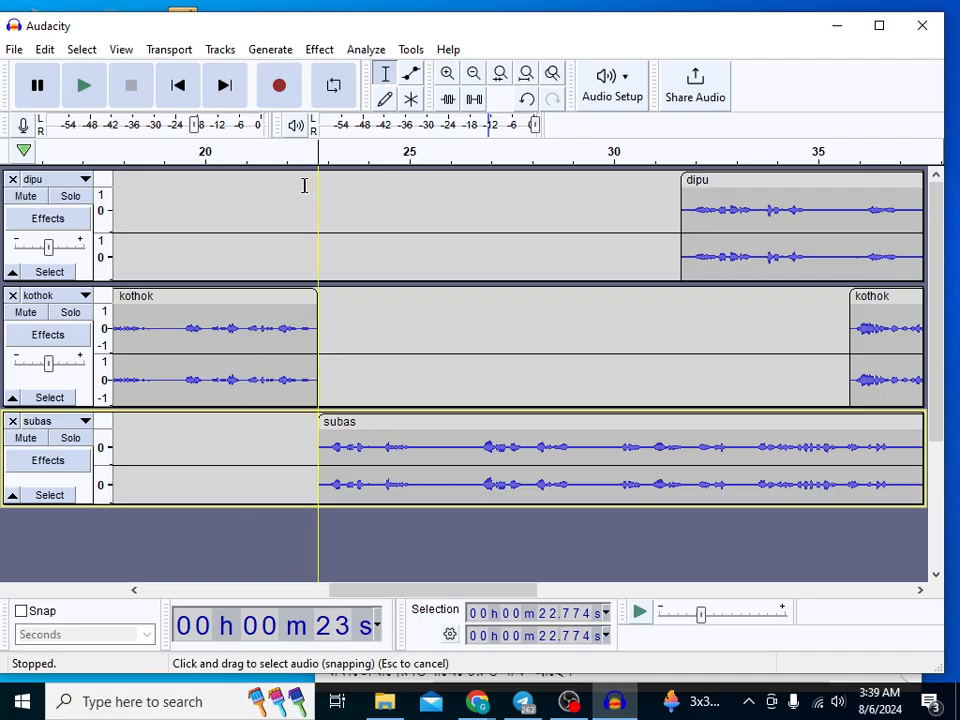
- Play the subas clip from its start to hear the first line, and split it at about 25.76 seconds
left_click(320, 152)
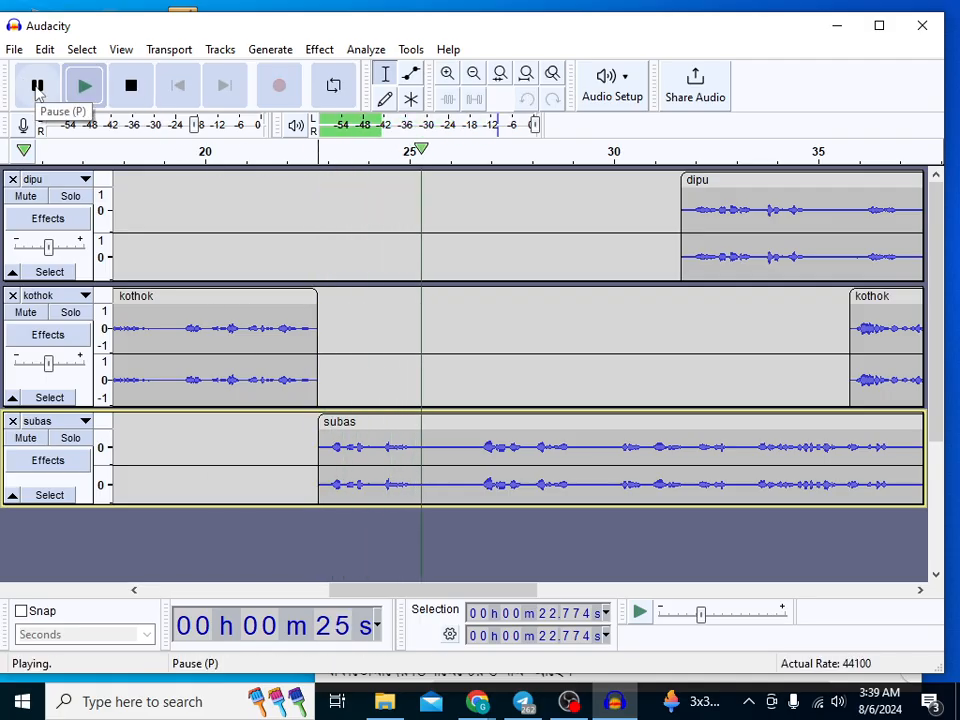
left_click(37, 87)
left_click(440, 450)
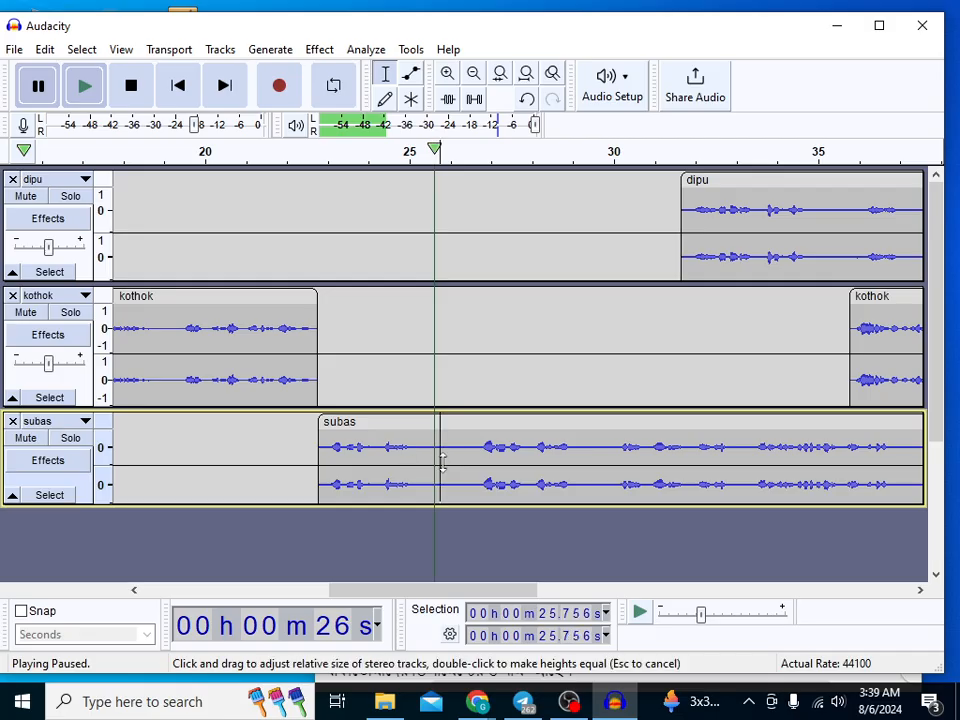
right_click(440, 465)
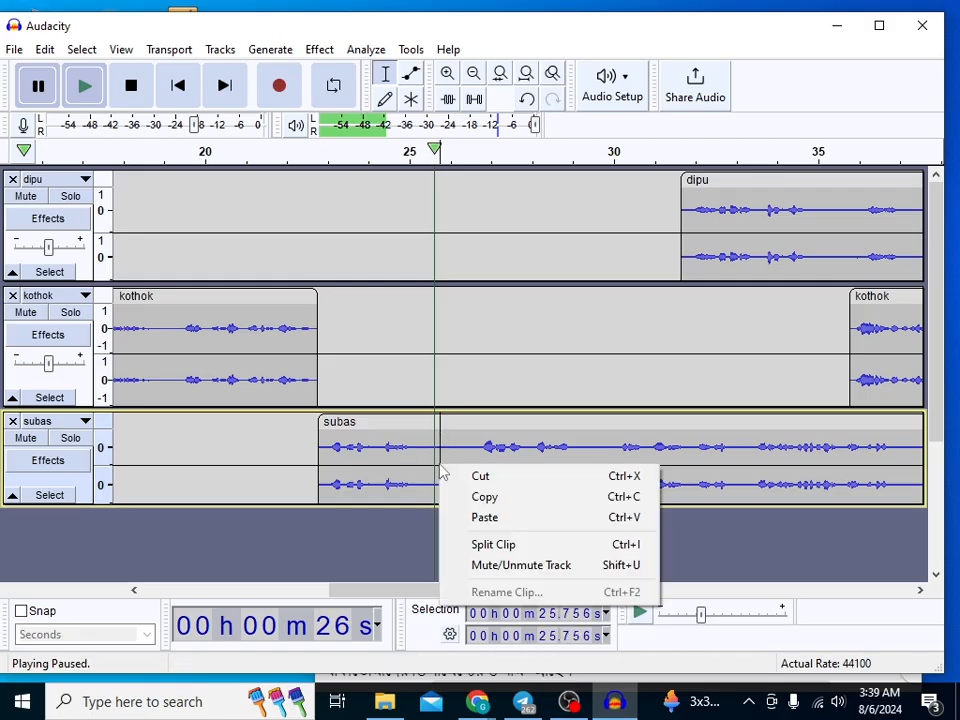
left_click(492, 546)
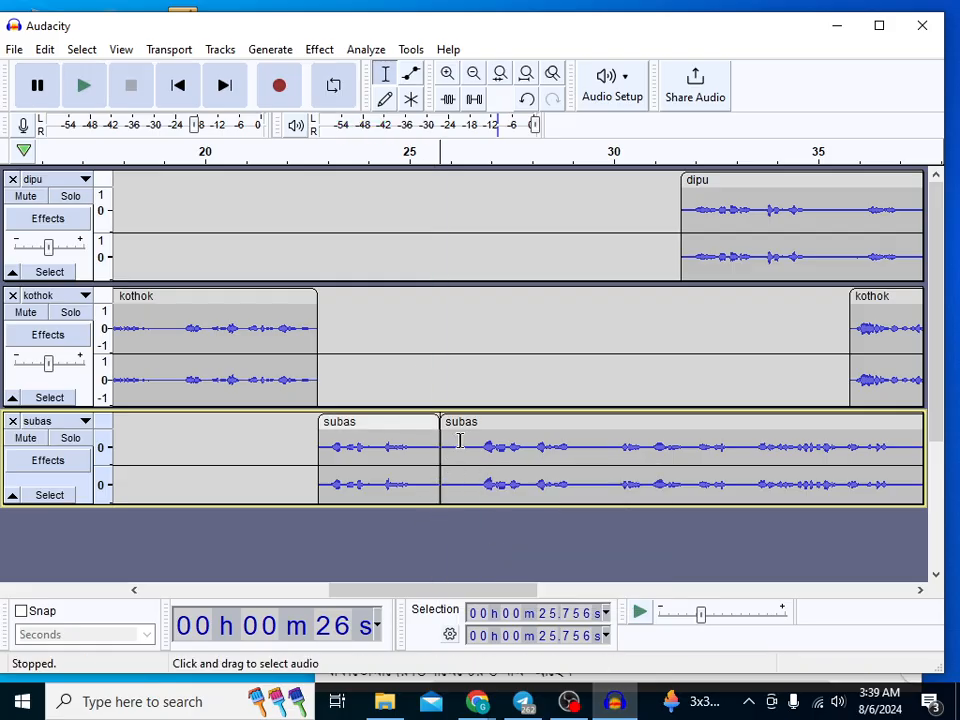
- Move the second subas clip to about 29.2 seconds and align the dipu clip's start with the first subas clip's end, checking the script order
left_click_drag(465, 424, 606, 431)
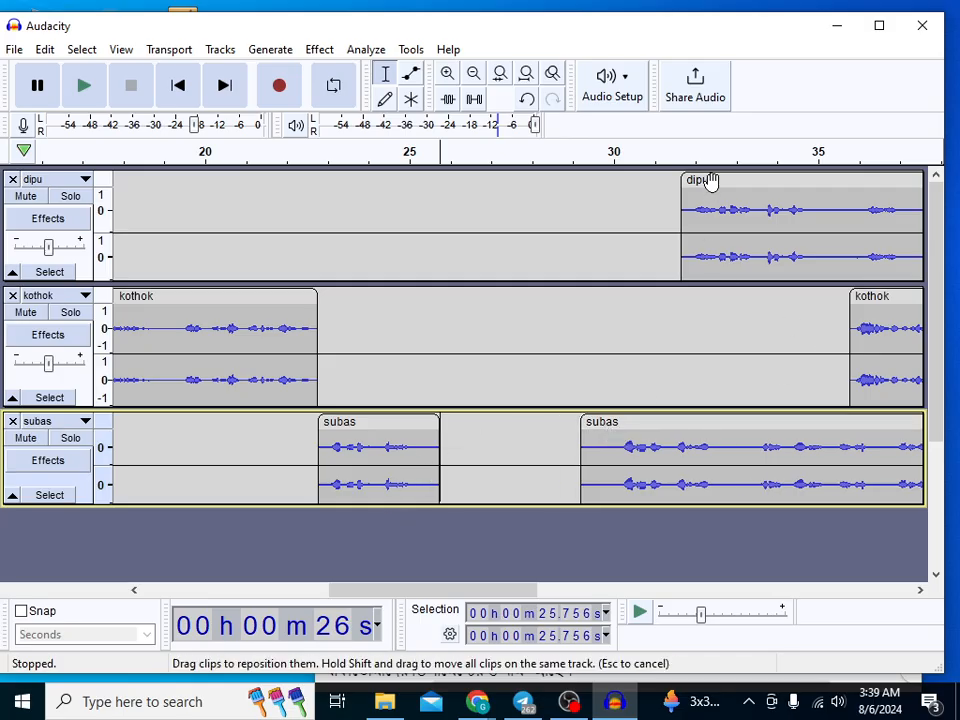
left_click_drag(705, 182, 470, 204)
mouse_move(477, 701)
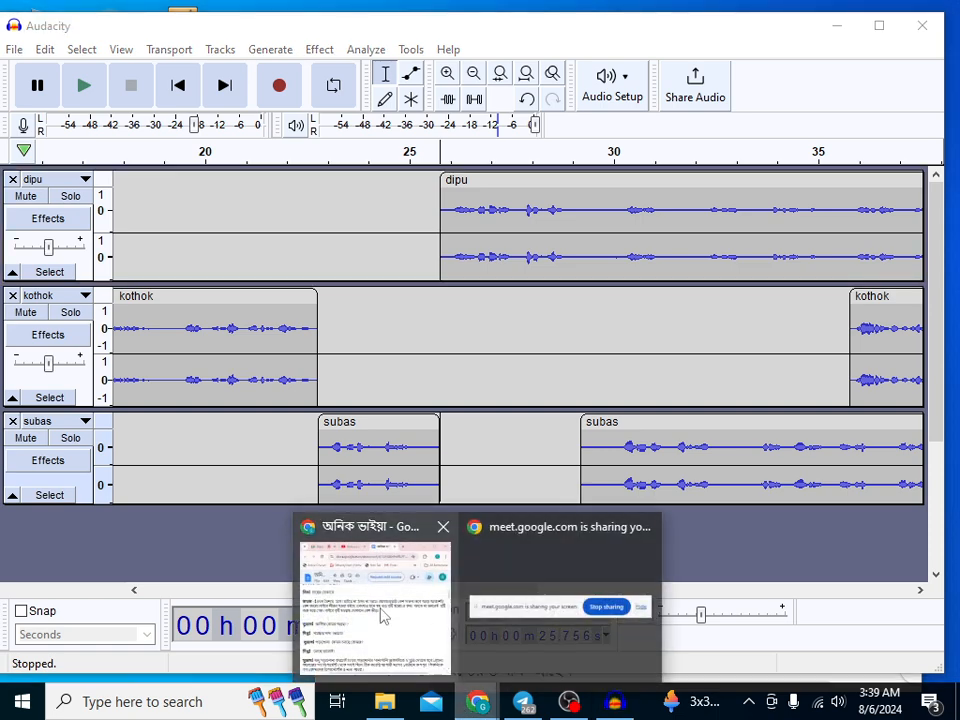
left_click(388, 570)
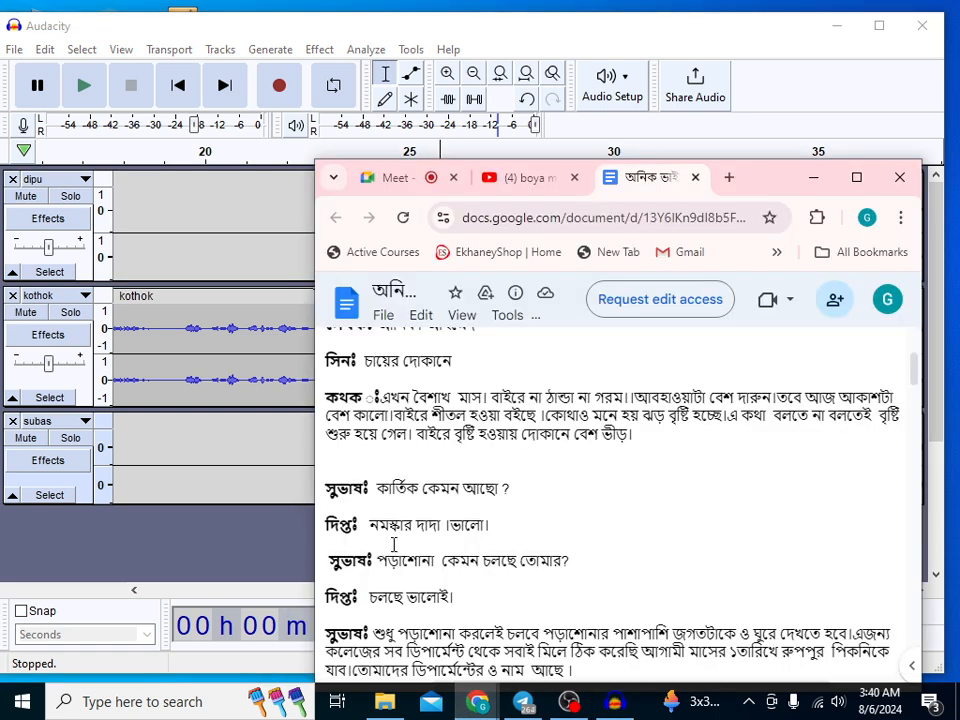
left_click(222, 560)
- Play the dipu clip from its start to hear the reply, and split it at about 29.1 seconds
left_click(442, 150)
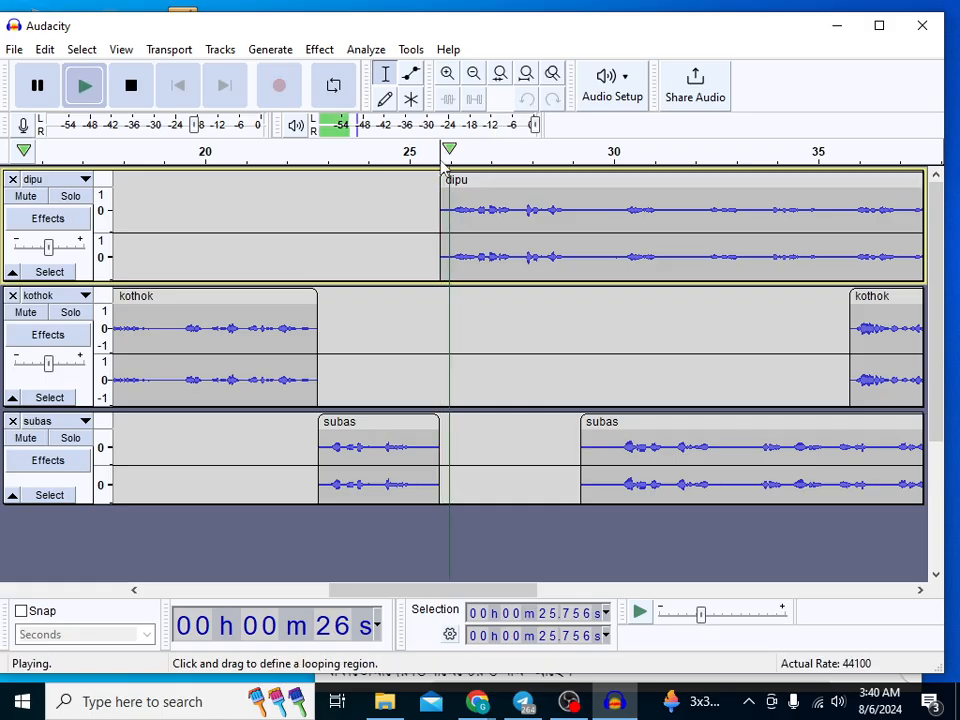
left_click(24, 86)
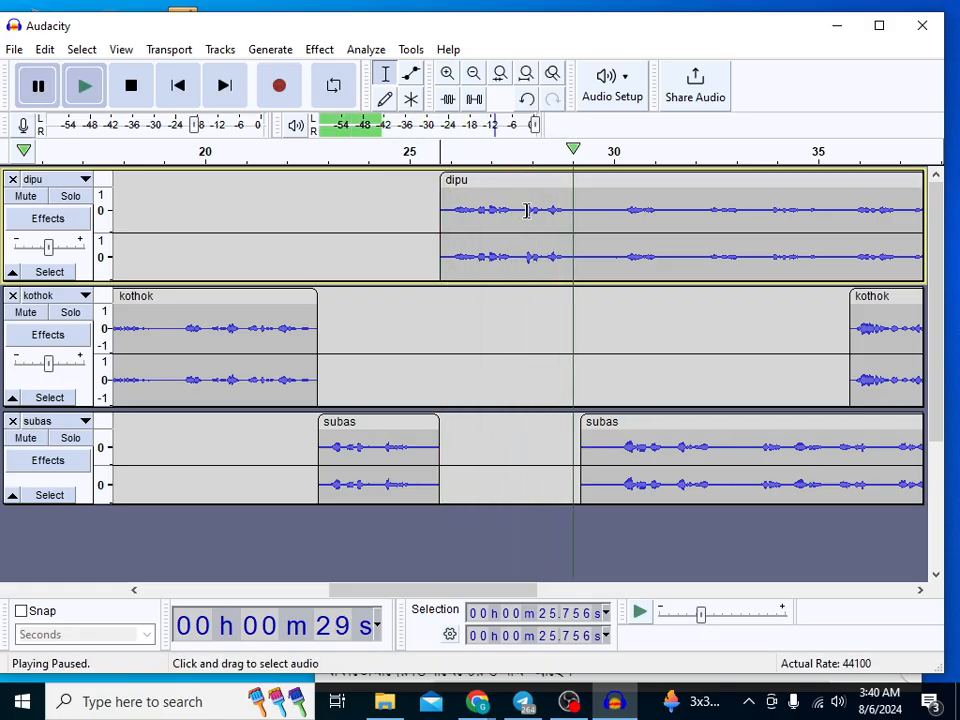
left_click(582, 215)
left_click(577, 216)
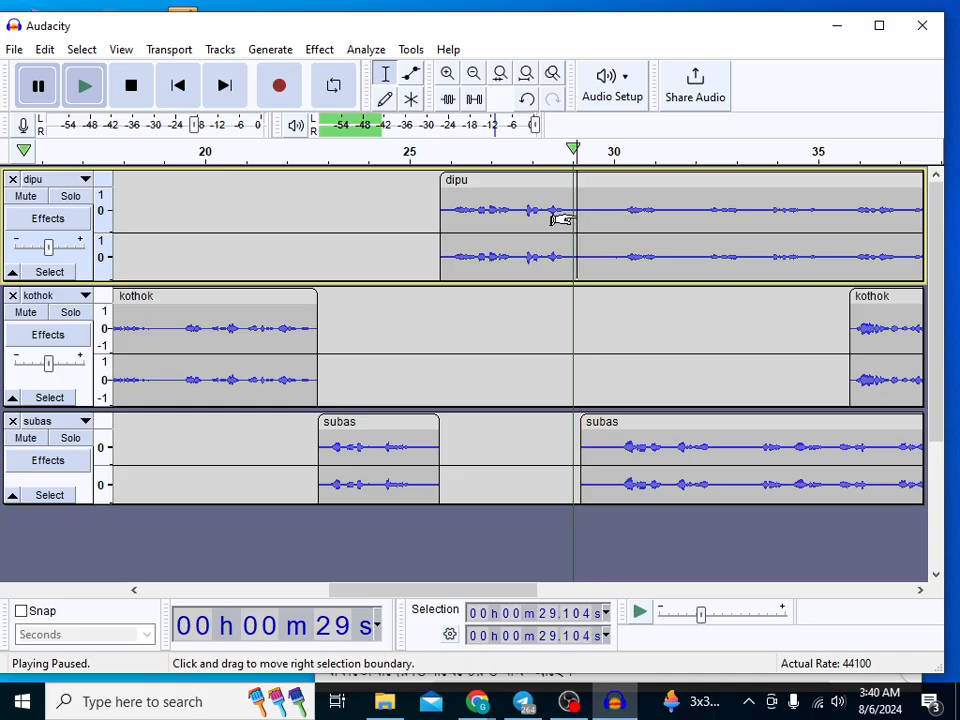
right_click(584, 210)
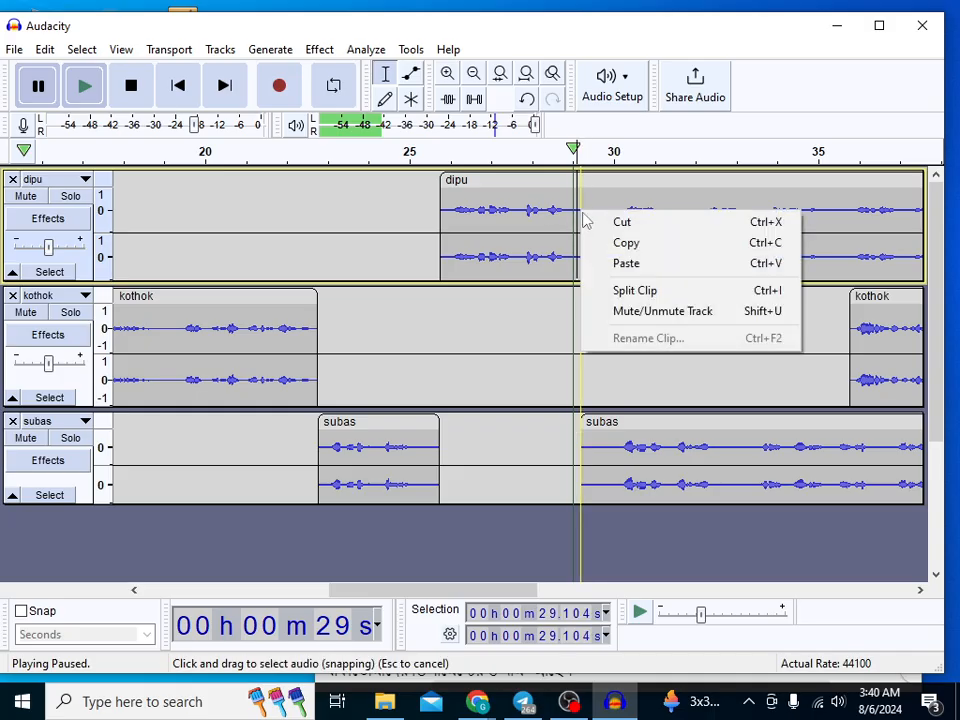
left_click(606, 289)
left_click(564, 305)
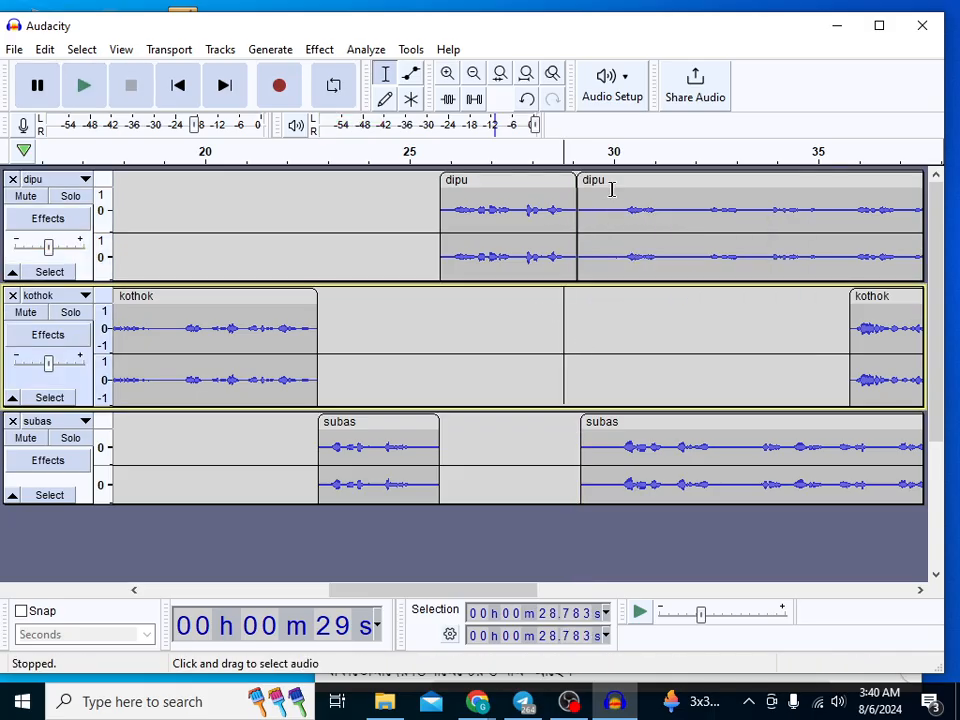
- Move the second dipu clip to about 36.6 seconds and the second subas clip to about 34.7 seconds, checking the script for the next speaker
left_click_drag(611, 180, 934, 191)
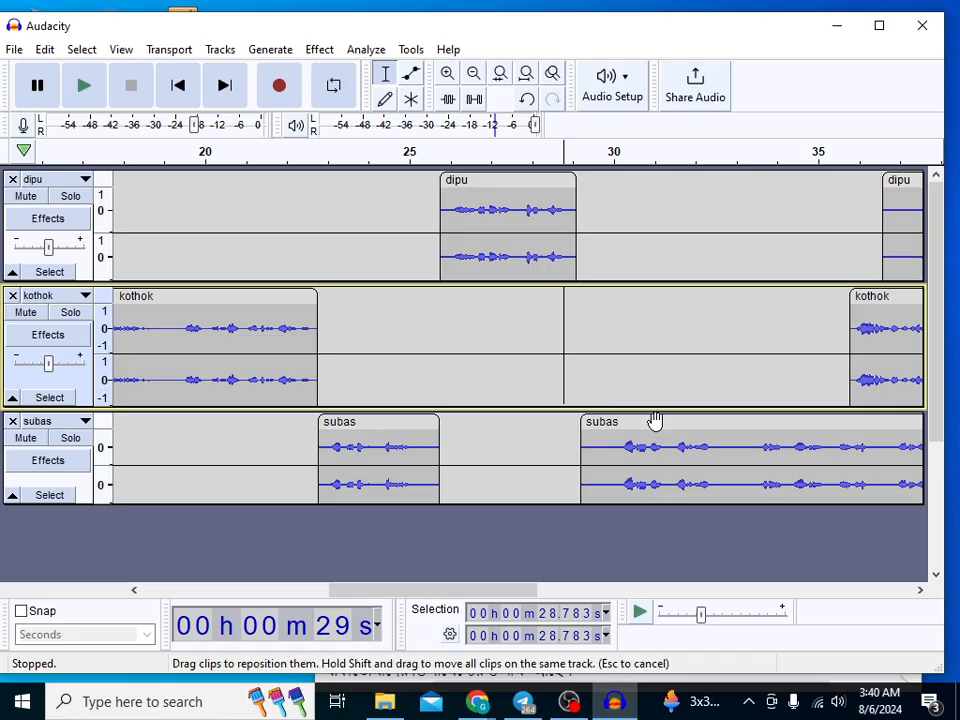
left_click_drag(630, 423, 855, 444)
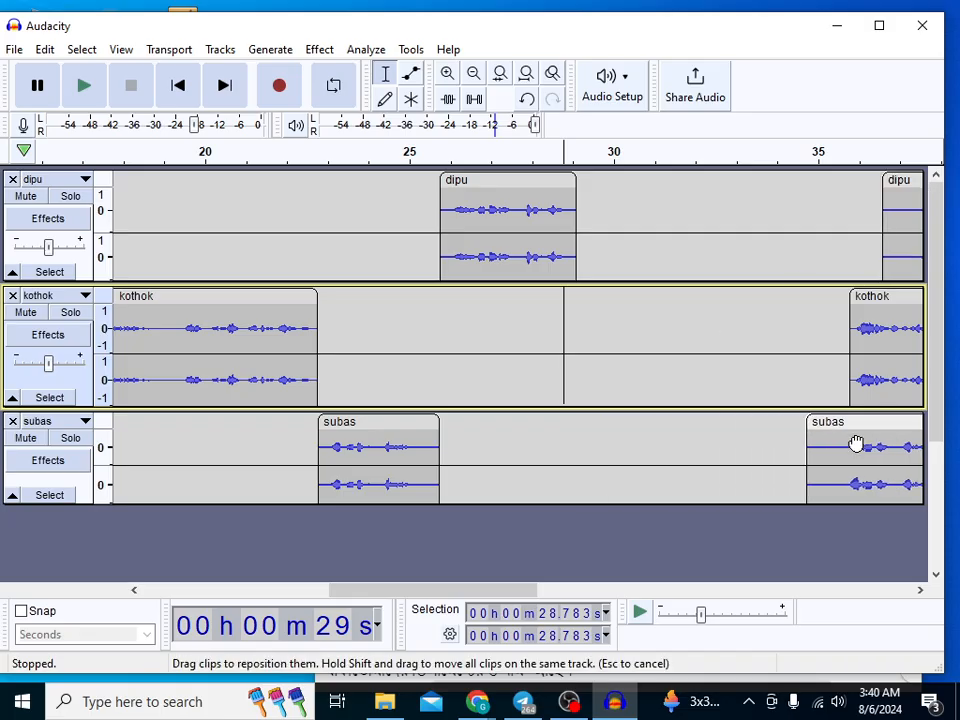
left_click(479, 703)
left_click(398, 611)
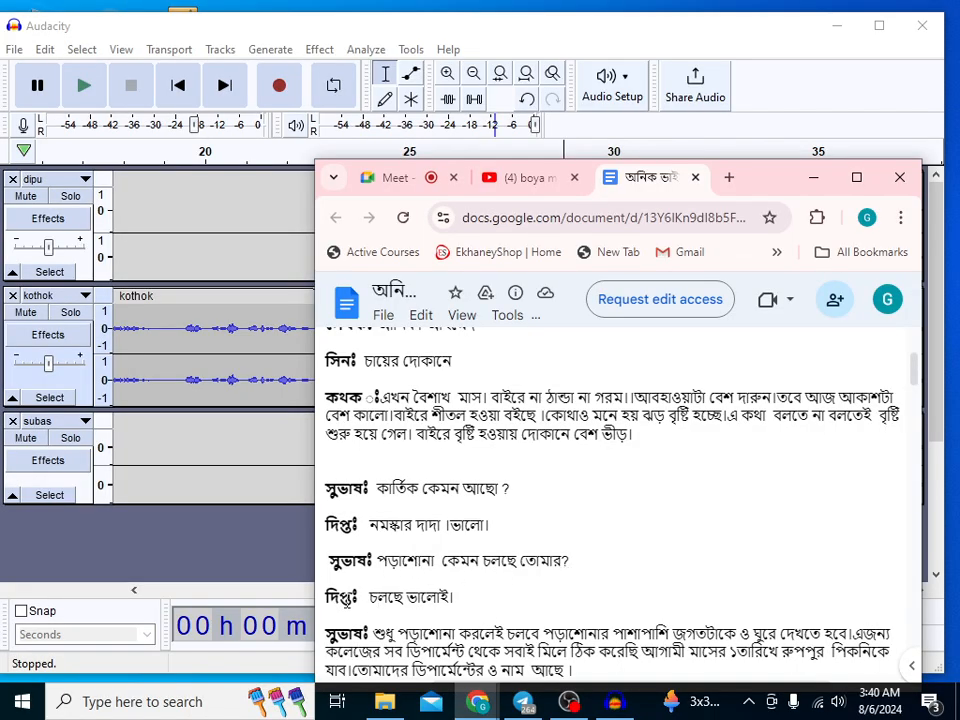
left_click(216, 542)
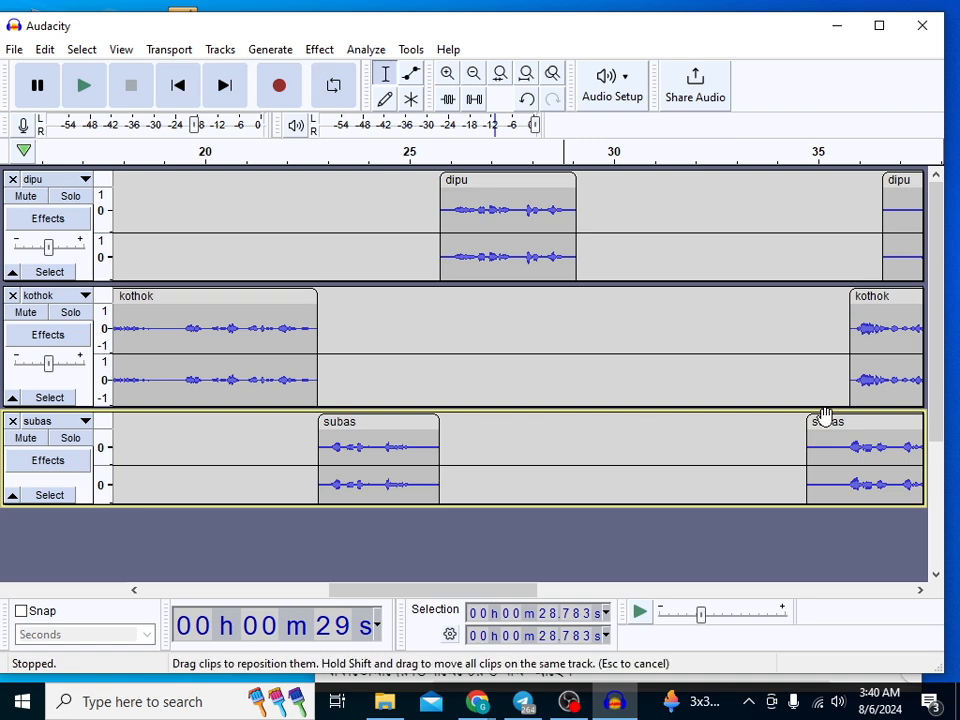
- Move the second subas clip to about 29.3 seconds, play it to hear the line, and split it at about 33.14 seconds
left_click_drag(851, 422, 613, 424)
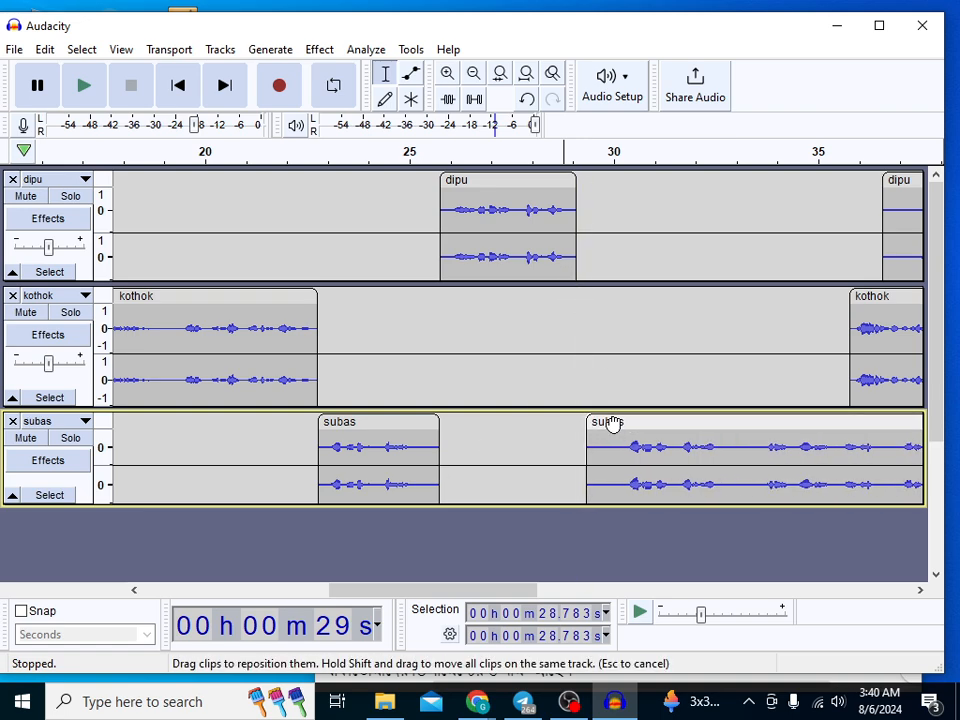
left_click(570, 154)
left_click_drag(435, 596, 481, 603)
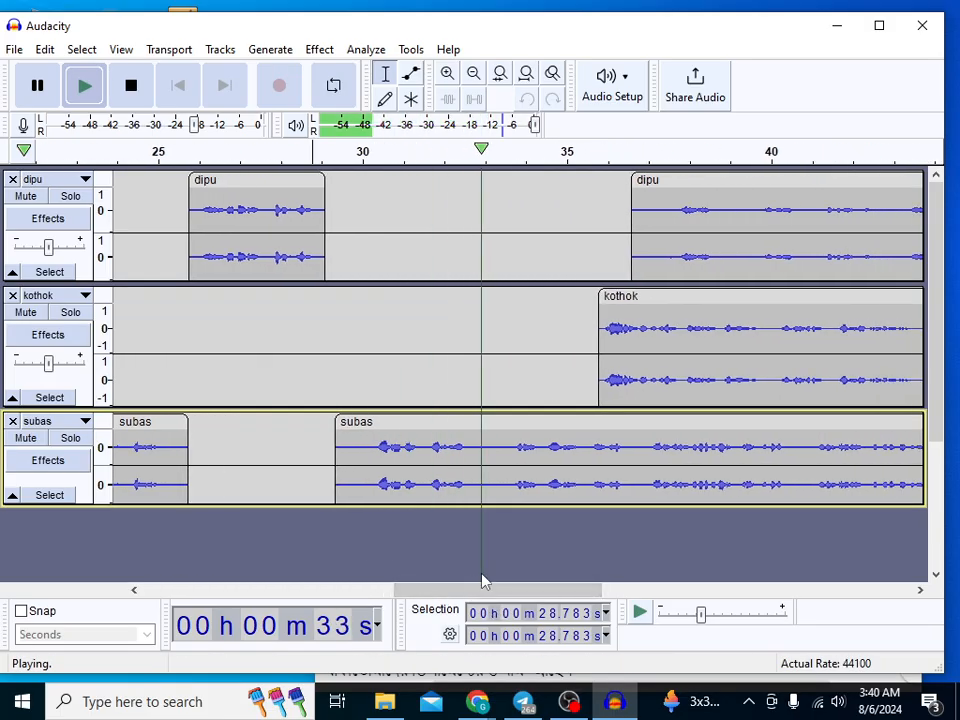
left_click(38, 95)
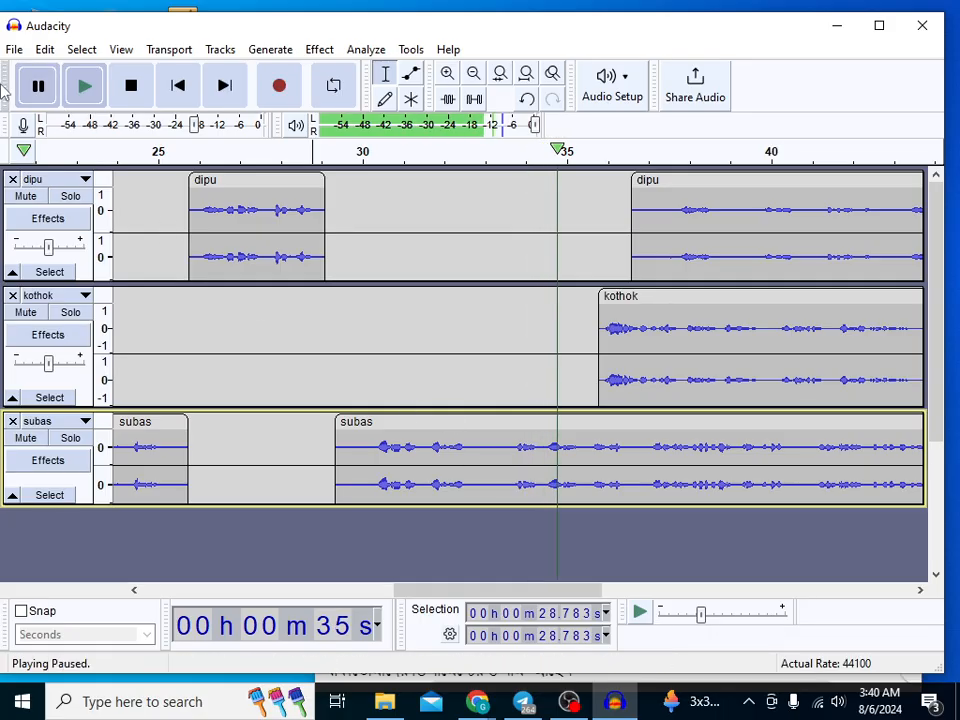
left_click(491, 460)
right_click(494, 463)
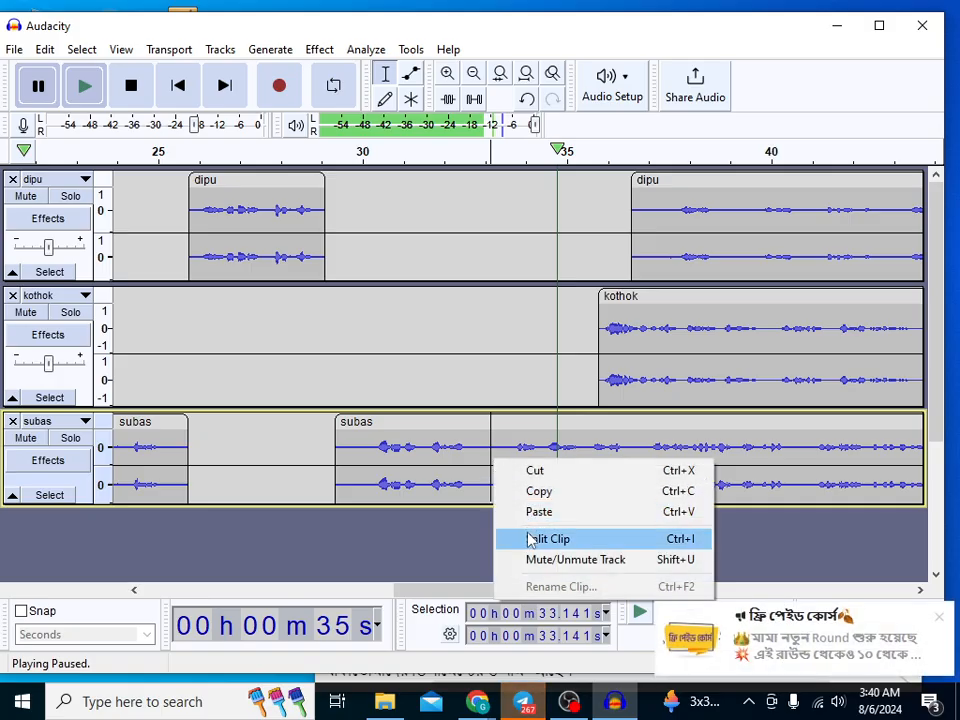
left_click(531, 538)
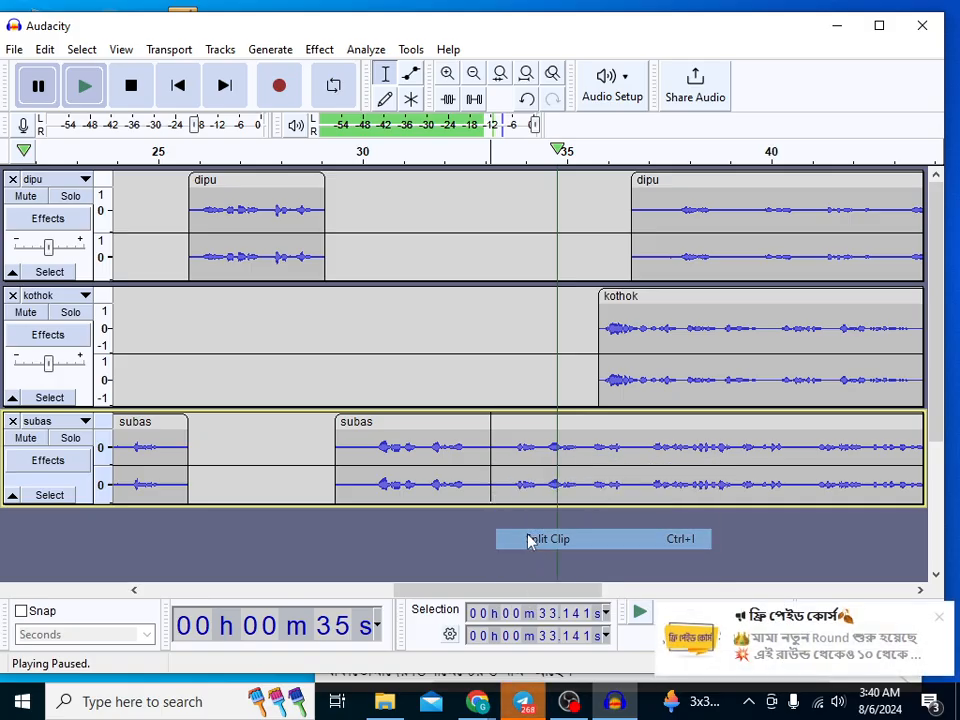
left_click(936, 620)
- Move the third subas clip to about 38.9 seconds, the second dipu clip to about 32.9 and the second kothok clip to about 41.6
left_click_drag(536, 424, 772, 424)
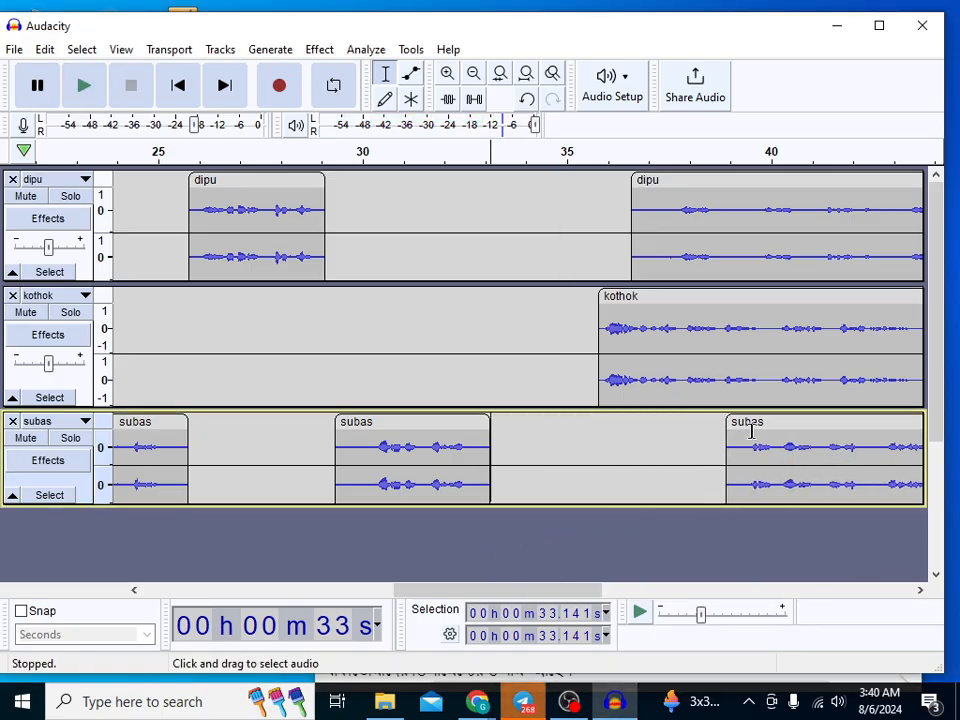
left_click_drag(638, 179, 508, 192)
left_click_drag(677, 320, 790, 322)
left_click(588, 338)
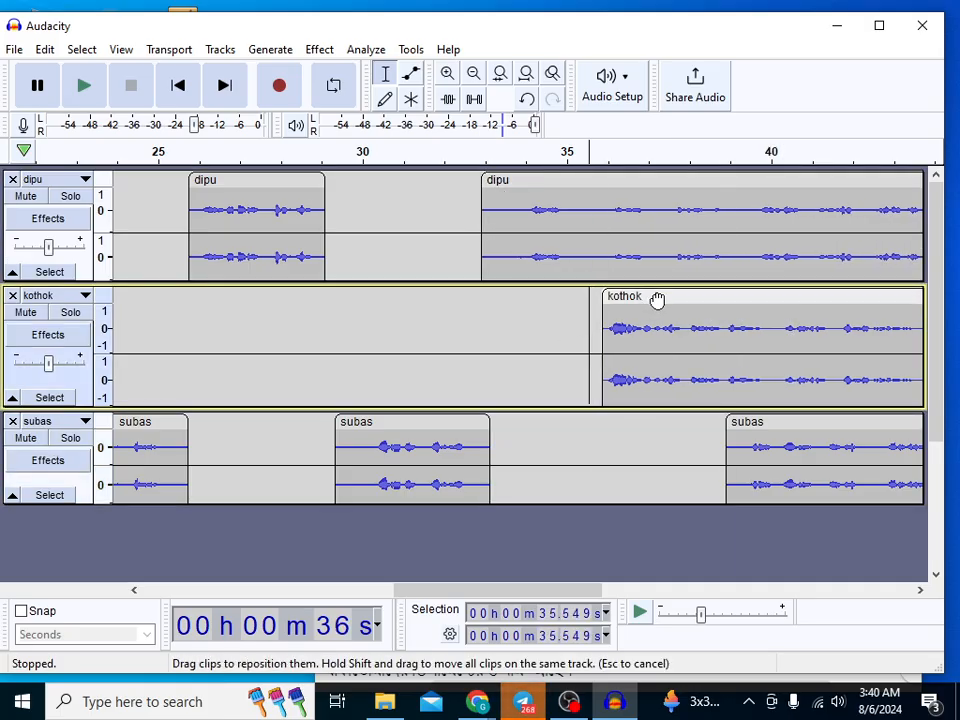
left_click_drag(654, 298, 889, 302)
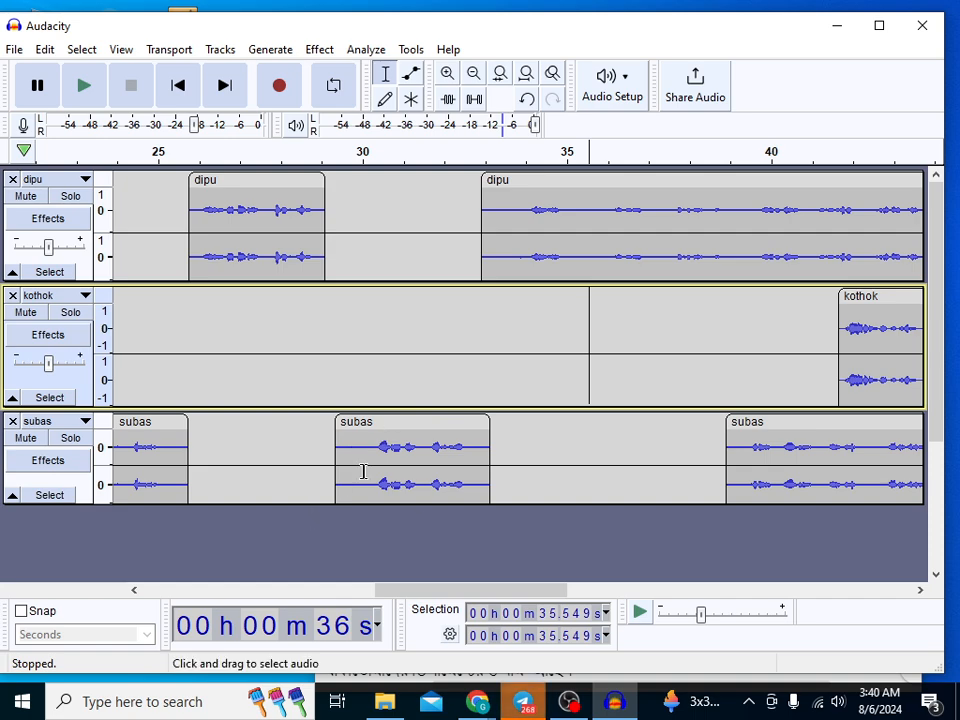
- Play the second dipu clip from its start and compare what is spoken with the dipu lines in the script
left_click(511, 178)
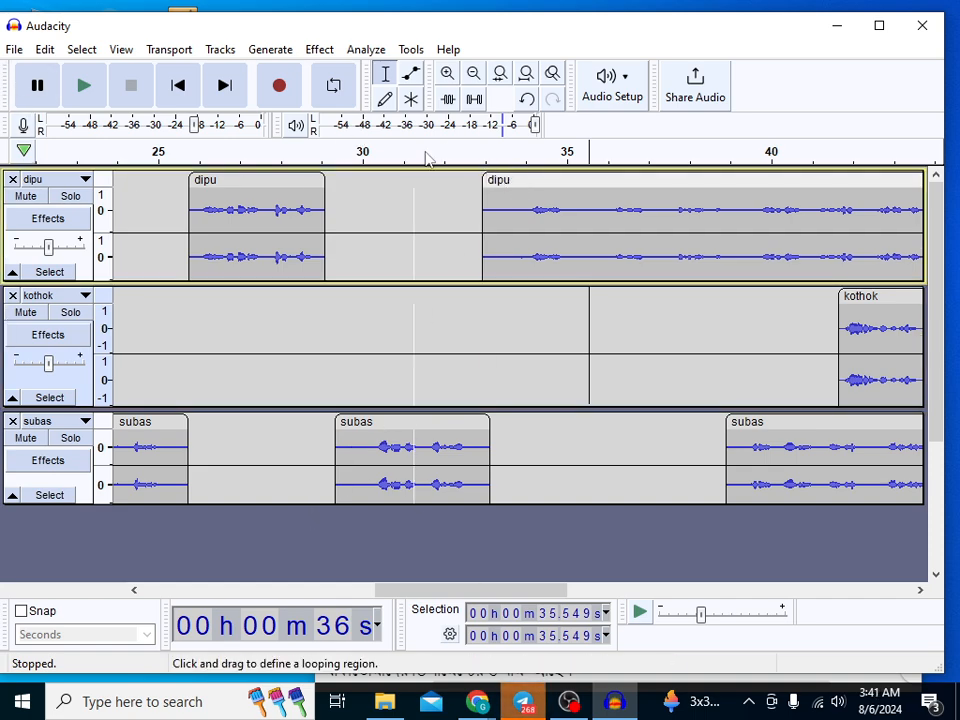
left_click(493, 155)
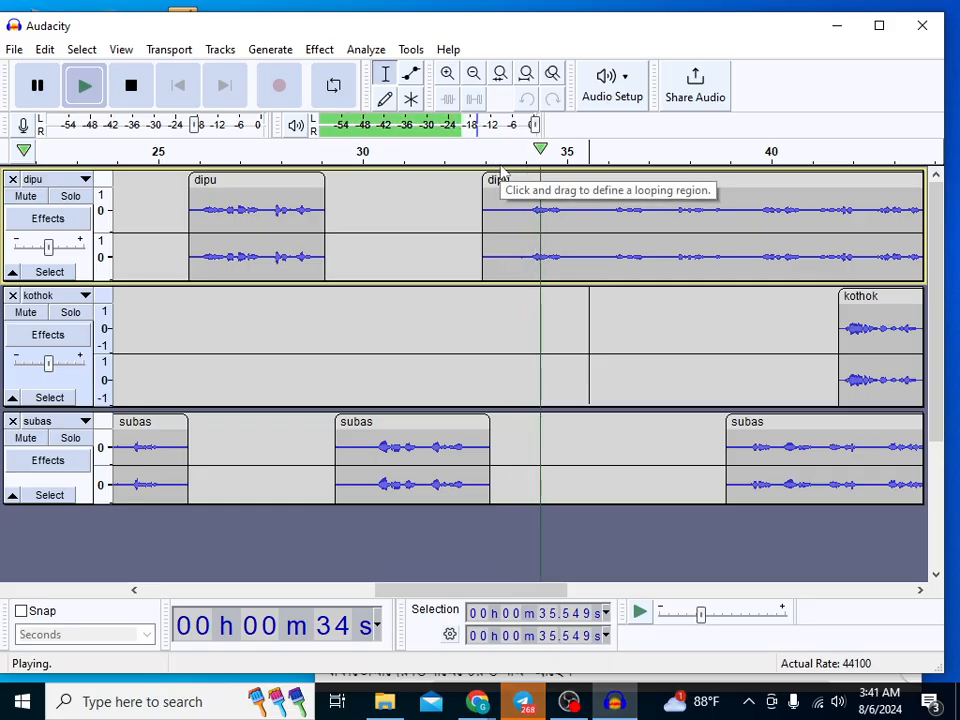
left_click(14, 50)
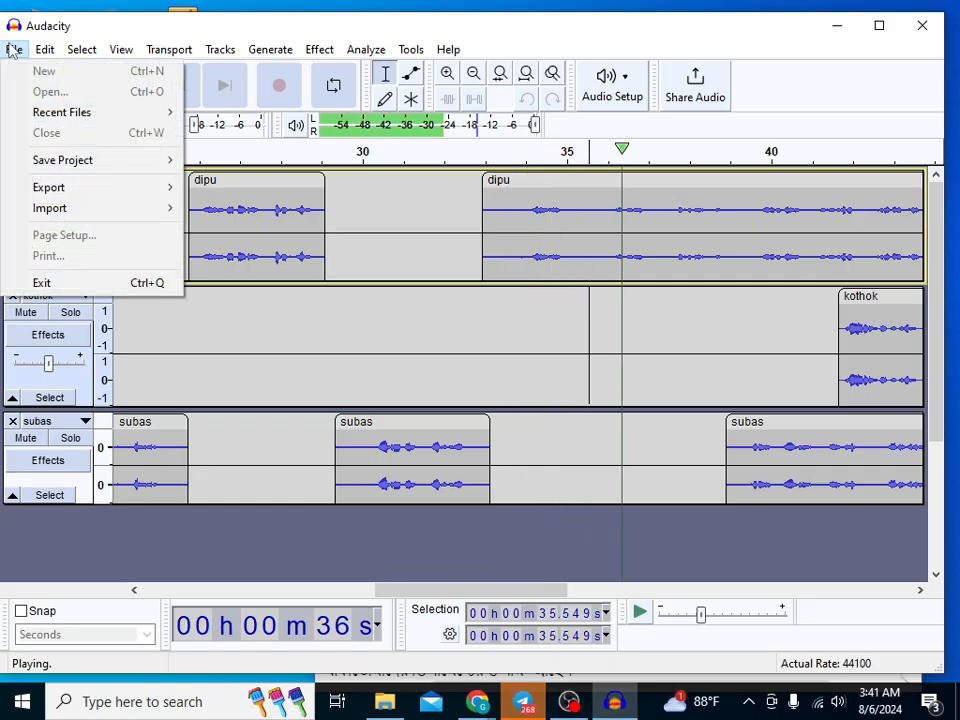
left_click(408, 245)
key("p")
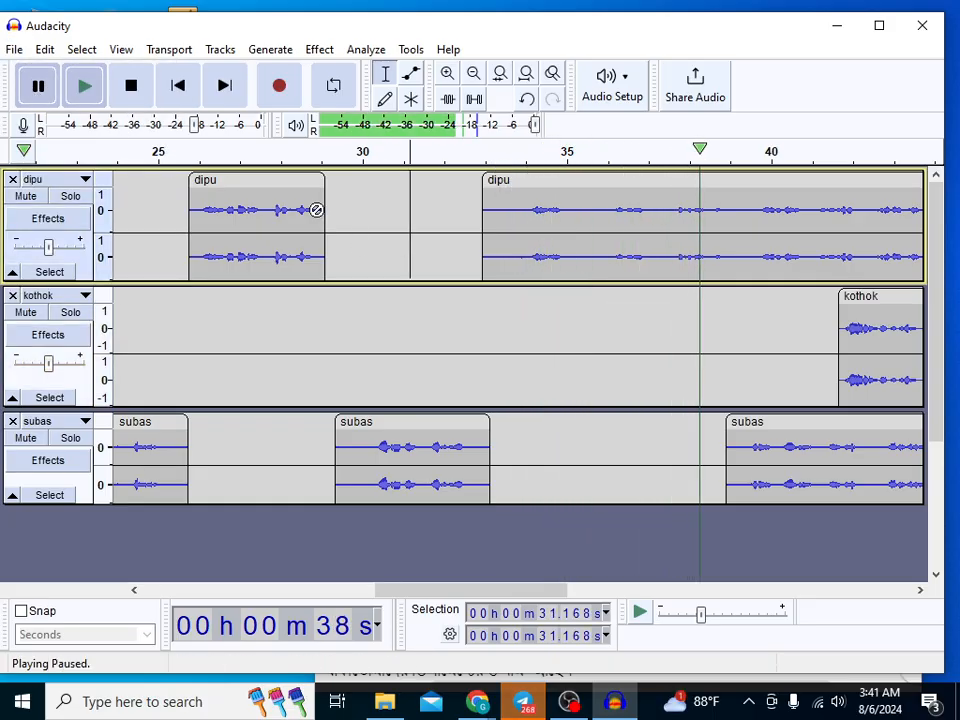
left_click(477, 156)
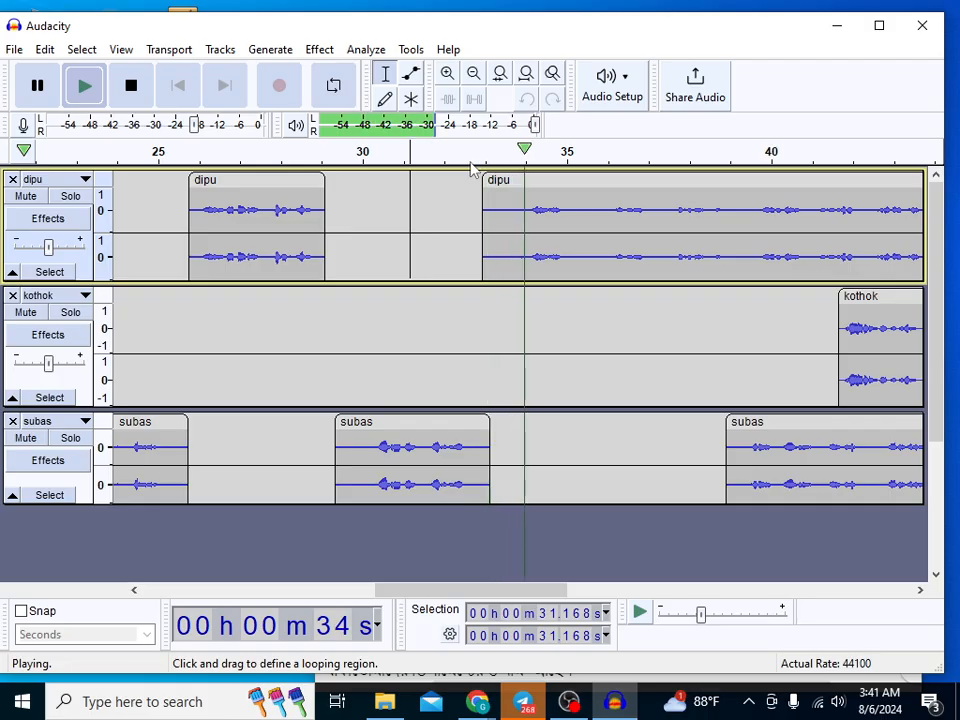
left_click(37, 90)
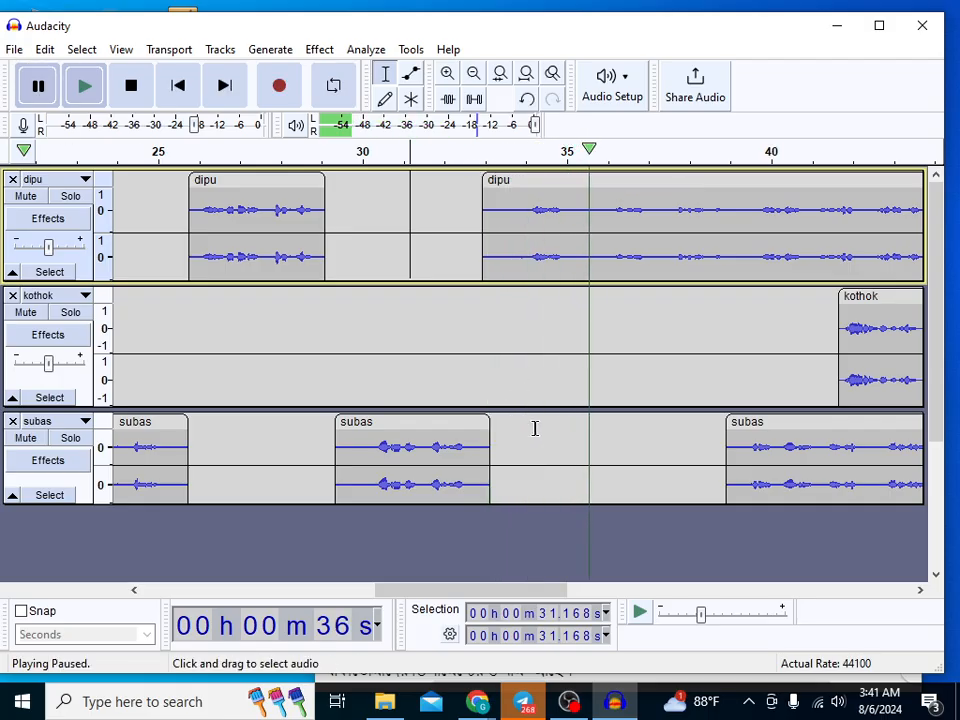
mouse_move(472, 682)
left_click(407, 578)
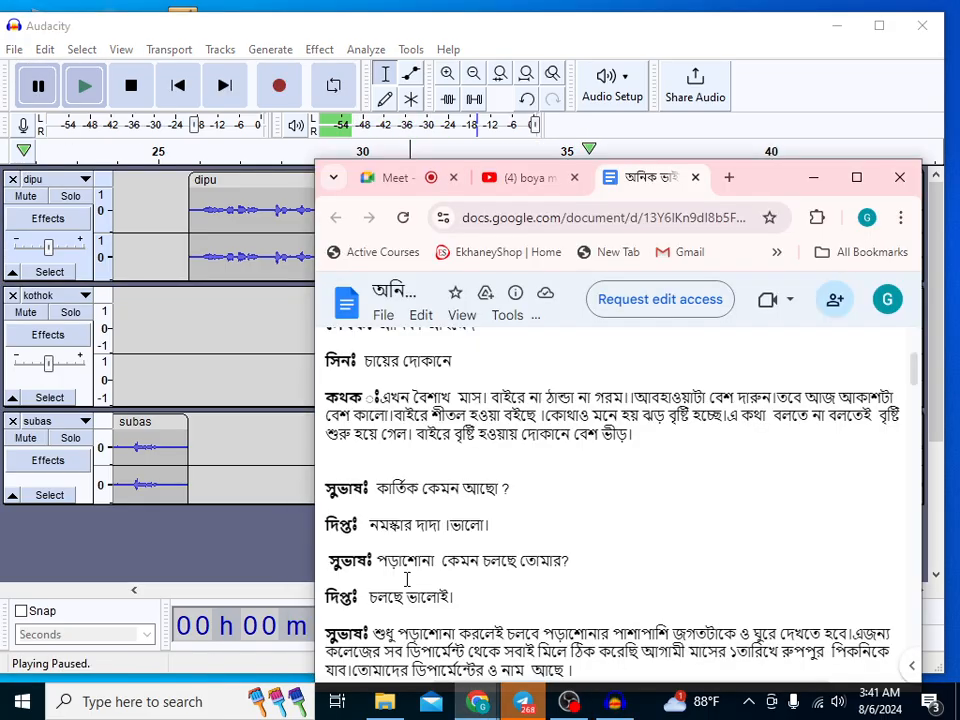
scroll(428, 600, "down", 1)
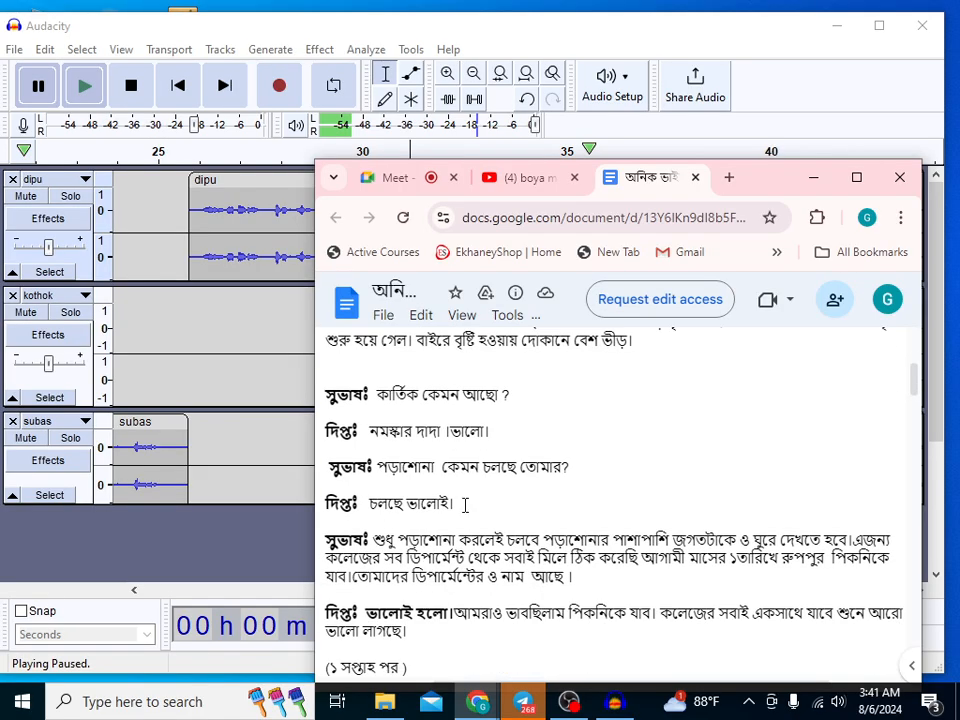
left_click(293, 544)
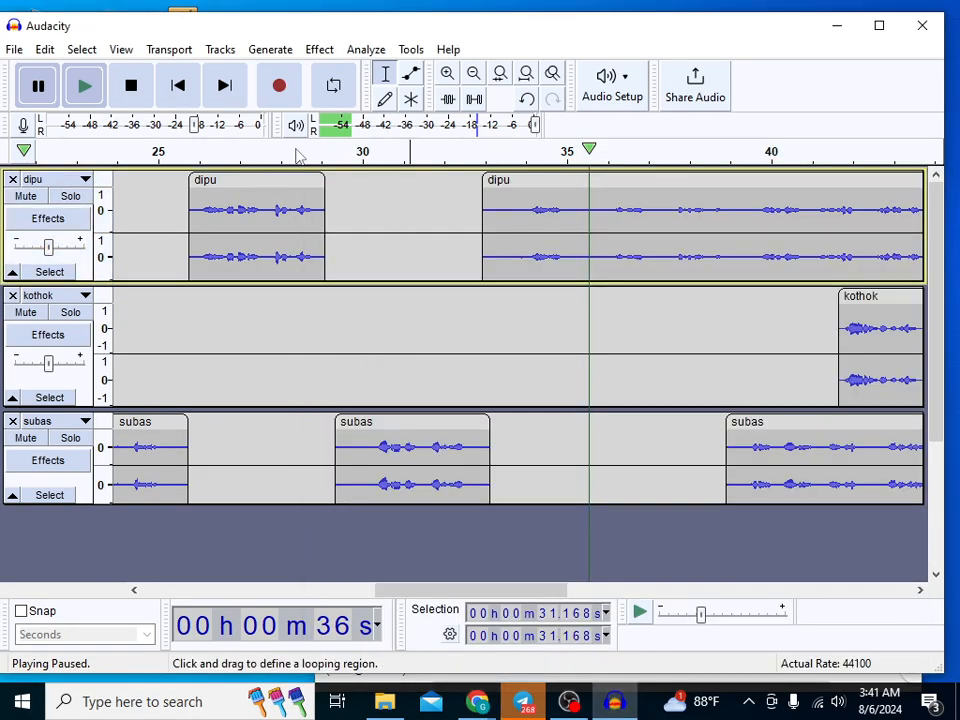
- Replay the second half of the first dipu clip to find where the reply ends, and split it at about 27.75 seconds
left_click(266, 158)
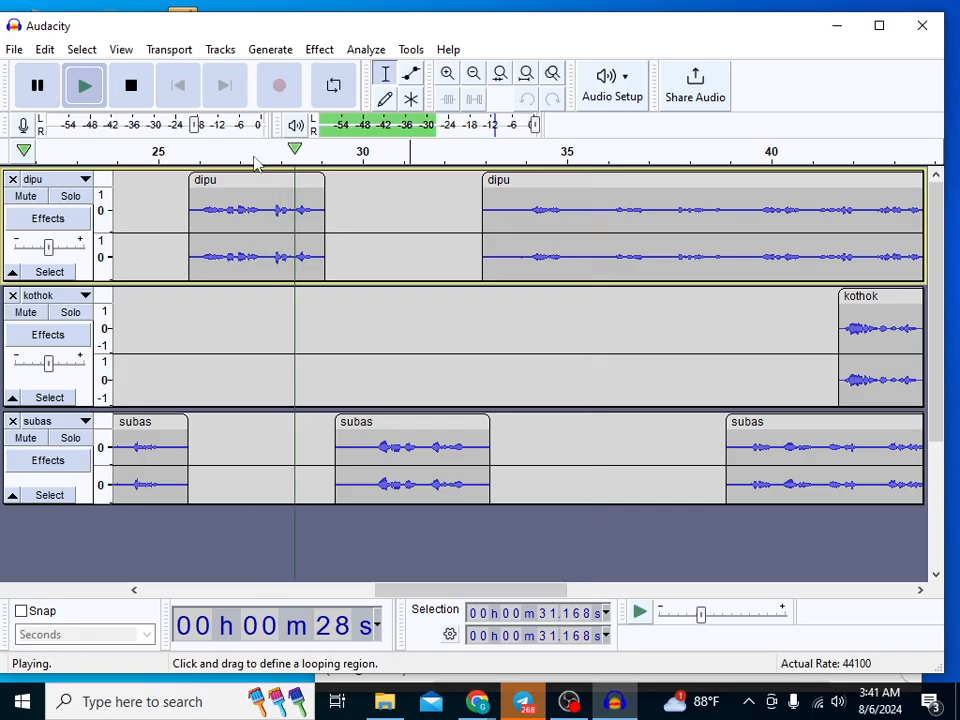
left_click(253, 157)
left_click(40, 88)
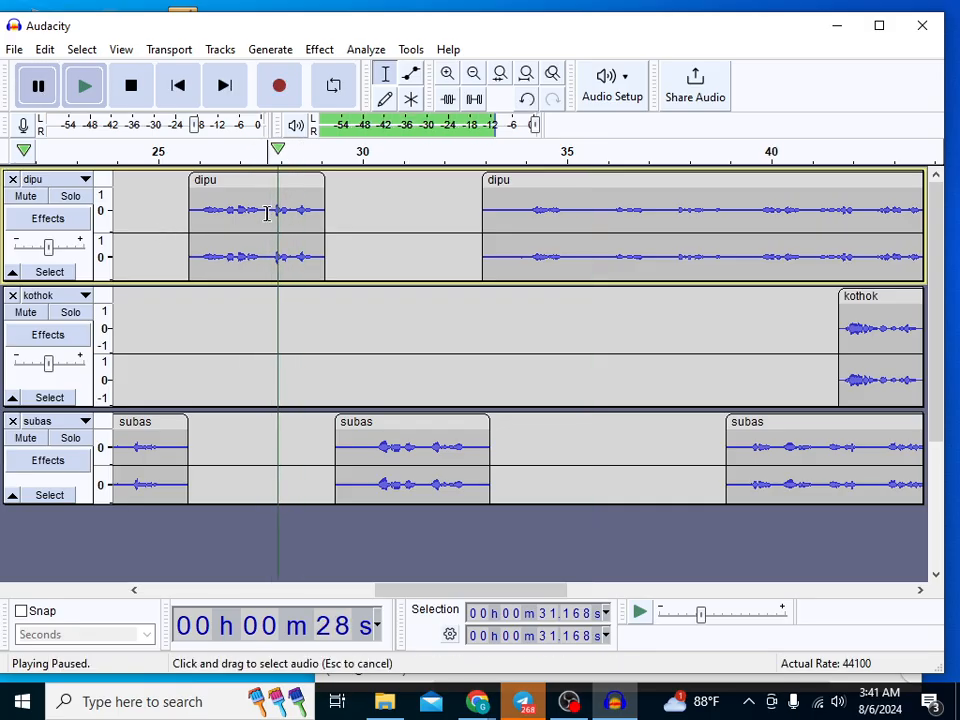
left_click_drag(267, 213, 281, 221)
left_click(302, 226)
left_click(270, 224)
right_click(267, 230)
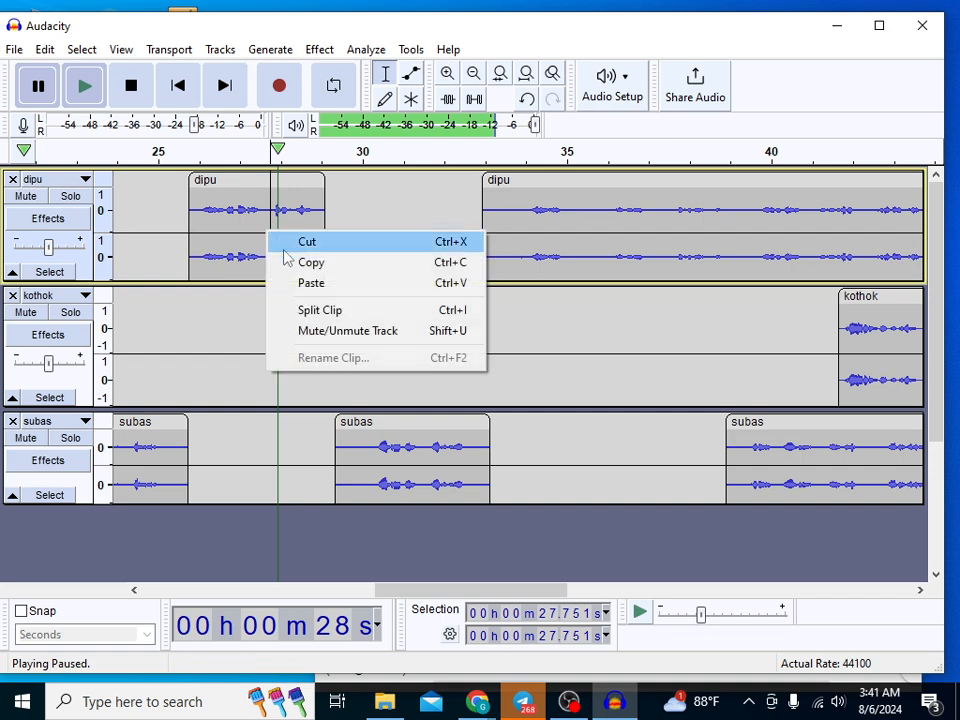
left_click(318, 310)
- Move the last dipu clip to about 40.5 seconds, the newly split dipu clip to about 32.3 and the second subas clip to about 28.2
left_click_drag(387, 188, 808, 184)
left_click_drag(446, 184, 507, 198)
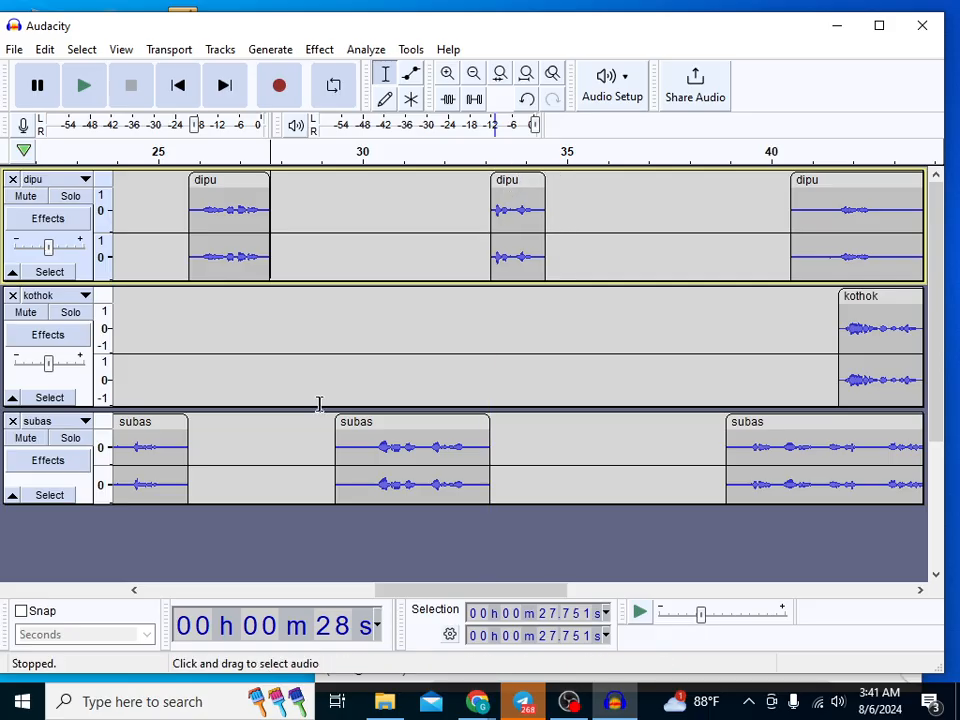
left_click_drag(407, 426, 362, 433)
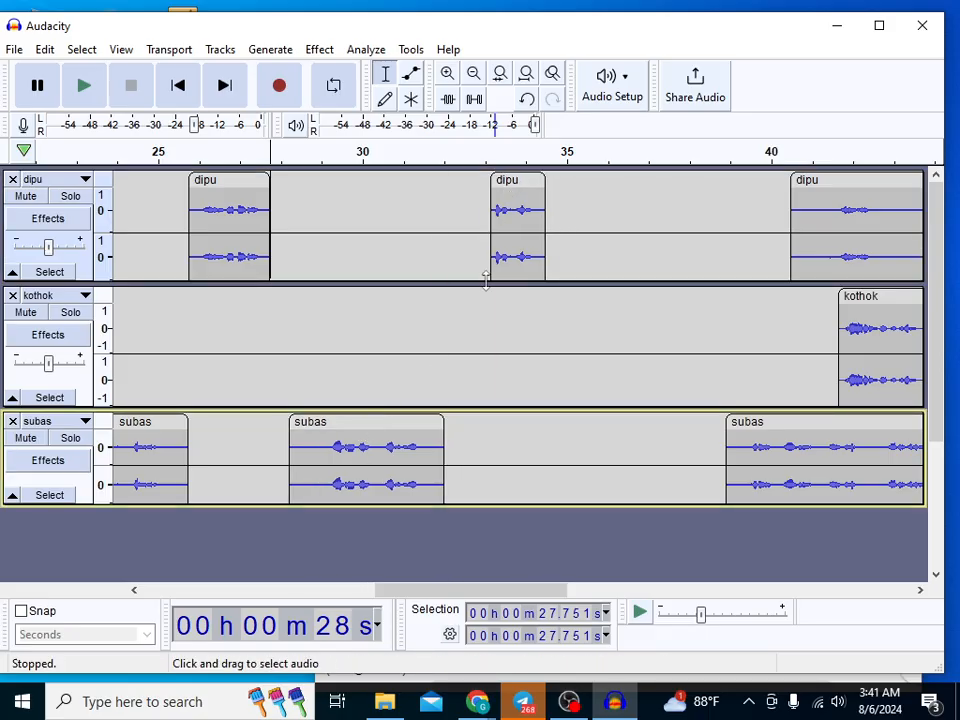
left_click_drag(518, 182, 483, 187)
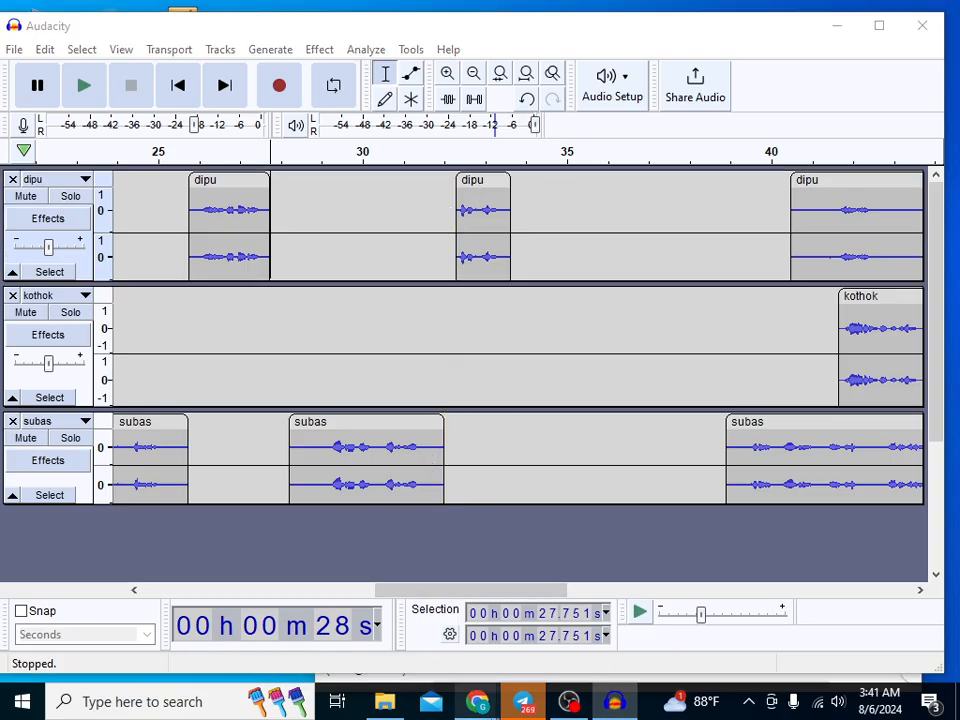
- Check the next speaker in the script and move the third subas clip to about 33.6 seconds, after the short dipu reply
left_click(477, 701)
left_click(428, 613)
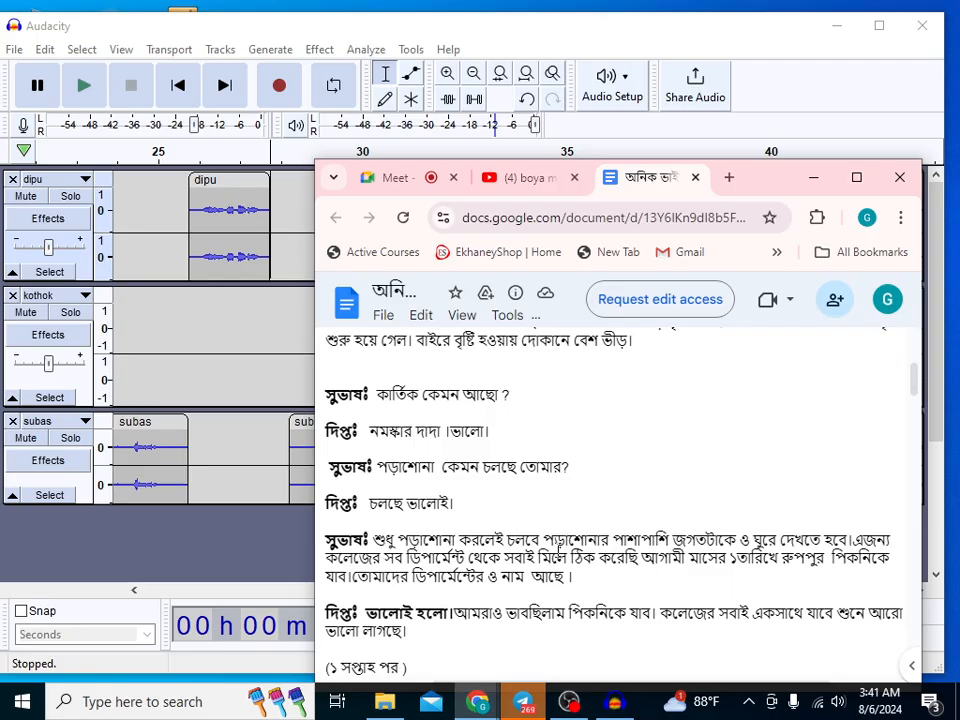
left_click(212, 549)
left_click_drag(778, 429, 564, 438)
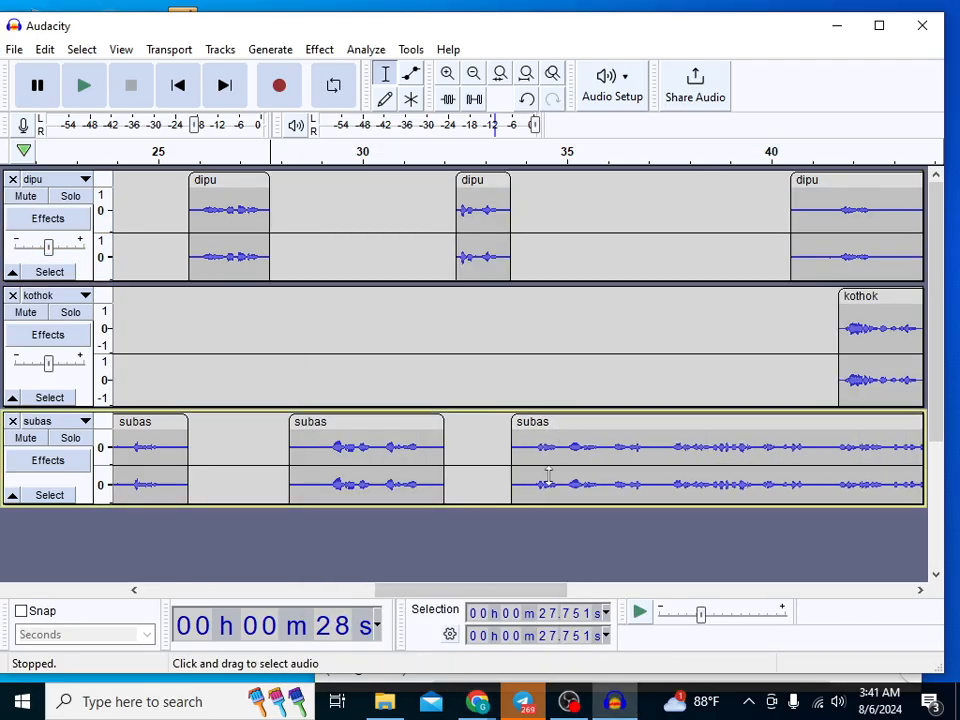
- Check the long subas line in the script, and move the last kothok clip to about 46.7 seconds and the last dipu clip to about 45.1
left_click(485, 705)
left_click(436, 657)
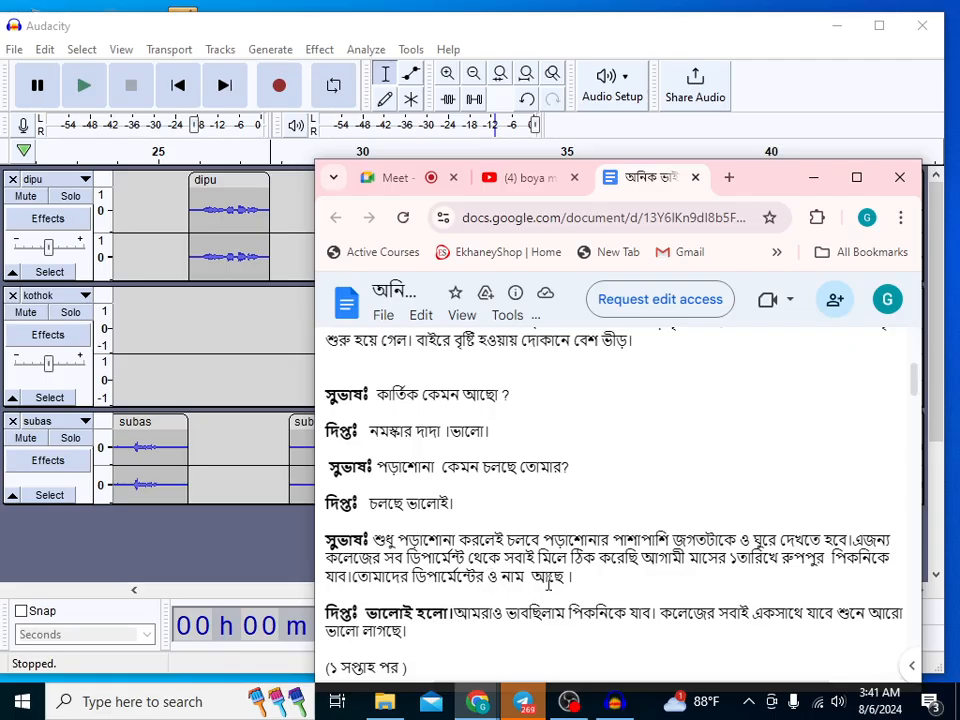
left_click(275, 575)
left_click_drag(405, 595, 446, 602)
left_click_drag(693, 298, 900, 297)
left_click_drag(663, 177, 853, 180)
- Play the third subas clip to listen to the long line, showing more of the timeline, and stop playback at about 46 seconds
left_click(352, 151)
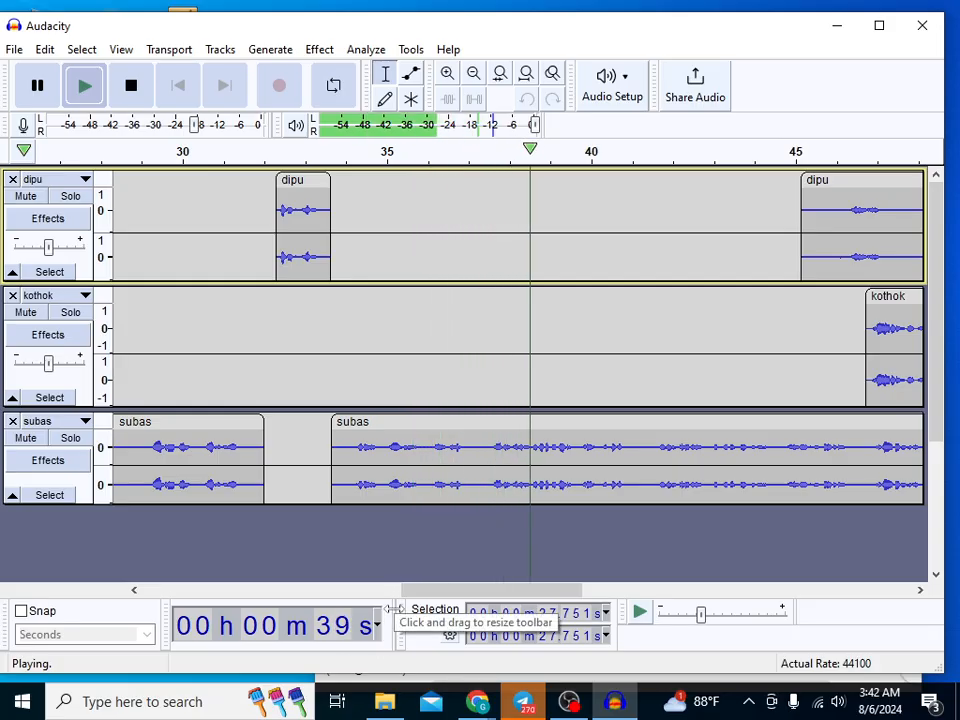
scroll(489, 453, "down", 1)
scroll(489, 453, "down", 1)
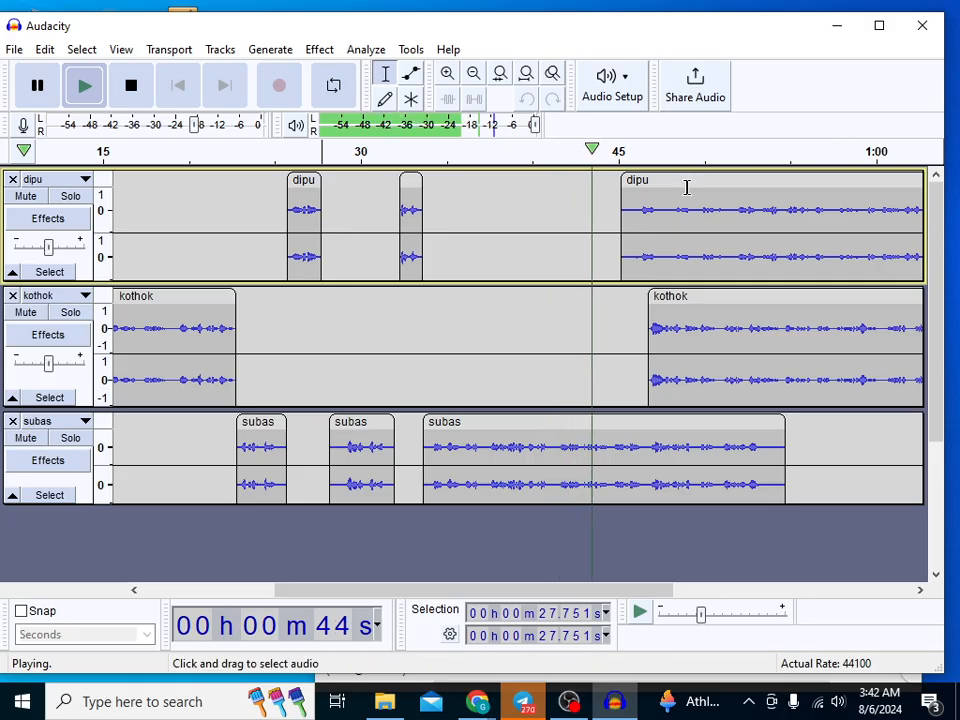
left_click(37, 85)
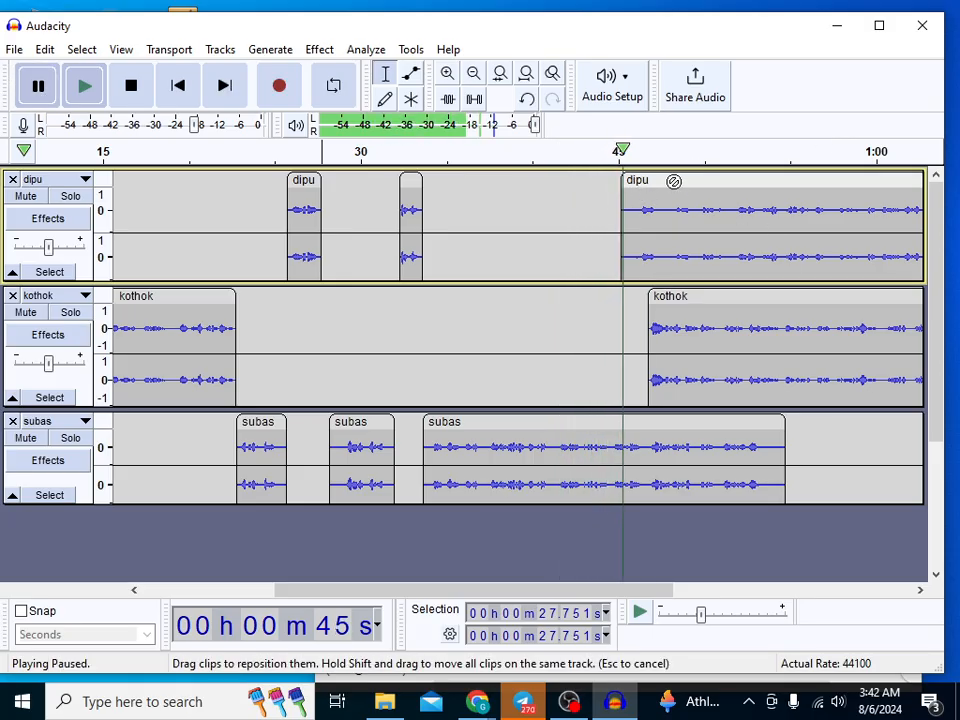
left_click(45, 92)
left_click(58, 94)
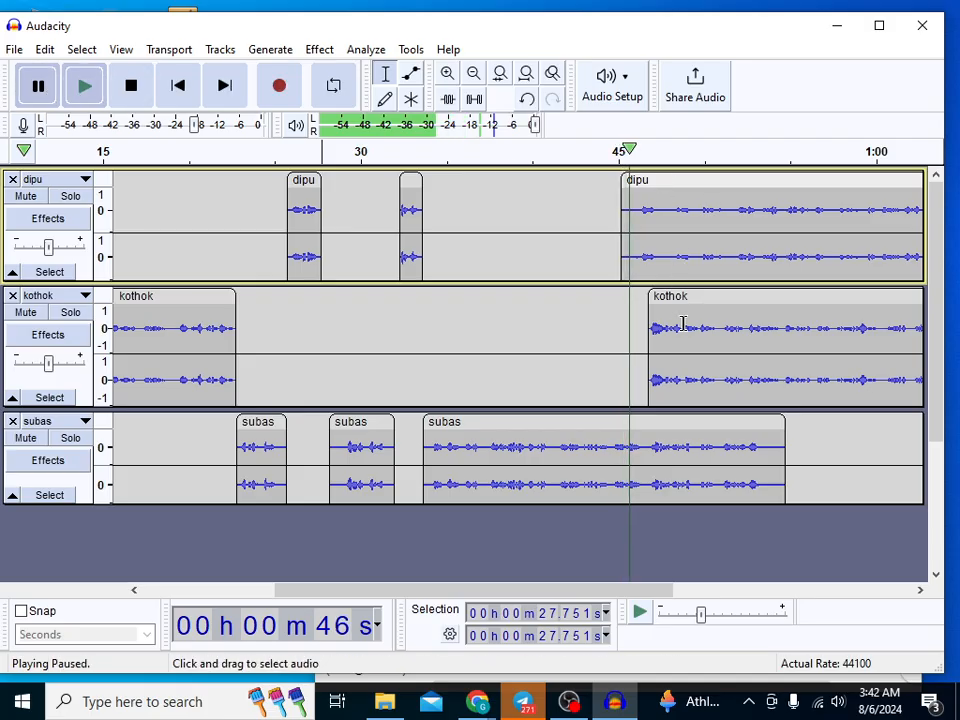
left_click(632, 322)
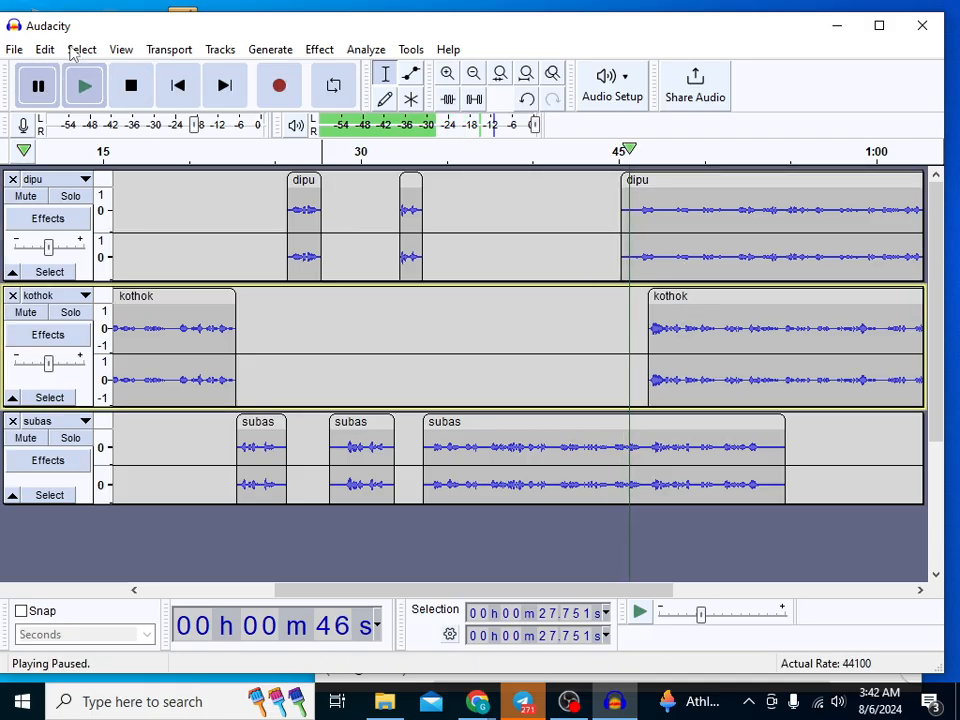
left_click(131, 86)
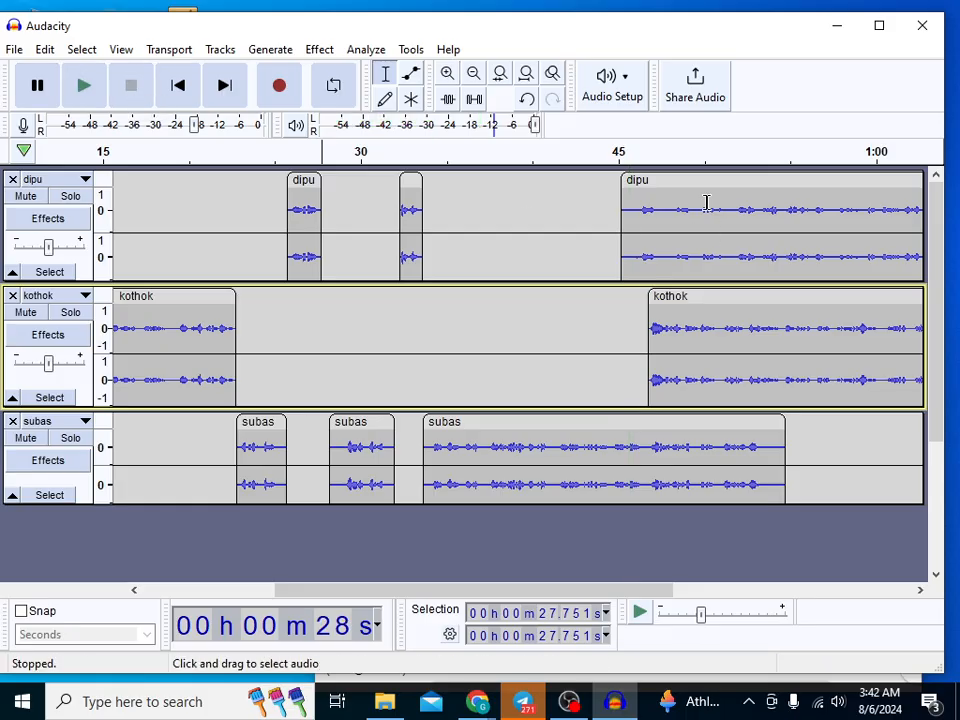
- Move the last dipu clip to about 55.5 seconds and the last kothok clip to about 59.6 seconds, past the third subas clip's end
left_click_drag(654, 180, 833, 189)
left_click_drag(702, 320, 847, 313)
left_click_drag(734, 298, 945, 297)
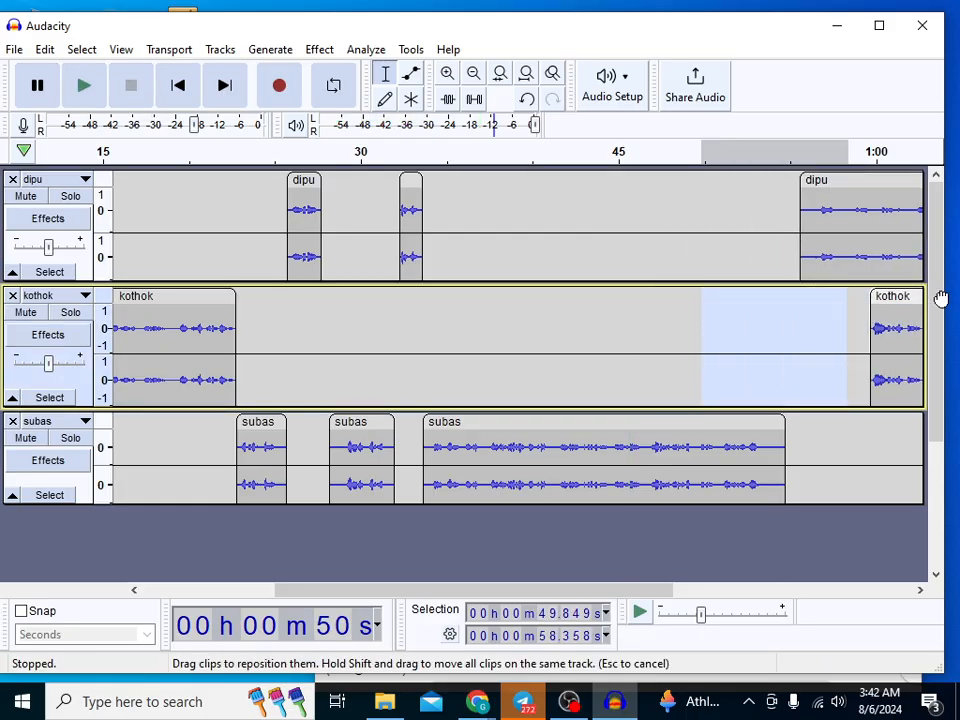
- Play the tracks from about 41 seconds, check the script for the reply after the long subas line, and close the mail window
left_click(548, 172)
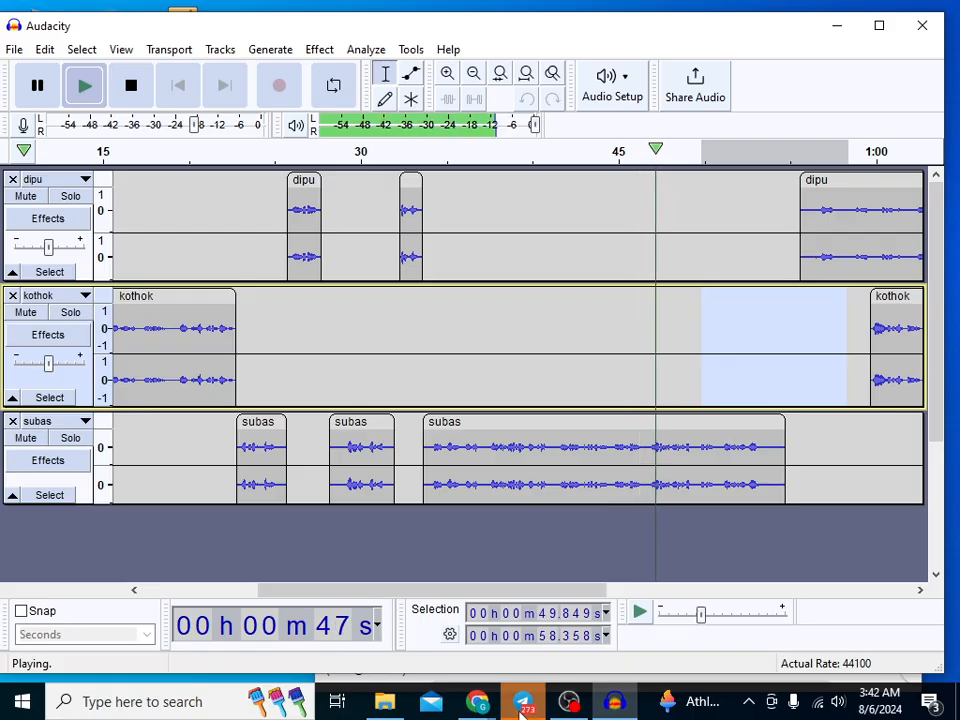
left_click(440, 707)
mouse_move(469, 715)
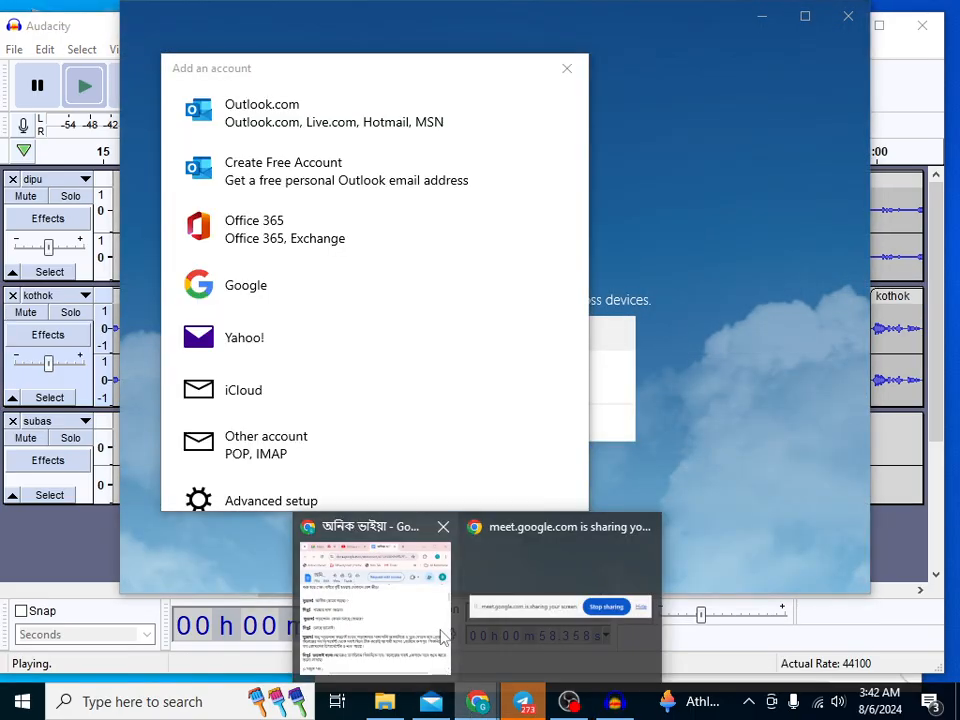
left_click(452, 594)
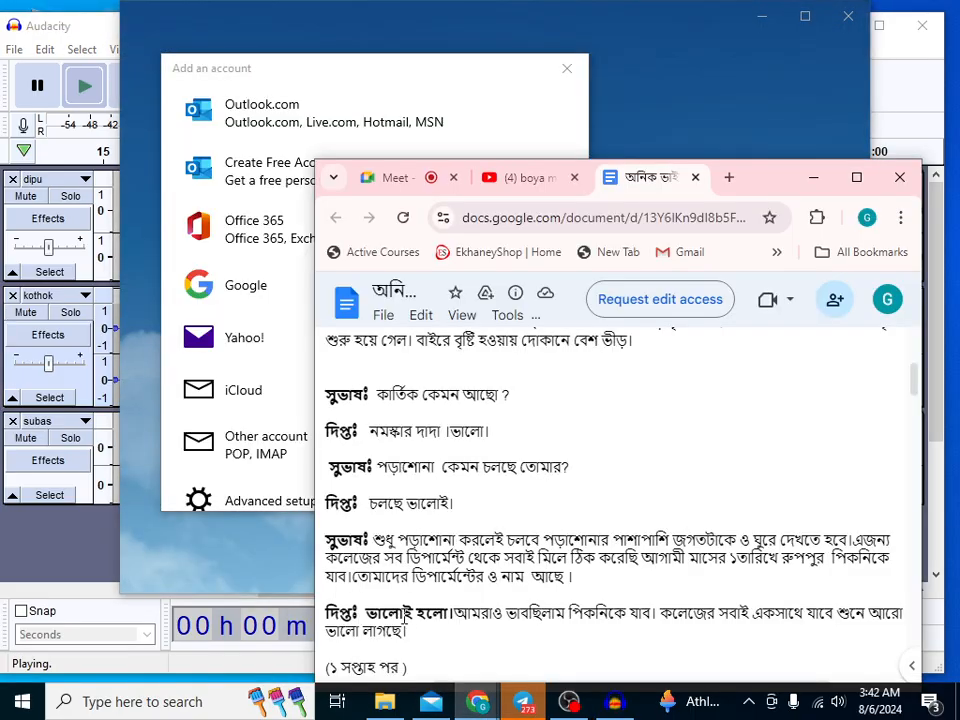
left_click(899, 177)
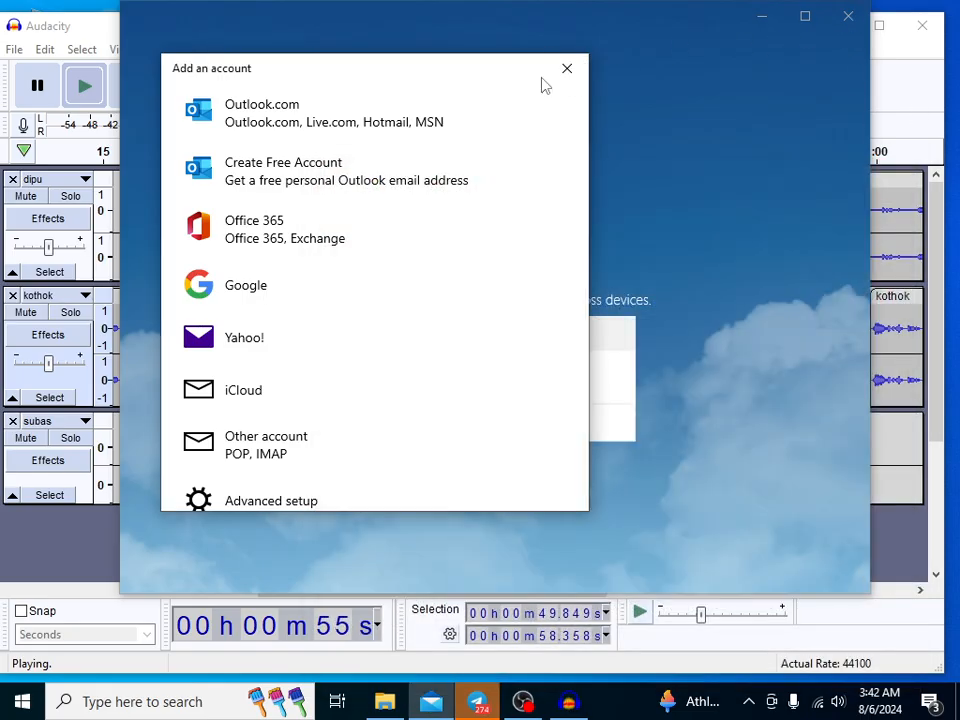
left_click(566, 69)
left_click(850, 22)
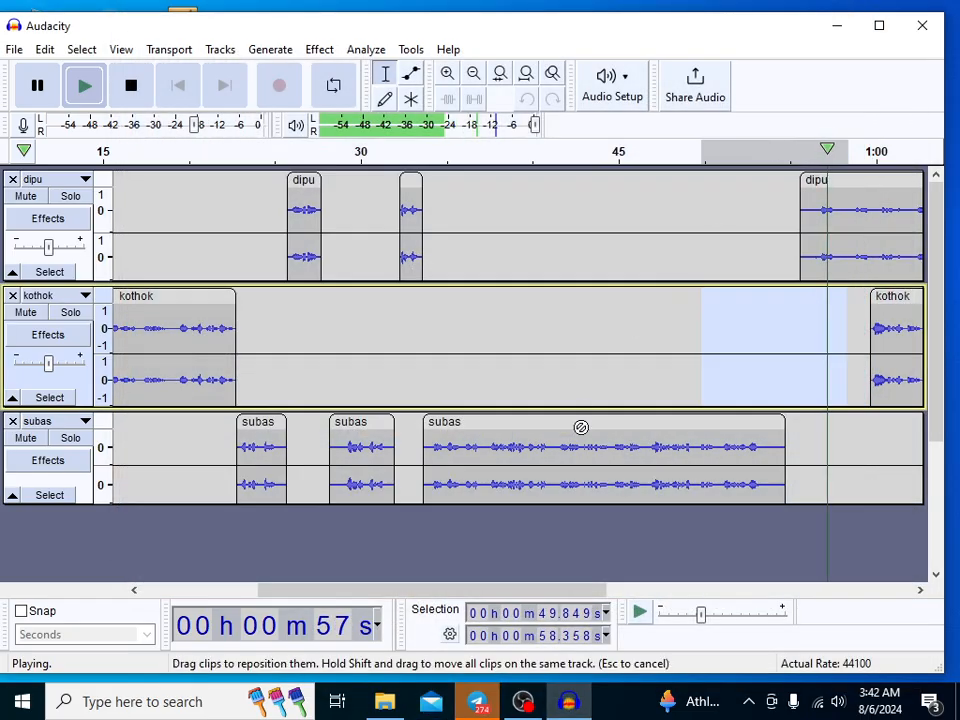
- Stop playback and place the cursor at the end of the third subas clip, at about 54.8 seconds
key("p")
key("space")
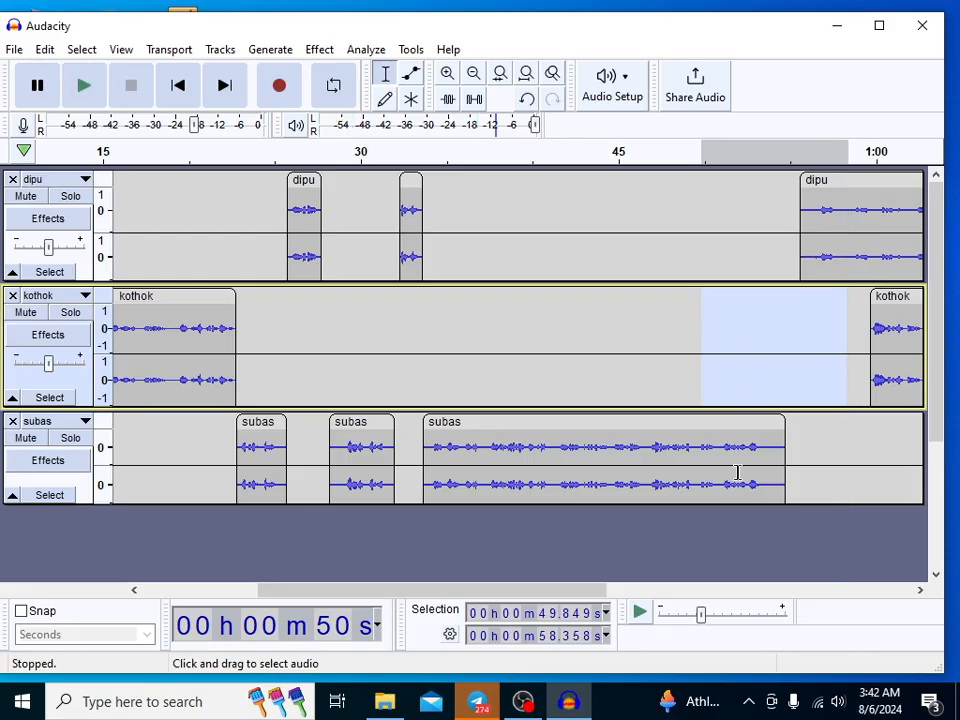
left_click(765, 456)
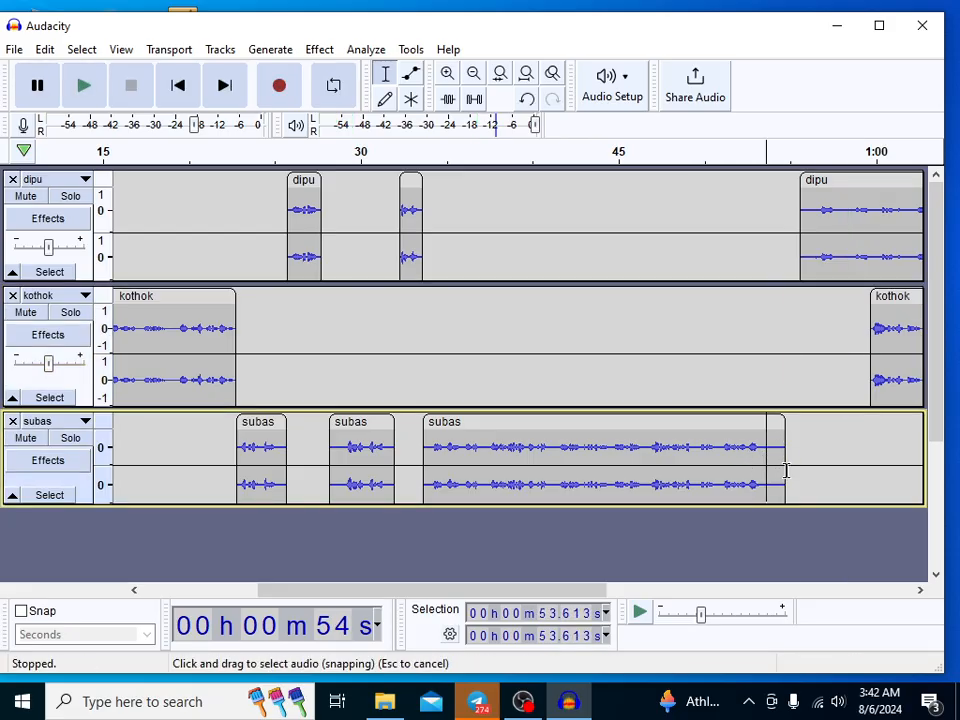
left_click(790, 402)
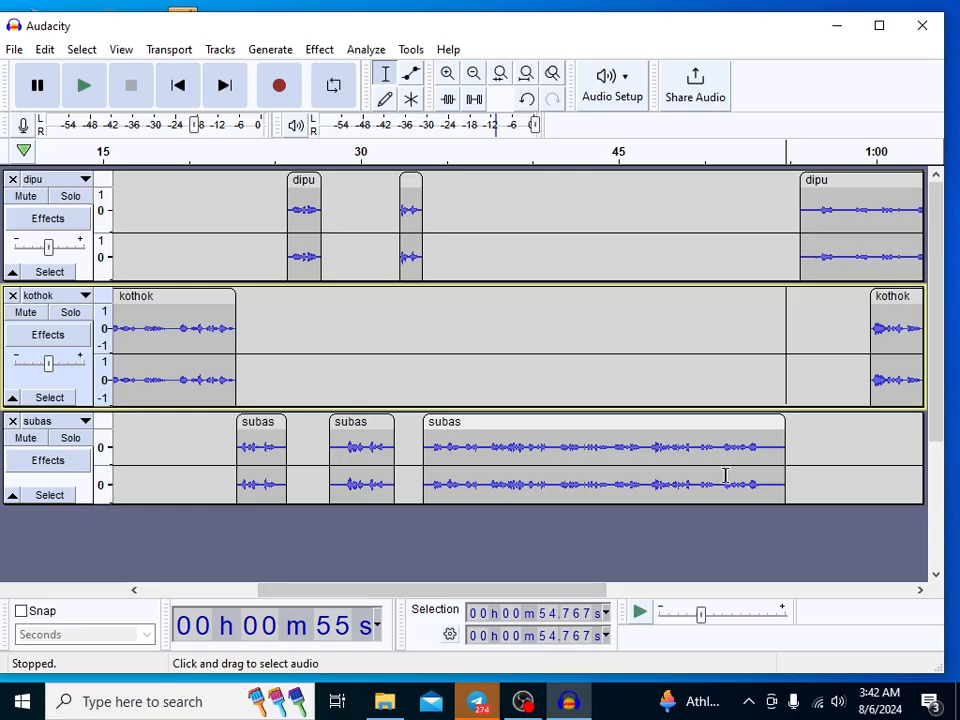
- Switch to Telegram and reopen the story script from the Google Docs link in the pinned chat's May 31 message
left_click(477, 701)
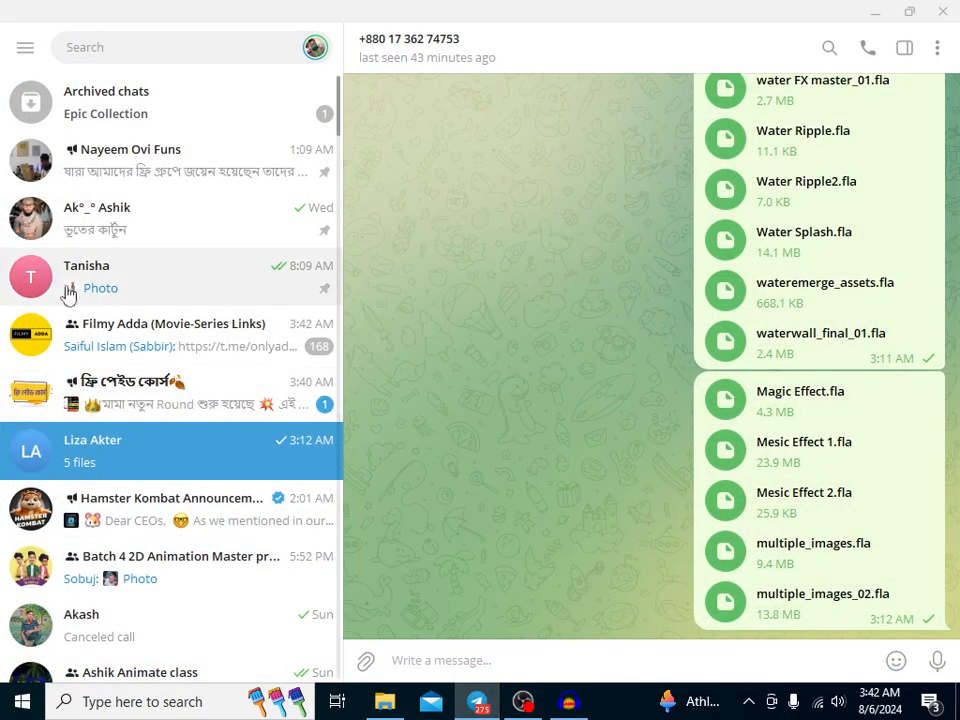
left_click(60, 218)
scroll(716, 443, "up", 3)
scroll(716, 435, "up", 4)
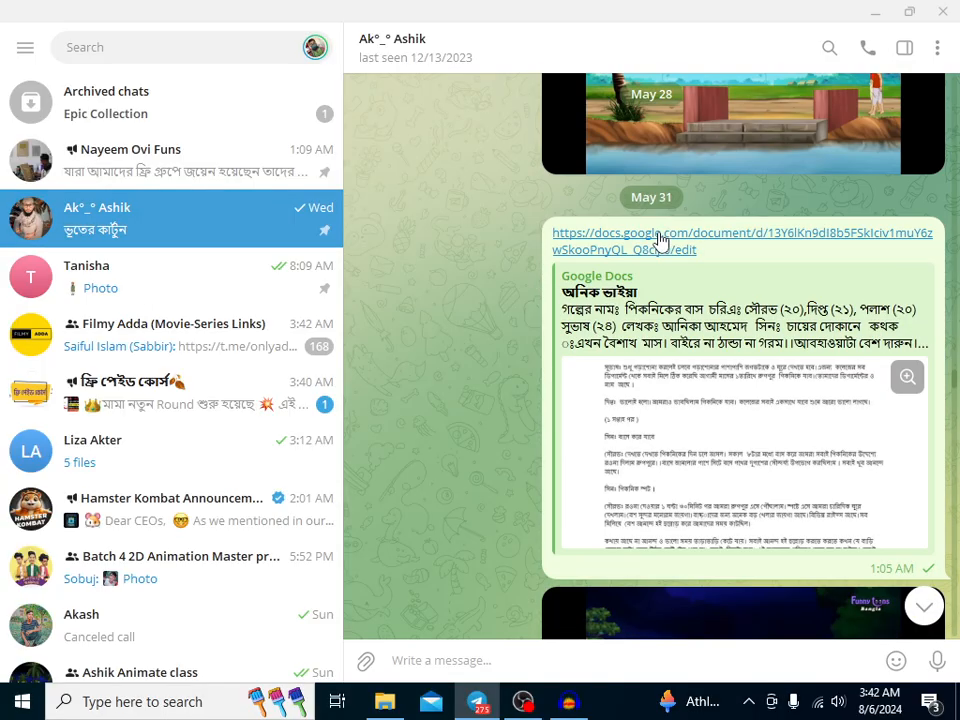
left_click(654, 248)
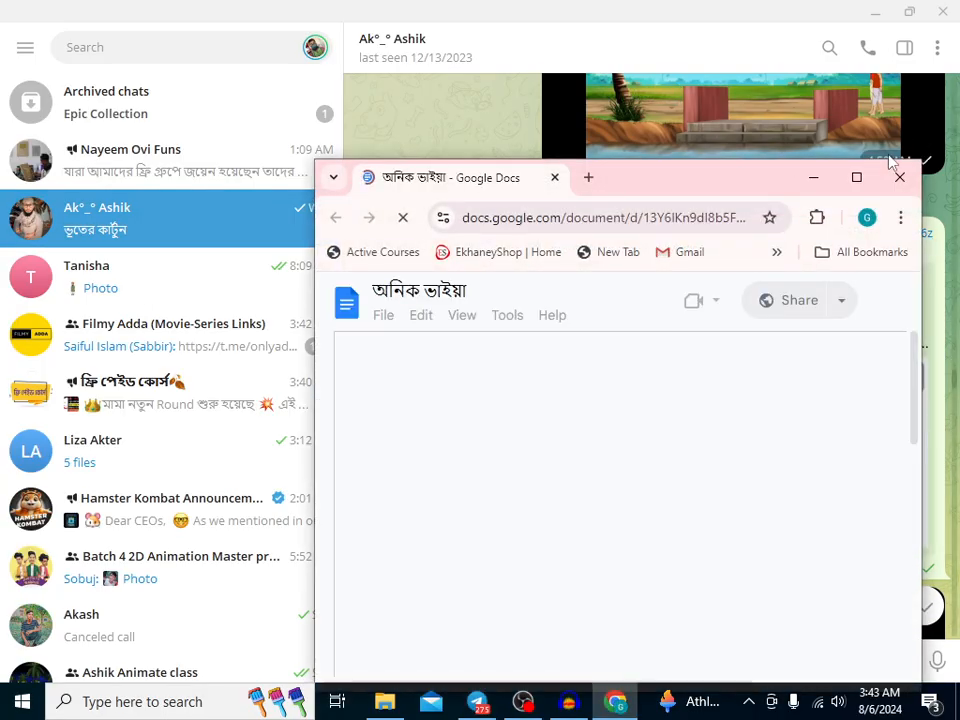
- Read the script's dipu reply to the long subas line in an enlarged window, and return to Audacity
scroll(581, 431, "down", 5)
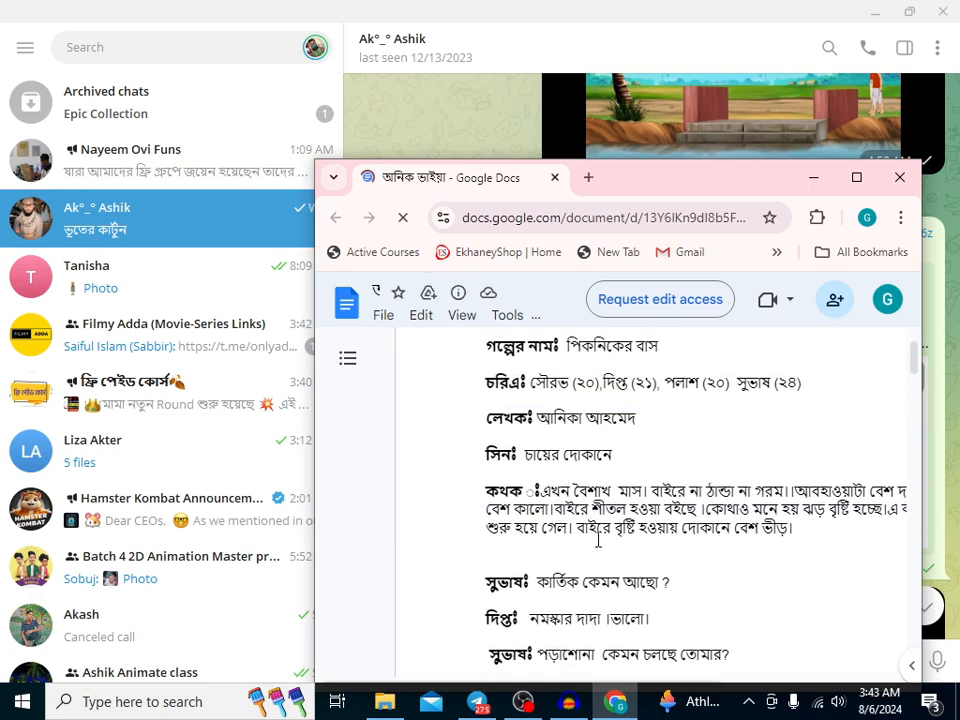
scroll(595, 550, "down", 3)
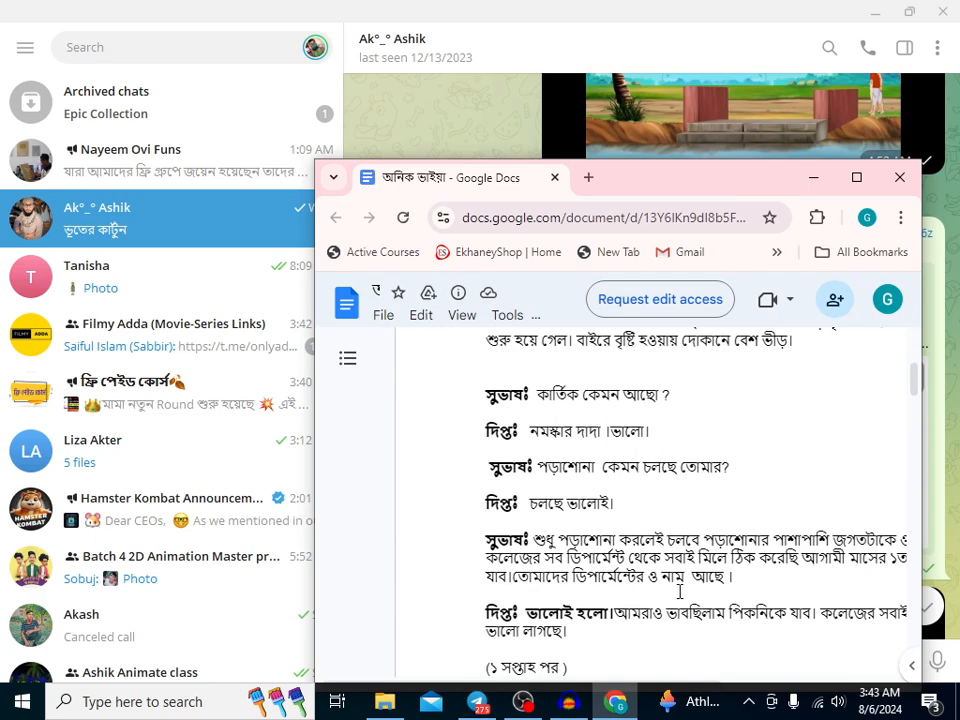
left_click(856, 177)
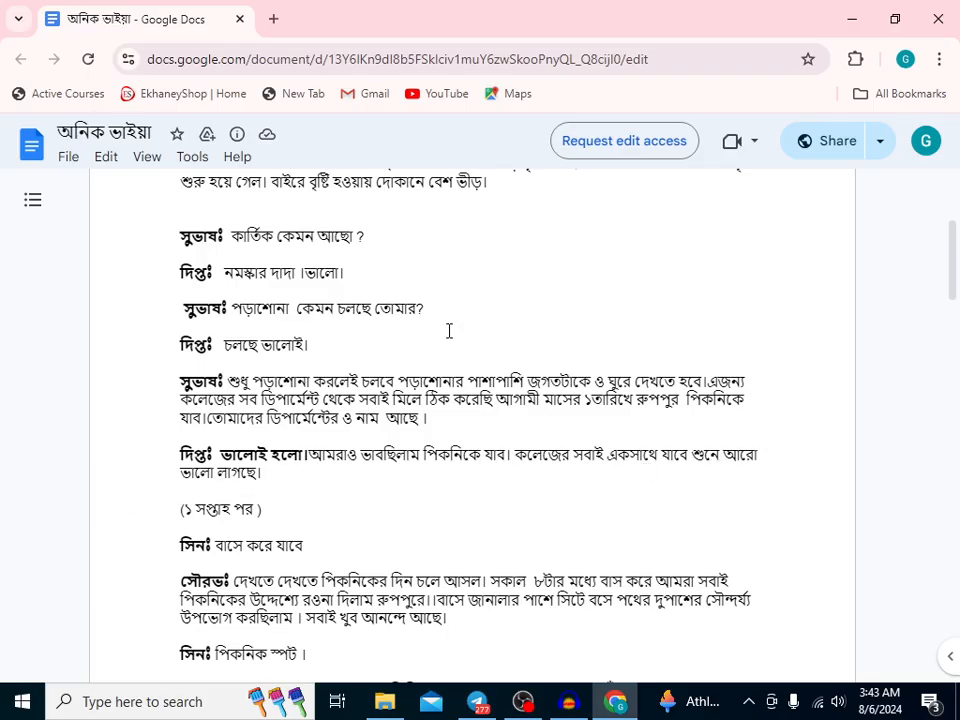
left_click(851, 19)
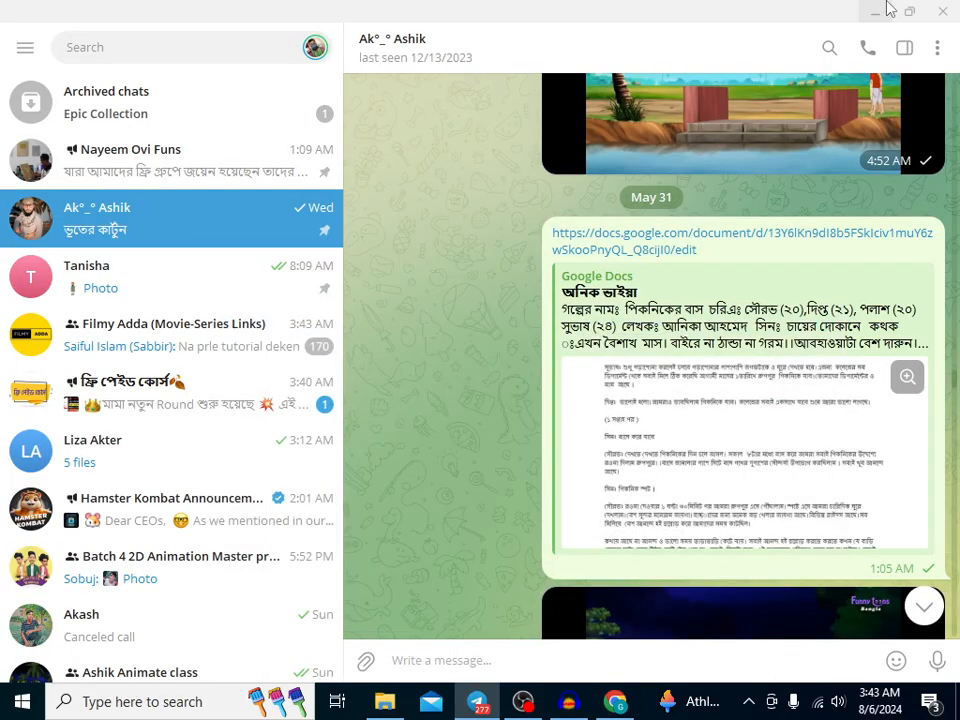
left_click(872, 10)
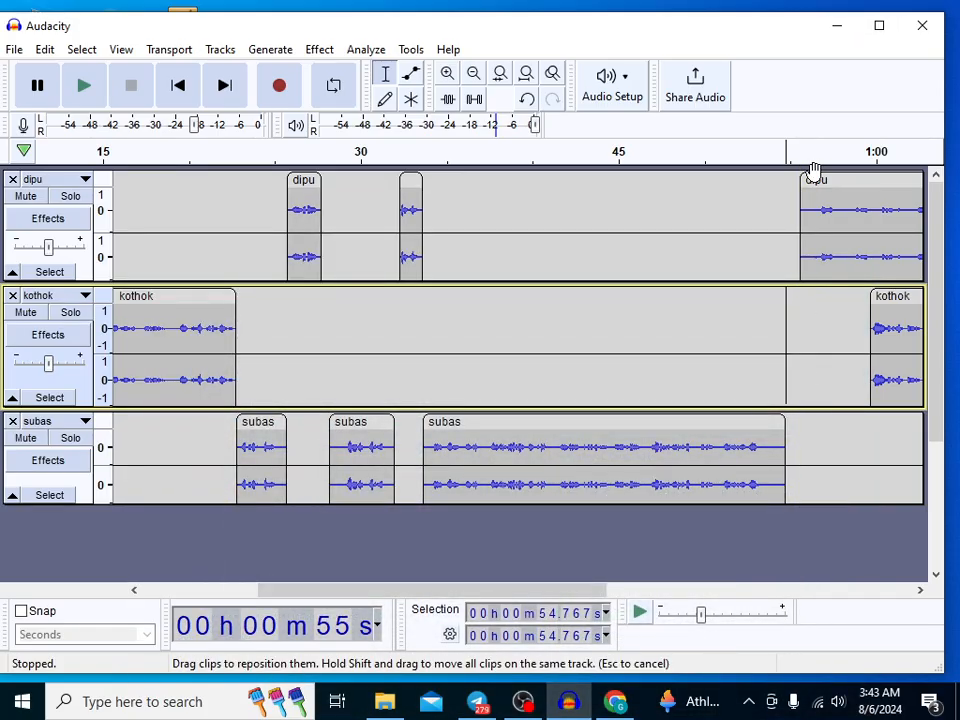
- Move the last kothok clip to about 1:19.5 and the last dipu clip to about 54.8 seconds, directly after the third subas clip
left_click_drag(405, 590, 580, 605)
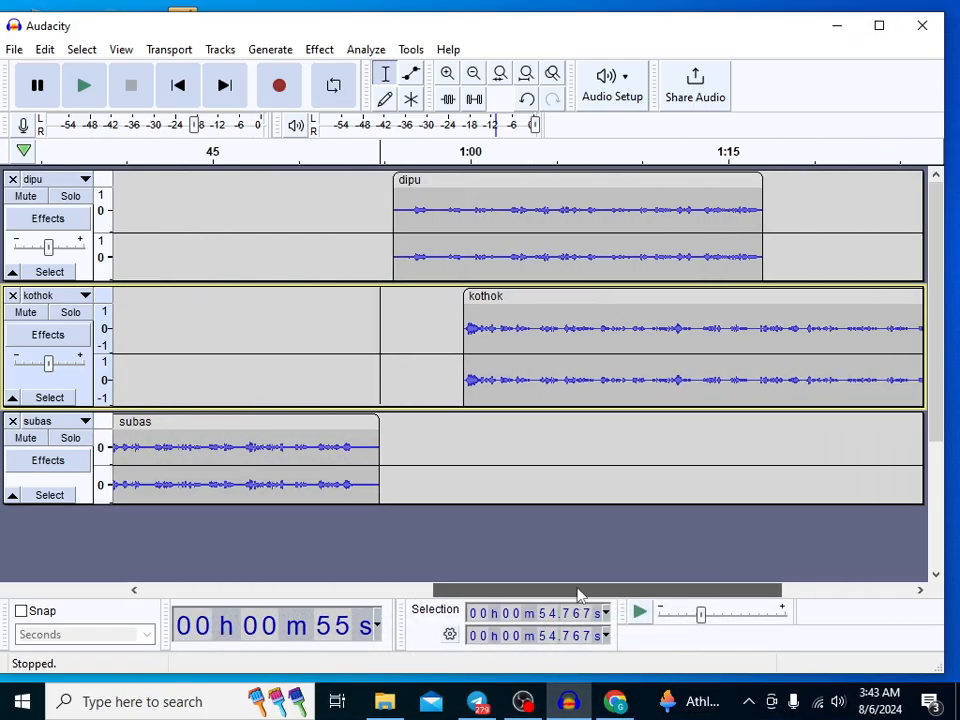
left_click_drag(527, 298, 869, 300)
mouse_move(492, 179)
left_mouse_down()
mouse_move(463, 191)
mouse_move(480, 195)
left_mouse_up()
- Play the last dipu clip from its start, replay it from about 1:06, and pause at about 1:08 to find the reply's end
left_click(385, 150)
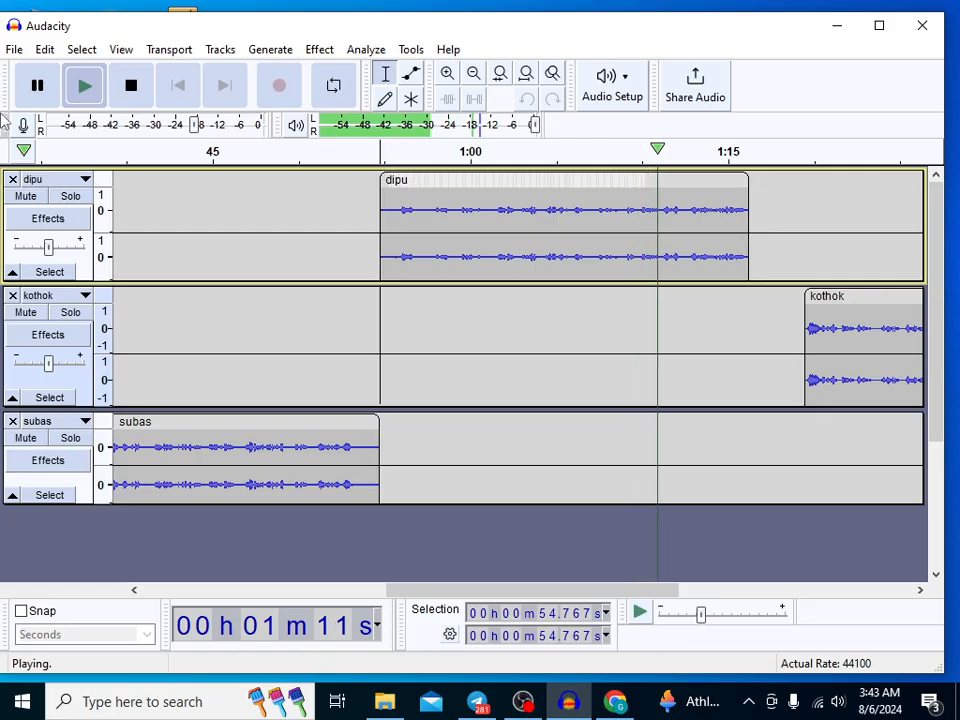
left_click(37, 86)
left_click(576, 153)
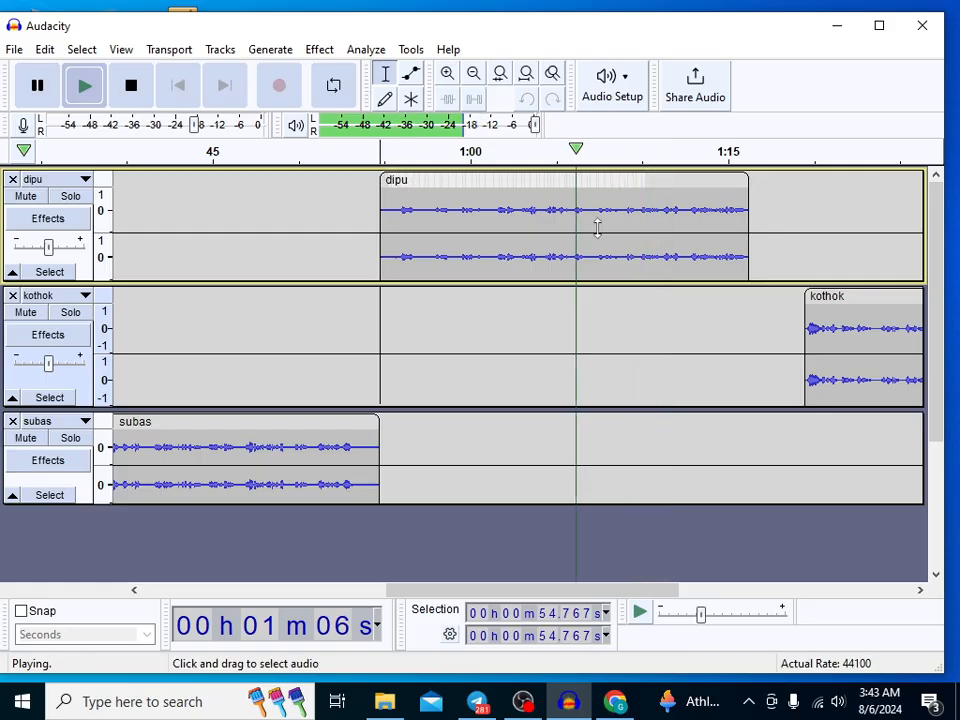
left_click(37, 86)
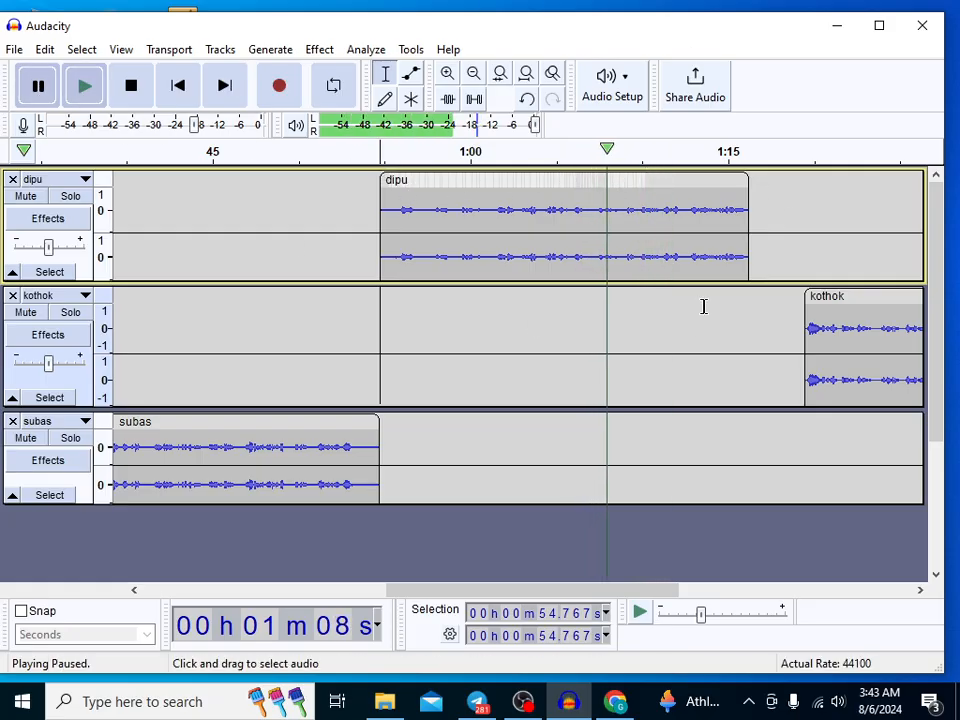
left_click(565, 212)
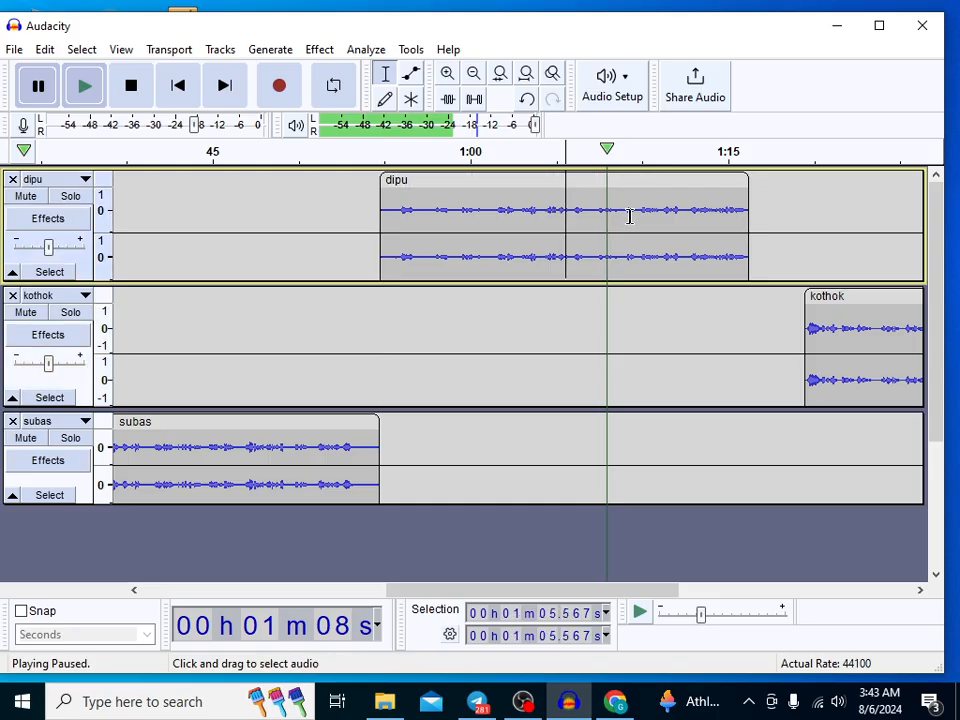
- Check the script in a smaller window for the next dipu line after the narrator's bus breakdown passage
left_click(615, 703)
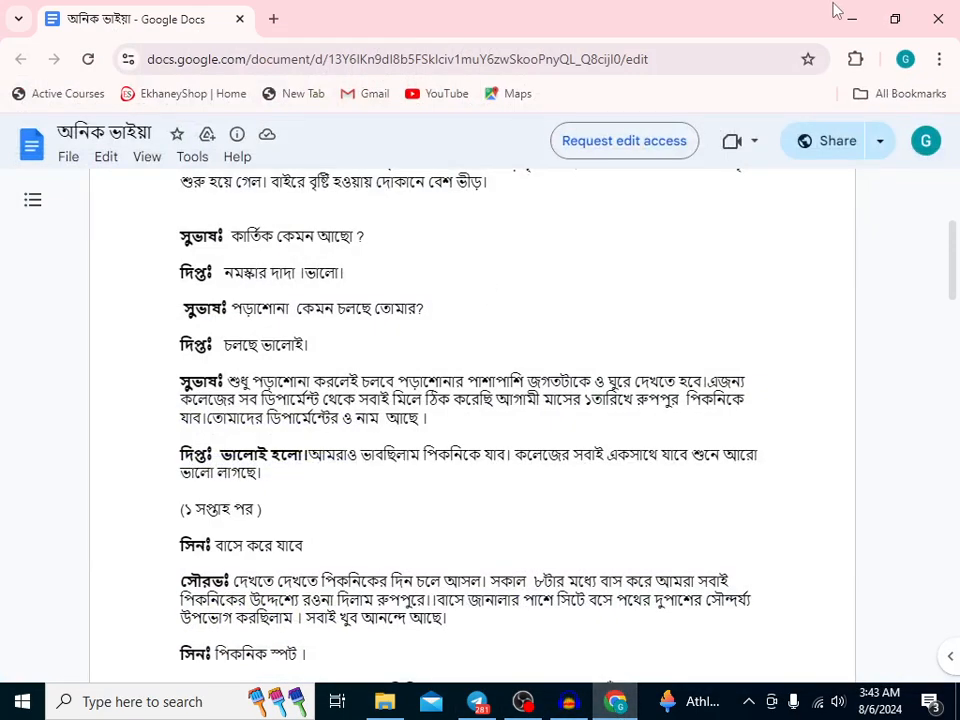
left_click(892, 18)
scroll(616, 574, "down", 2)
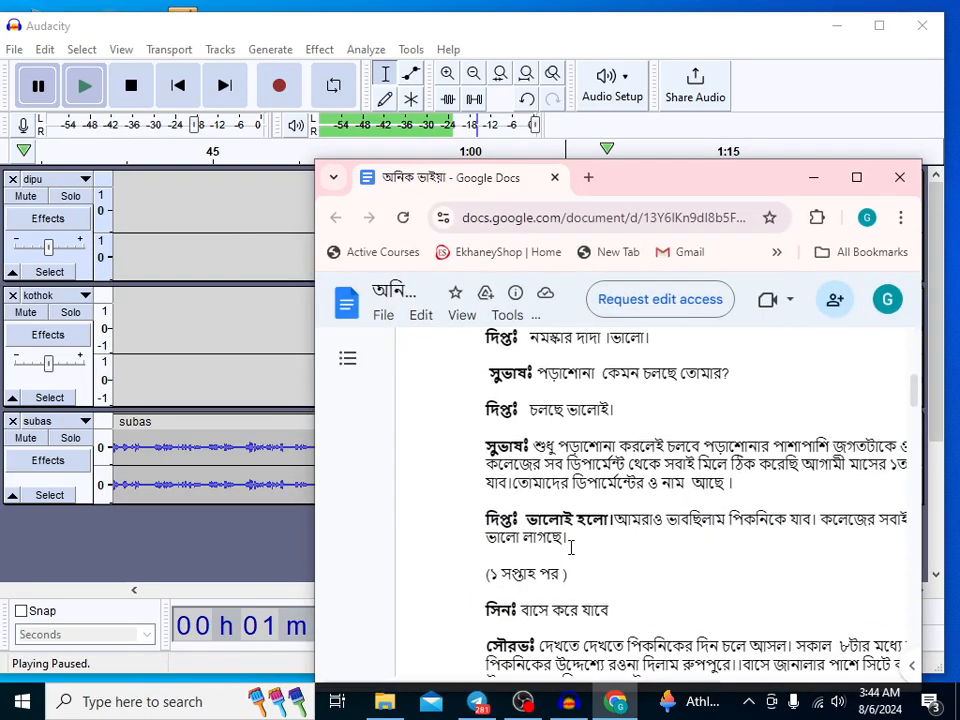
scroll(570, 547, "down", 10)
scroll(563, 581, "down", 5)
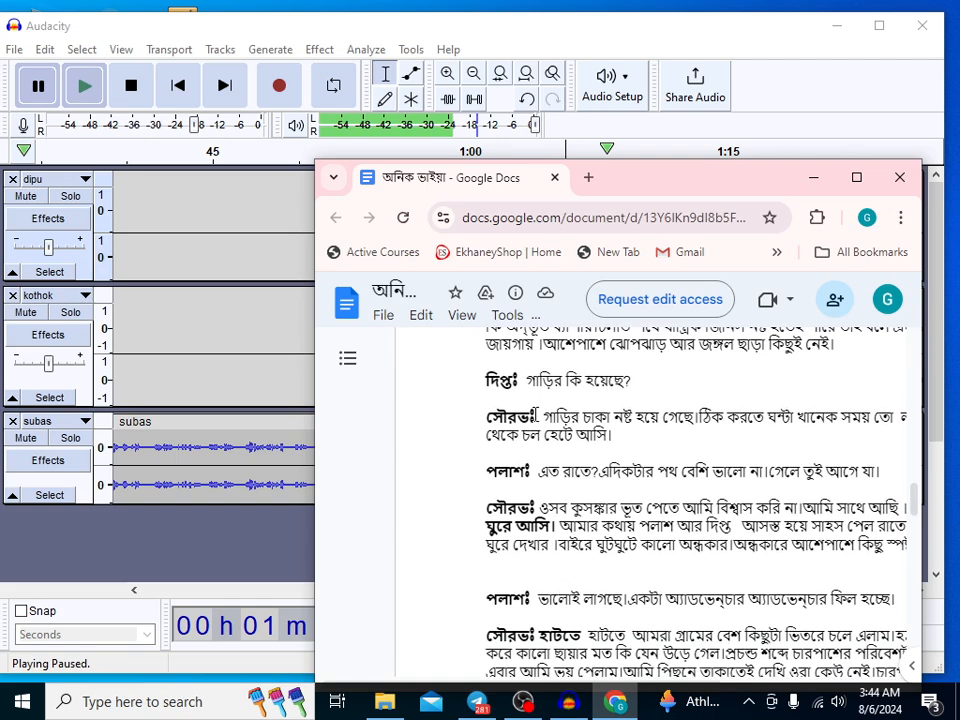
scroll(605, 461, "up", 1)
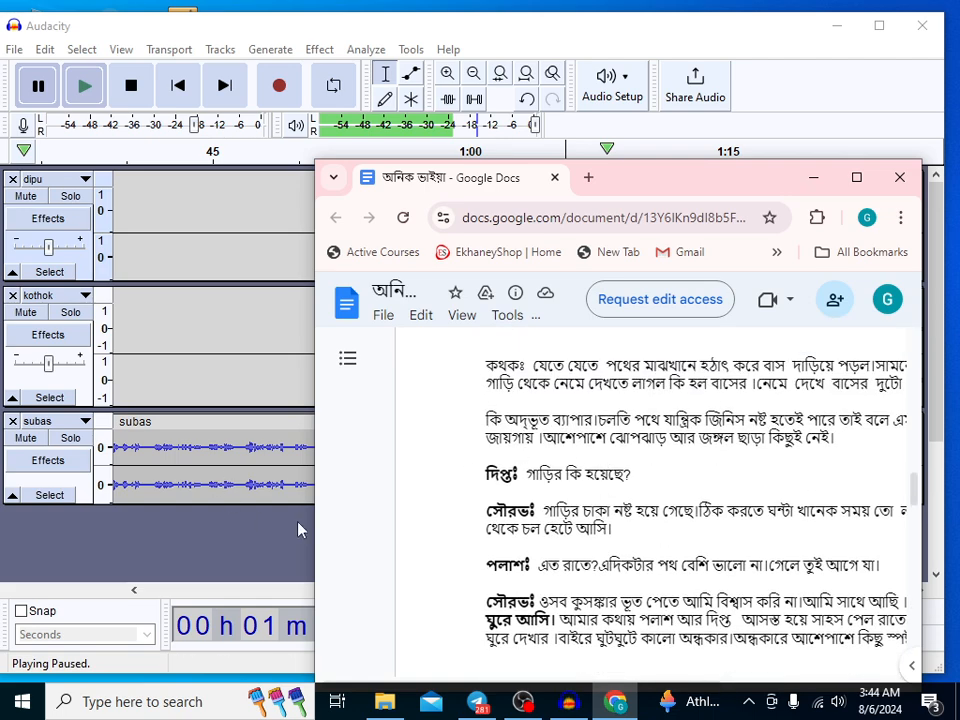
- Split the last dipu clip at about 1:07.3 and move its second part to about 1:18.5
left_click(252, 428)
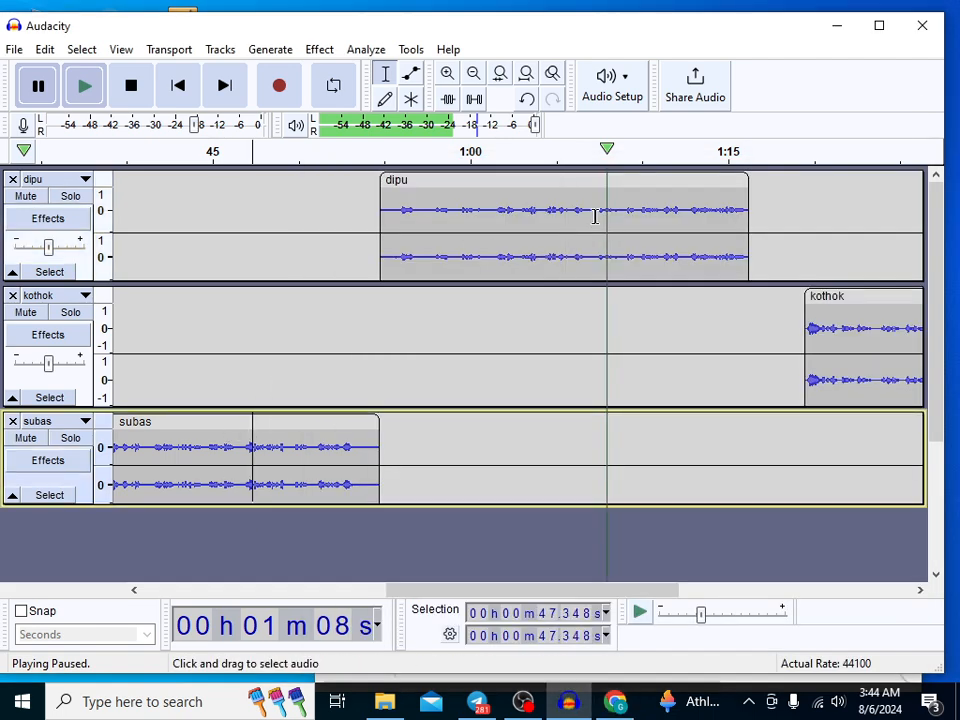
left_click(596, 218)
right_click(598, 213)
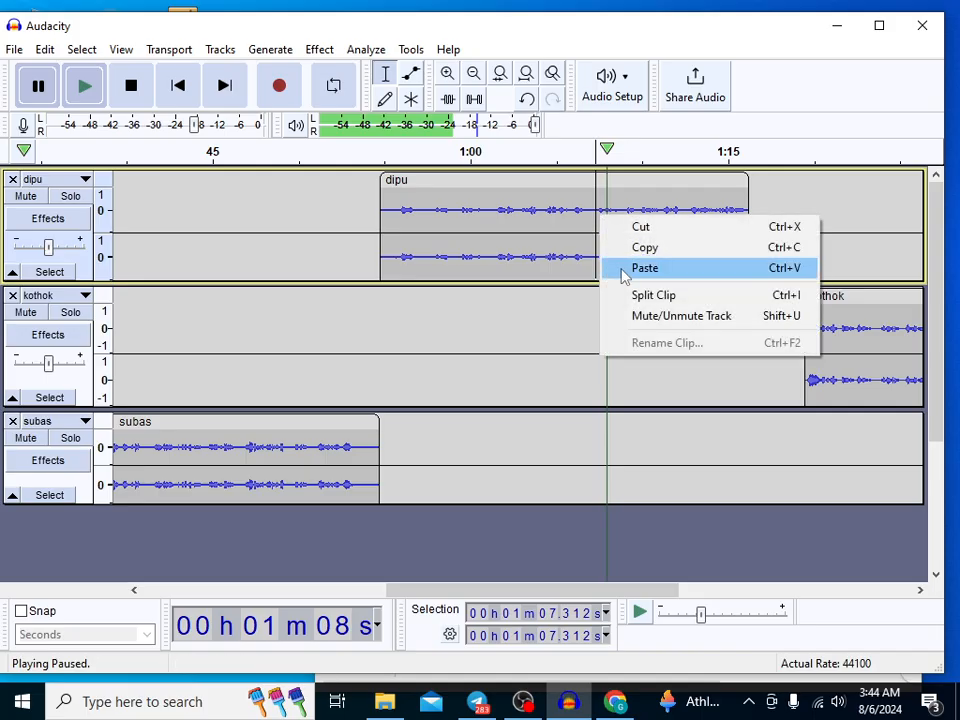
left_click(619, 294)
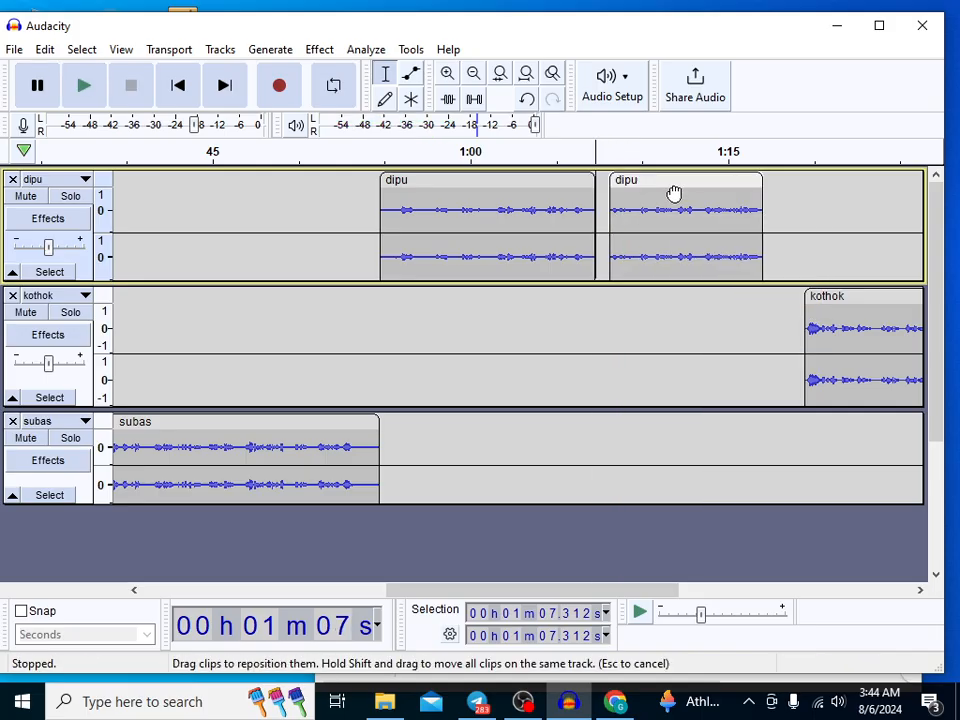
left_click_drag(634, 187, 827, 187)
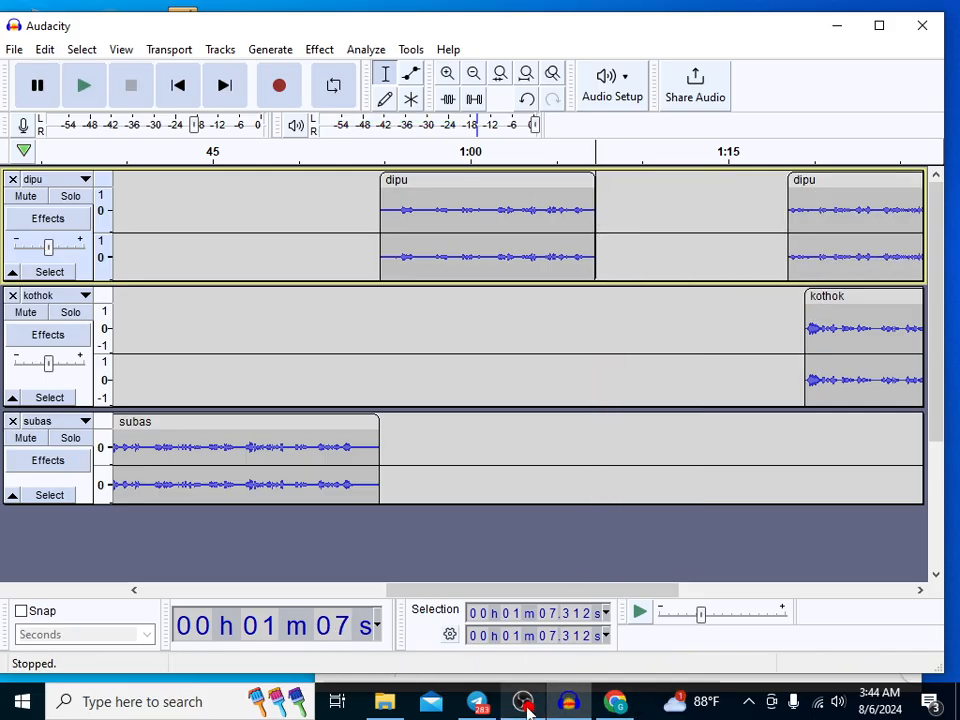
- Check in the script which speaker follows the dipu reply, and return to Audacity to view the remaining clips after it
mouse_move(615, 701)
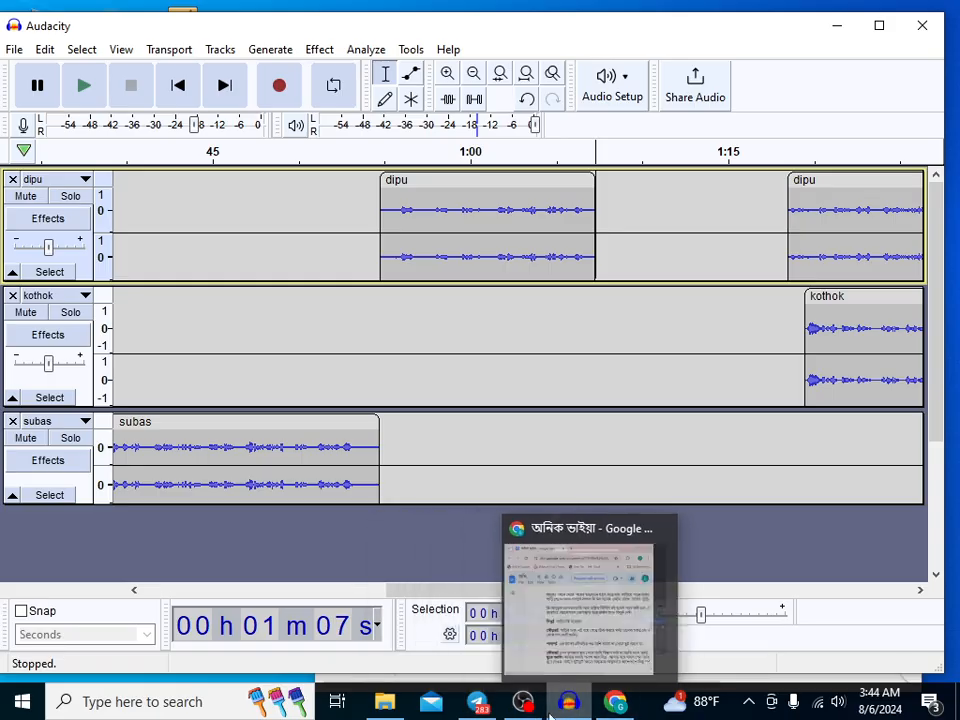
left_click(606, 610)
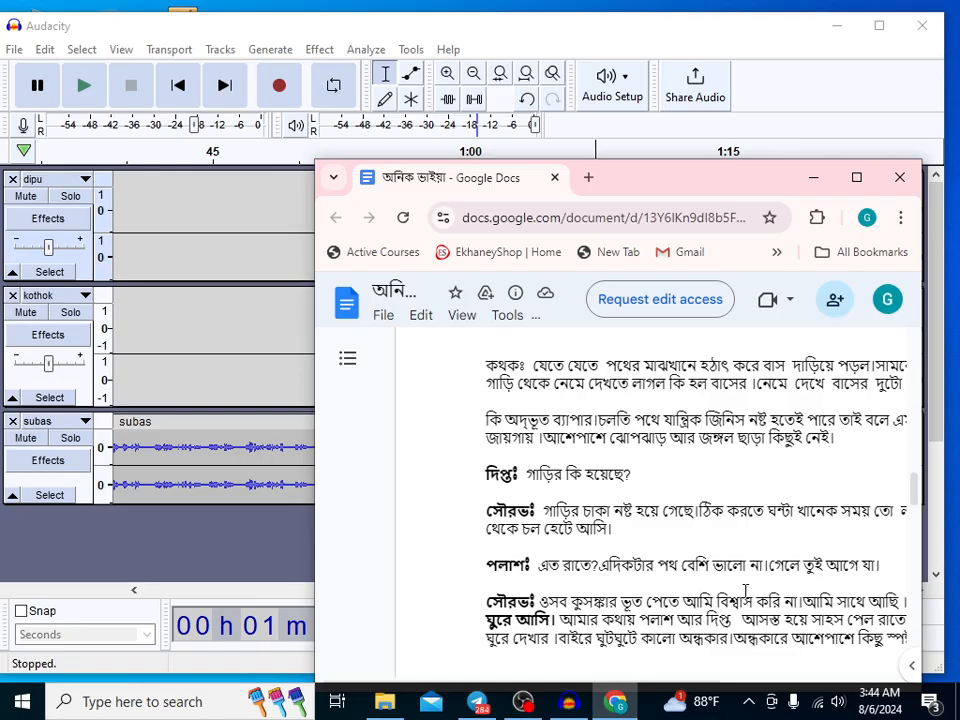
scroll(570, 505, "up", 10)
scroll(553, 490, "down", 5)
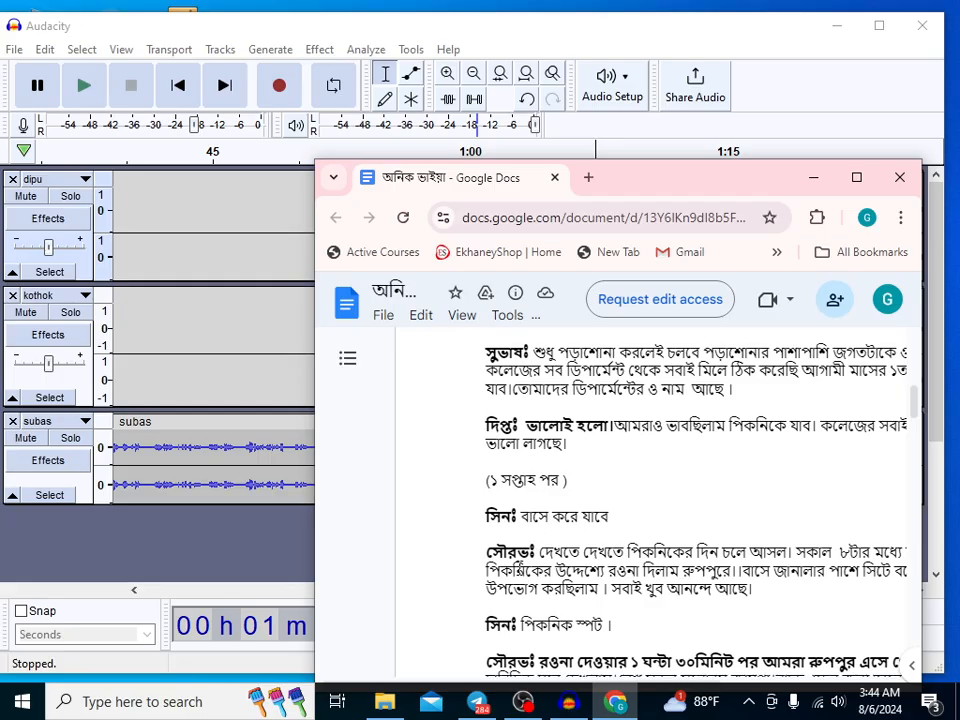
scroll(565, 553, "down", 2)
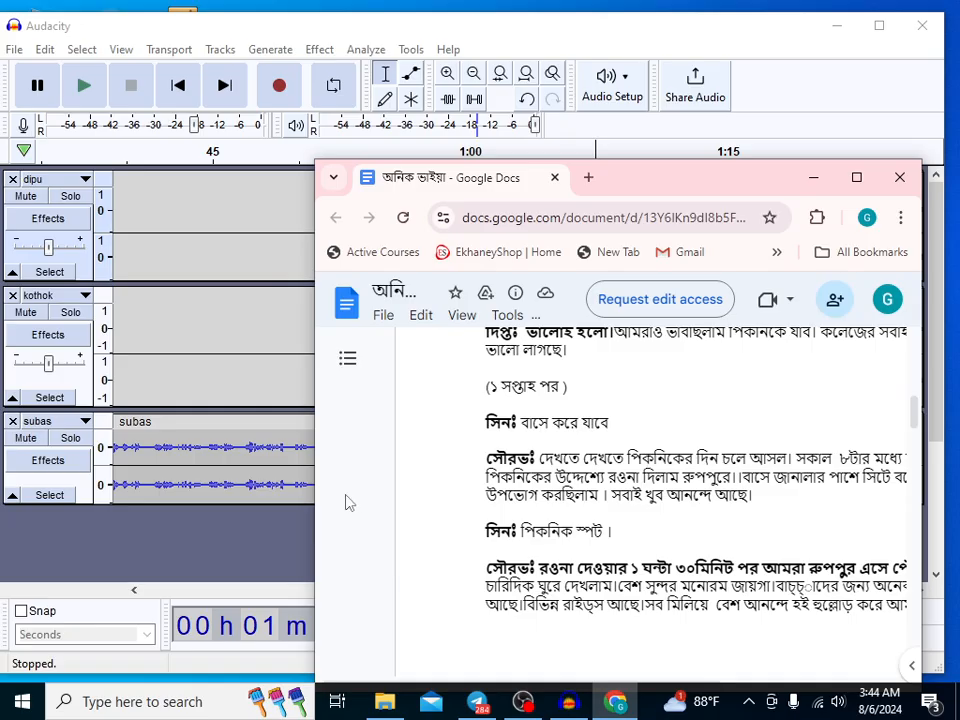
left_click(277, 525)
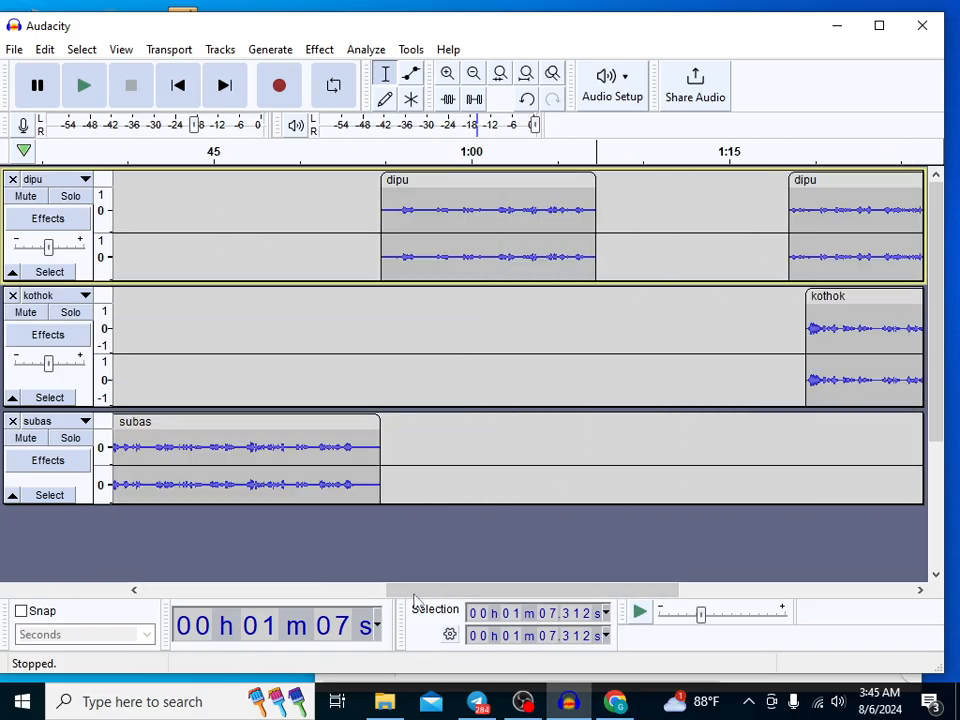
left_click_drag(415, 598, 396, 599)
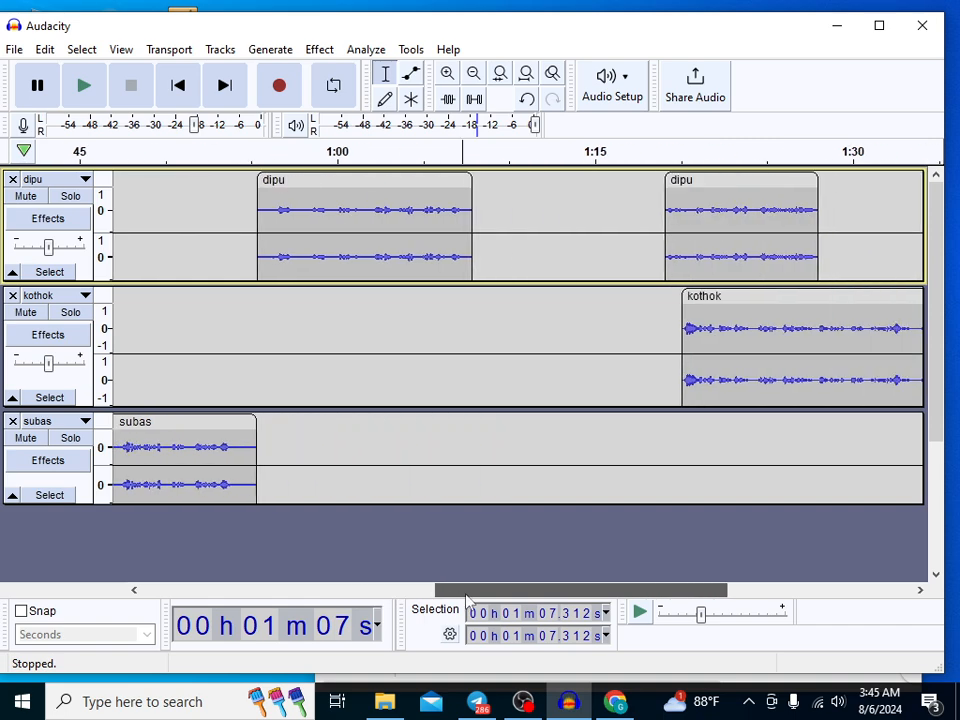
- Delete the leftover dipu clip at about 1:18.5 and the leftover kothok clip at about 1:19.5
left_click_drag(418, 598, 462, 598)
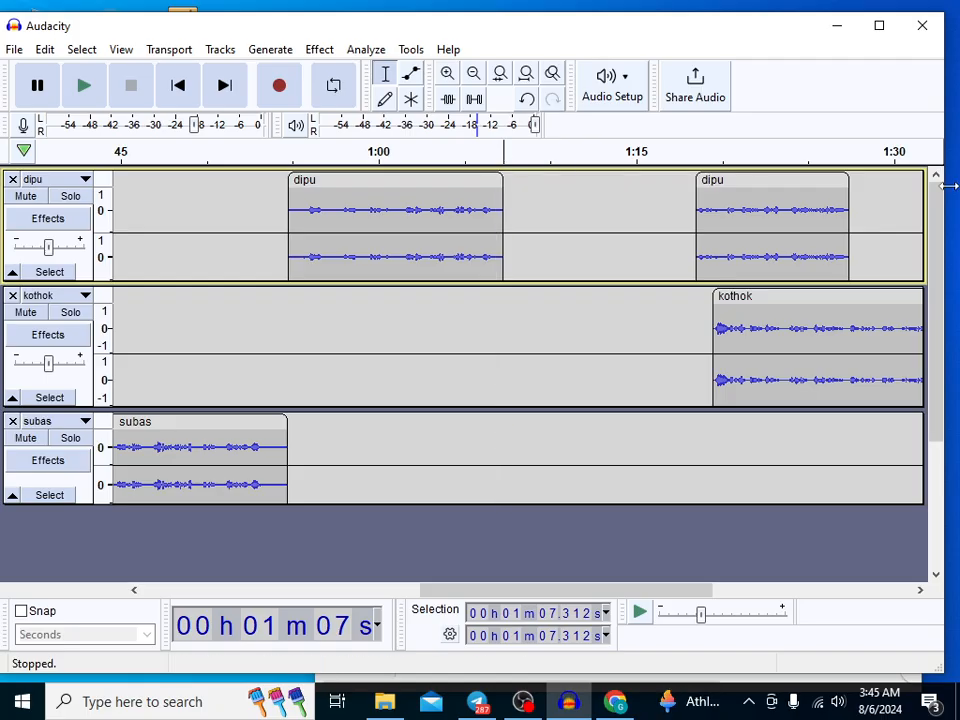
left_click(802, 180)
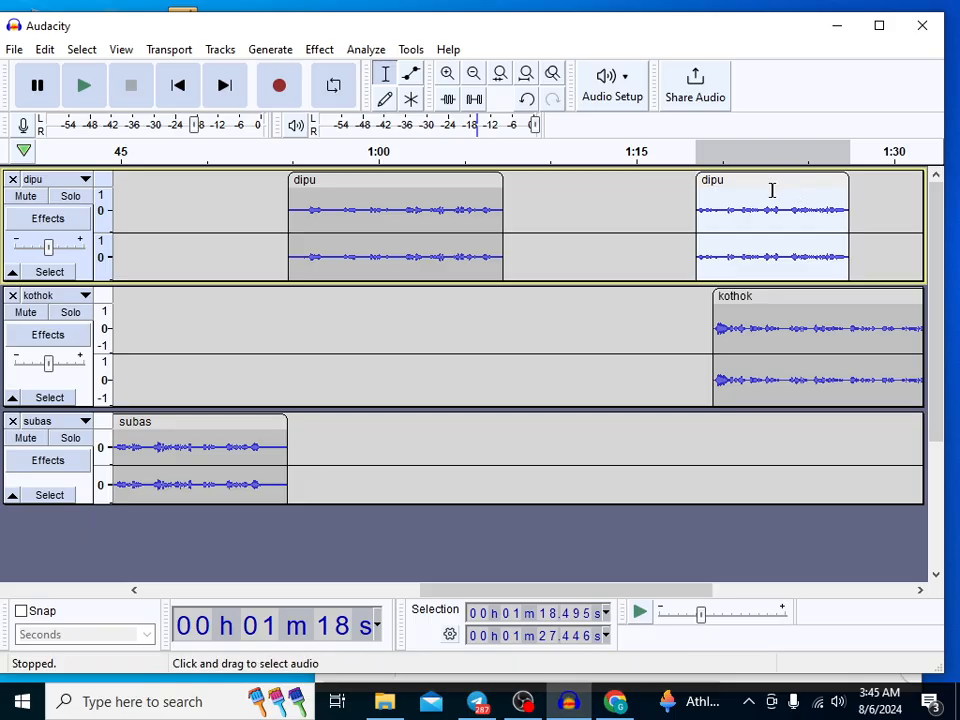
key("Delete")
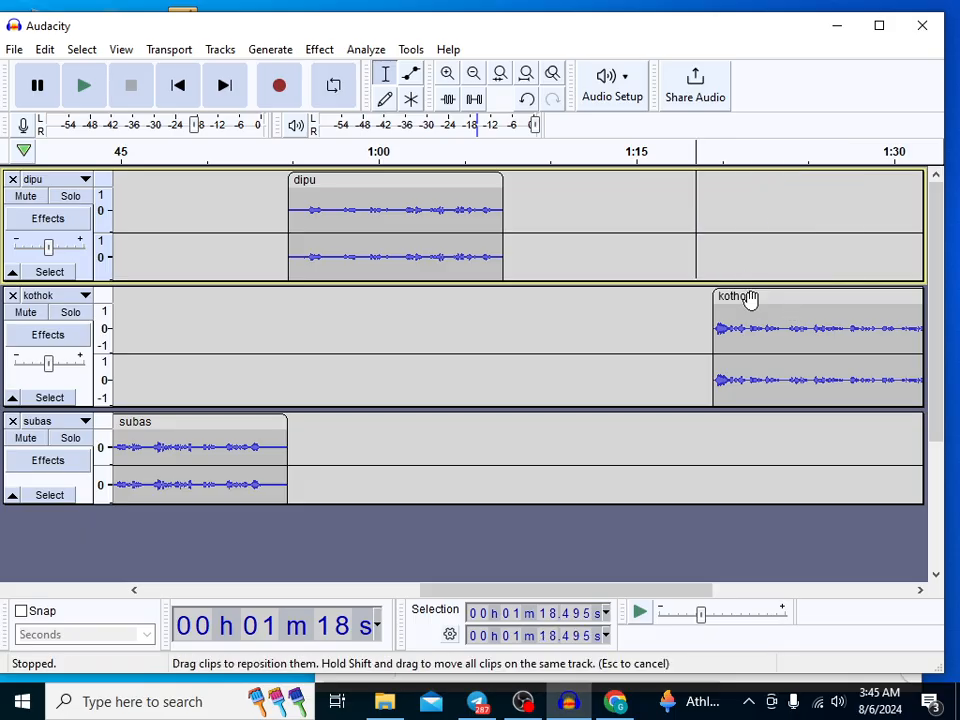
left_click(759, 310)
left_click(748, 292)
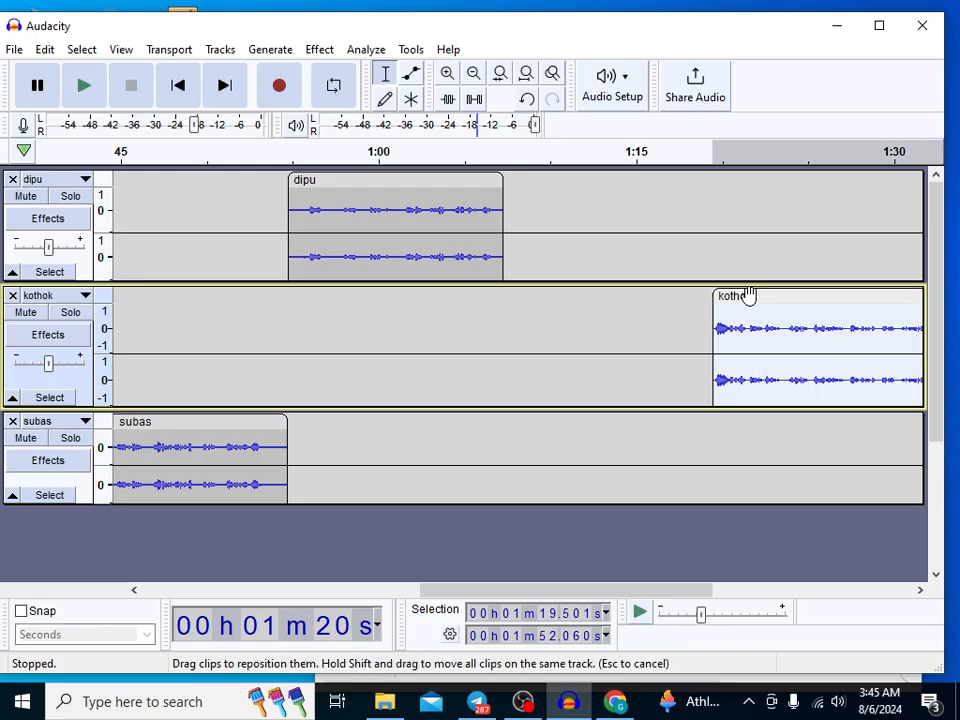
key("Delete")
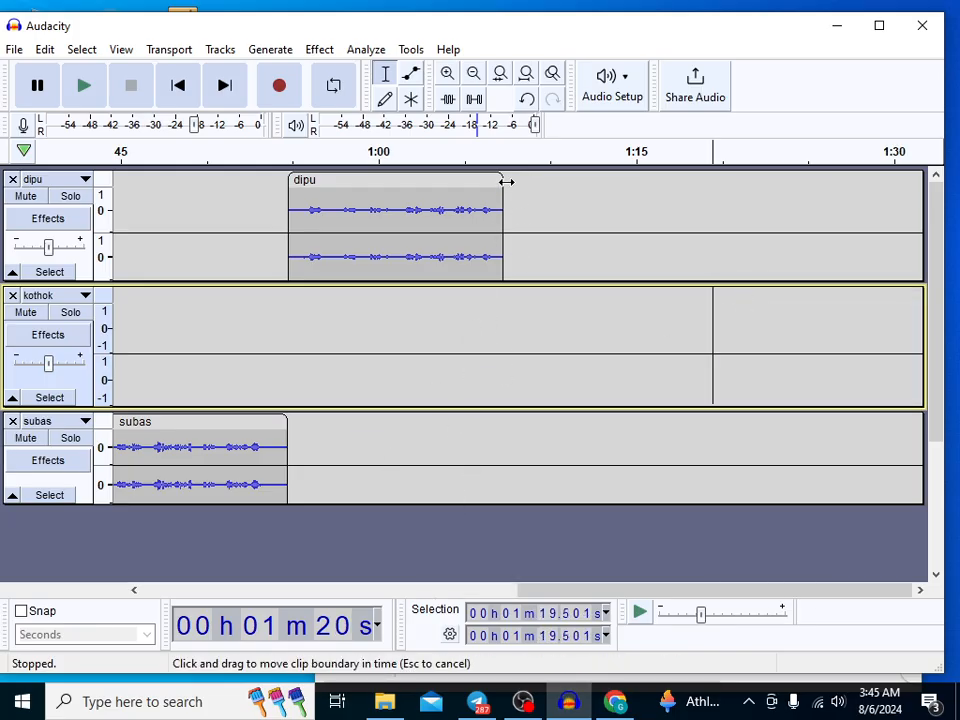
mouse_move(538, 591)
left_mouse_down()
mouse_move(506, 590)
mouse_move(555, 582)
left_mouse_up()
left_click_drag(512, 205, 935, 315)
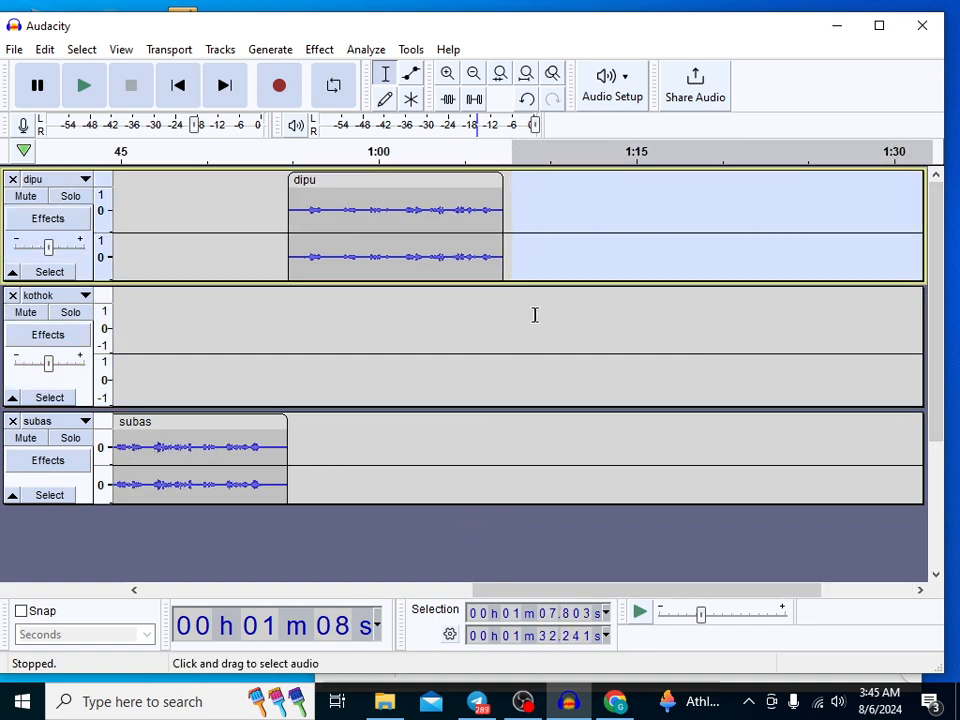
left_click_drag(517, 310, 950, 320)
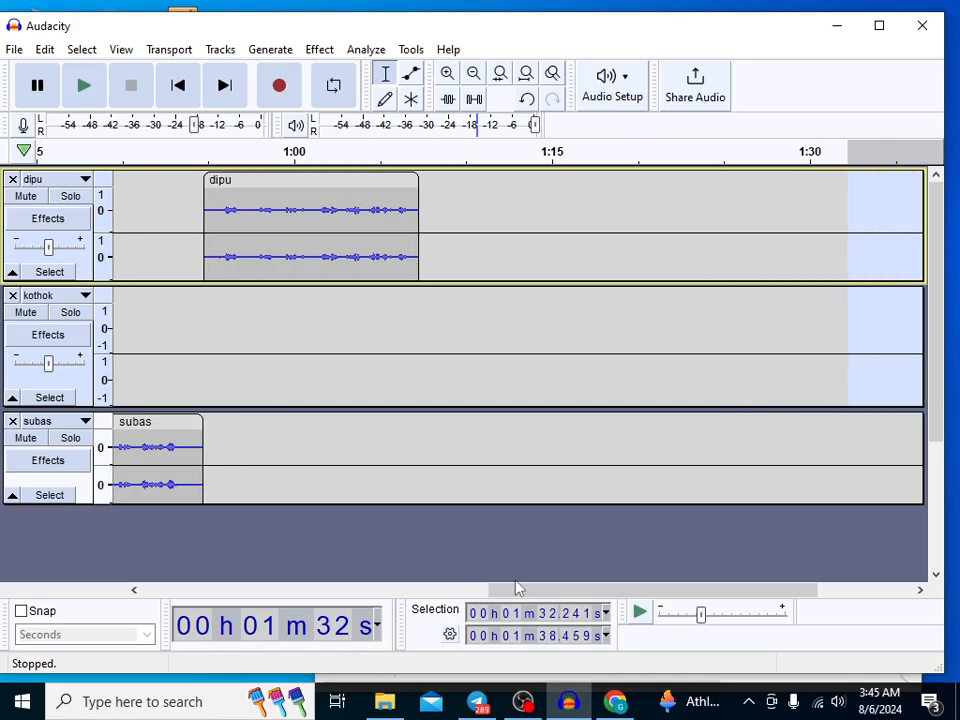
left_click_drag(510, 584, 772, 597)
left_click_drag(604, 588, 546, 589)
left_click_drag(319, 221, 955, 327)
left_click_drag(793, 587, 954, 546)
right_click(621, 200)
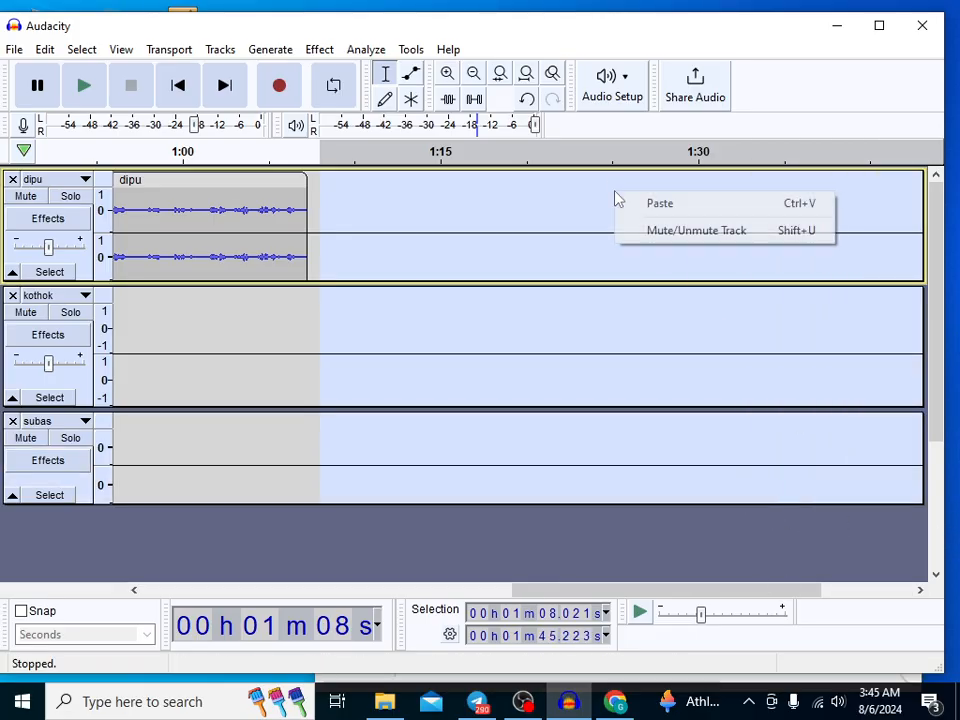
left_click(484, 535)
- Review the arranged clips from the timeline's start to the last dipu clip, and slightly reduce the subas track's height
left_click_drag(528, 590, 256, 589)
scroll(216, 485, "left", 2)
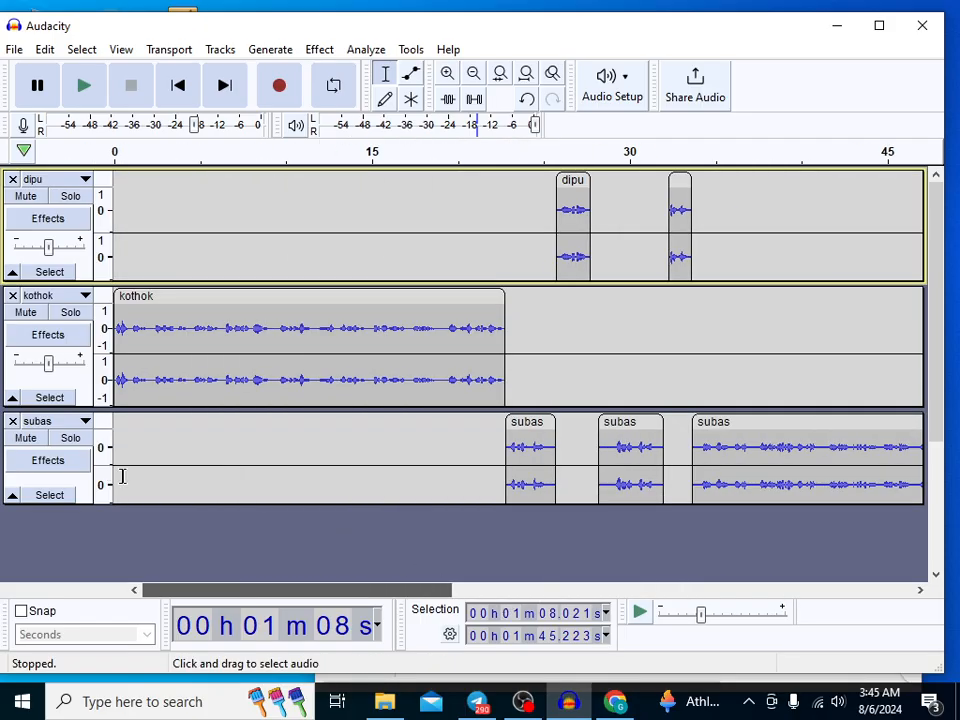
scroll(390, 546, "right", 8)
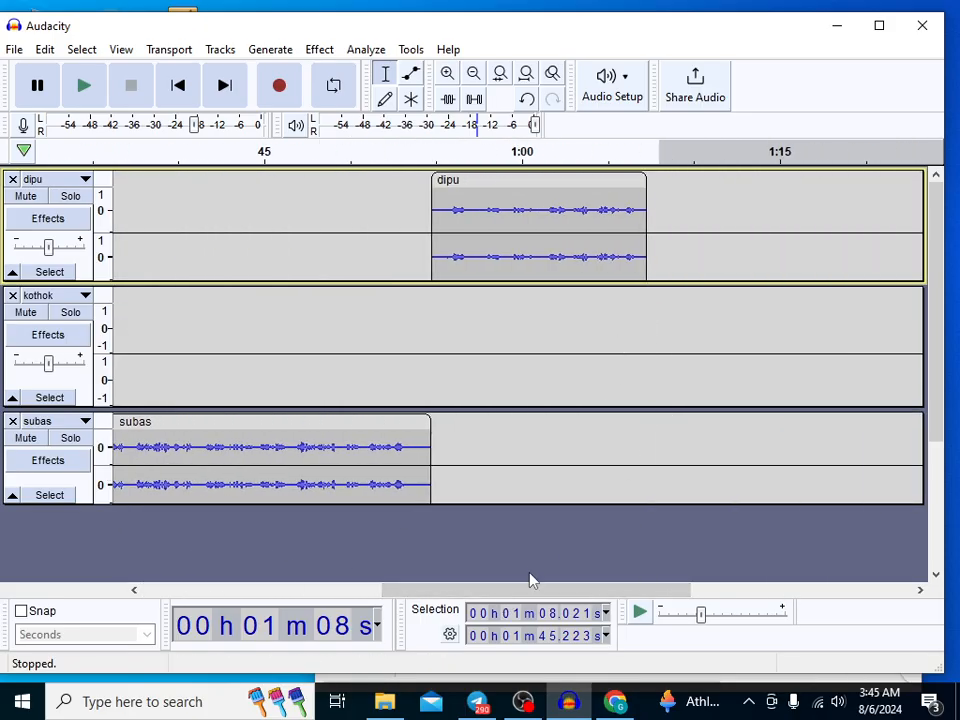
scroll(465, 587, "left", 8)
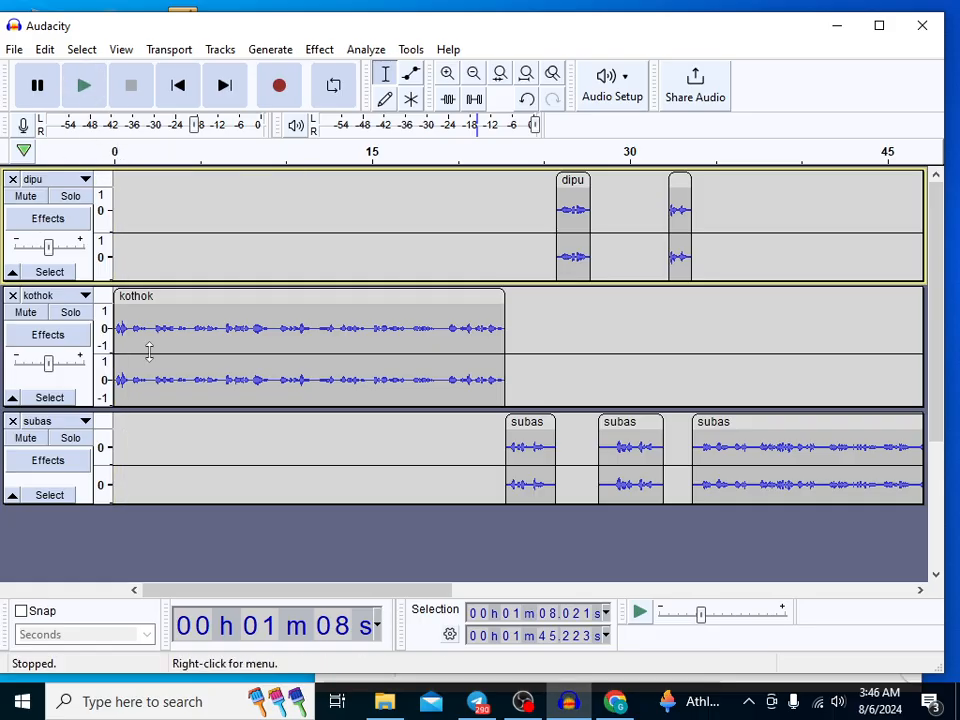
mouse_move(198, 507)
left_mouse_down()
mouse_move(199, 463)
mouse_move(199, 490)
left_mouse_up()
left_click(134, 230)
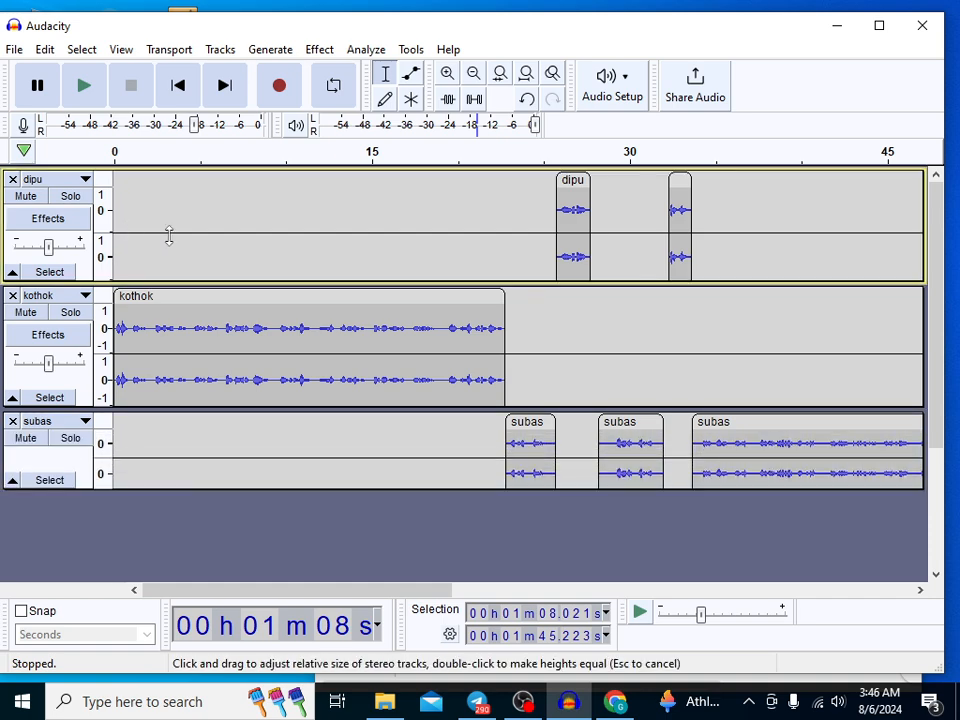
left_click(20, 150)
left_click(167, 211)
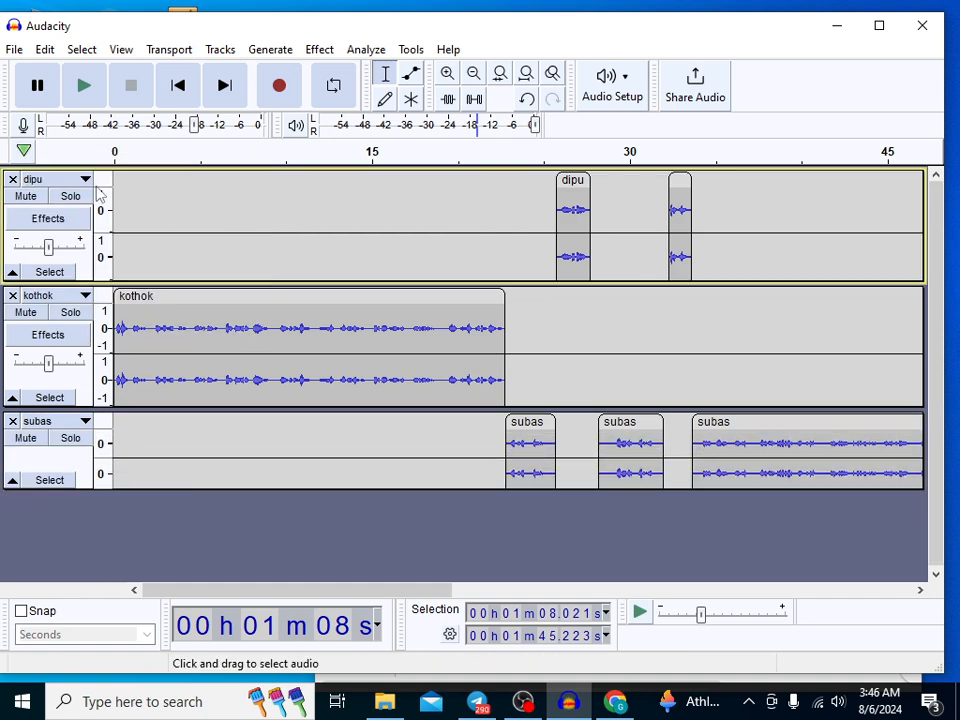
left_click(39, 89)
left_click(85, 91)
left_click(85, 91)
left_click(840, 24)
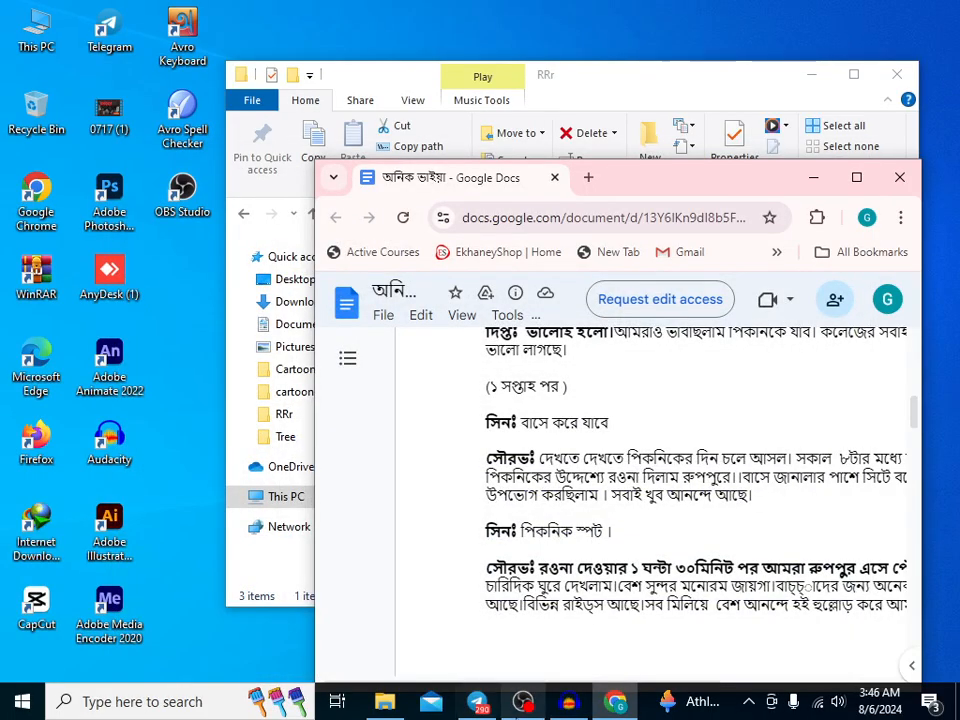
left_click(568, 701)
- Play the opening kothok clip from its start to its end, and stop the playback
left_click(407, 388)
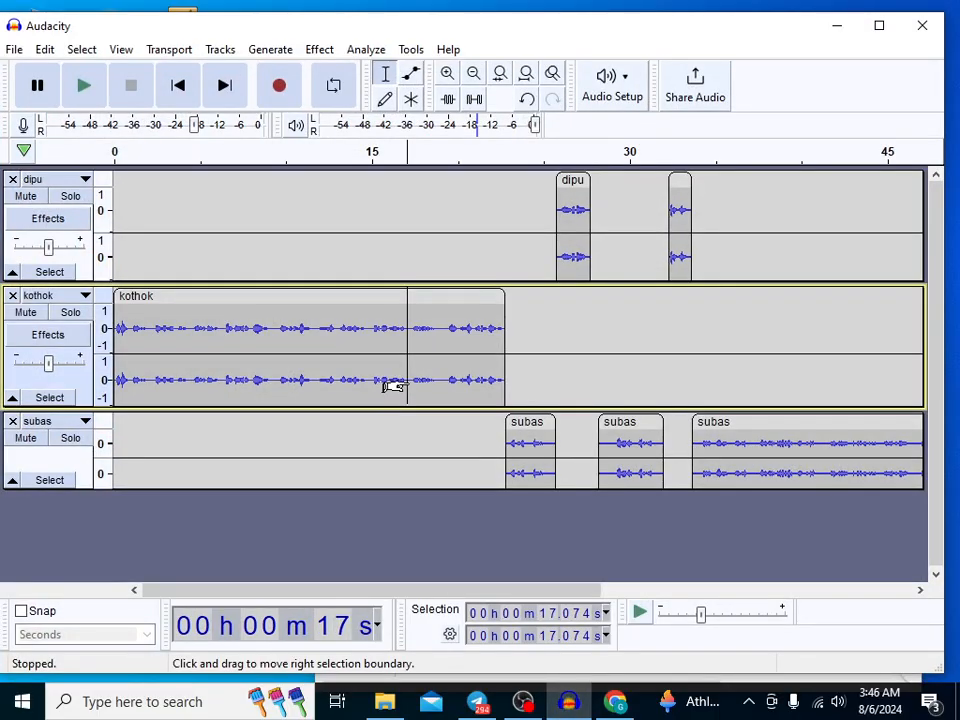
double_click(392, 388)
left_click(85, 90)
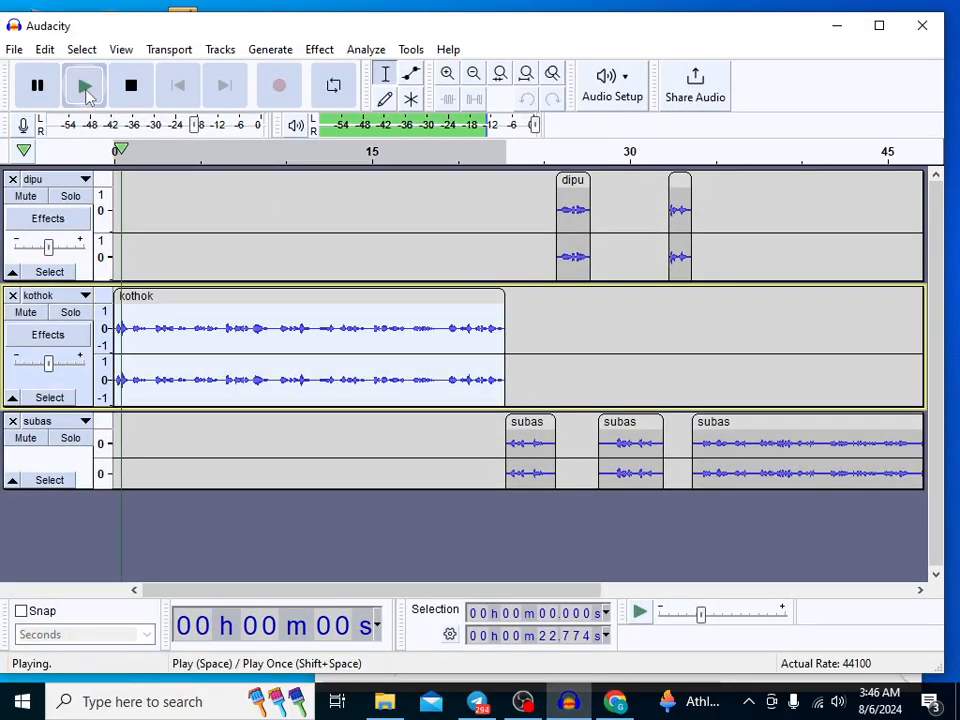
left_click(250, 240)
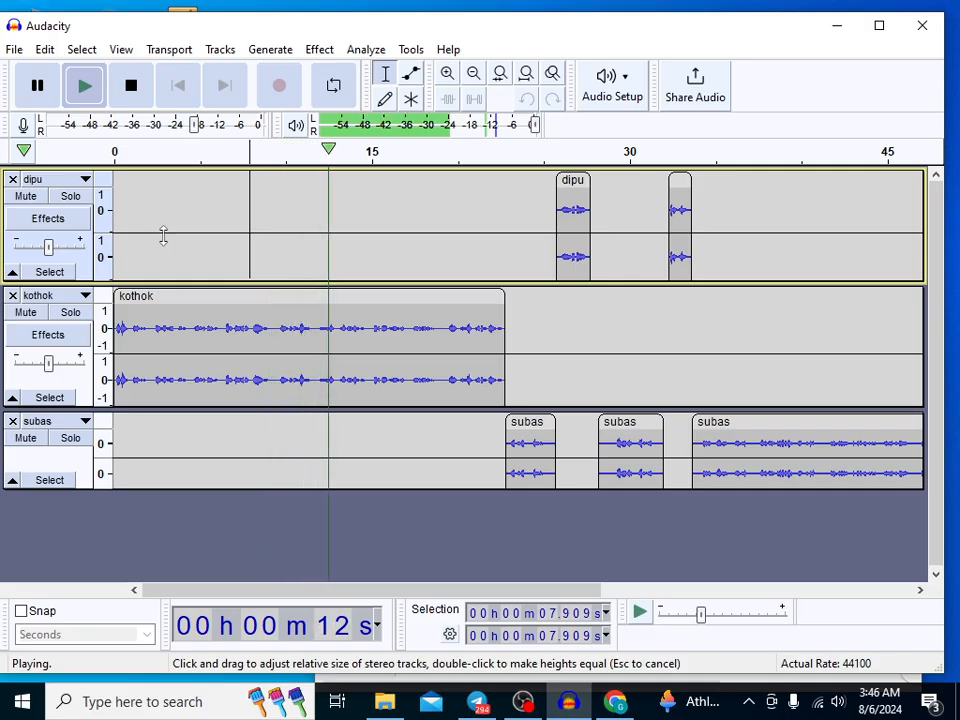
left_click(838, 702)
left_click_drag(825, 668, 949, 658)
left_click(810, 546)
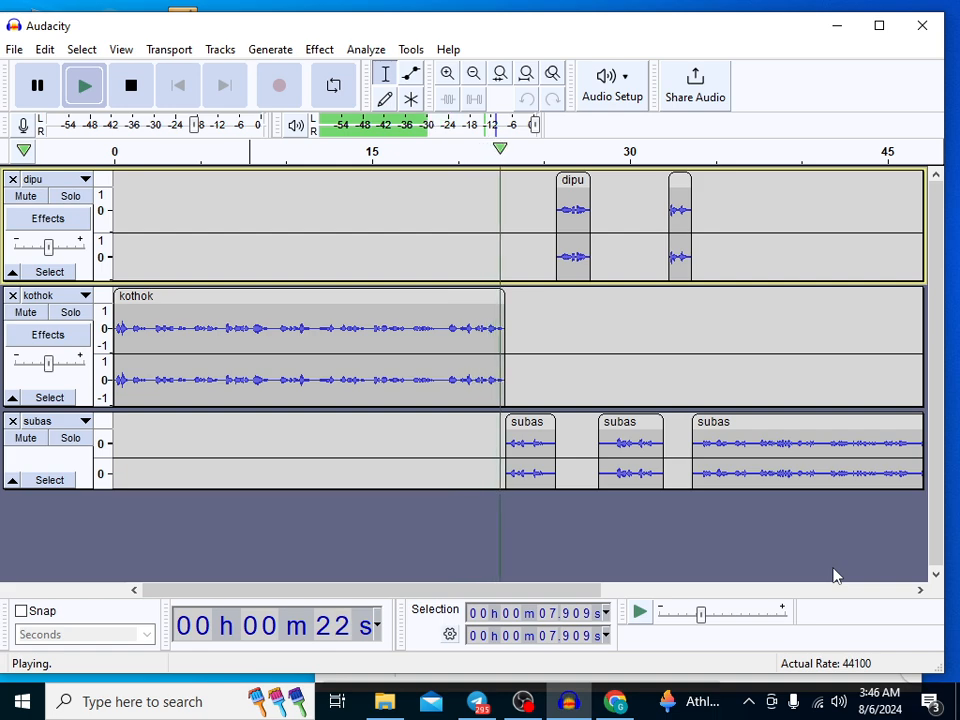
key("space")
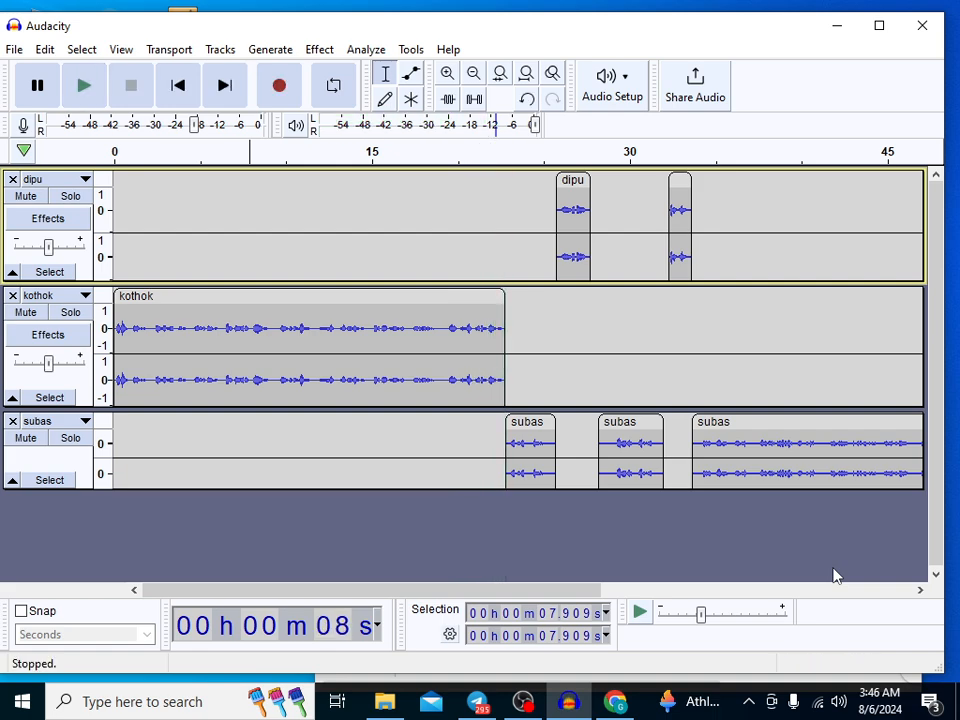
- Play the arrangement from about 0:23 through the subas and dipu clips to check the dialogue order
left_click(511, 456)
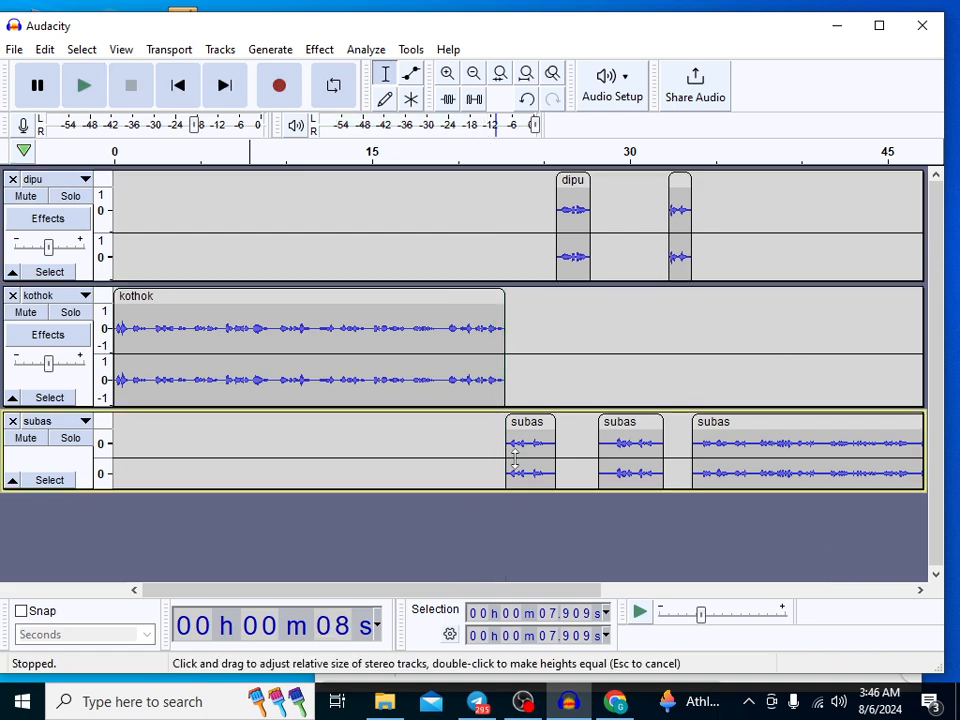
left_click(521, 440)
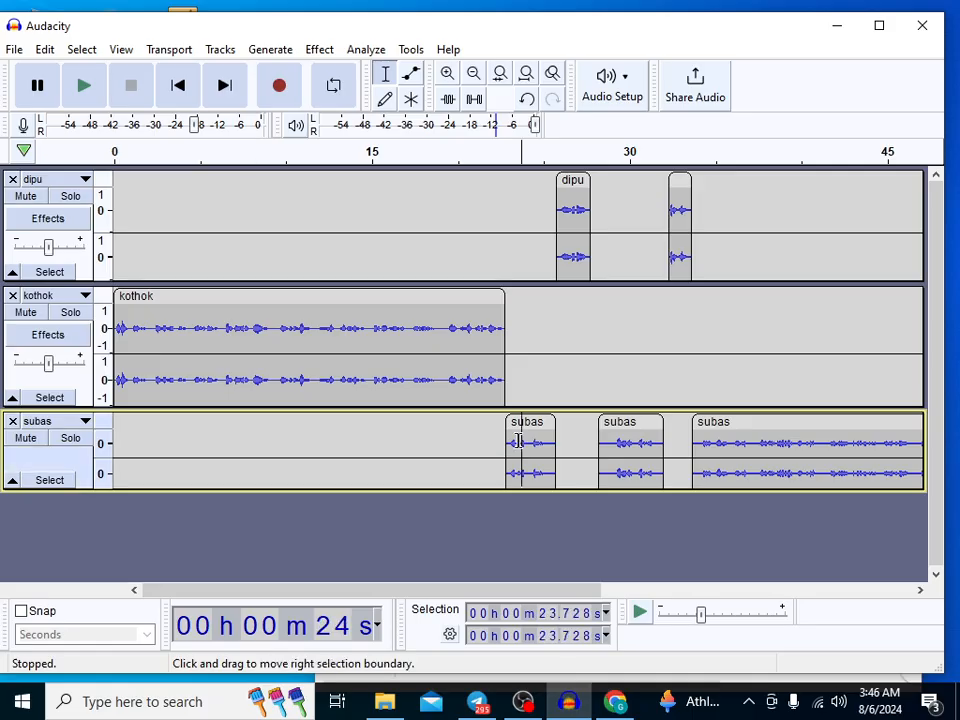
left_click(509, 157)
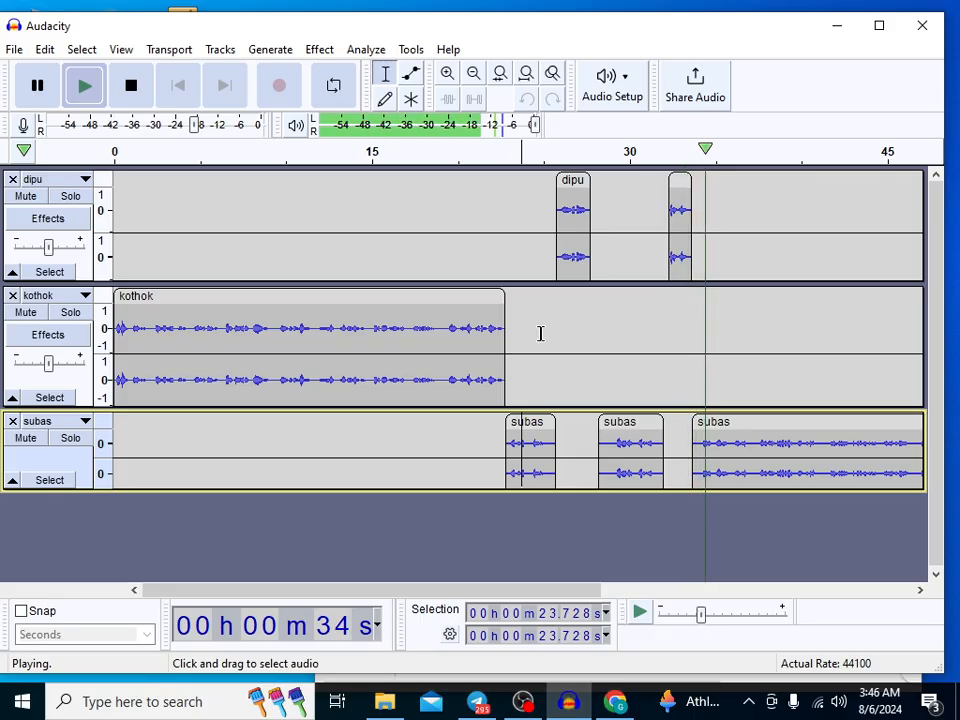
left_click_drag(531, 592, 692, 596)
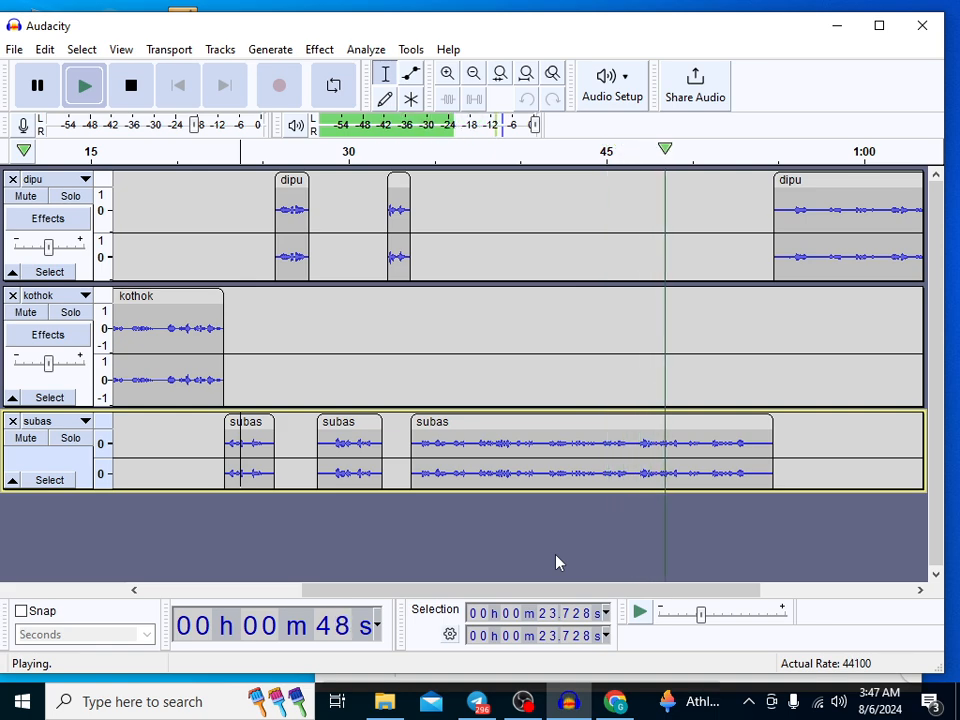
left_click(522, 701)
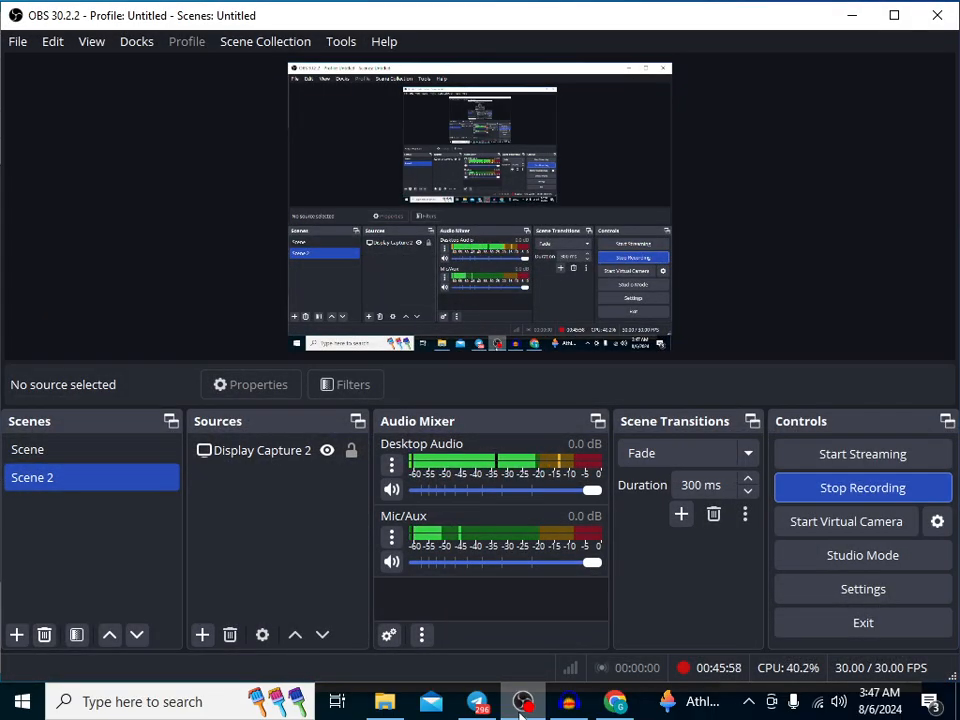
left_click(520, 708)
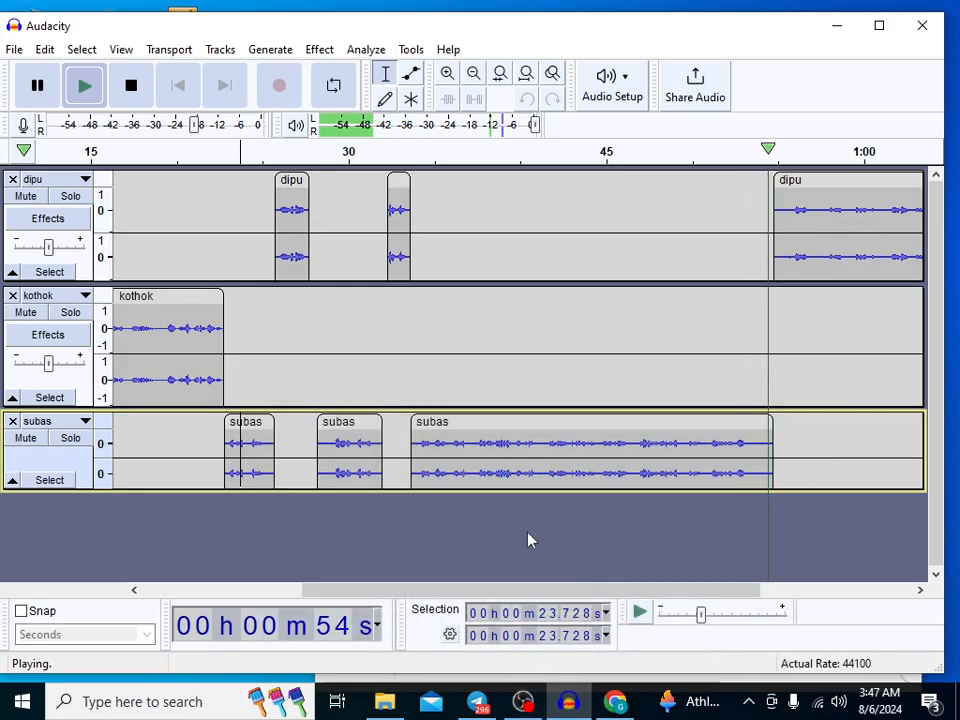
left_click_drag(437, 589, 581, 605)
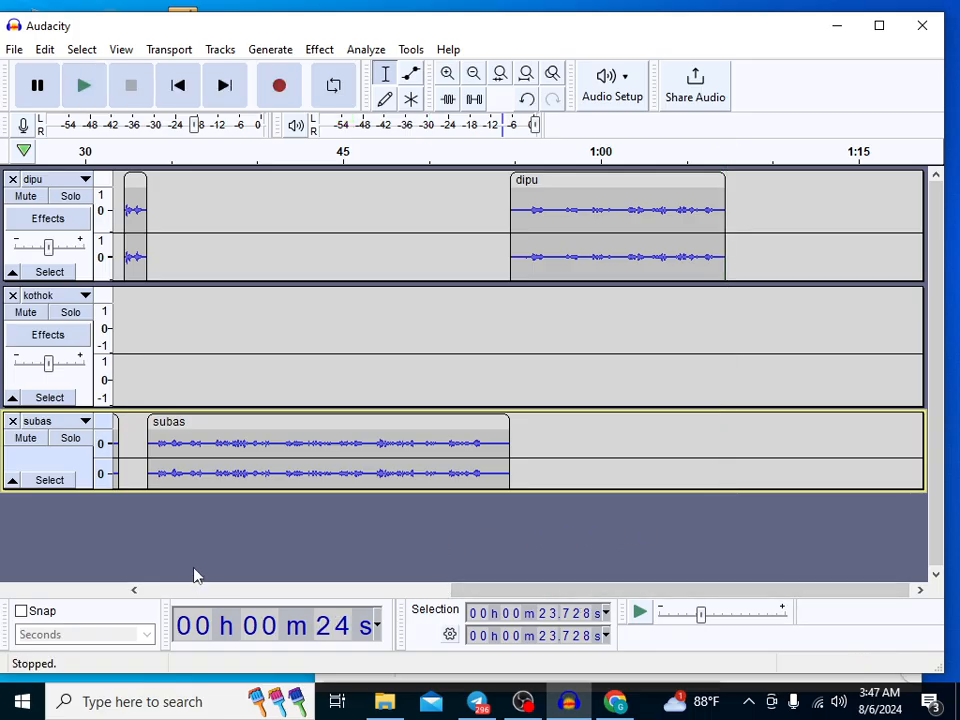
- Export the arranged audio as a WAV file named pikniker bus in the RRr folder, leaving the metadata tags empty
left_click_drag(591, 590, 282, 590)
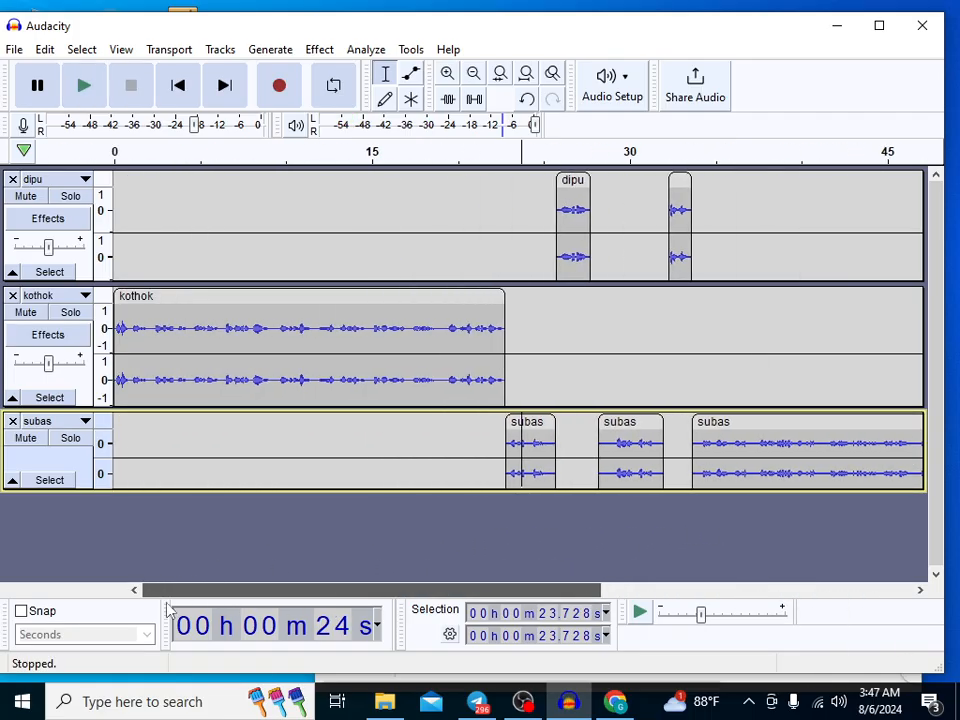
left_click(12, 50)
mouse_move(98, 192)
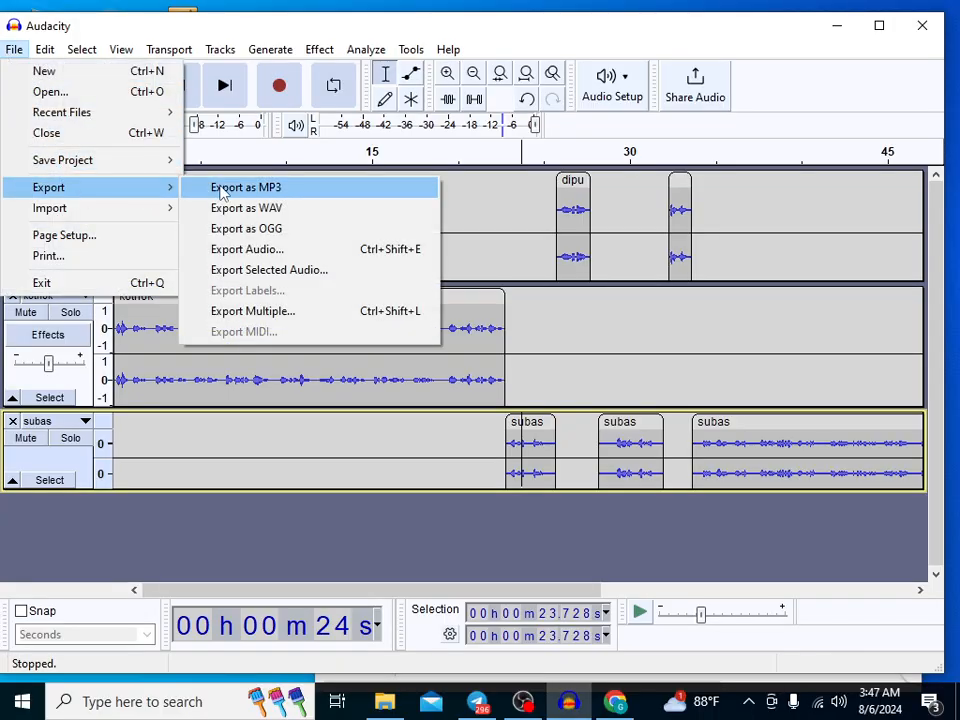
left_click(222, 208)
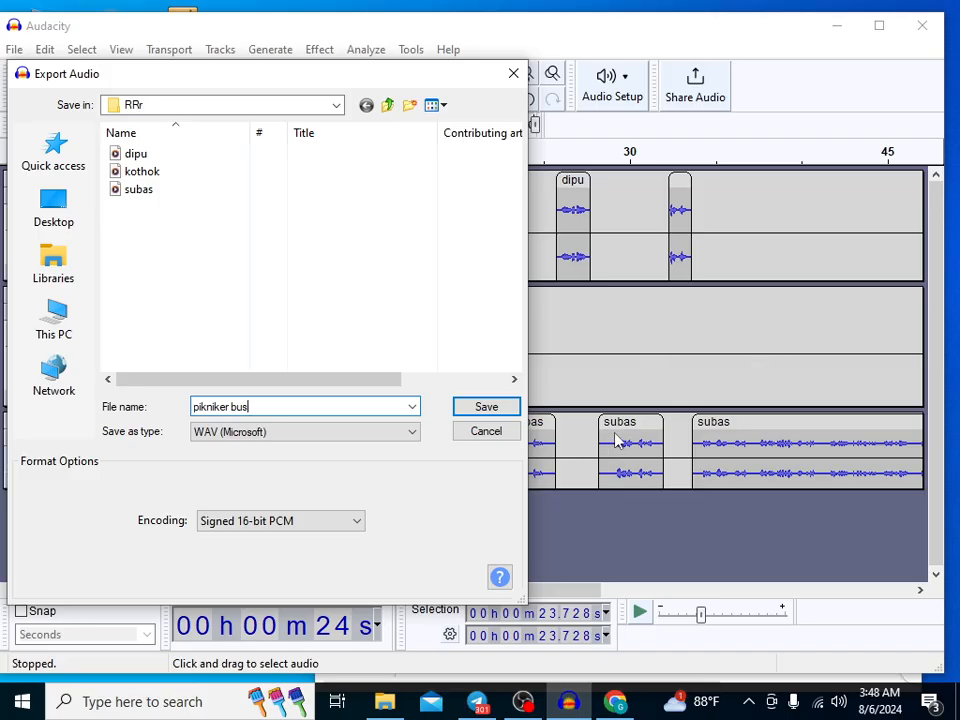
left_click(476, 410)
left_click(512, 390)
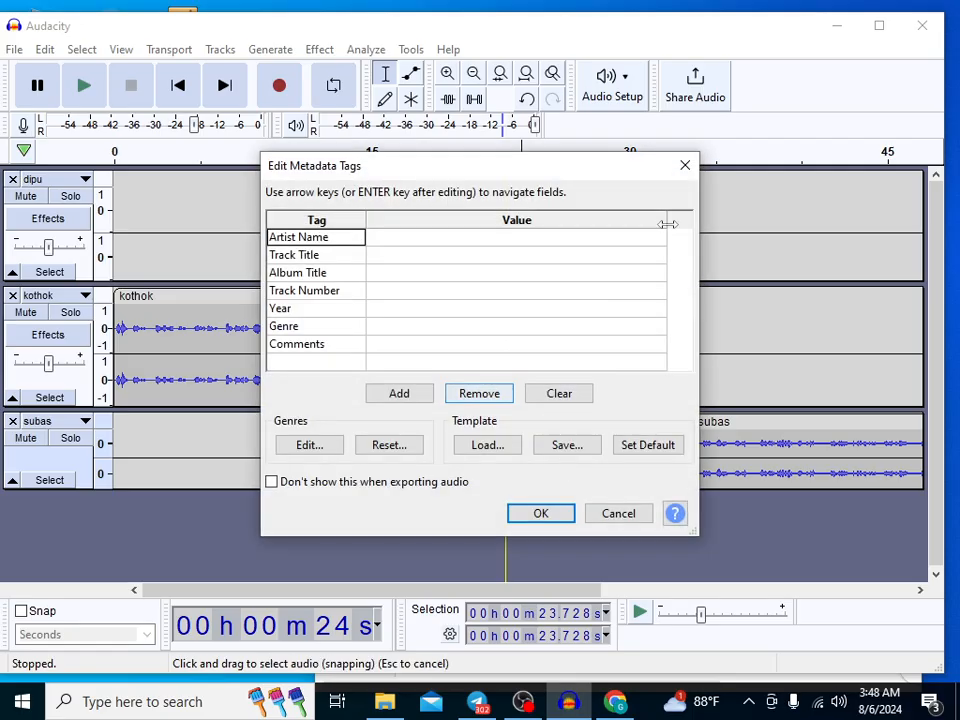
left_click(538, 513)
- Switch to File Explorer and check the RRr folder for the exported pikniker bus file
left_click(837, 25)
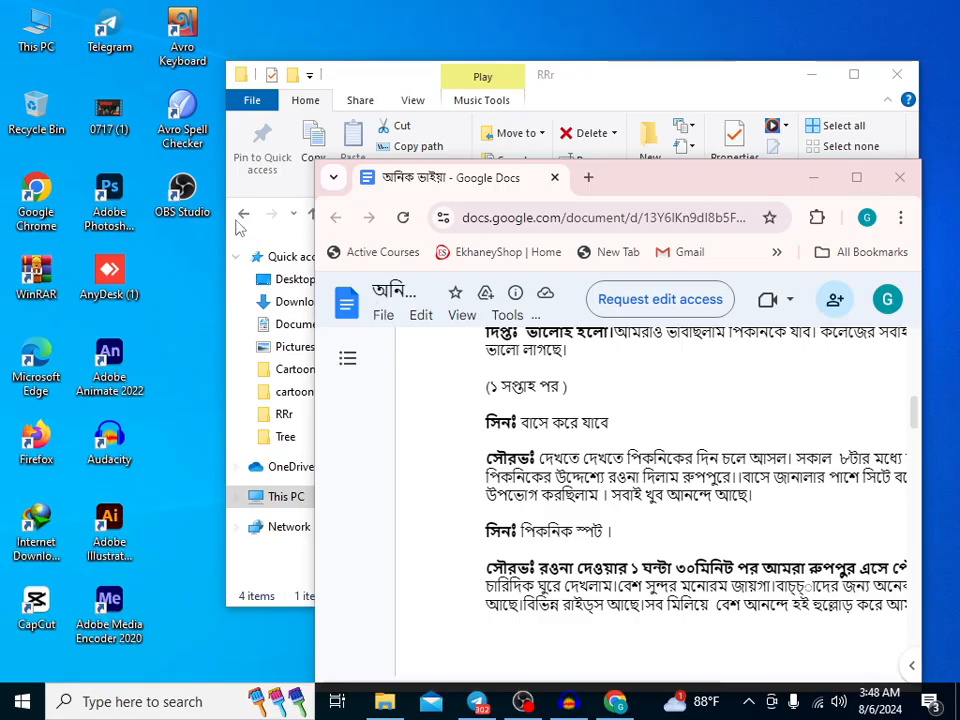
left_click(620, 70)
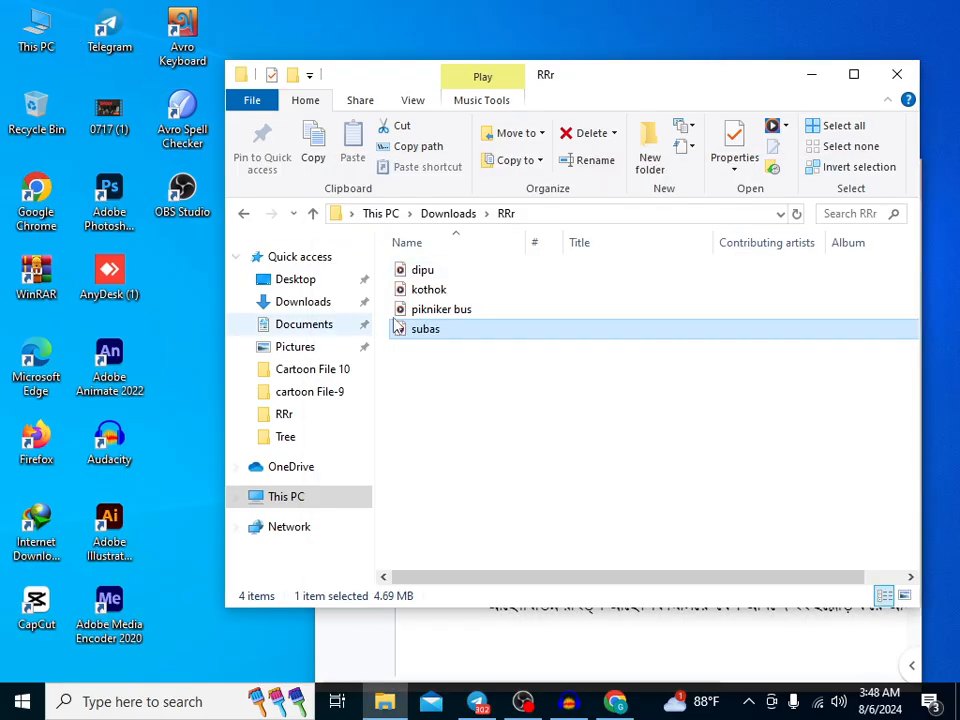
left_click(420, 366)
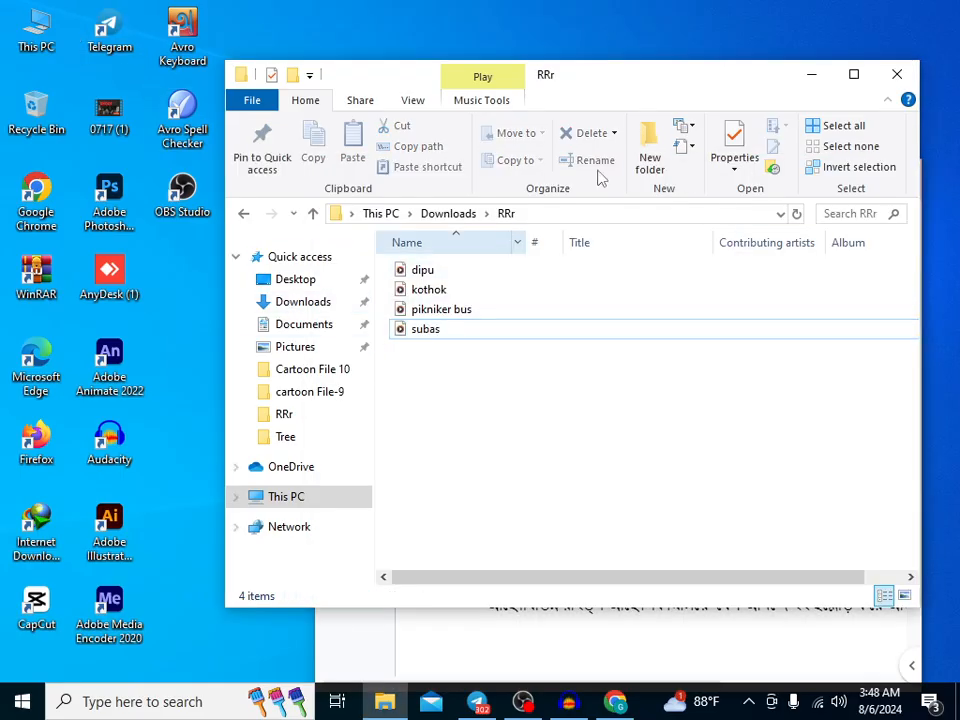
left_click(243, 213)
double_click(438, 361)
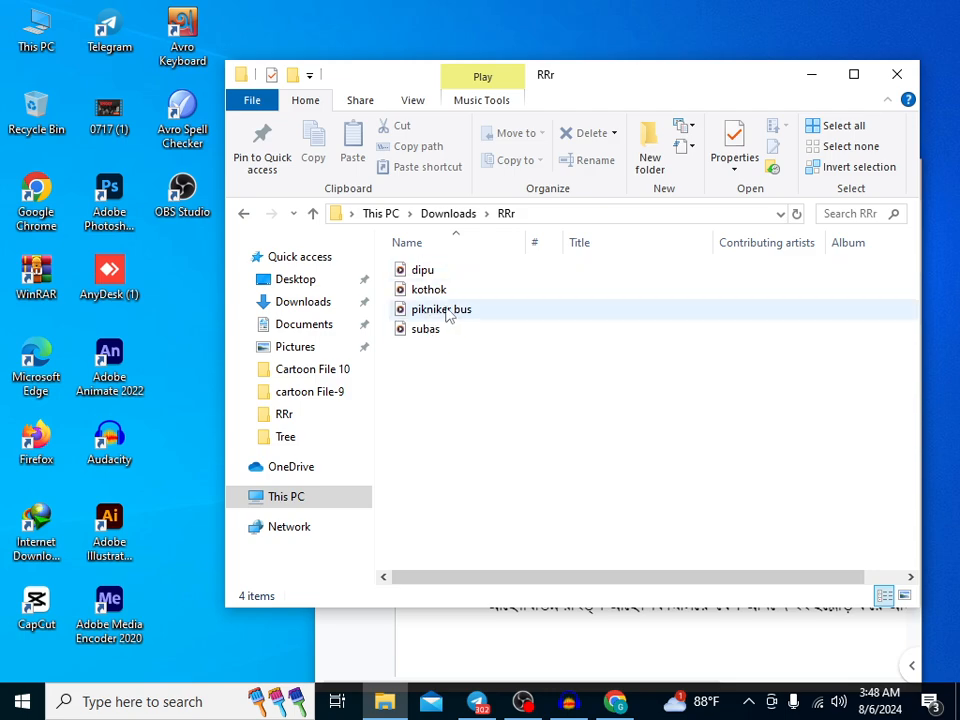
left_click(443, 316)
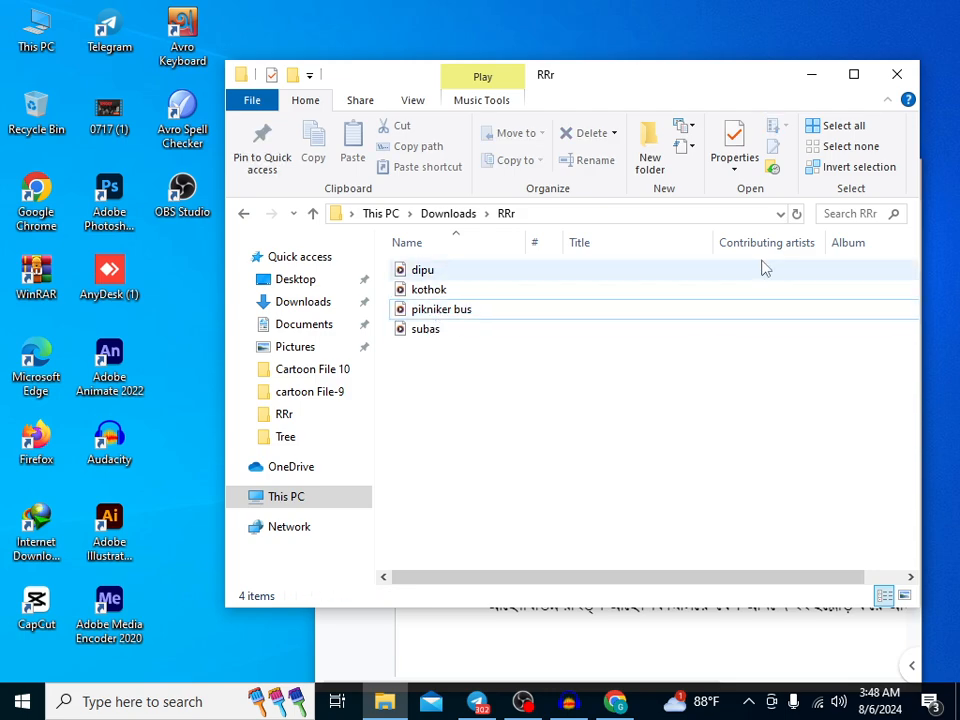
- Show the RRr folder's files as large icons, and play the start of pikniker bus in Media Player to check the export
left_click(904, 595)
left_click_drag(651, 320, 704, 300)
left_click(591, 375)
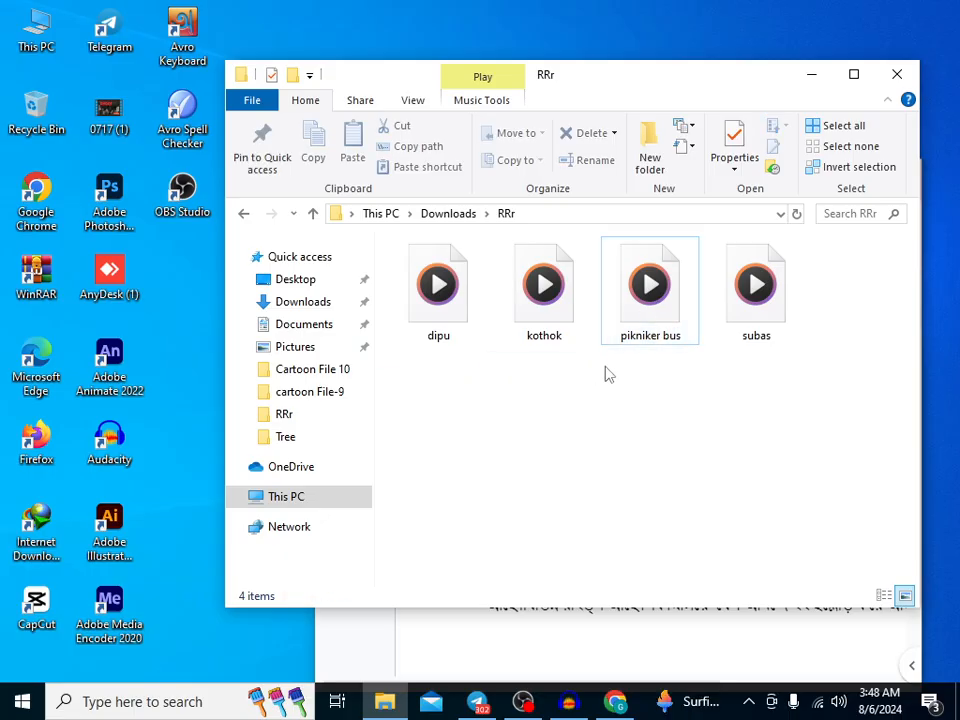
double_click(645, 327)
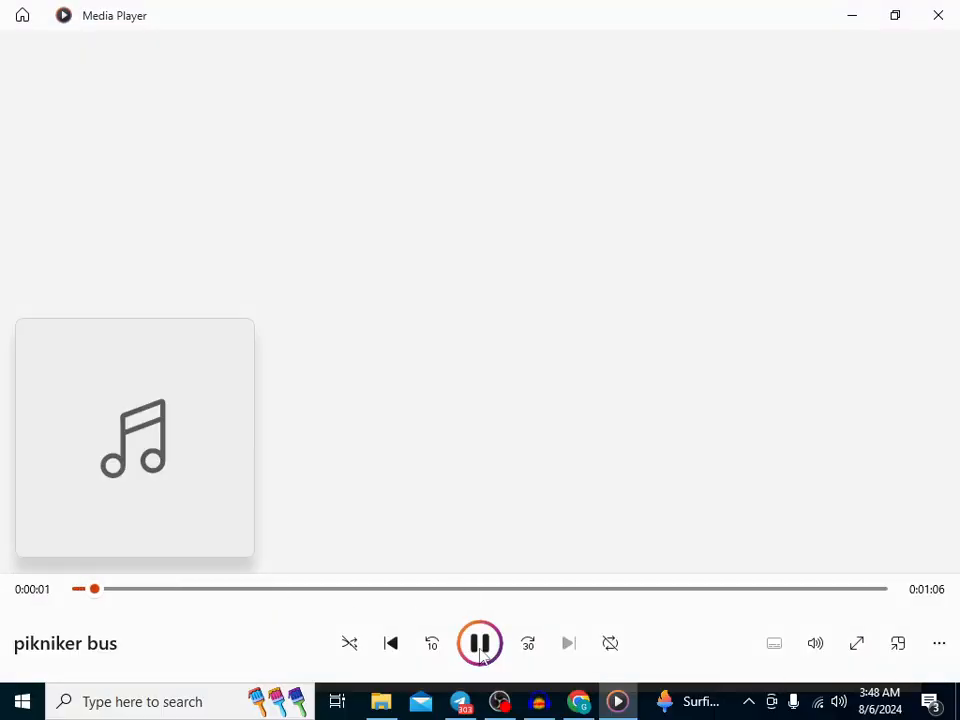
left_click(482, 658)
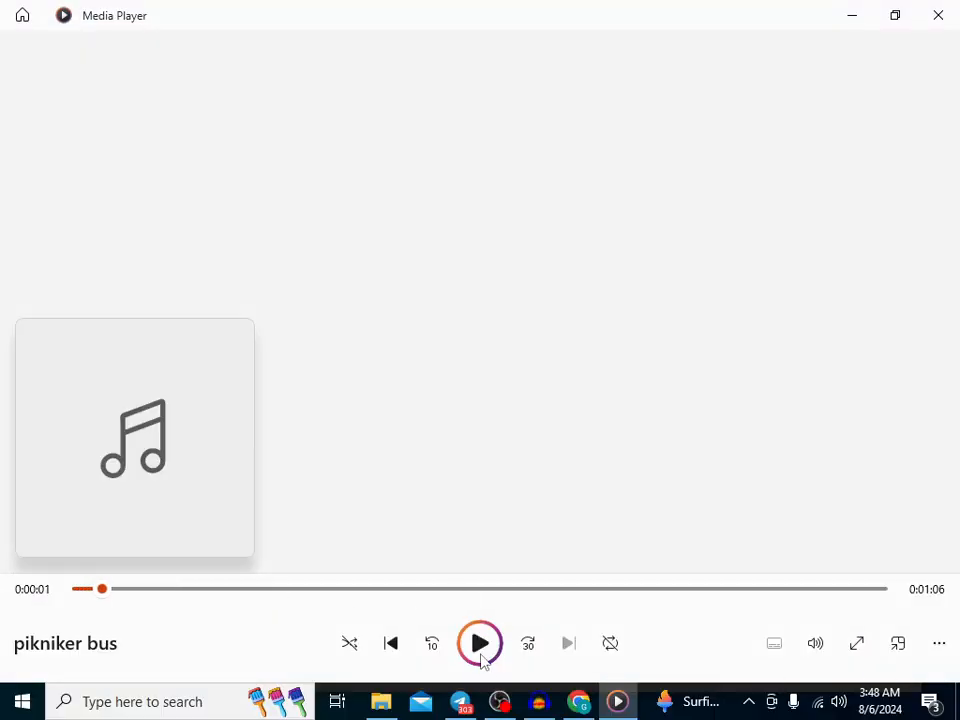
left_click(950, 14)
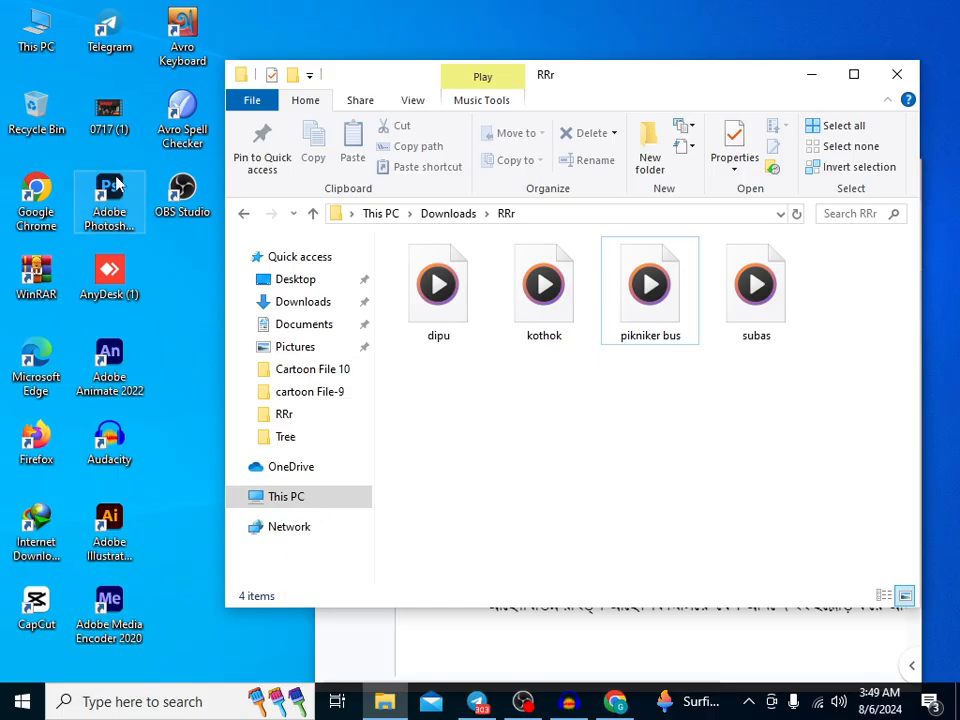
- Open the part-6 Animate document from Cartoon File\Cartoon File 10 on New Volume (D:)
left_click(43, 58)
double_click(43, 58)
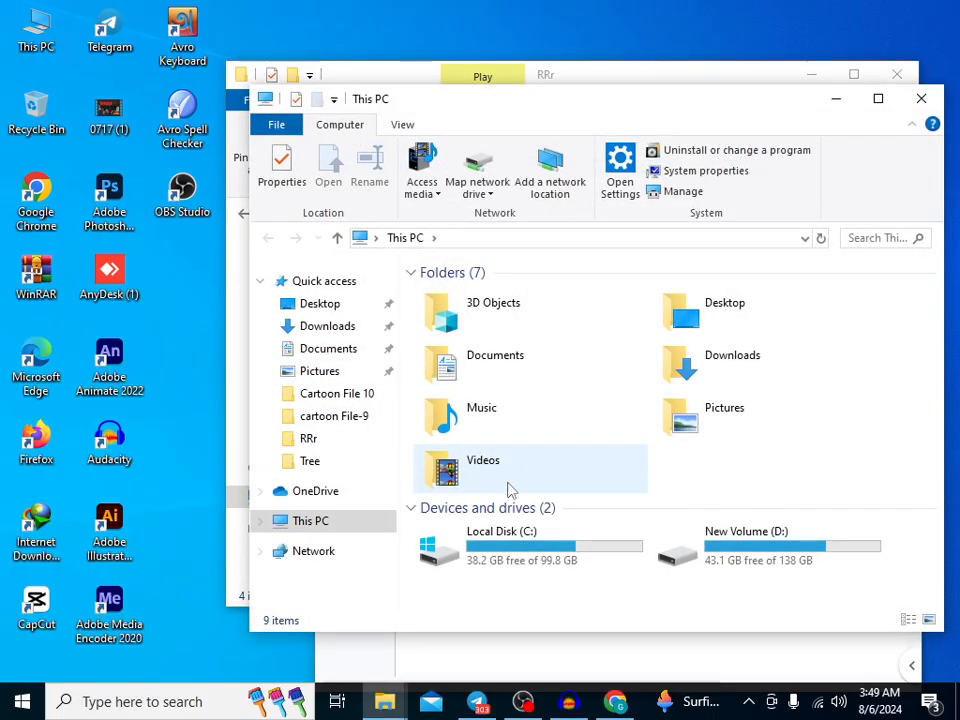
double_click(679, 551)
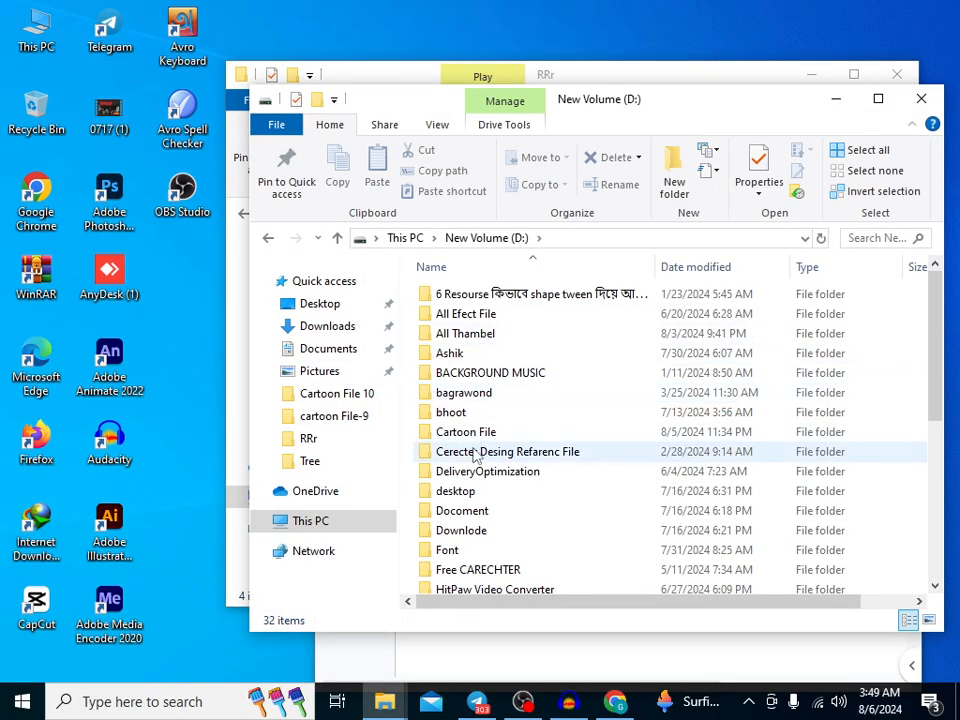
left_click(472, 436)
double_click(472, 436)
double_click(443, 334)
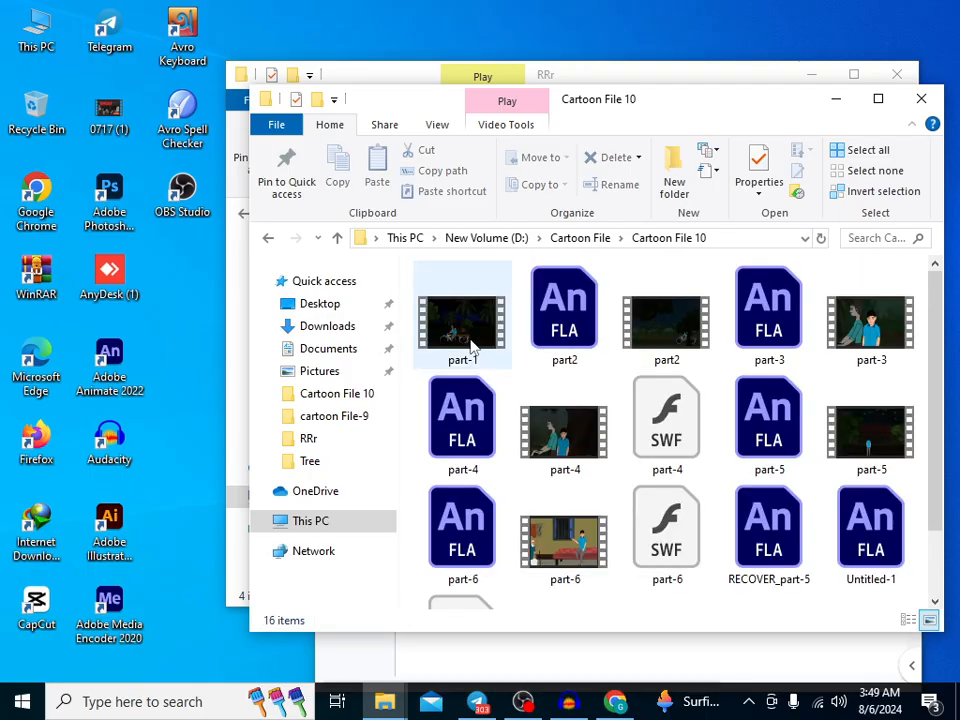
scroll(668, 543, "down", 2)
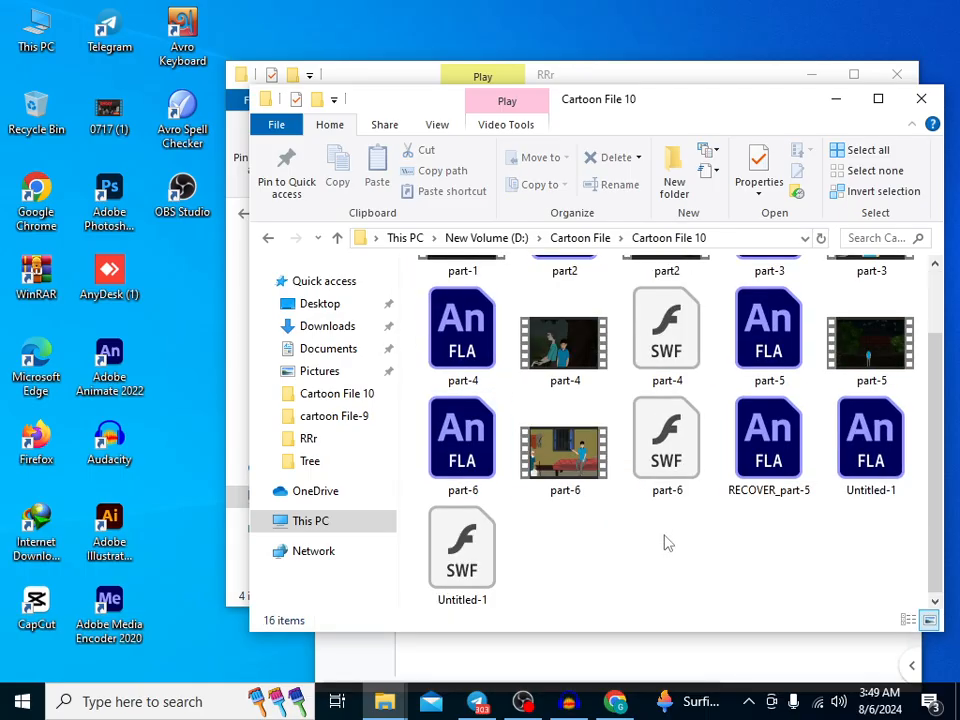
double_click(461, 459)
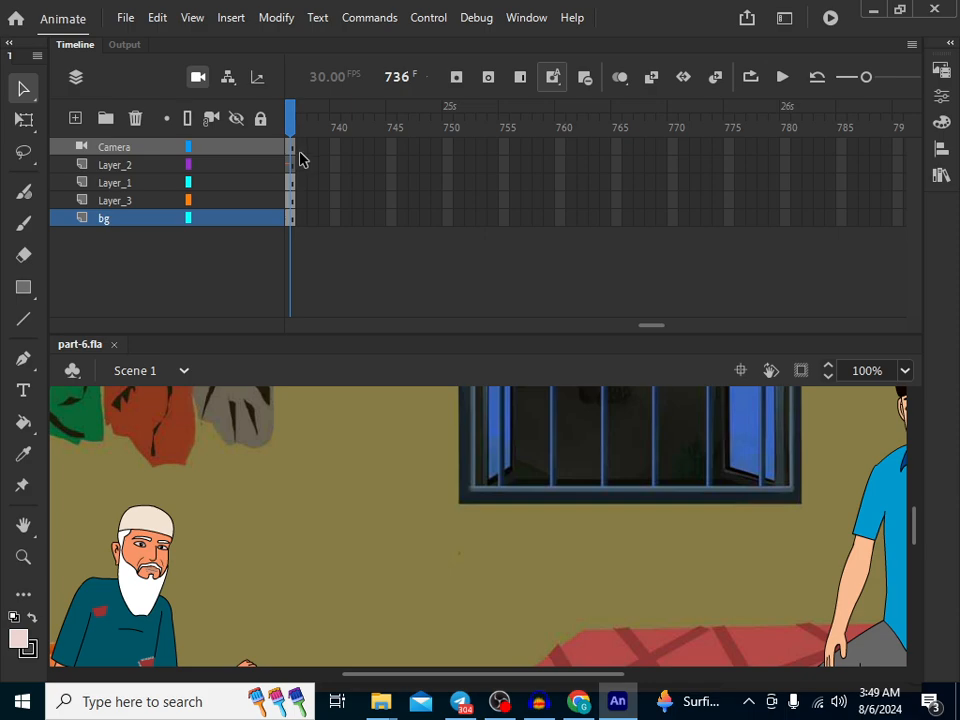
- Examine the voice waveform on Layer_2 and the stage scene from the end of the part-6 timeline back to its start
left_click_drag(645, 325, 616, 330)
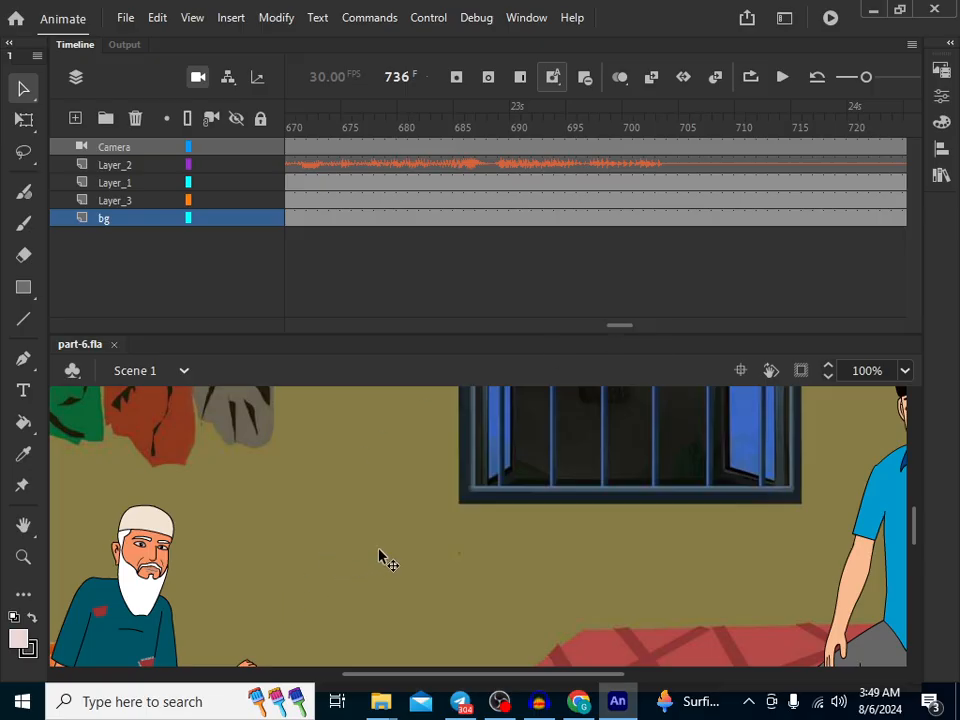
scroll(371, 546, "down", 5)
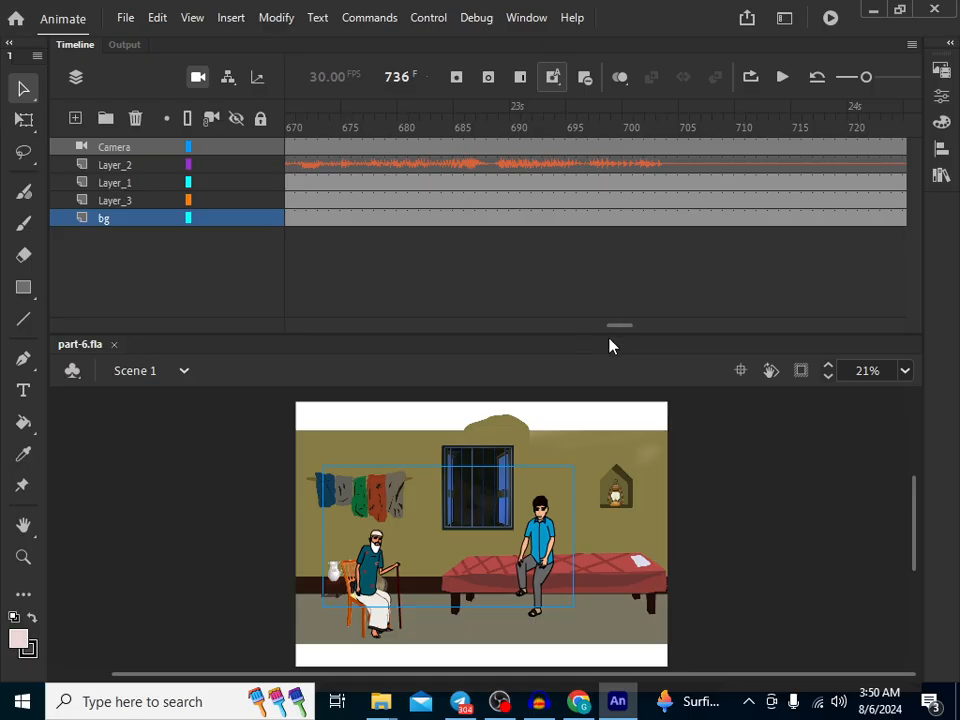
mouse_move(613, 330)
left_mouse_down()
mouse_move(669, 339)
mouse_move(626, 335)
left_mouse_up()
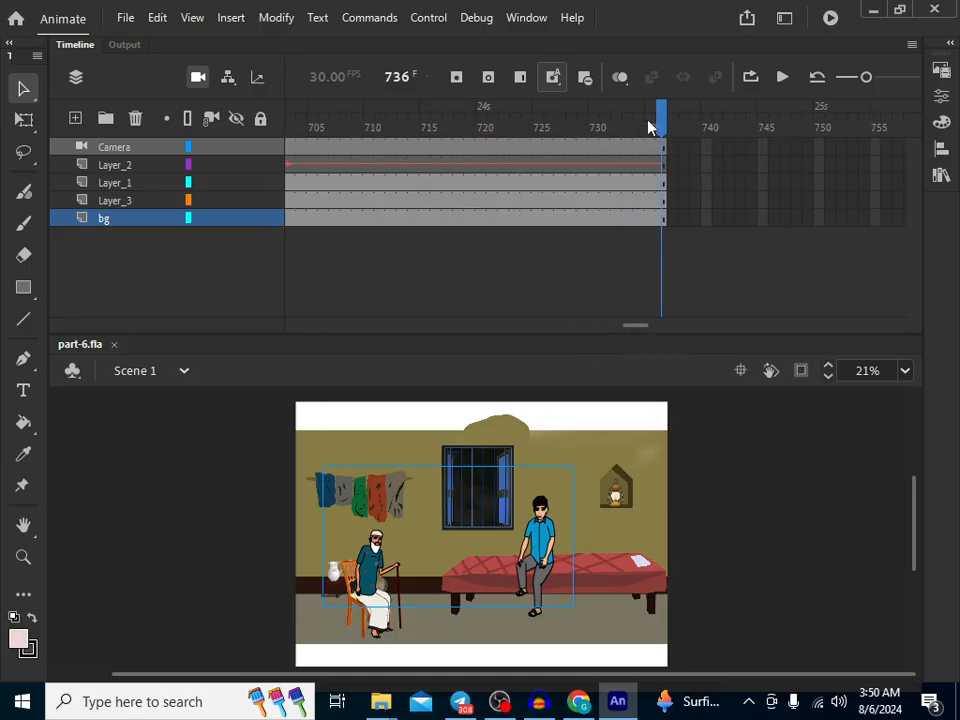
left_click_drag(660, 129, 627, 130)
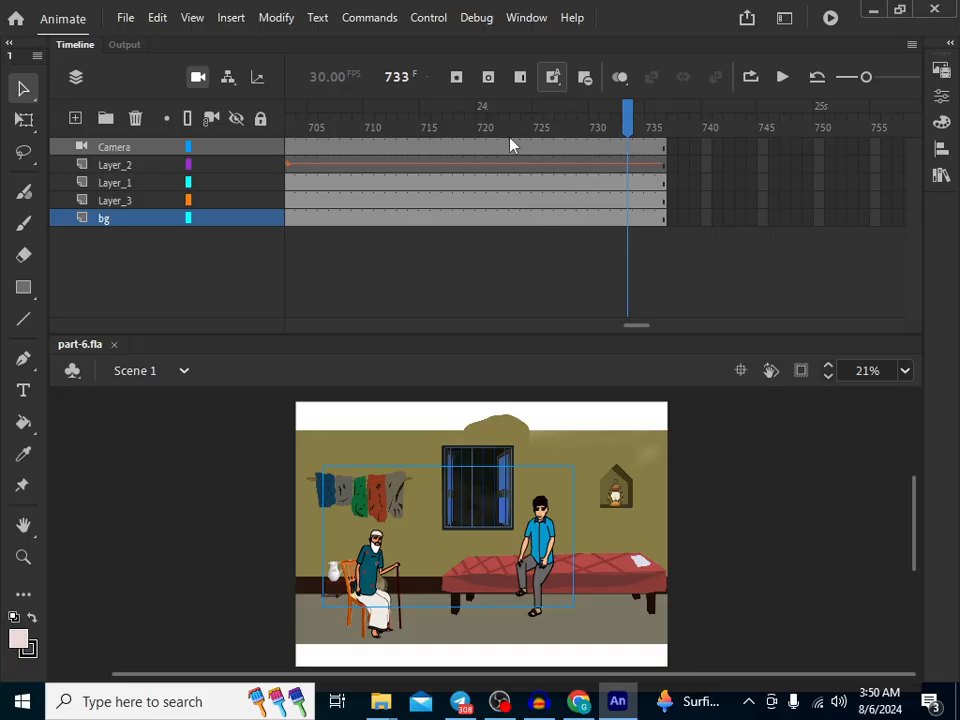
left_click(481, 120)
left_click_drag(648, 327, 255, 328)
scroll(465, 583, "up", 4)
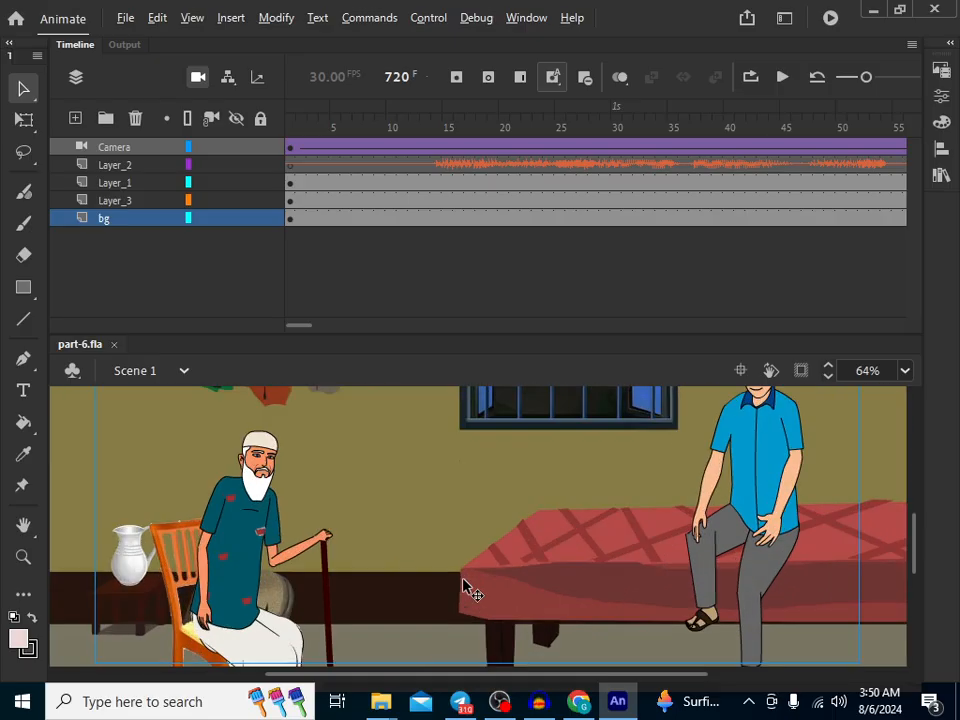
scroll(439, 569, "down", 4)
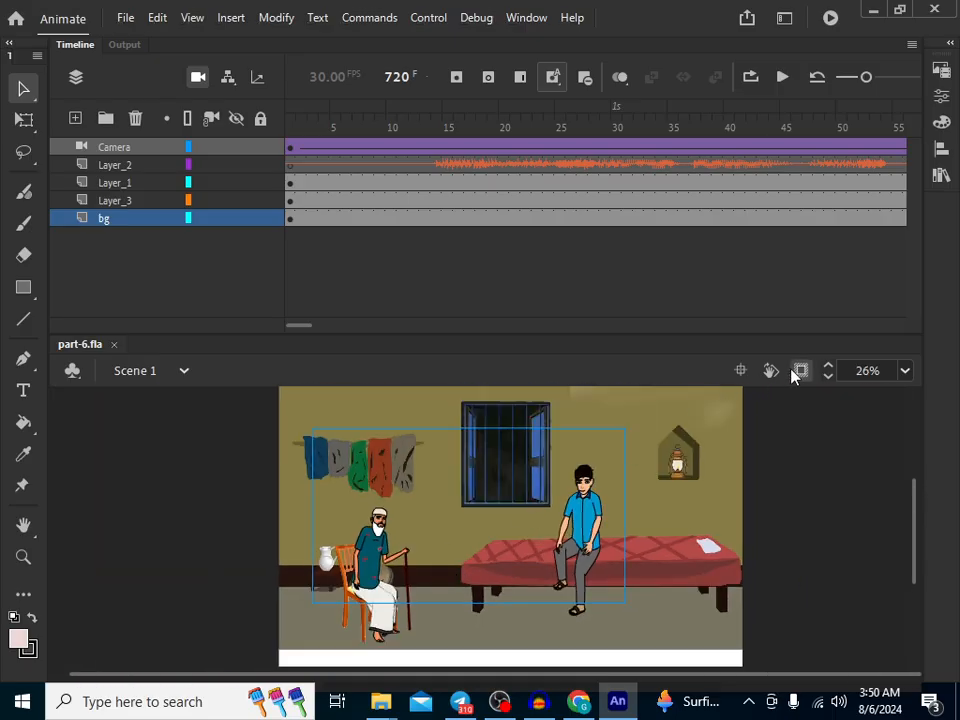
- Clip the content outside the stage, enlarge the stage area below the timeline, and bring the whole scene into view
left_click(803, 378)
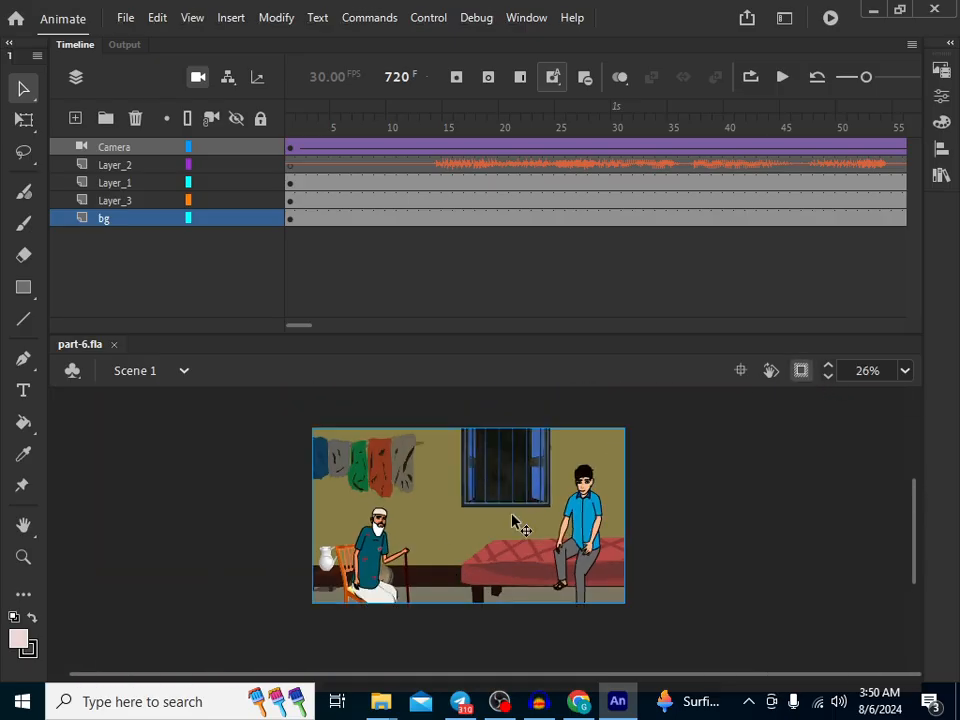
scroll(456, 536, "up", 1)
left_click_drag(452, 333, 435, 230)
scroll(414, 435, "up", 1)
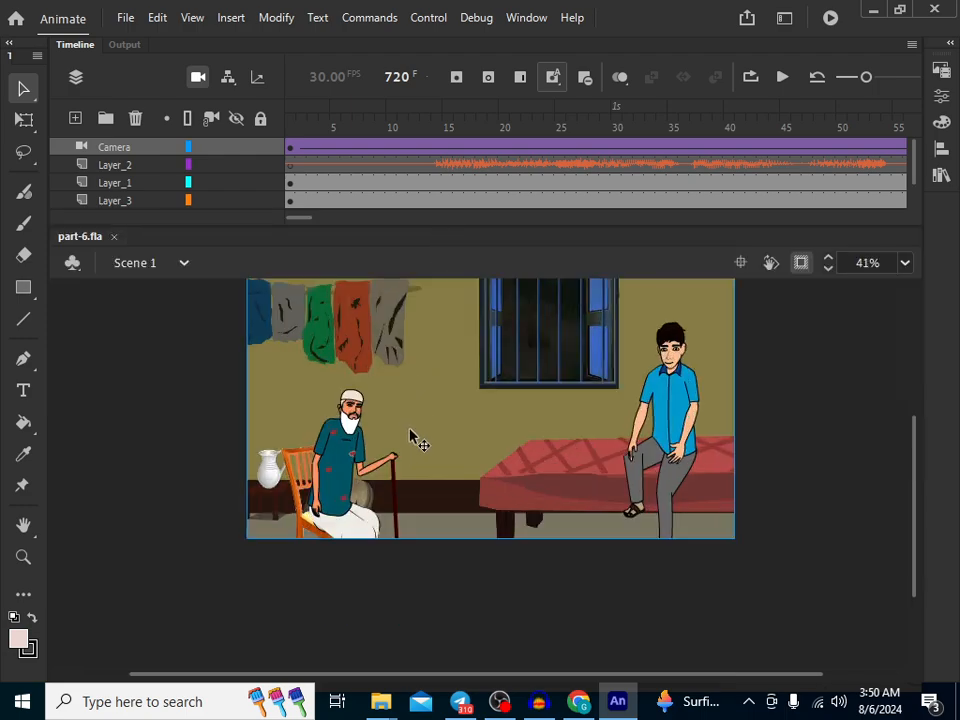
scroll(430, 470, "up", 2)
left_click_drag(908, 477, 913, 499)
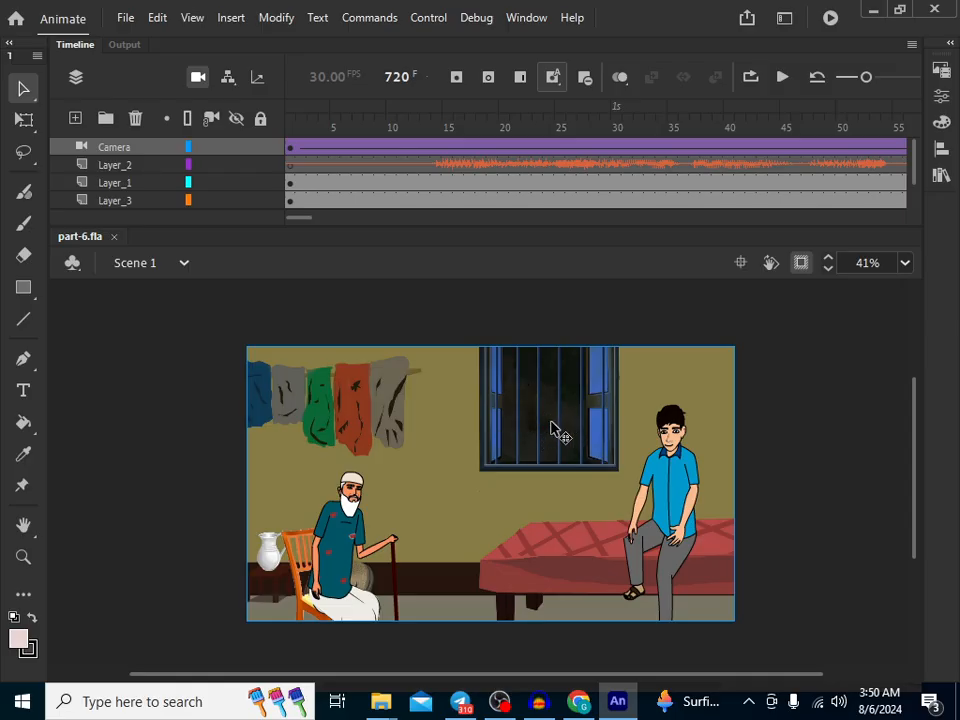
- Play the part-6 animation from frame 1 to its end, and return to the start of the timeline
left_click(289, 131)
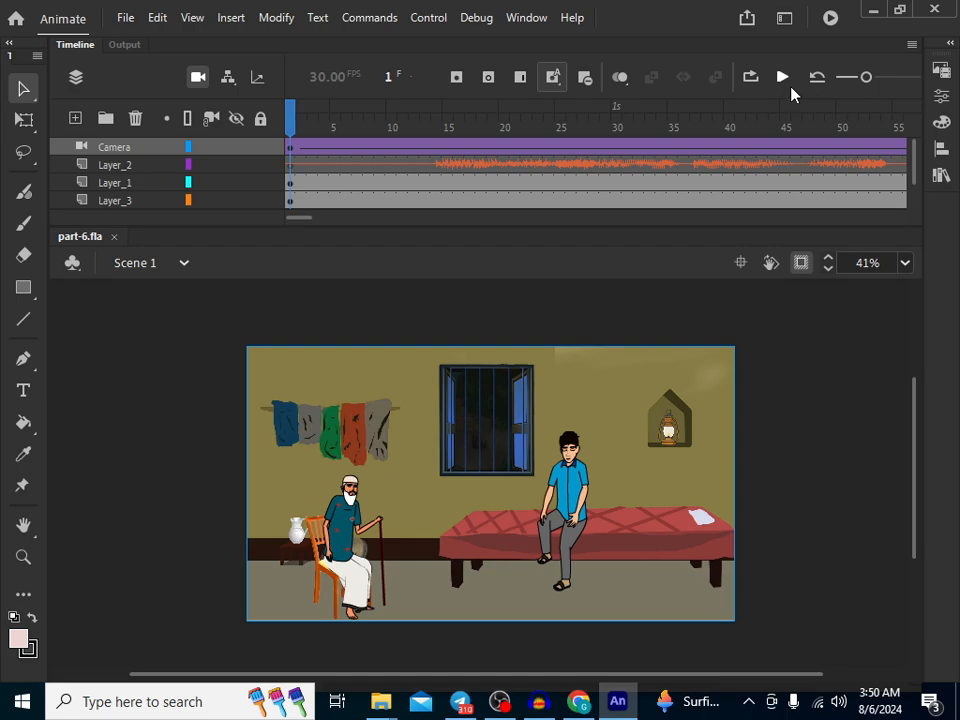
scroll(455, 530, "up", 2)
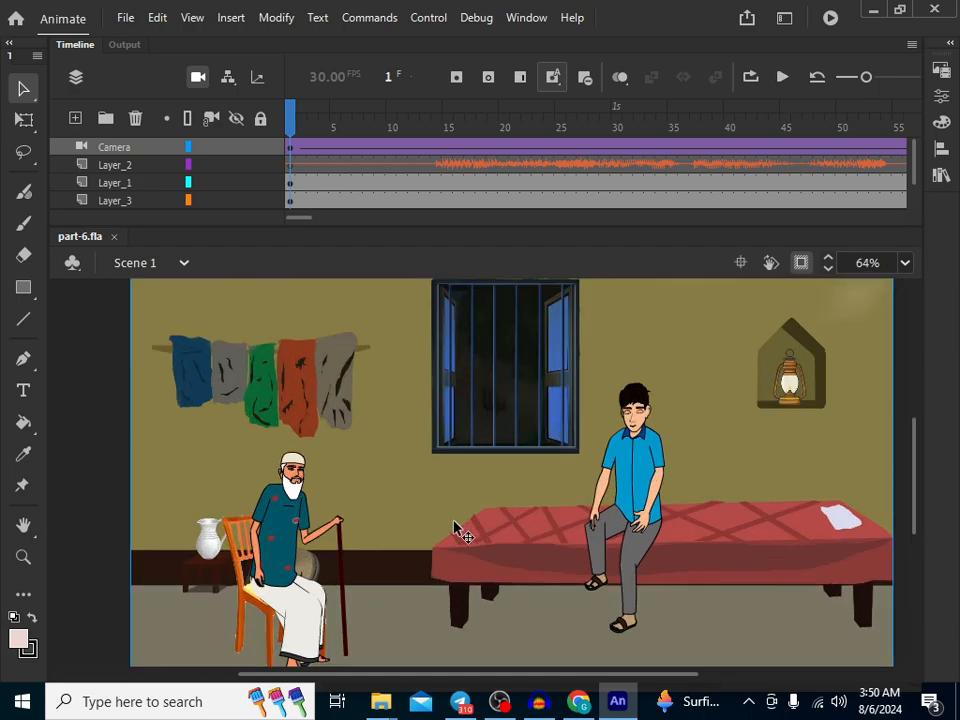
left_click(782, 76)
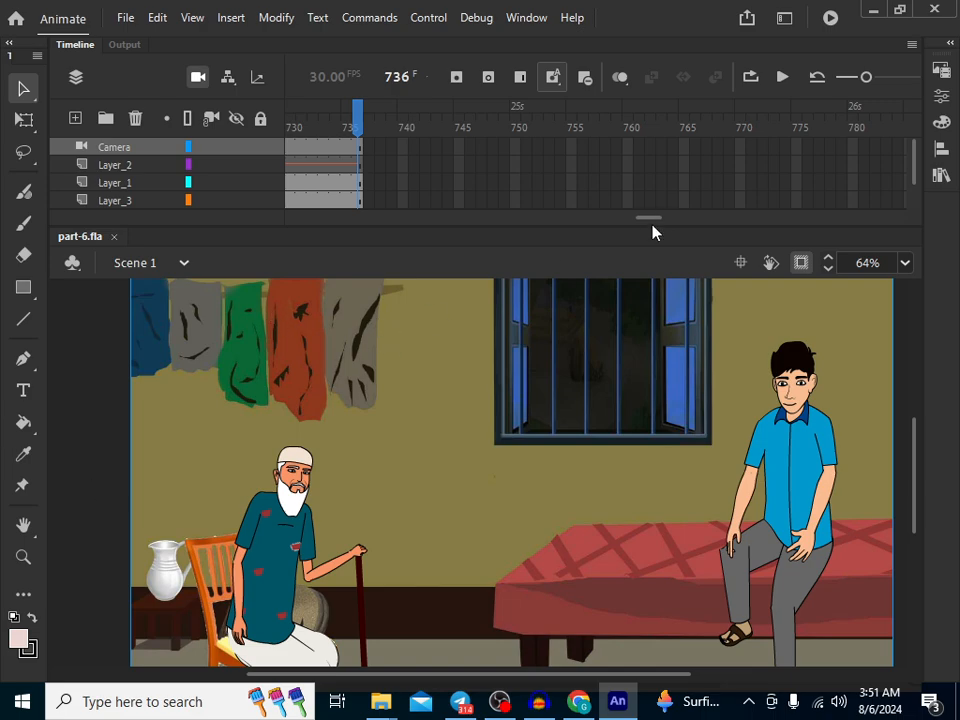
left_click_drag(648, 222, 270, 270)
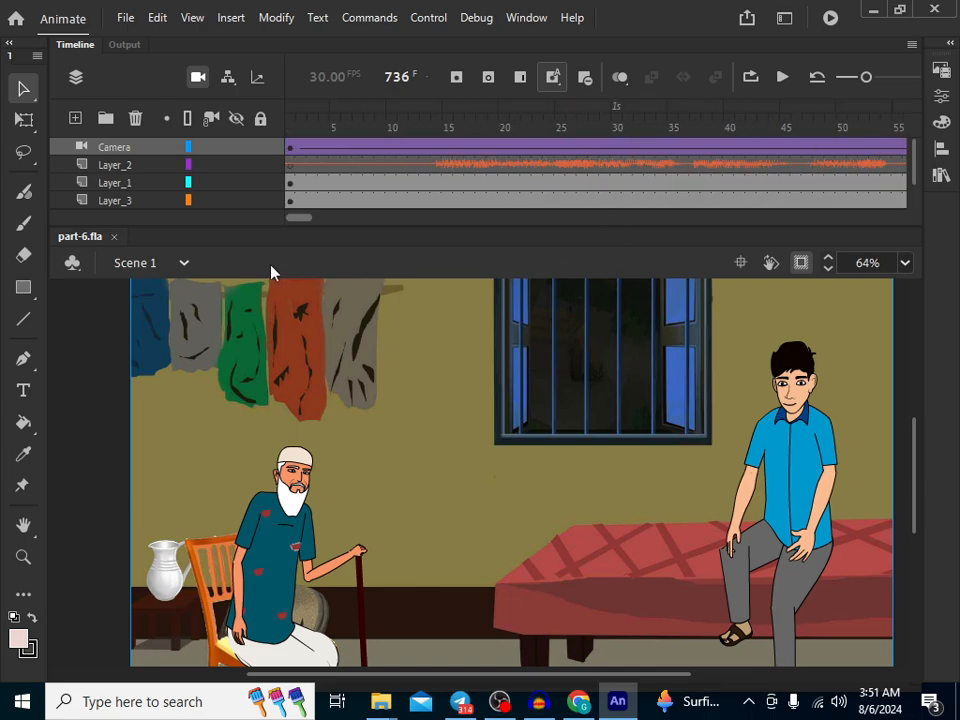
left_click(293, 148)
- Minimize Animate, and close the Cartoon File 10, RRr and Chrome windows
left_click(873, 9)
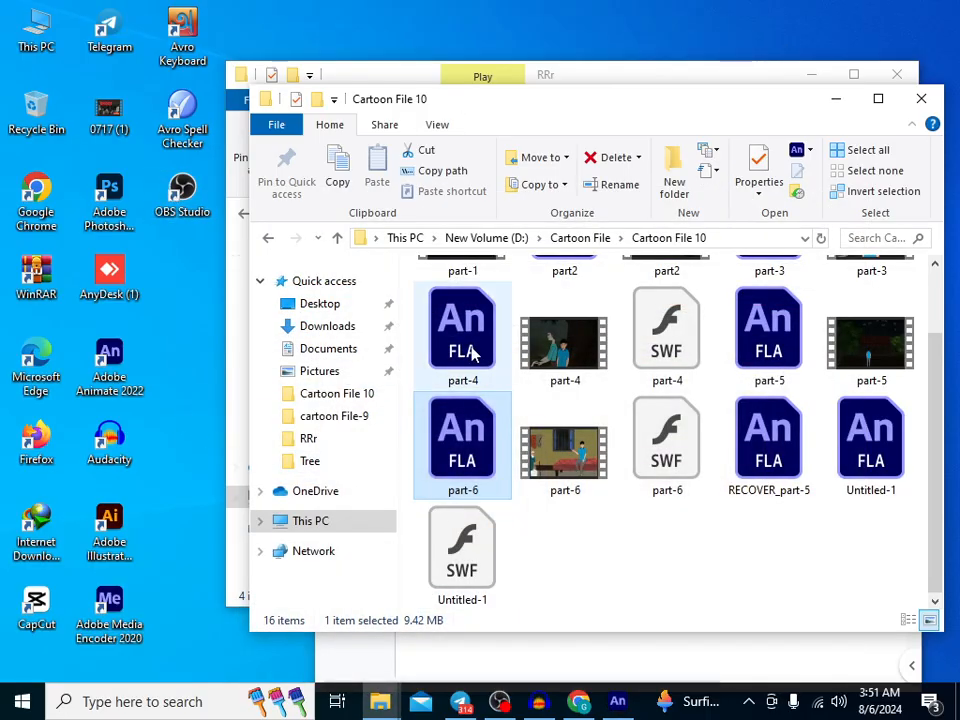
left_click(921, 98)
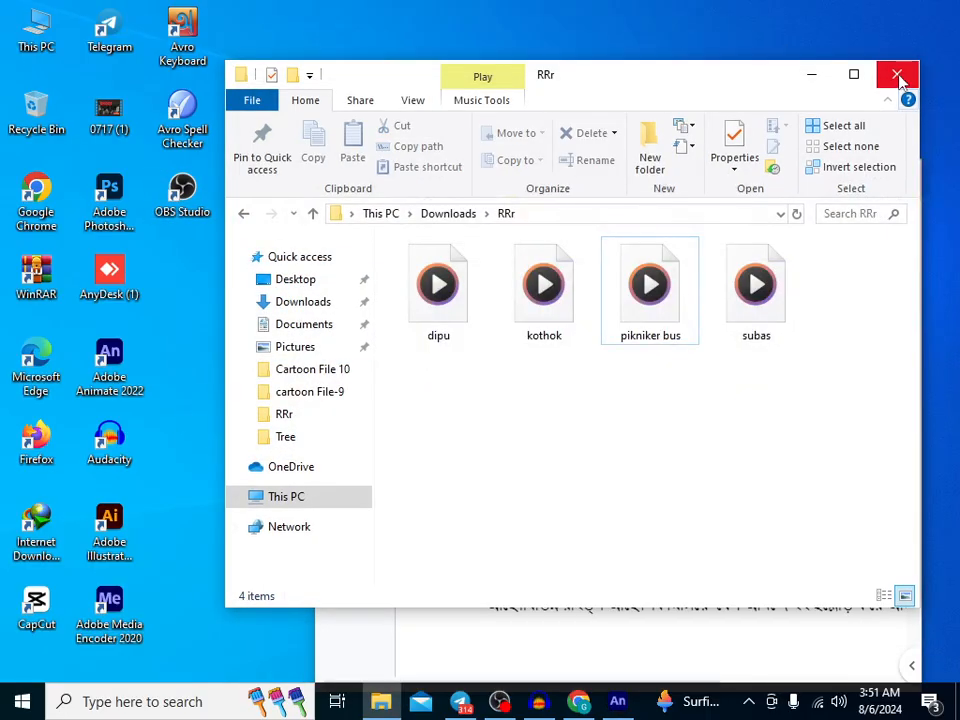
left_click(897, 74)
left_click(813, 177)
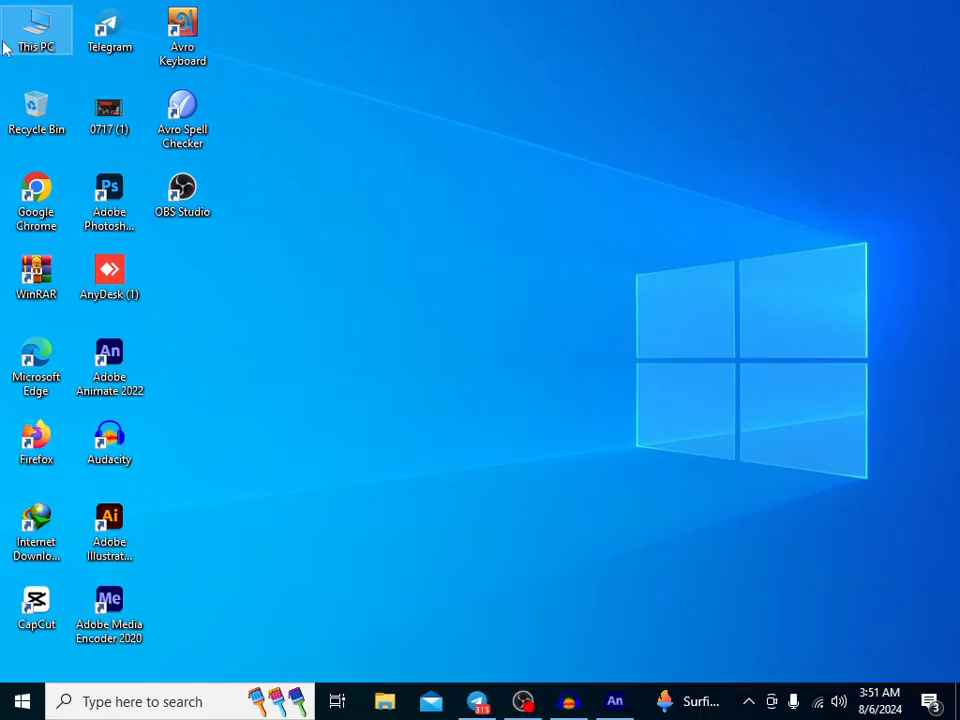
- Look through the numbered part WAV files in the Cartoon File folder on New Volume (D:), and return to the desktop
double_click(36, 30)
double_click(700, 520)
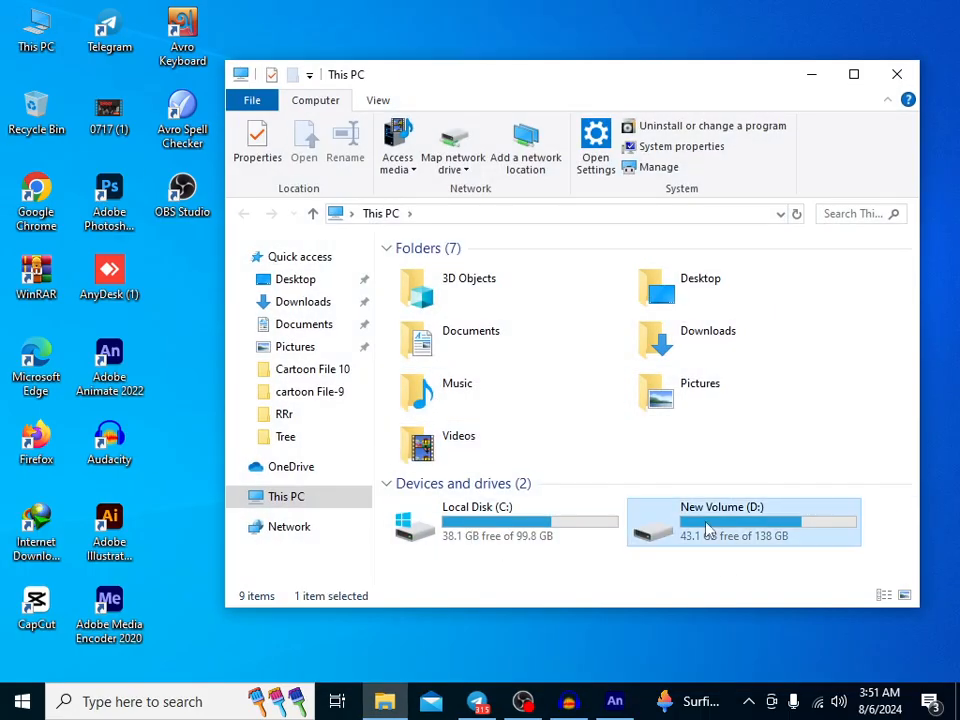
scroll(420, 500, "down", 4)
scroll(432, 326, "up", 4)
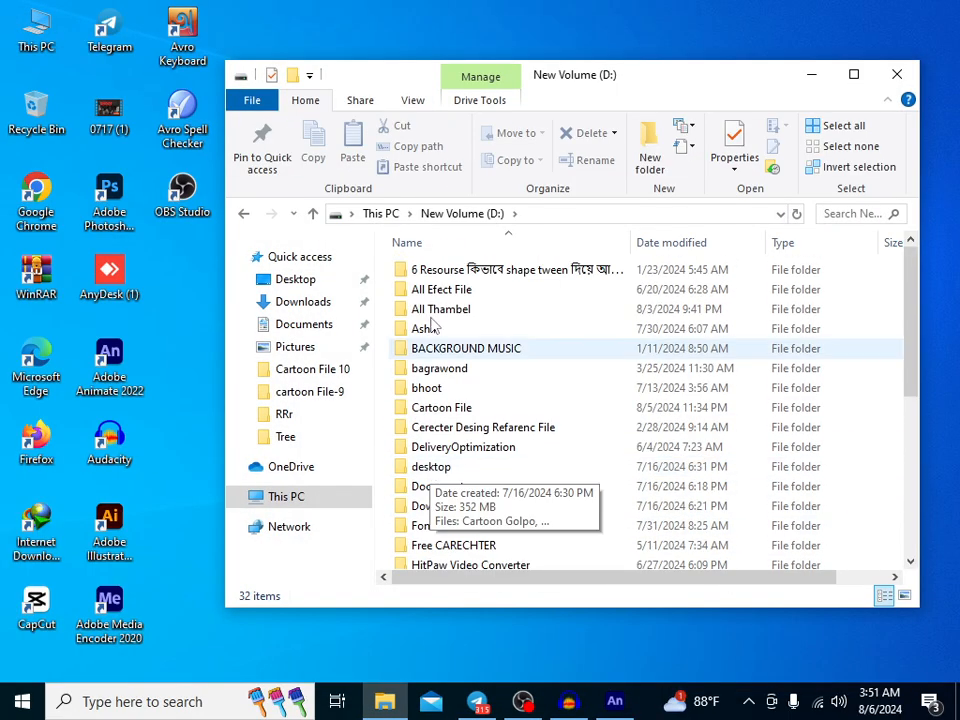
left_click(447, 410)
double_click(447, 410)
scroll(467, 536, "down", 3)
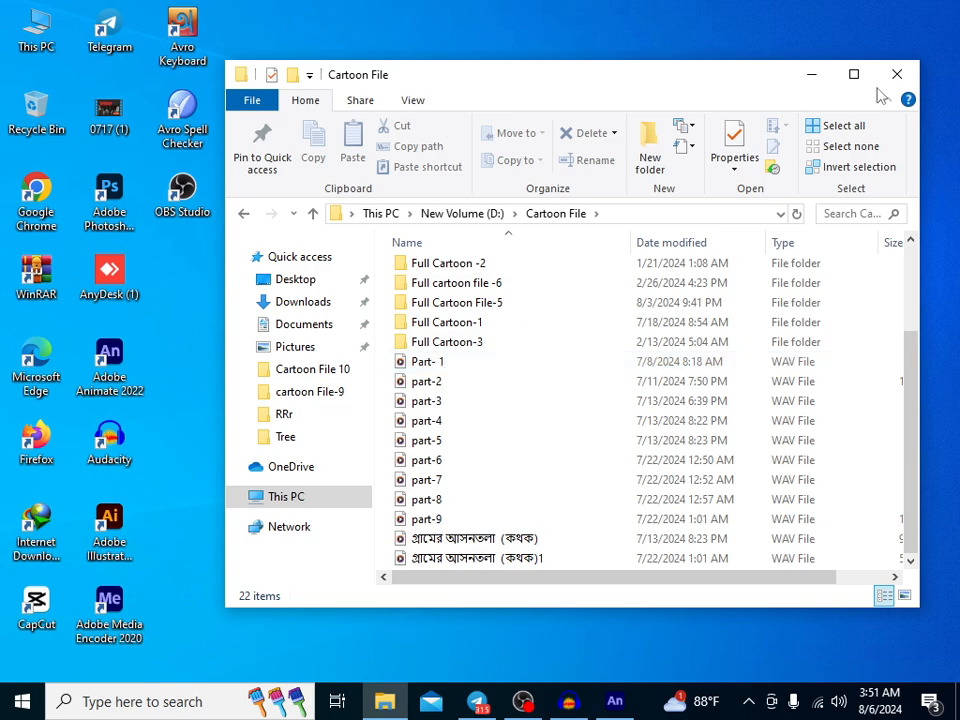
key("super+d")
- Close the Audacity project without saving it, and switch to OBS Studio
left_click(585, 708)
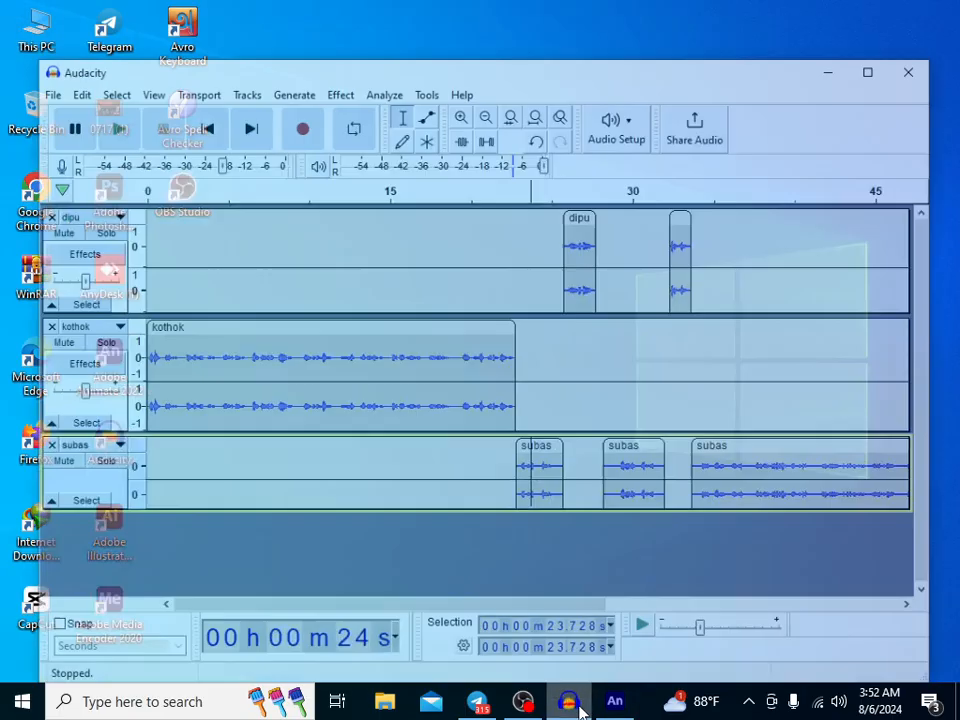
left_click(940, 30)
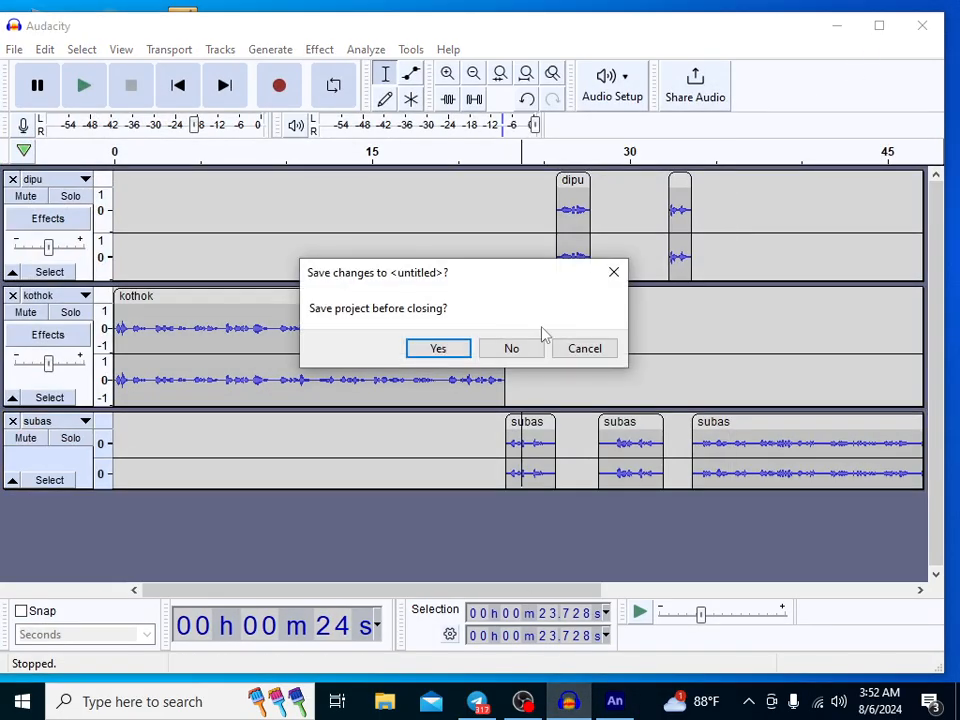
left_click(511, 350)
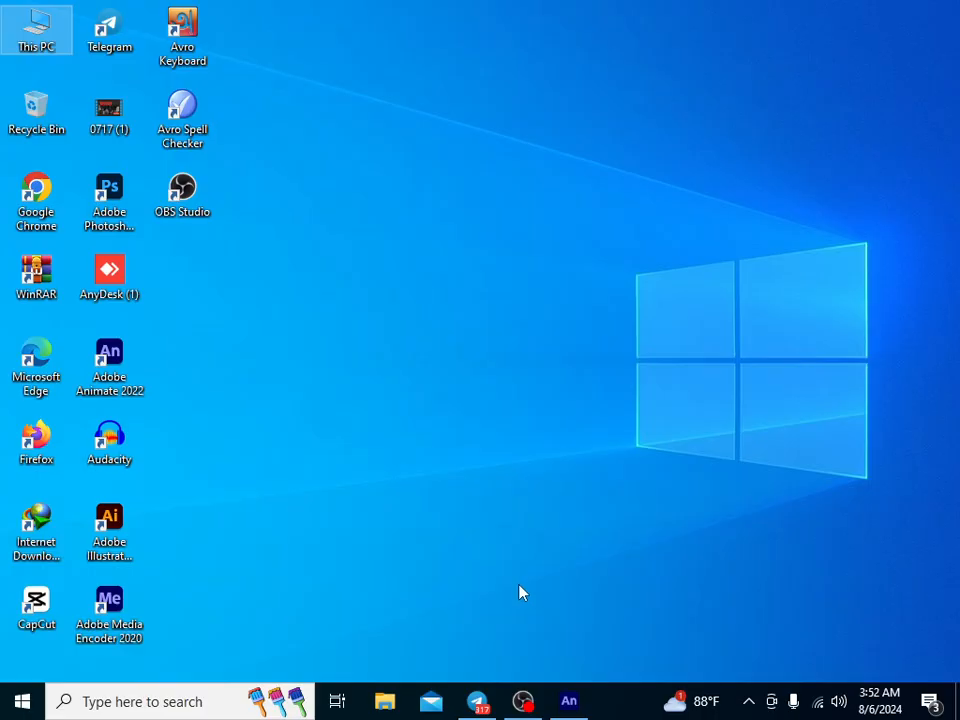
left_click(523, 701)
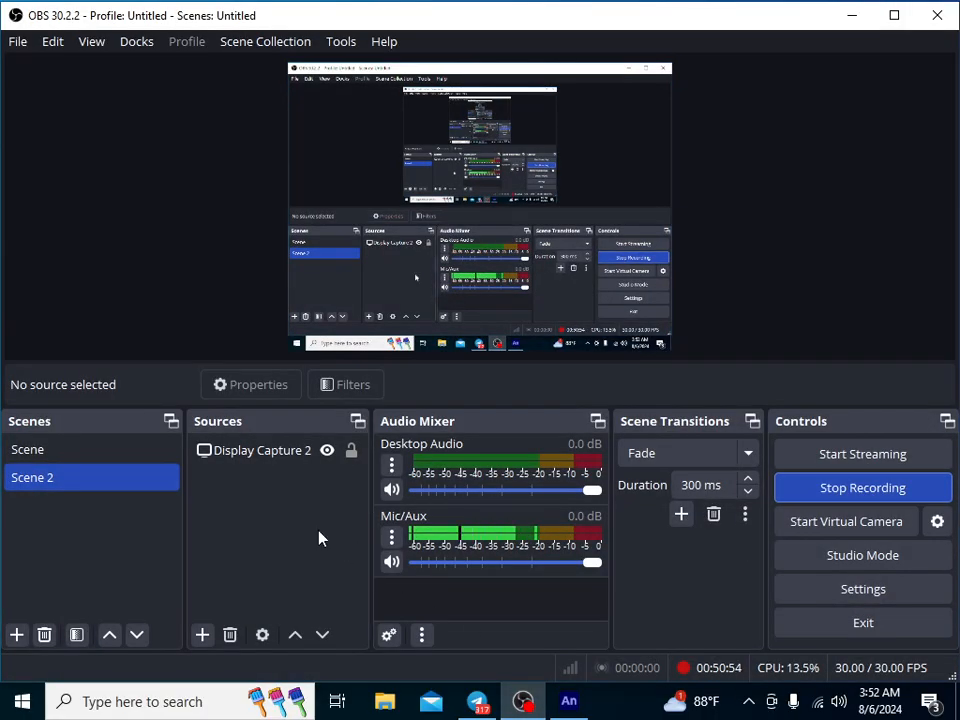